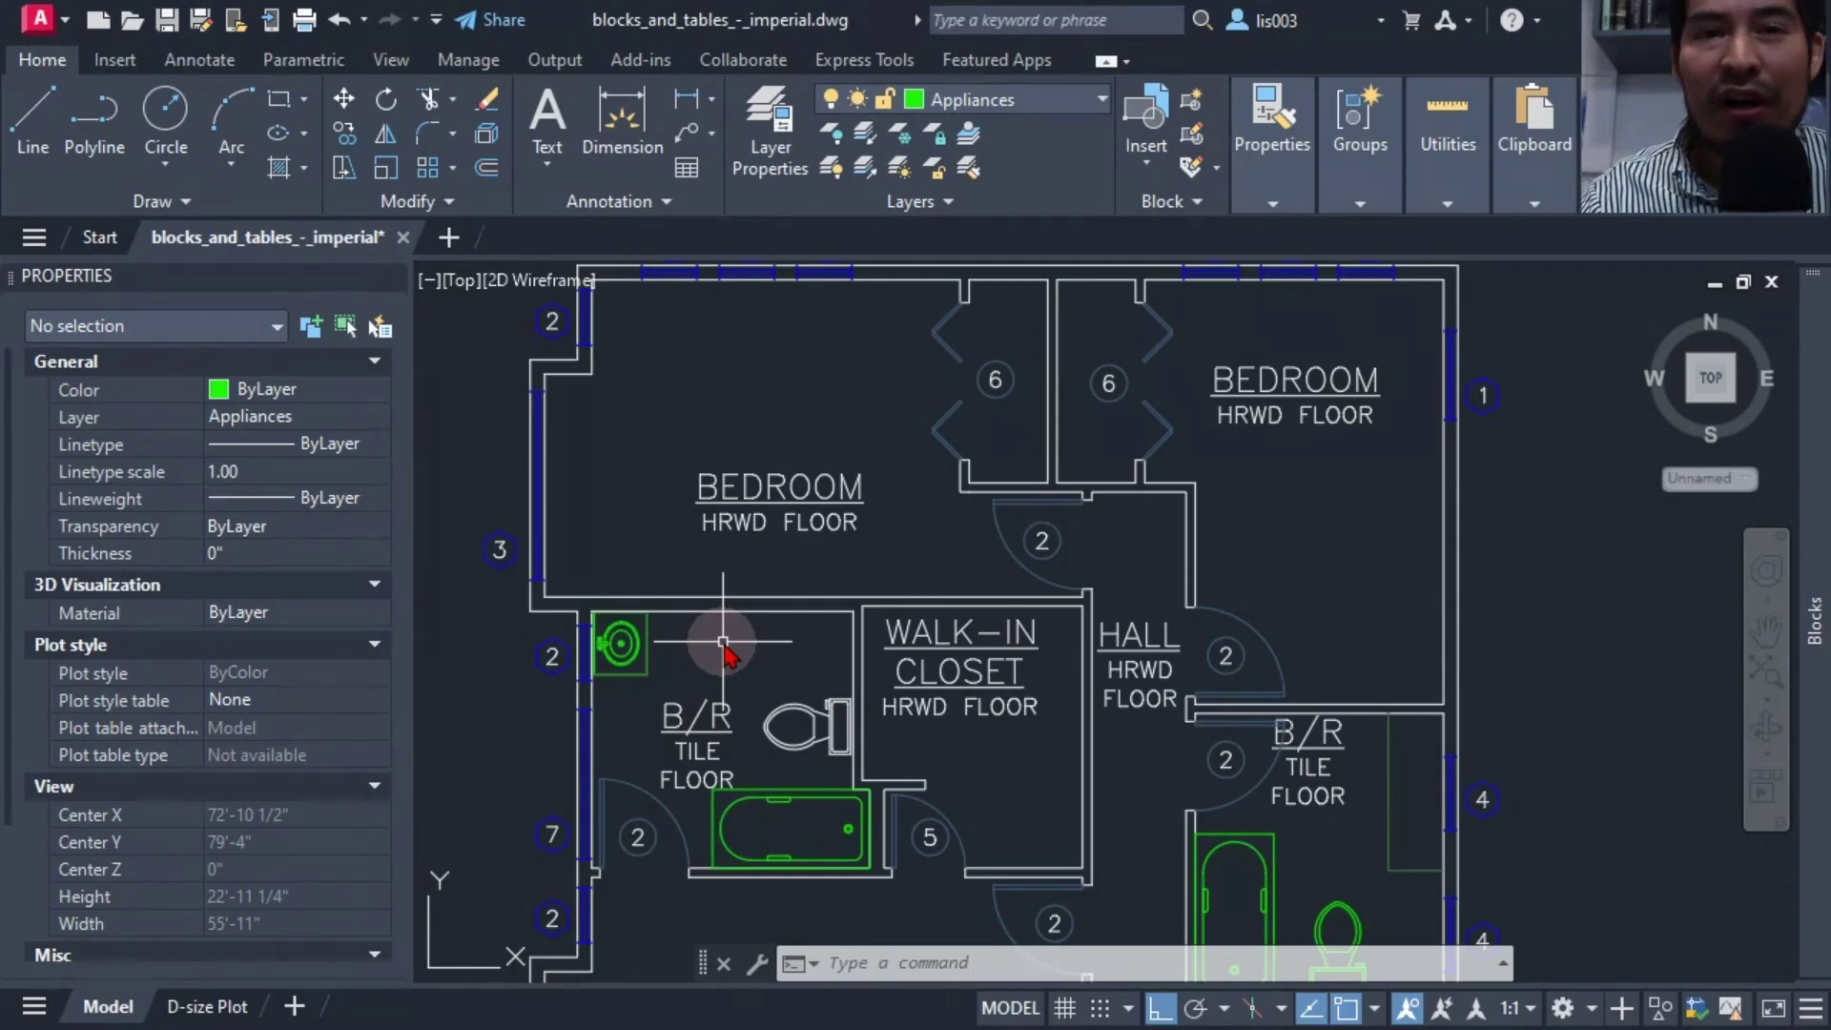
Examine how the sink block in the upper-left bathroom sits against the corner walls and where its insertion grip lies
left_click(621, 645)
scroll(589, 646, "up", 9)
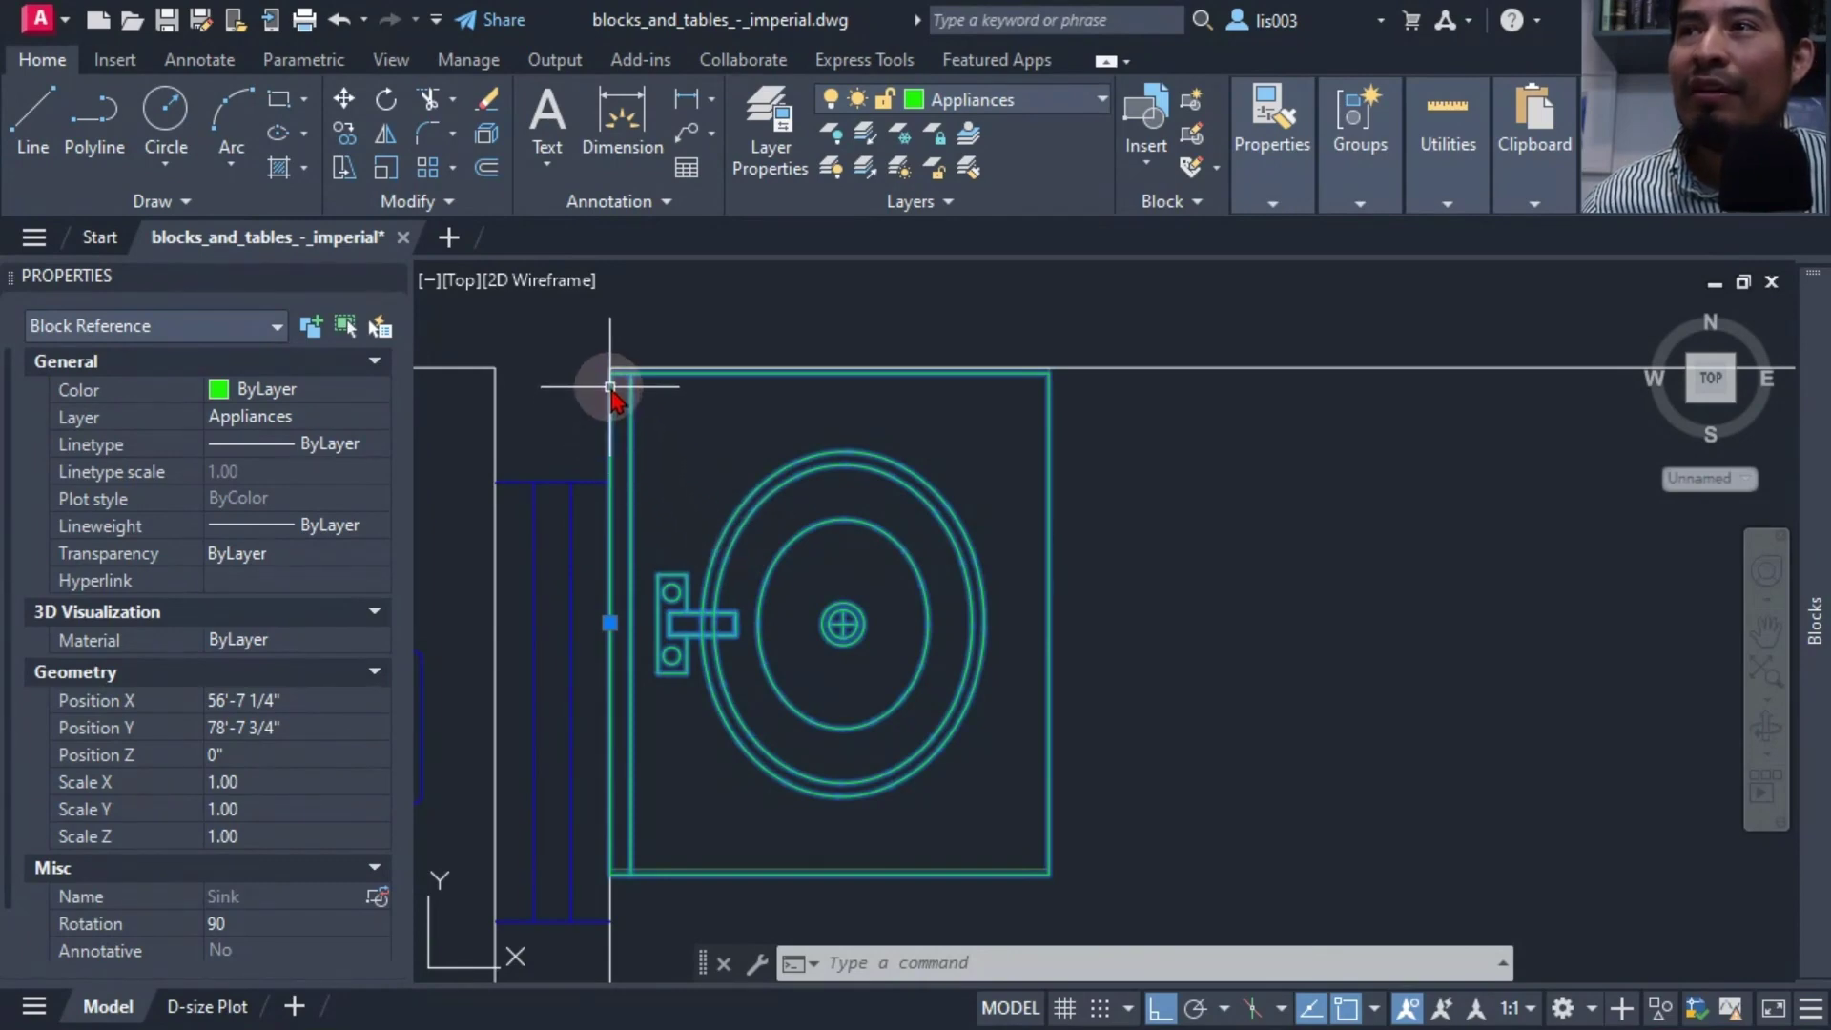
scroll(610, 367, "up", 5)
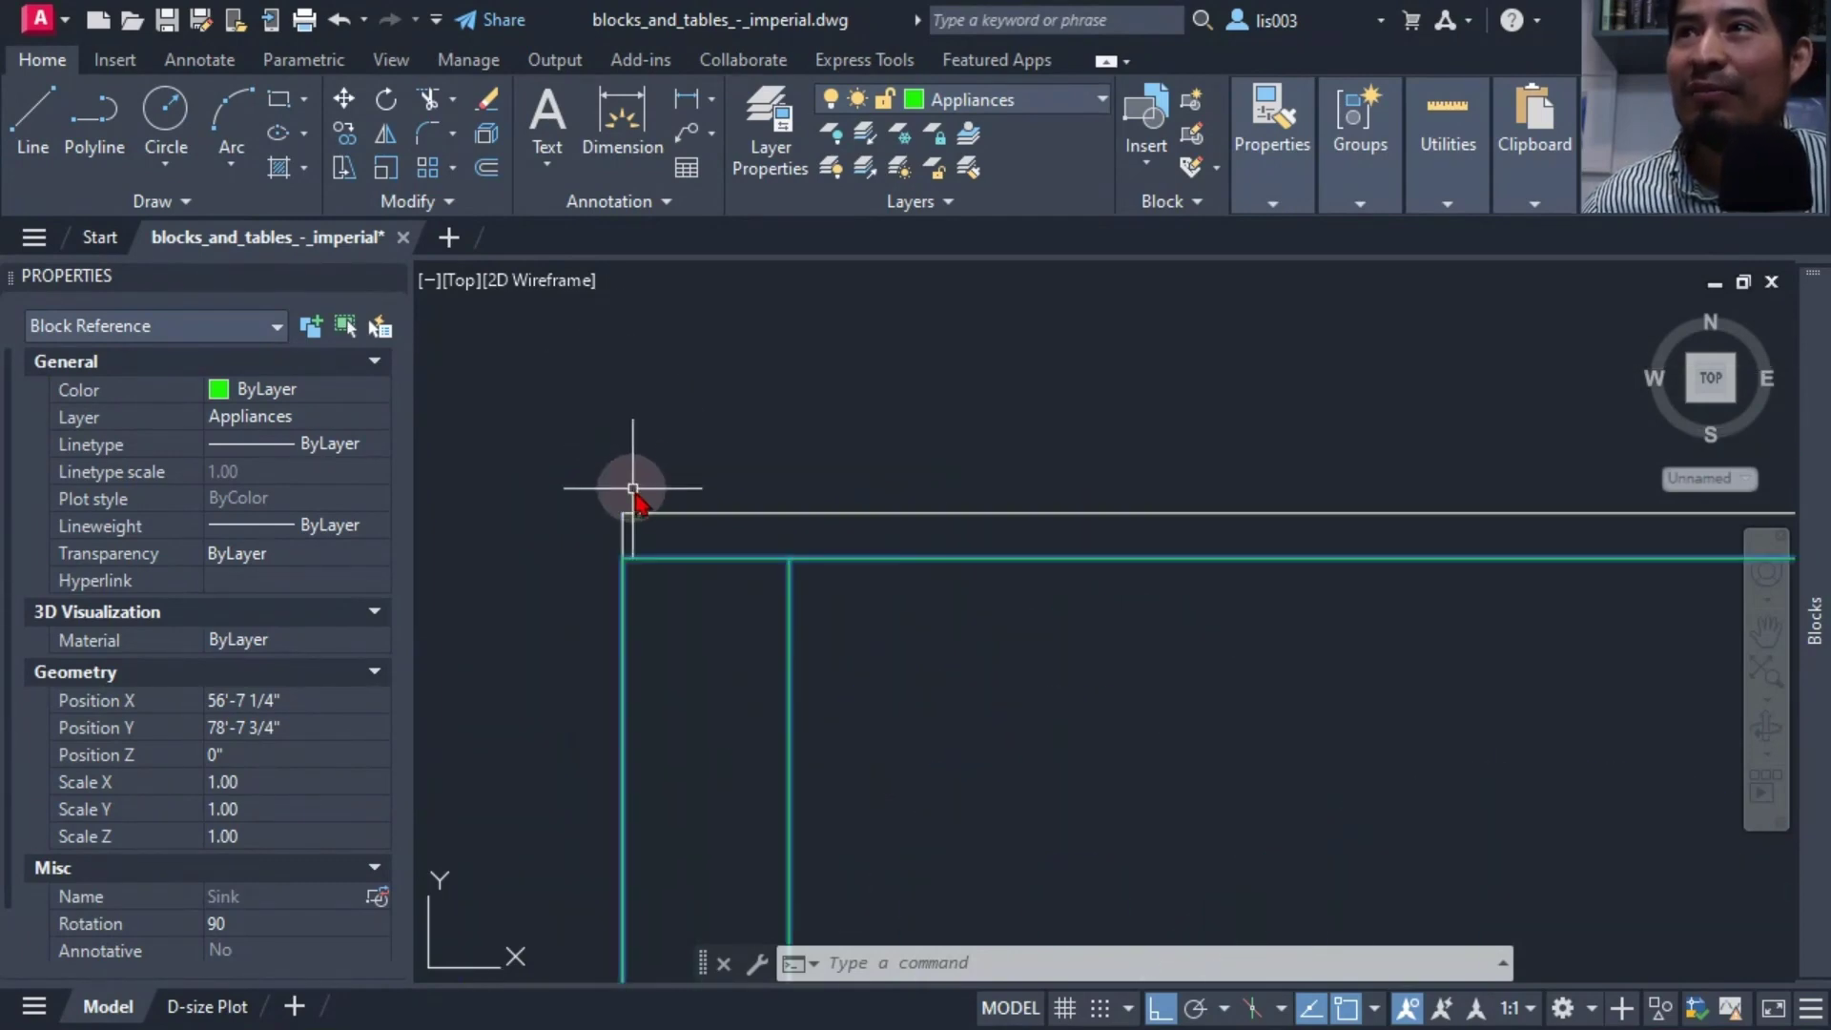
scroll(602, 463, "down", 3)
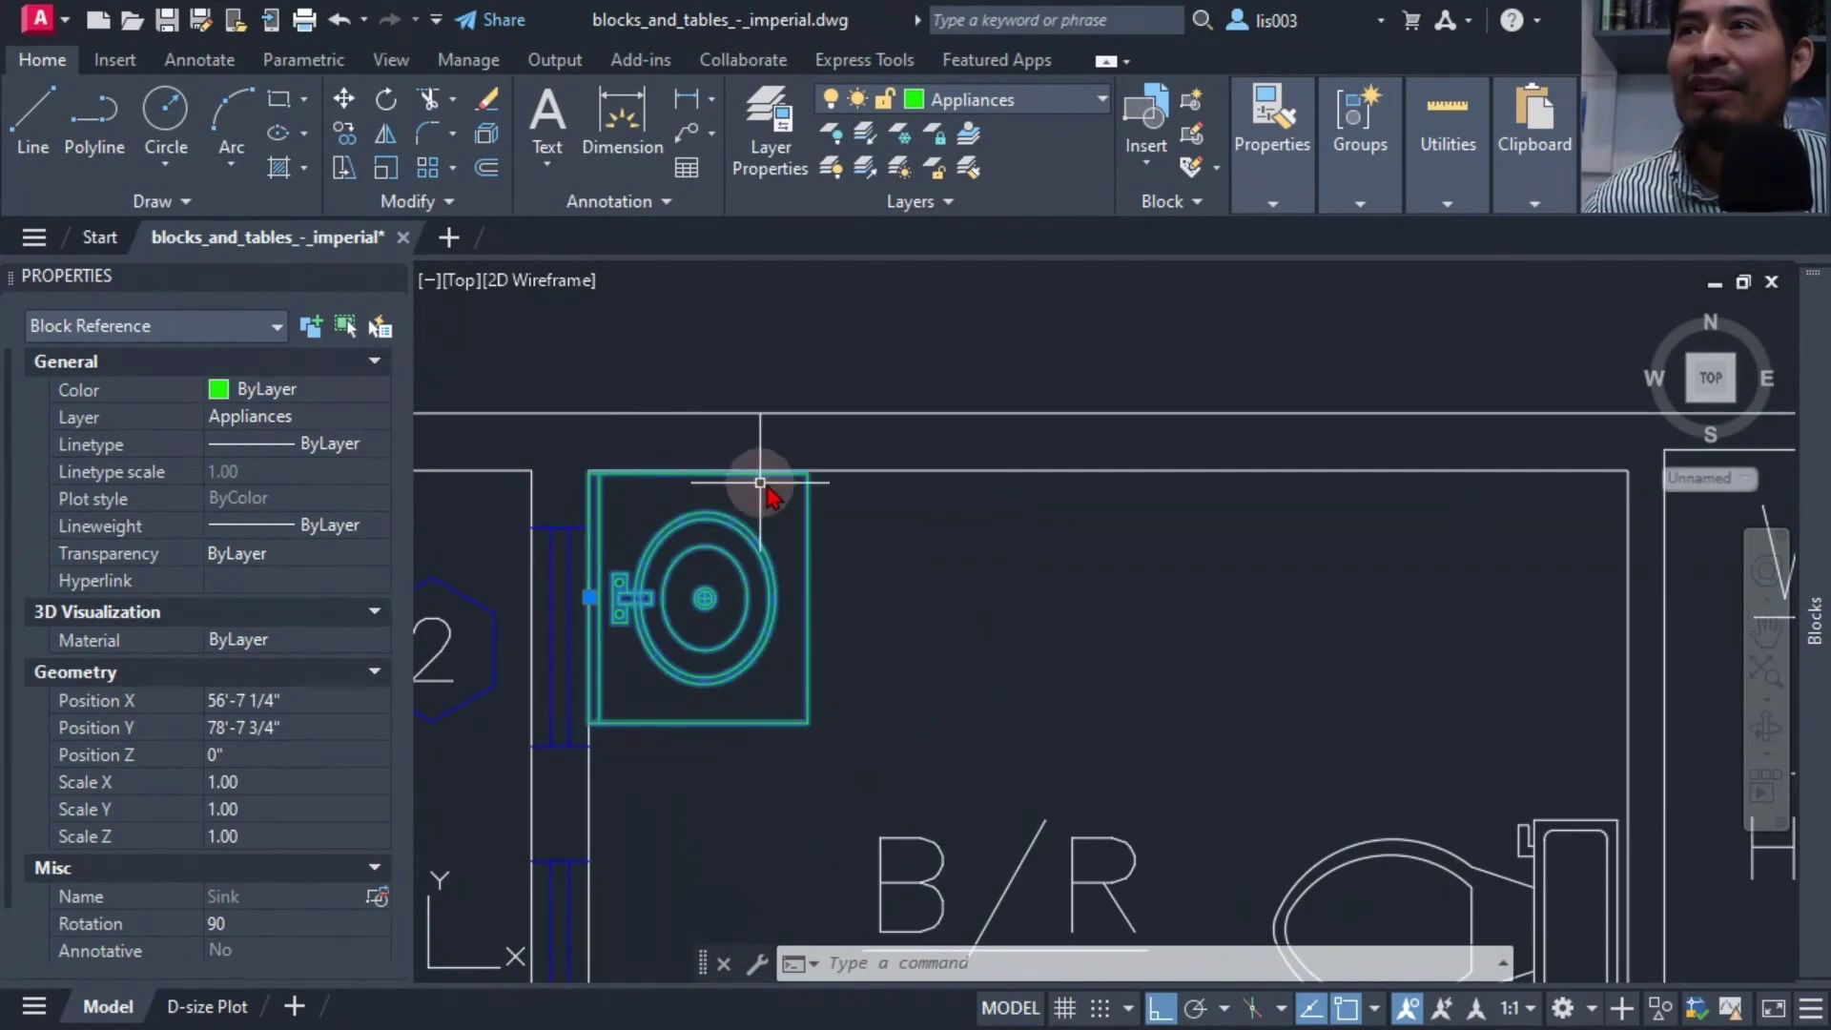
scroll(781, 482, "up", 4)
scroll(1234, 408, "down", 3)
scroll(1014, 449, "up", 2)
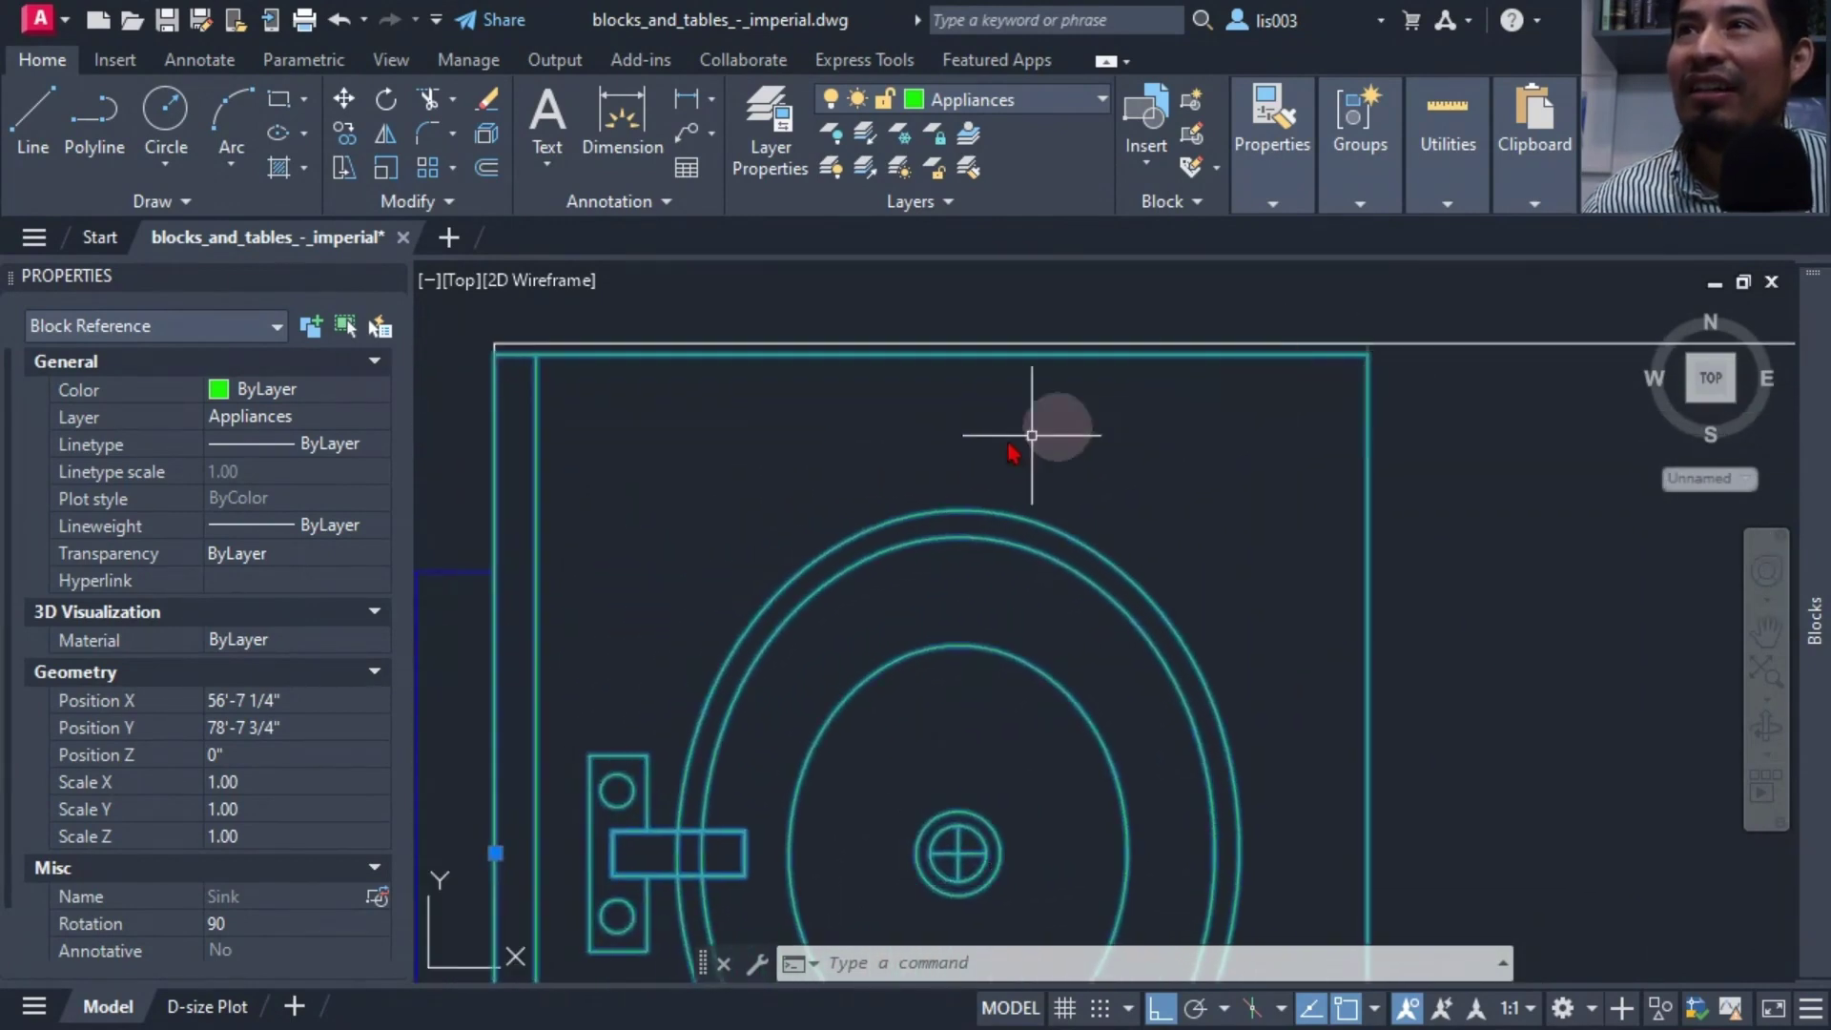
middle_click_drag(1013, 449, 920, 443)
scroll(920, 444, "down", 5)
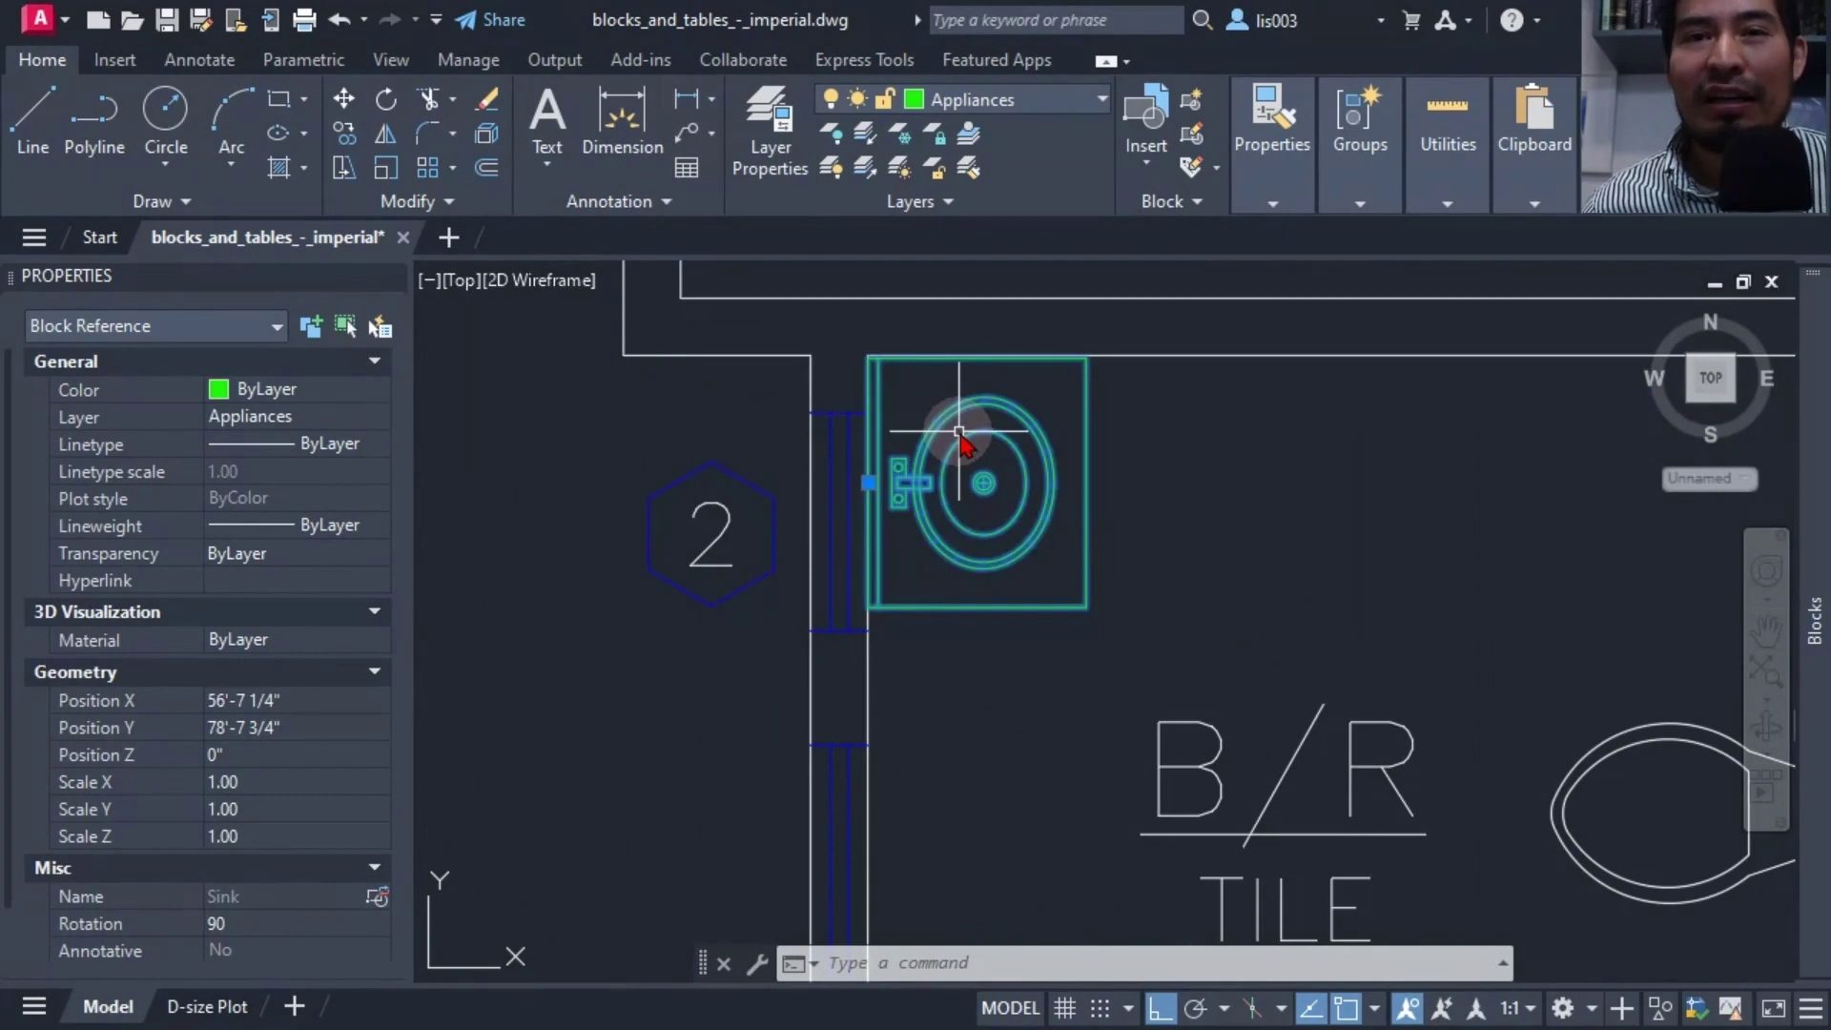
scroll(959, 432, "up", 3)
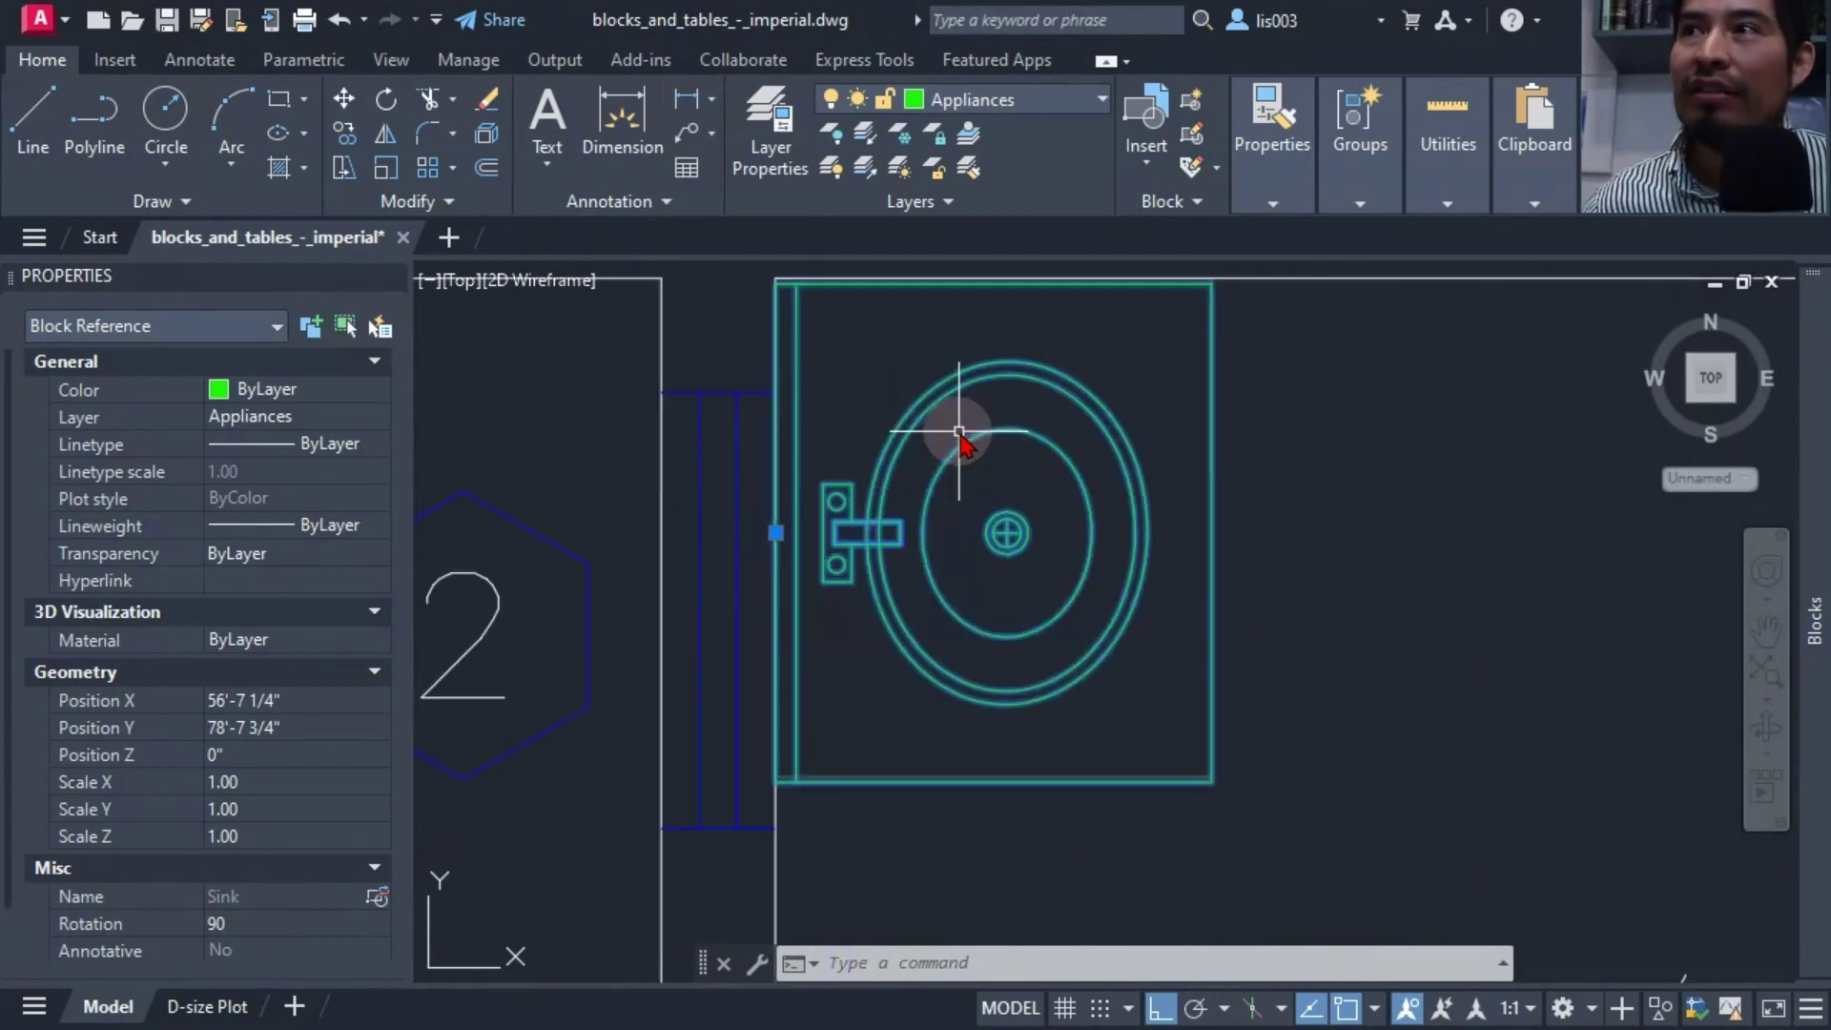
middle_click_drag(960, 430, 891, 531)
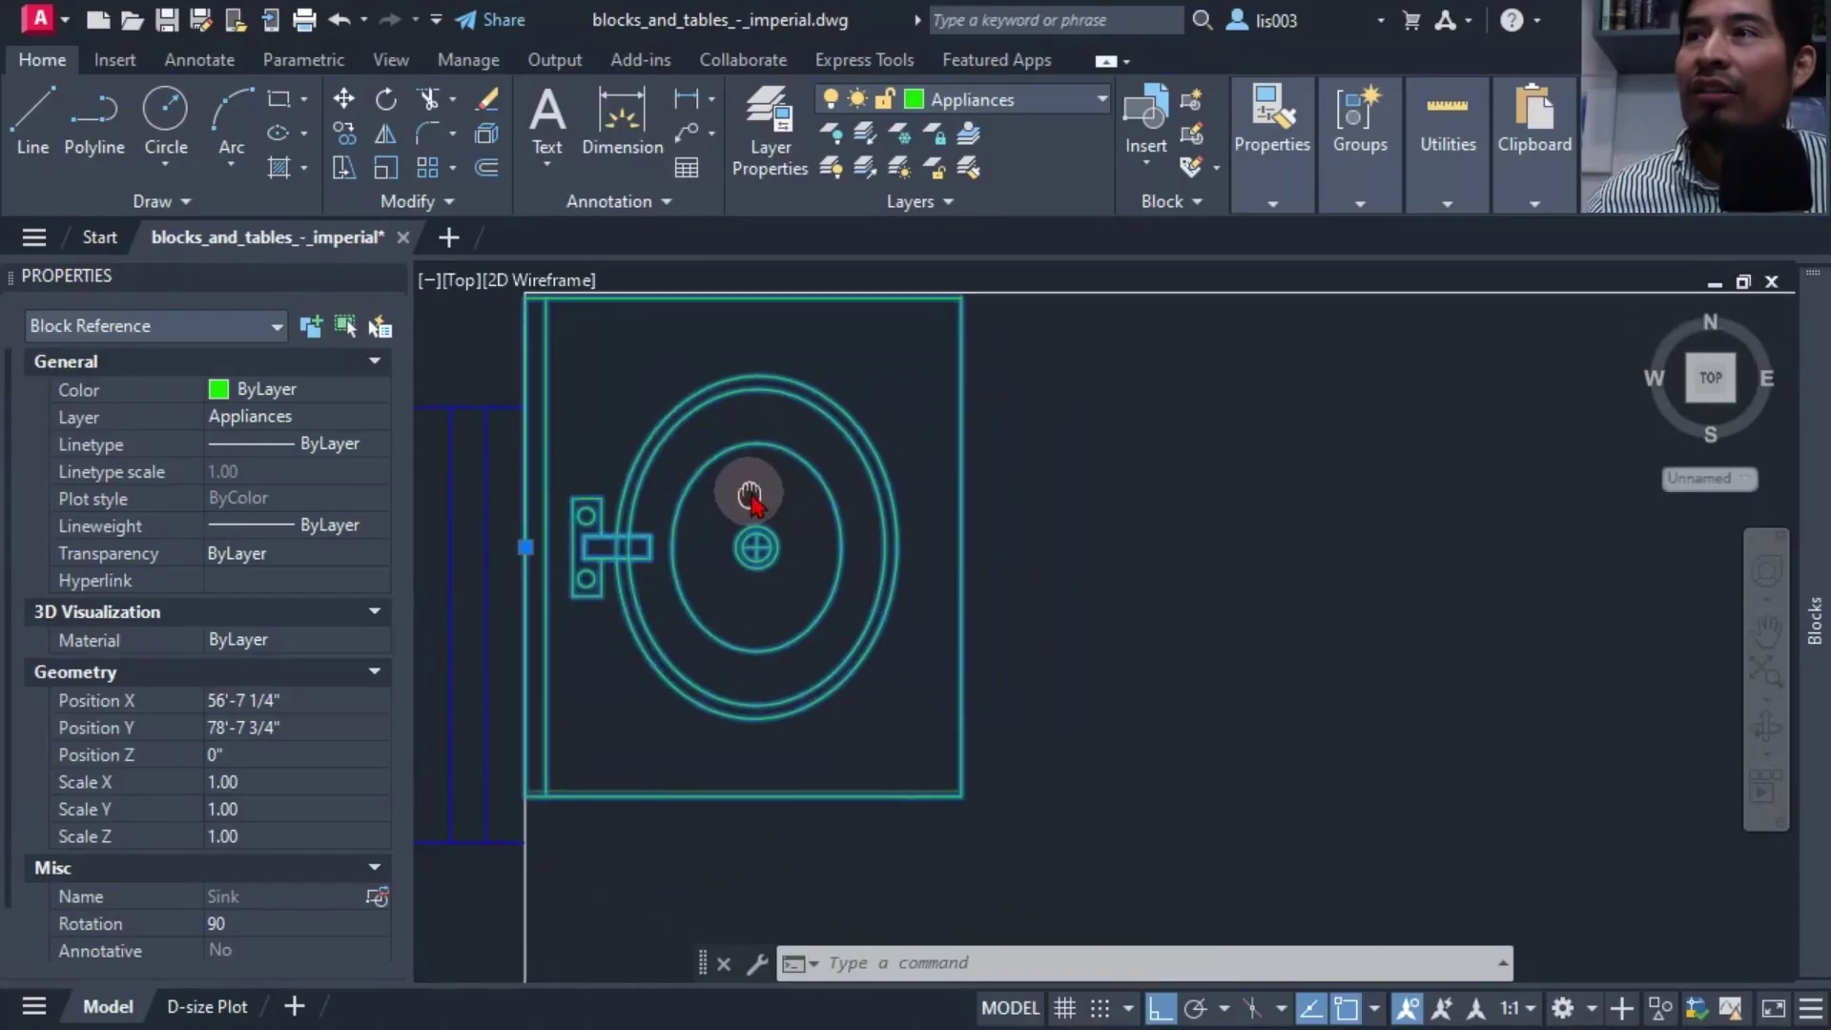
scroll(725, 488, "down", 5)
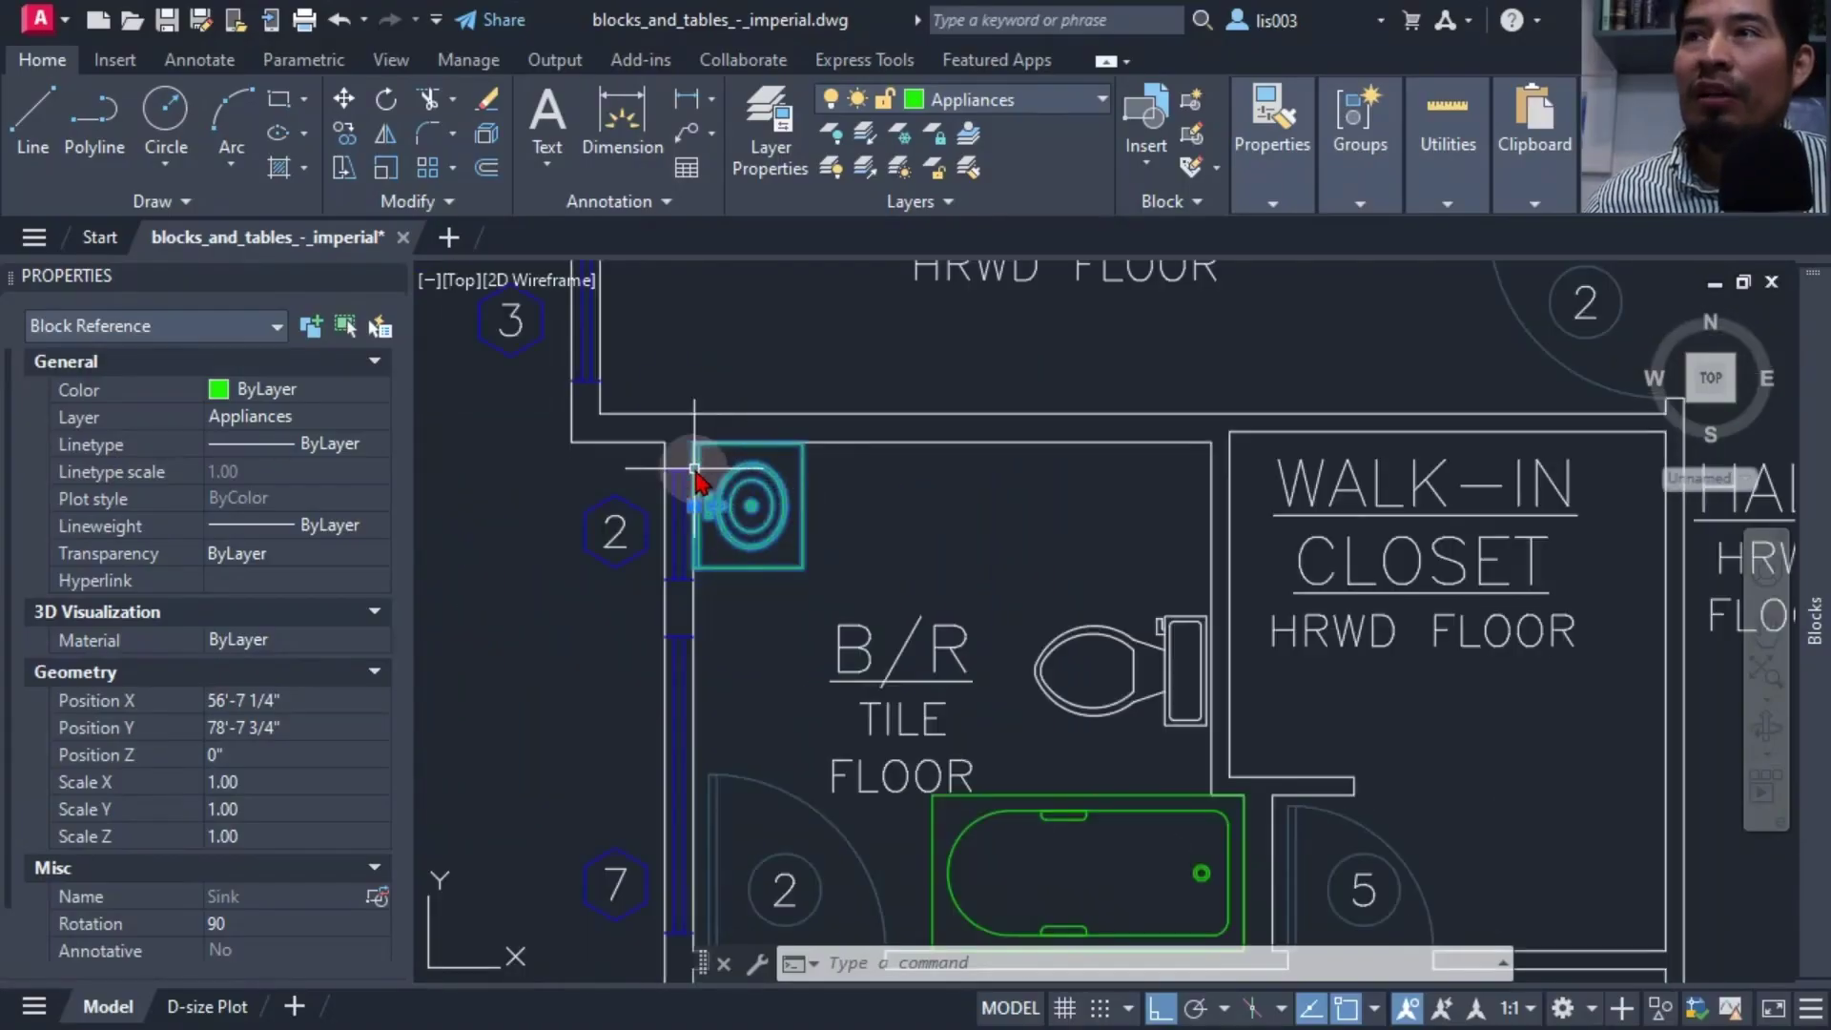
scroll(694, 472, "up", 3)
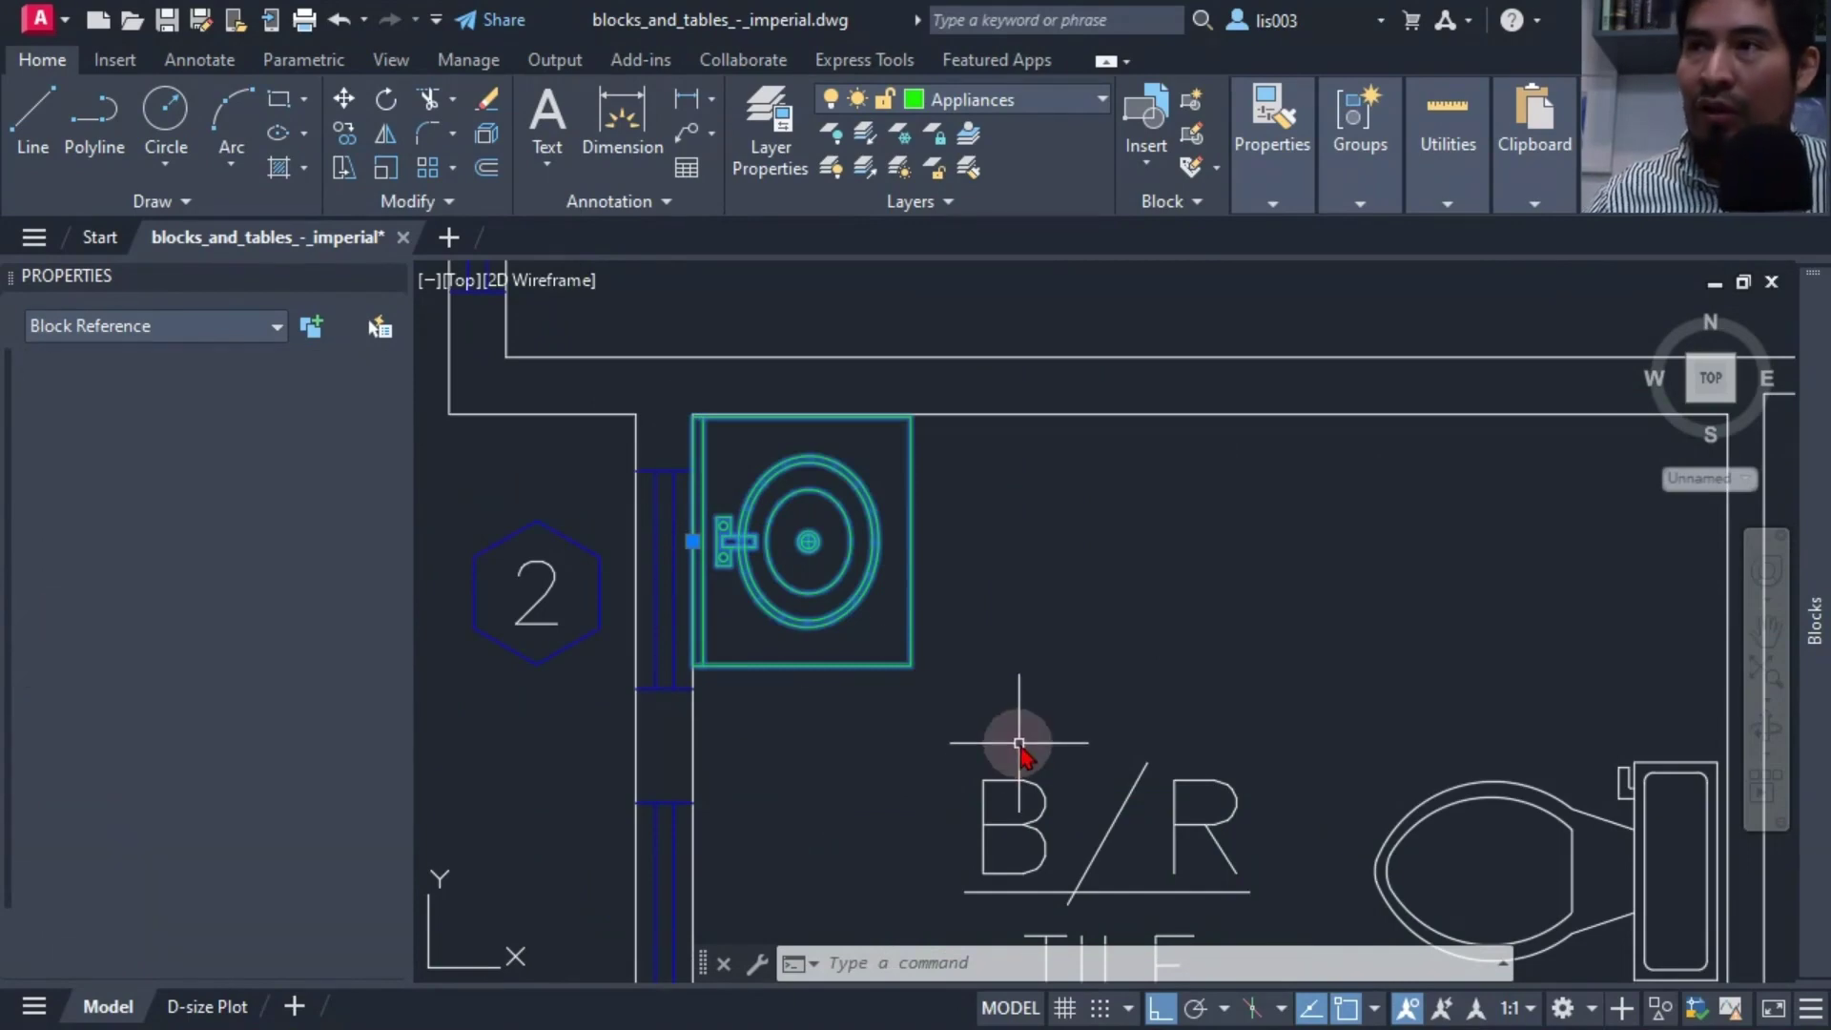
Copy the bathroom sink block and paste it into the empty area to the right of the floor plan
key("ctrl+c")
key("ctrl+v")
scroll(1048, 639, "down", 5)
scroll(1324, 576, "up", 5)
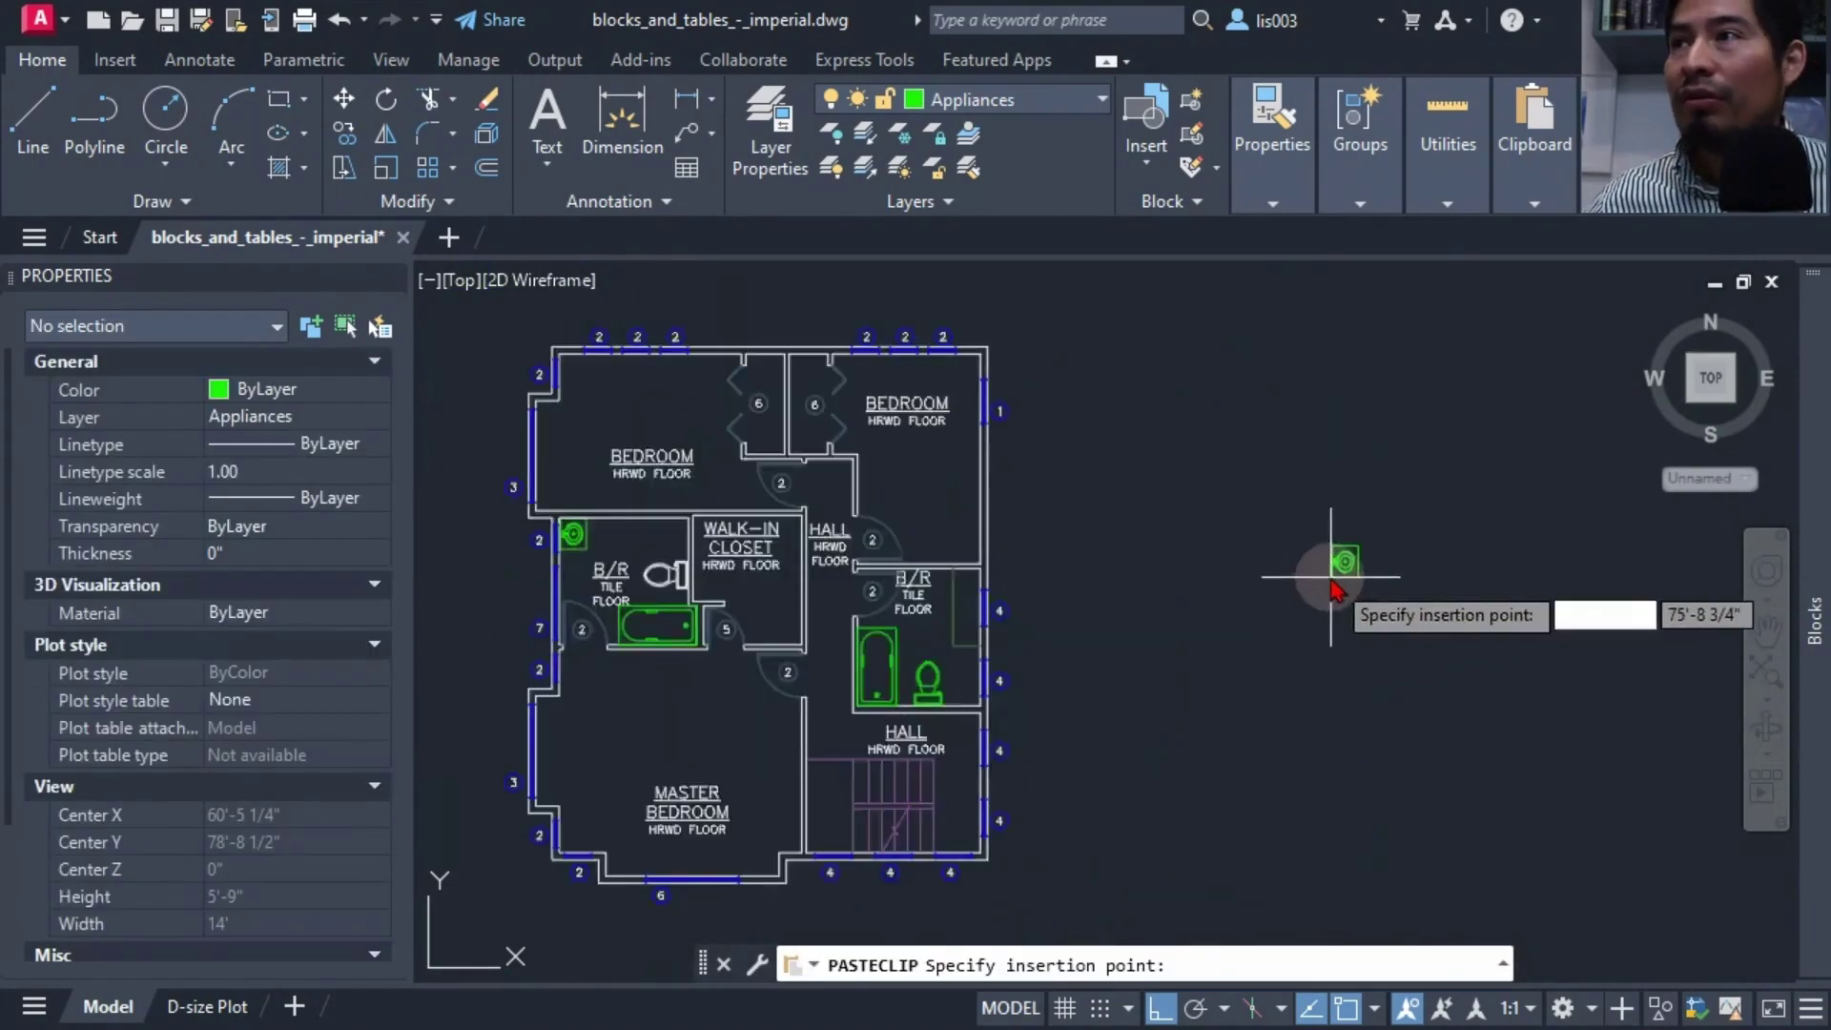
left_click(1016, 601)
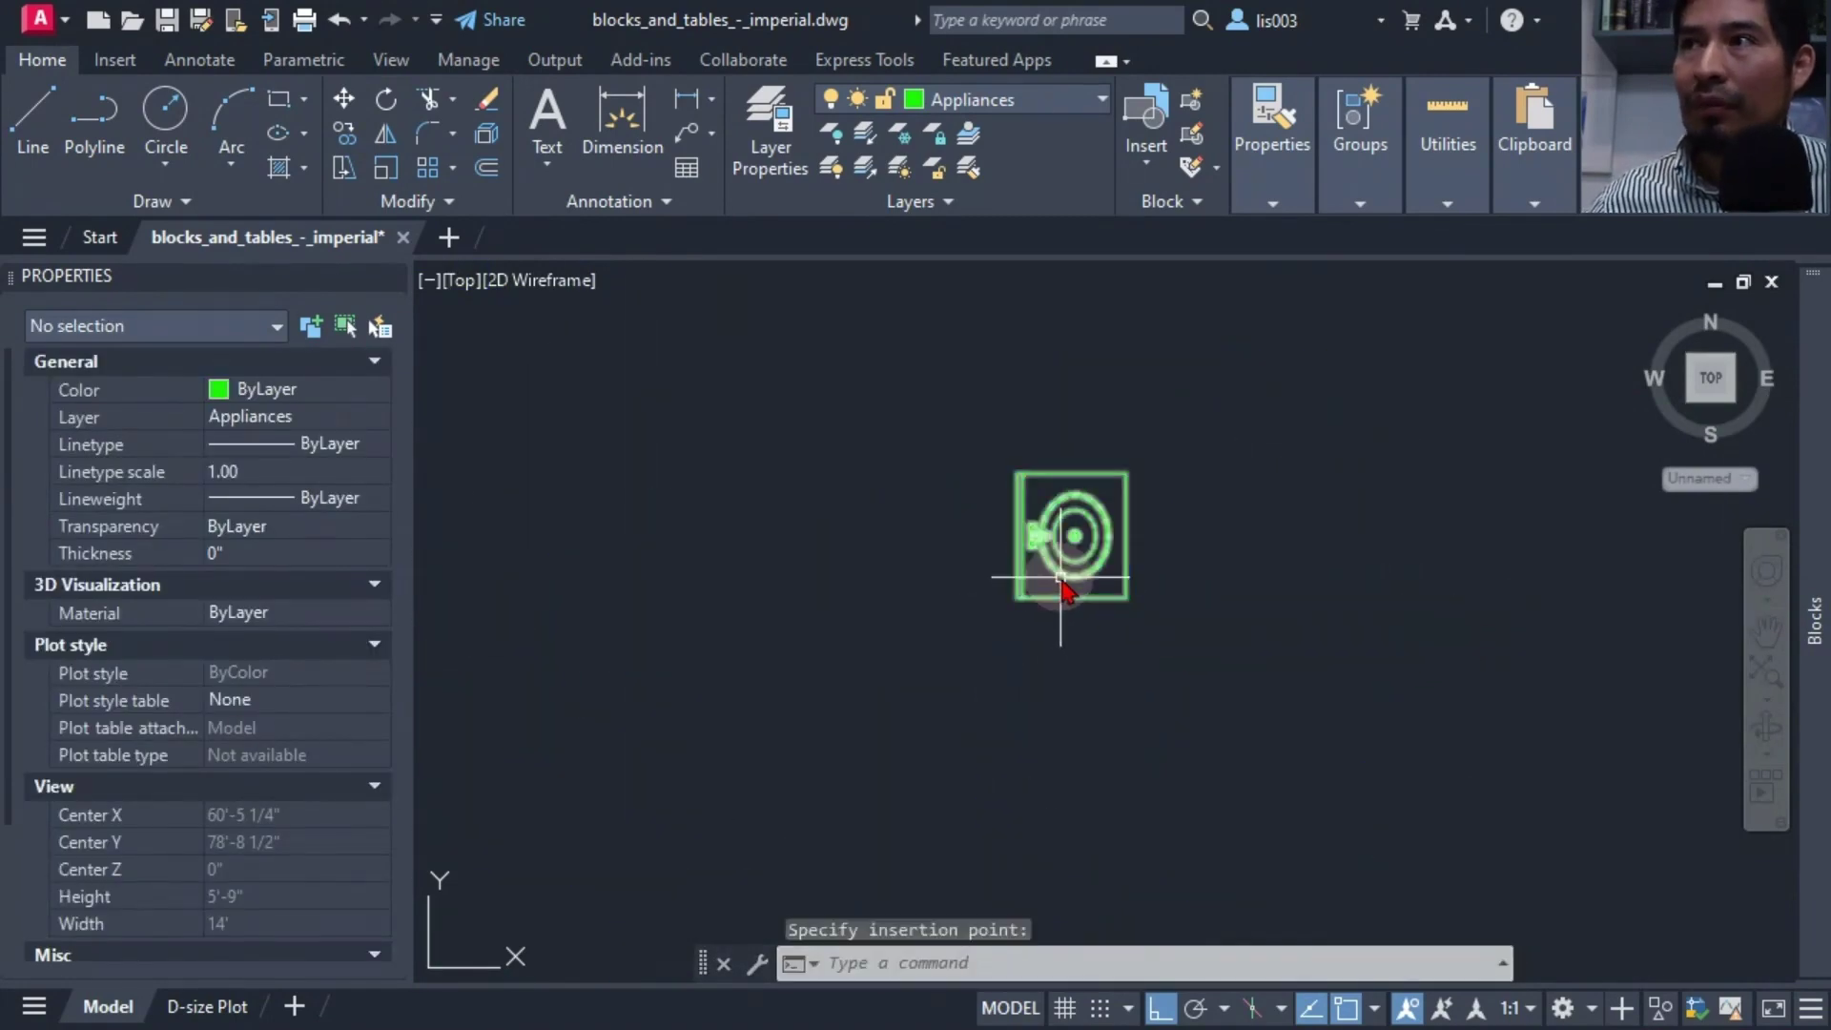
Rotate the pasted sink 90 degrees clockwise so its faucet edge is at the top
left_click(1061, 587)
type("RO")
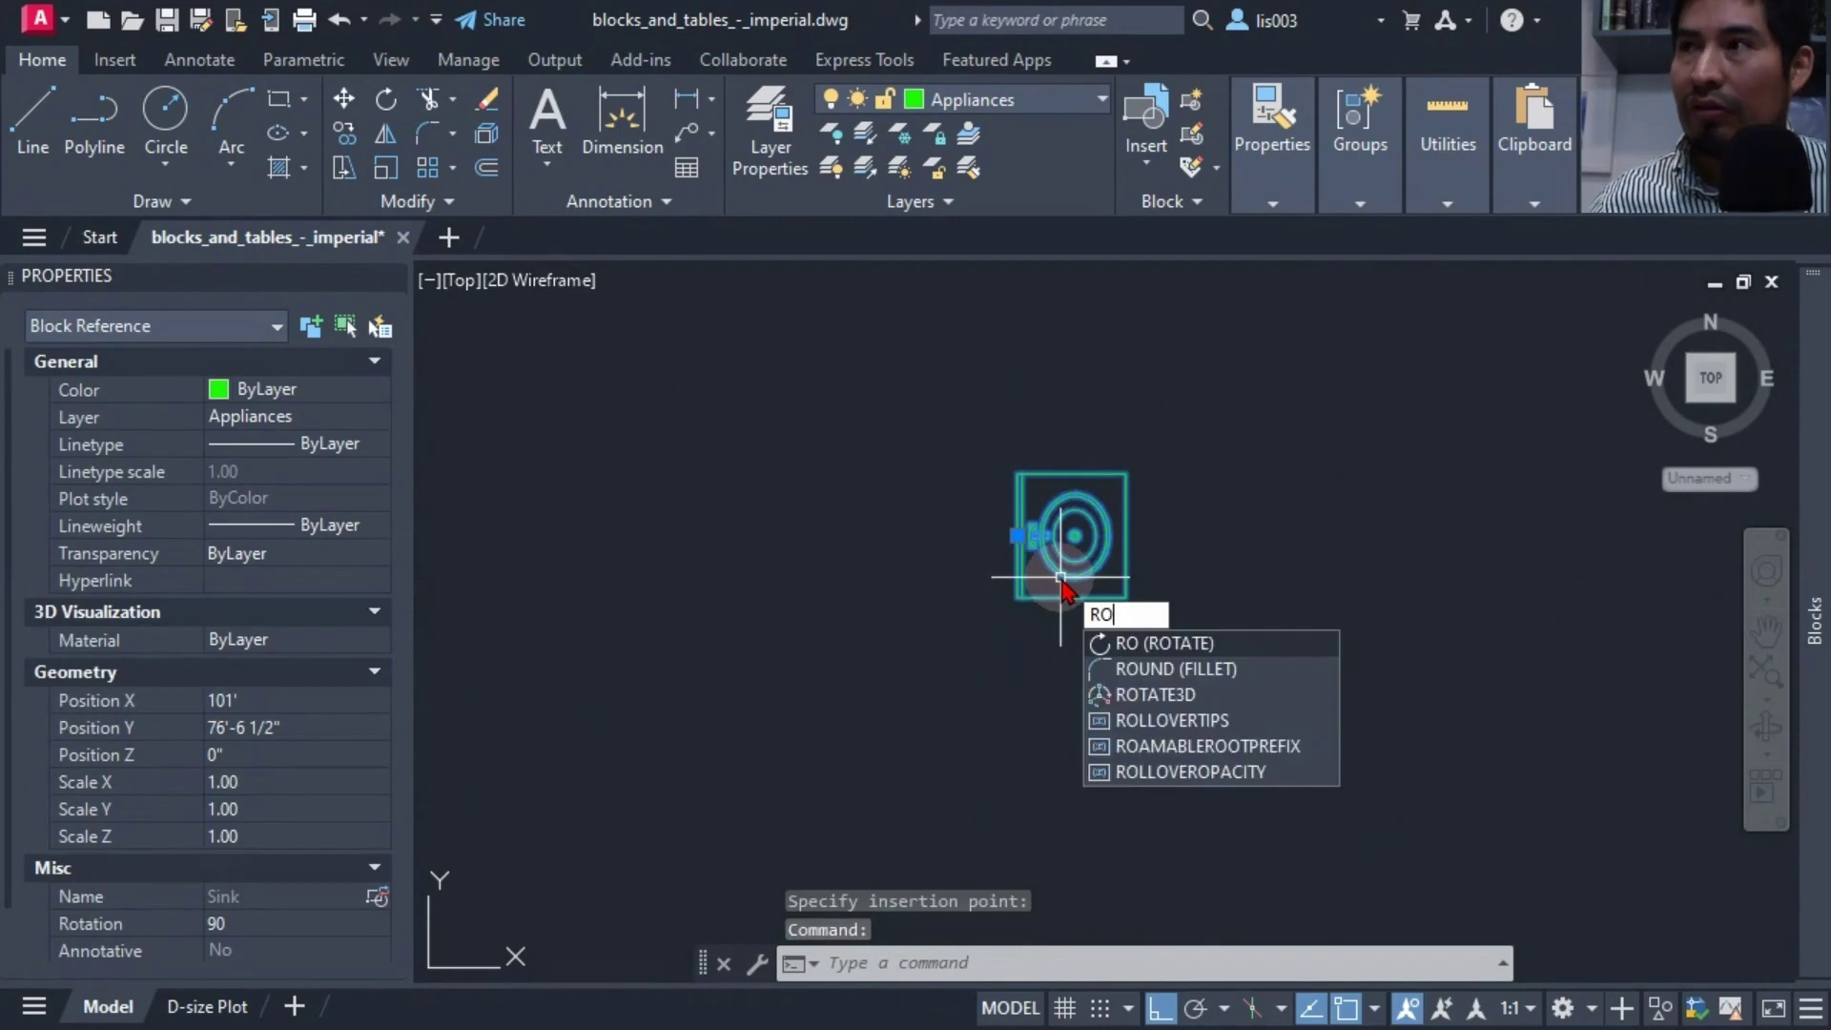
key("Return")
scroll(1104, 533, "up", 3)
left_click(1211, 553)
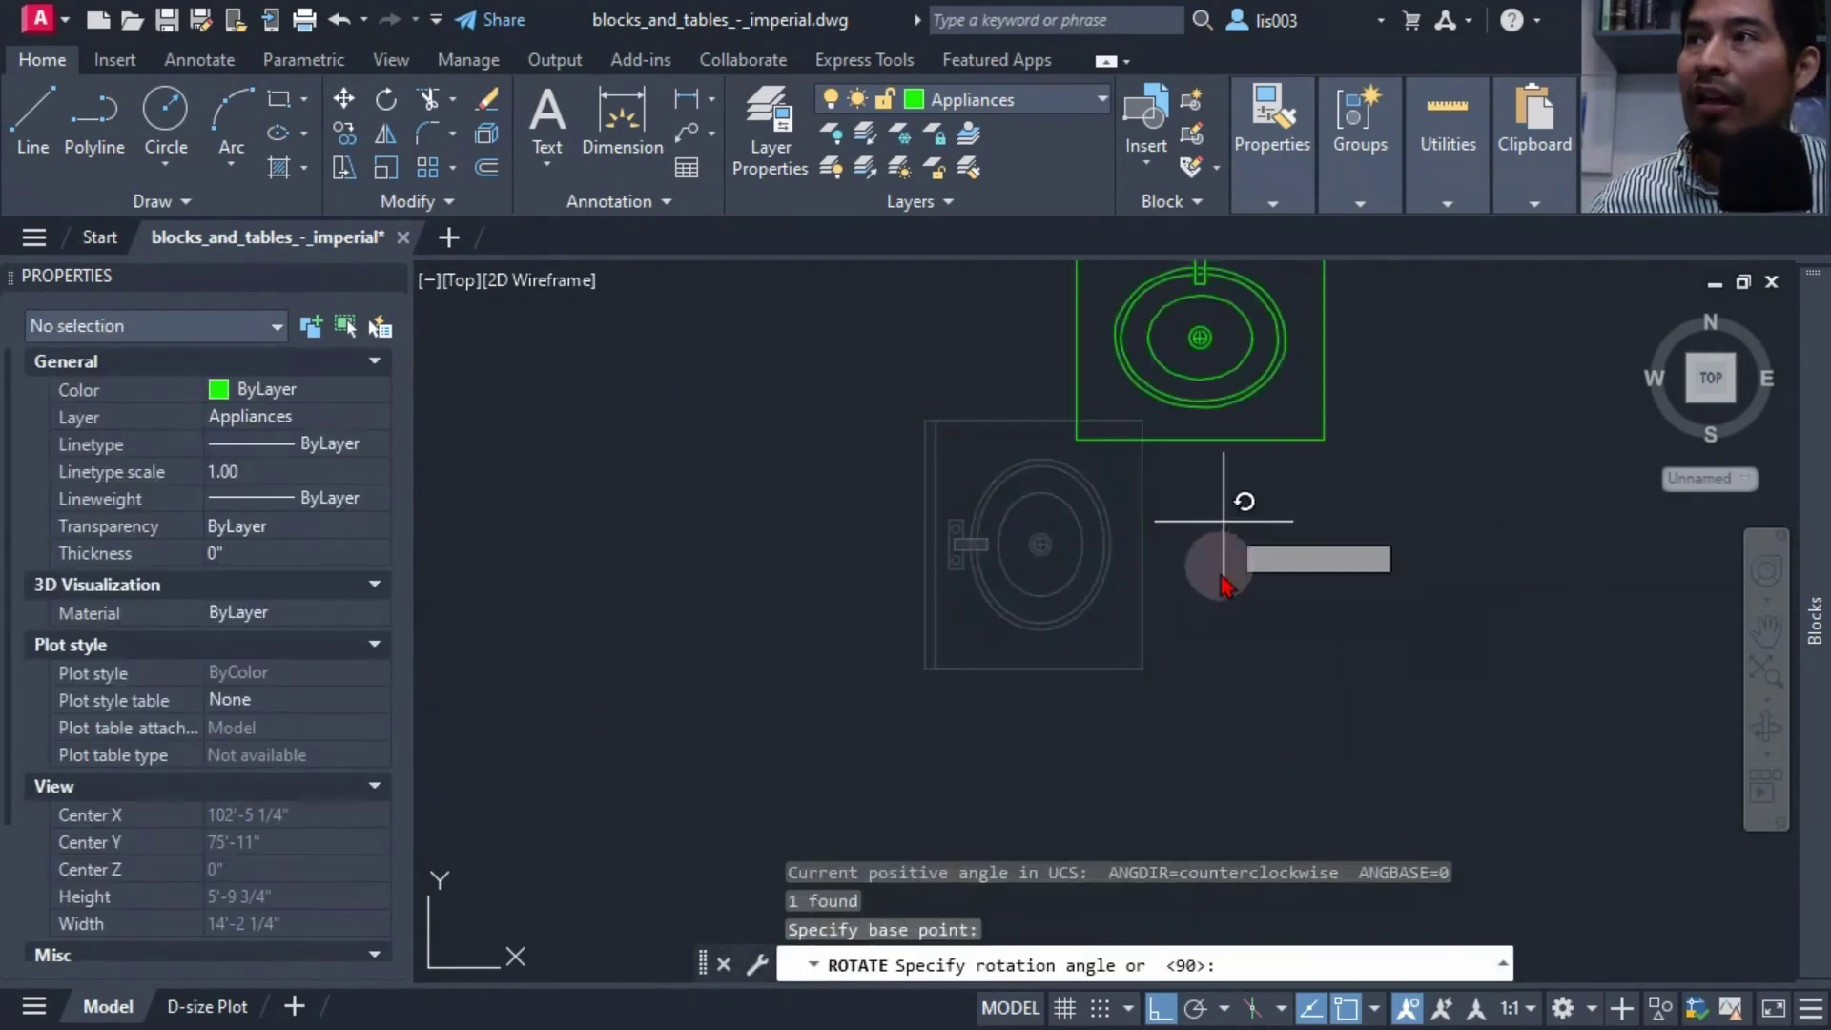
middle_click_drag(1201, 646, 993, 667)
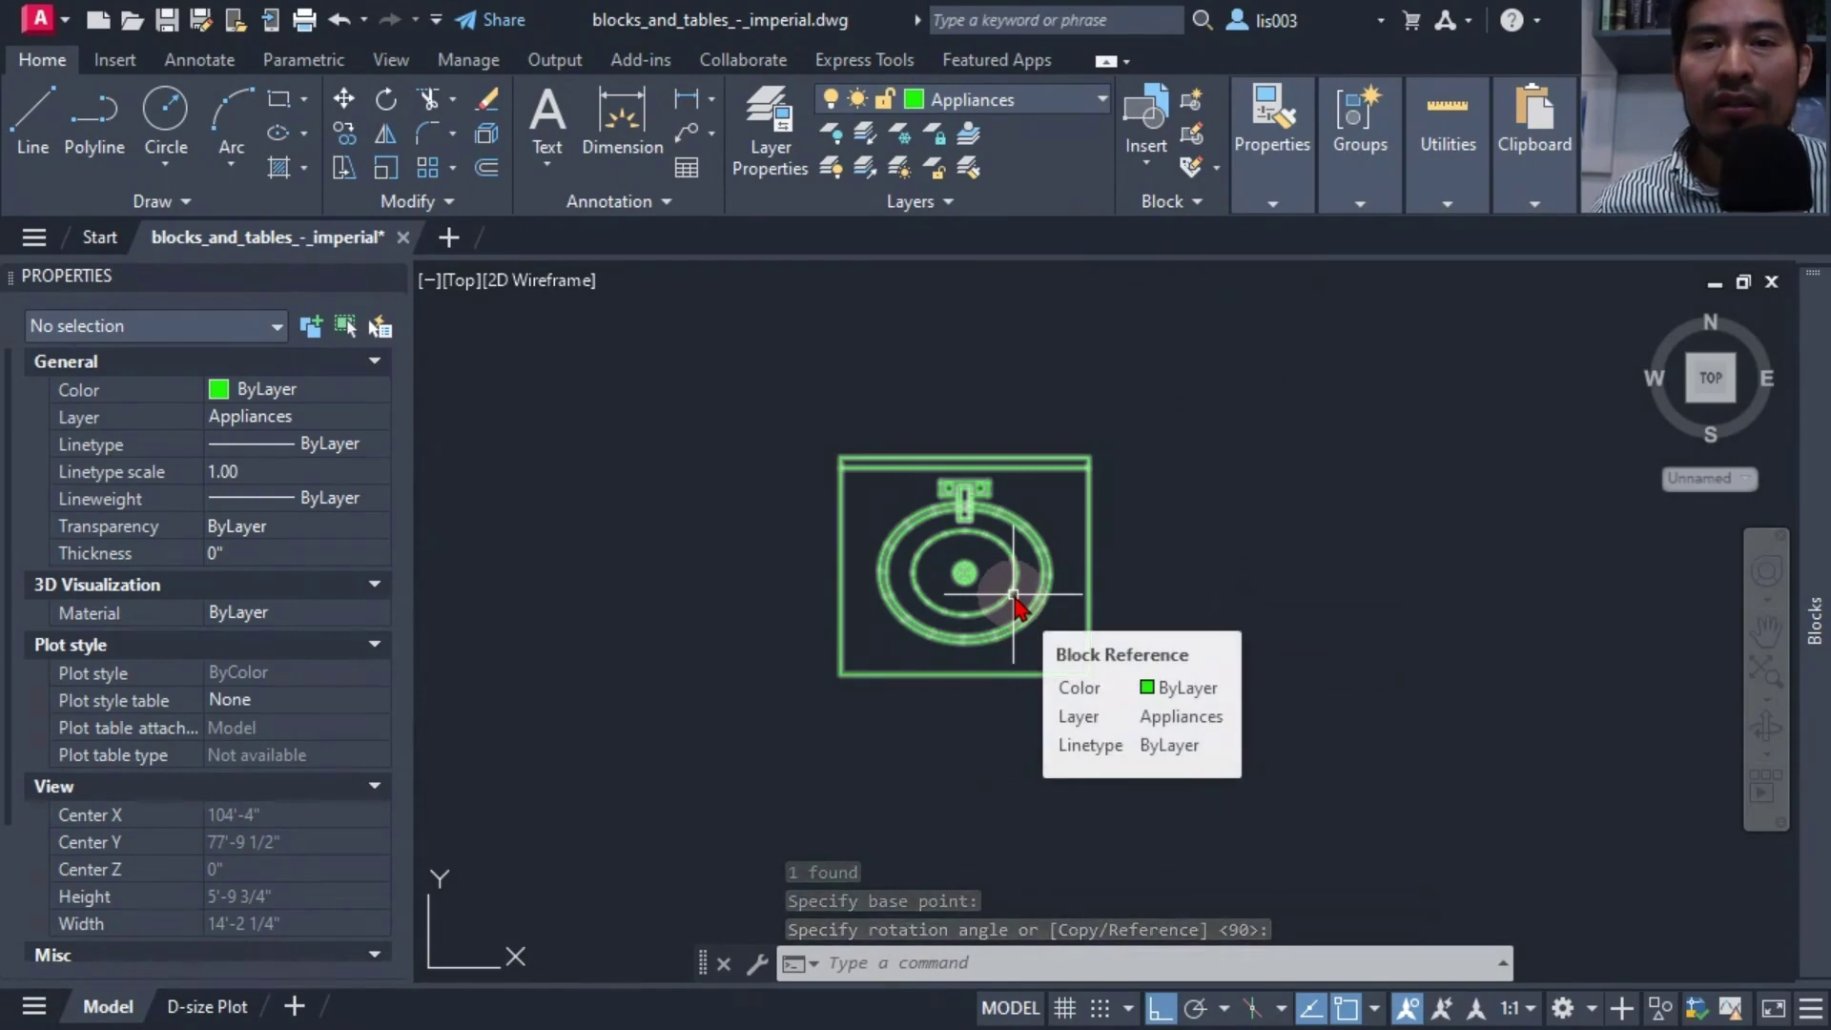
Explode the rotated sink copy into its individual objects
left_click(1020, 534)
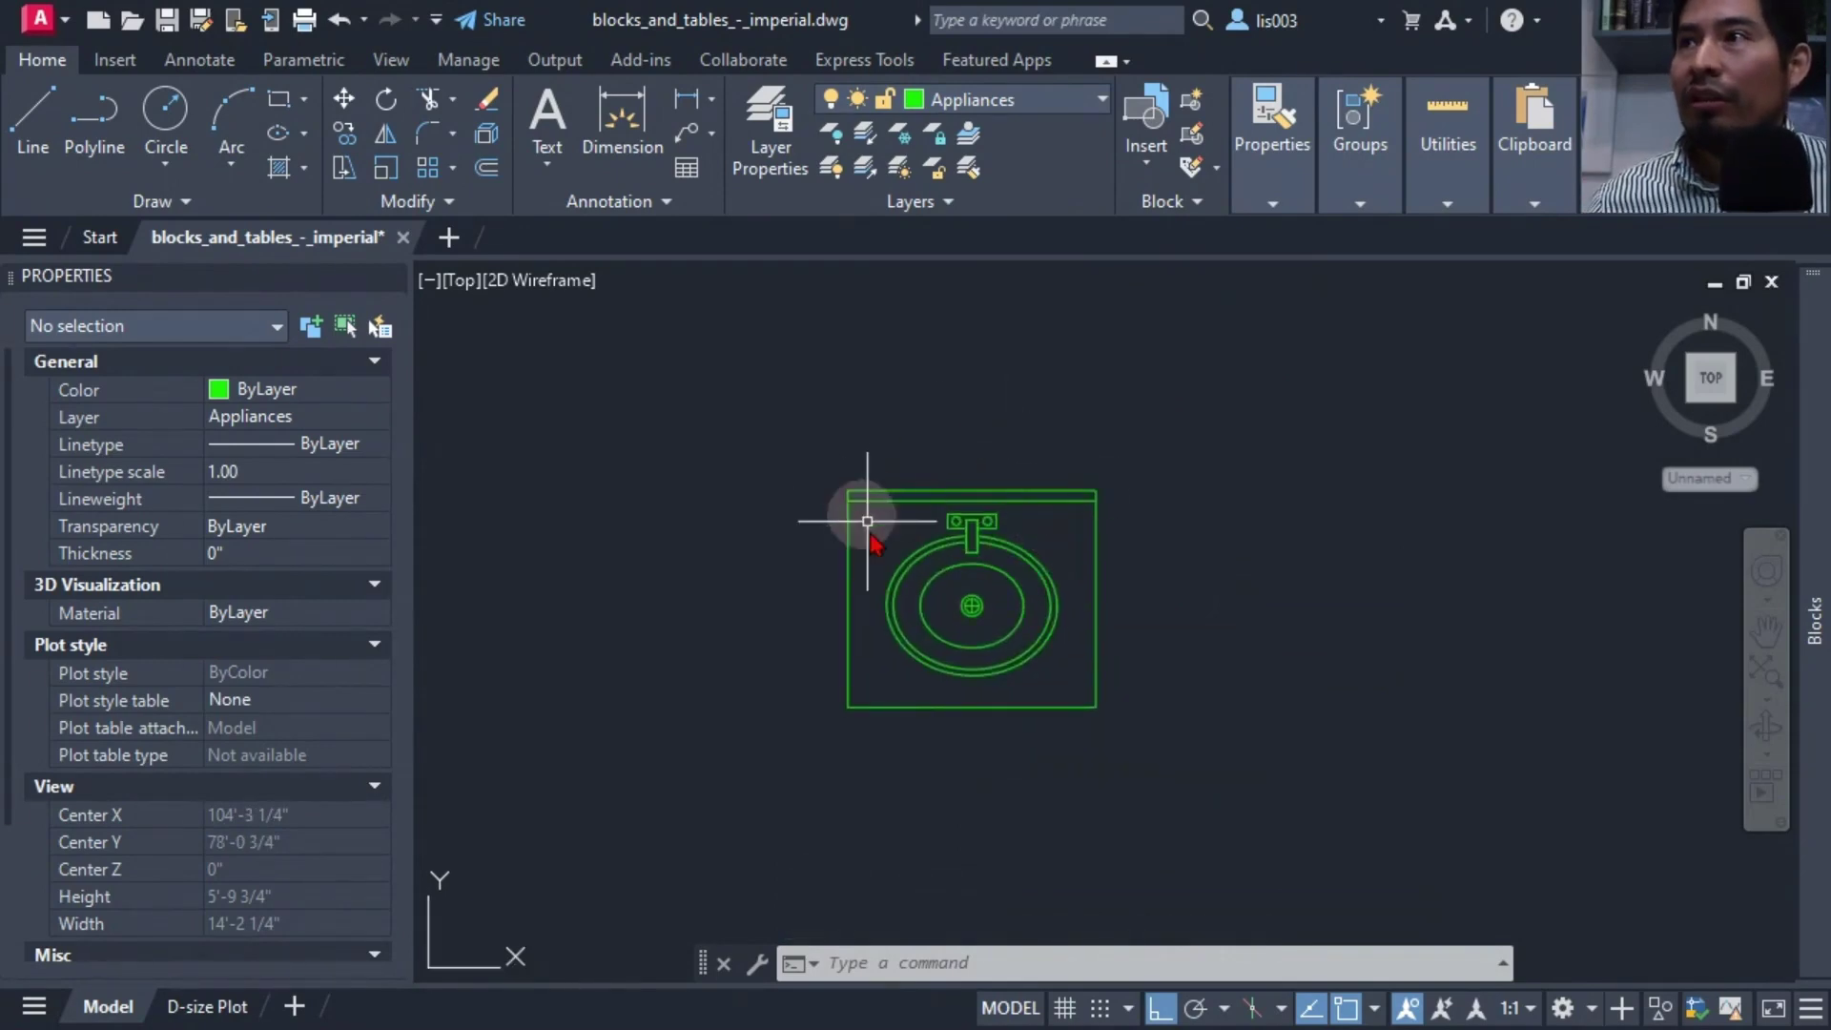
left_click(975, 539)
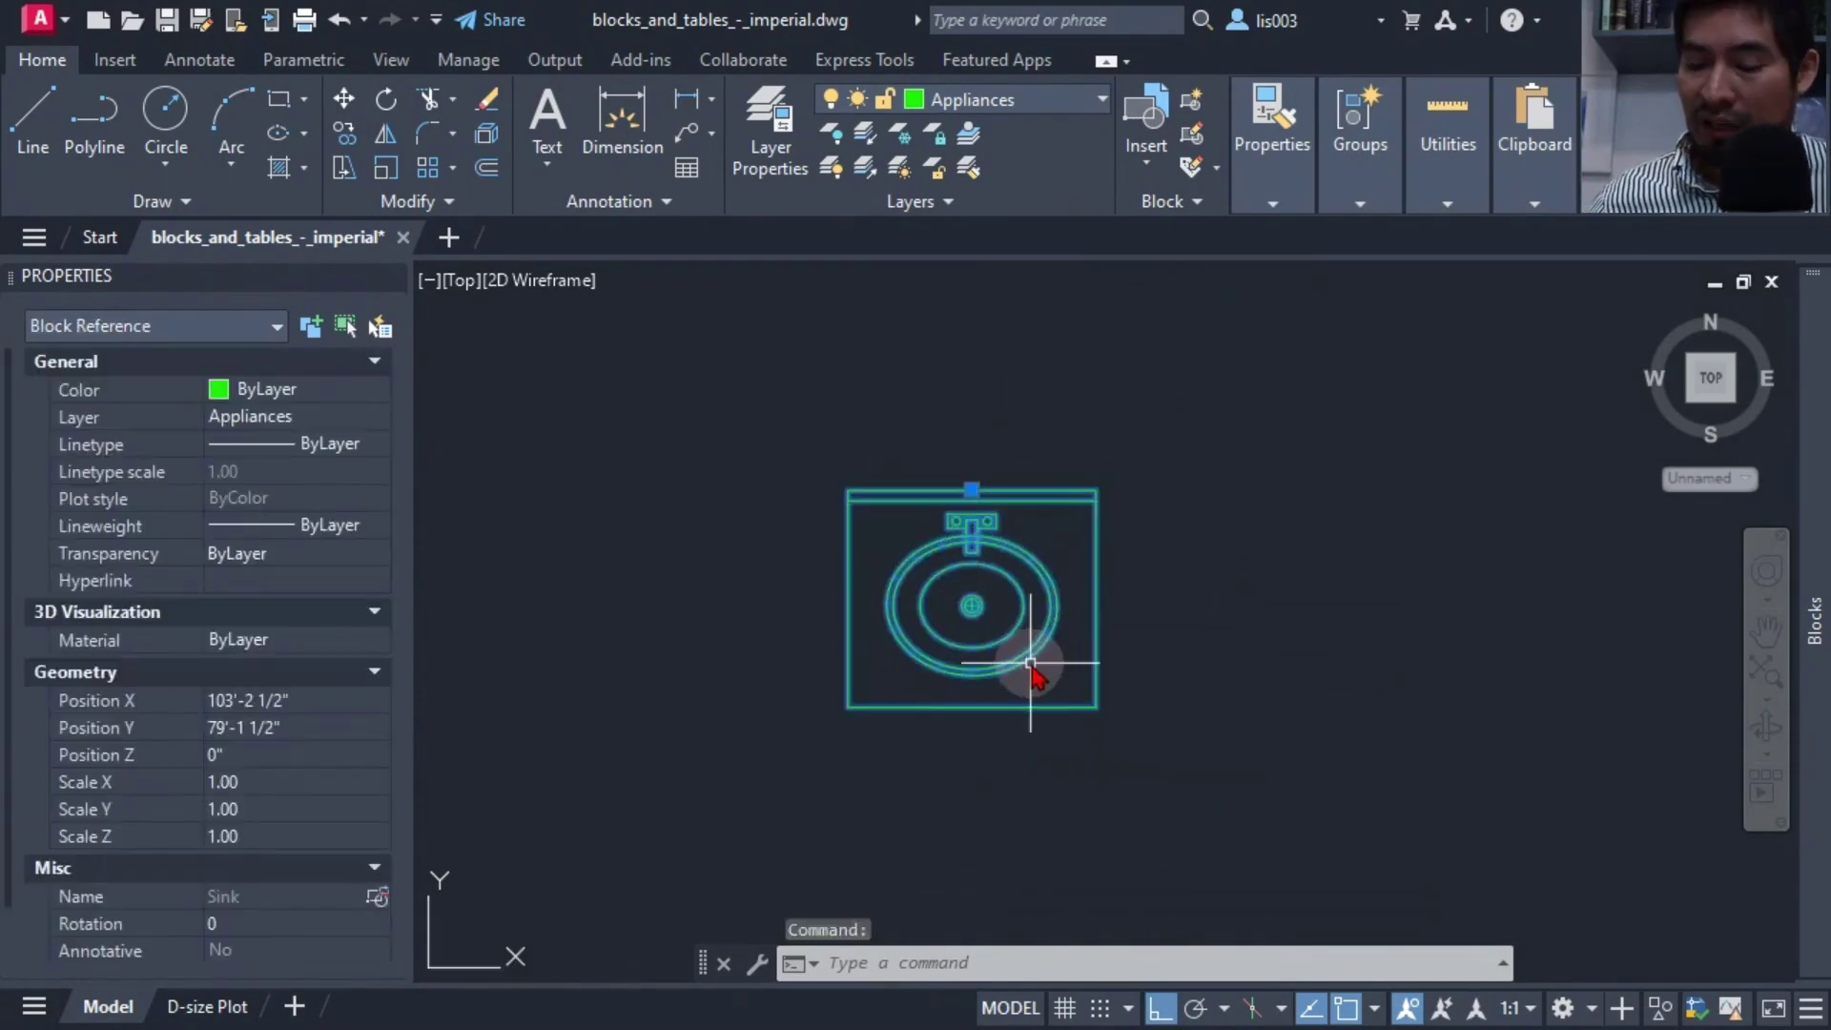
type("x")
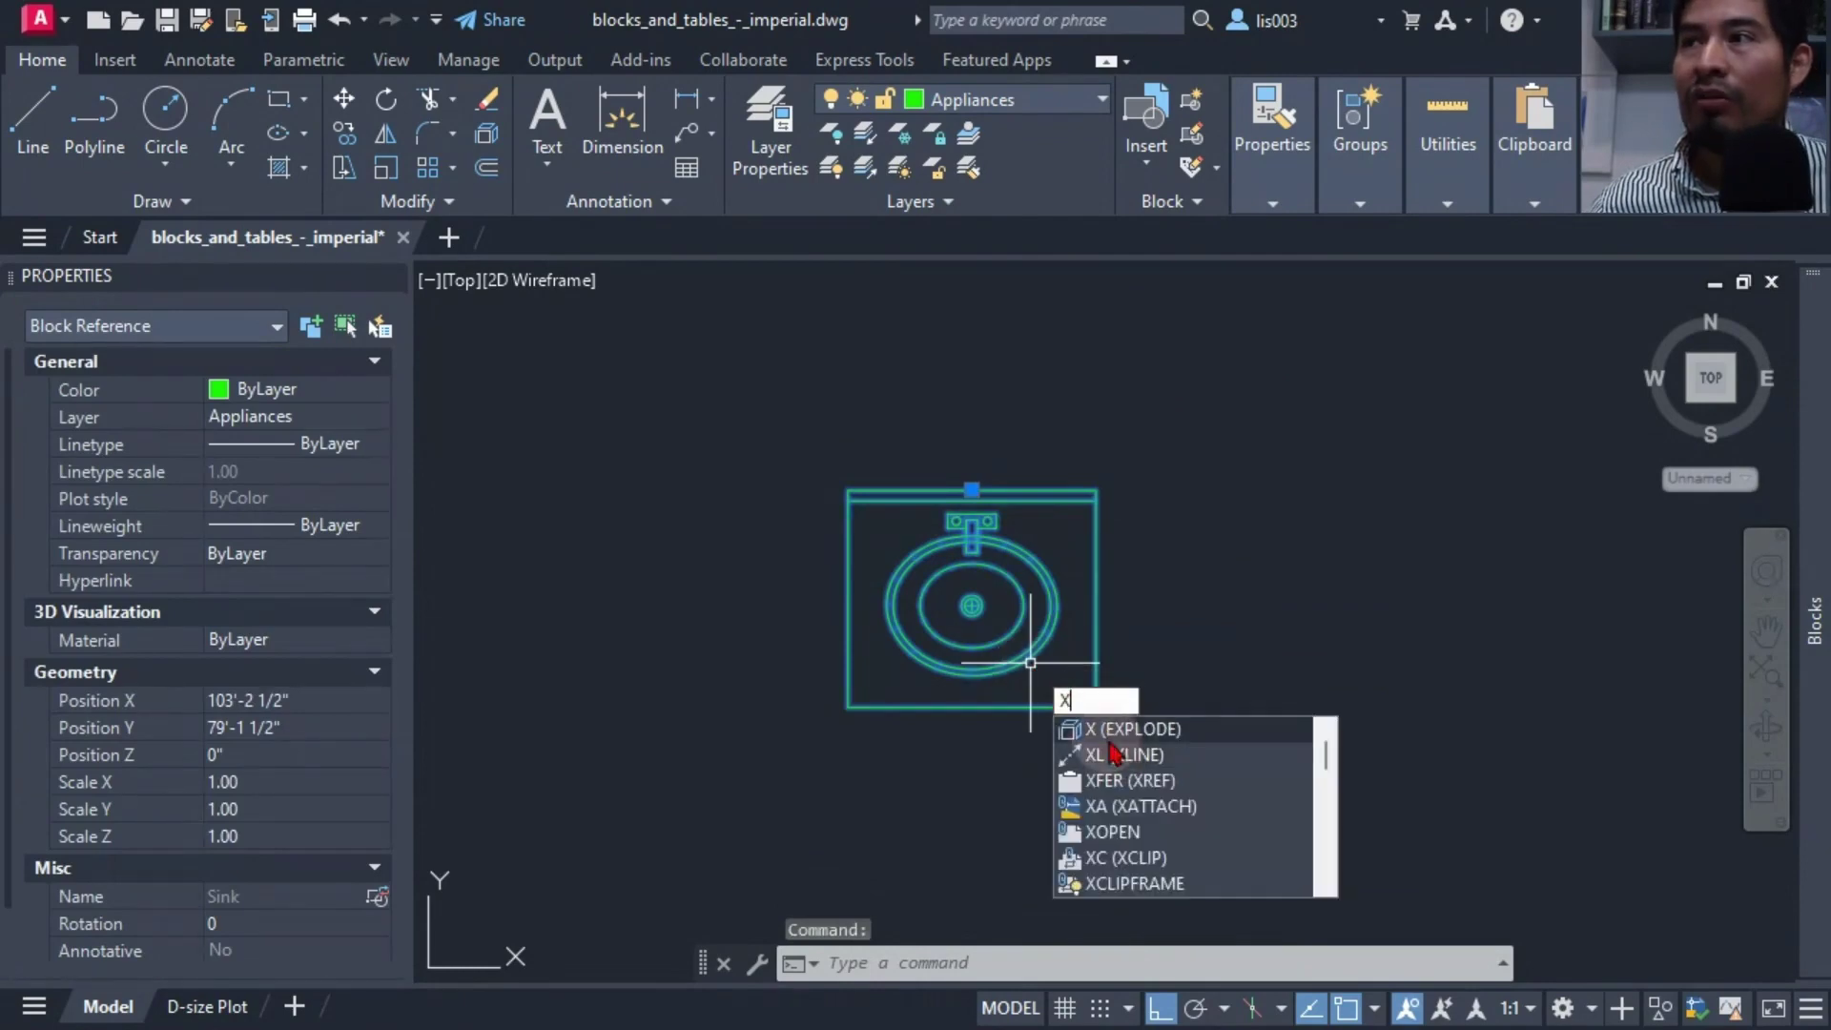
key("Return")
middle_click_drag(1076, 529, 1021, 531)
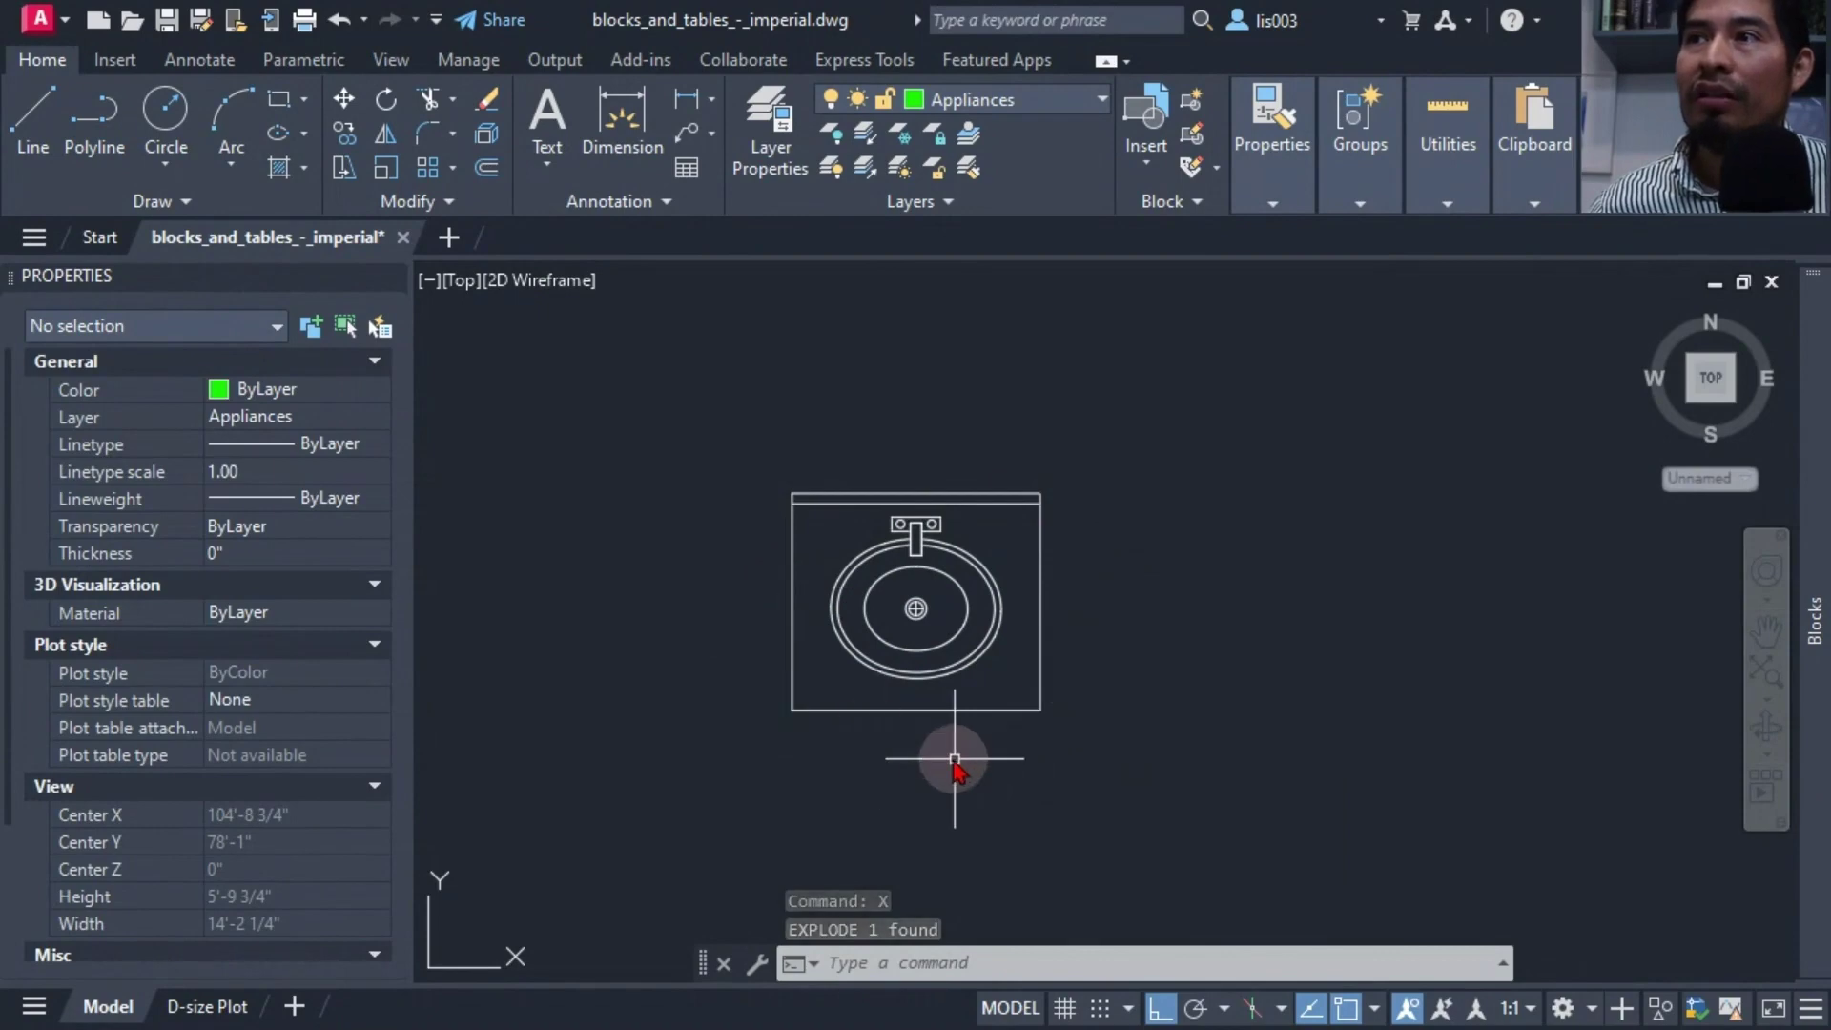
mouse_move(947, 751)
middle_mouse_down()
mouse_move(932, 789)
mouse_move(915, 768)
middle_mouse_up()
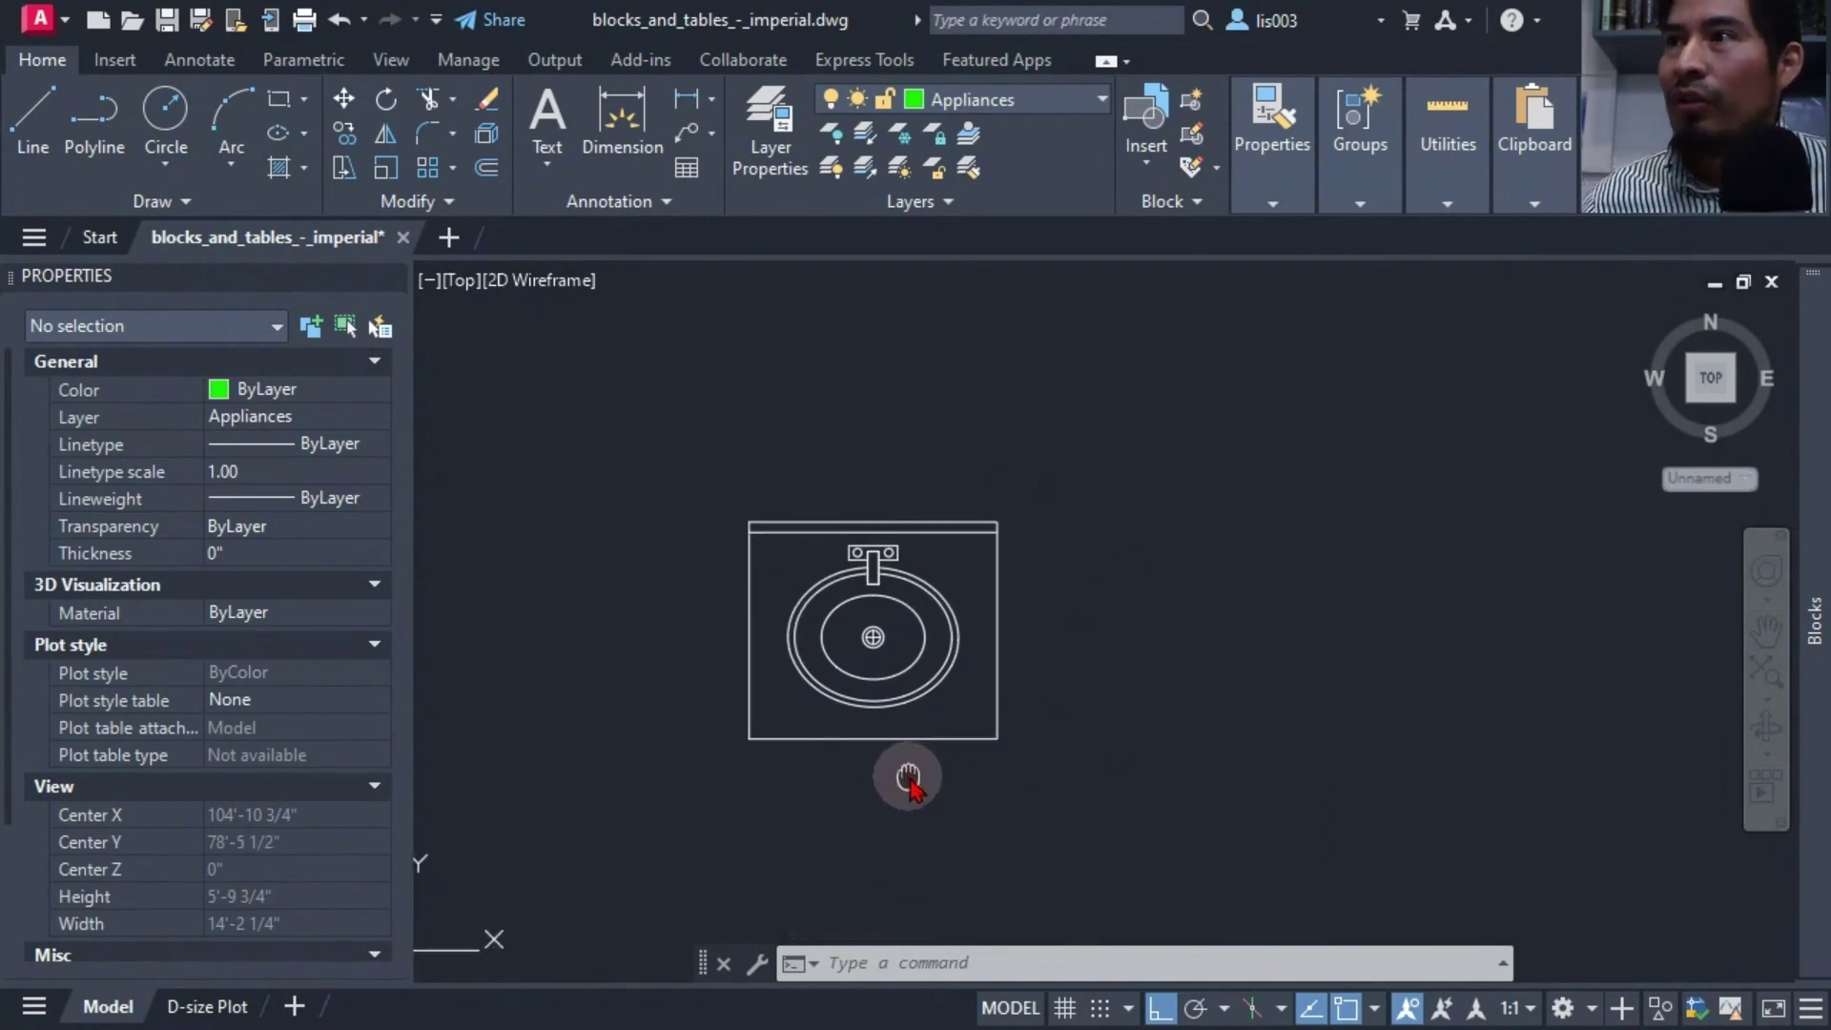
Define a block named LazySink from all the exploded sink objects, set to open in the block editor
left_click(740, 511)
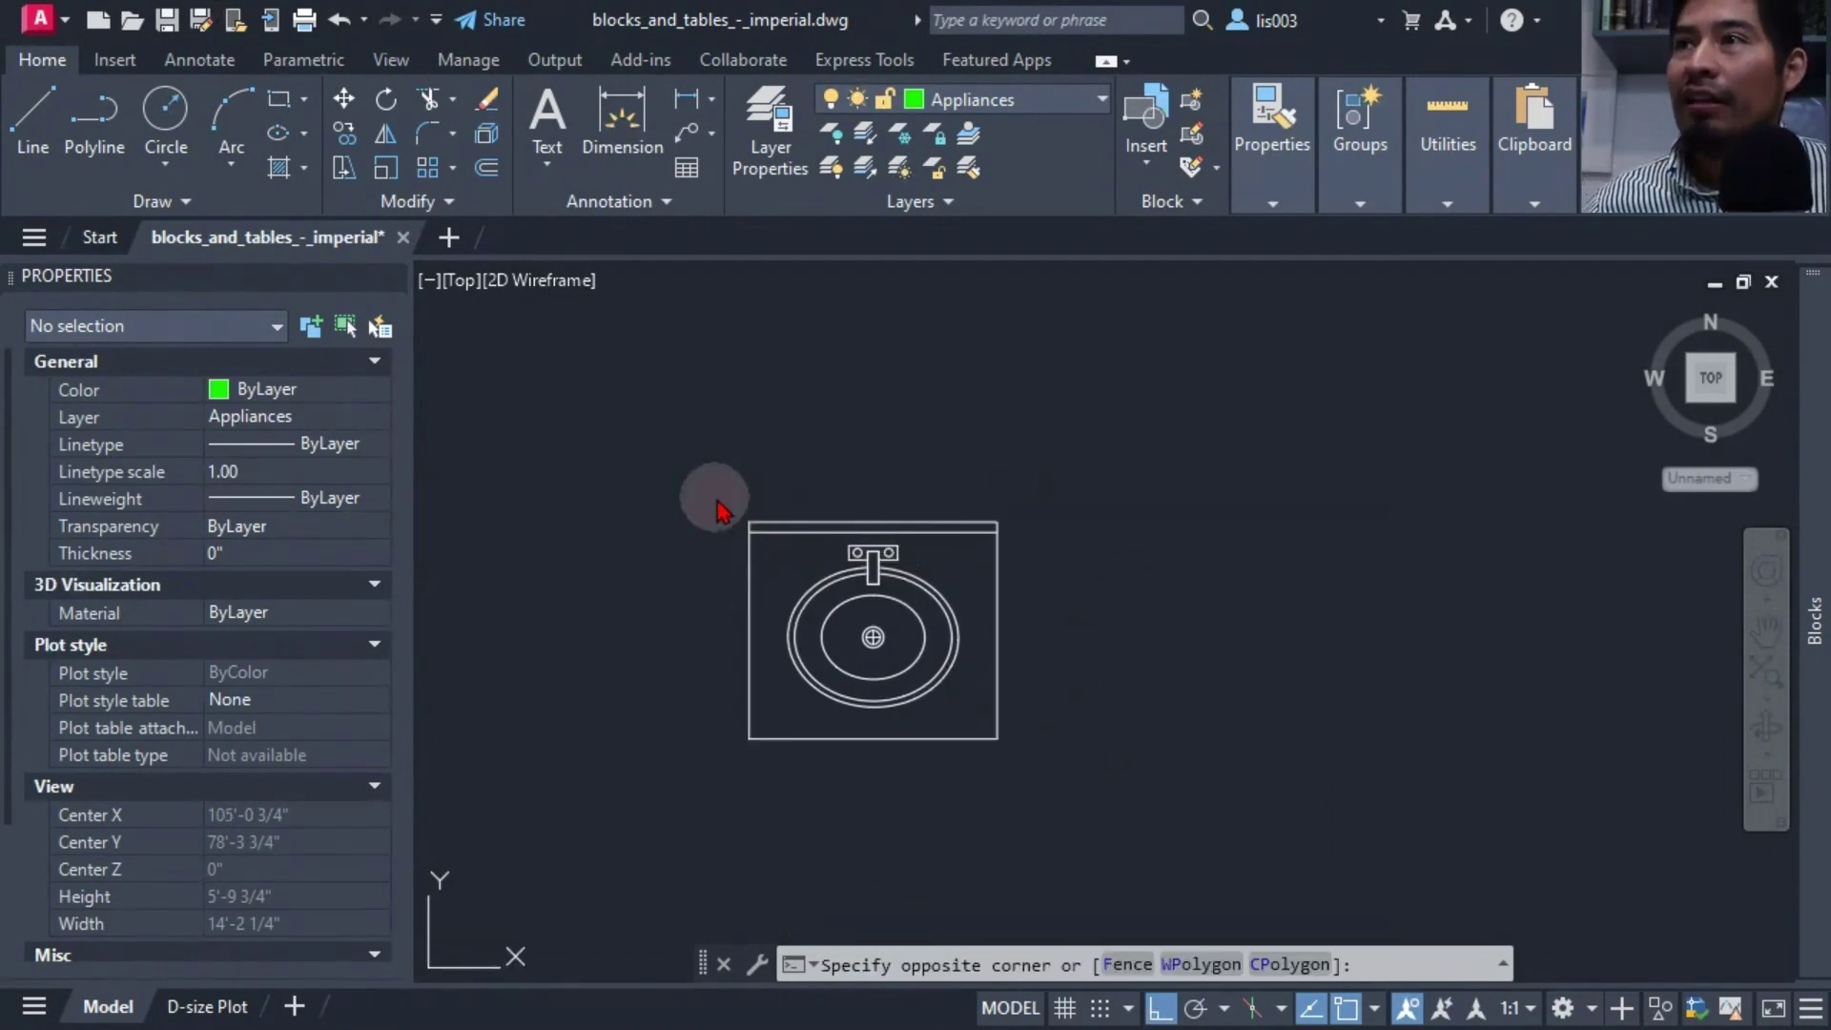
left_click(1094, 754)
left_click(734, 741)
left_click(961, 593)
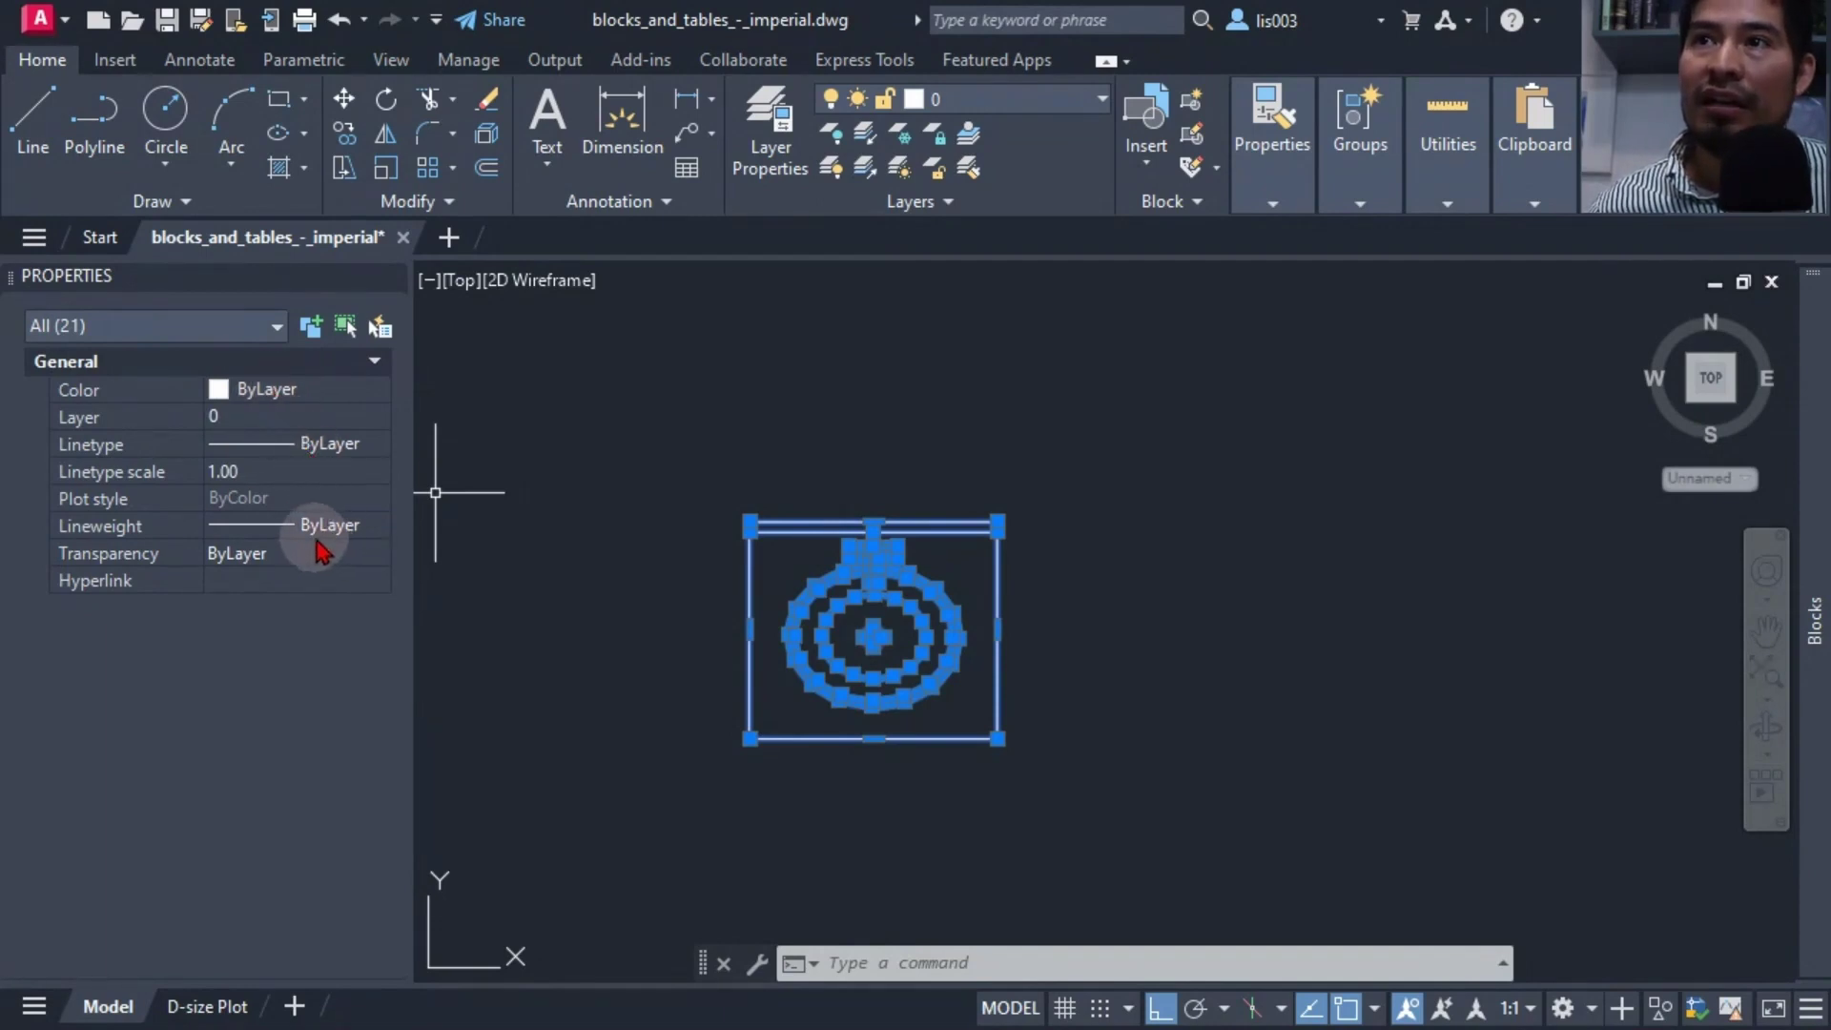
left_click_drag(935, 724, 899, 748)
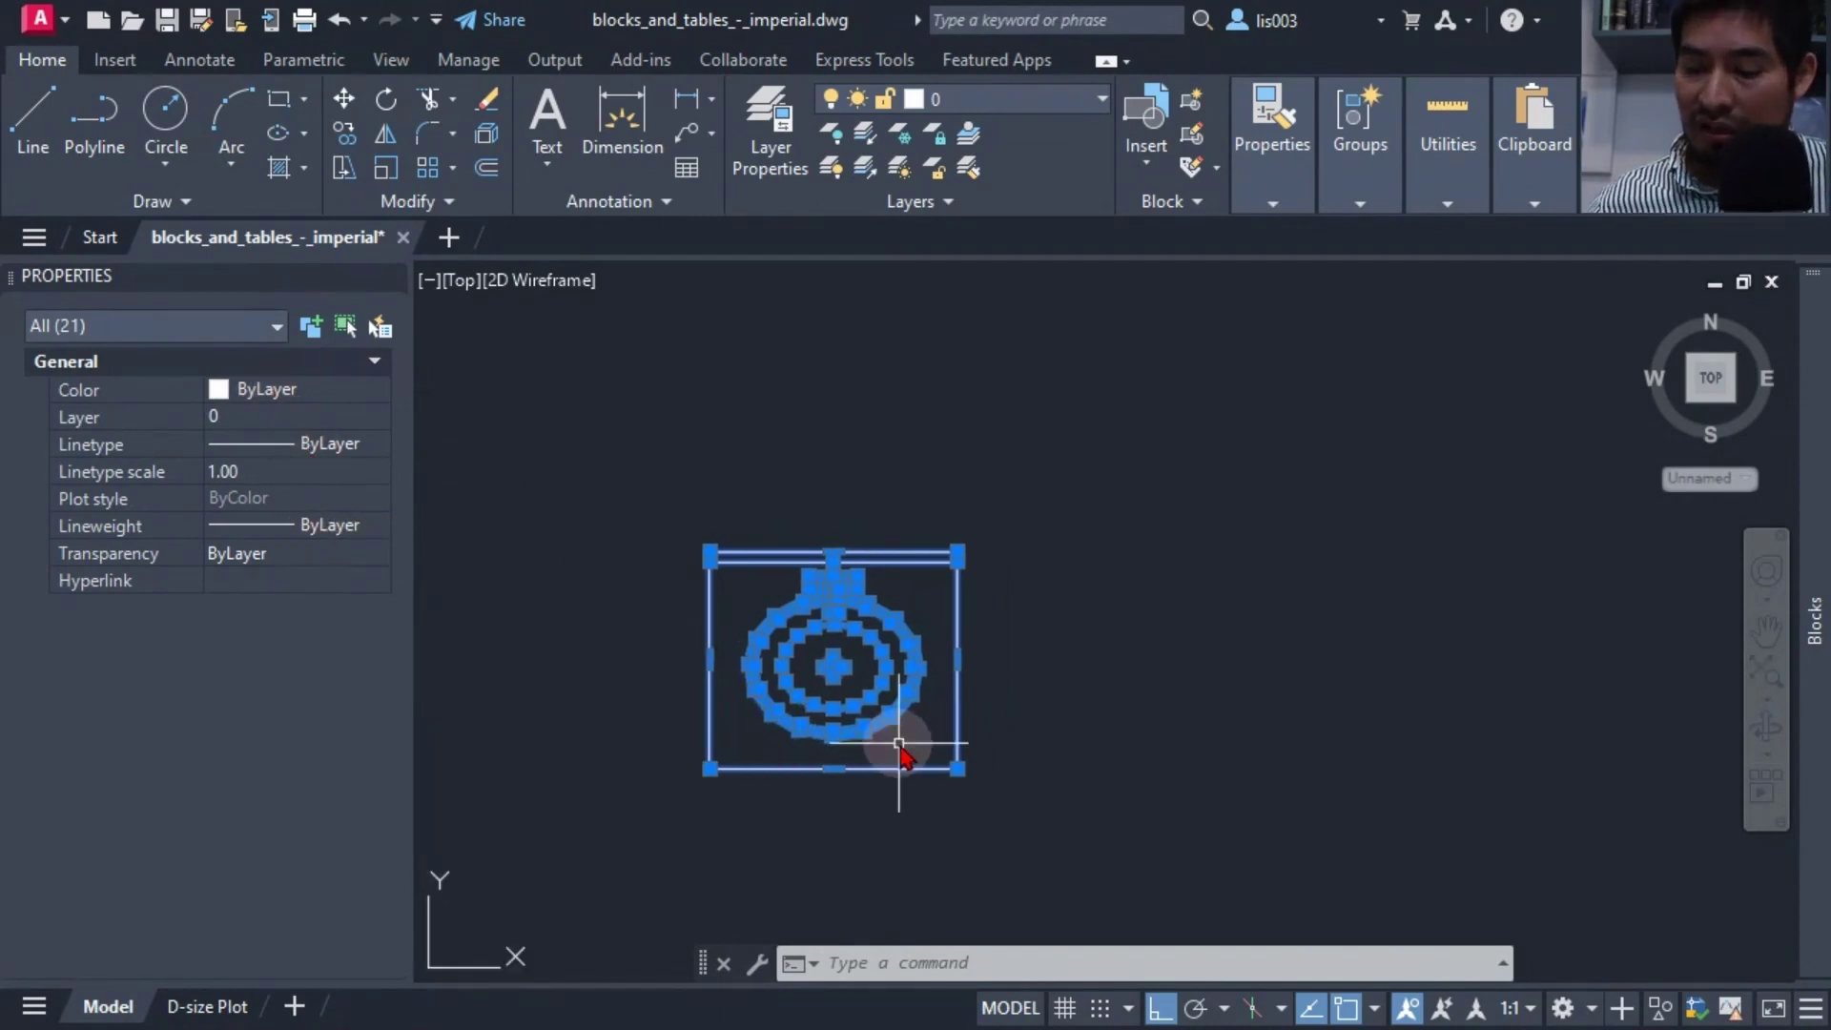
type("b")
key("Return")
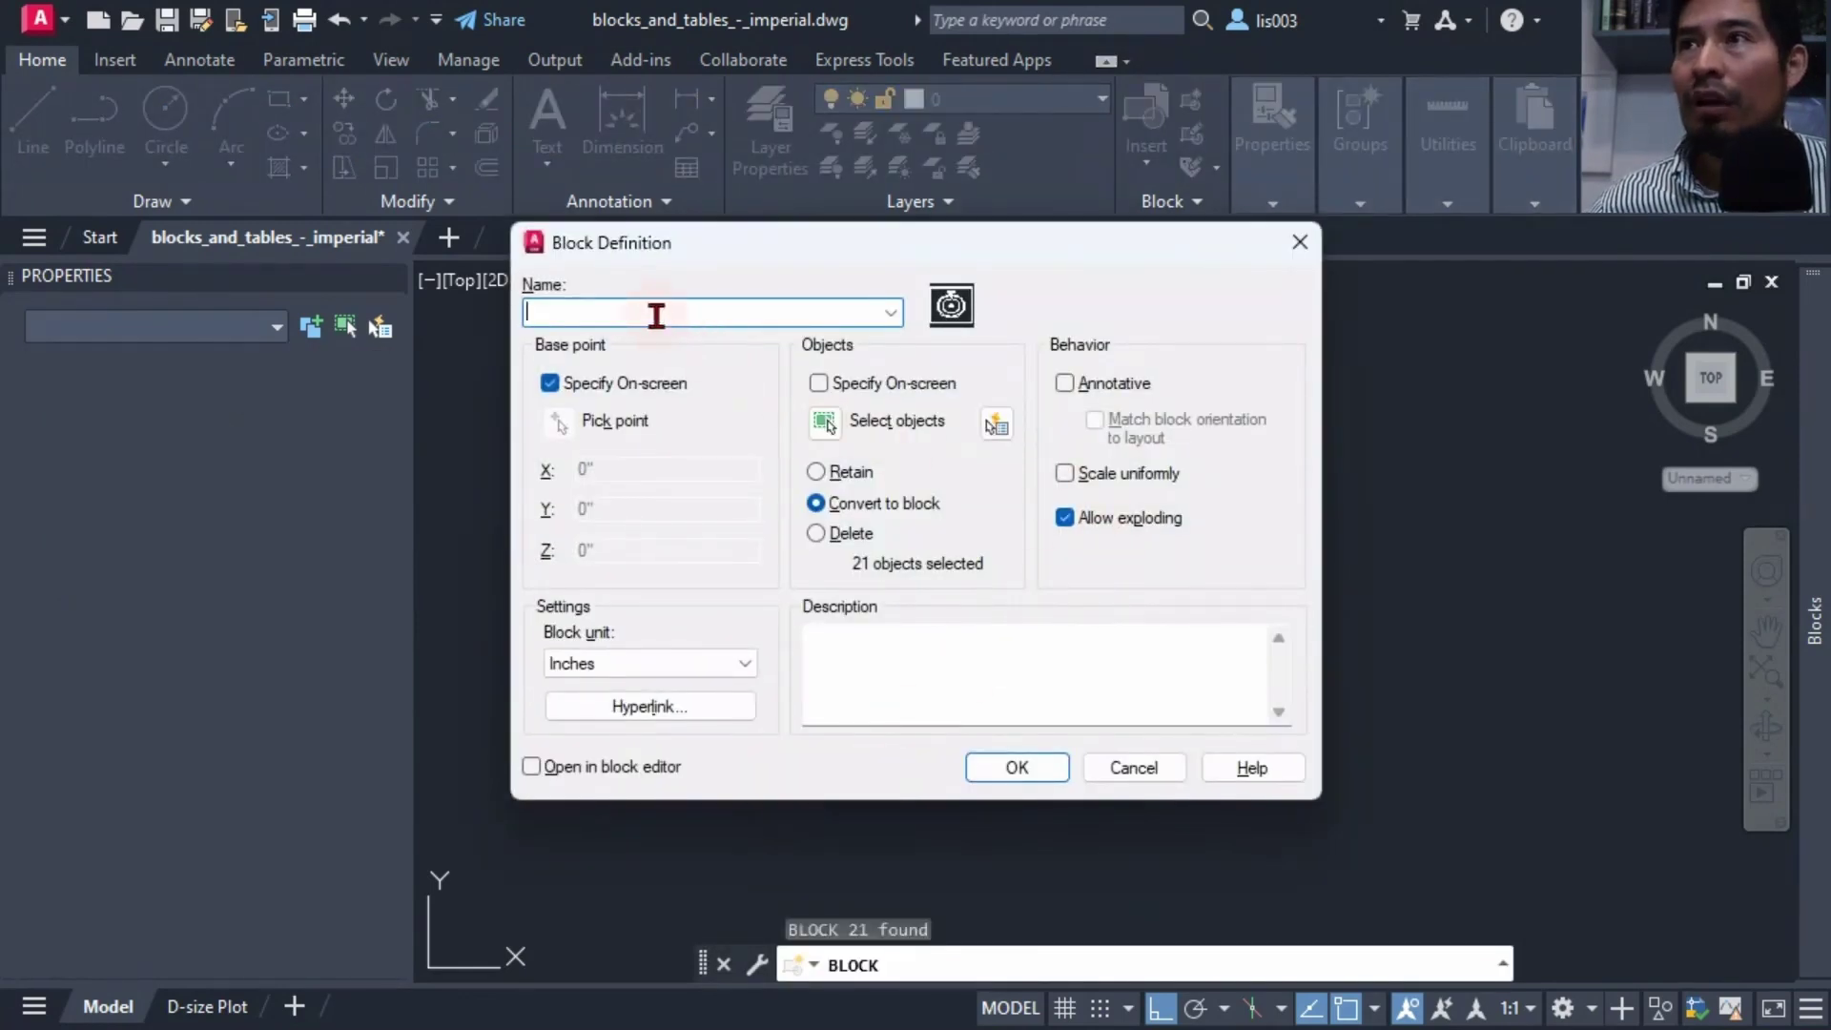
type("Lazy")
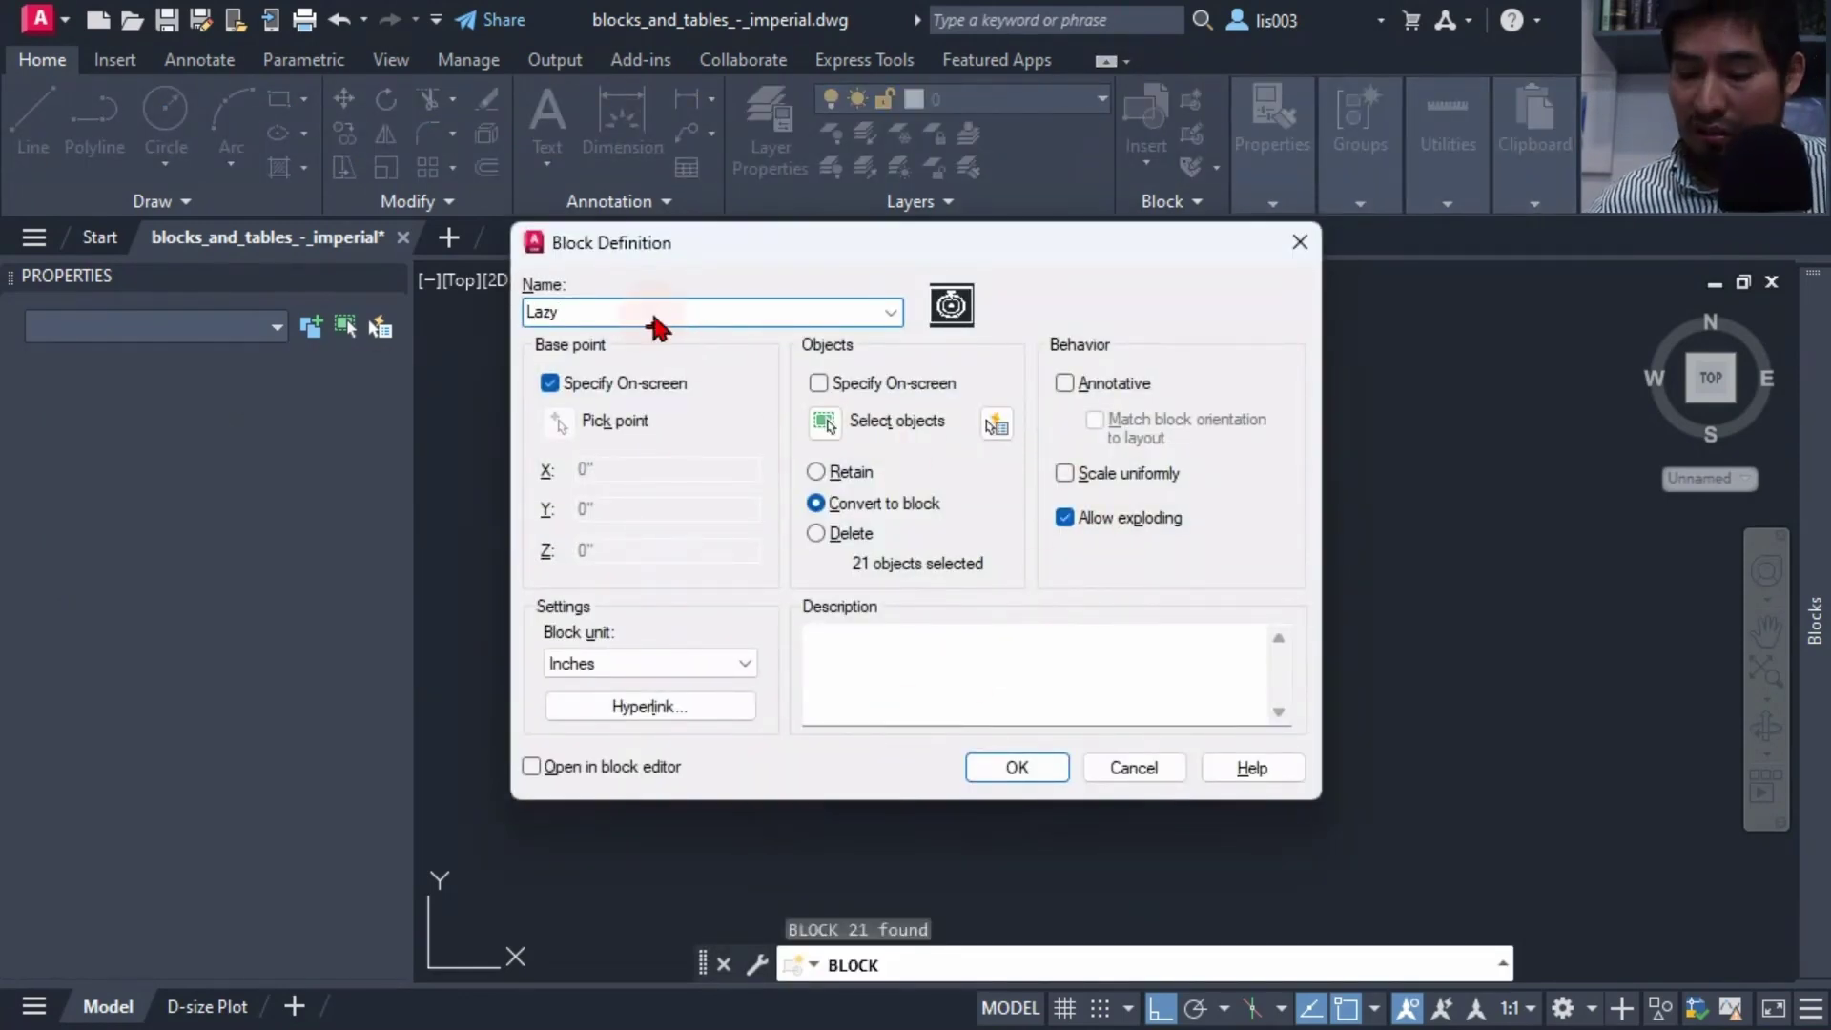
type("Susa")
key("BackSpace")
key("BackSpace")
key("BackSpace")
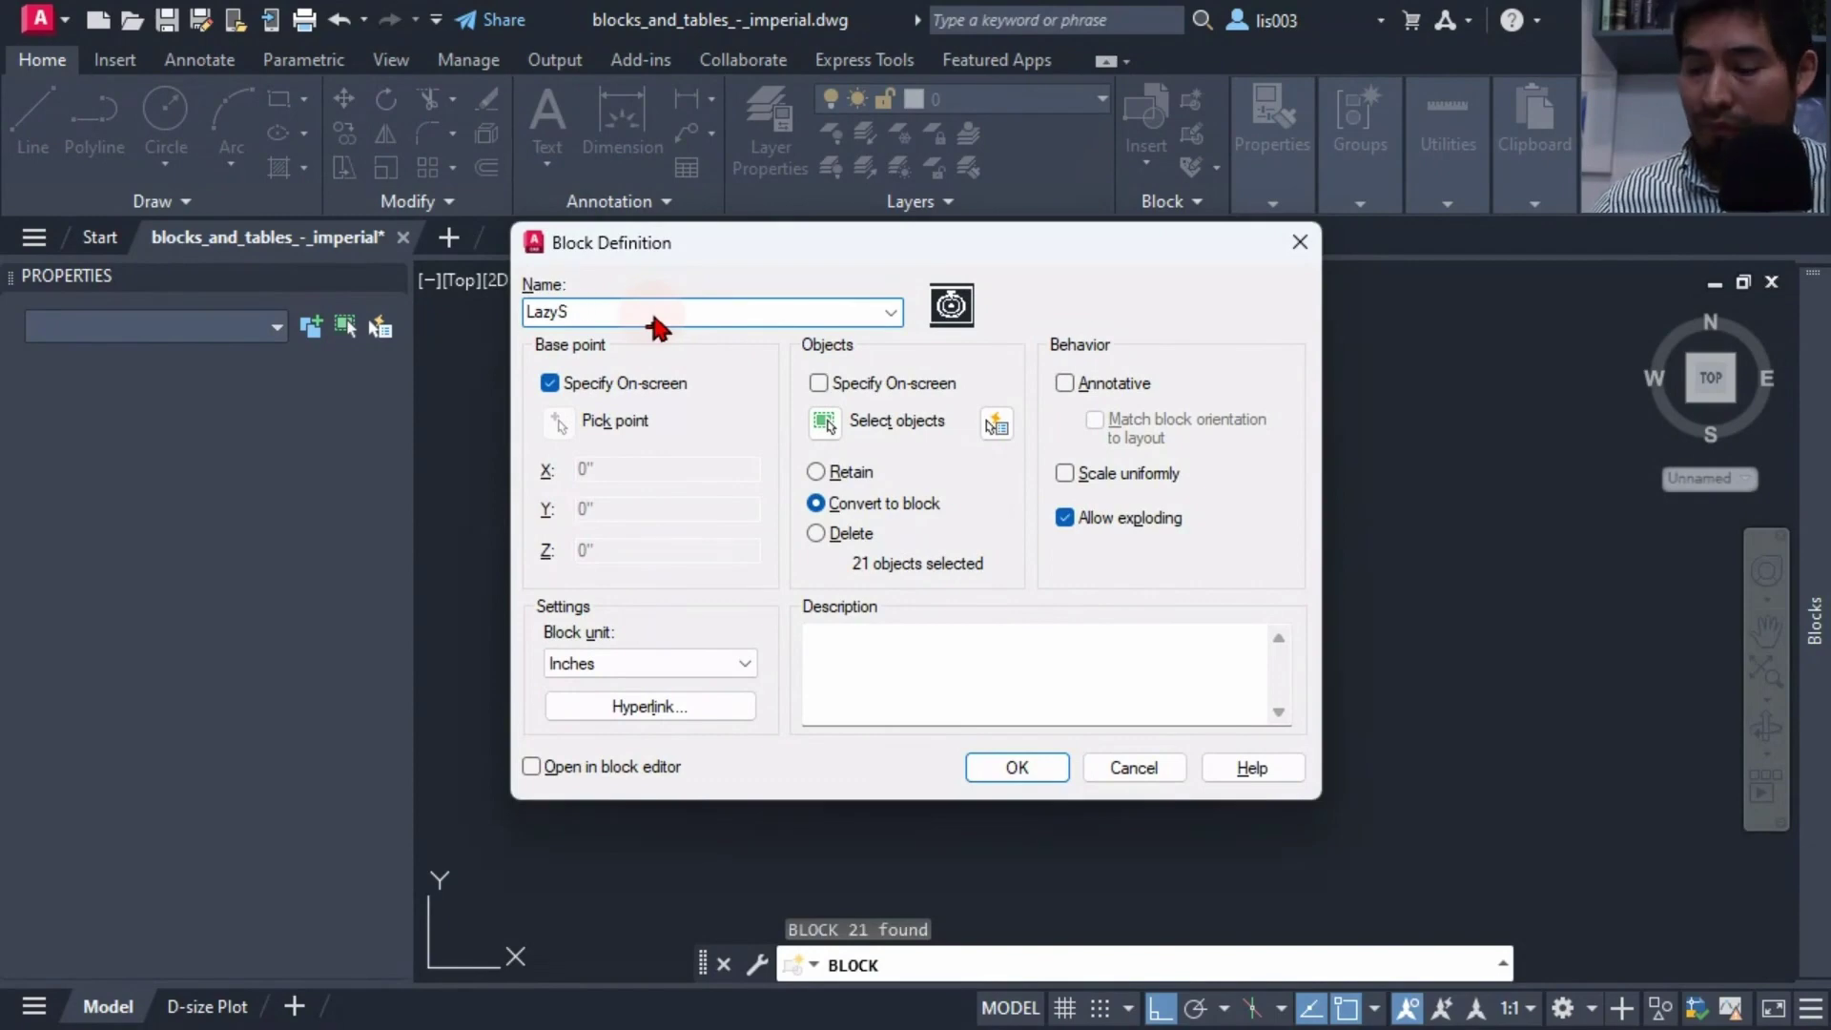
type("ink")
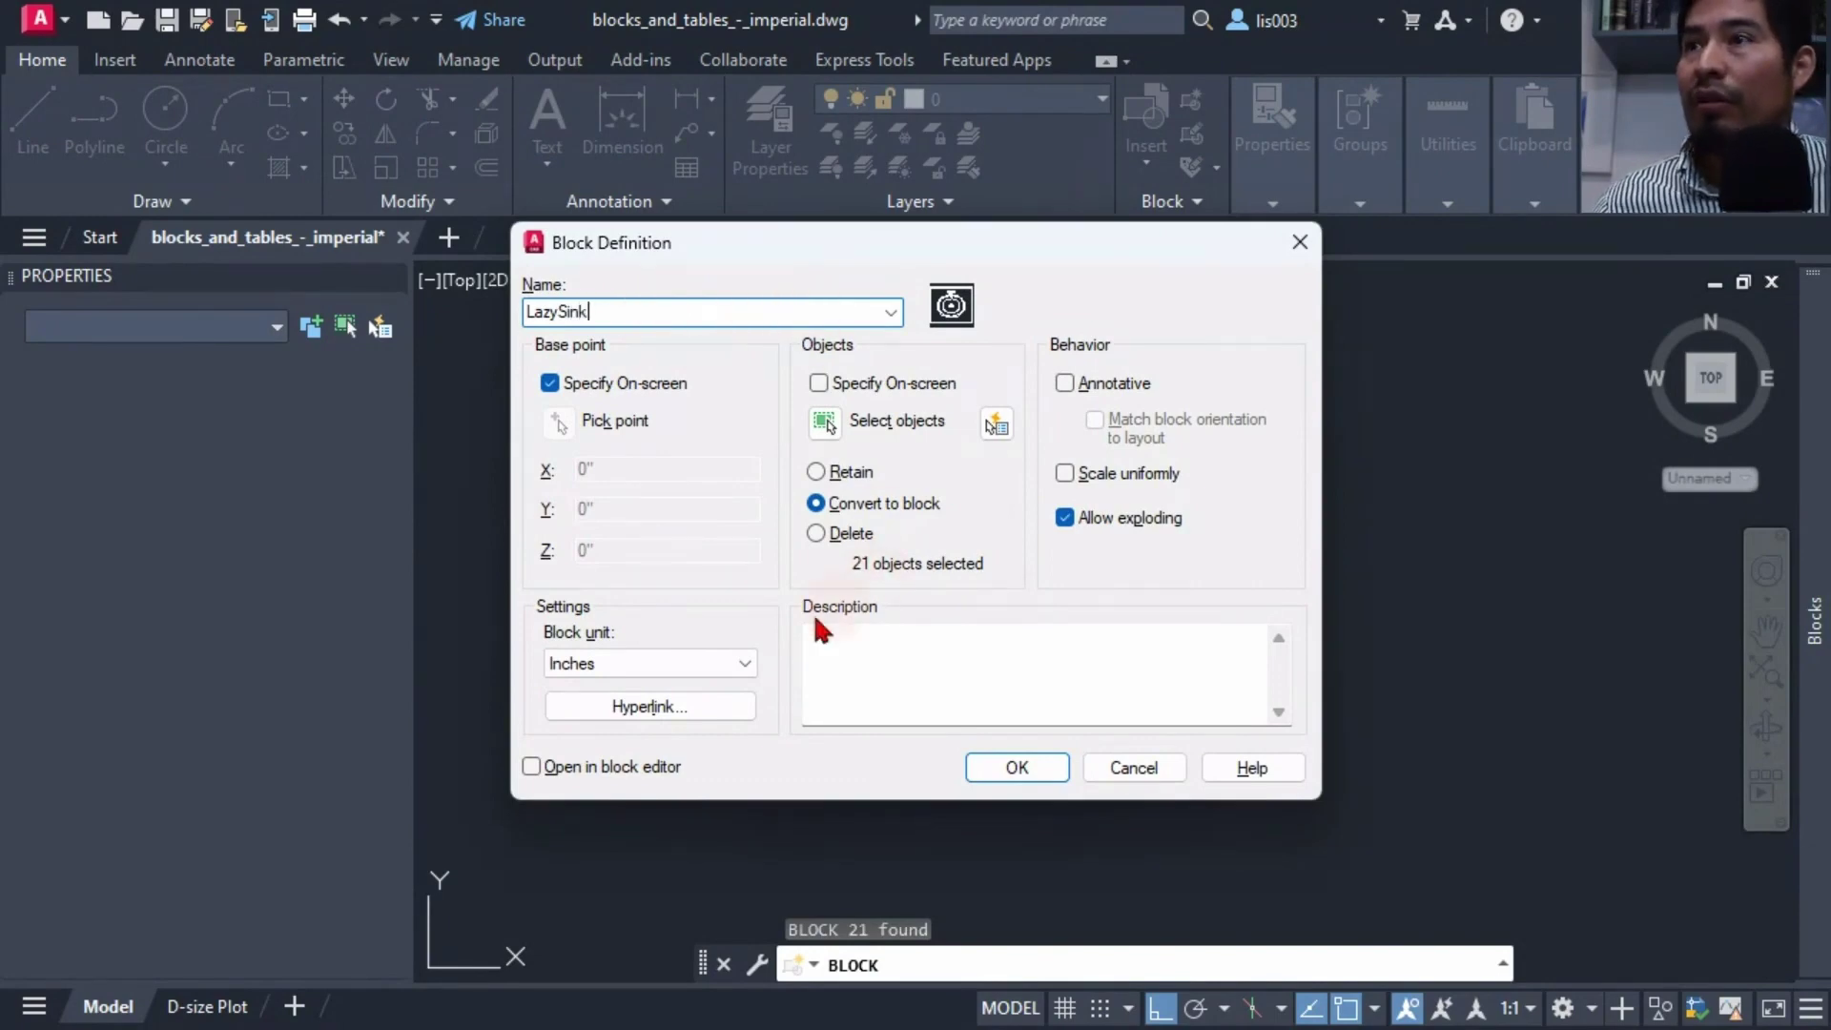
left_click(531, 768)
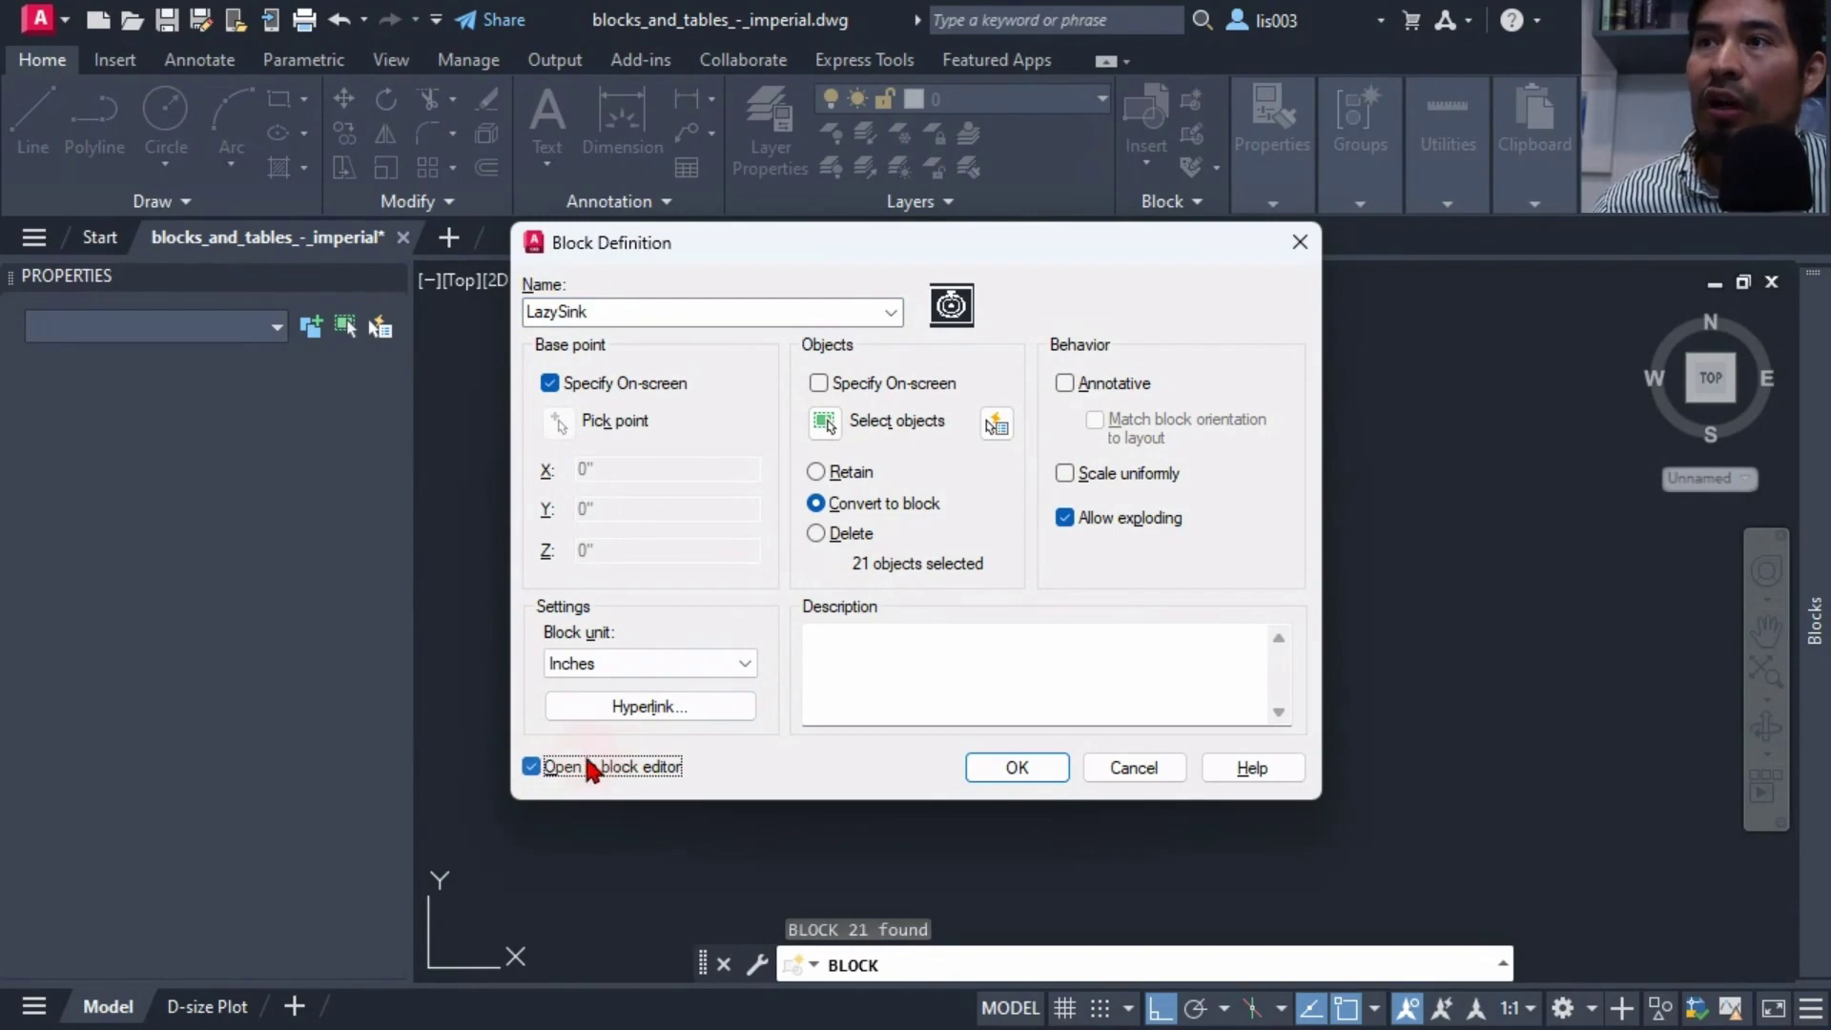
left_click(1016, 768)
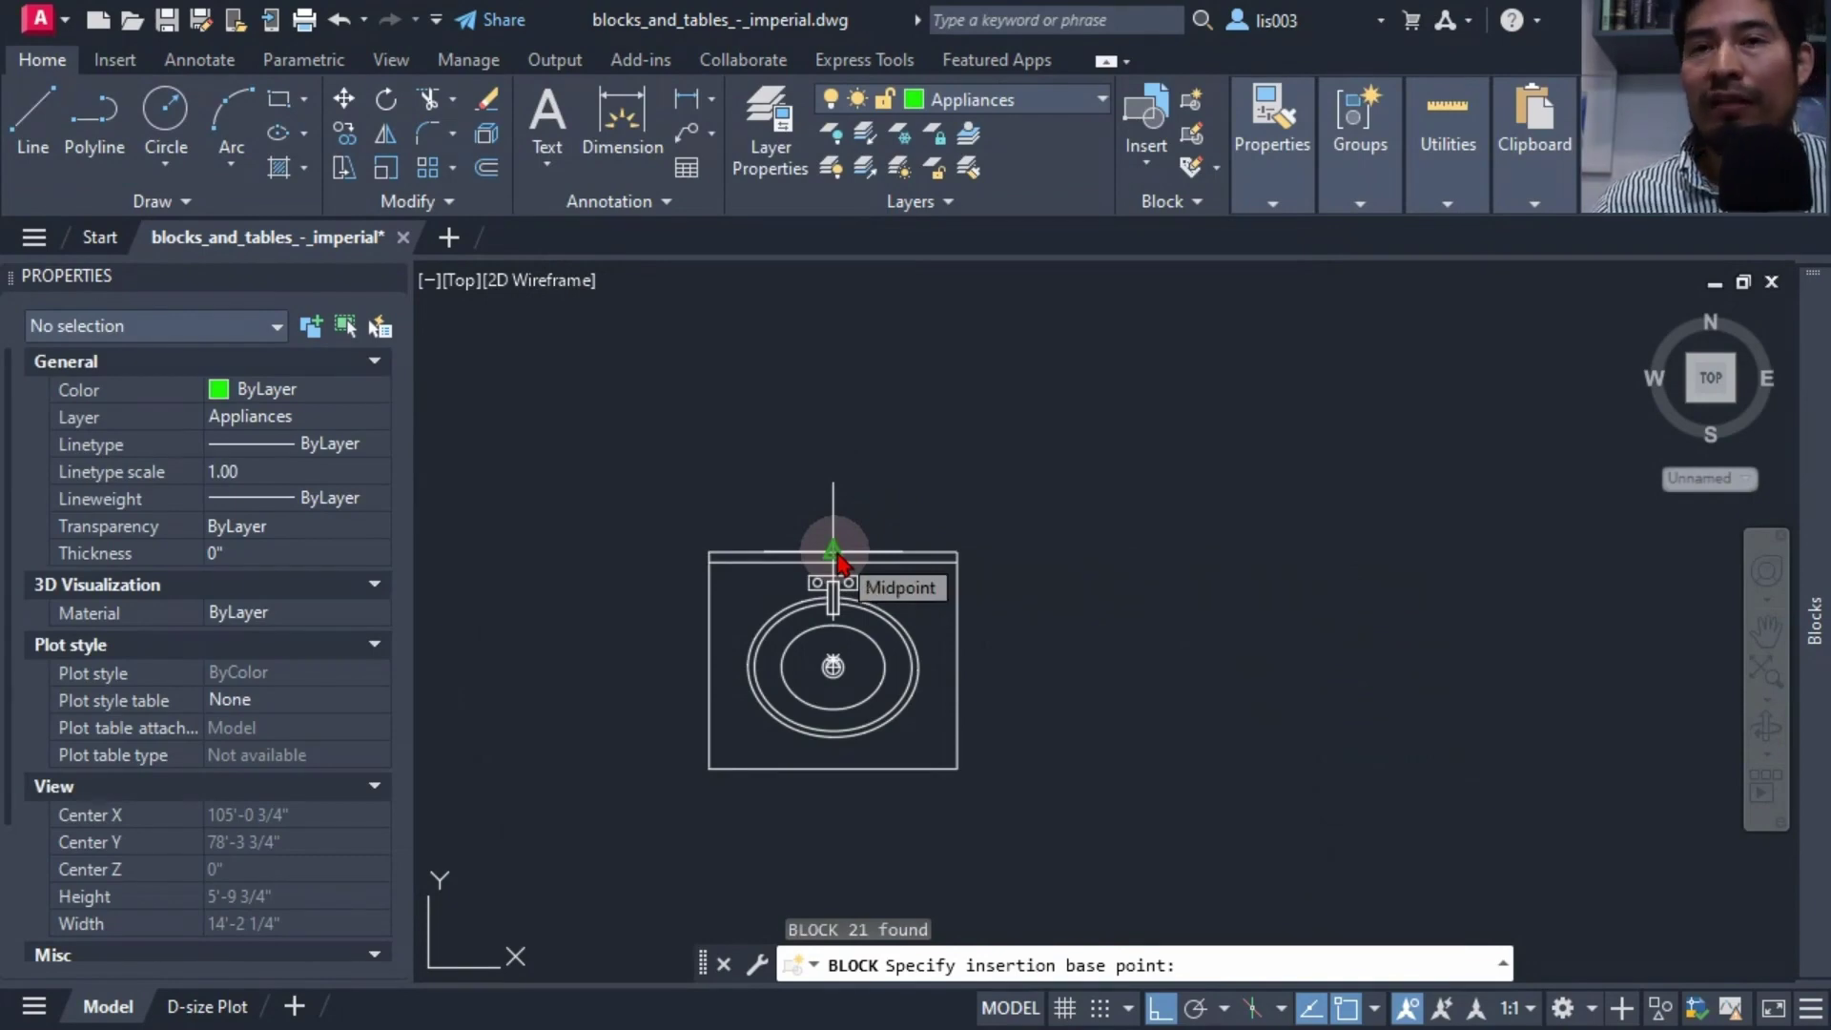
Place the LazySink block's insertion base point at the upper-left corner of the sink counter outline
scroll(1103, 552, "down", 5)
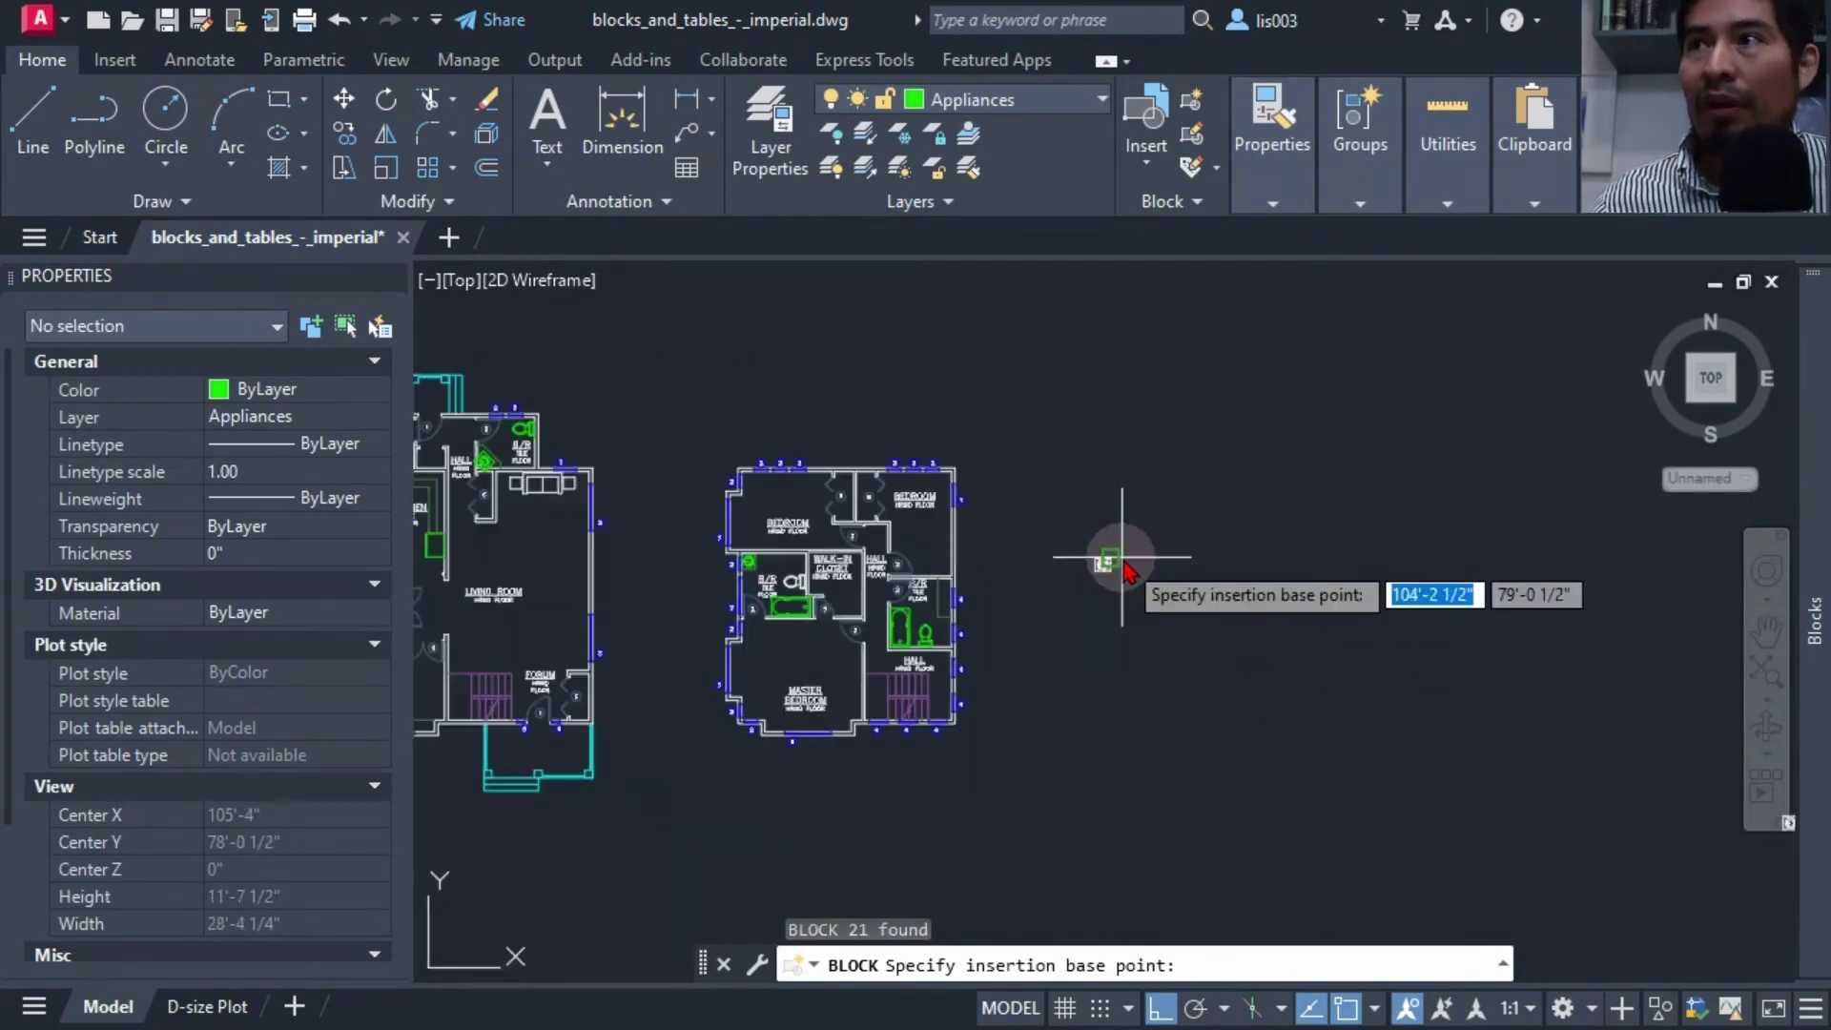
scroll(756, 572, "up", 5)
mouse_move(739, 553)
middle_mouse_down()
mouse_move(838, 560)
mouse_move(703, 458)
middle_mouse_up()
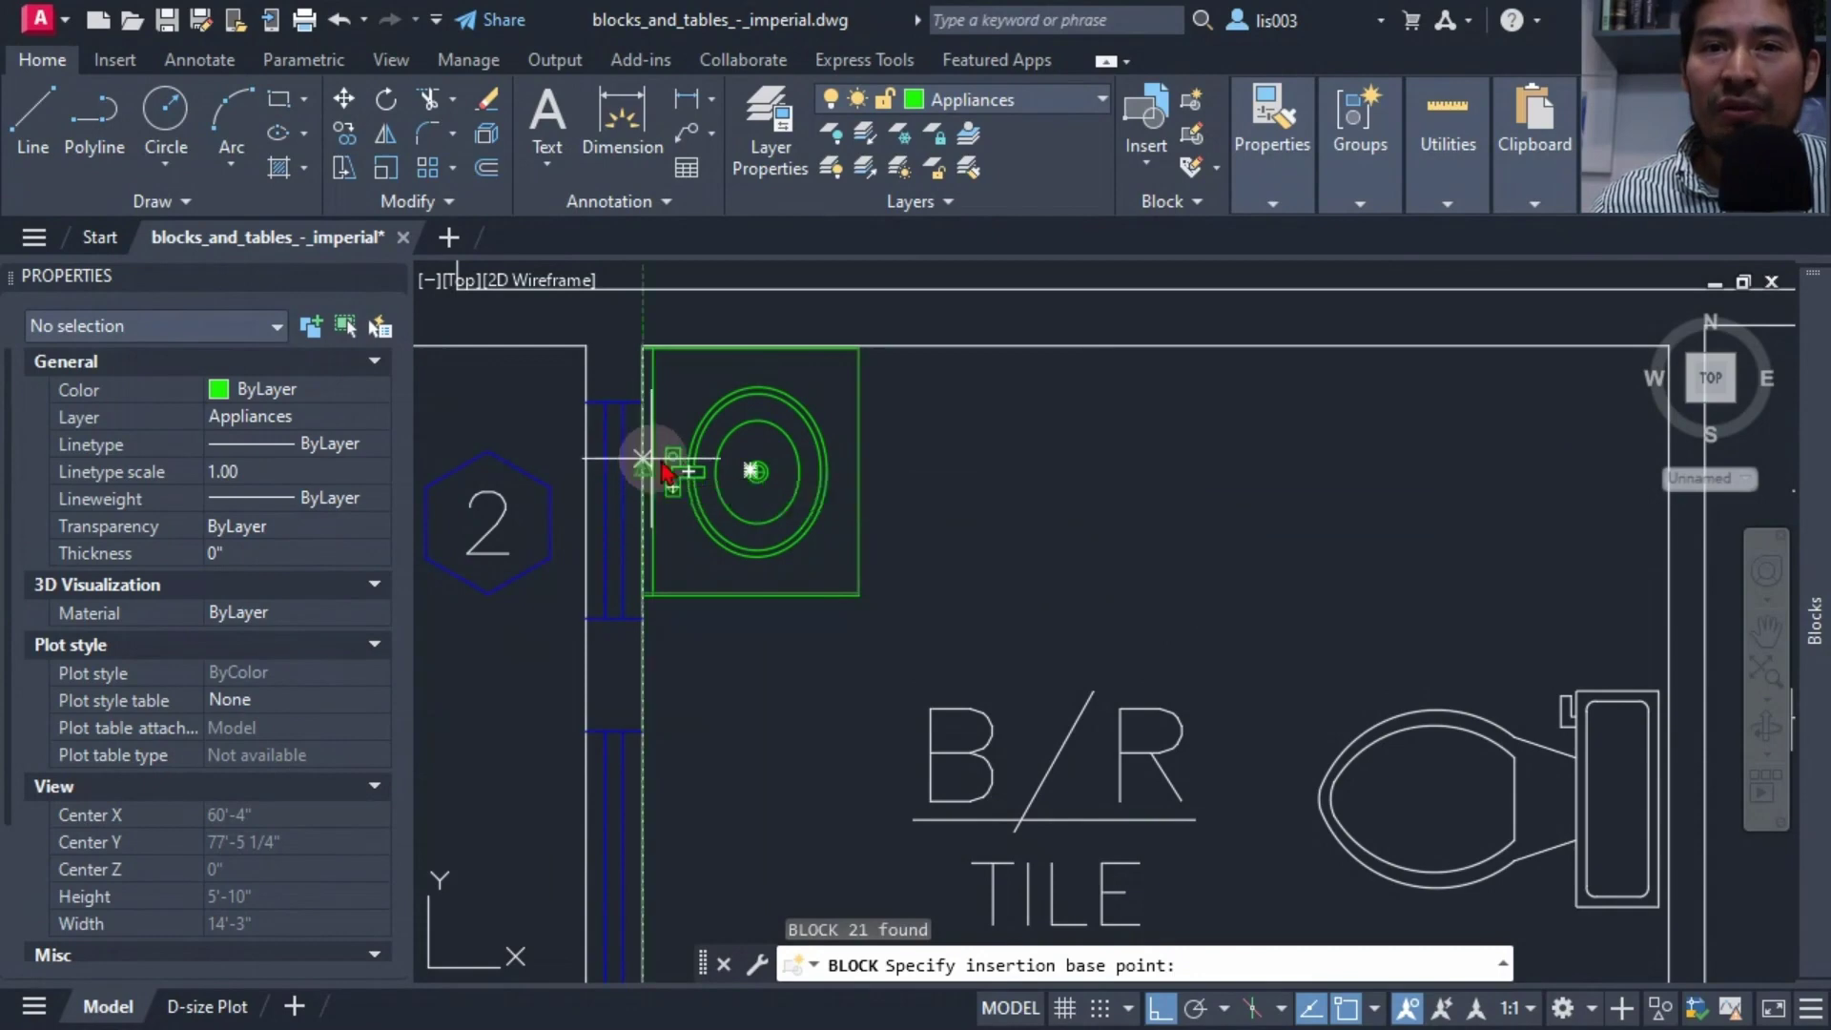
scroll(626, 327, "up", 8)
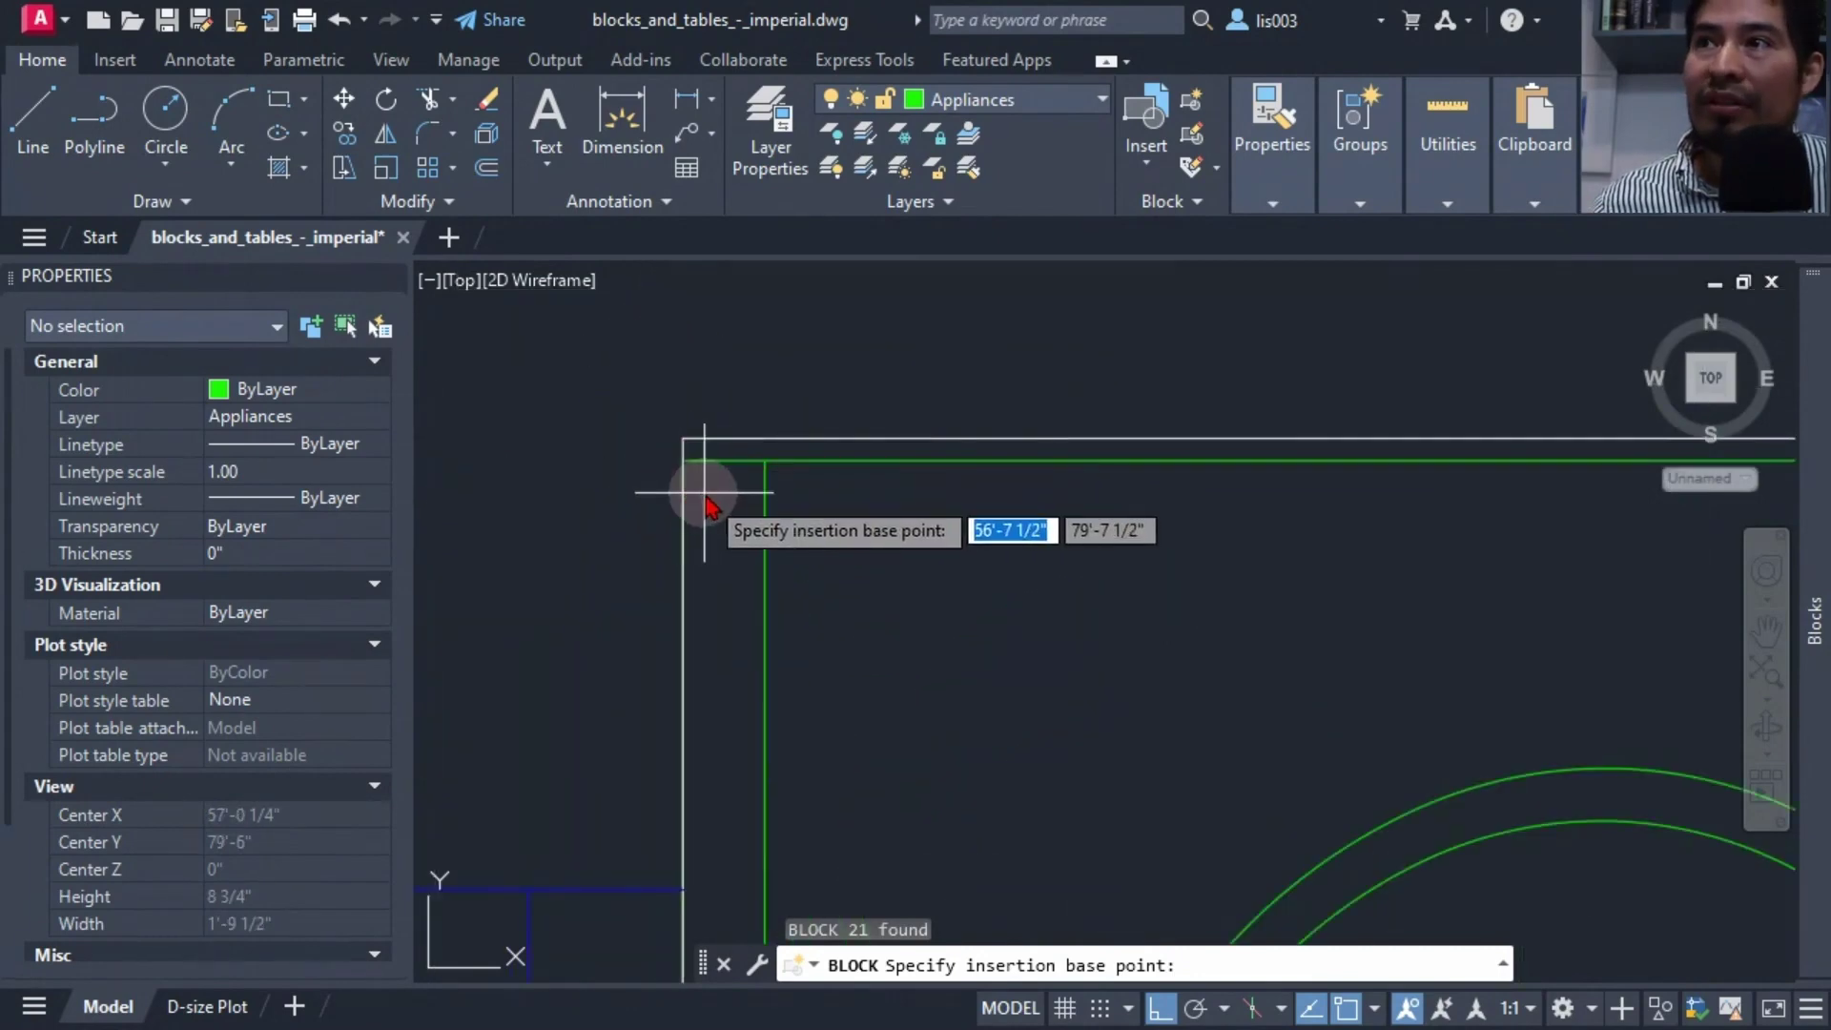
scroll(641, 440, "down", 5)
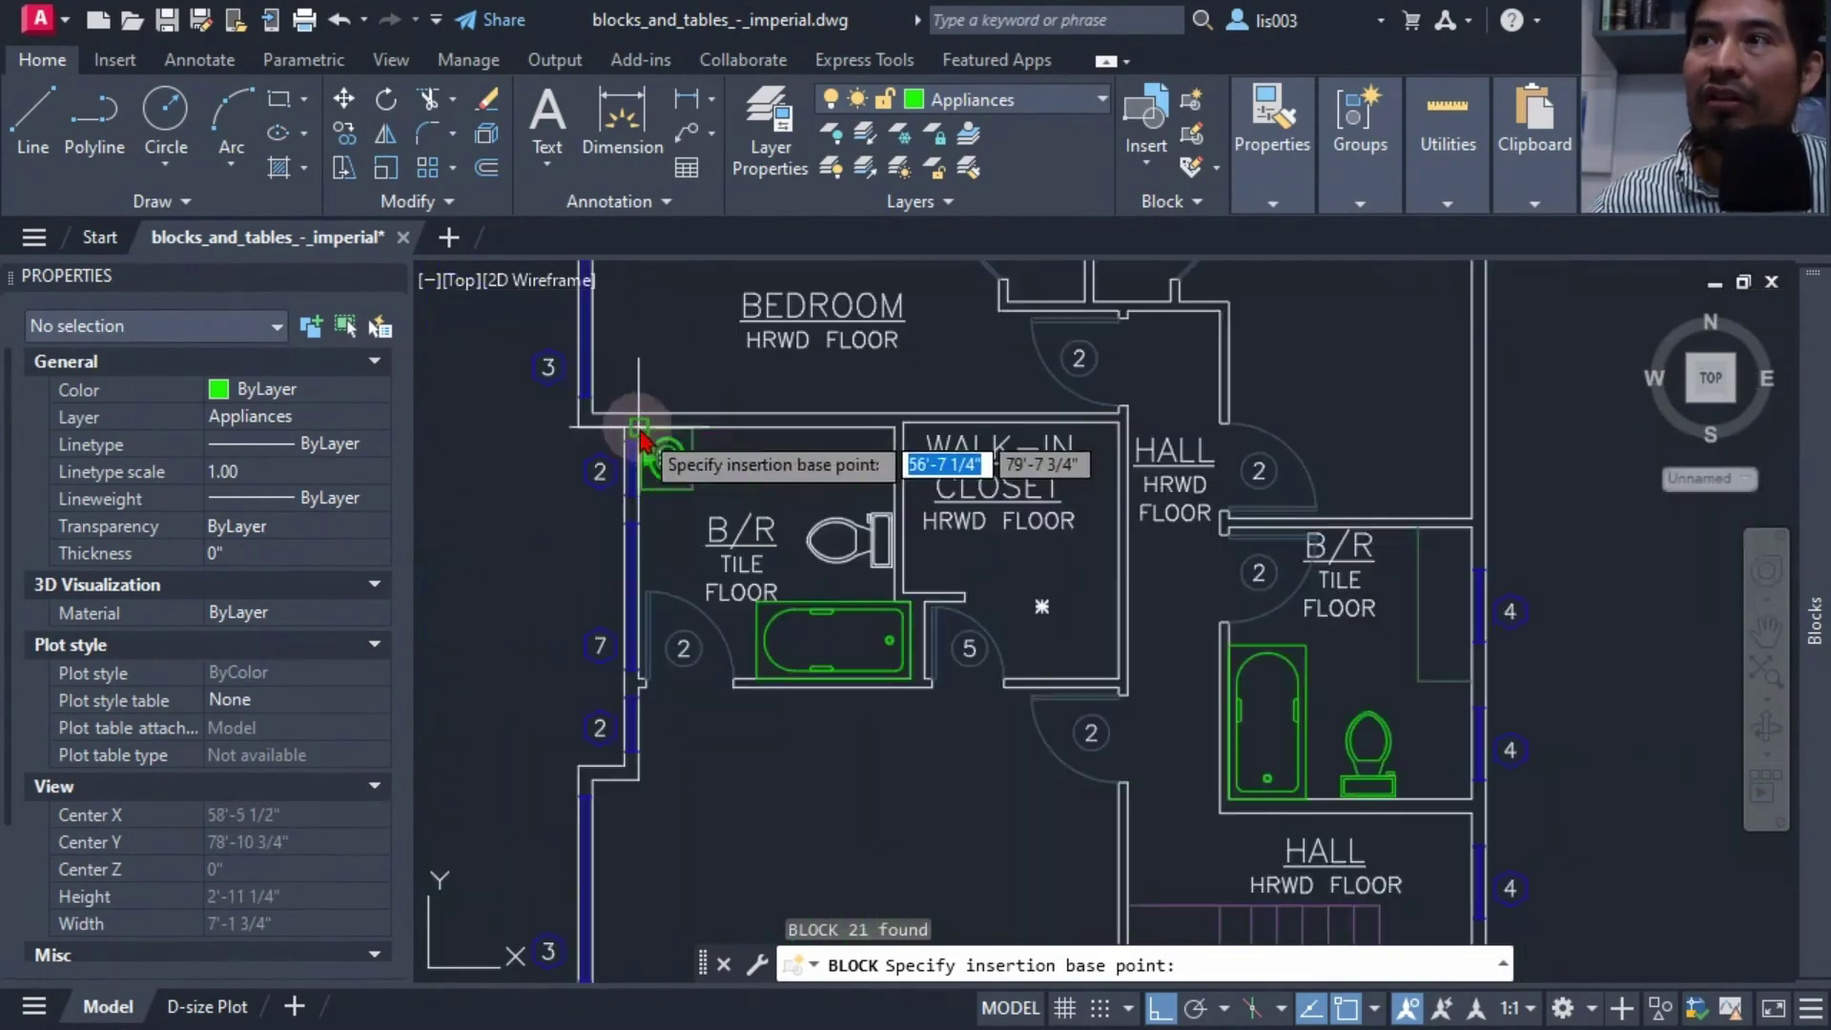
scroll(638, 438, "down", 6)
scroll(1239, 496, "up", 8)
mouse_move(1225, 490)
middle_mouse_down()
mouse_move(1082, 529)
mouse_move(748, 495)
middle_mouse_up()
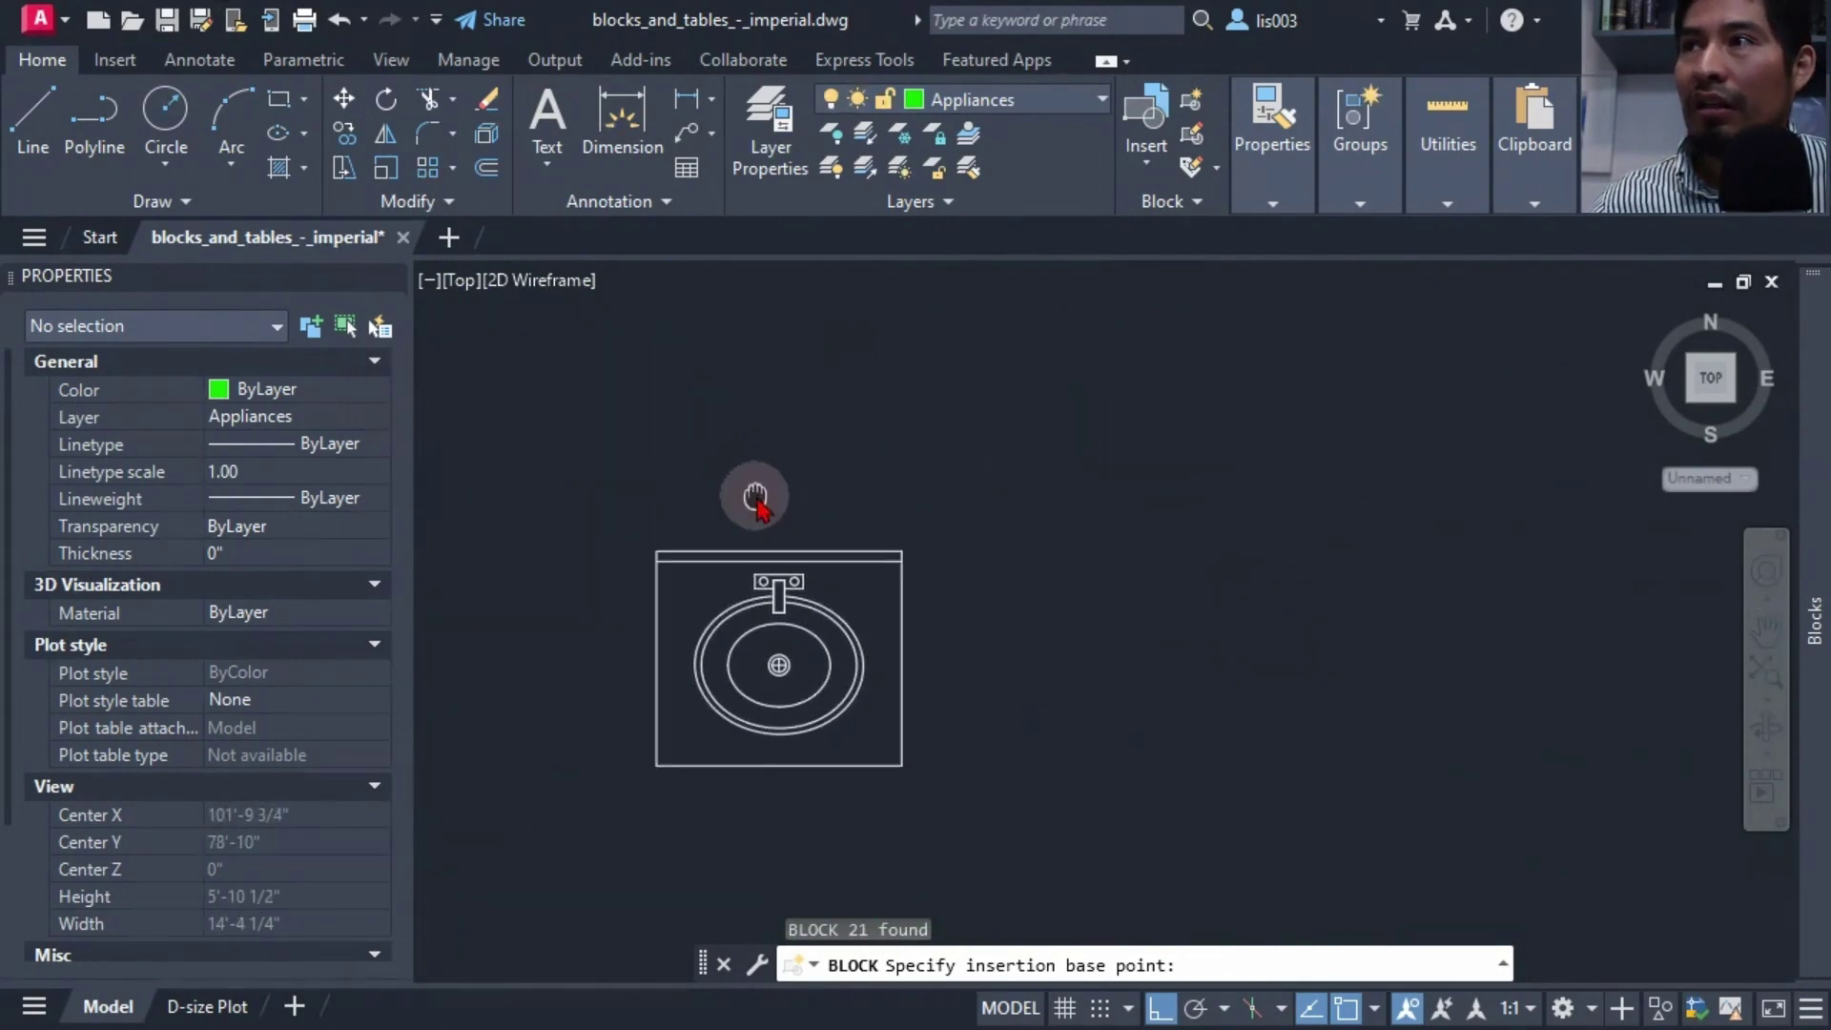
left_click(657, 551)
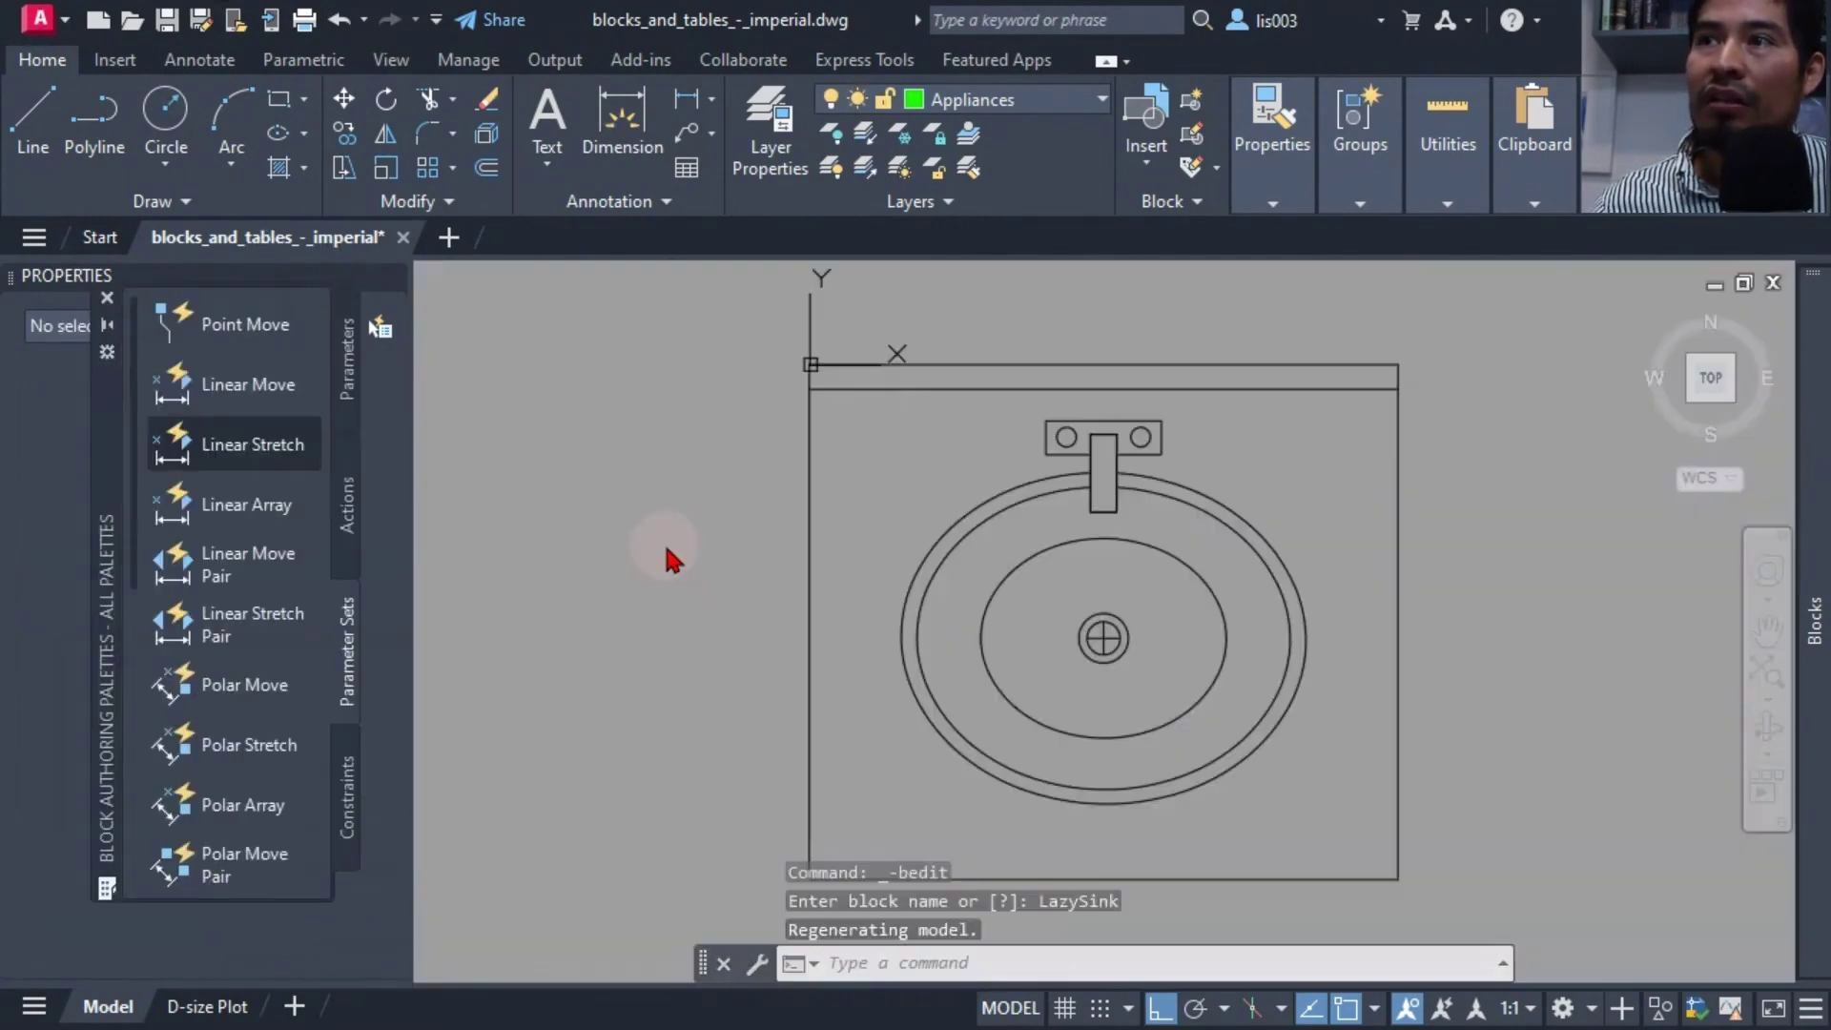
middle_click_drag(665, 546, 617, 524)
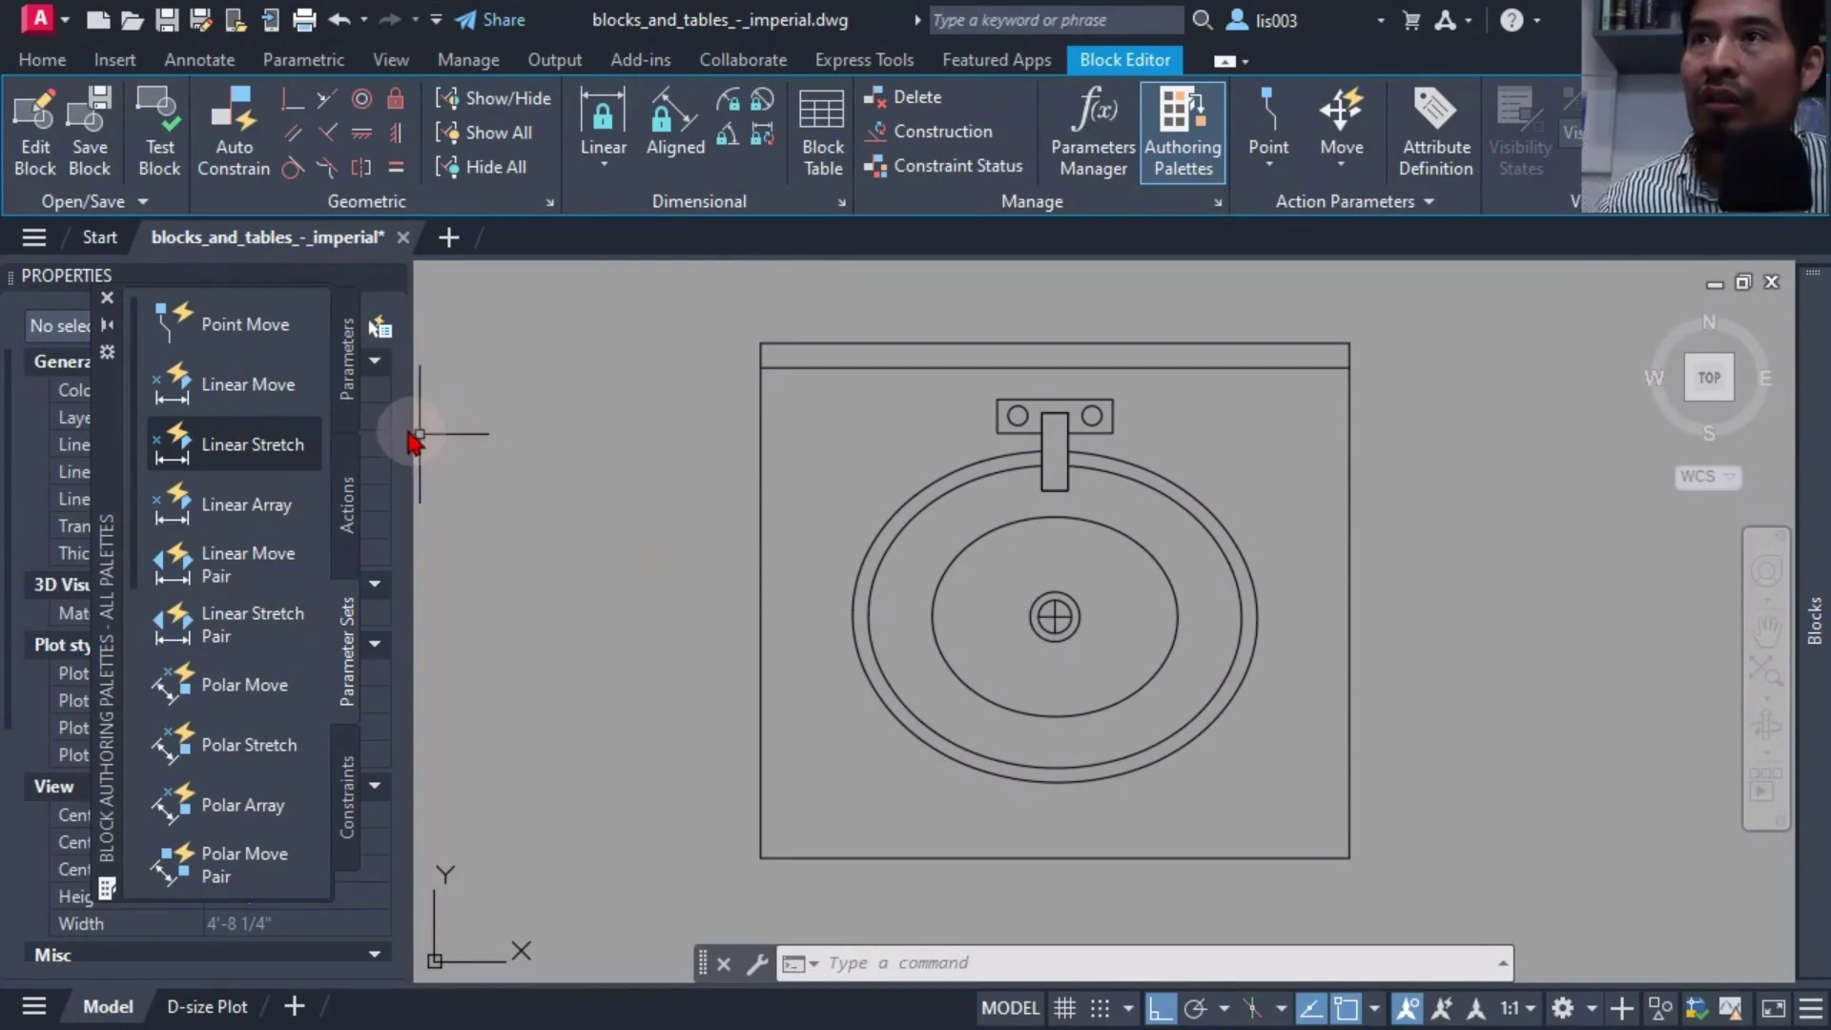
Add an alignment parameter at the sink counter's upper-left corner, directed horizontally along the counter's top edge
left_click(351, 363)
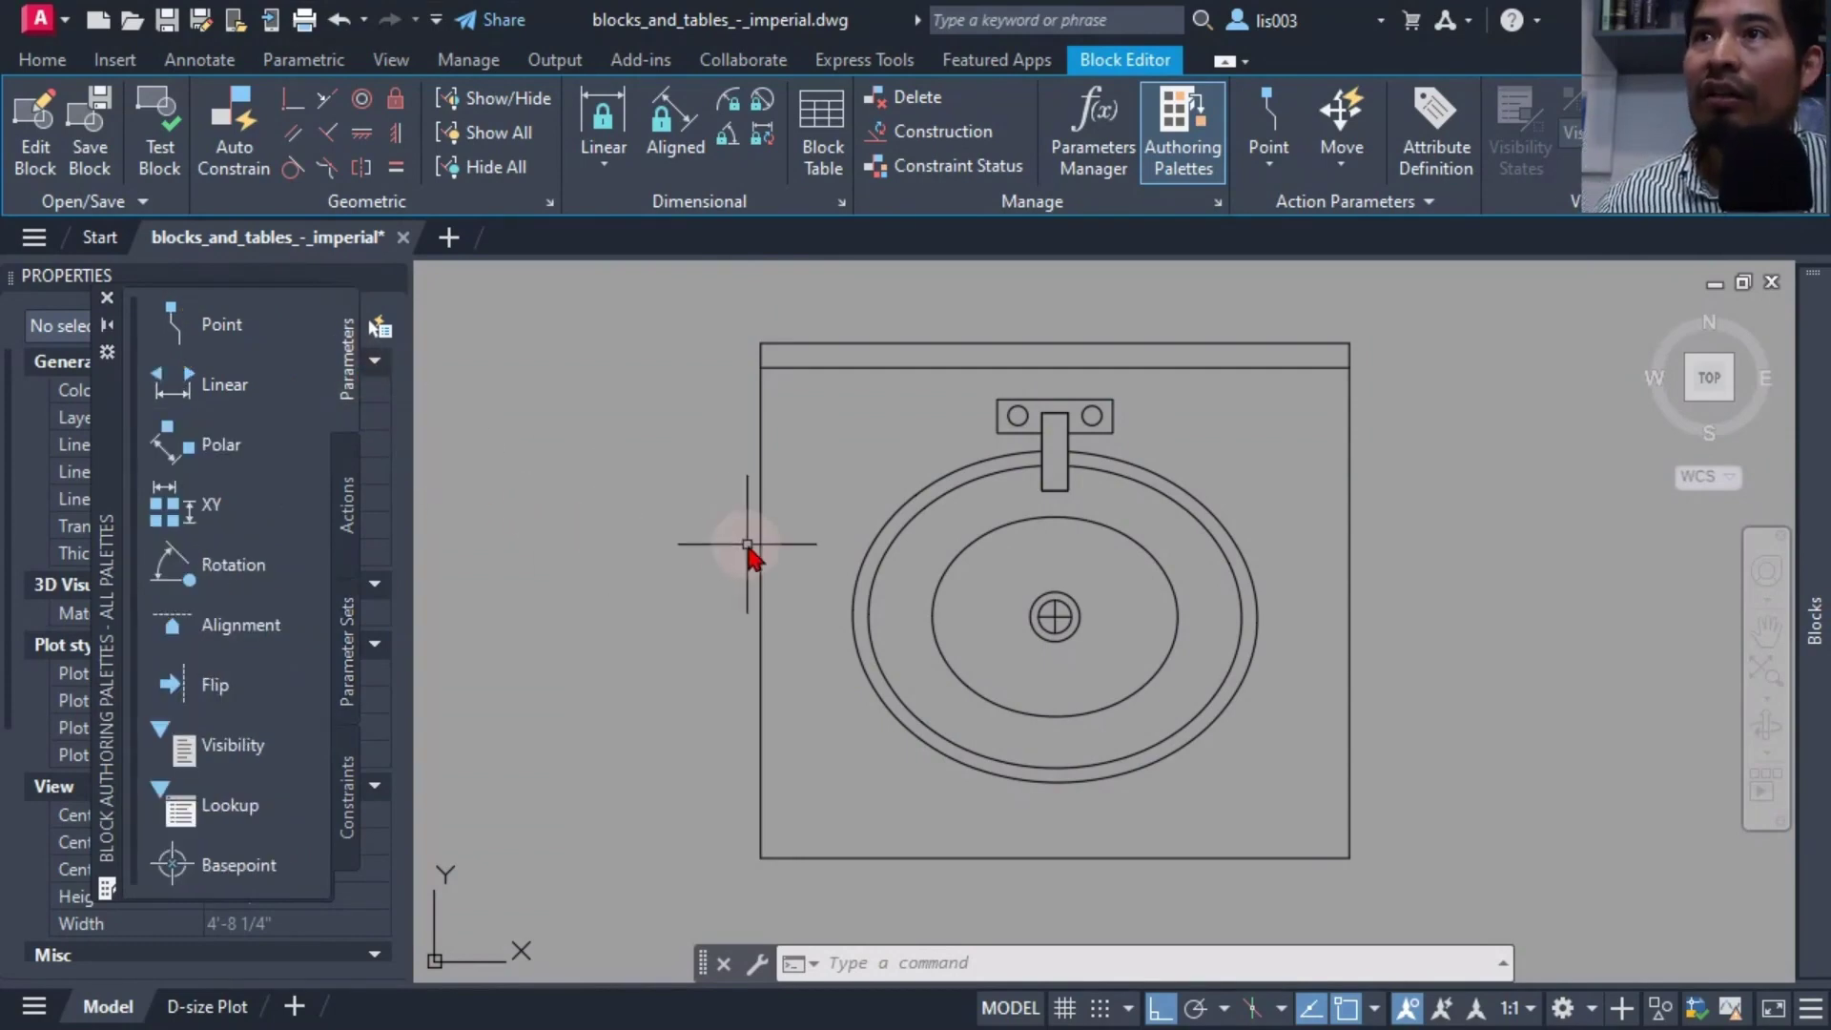
middle_click_drag(747, 531, 687, 563)
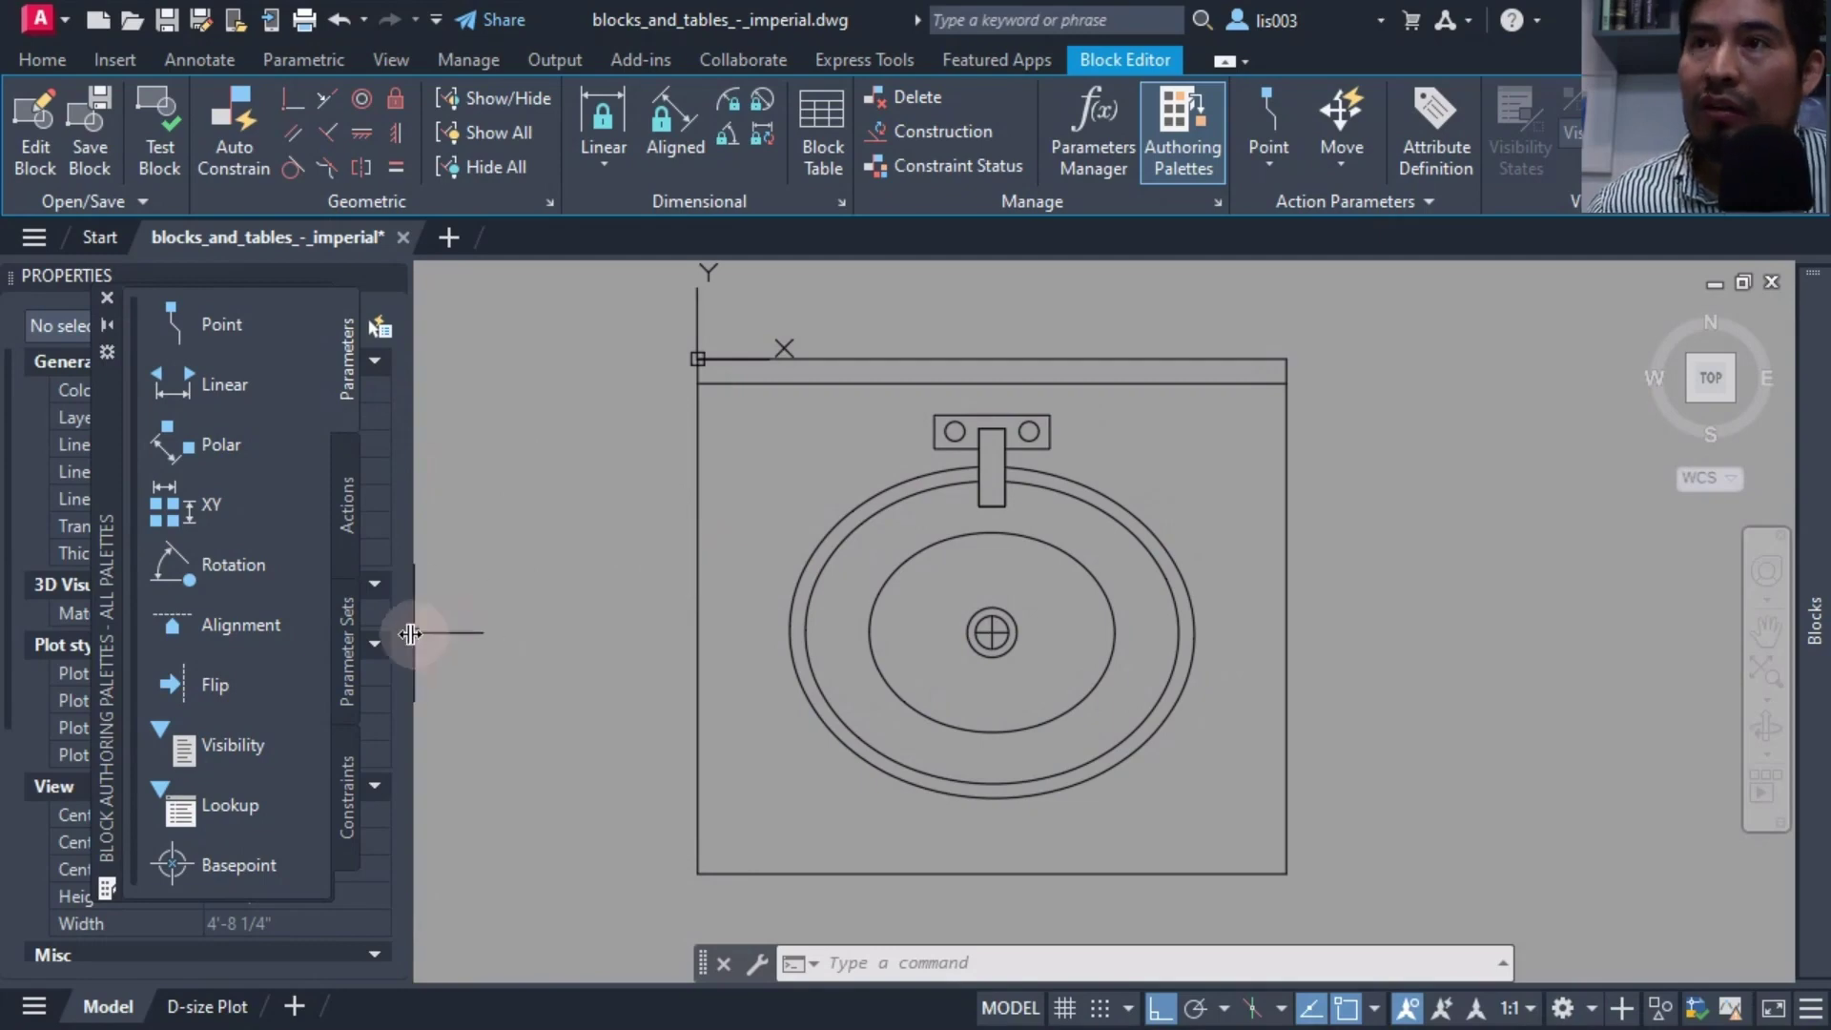
left_click(241, 624)
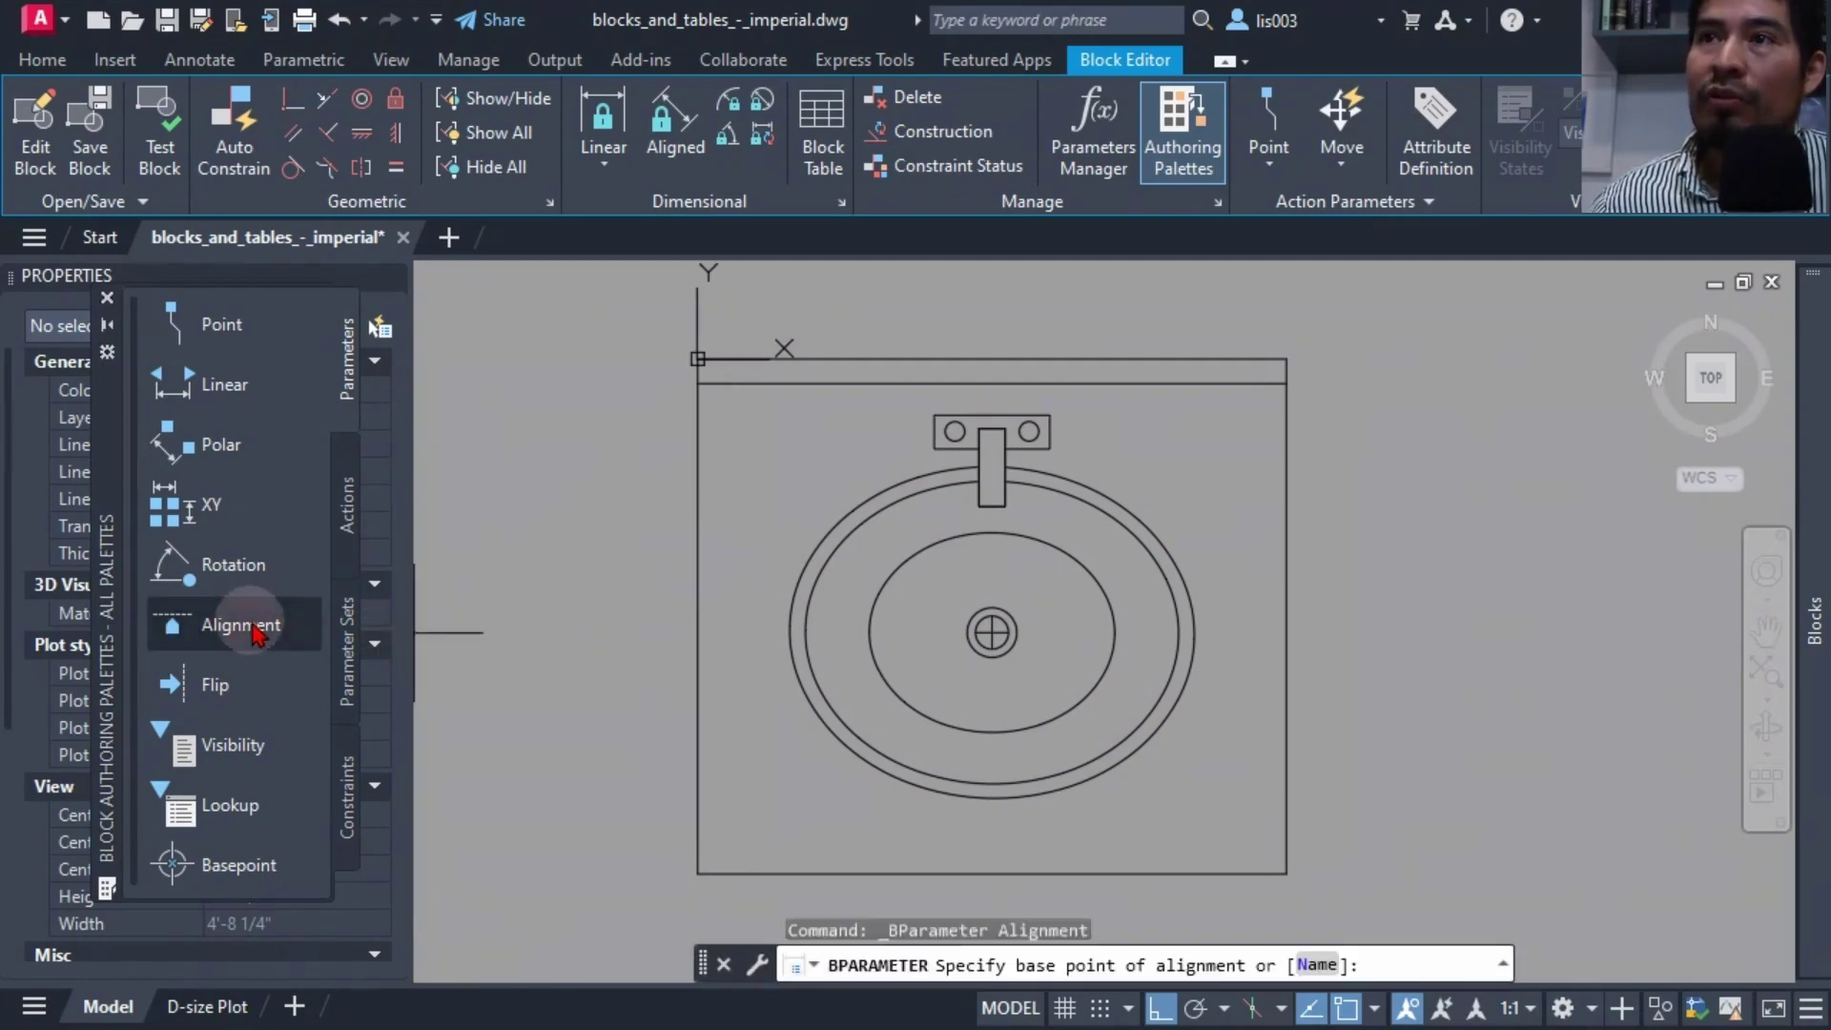
left_click(698, 359)
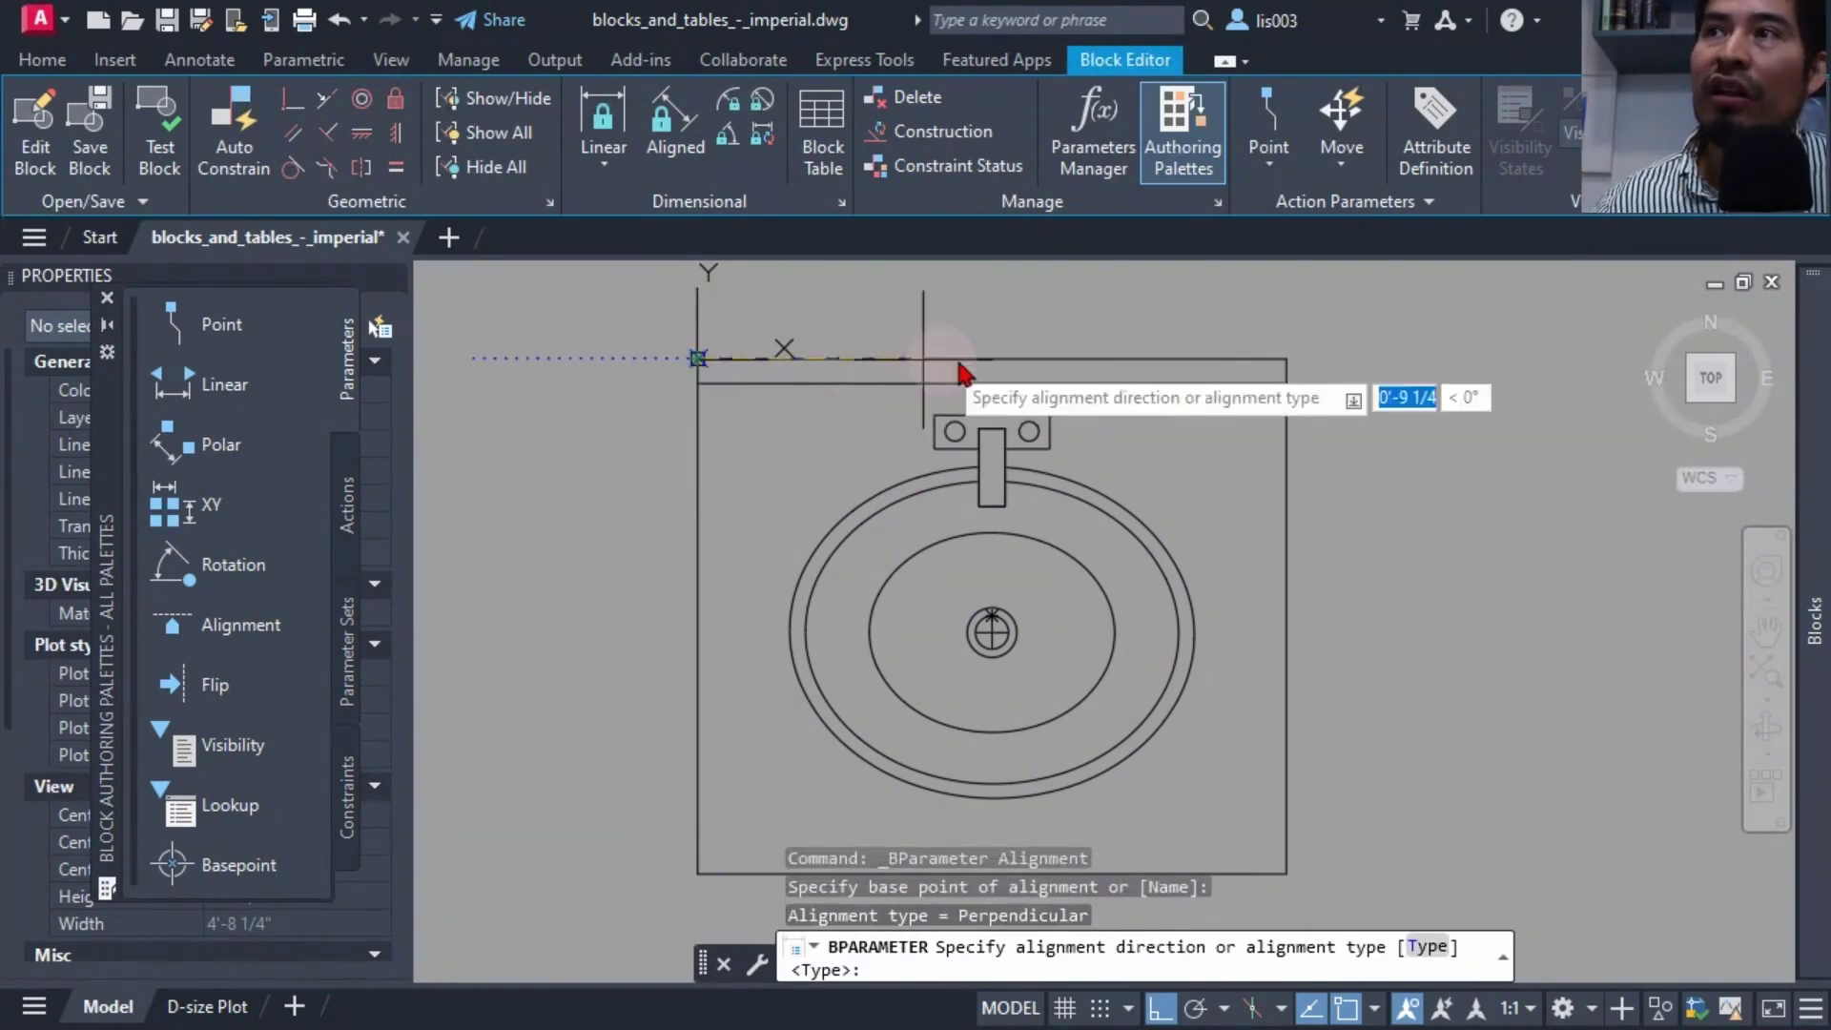
left_click(1413, 359)
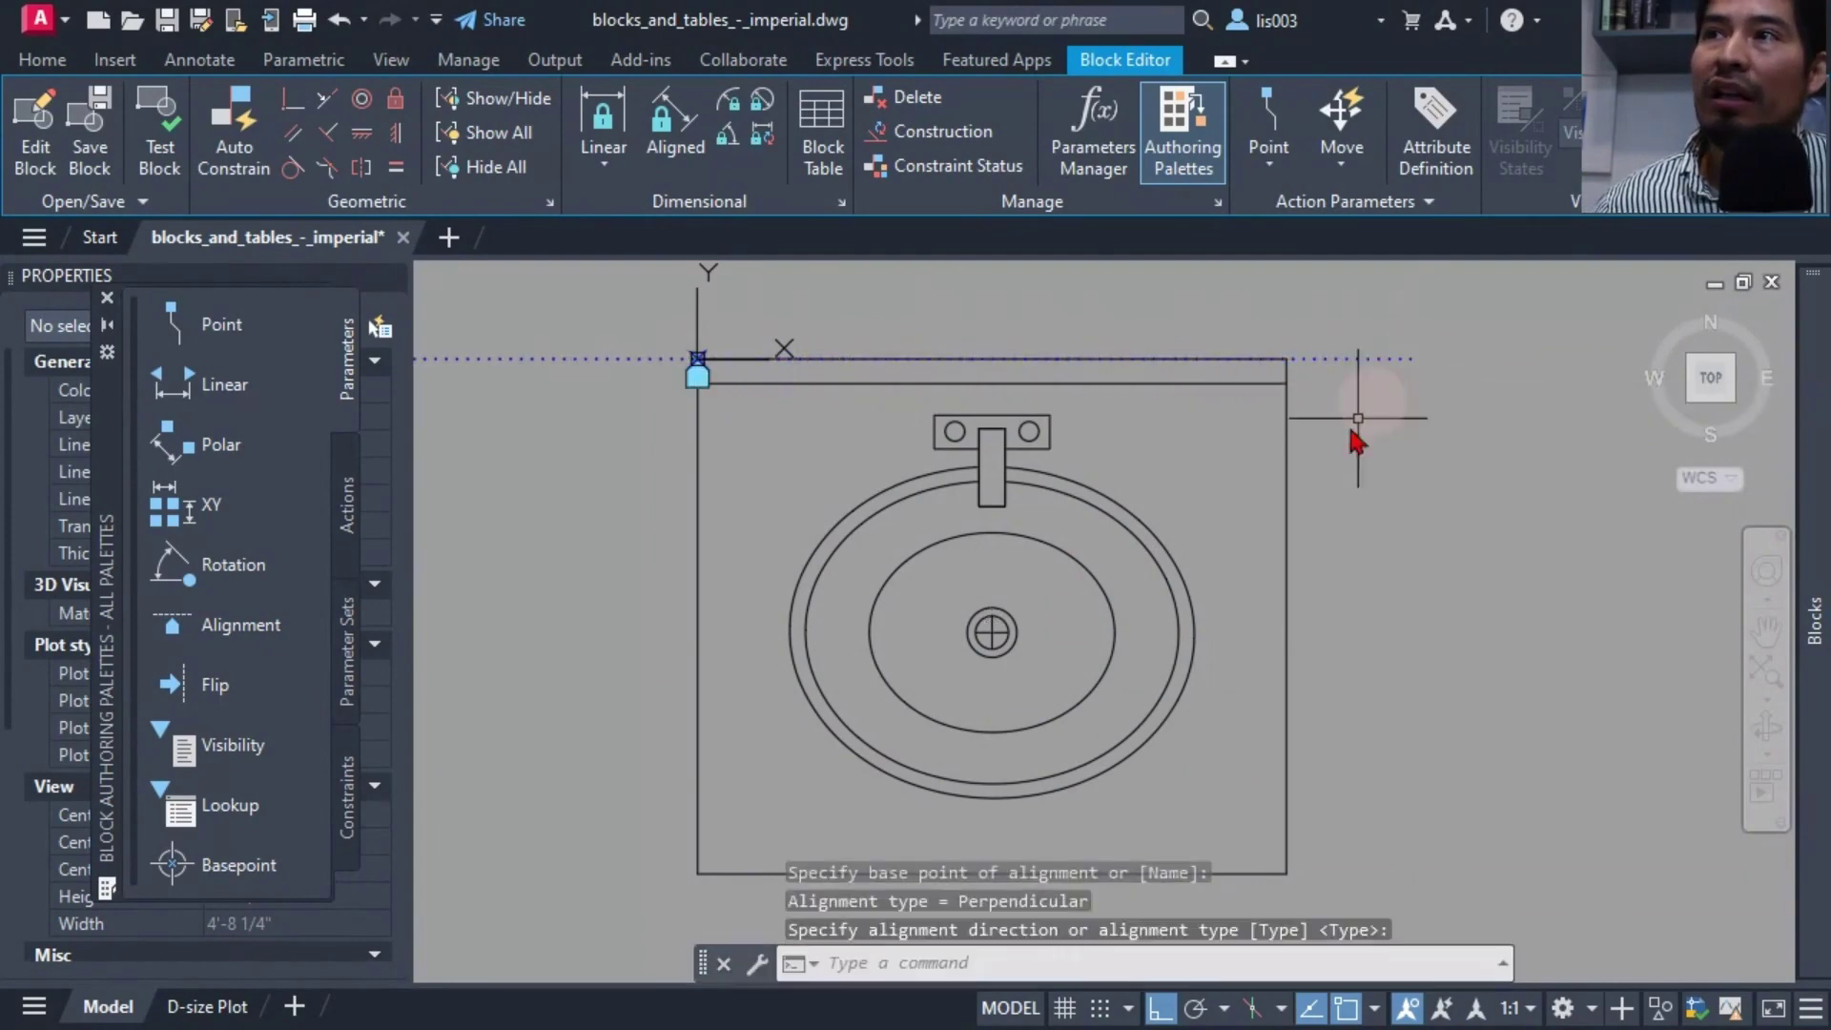
Open the LazySink block in a test window and draw a large room rectangle to the right of the sink
scroll(1068, 603, "down", 3)
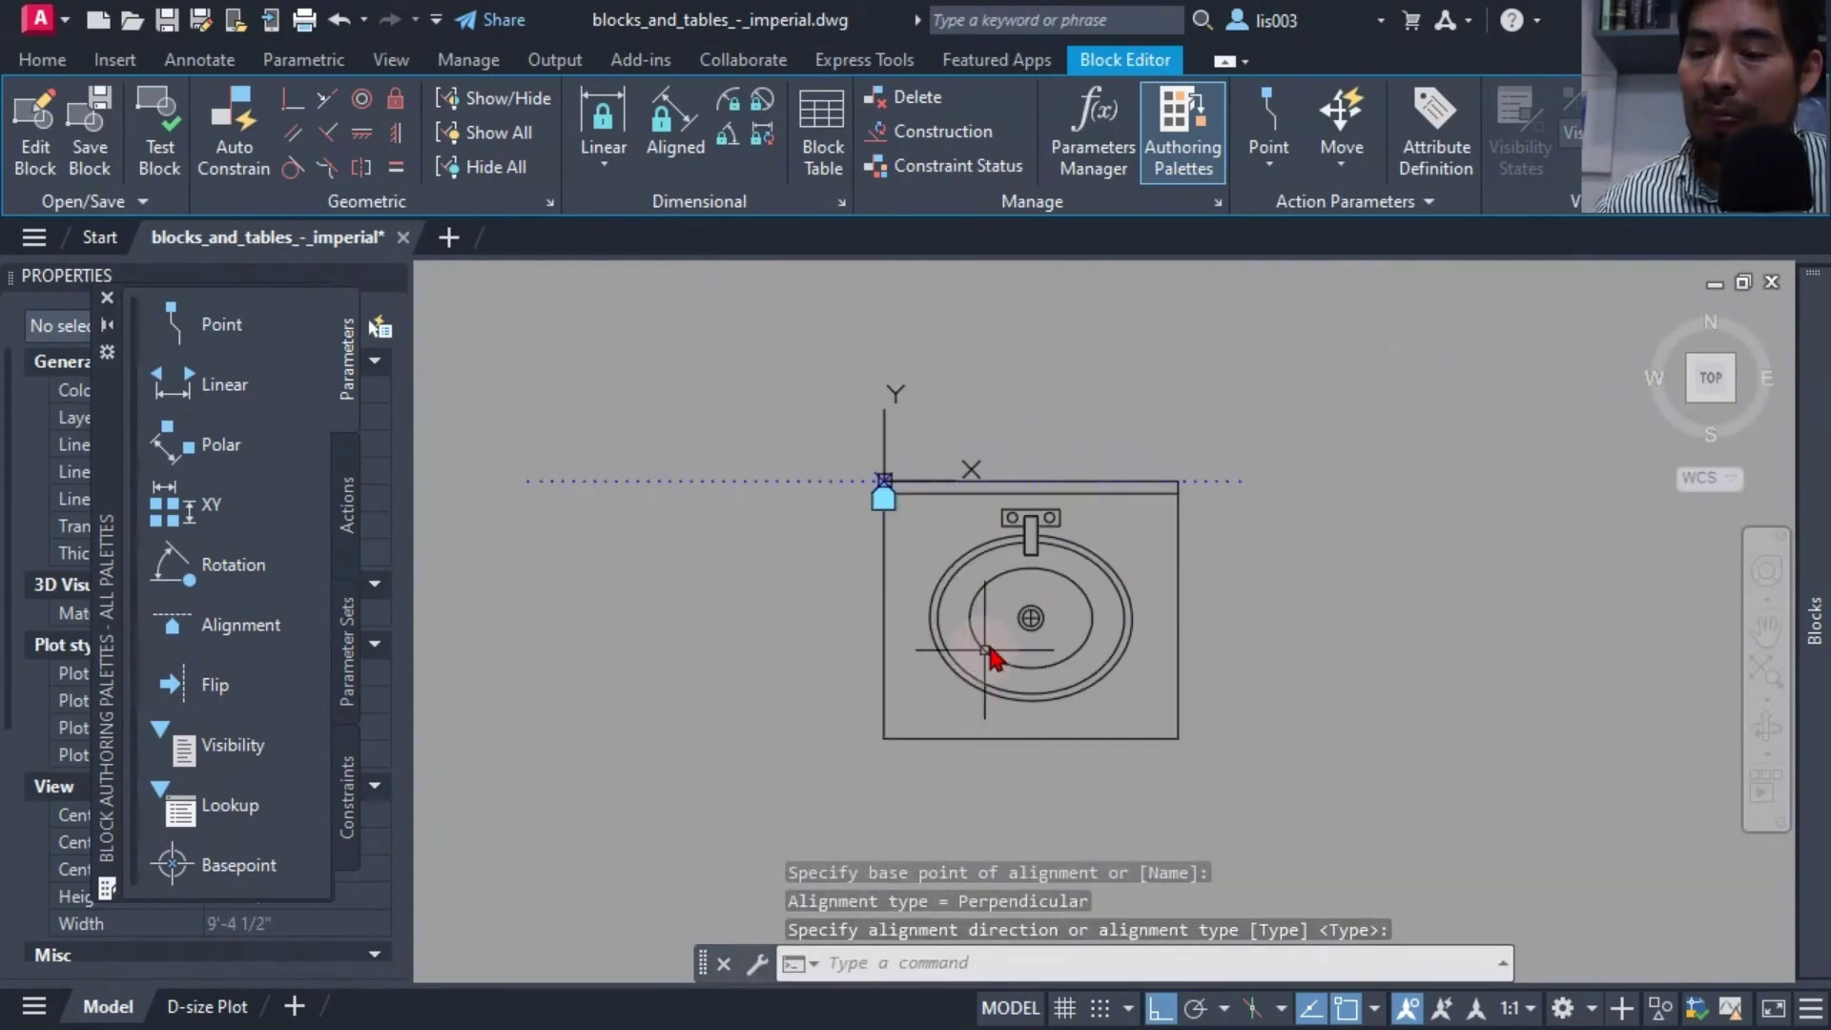
left_click(174, 145)
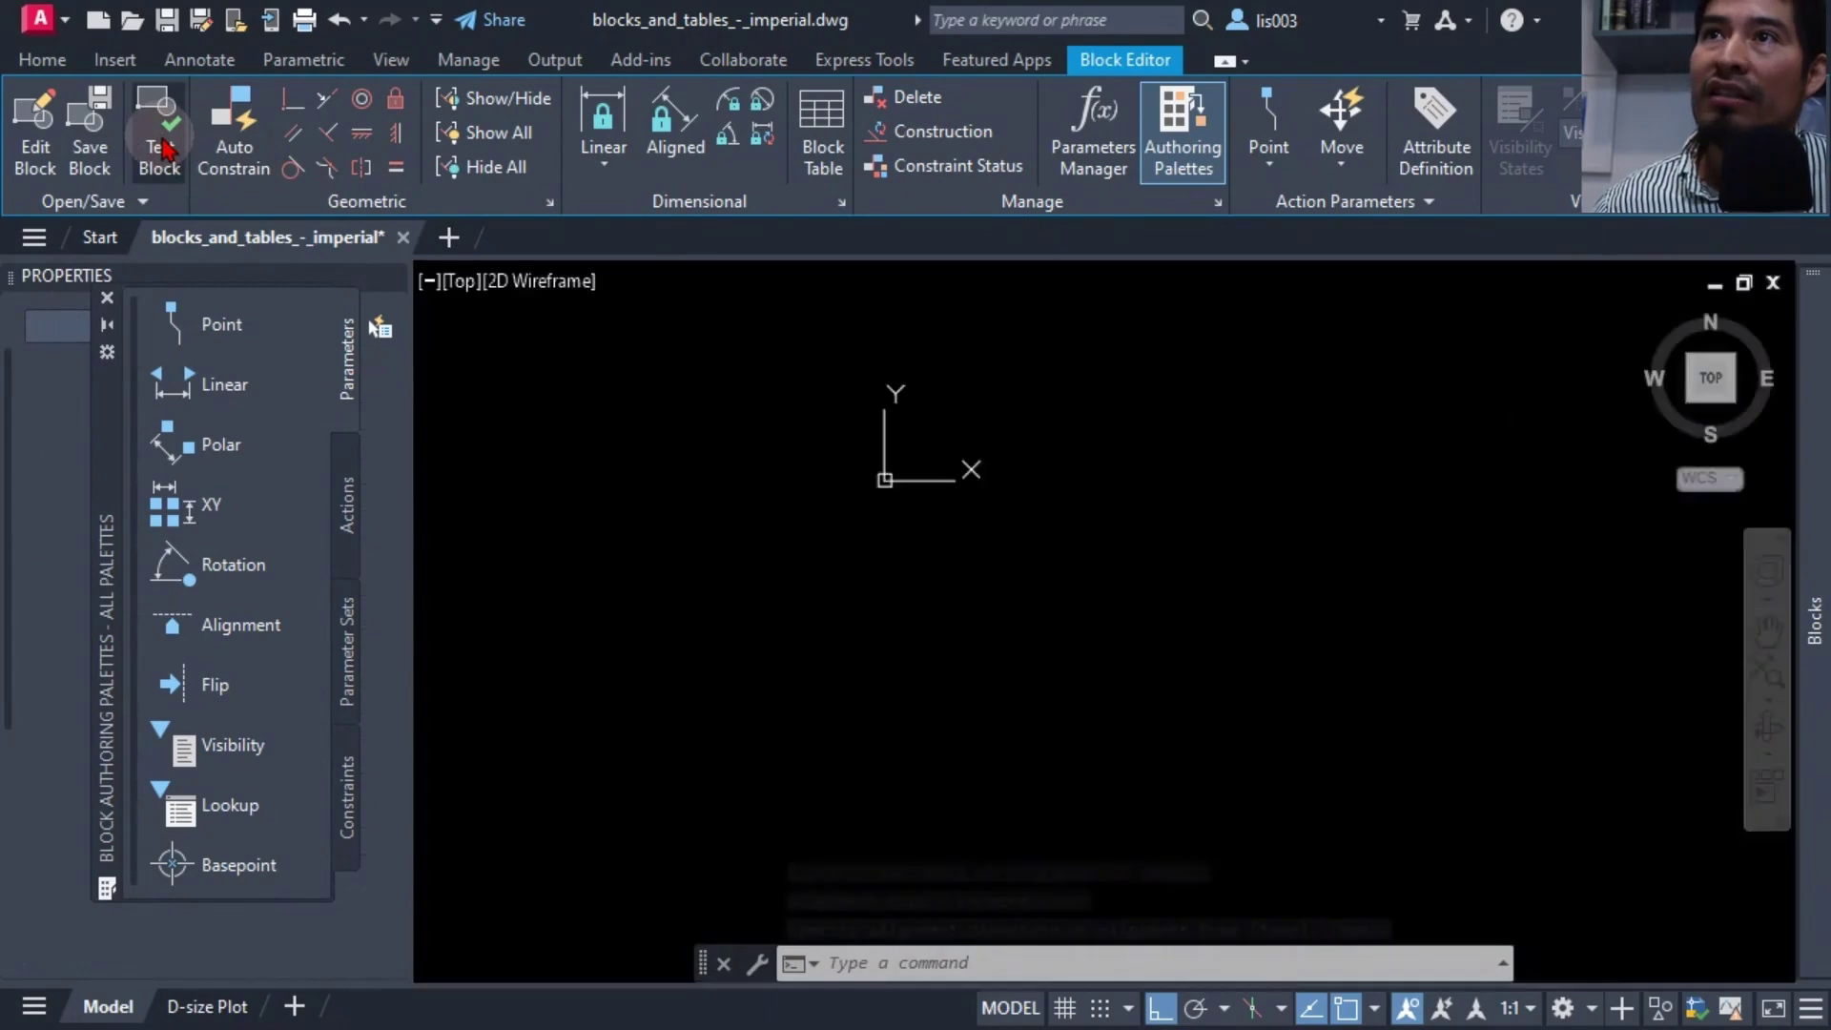
type("rec")
key("Return")
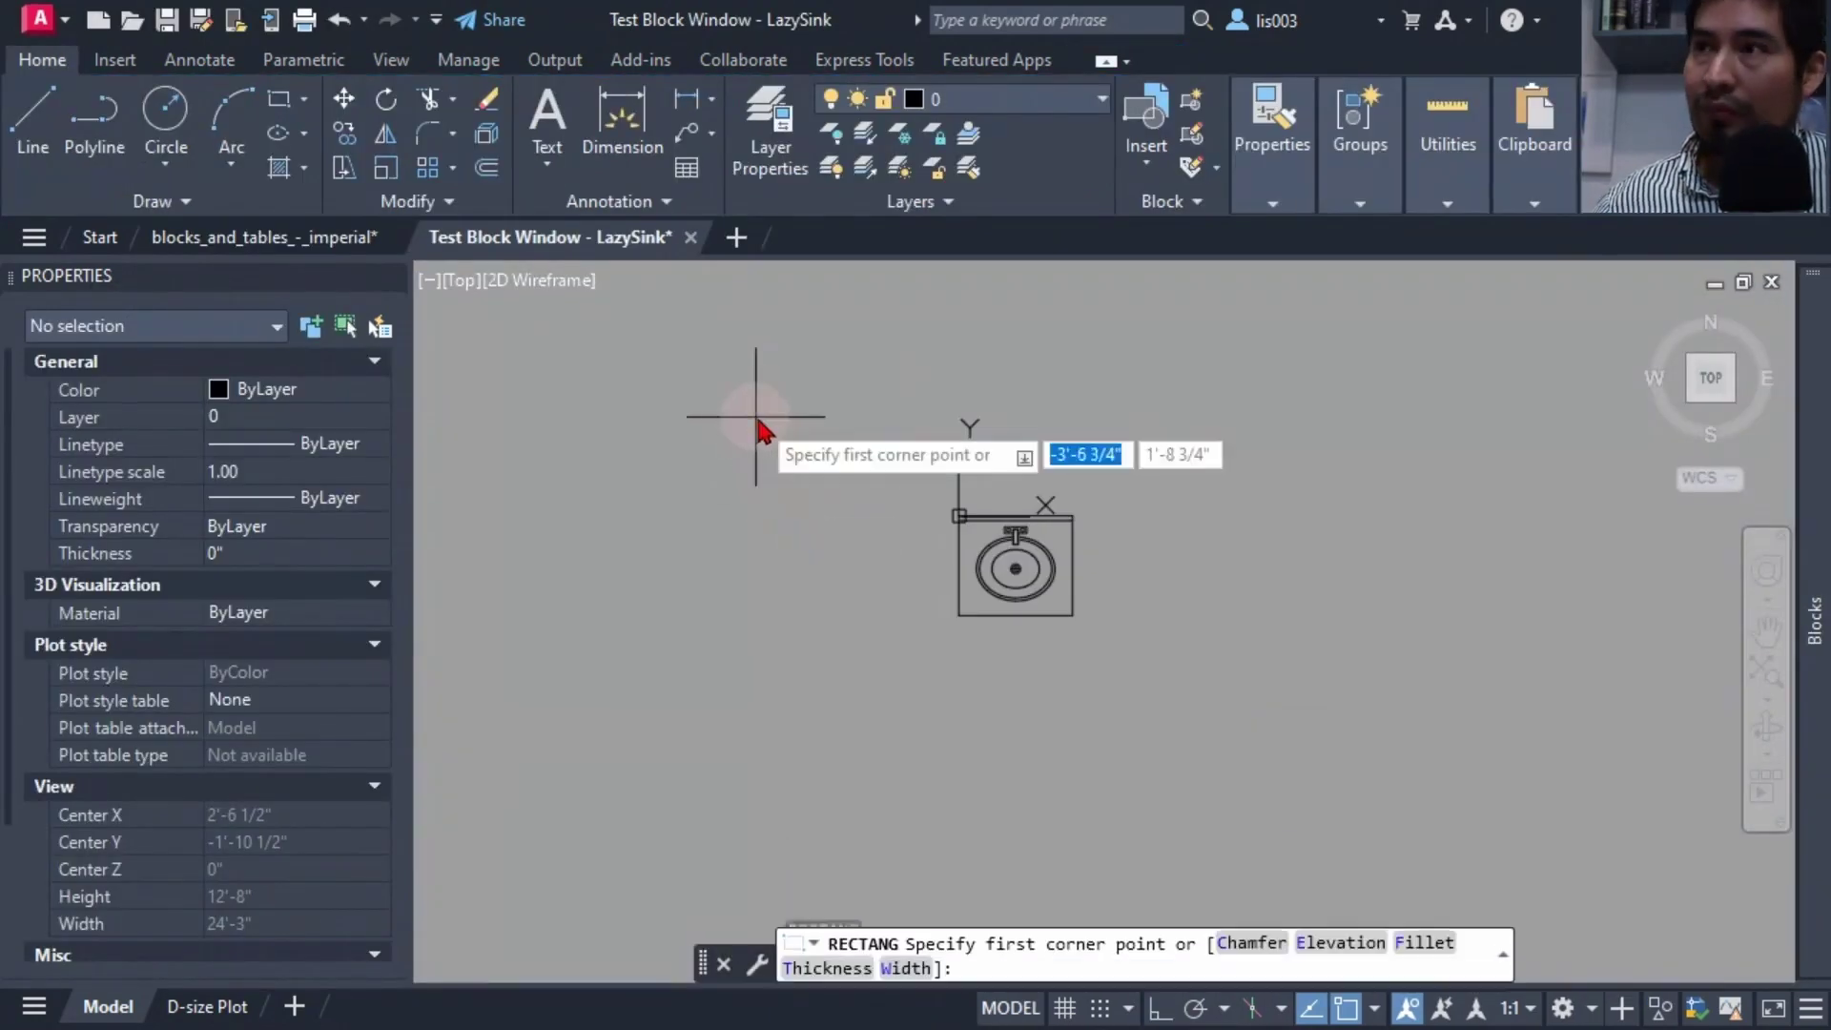
scroll(1199, 657, "down", 4)
left_click(1269, 412)
left_click(1590, 780)
middle_click_drag(1521, 579, 1144, 563)
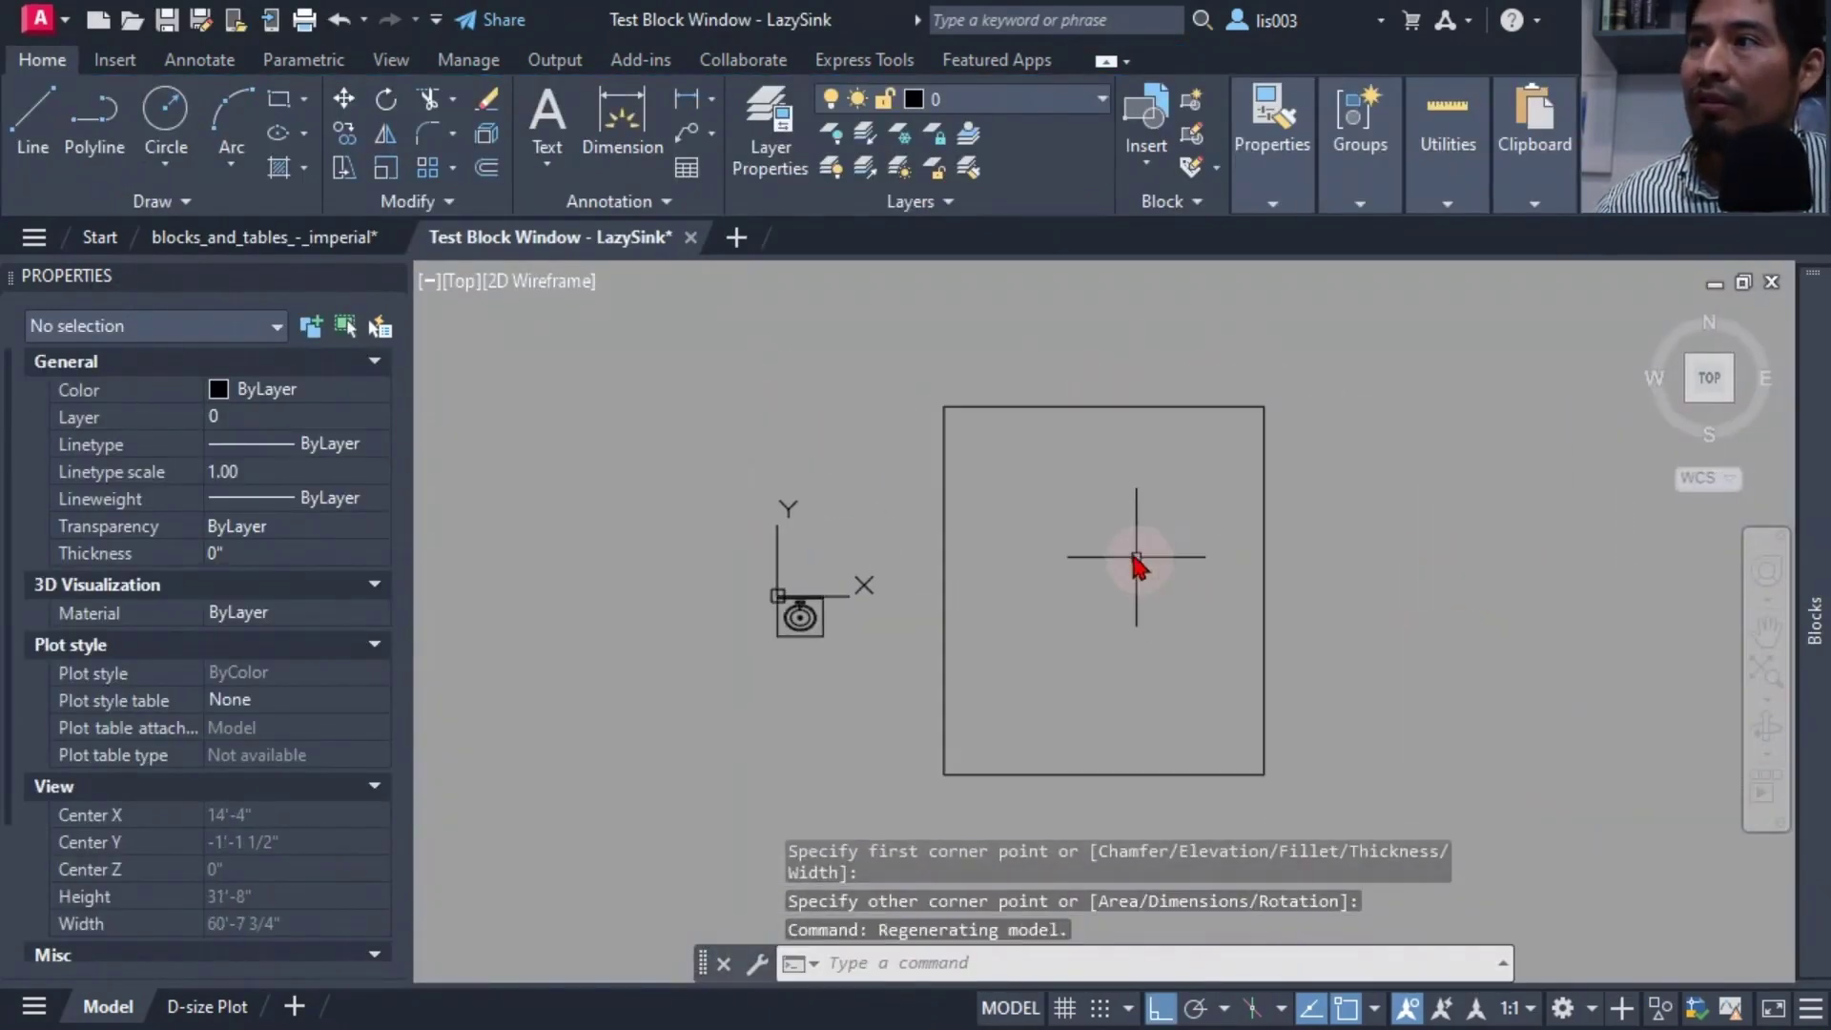
Turn Ortho off and move the sink by its alignment grip onto the right edge of the room rectangle
scroll(973, 553, "up", 3)
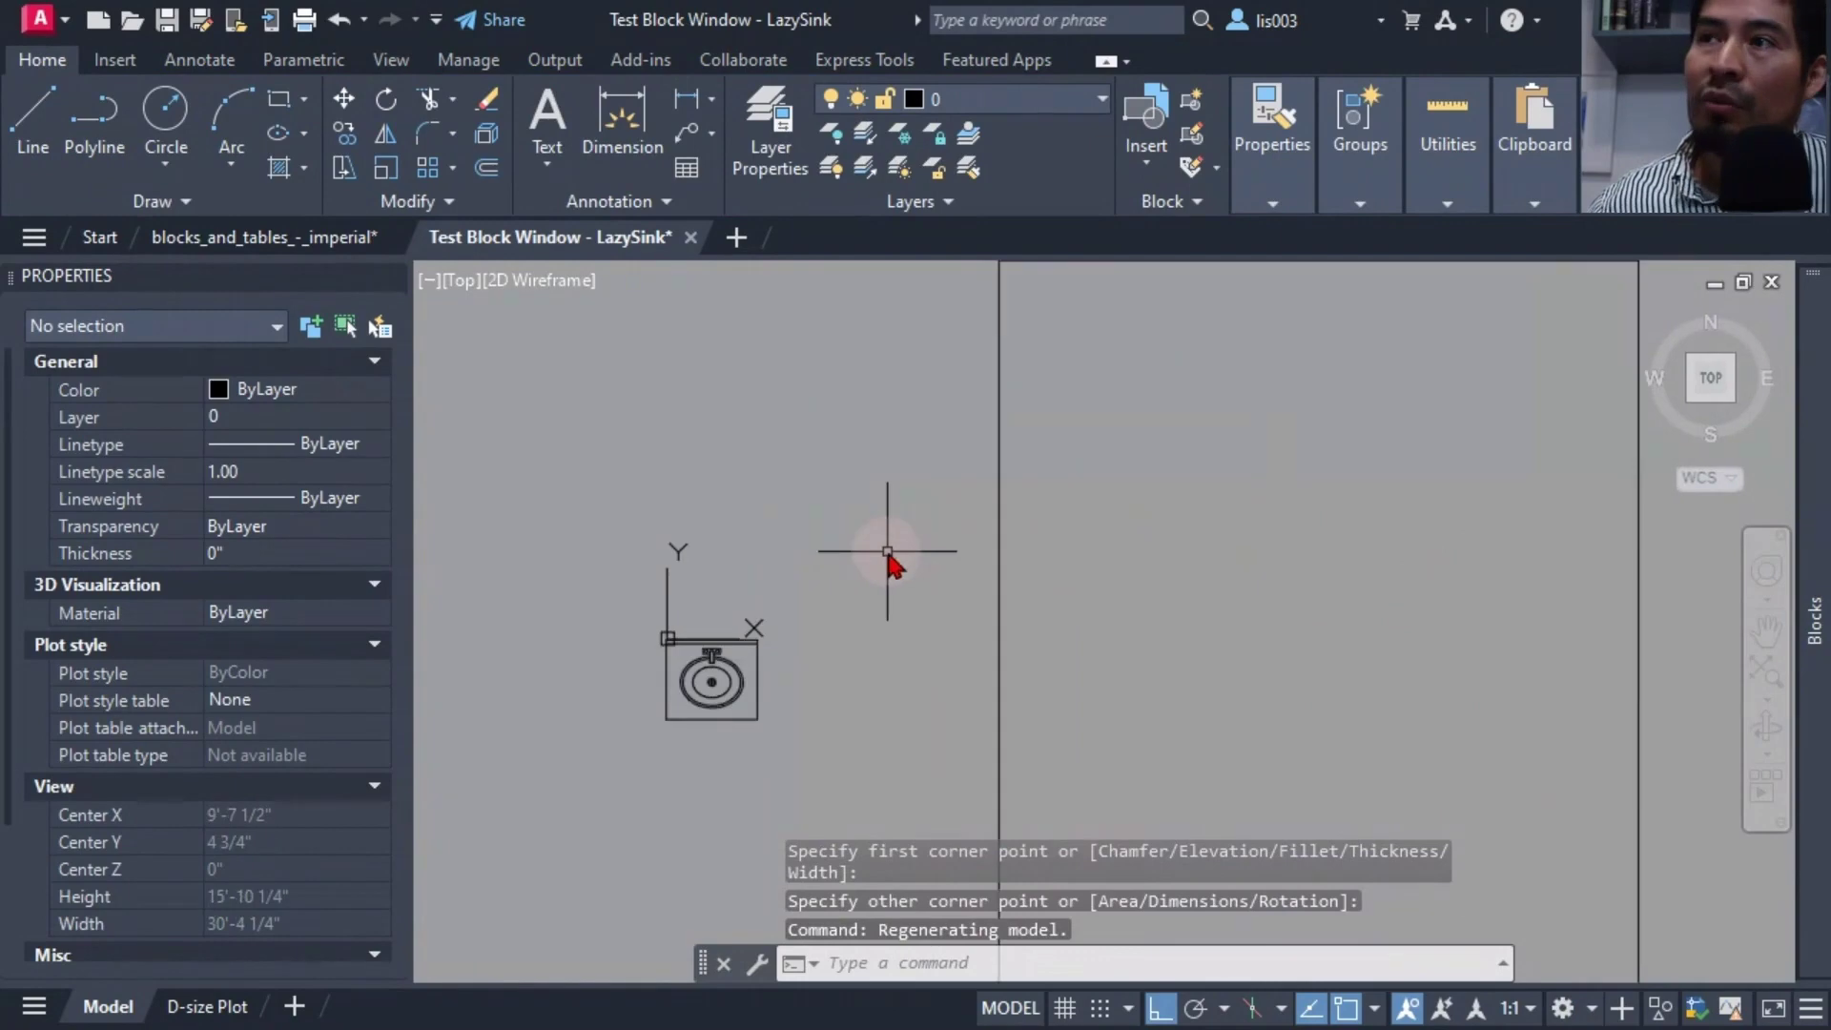
left_click(726, 686)
left_click(668, 637)
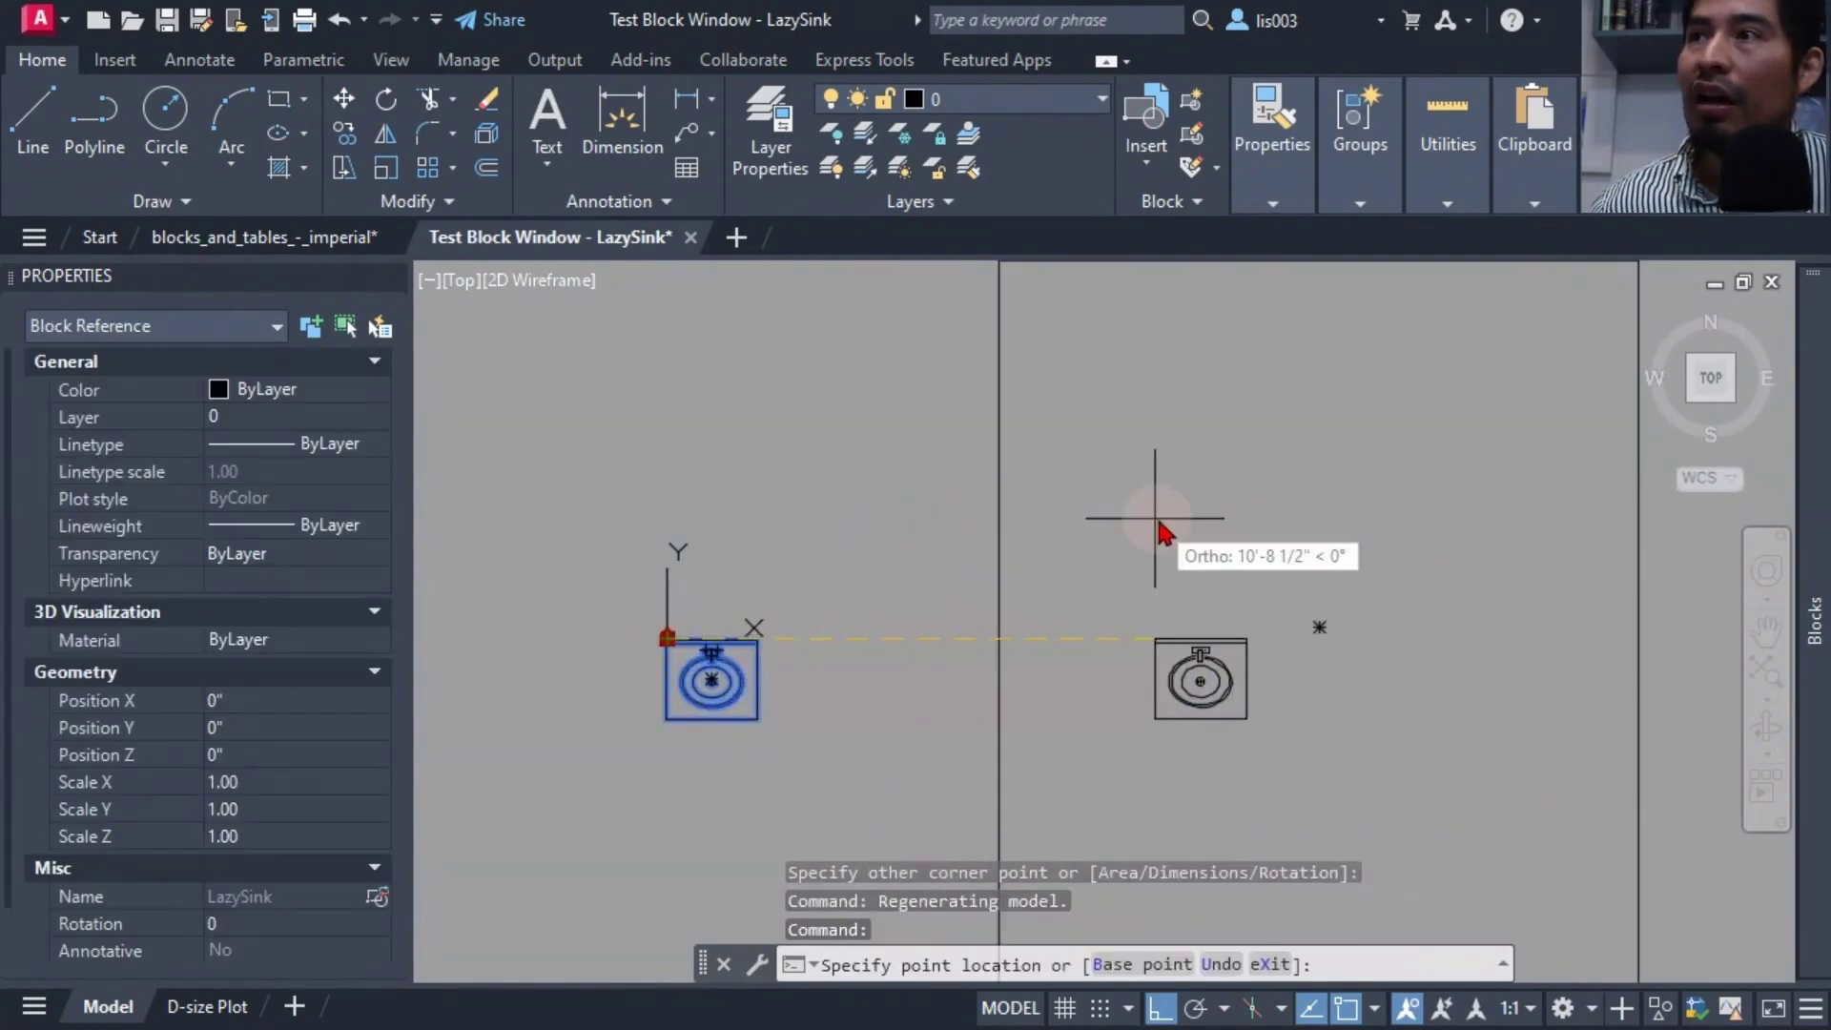
middle_click_drag(1166, 532, 1154, 593)
key("F8")
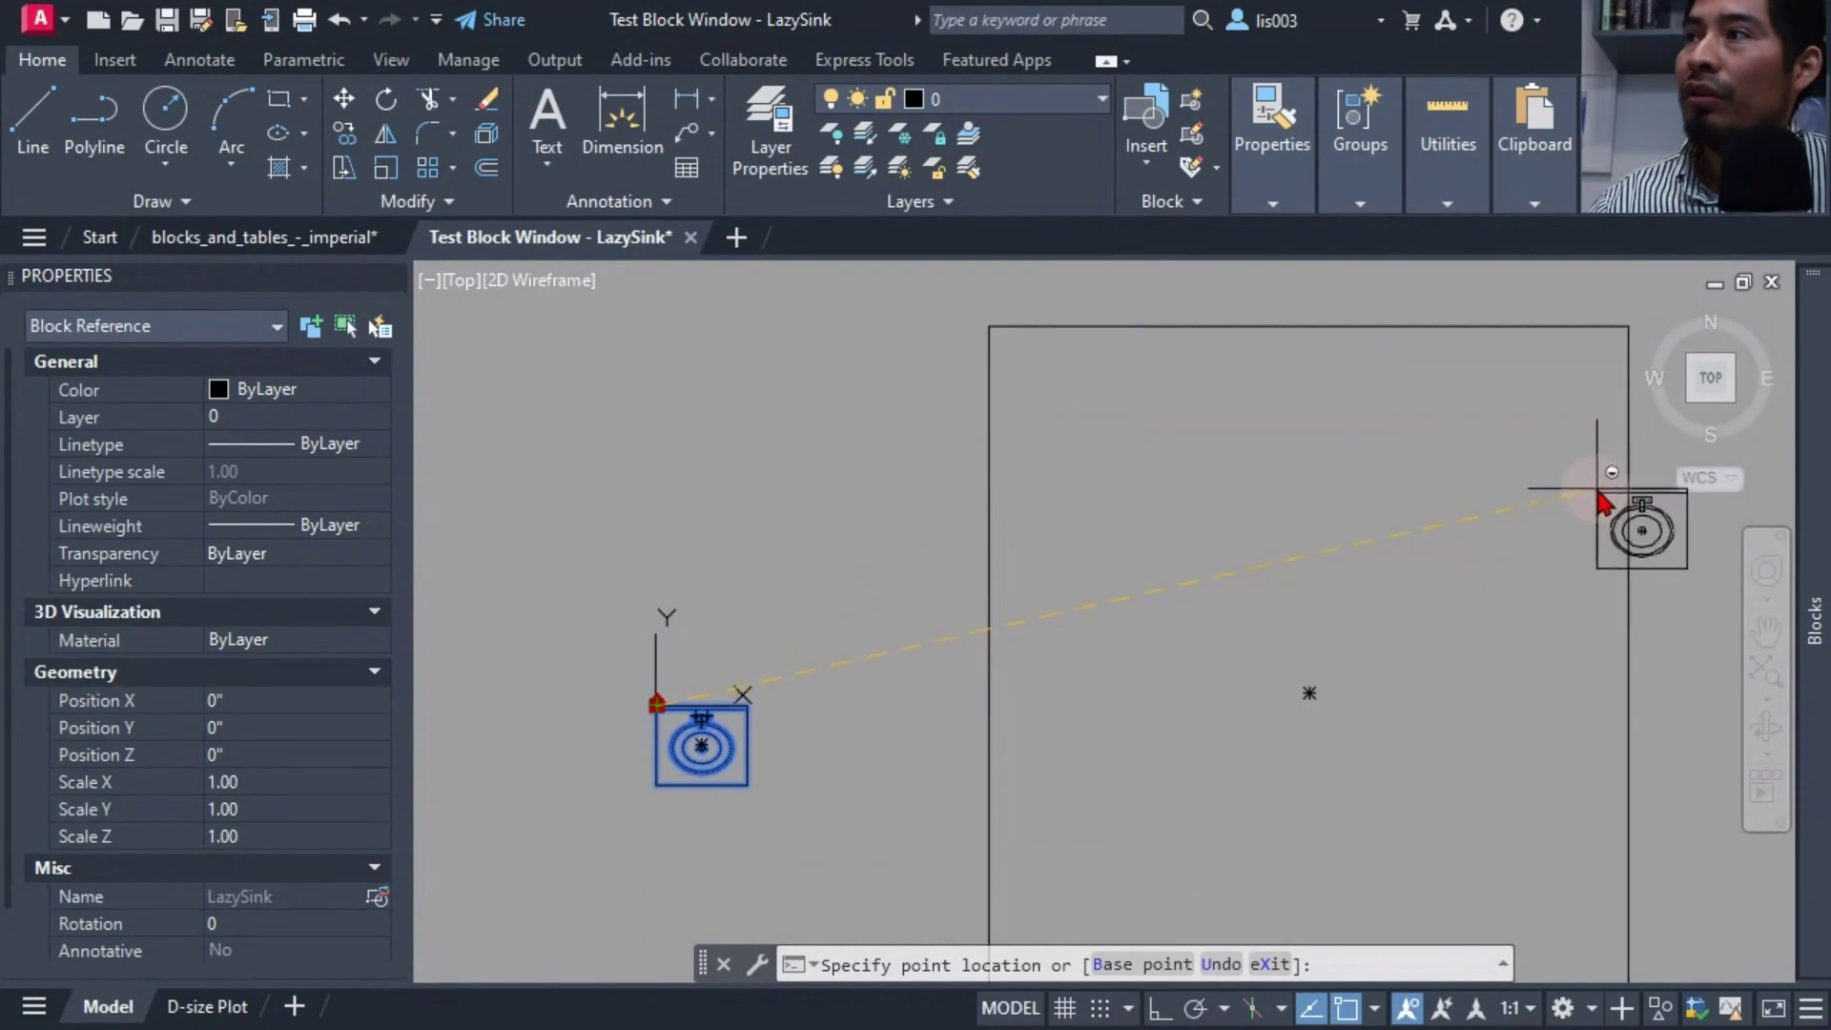
left_click(1623, 490)
Move the sink by its alignment grip onto the rectangle's top edge, and from there about 2 feet straight down inside it
middle_click_drag(1492, 585, 1317, 552)
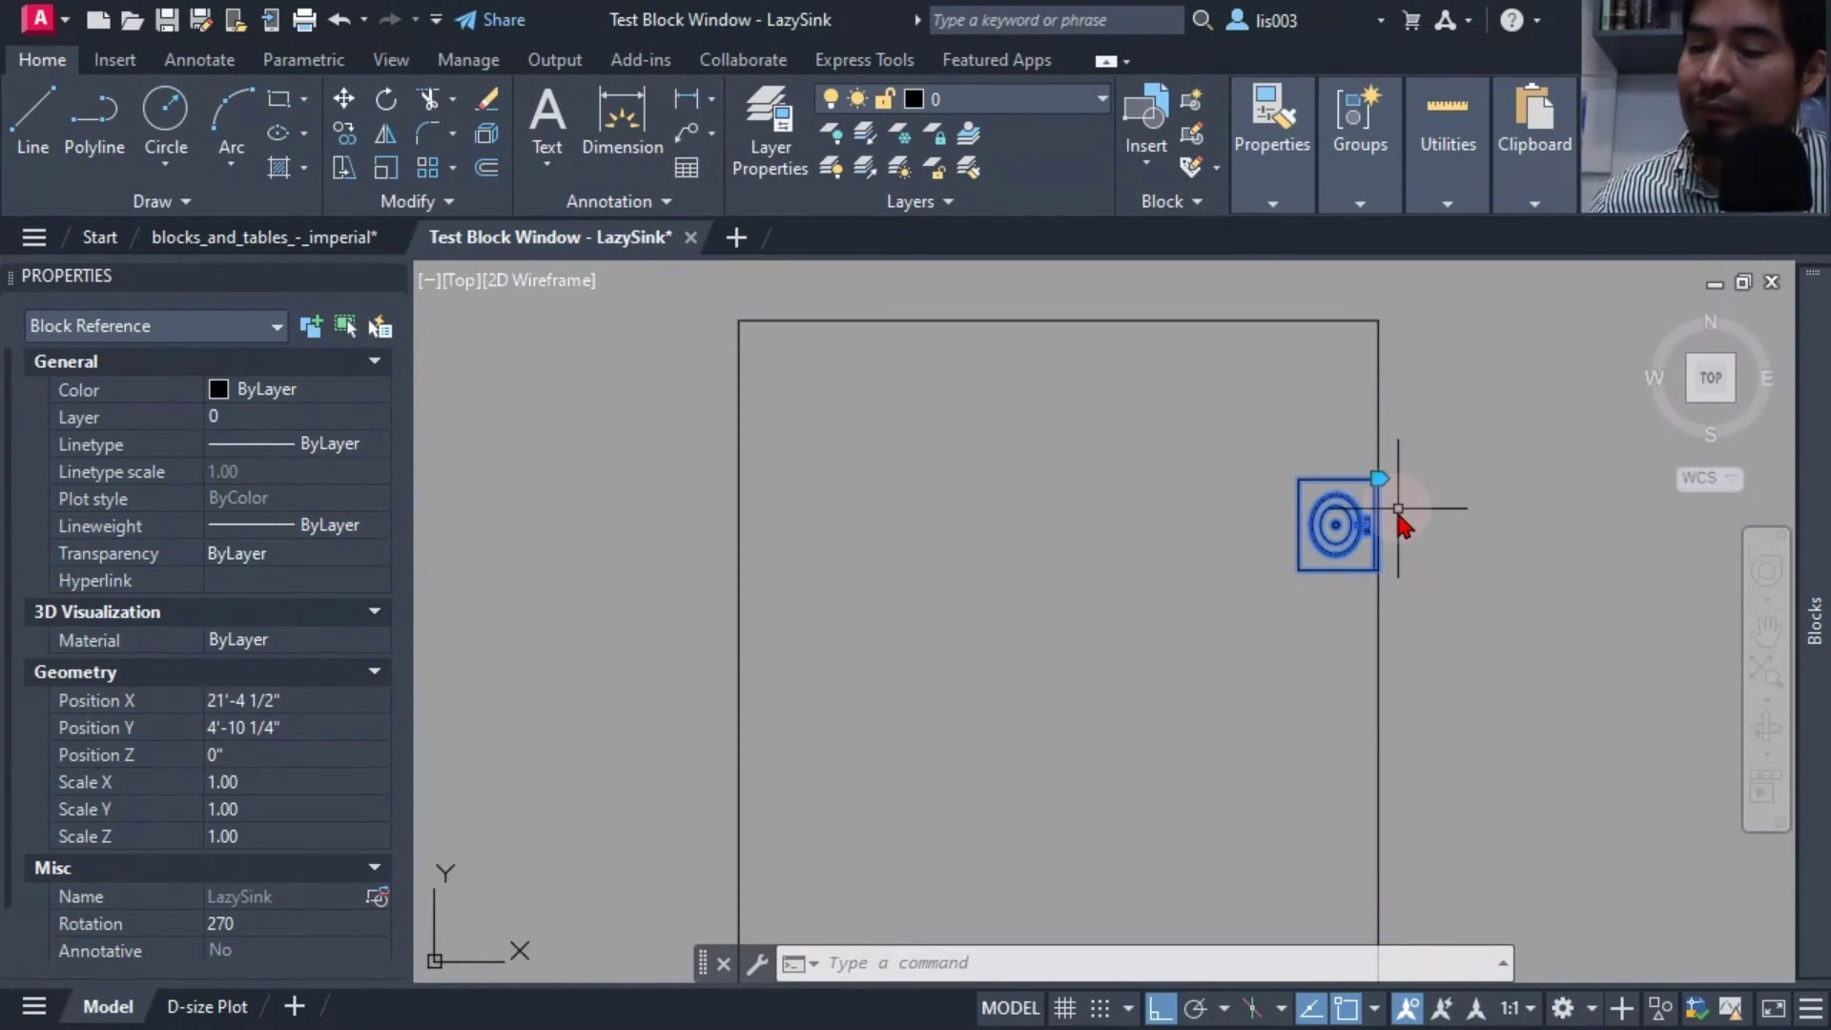
left_click(1373, 479)
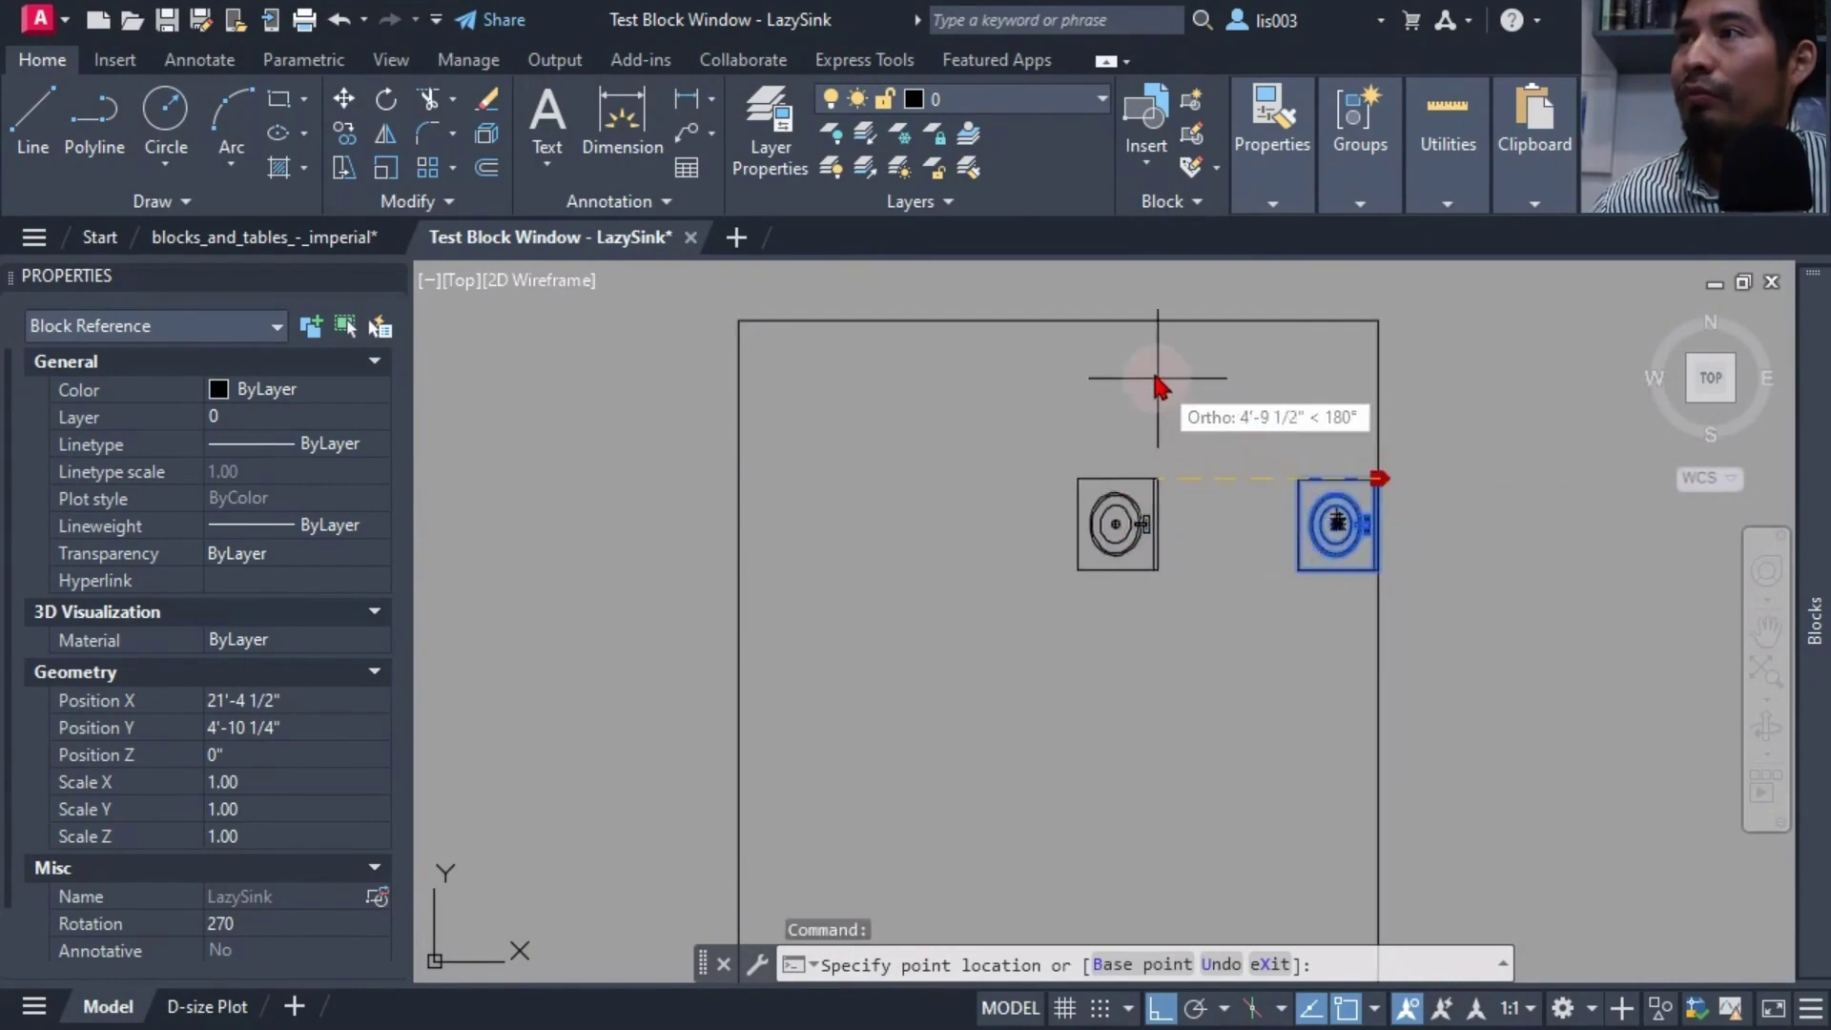
left_click(1112, 321)
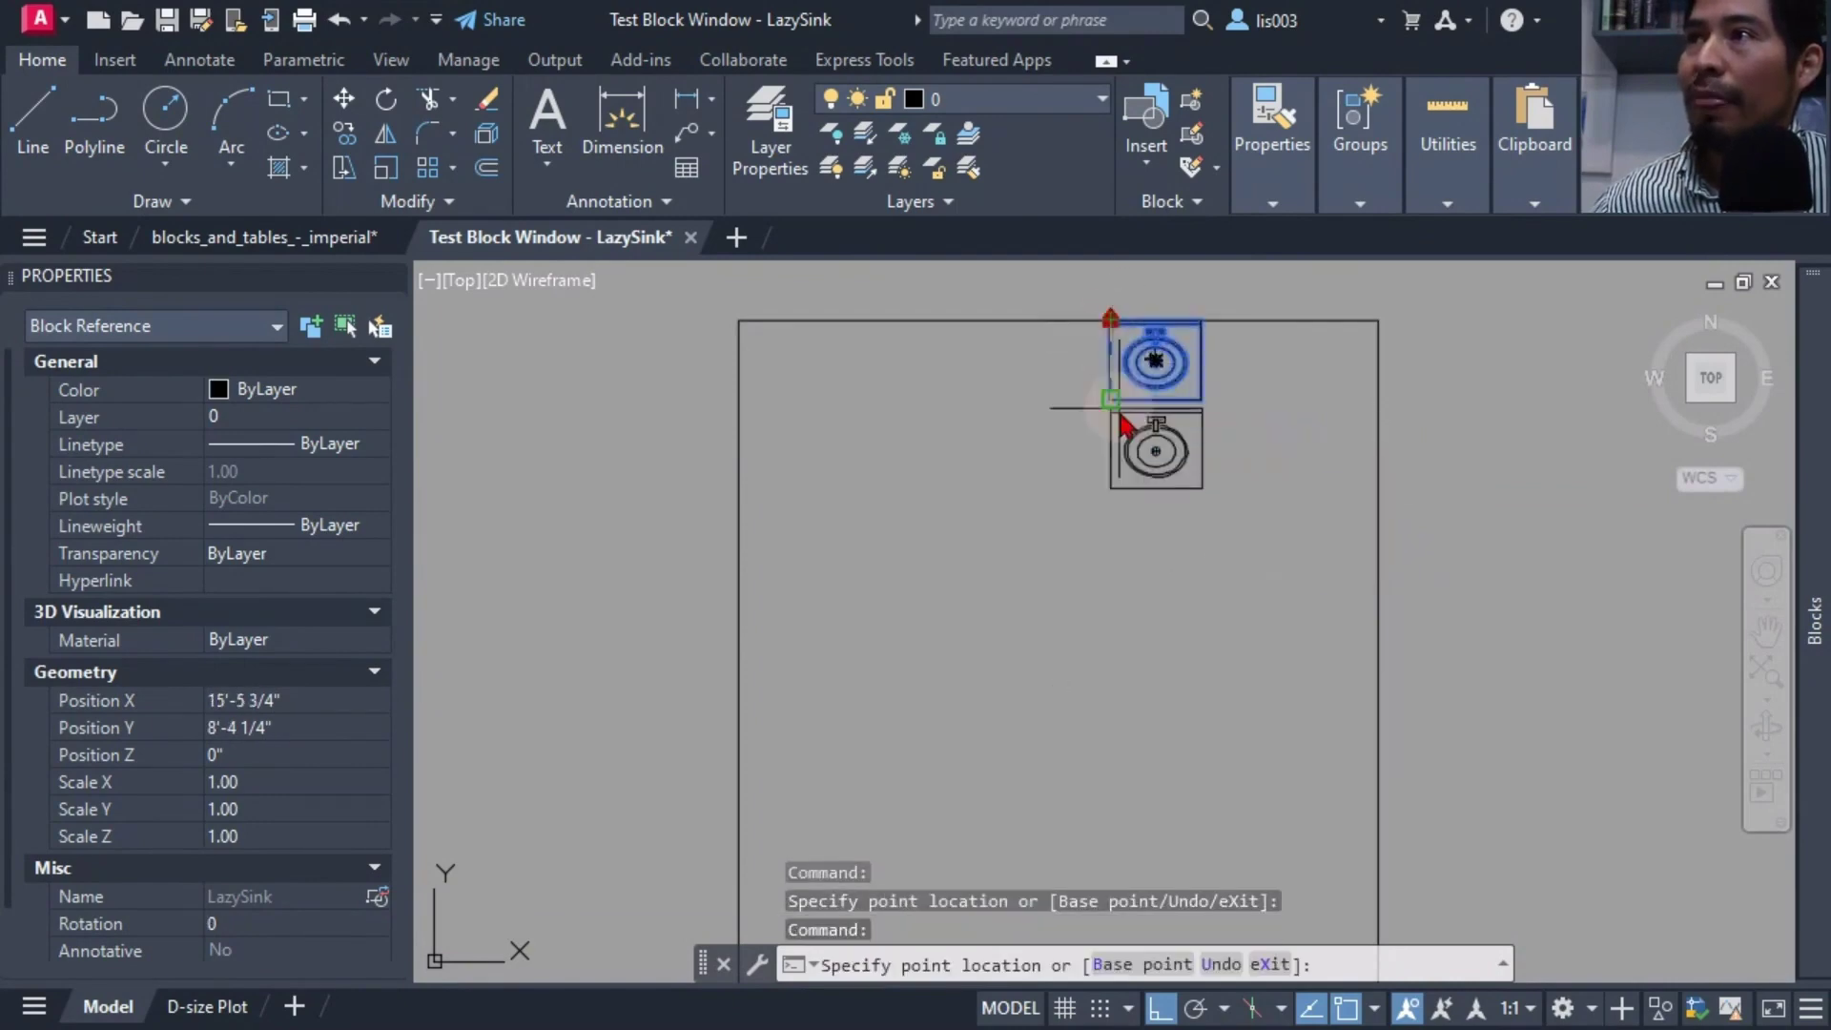
left_click(1111, 412)
Try to fit the sink into the rectangle's upper corners by its alignment grip with Ortho off
left_click(1110, 413)
key("F8")
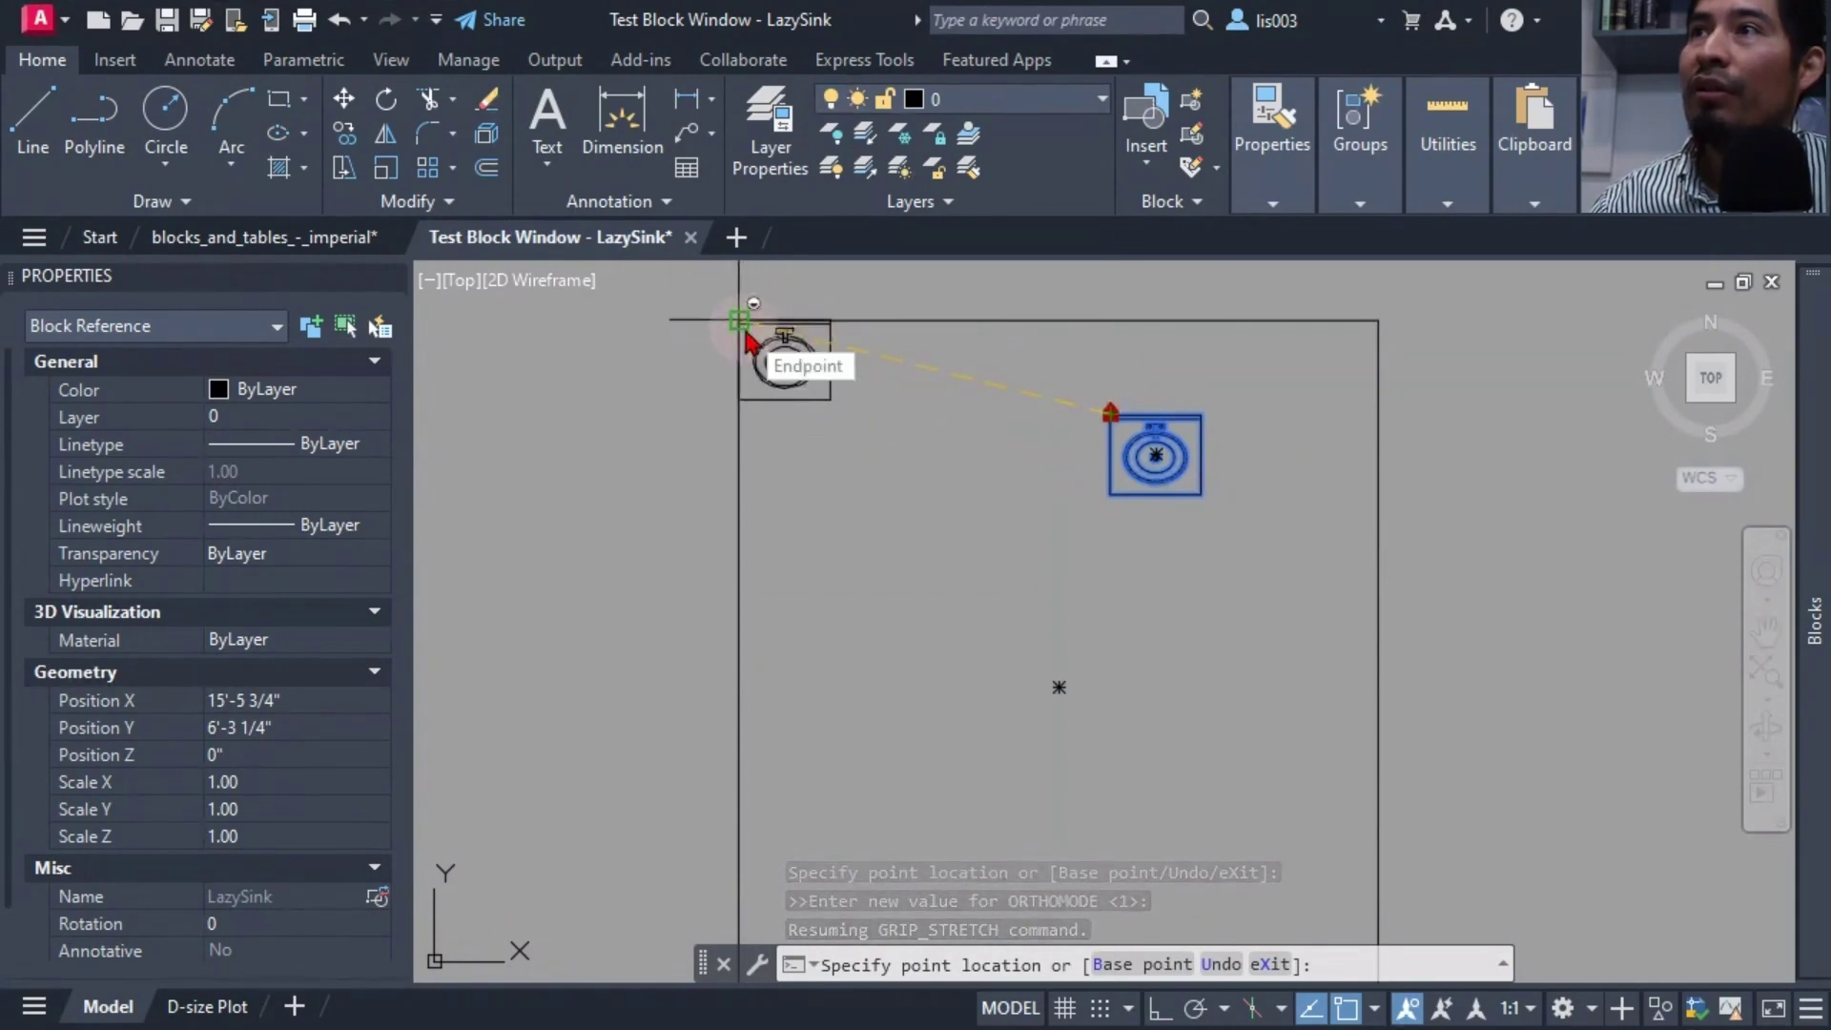
key("F8")
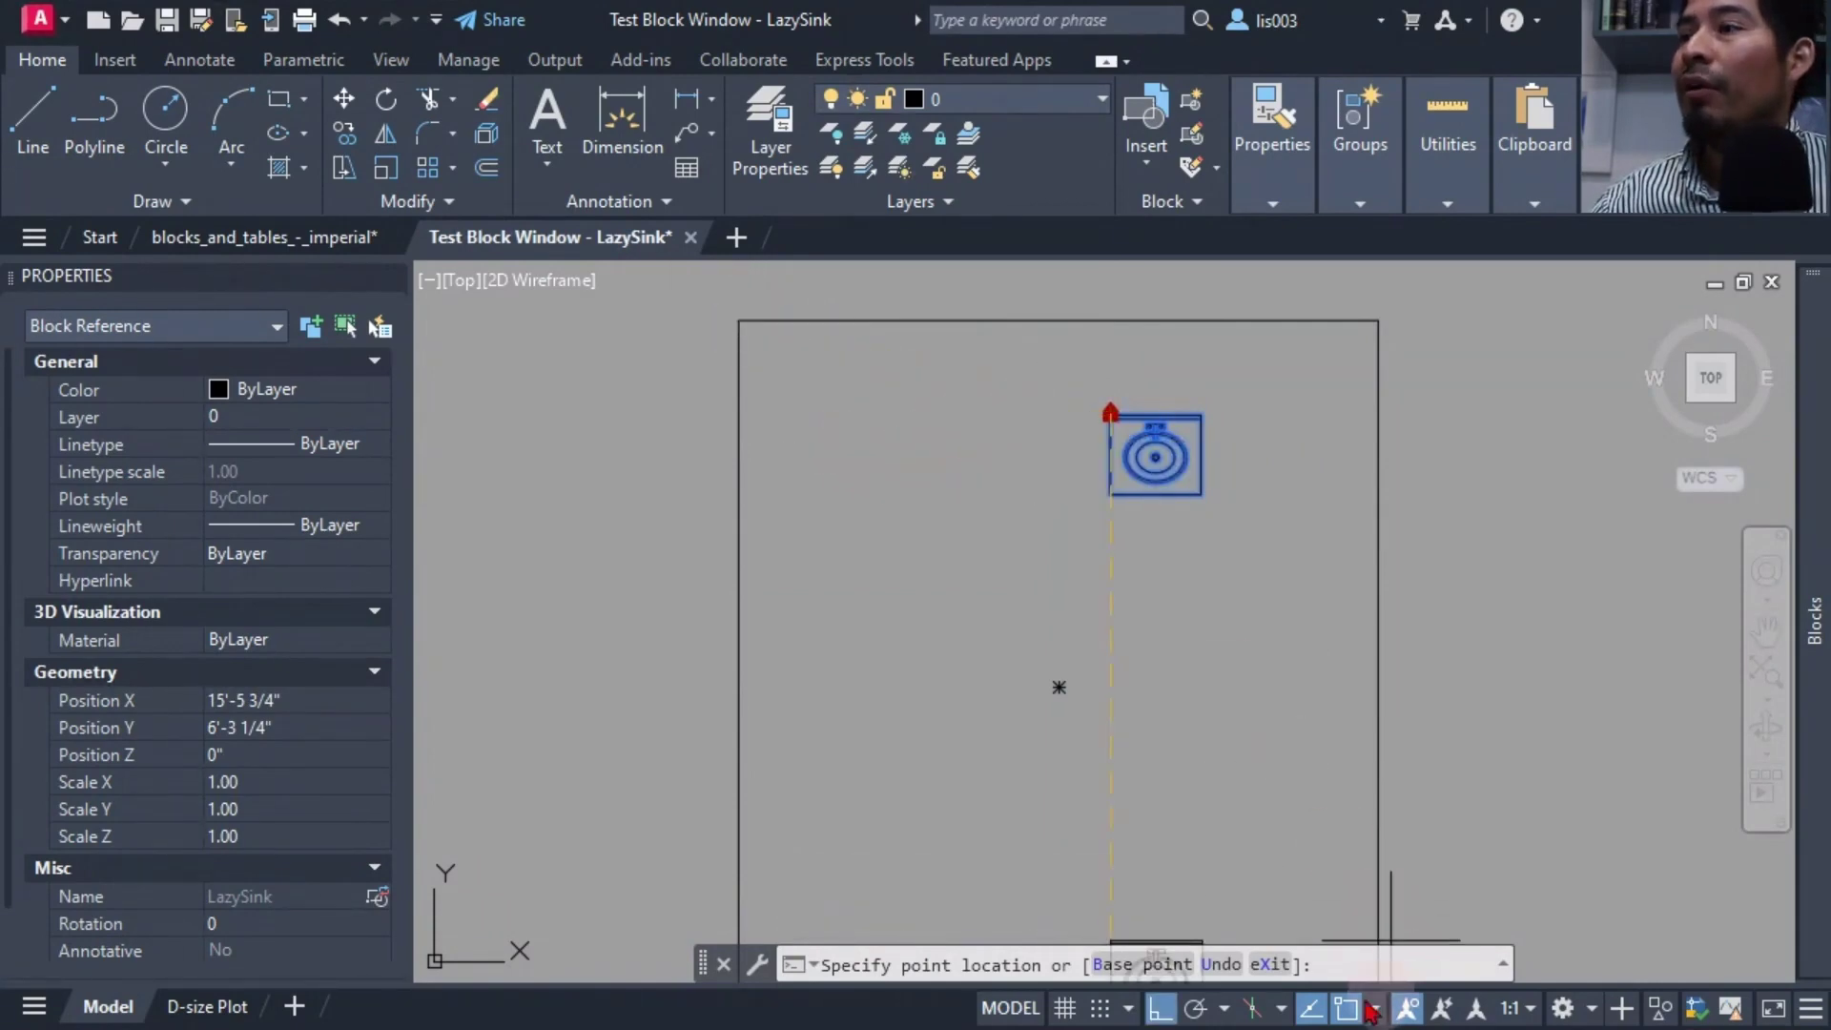
left_click(1159, 1007)
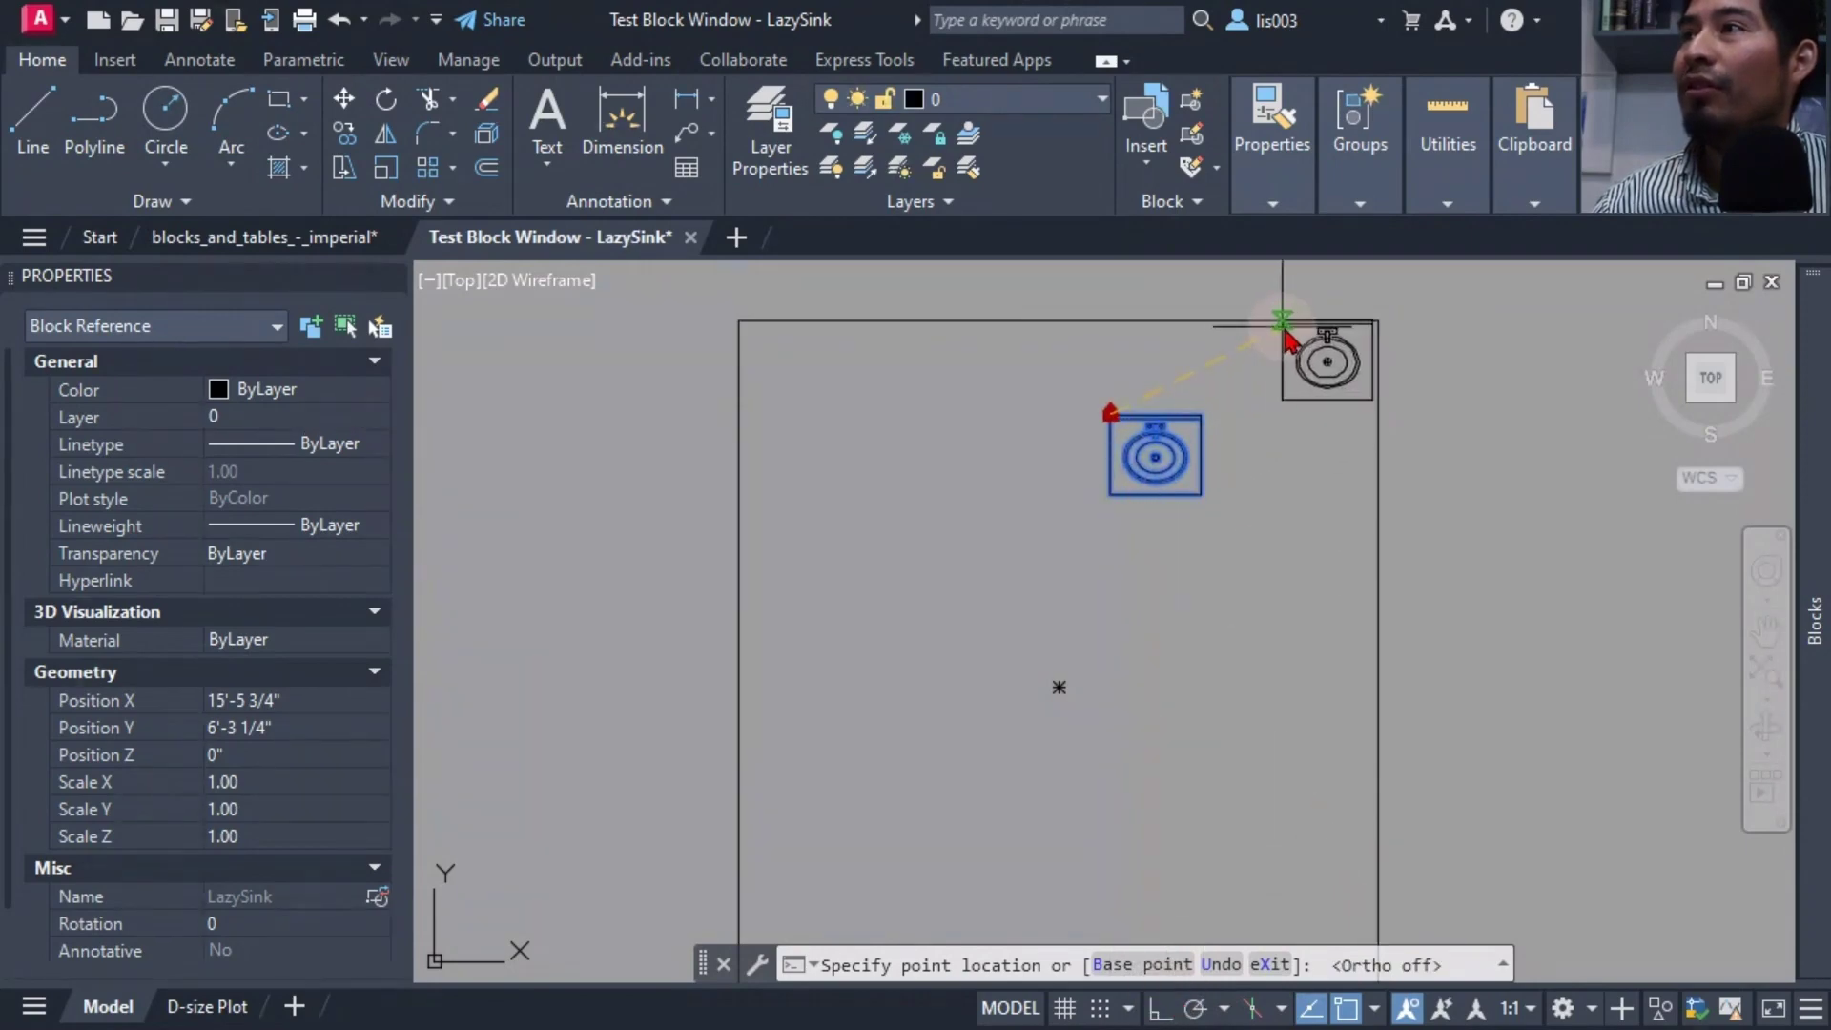
scroll(1268, 360, "down", 1)
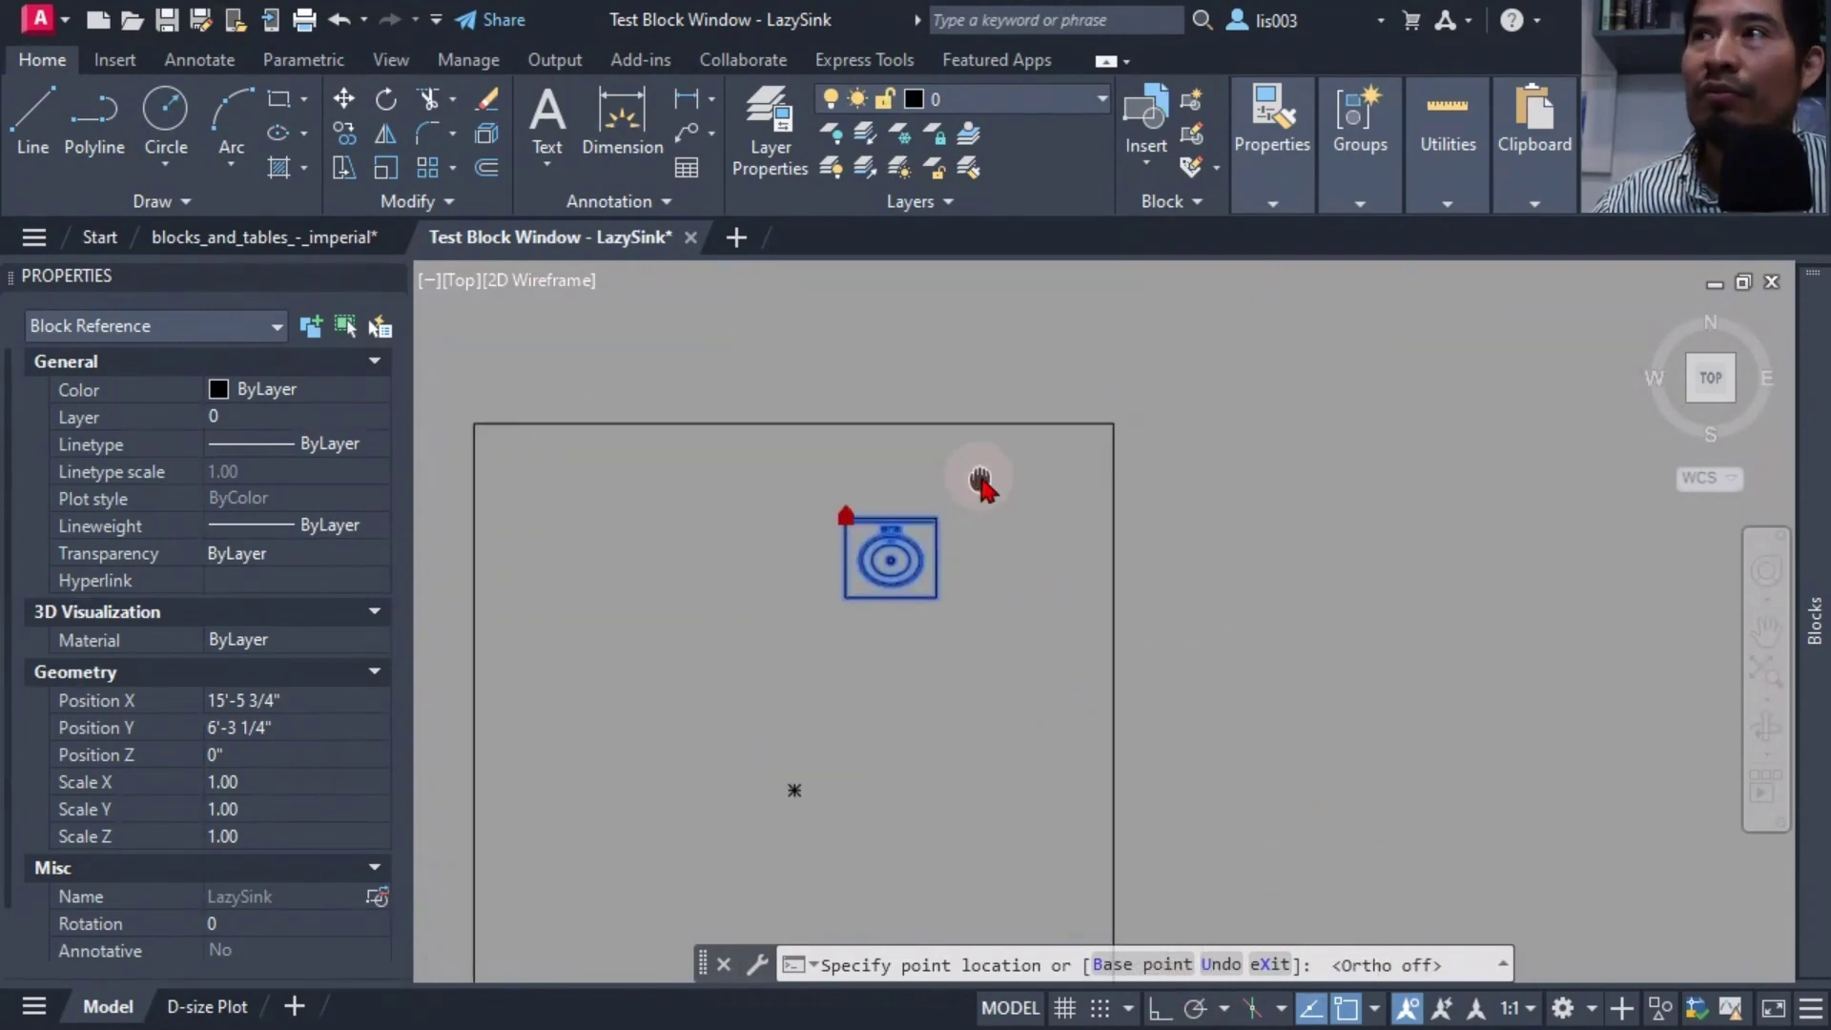
scroll(980, 482, "up", 4)
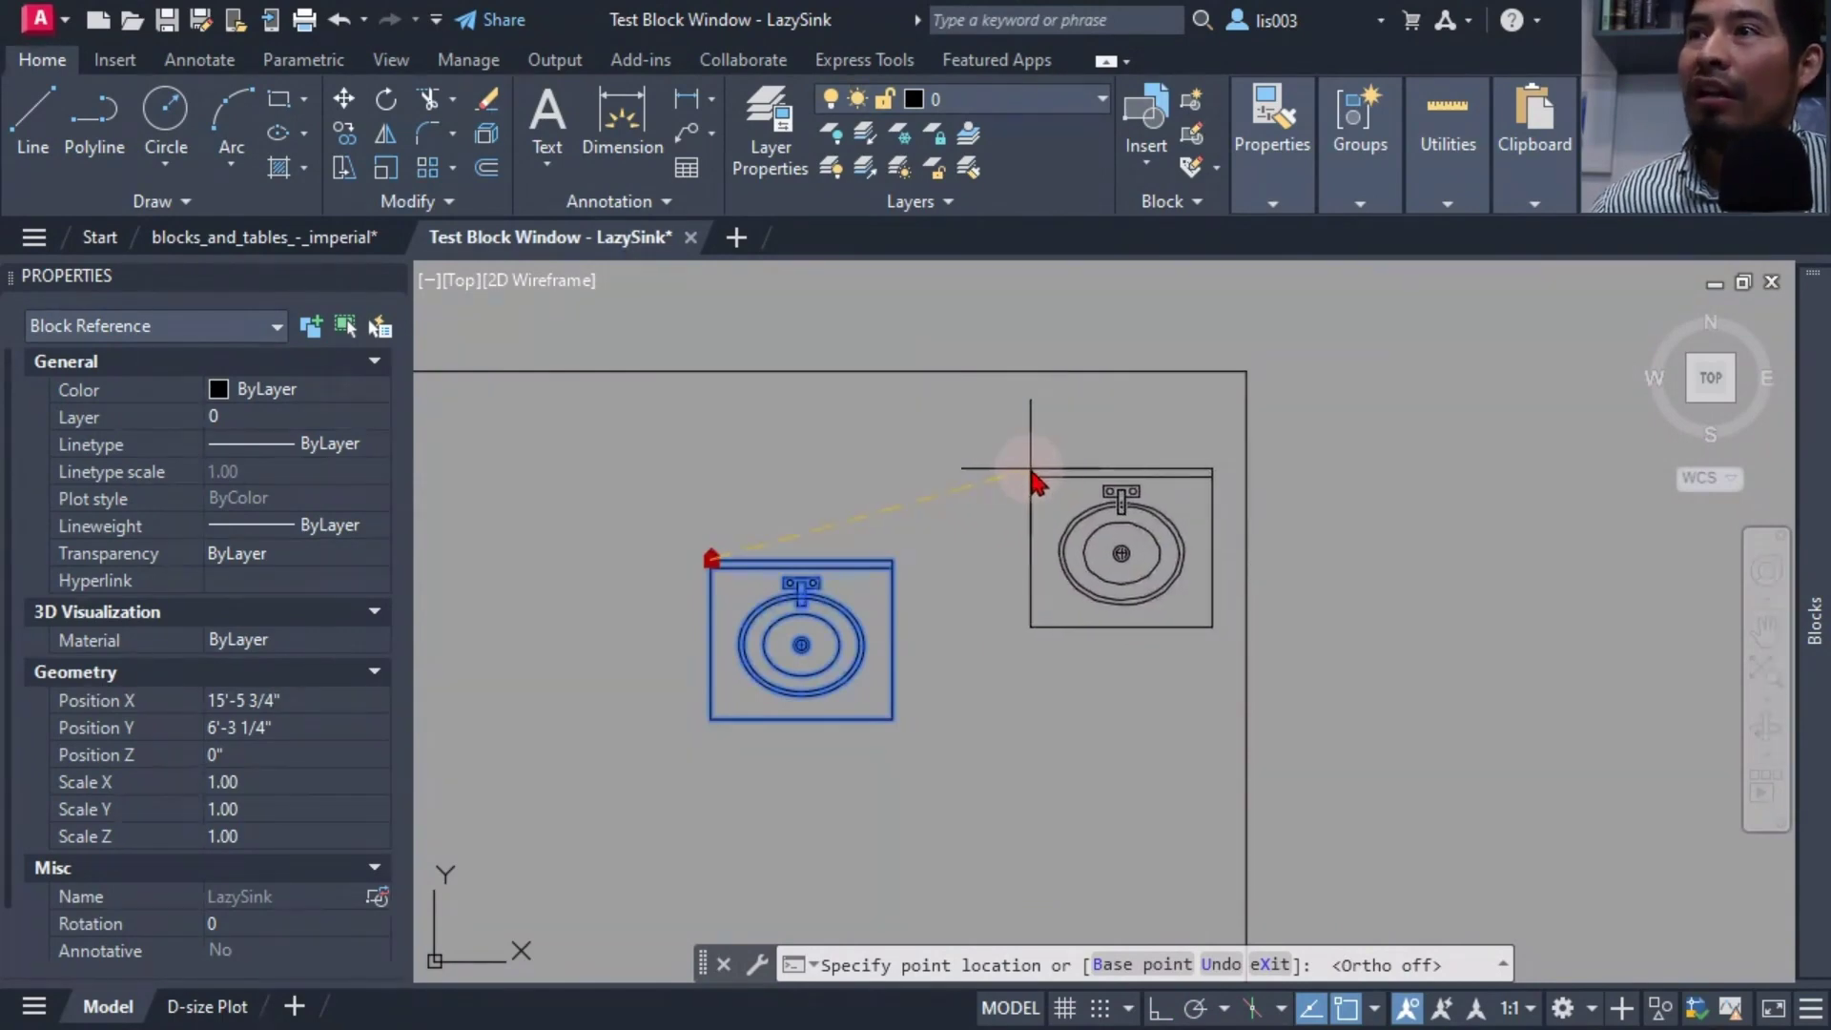
middle_click_drag(1030, 482, 1164, 482)
scroll(1106, 491, "down", 3)
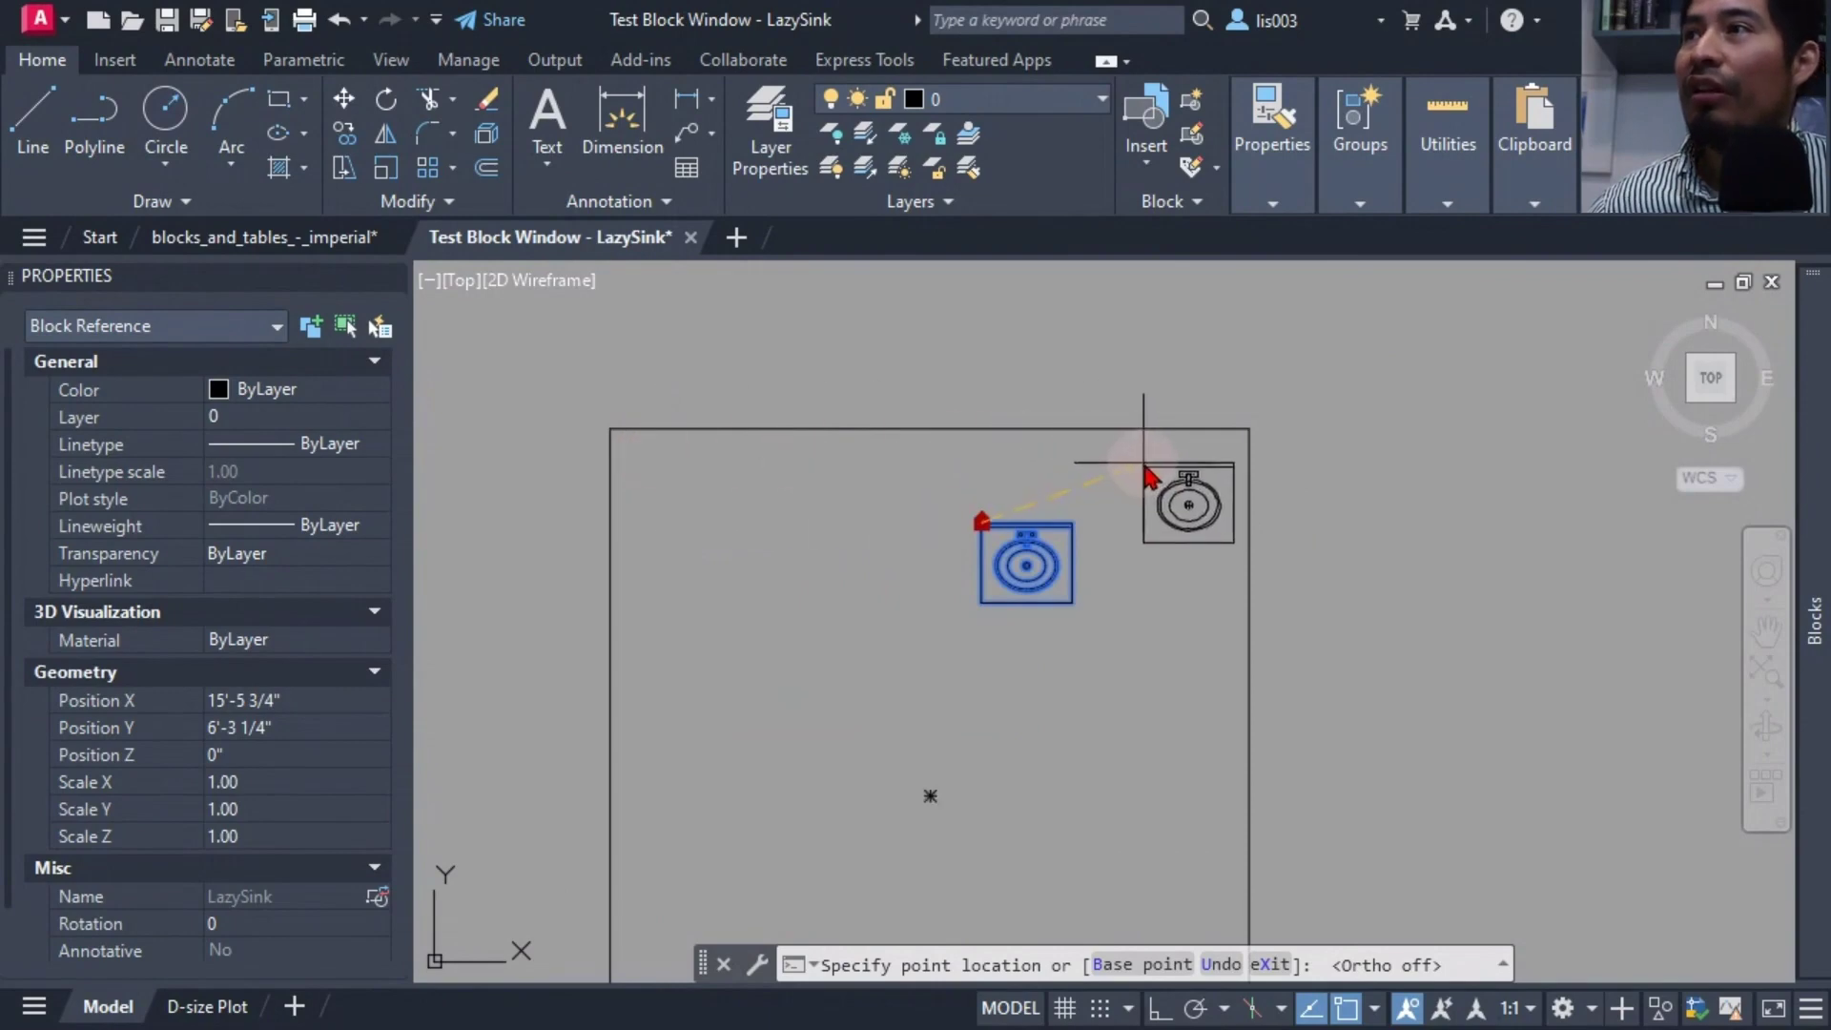
middle_click_drag(1145, 467, 1130, 473)
key("Escape")
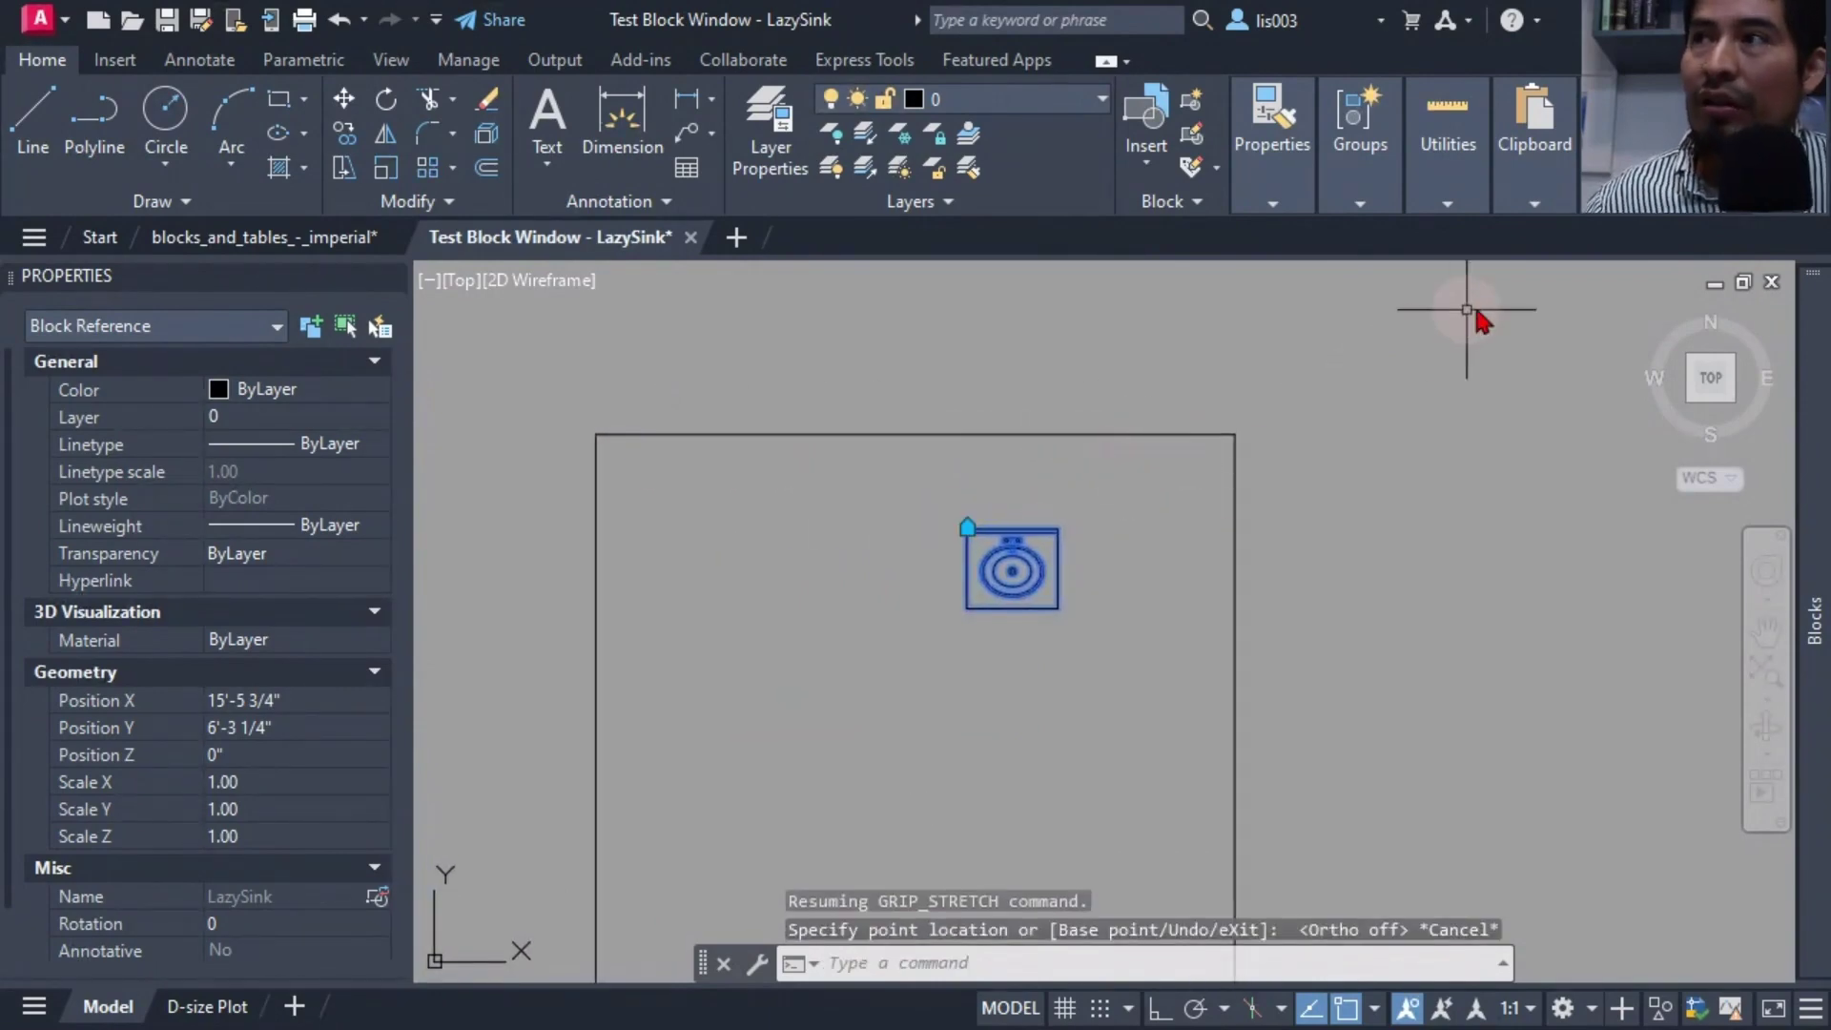
Close the test window and add a second alignment parameter at the counter's upper-right corner, directed horizontally along the top edge
left_click(1696, 292)
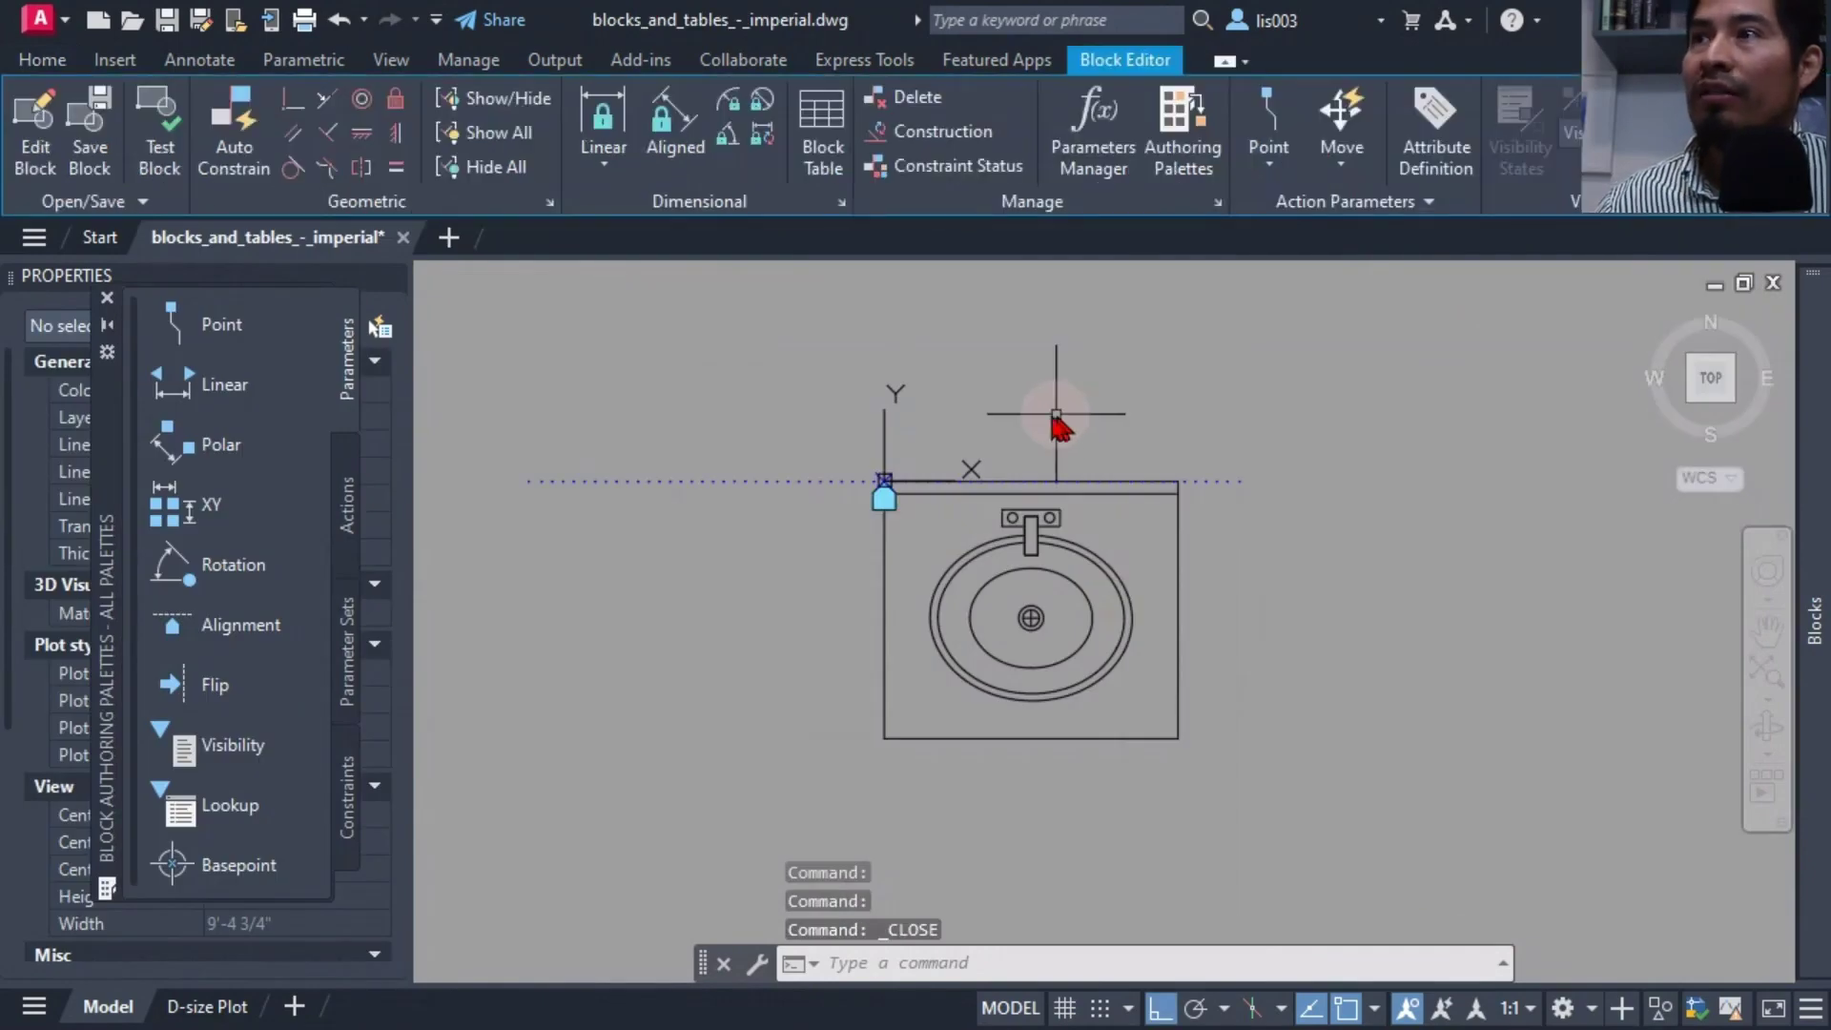
middle_click_drag(1057, 416, 949, 425)
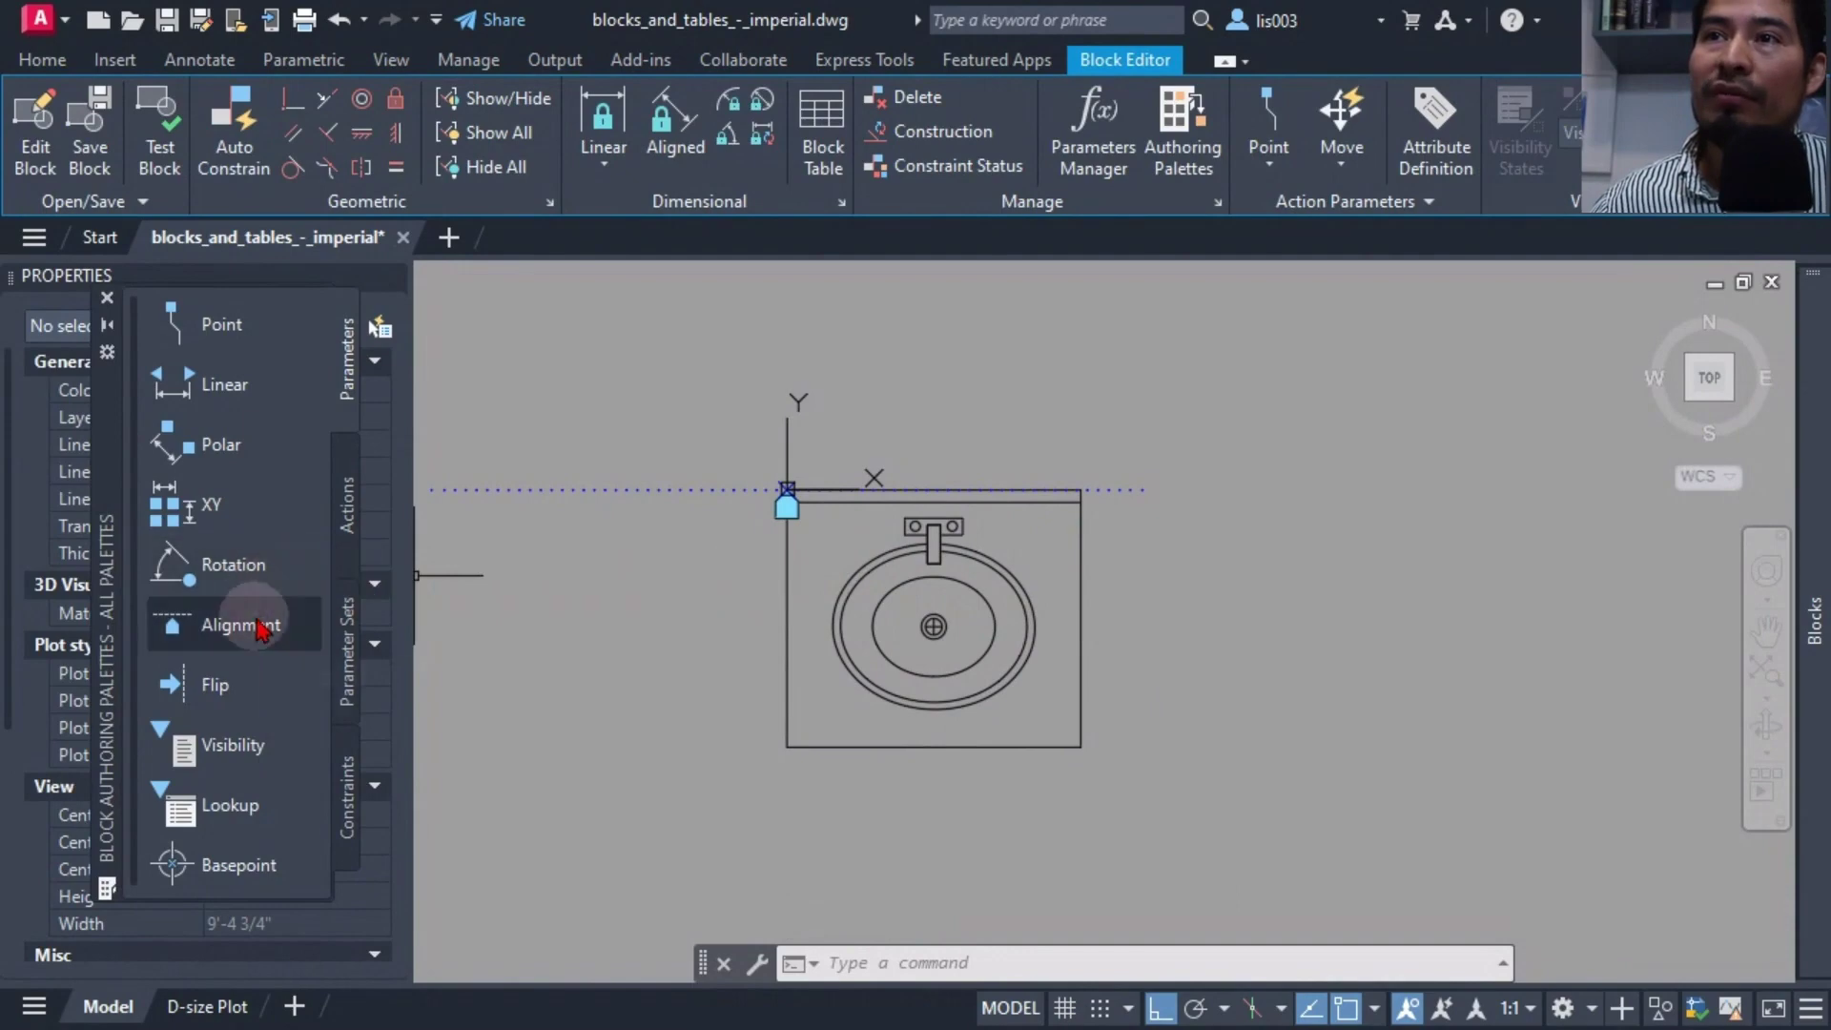
left_click(261, 630)
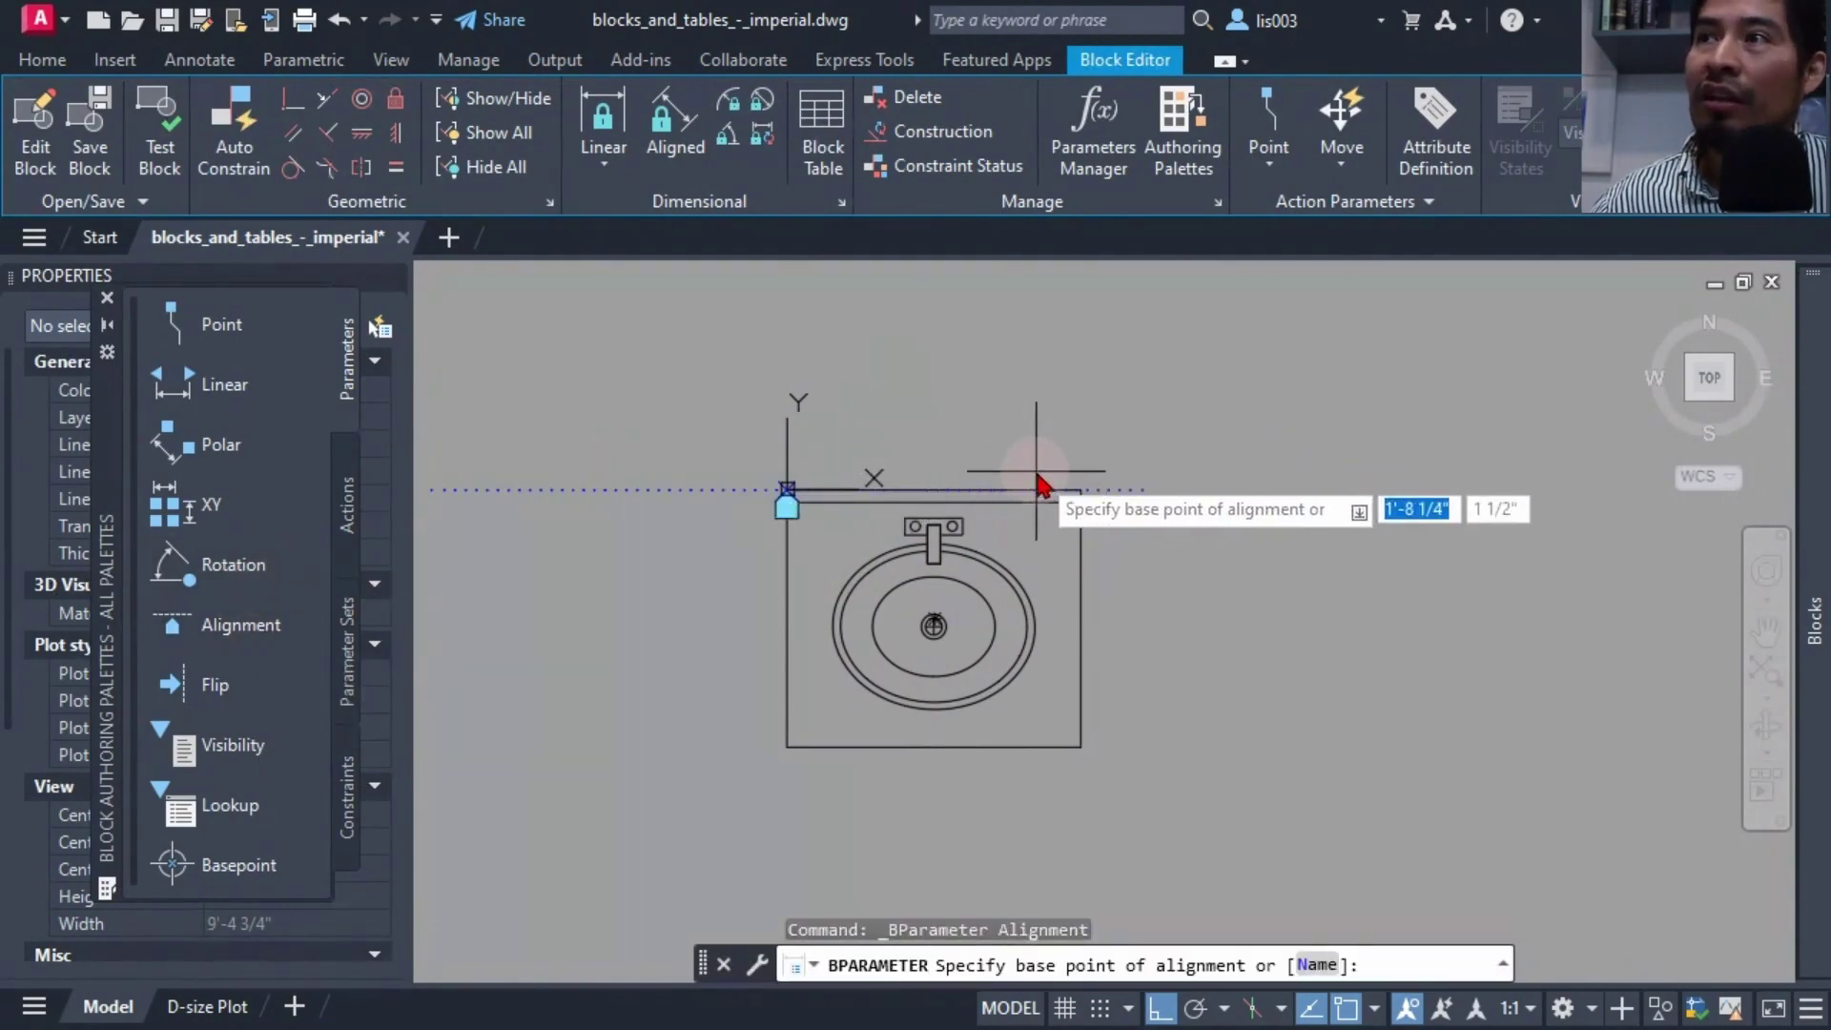
left_click(1082, 490)
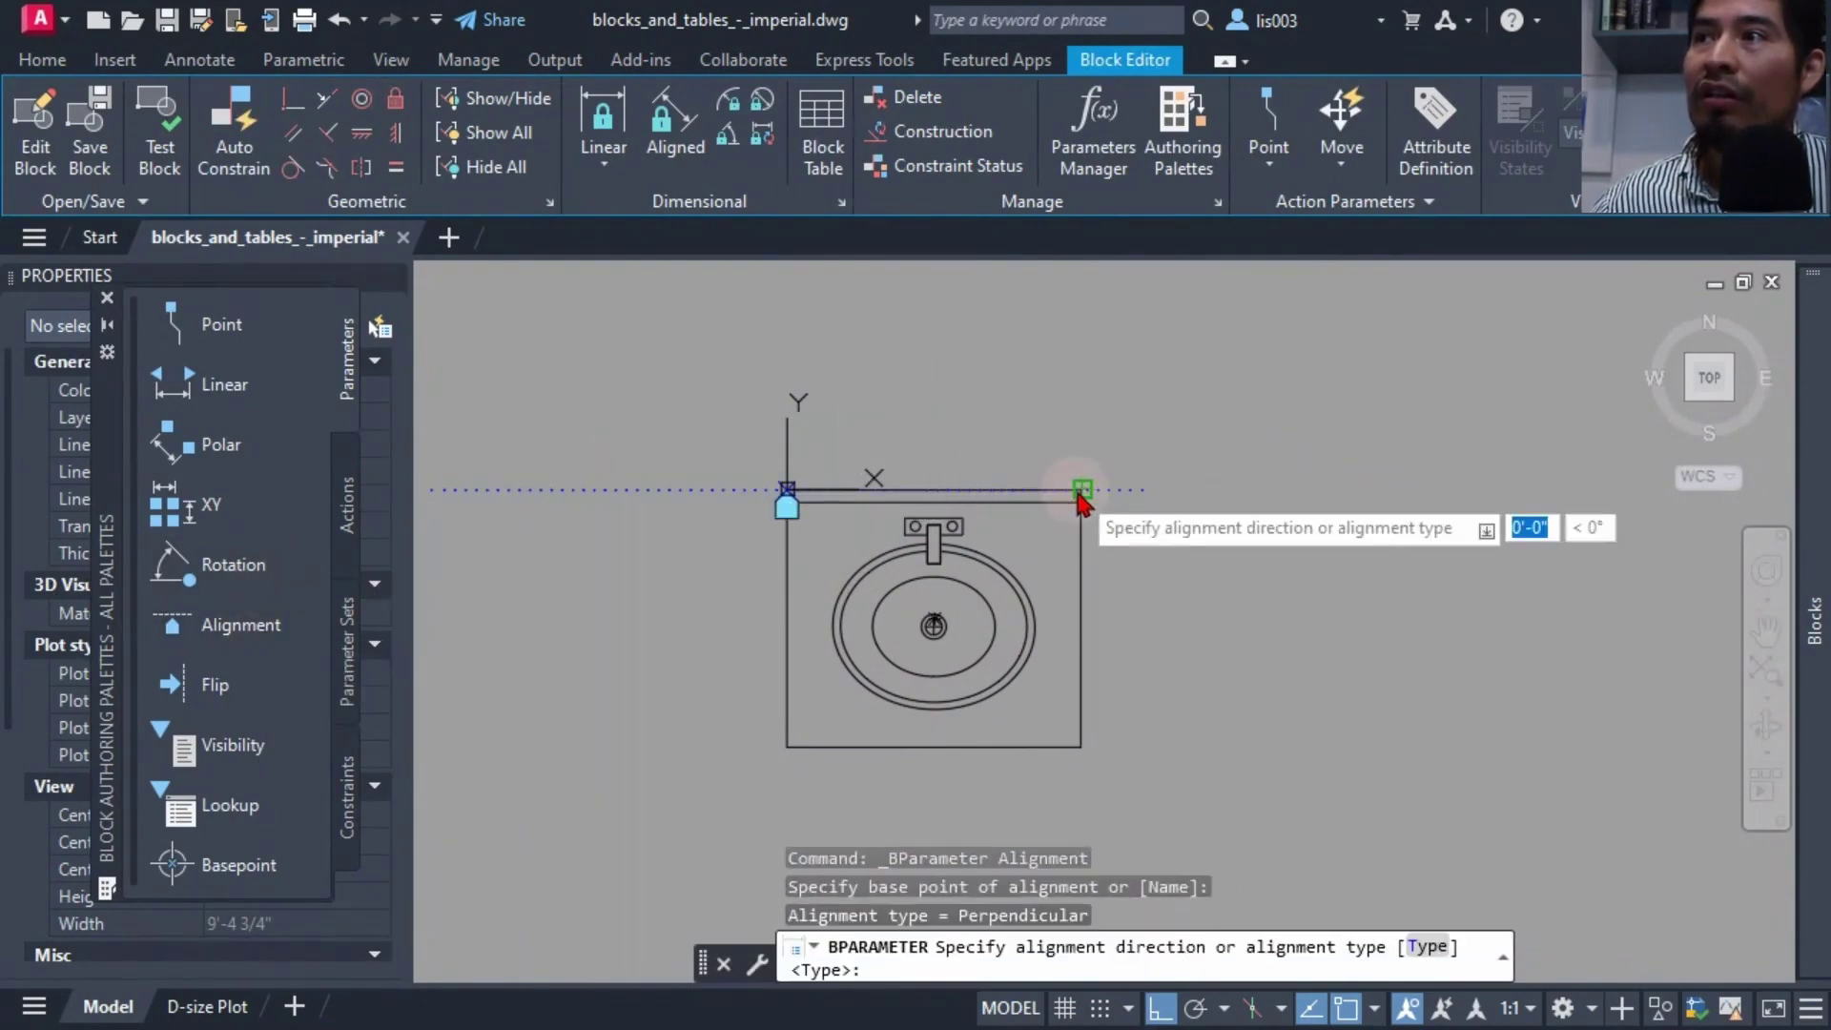
left_click(1254, 487)
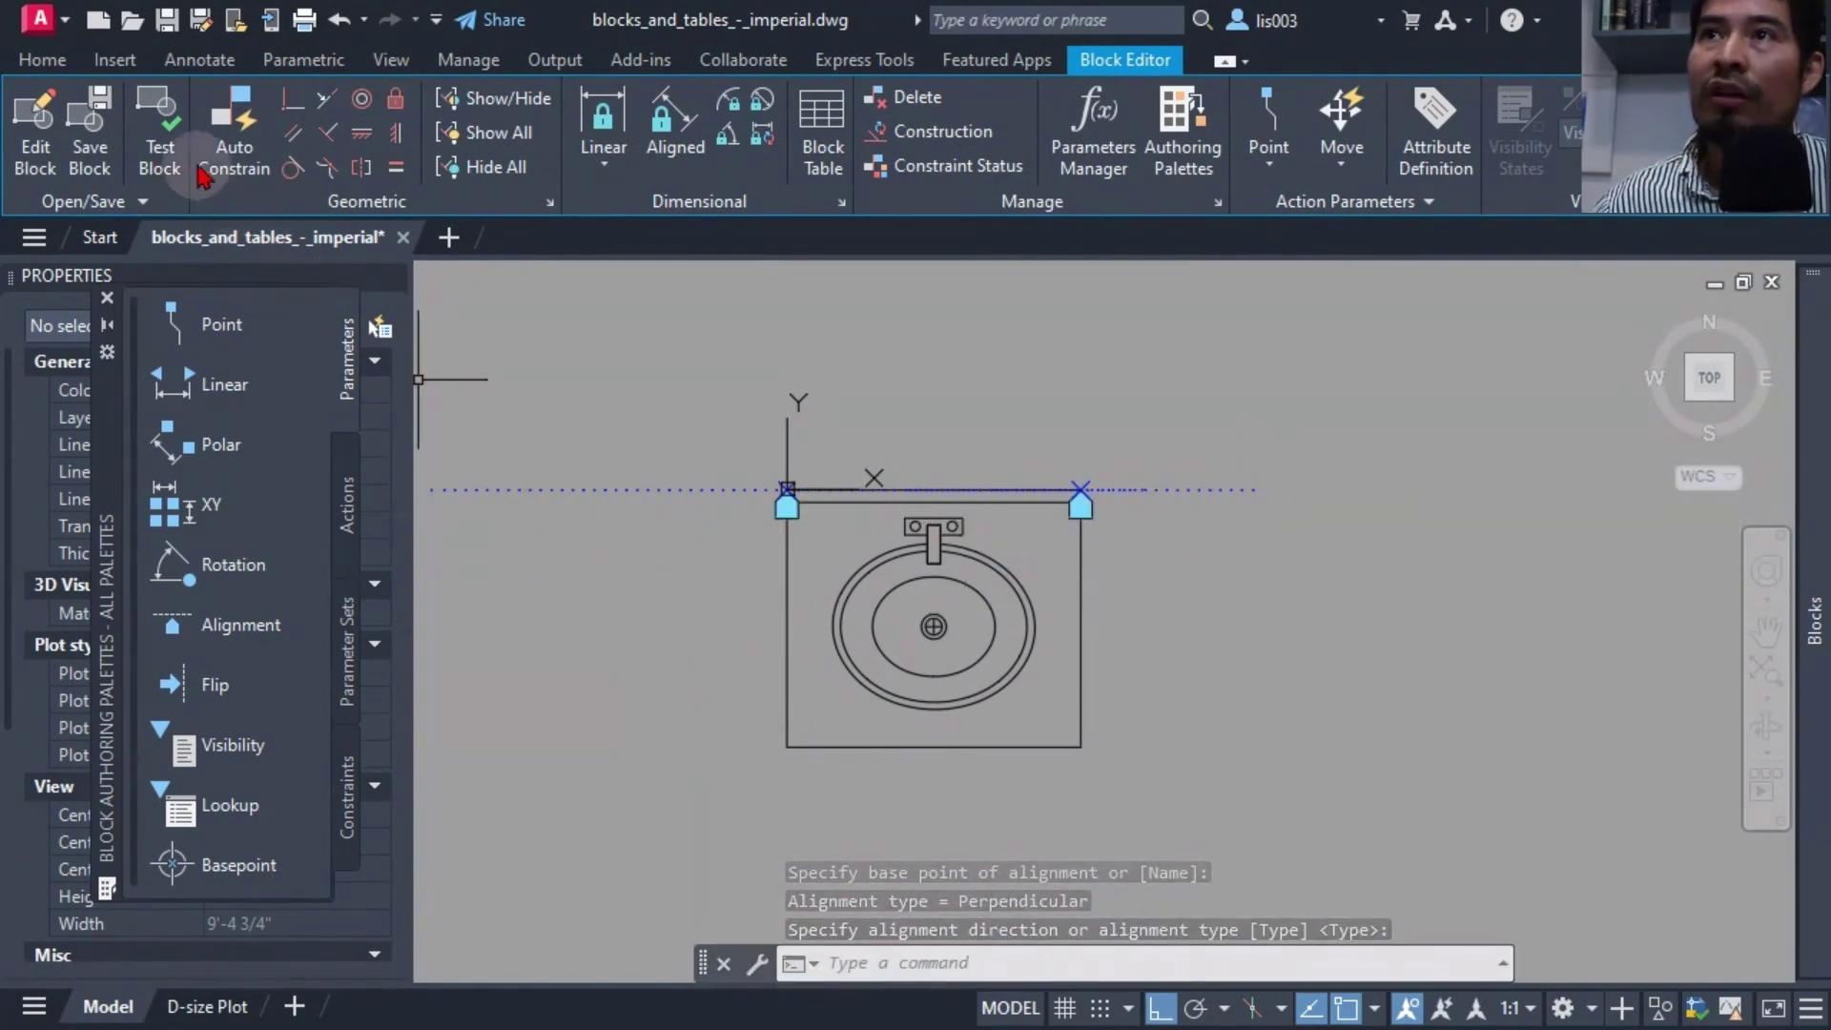
Open the updated LazySink block in a test window and draw a room rectangle to the left of the sink
left_click(160, 153)
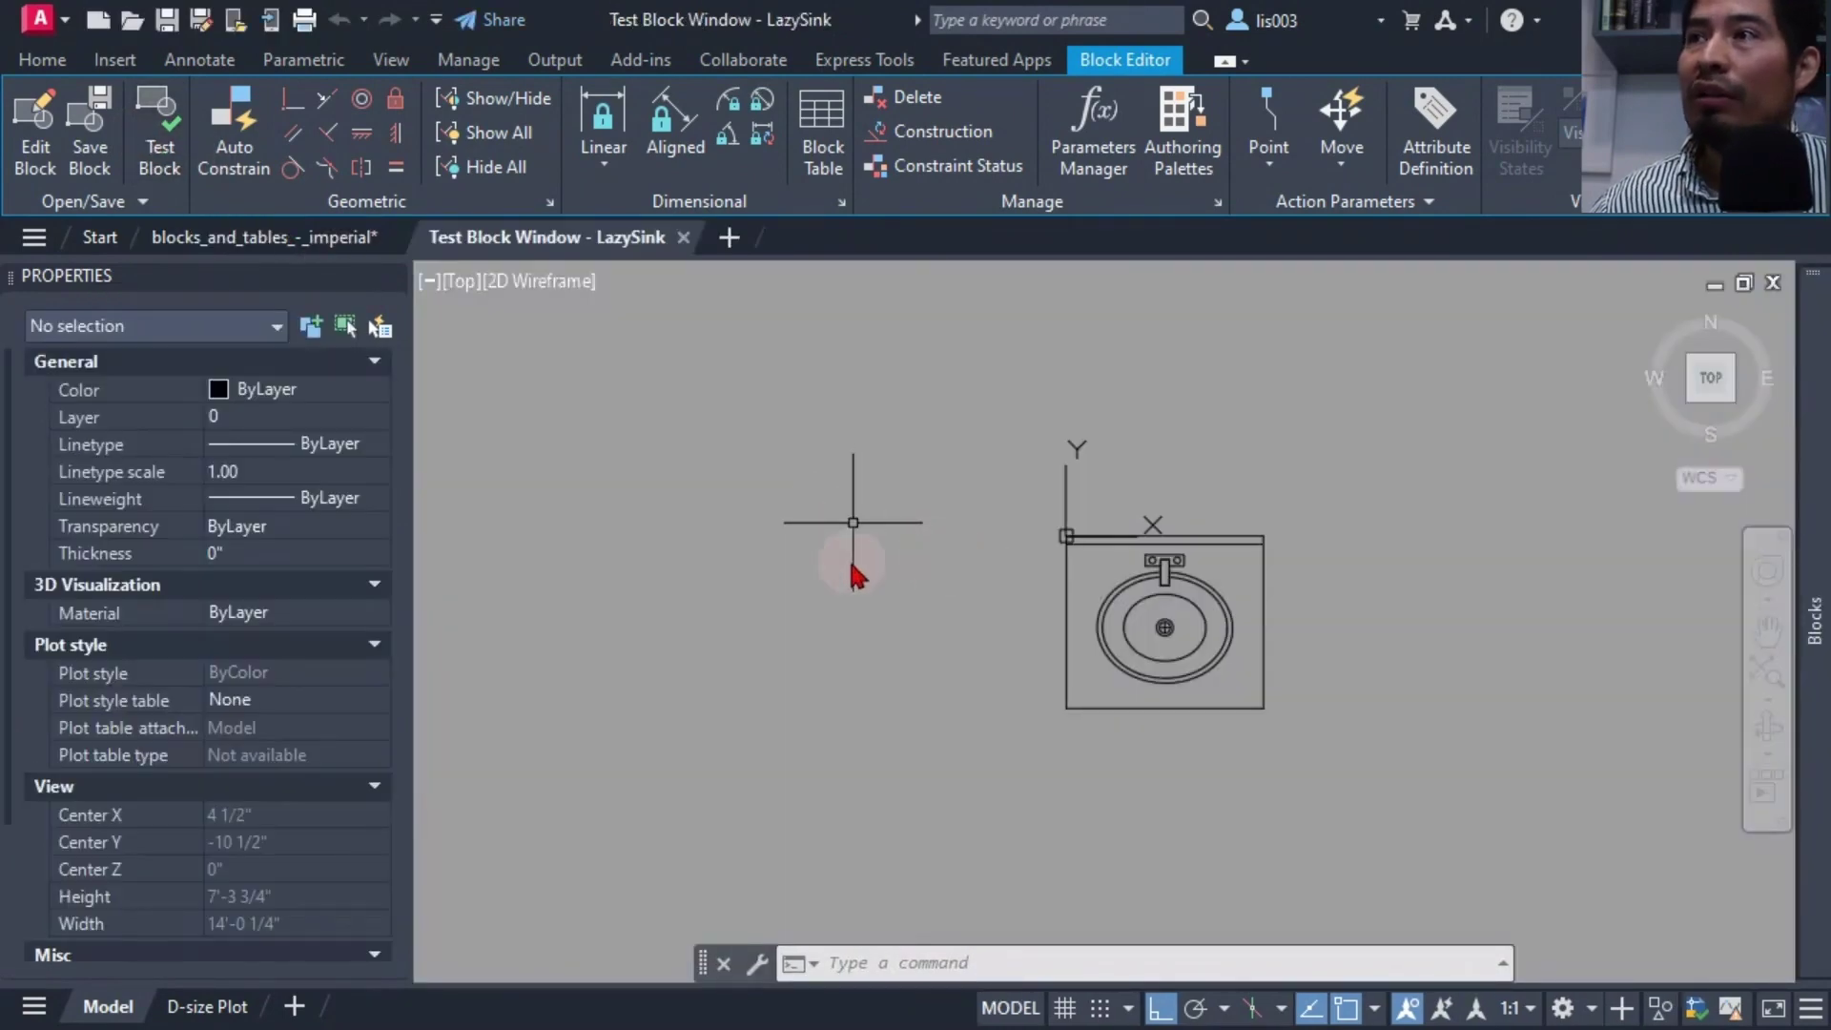
scroll(583, 515, "down", 2)
type("REC")
key("Return")
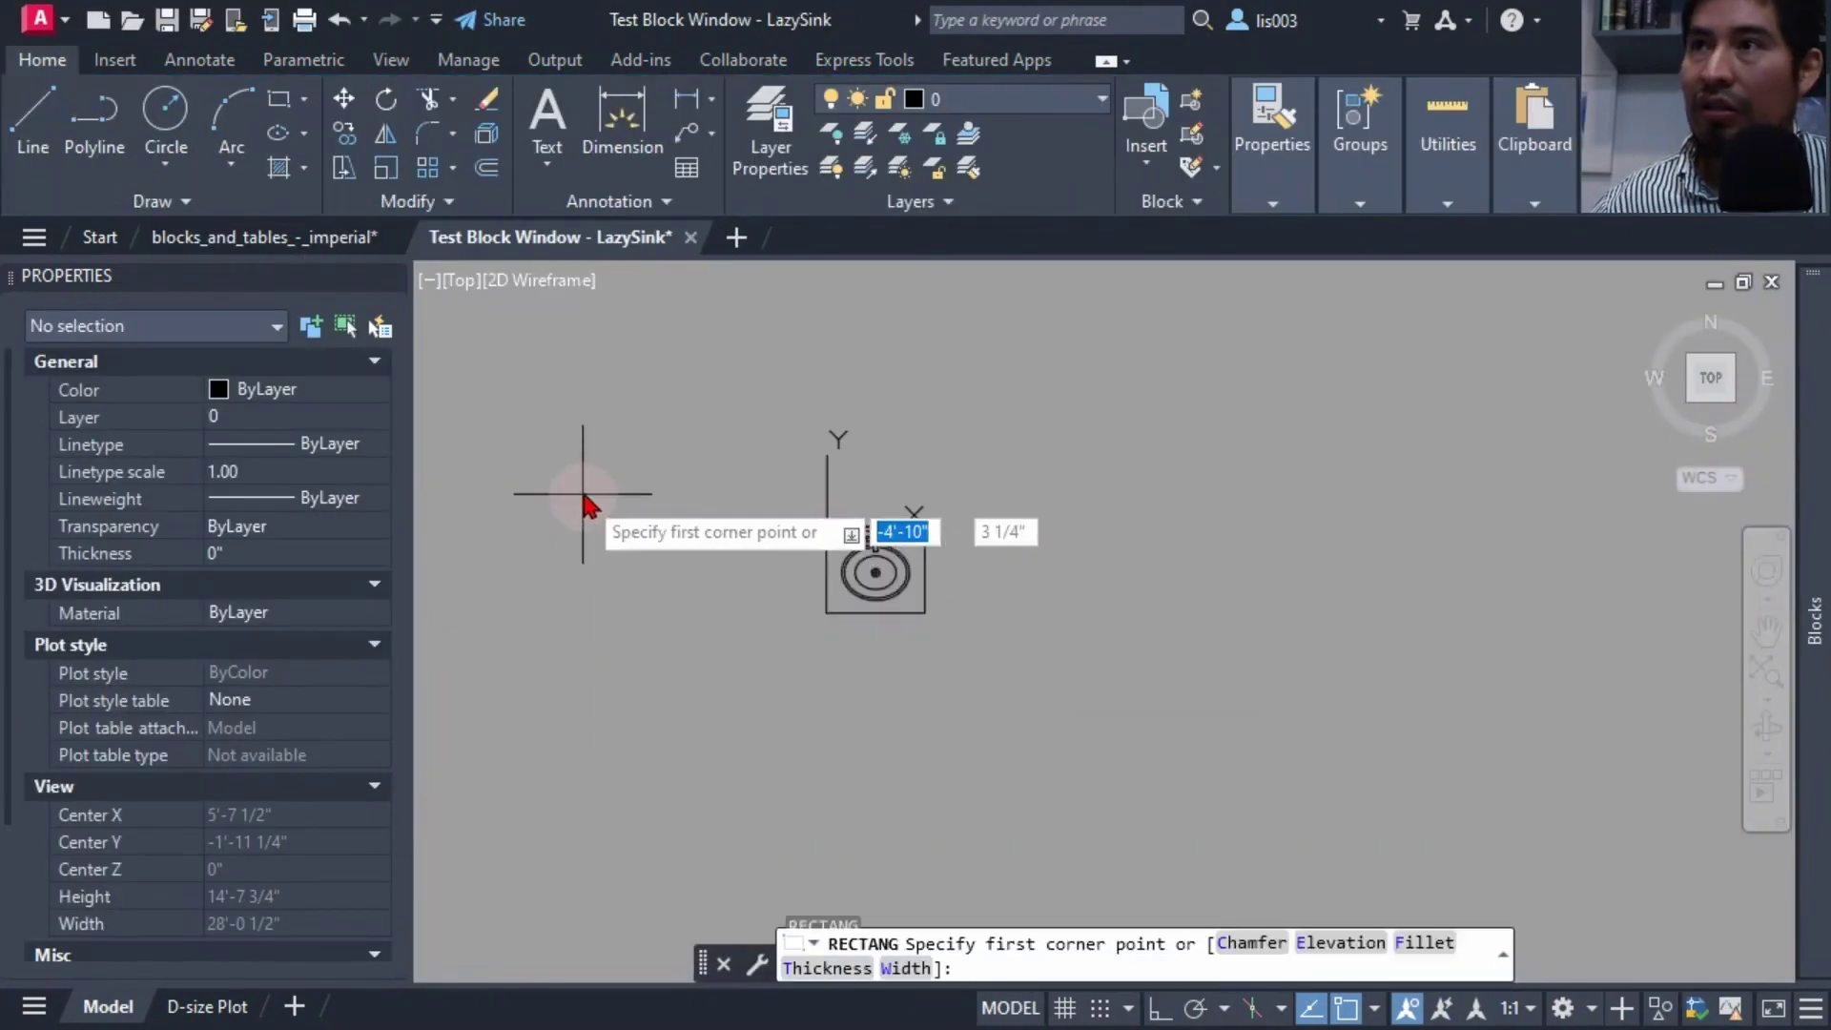
scroll(892, 477, "down", 3)
left_click(671, 495)
left_click(972, 715)
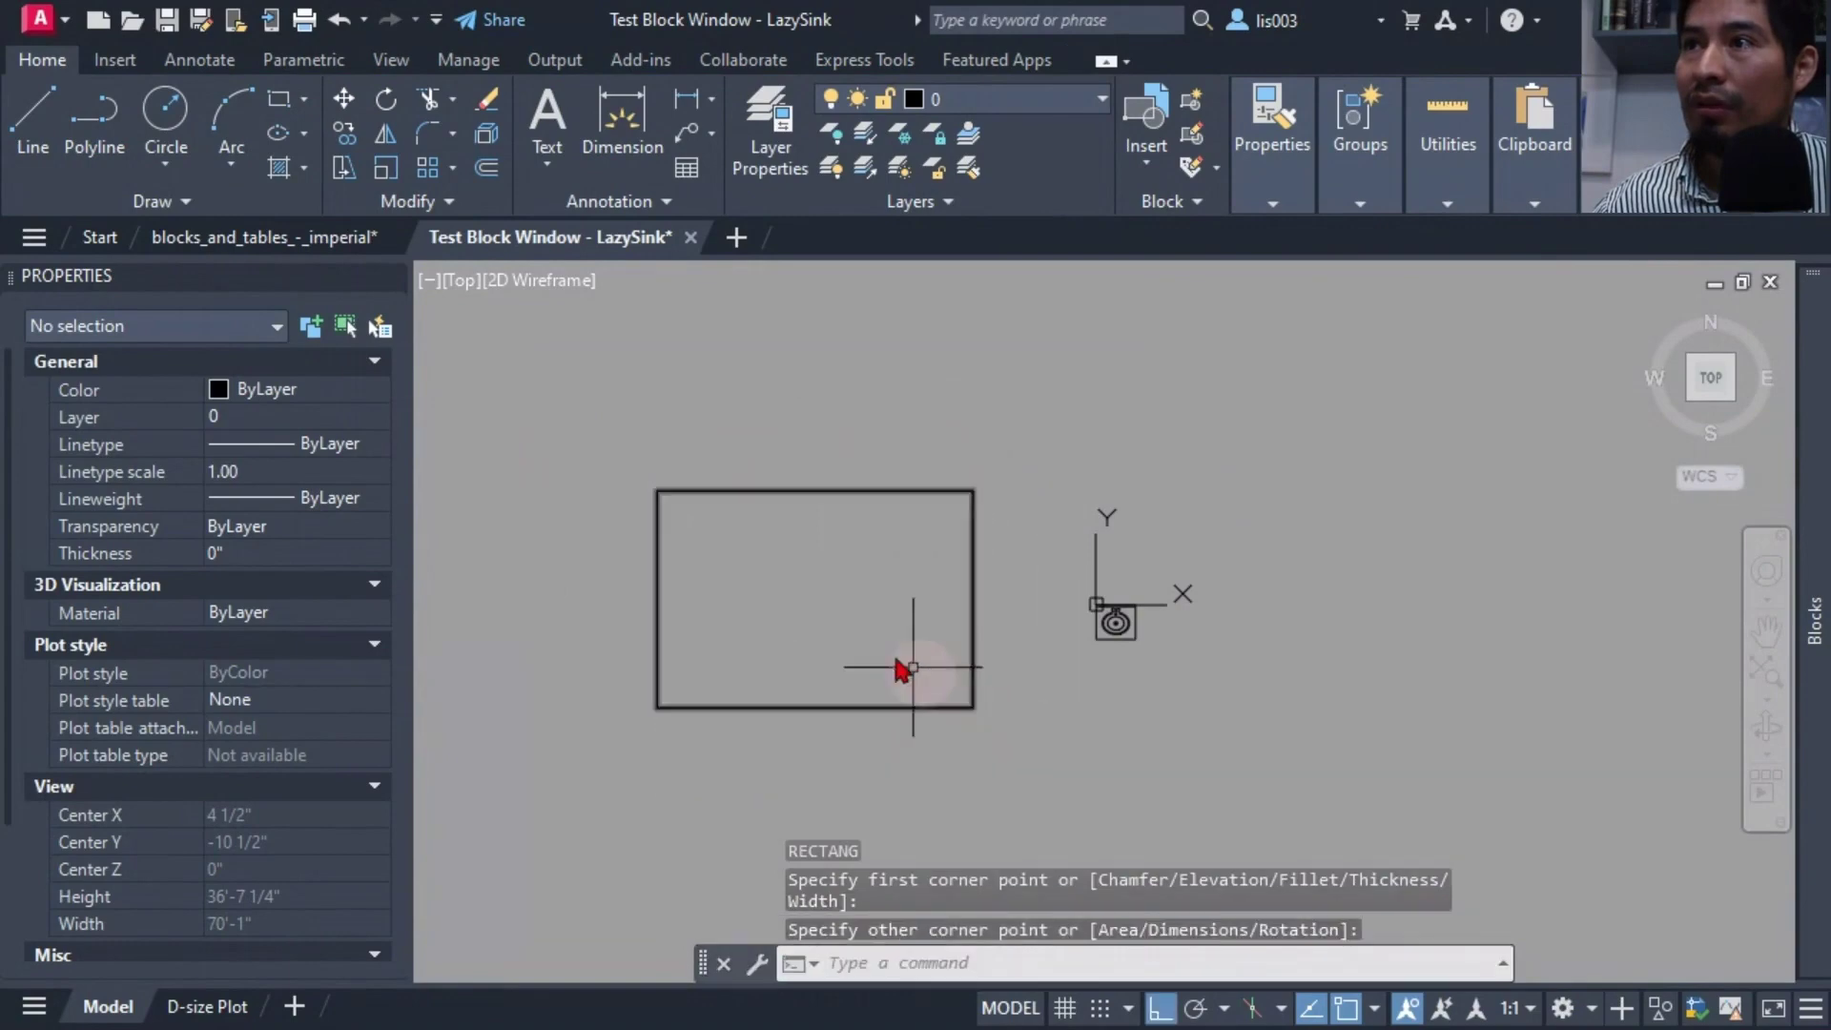
scroll(763, 584, "down", 1)
Insert another LazySink by its upper-right alignment point at the rectangle's upper-right corner, and close the test window
left_click(1814, 620)
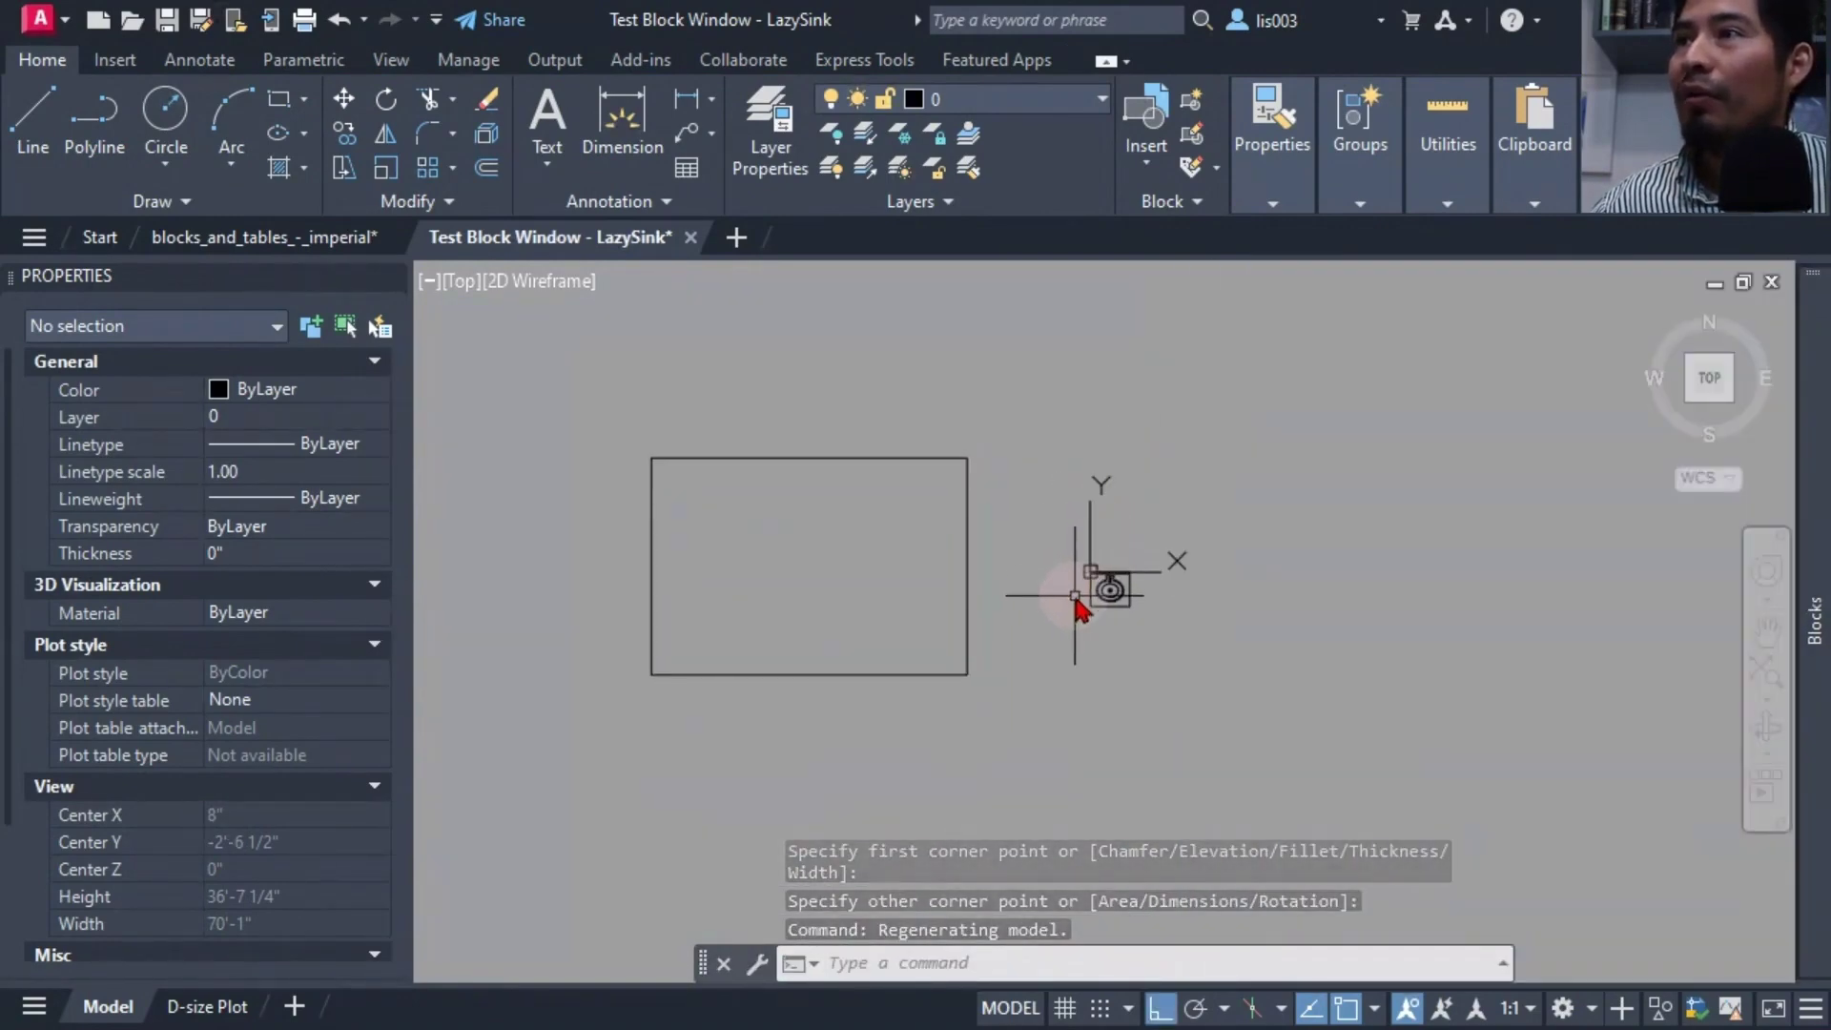
mouse_move(1807, 457)
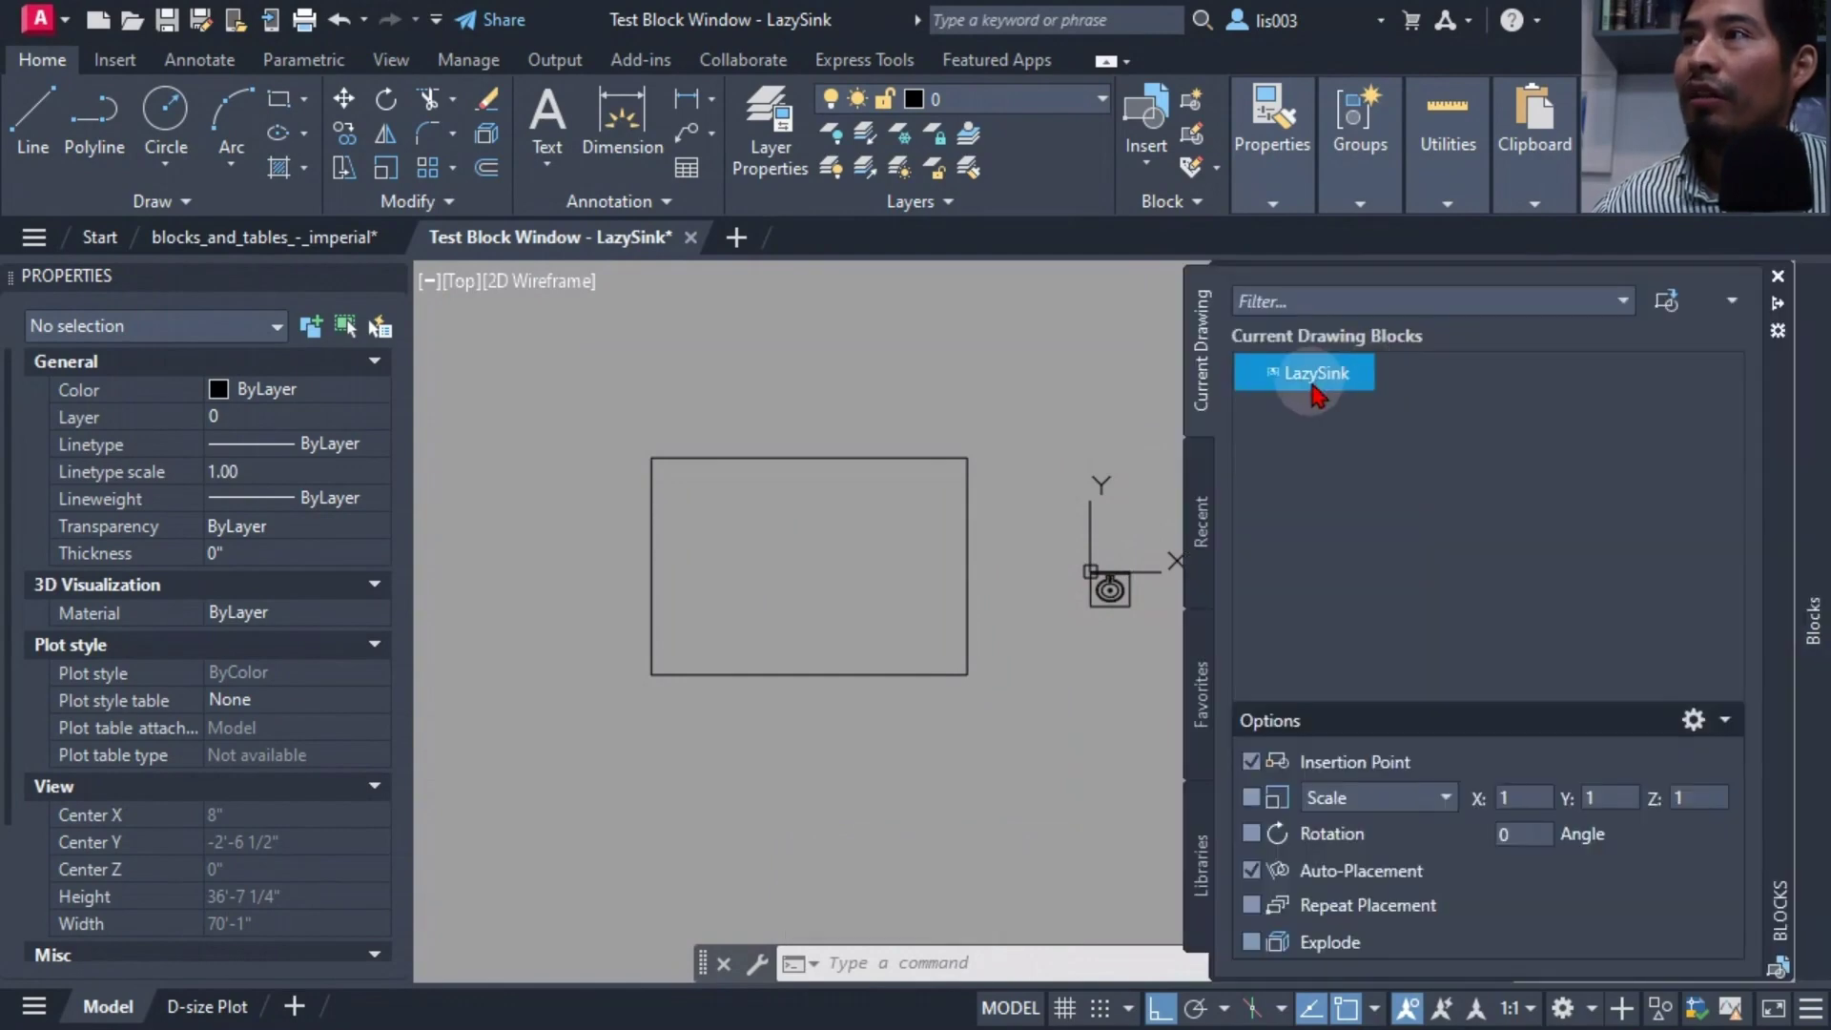
mouse_move(1316, 393)
left_click_drag(1316, 393, 1092, 444)
scroll(715, 524, "up", 3)
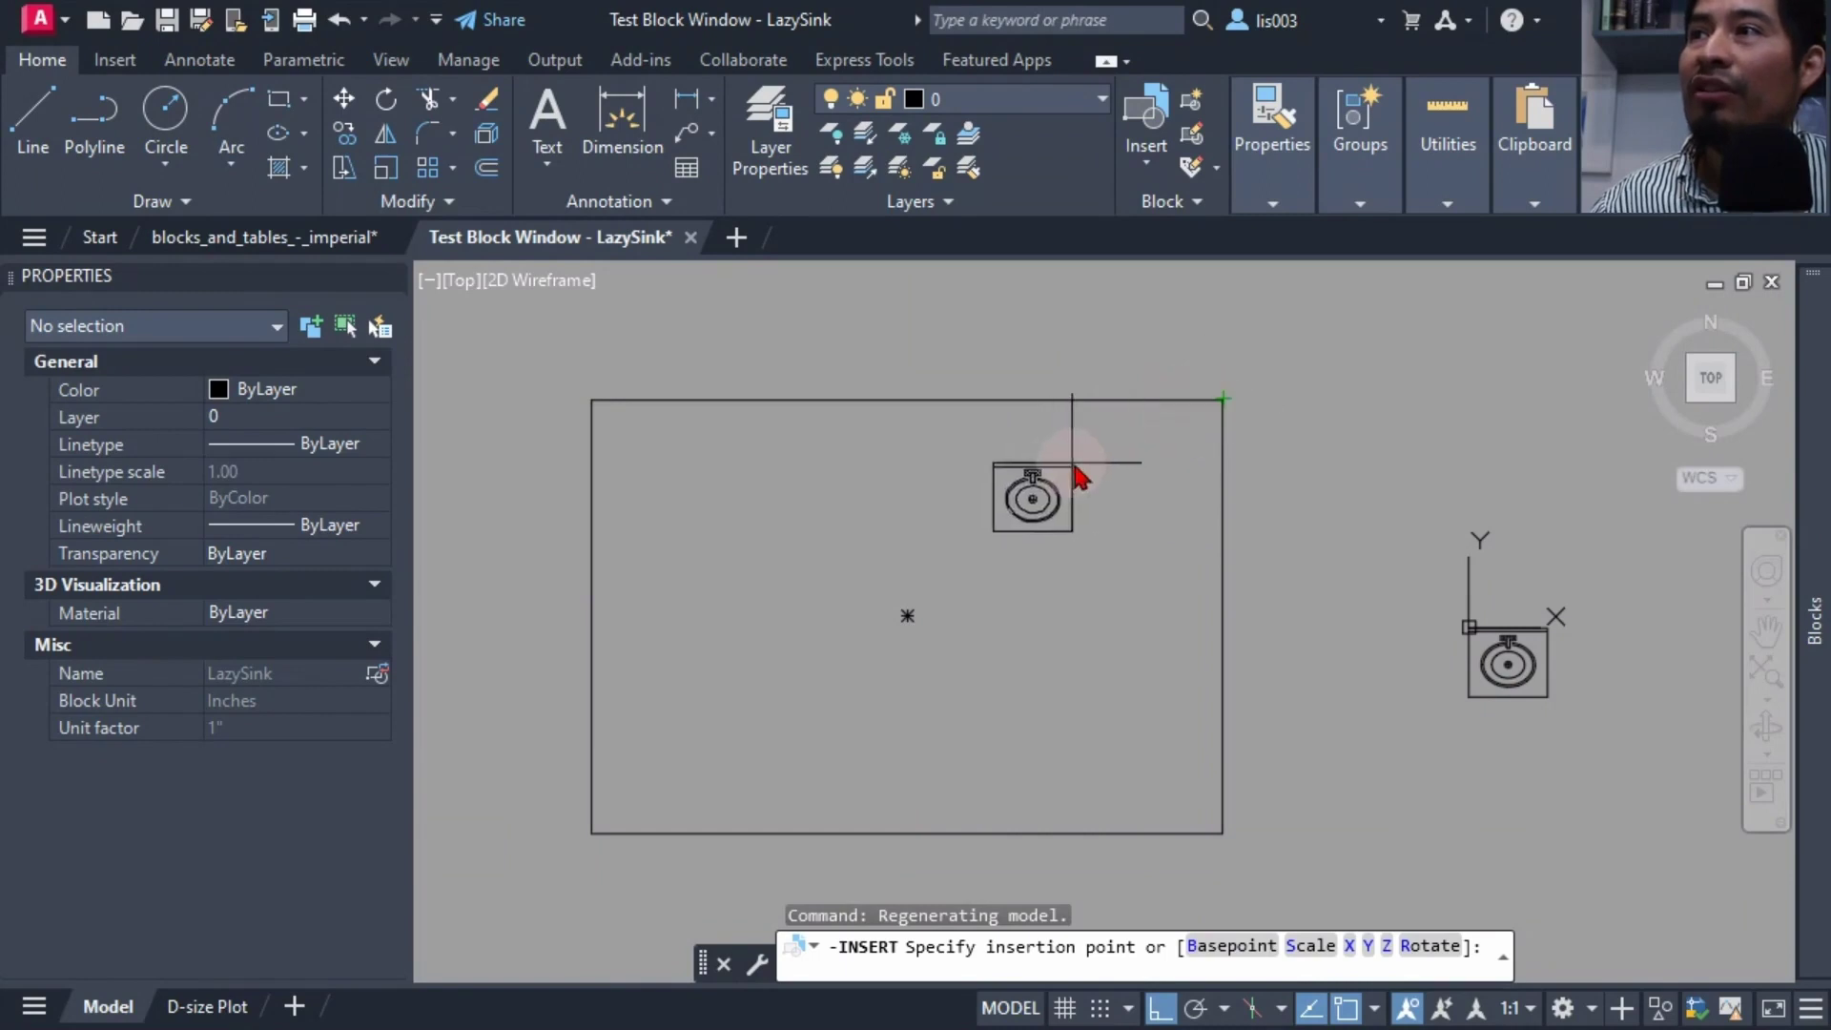
left_click(1223, 401)
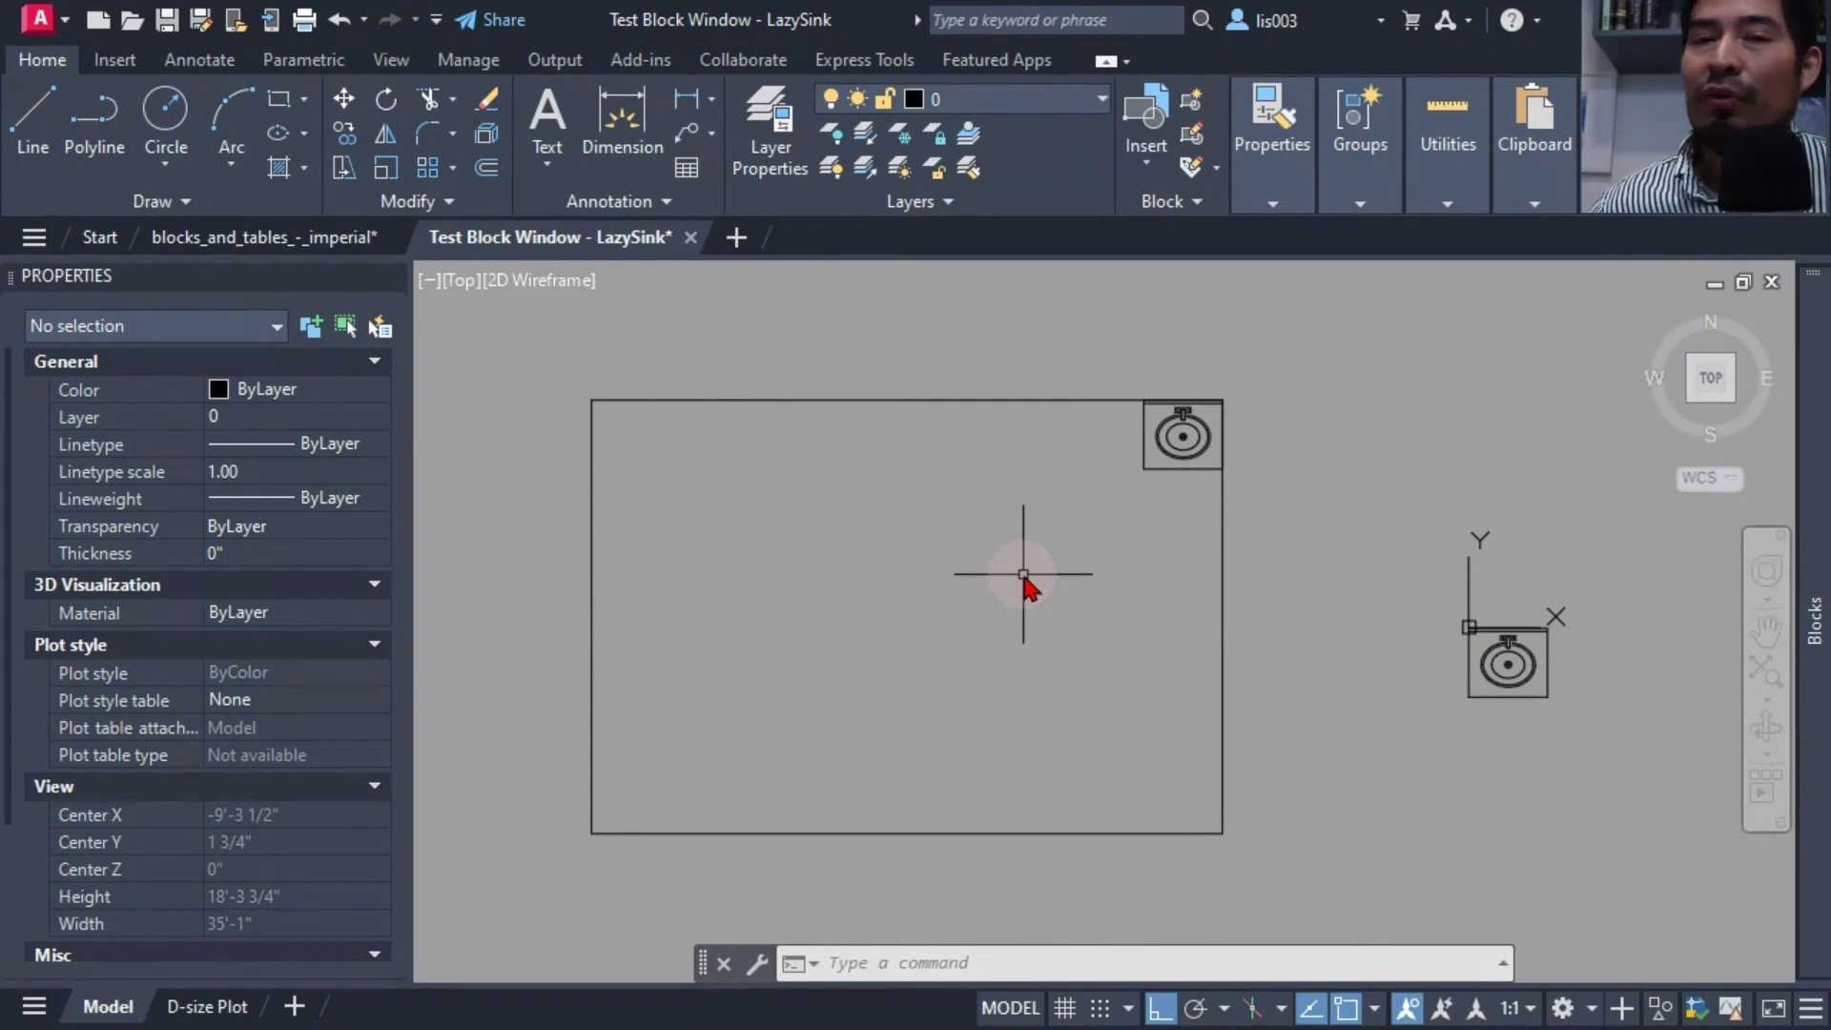
left_click(690, 238)
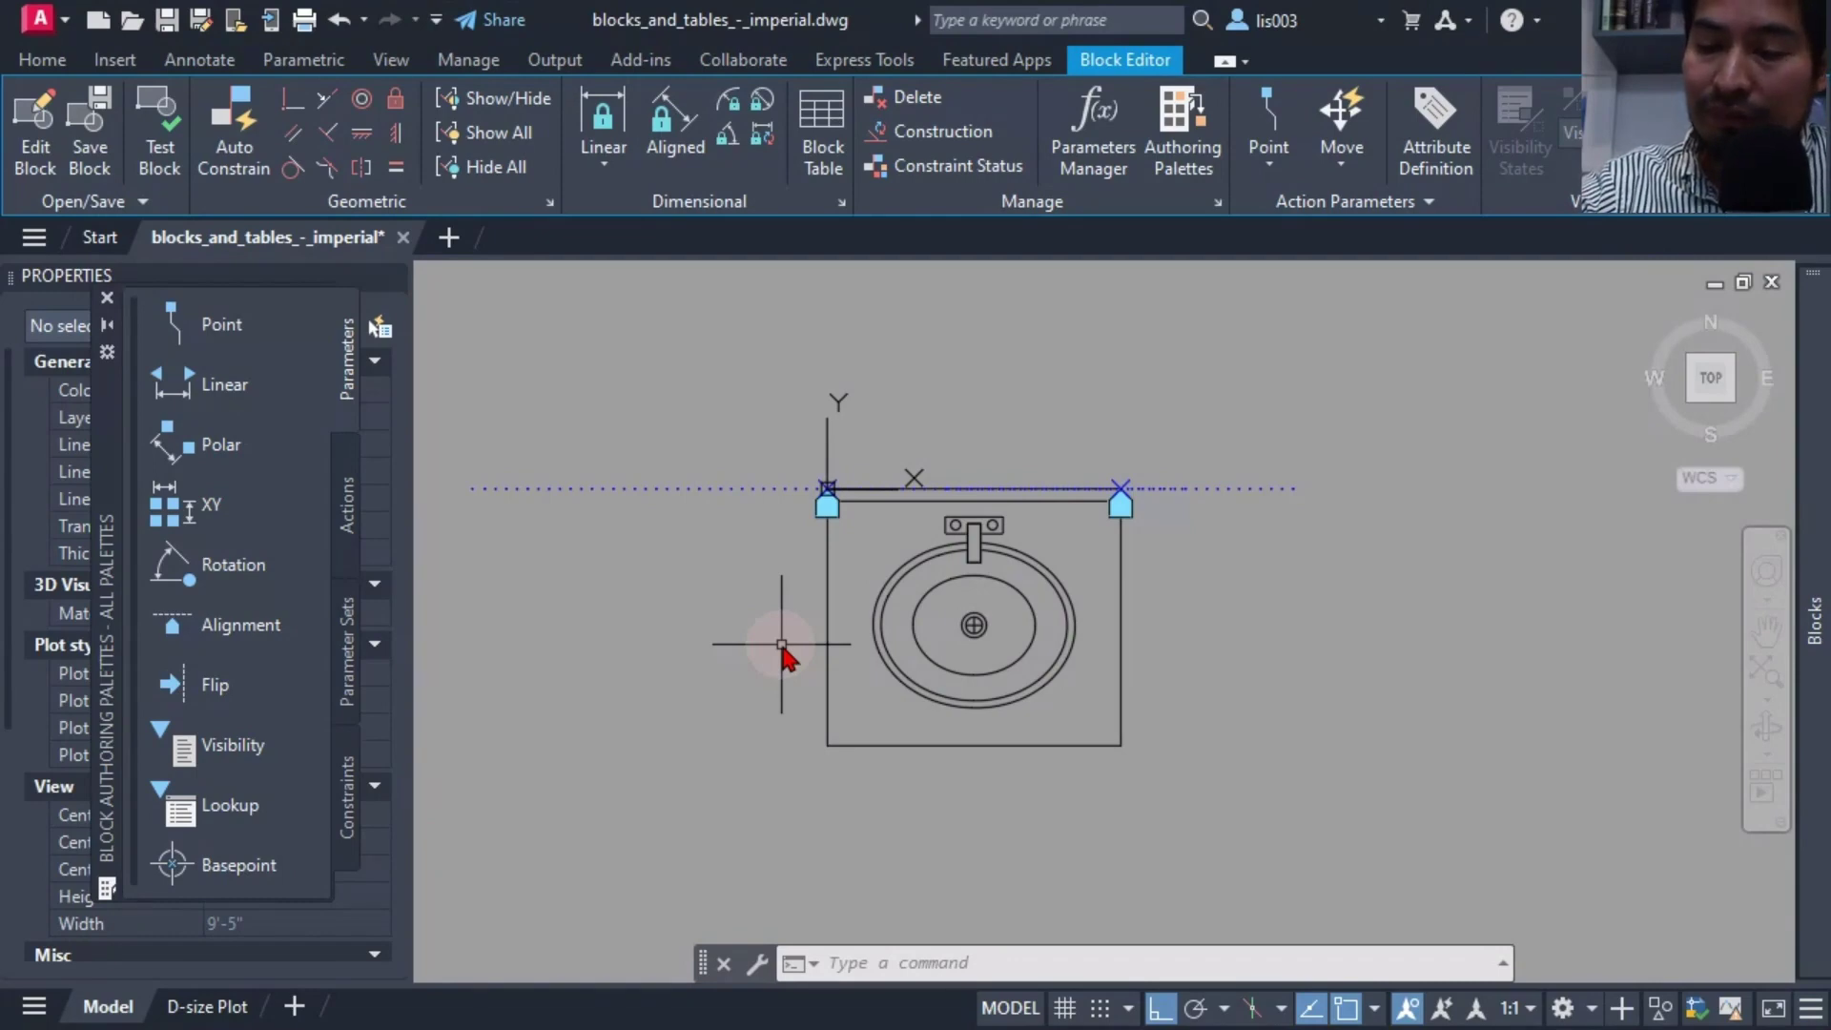
Add a linear parameter from the counter's lower-left corner to its lower-right corner, placing its label about 6 1/2" below the bottom edge
mouse_move(857, 711)
middle_mouse_down()
mouse_move(888, 646)
mouse_move(820, 700)
middle_mouse_up()
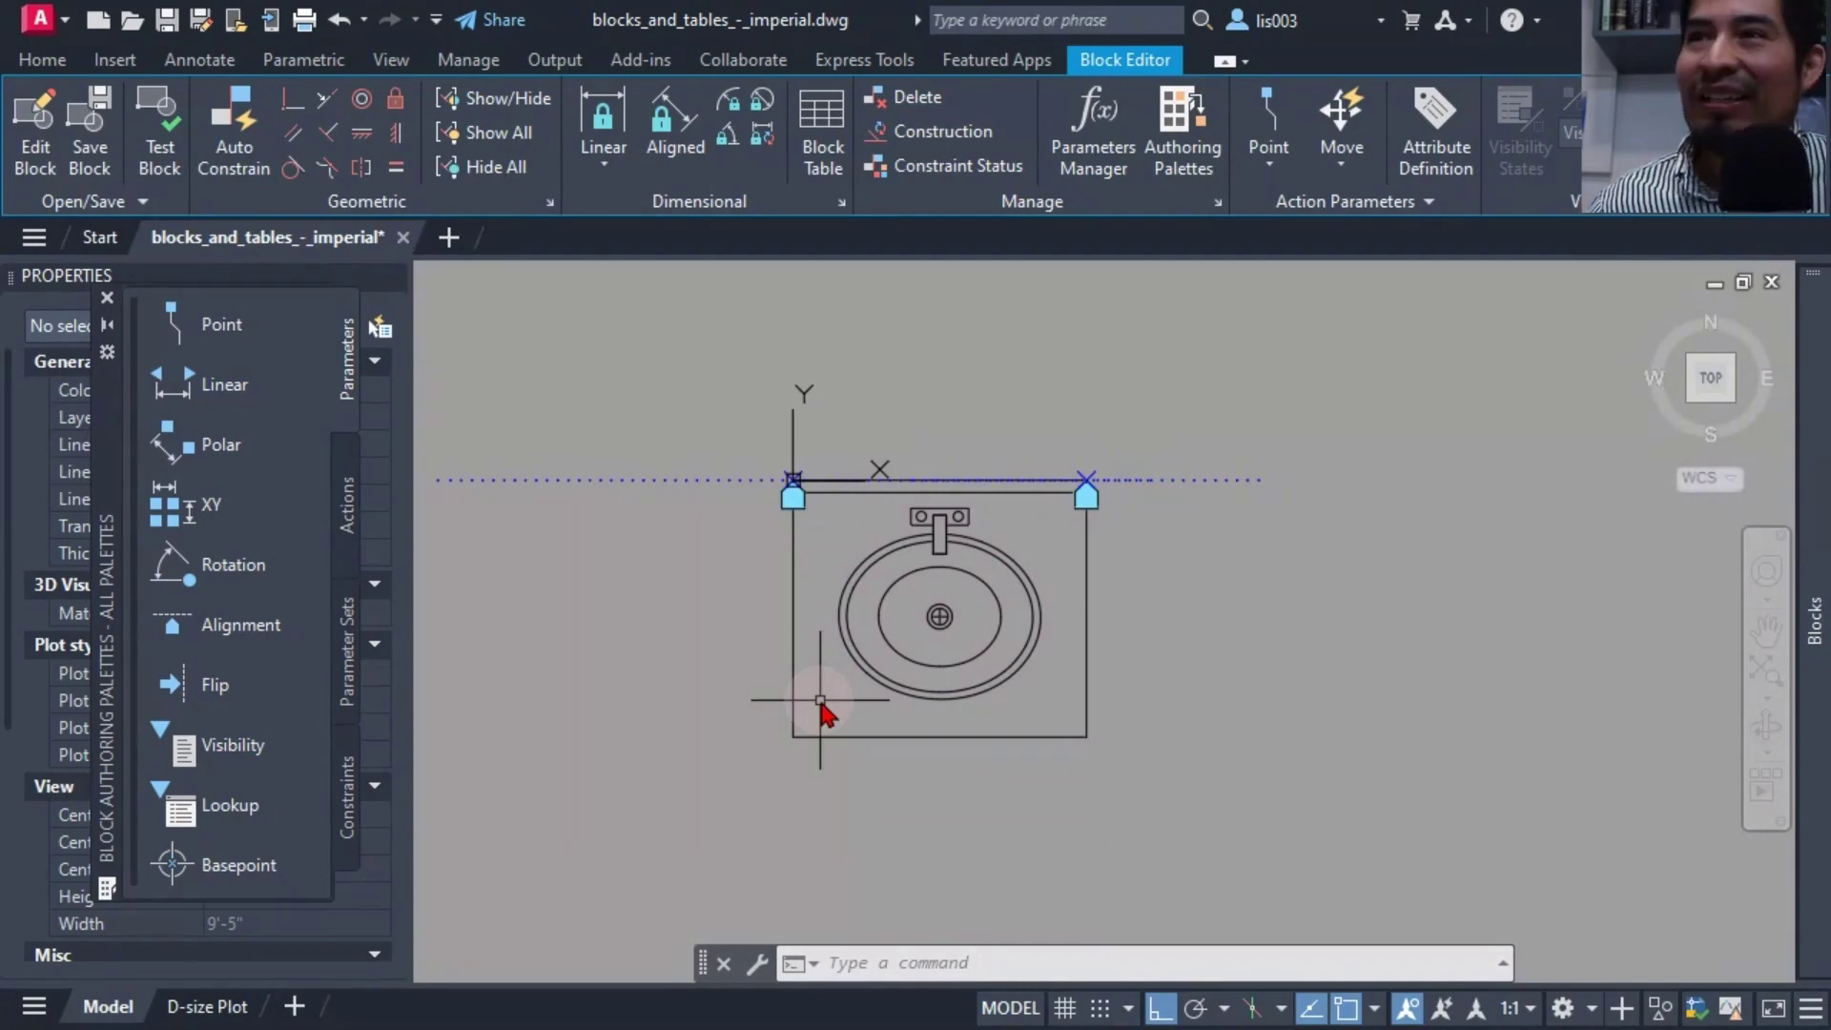
middle_click_drag(820, 701, 739, 703)
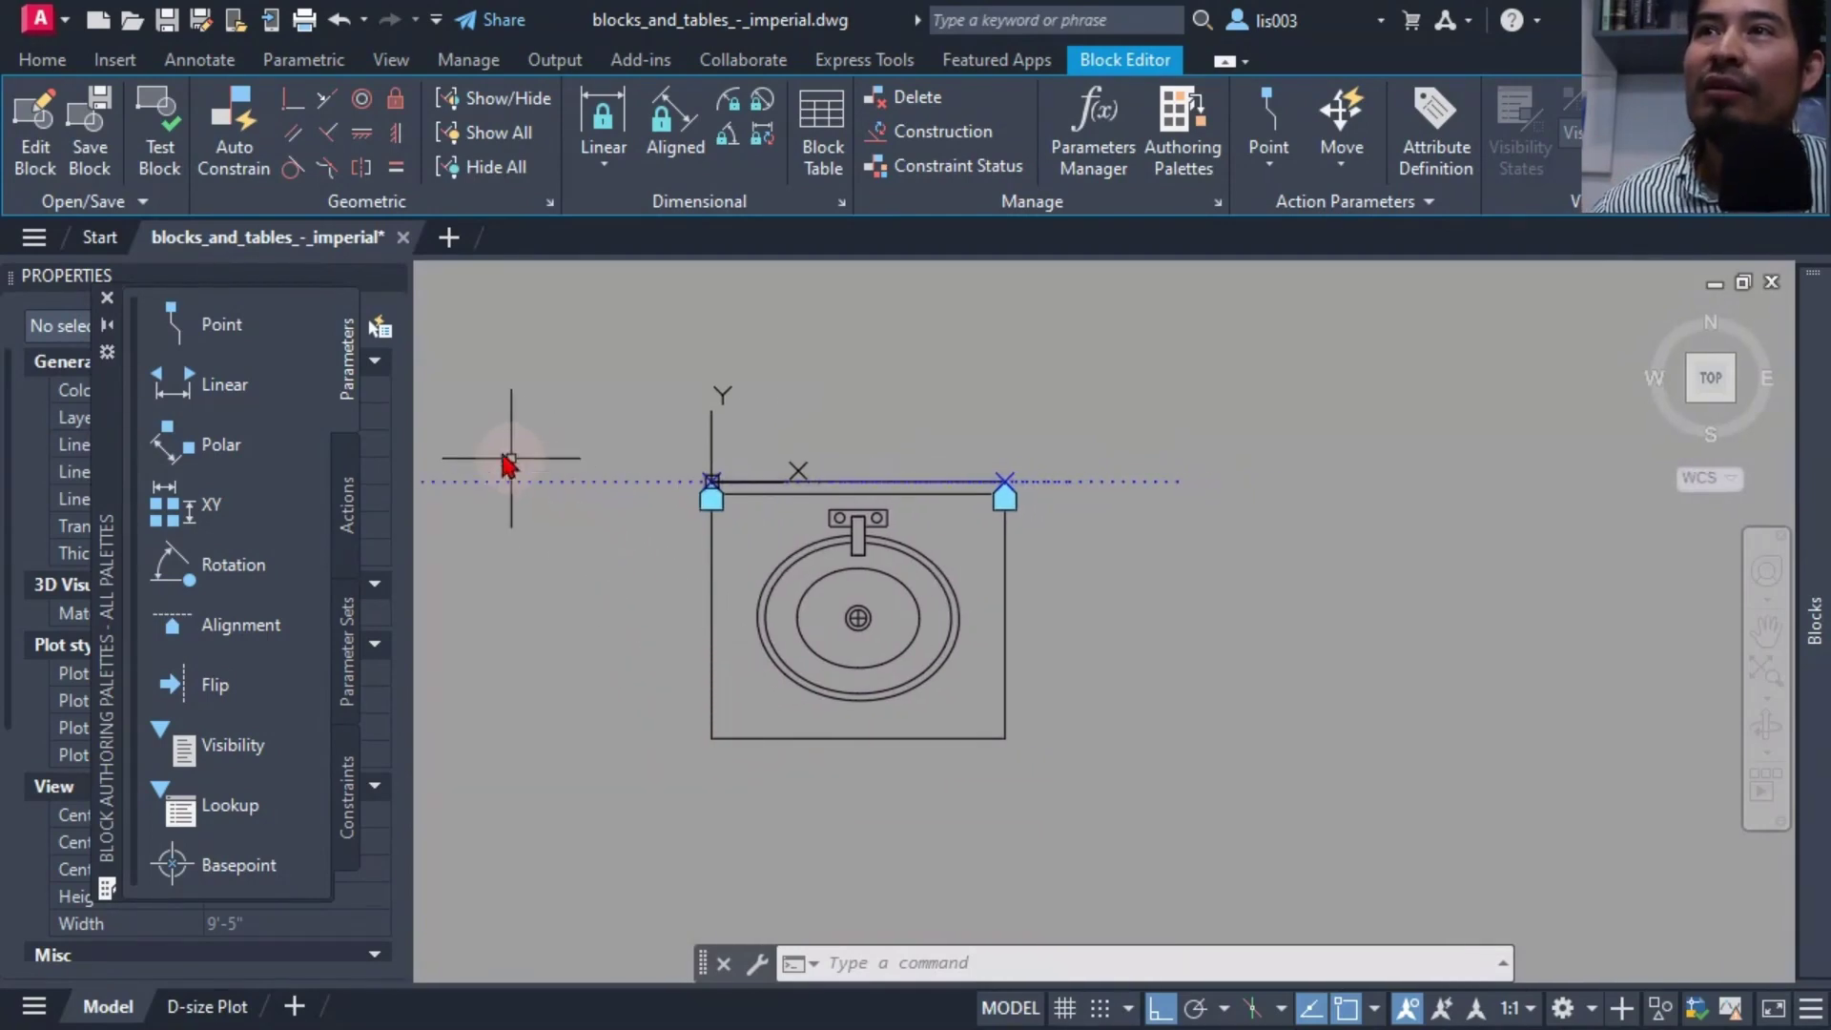
left_click(270, 393)
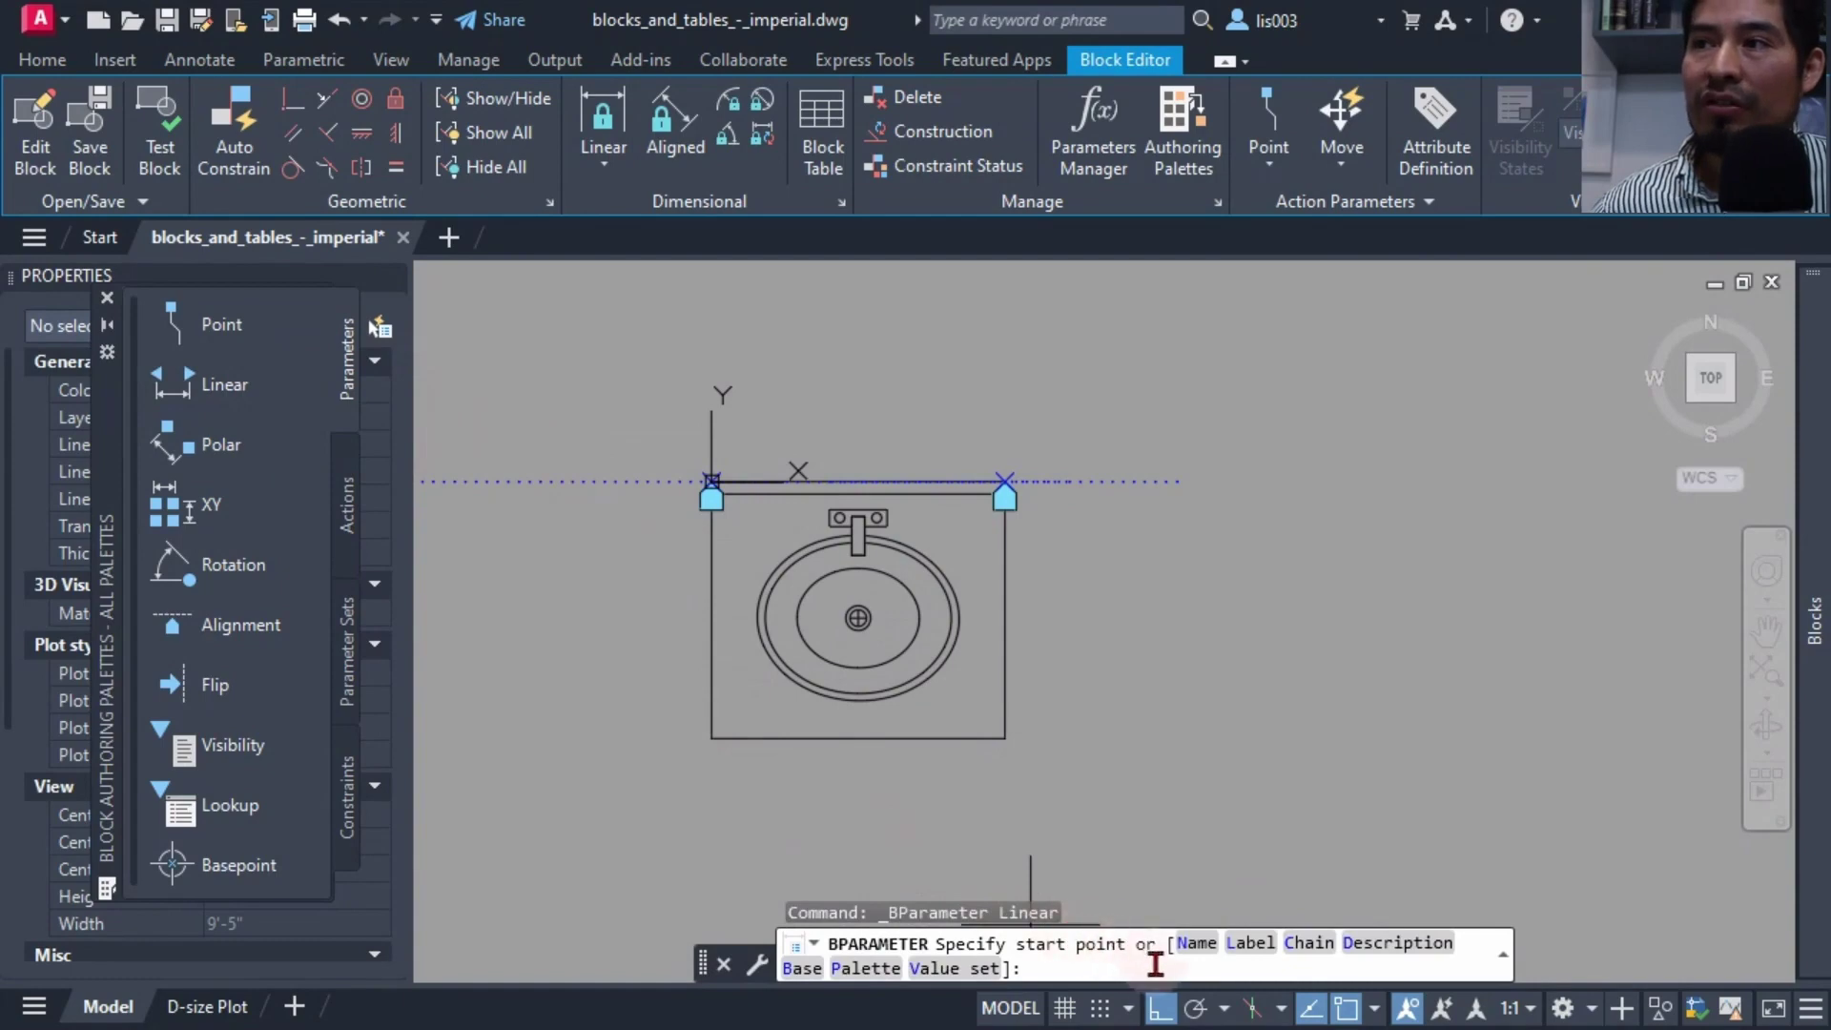
left_click(712, 738)
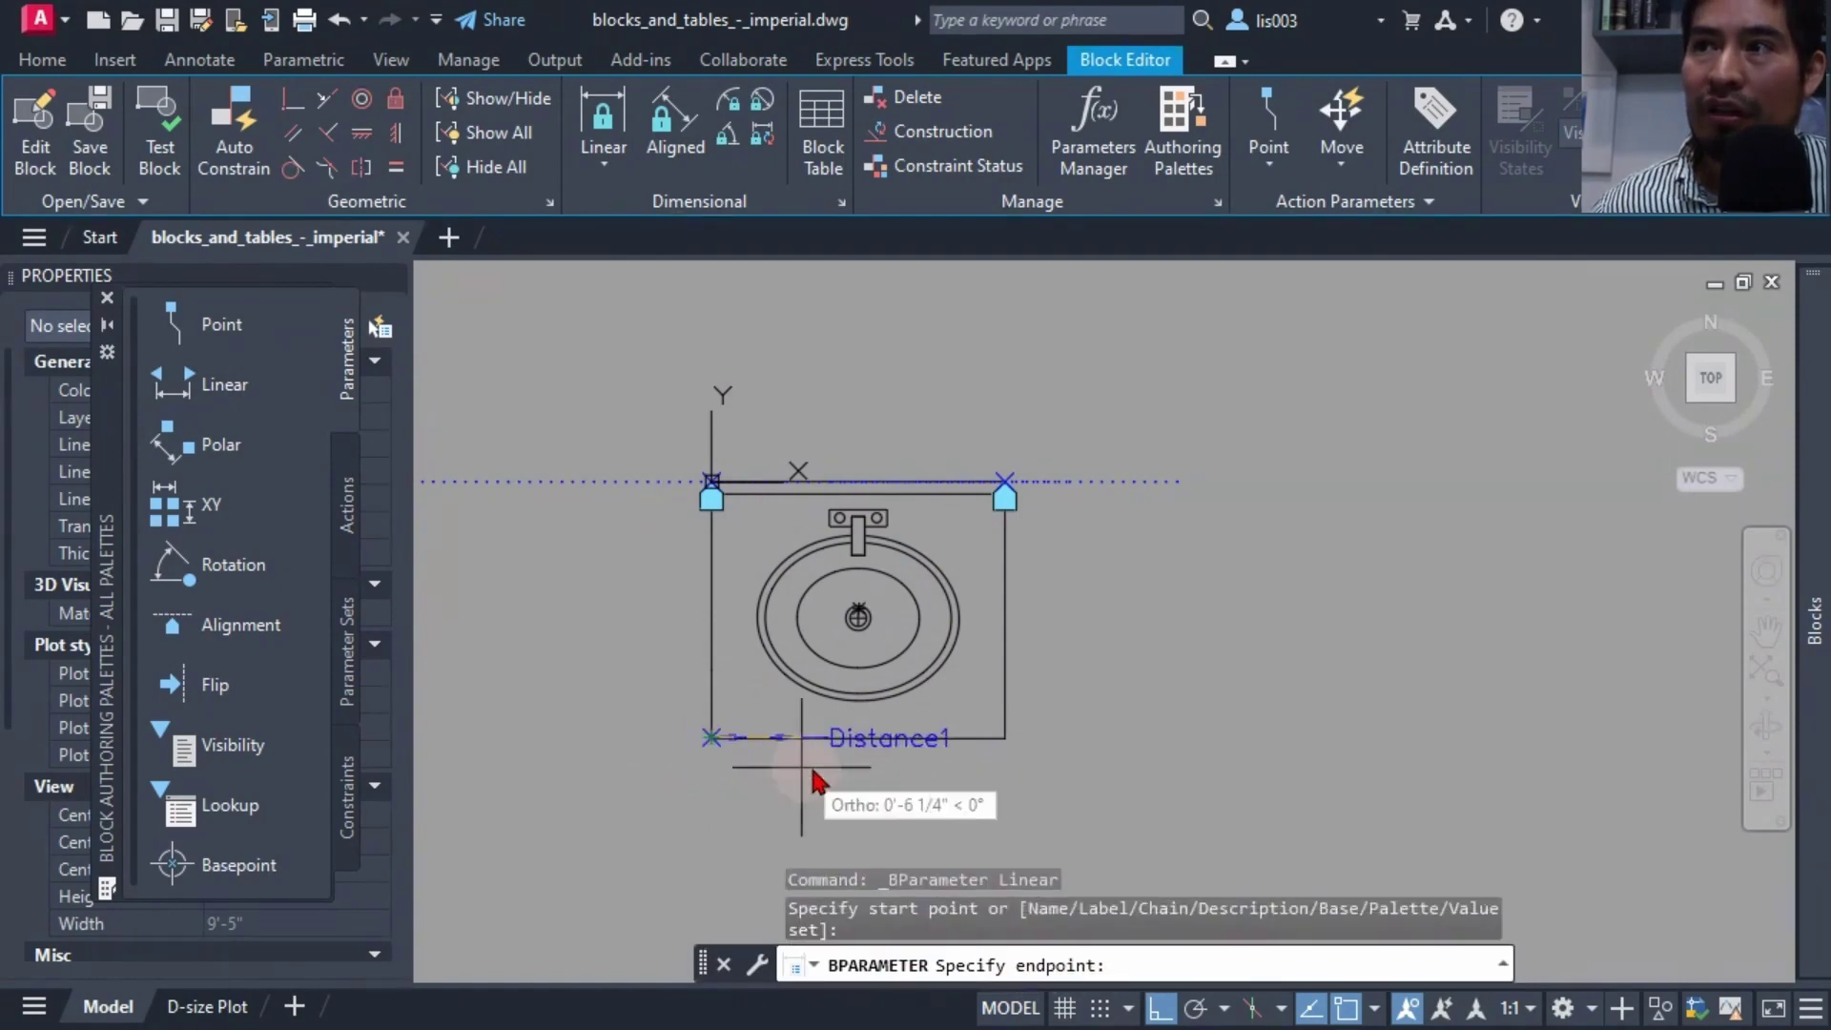
left_click(1006, 739)
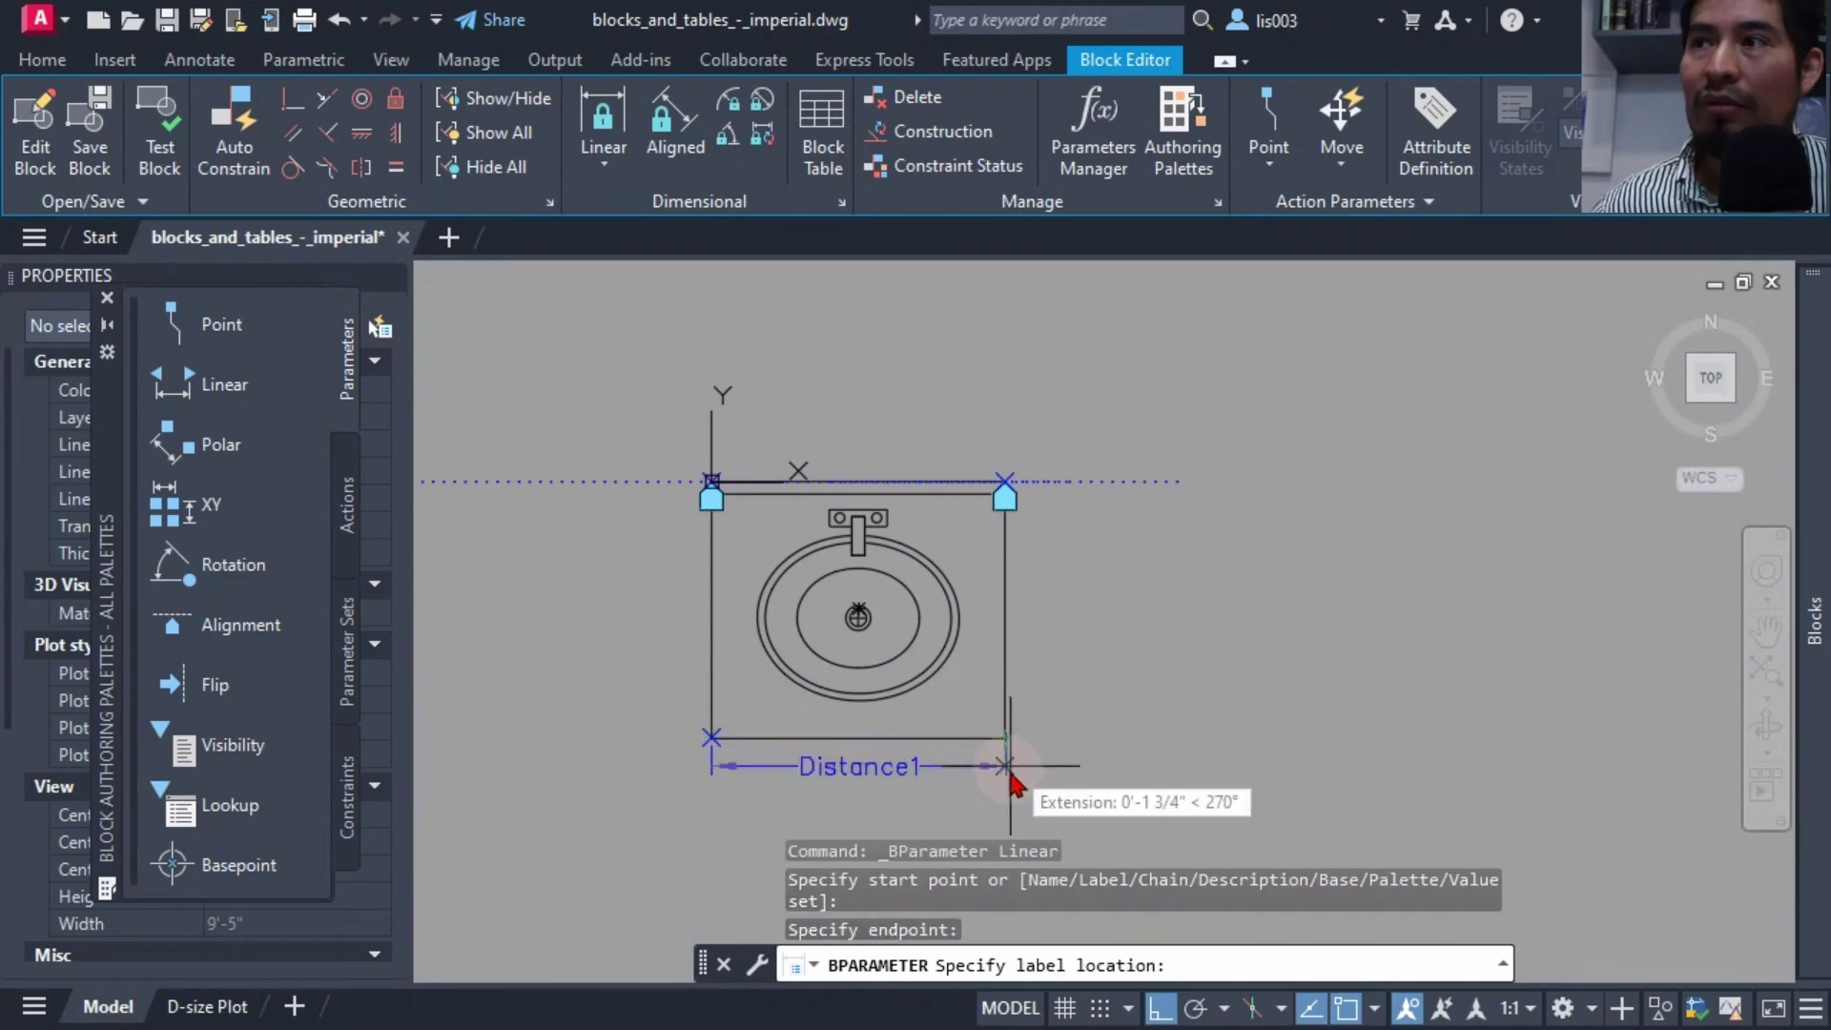
left_click(1023, 820)
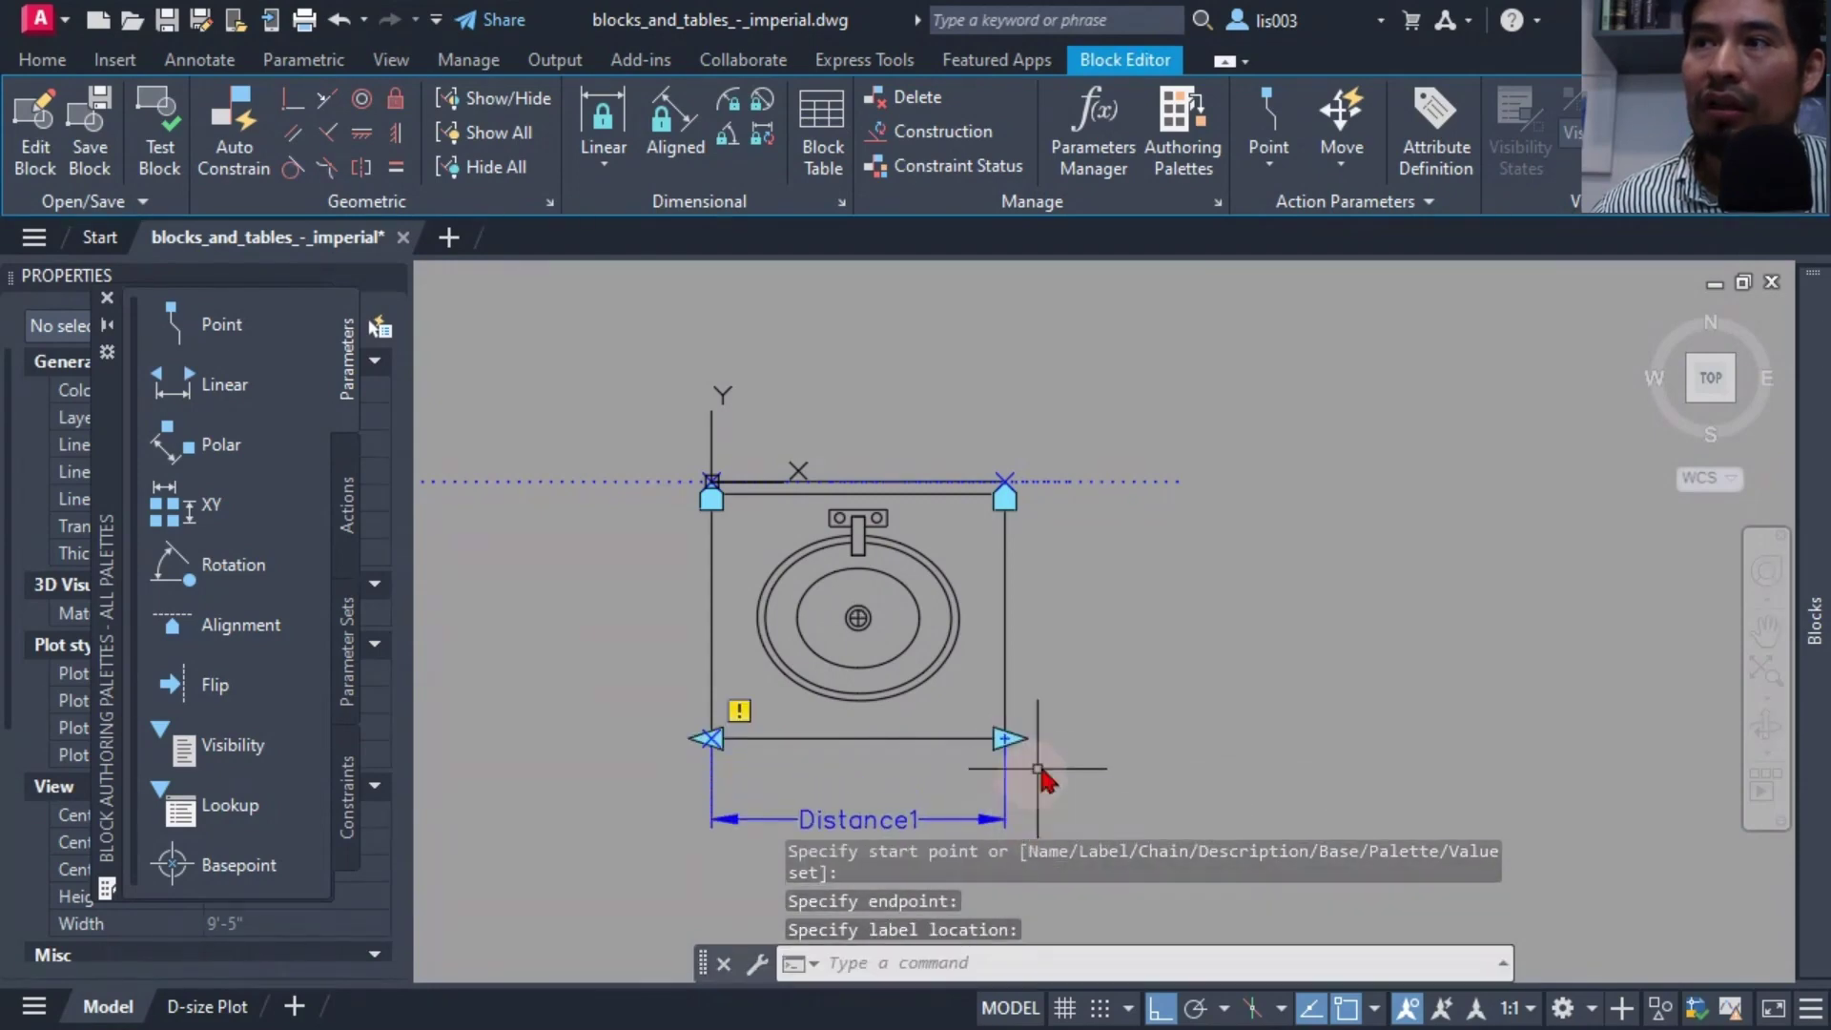
middle_click_drag(1049, 776, 1182, 662)
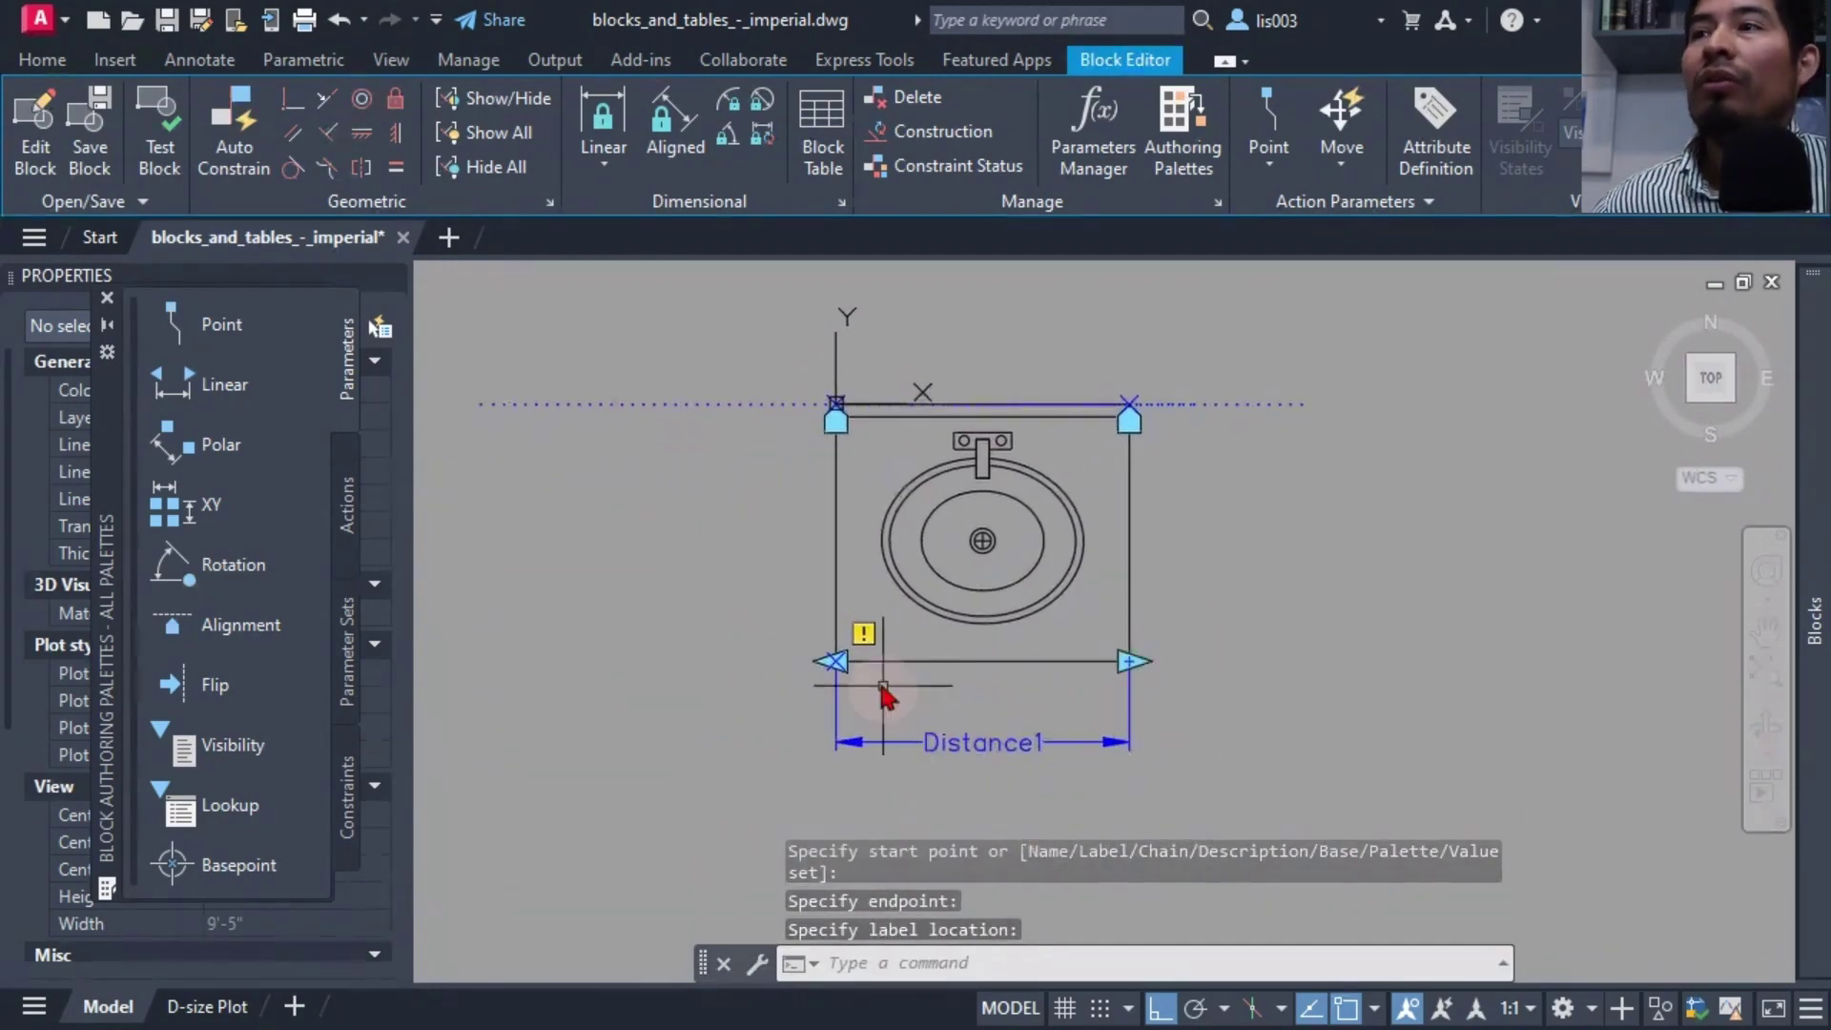
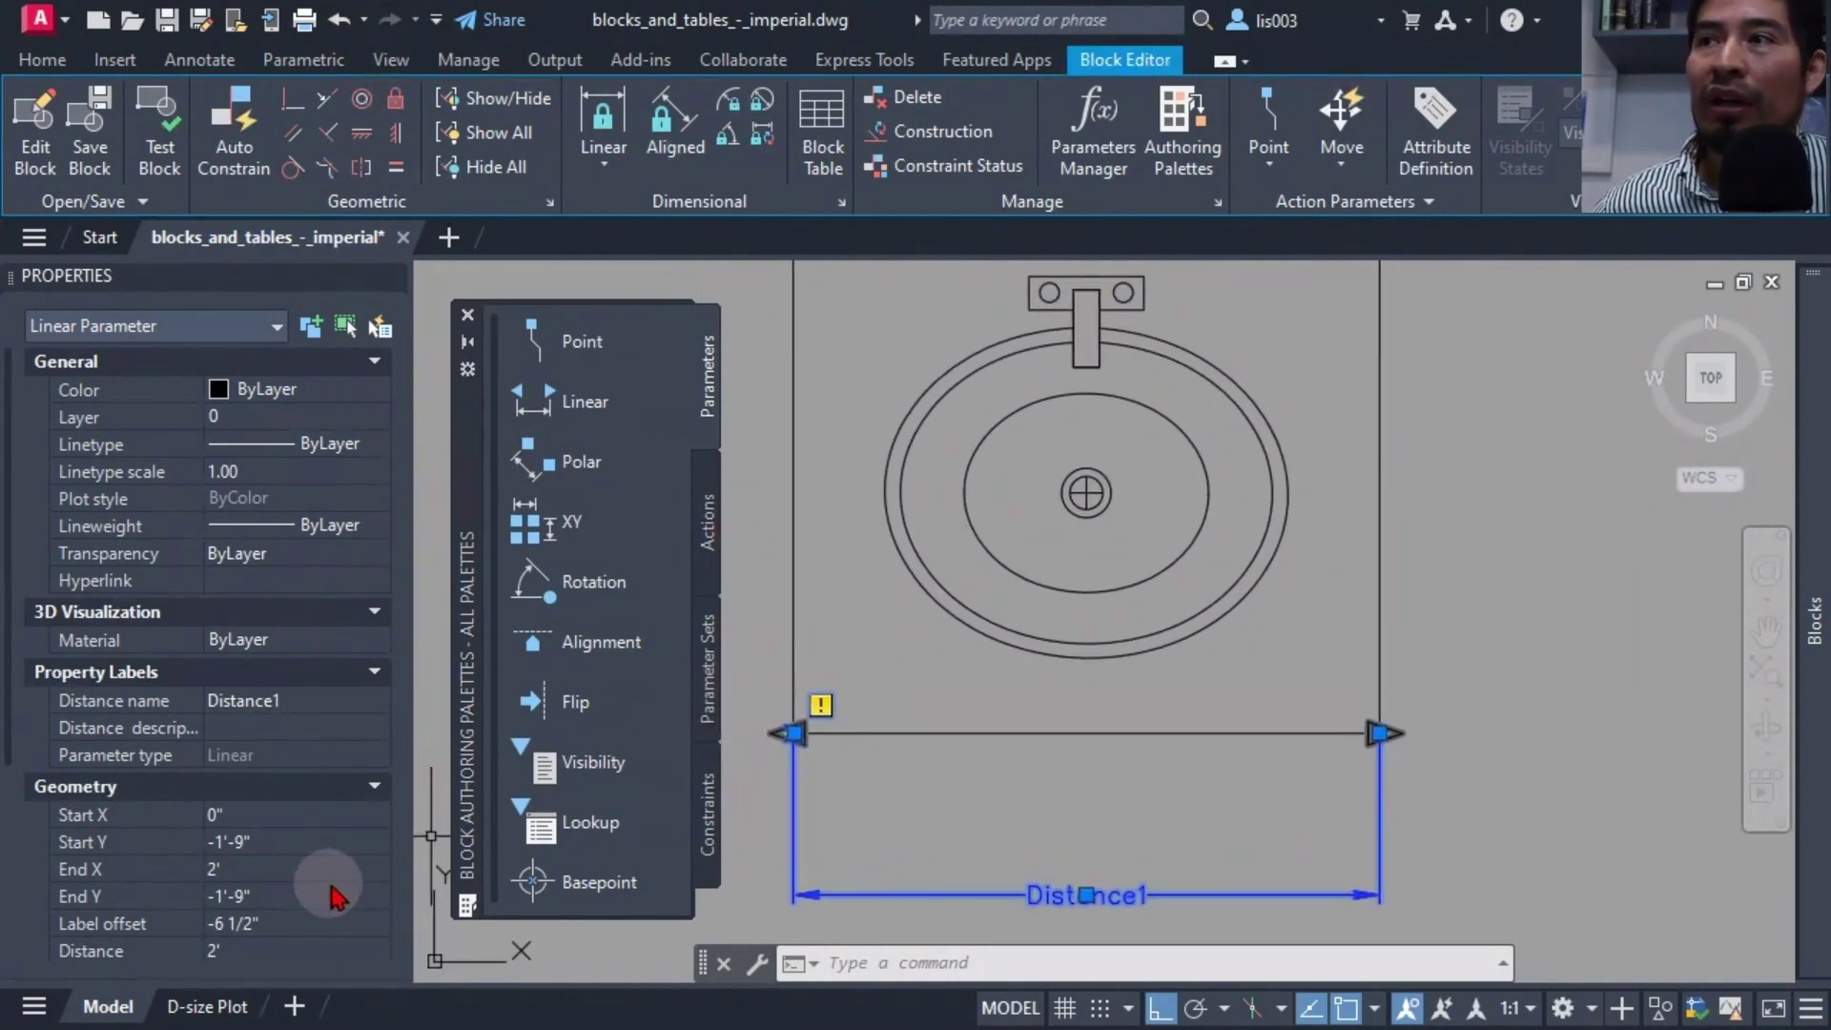
Set the linear parameter's number of grips to 1 and clear the selection
middle_click_drag(981, 870, 1022, 822)
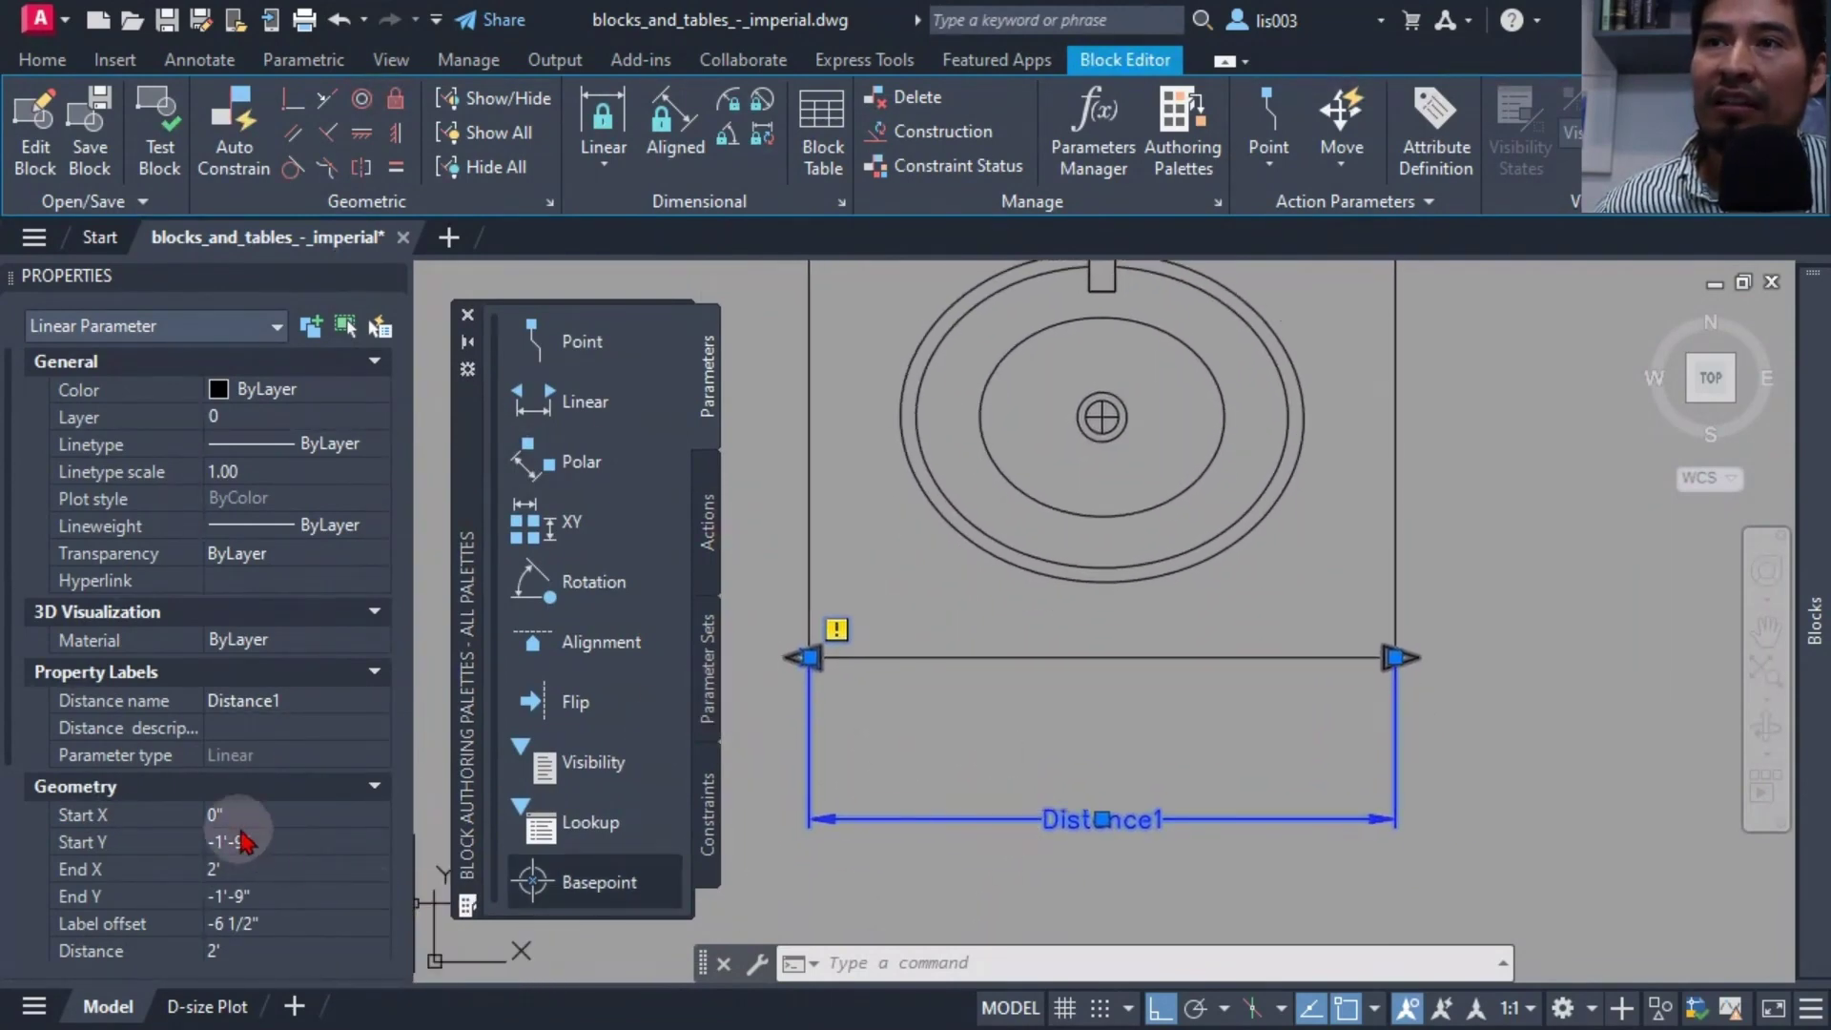
scroll(229, 817, "down", 4)
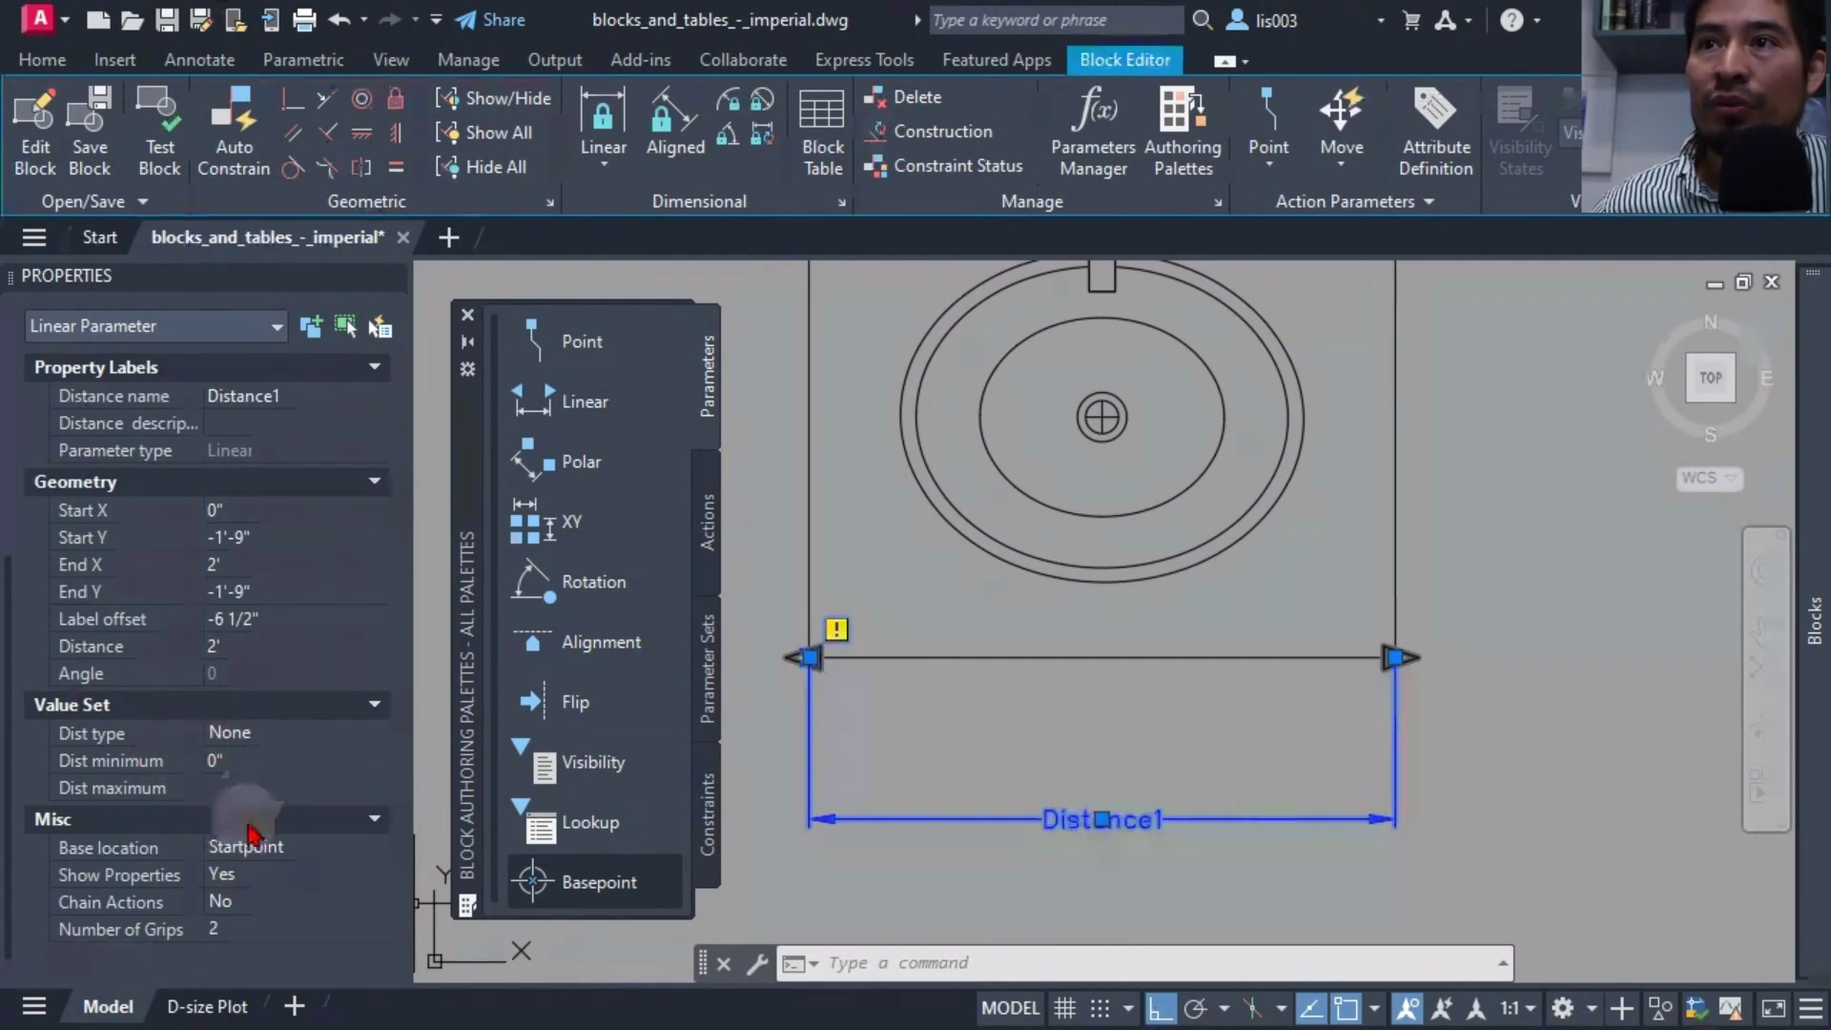
left_click(250, 930)
left_click(250, 929)
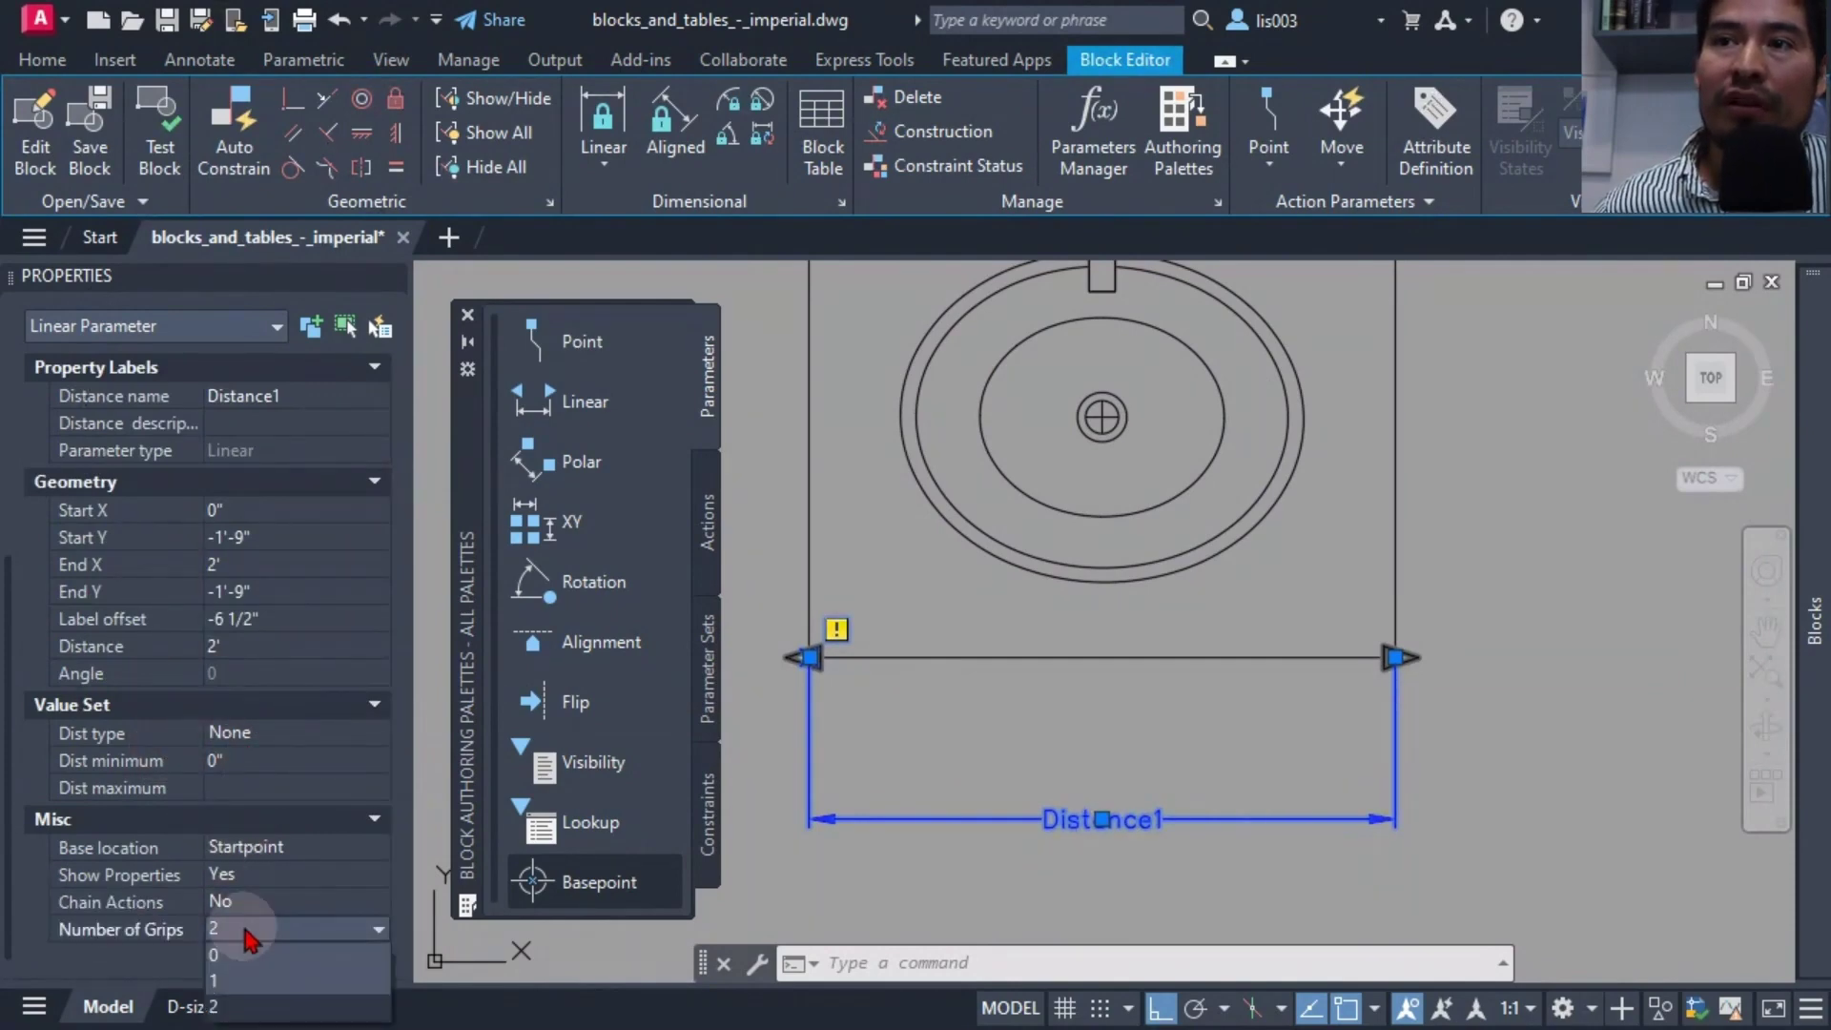
left_click(219, 980)
middle_click_drag(958, 748, 977, 795)
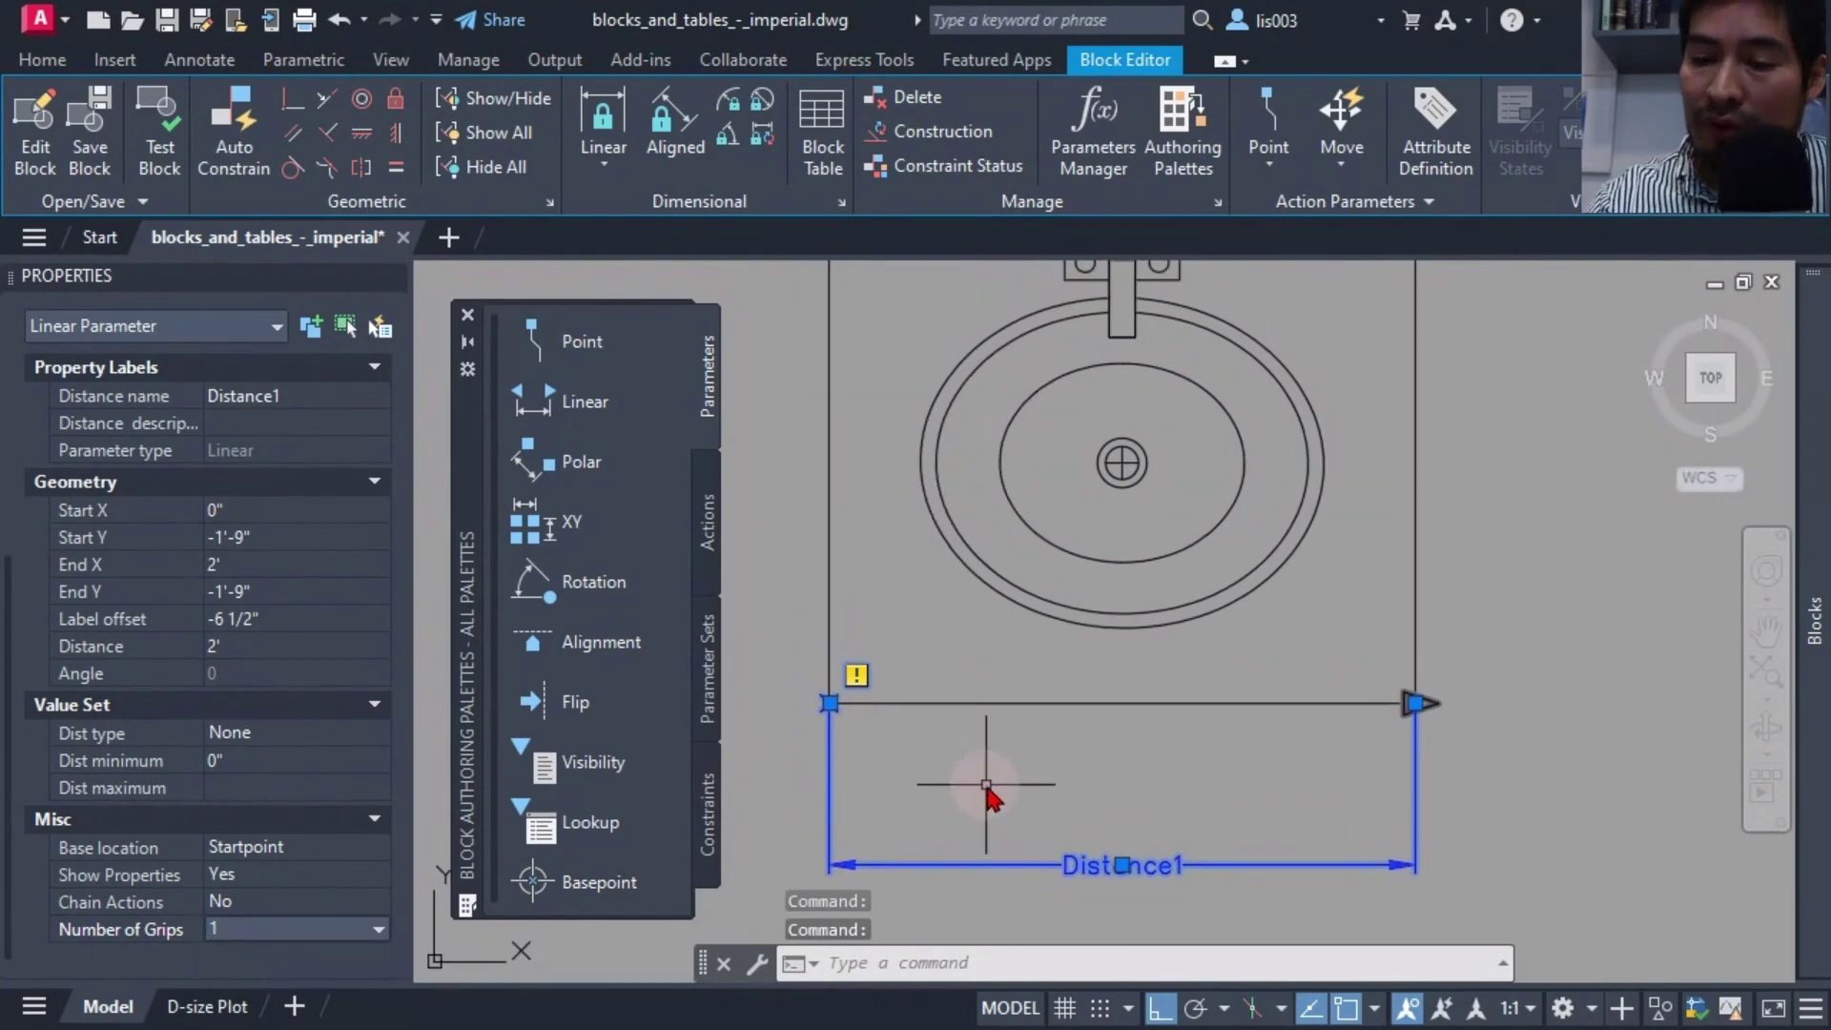
key("Escape")
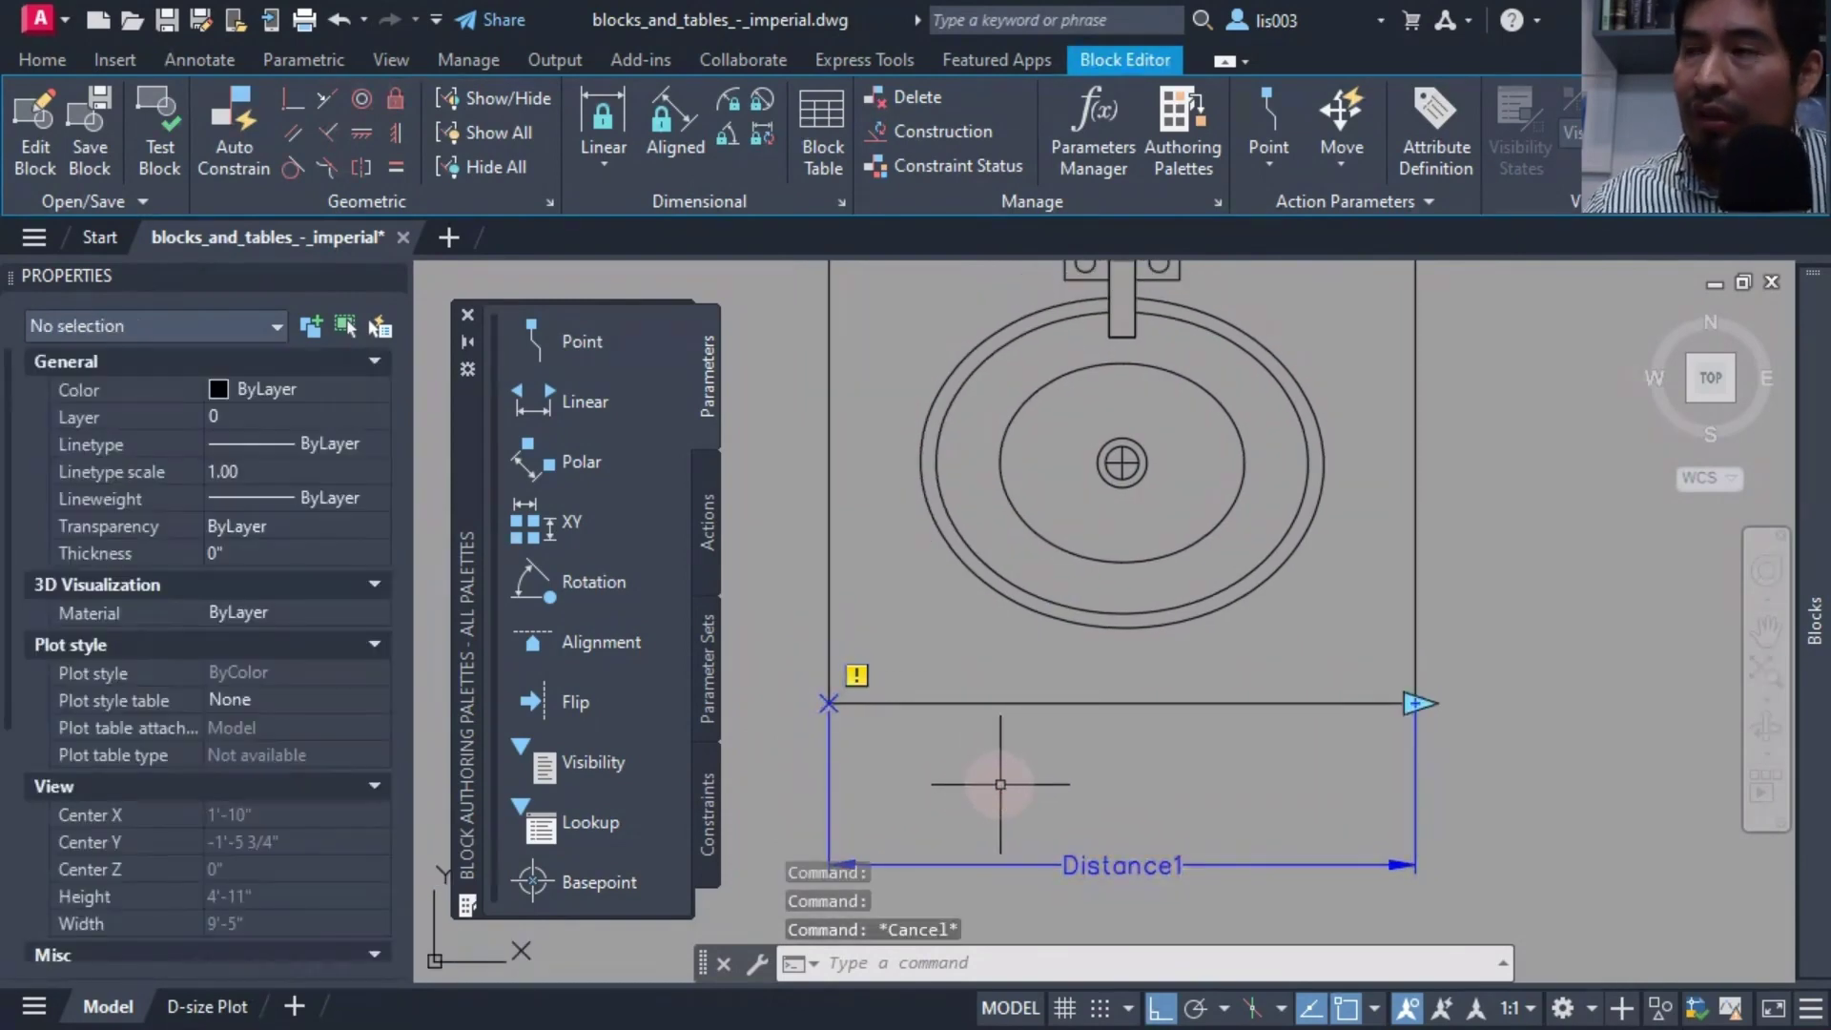
Start a Stretch action on the linear parameter and associate it with the parameter point at the counter's lower-right corner
scroll(1001, 784, "down", 3)
mouse_move(944, 727)
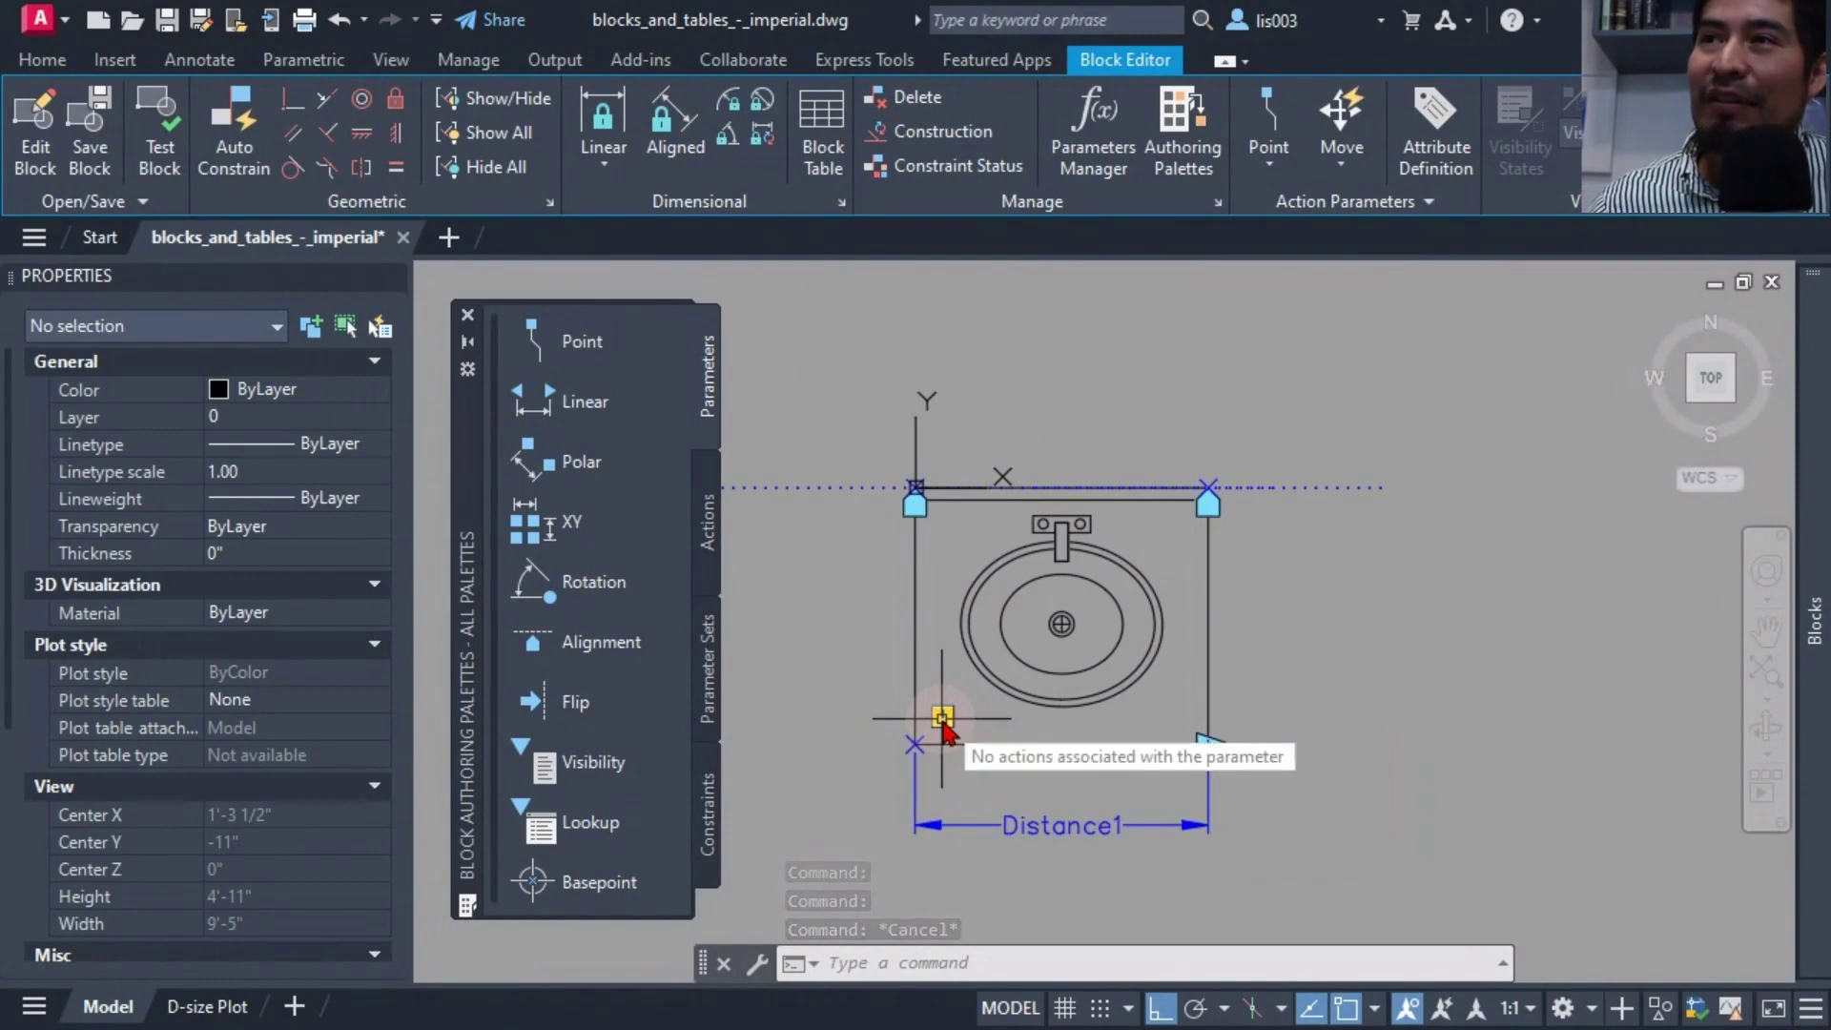
left_click(708, 522)
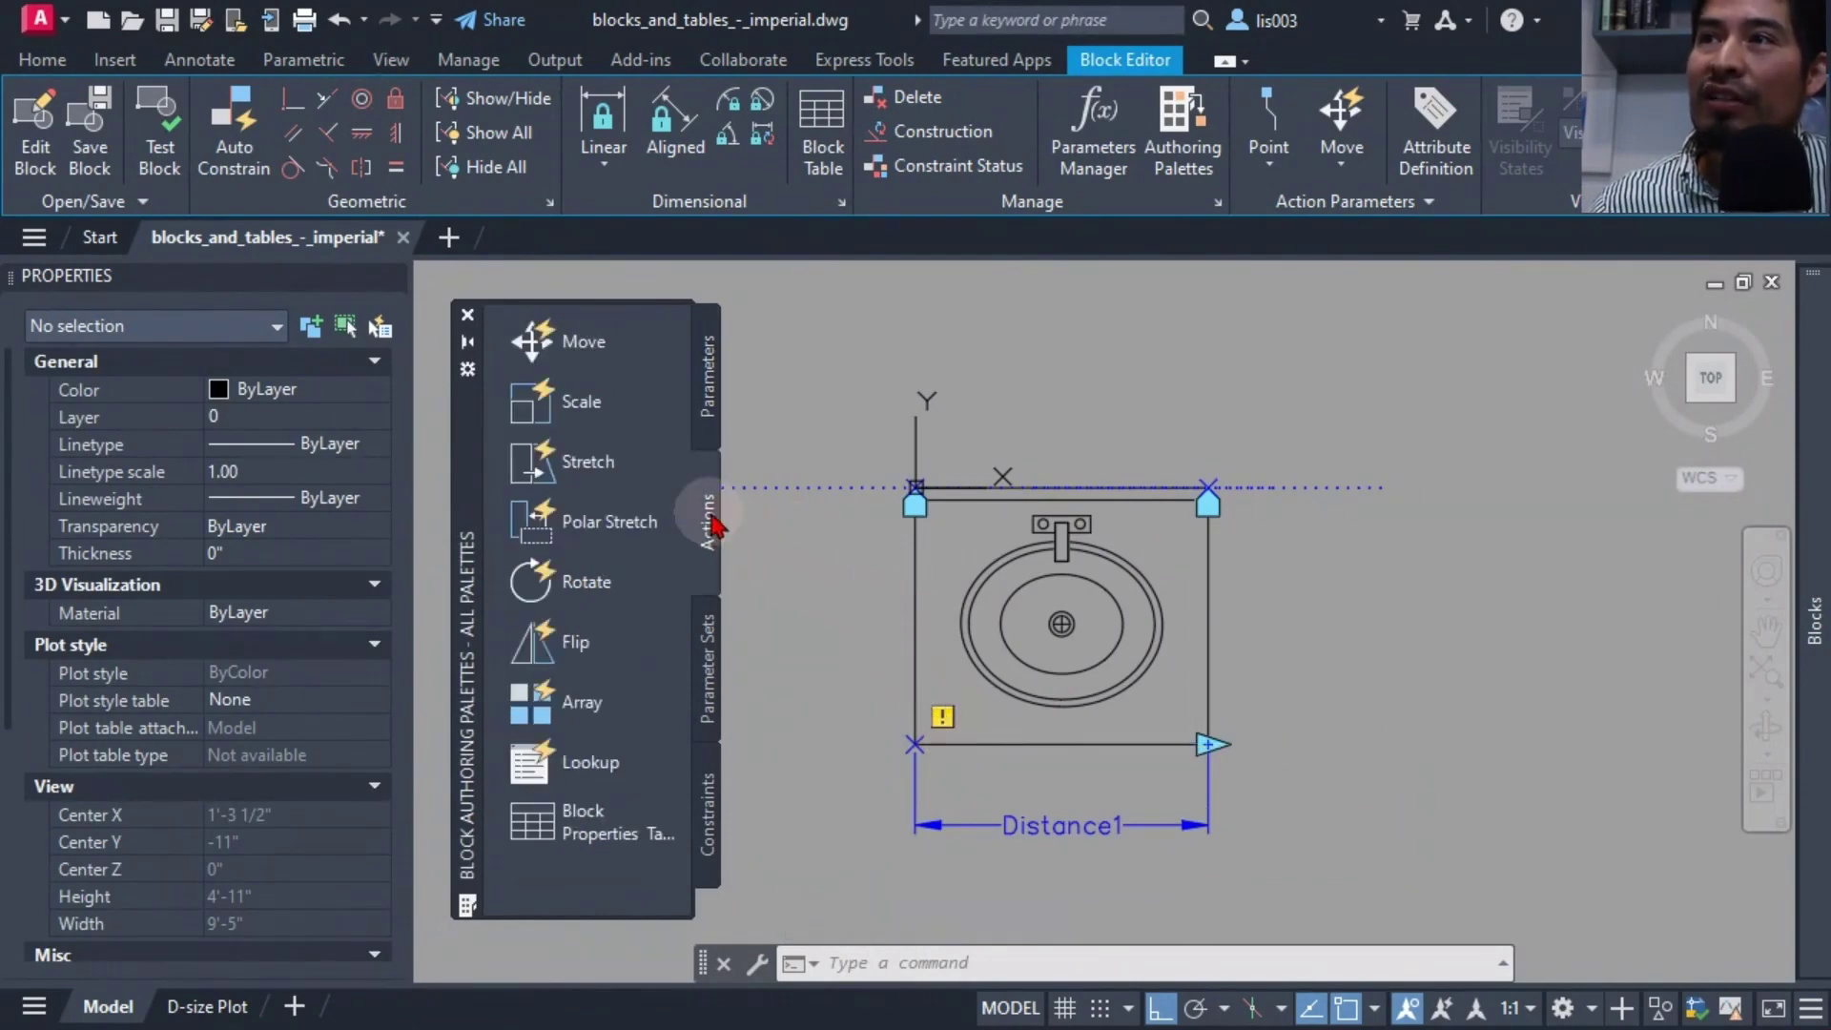
left_click(613, 464)
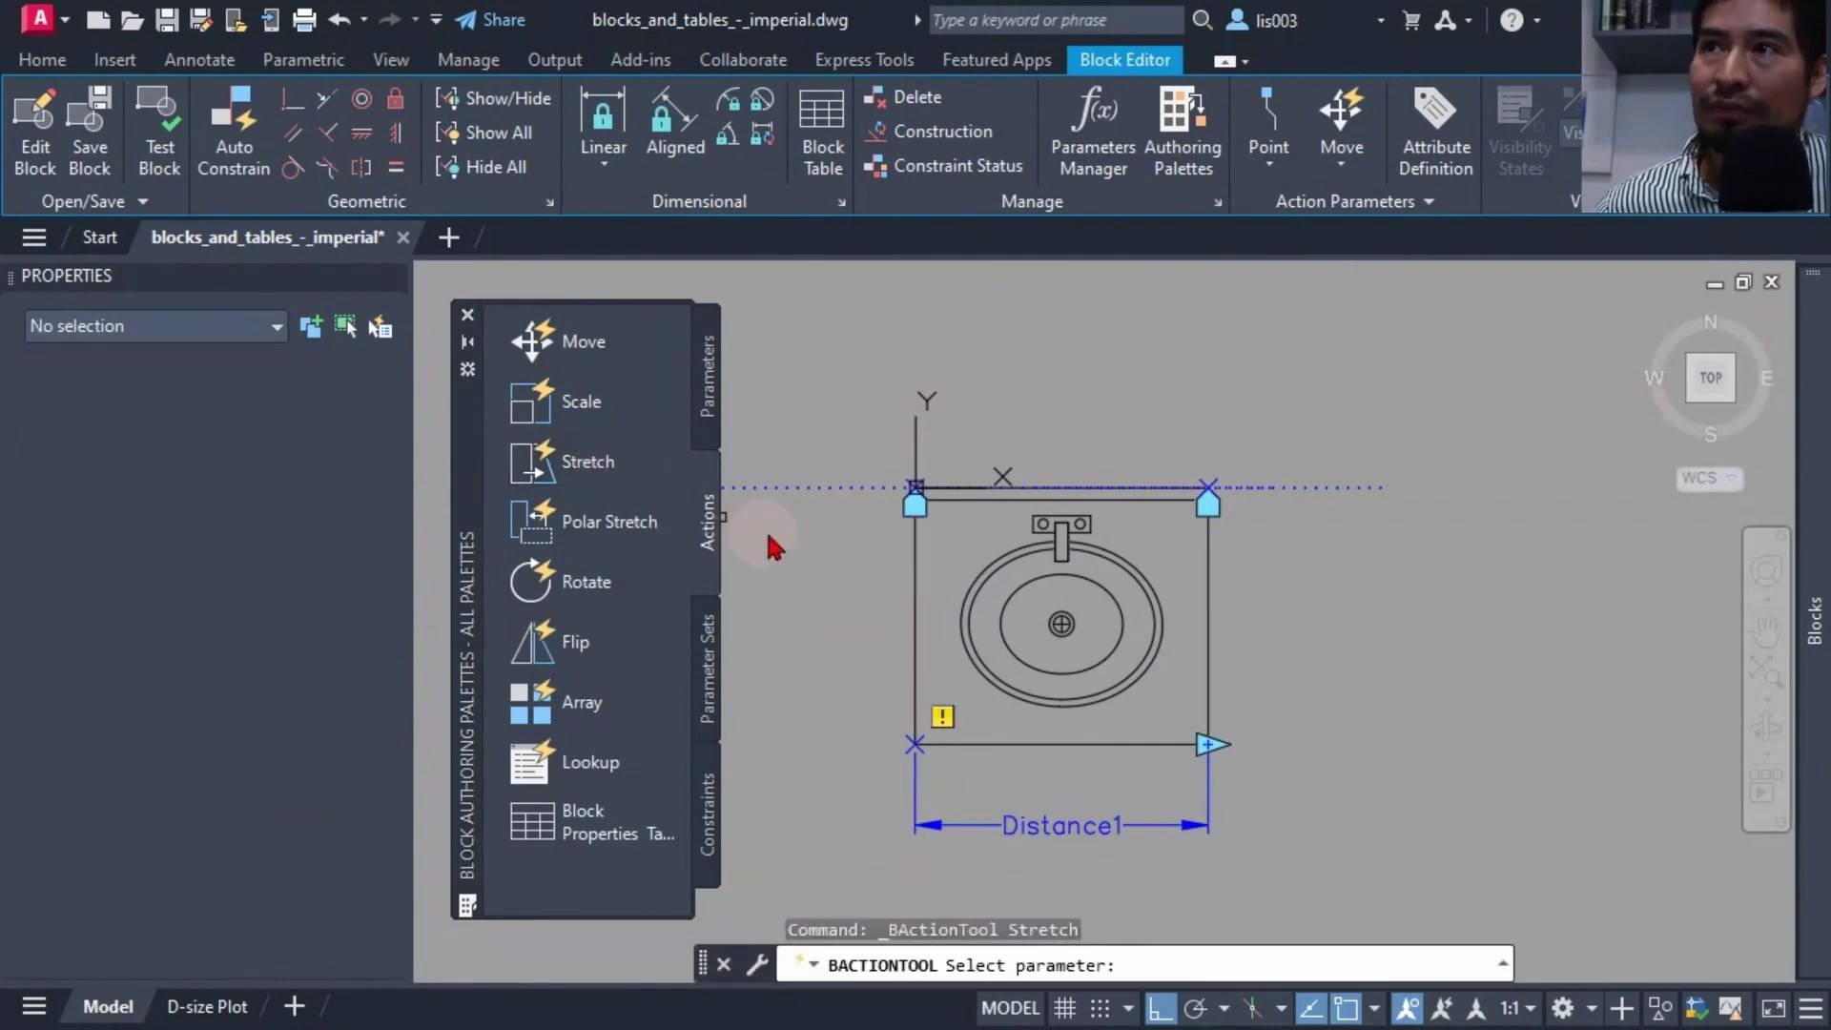
middle_click_drag(1082, 882, 1043, 841)
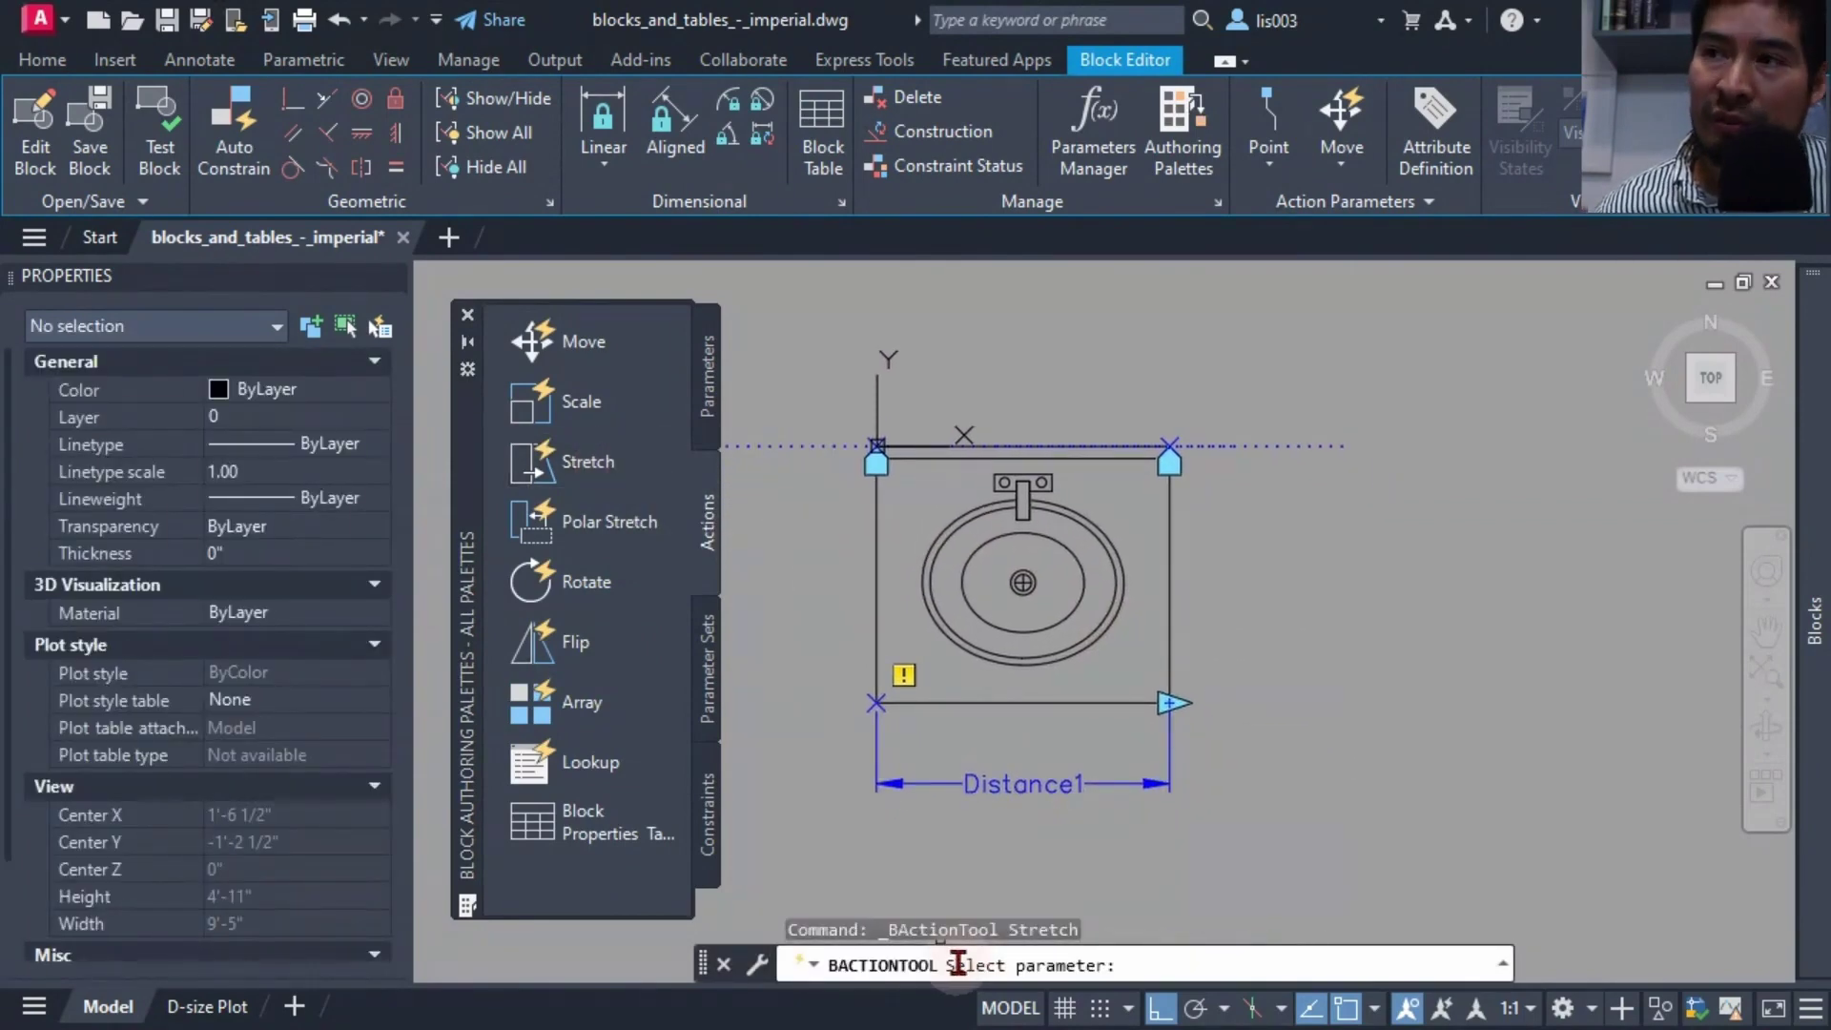
left_click(1054, 785)
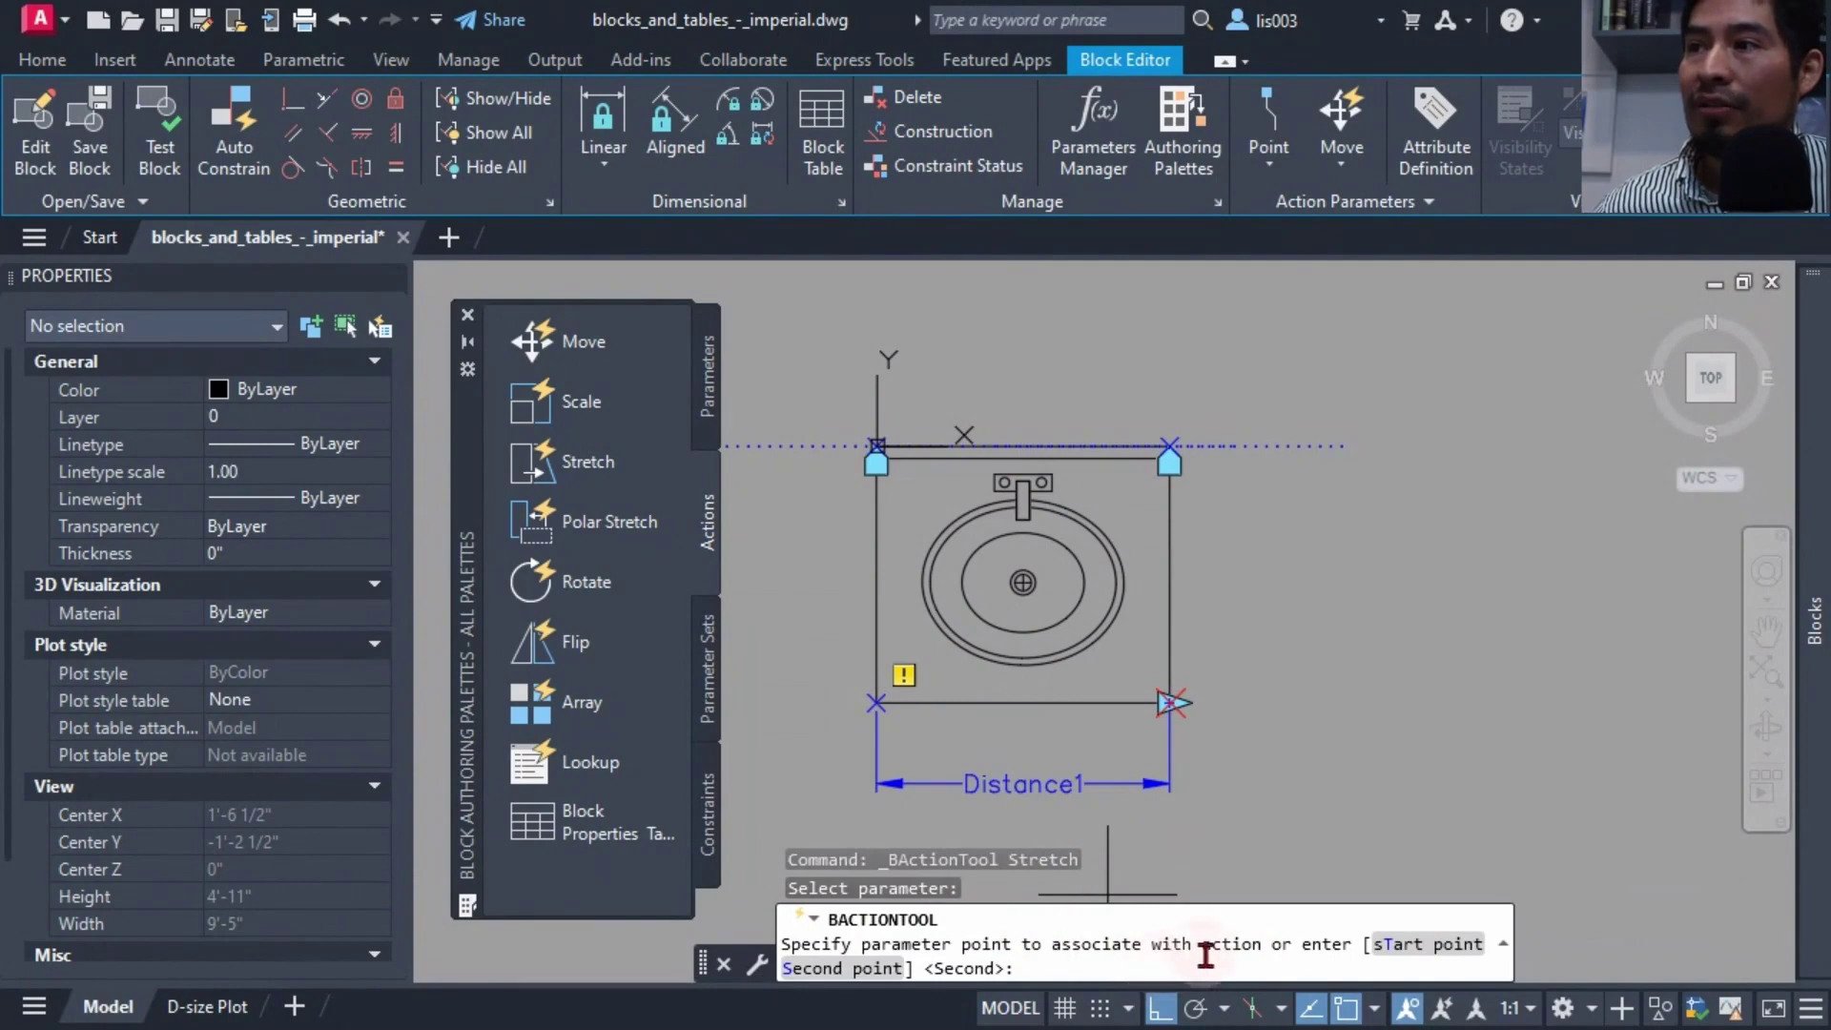
left_click(1175, 705)
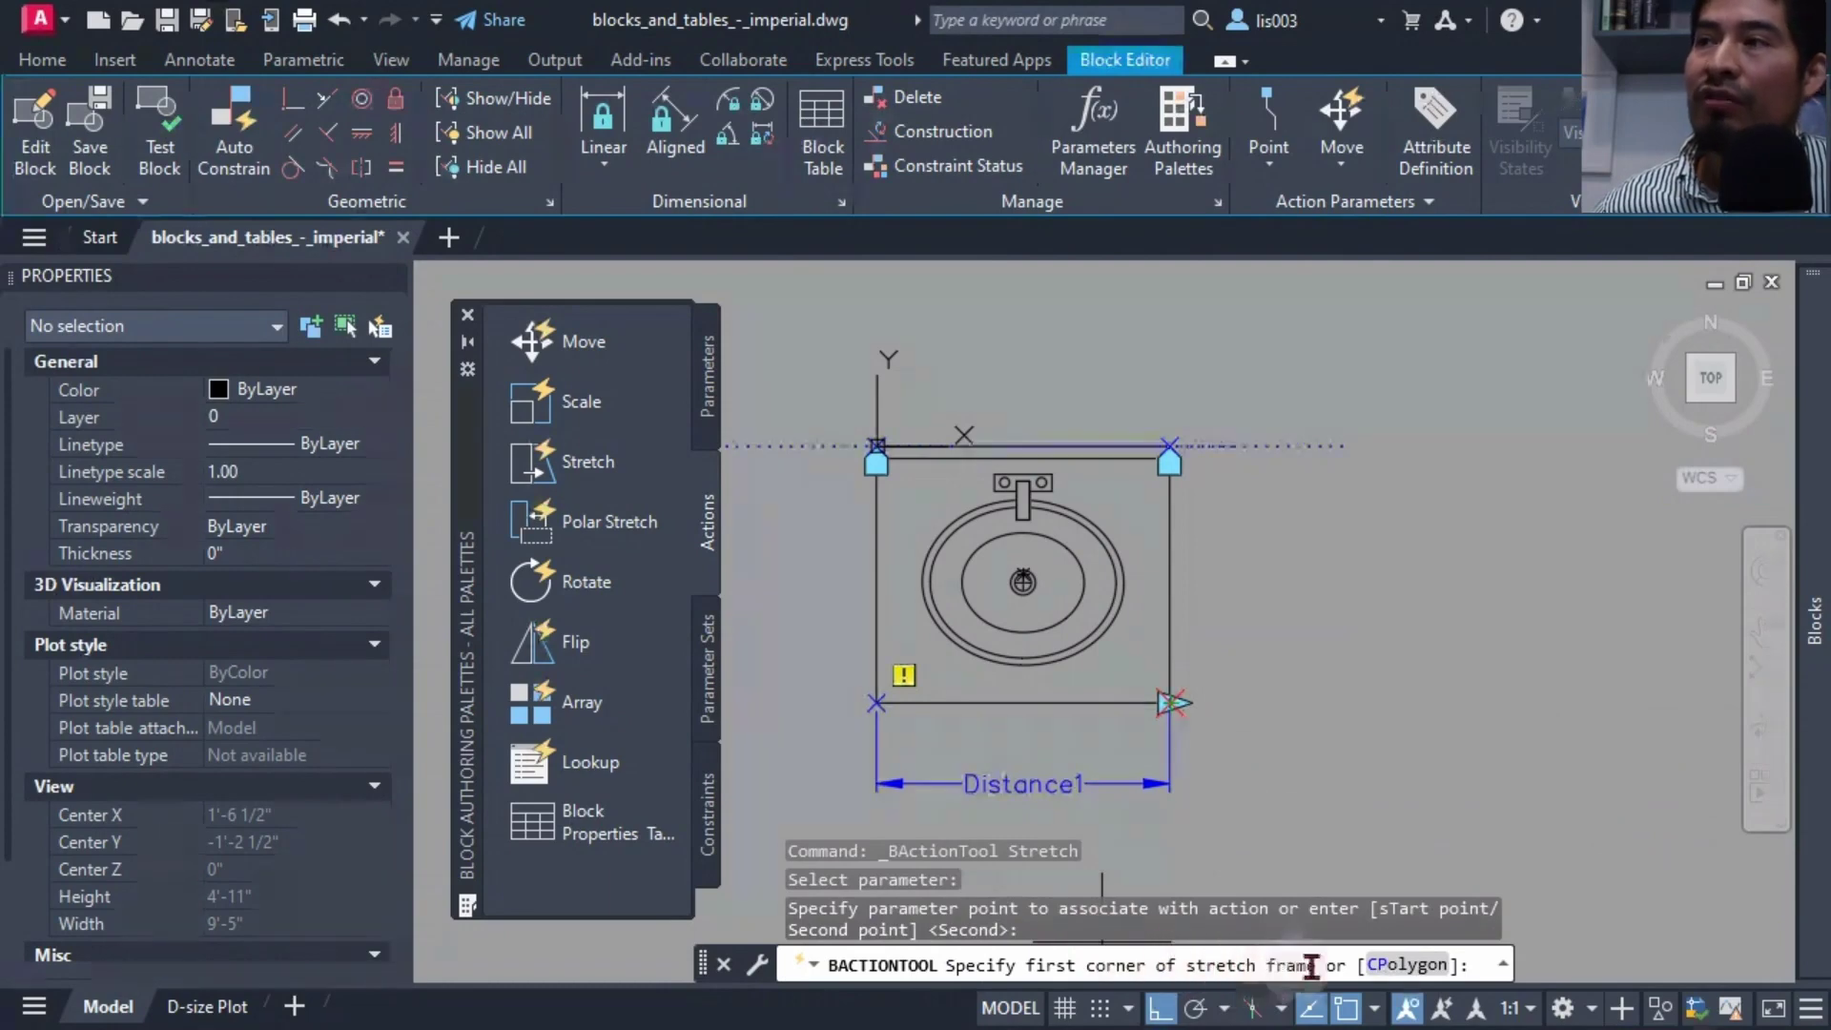
Draw the stretch frame around the counter's right side and complete the action with the counter lines and right alignment parameter as stretched objects
left_click(1371, 858)
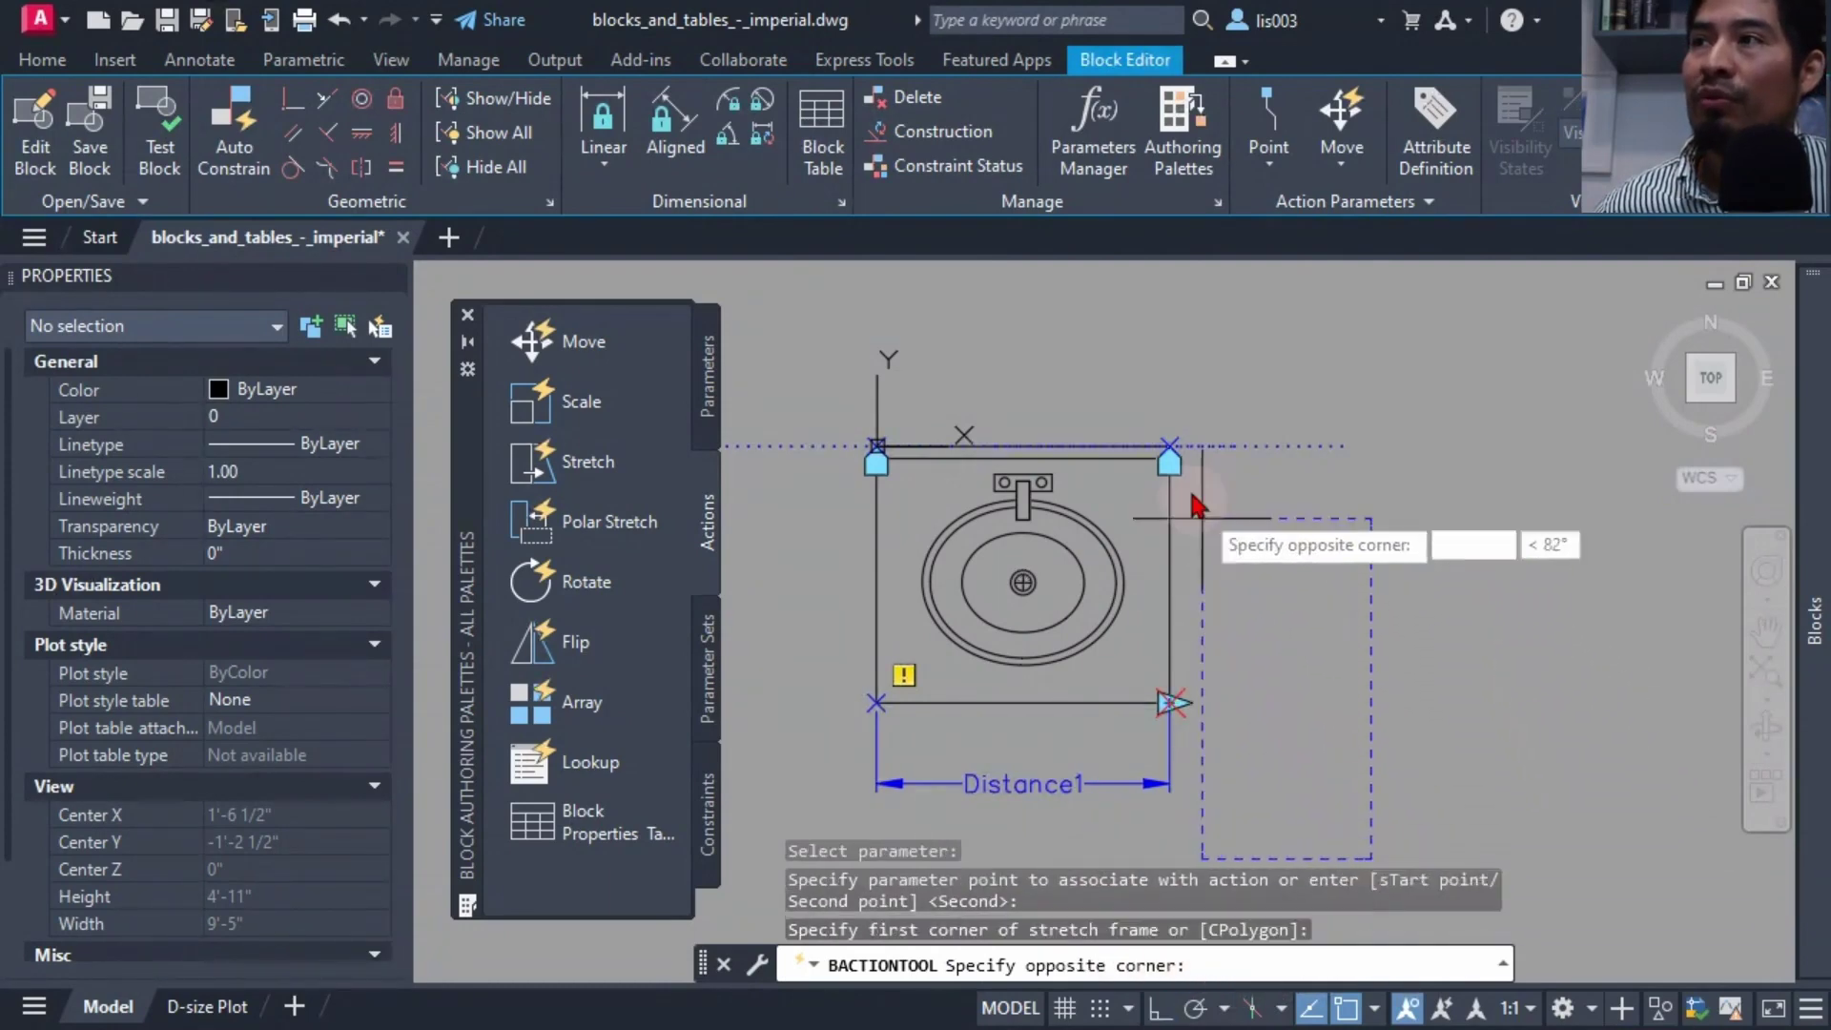
left_click(1137, 336)
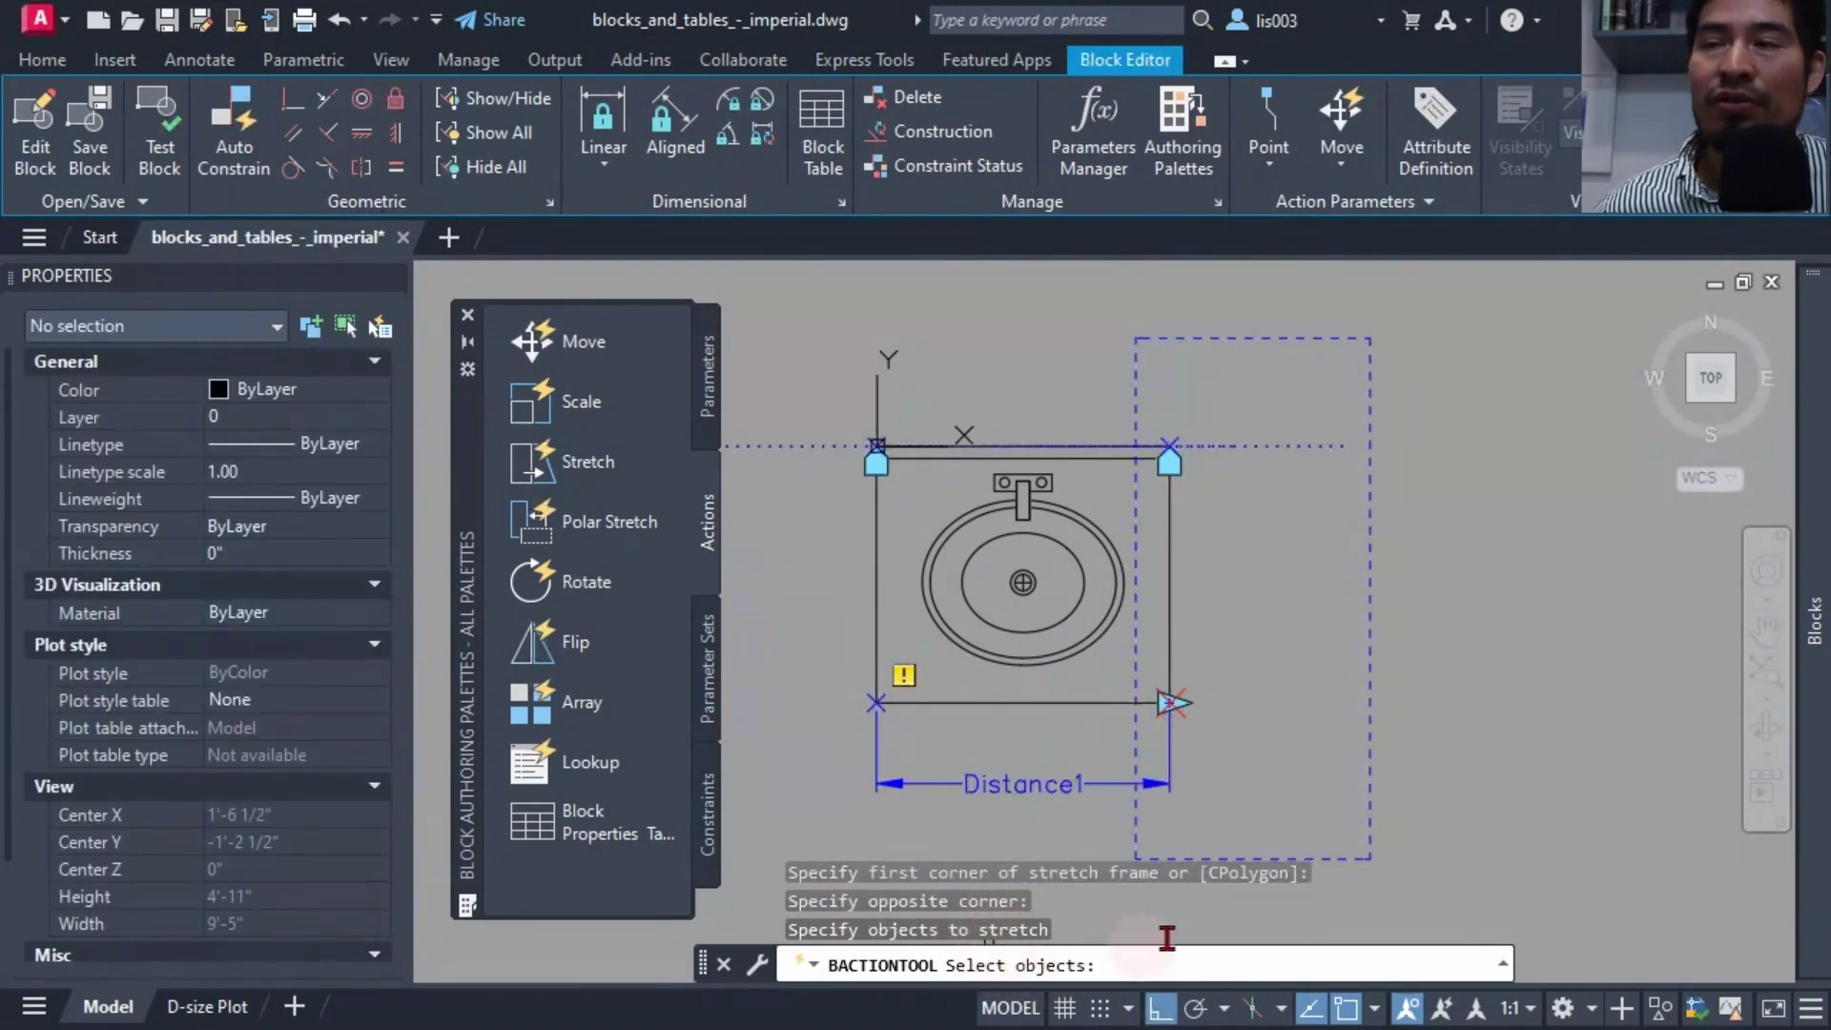
left_click(1292, 818)
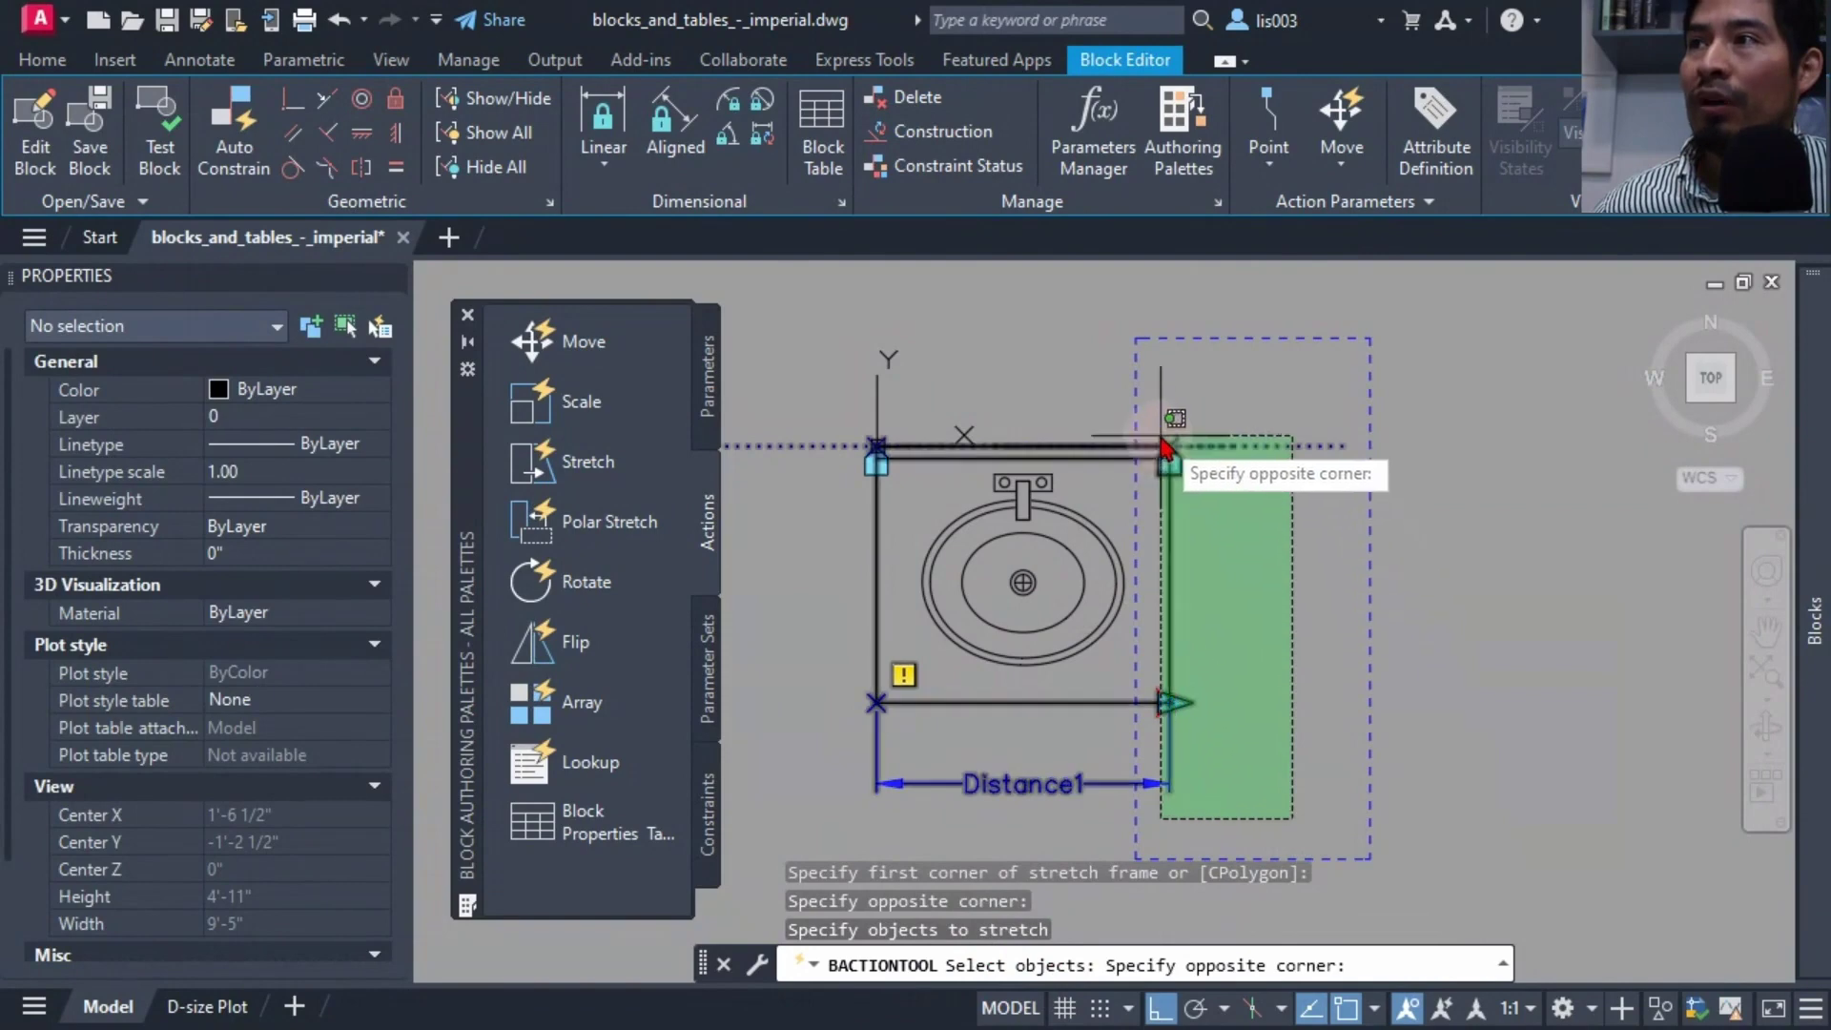
left_click(1144, 399)
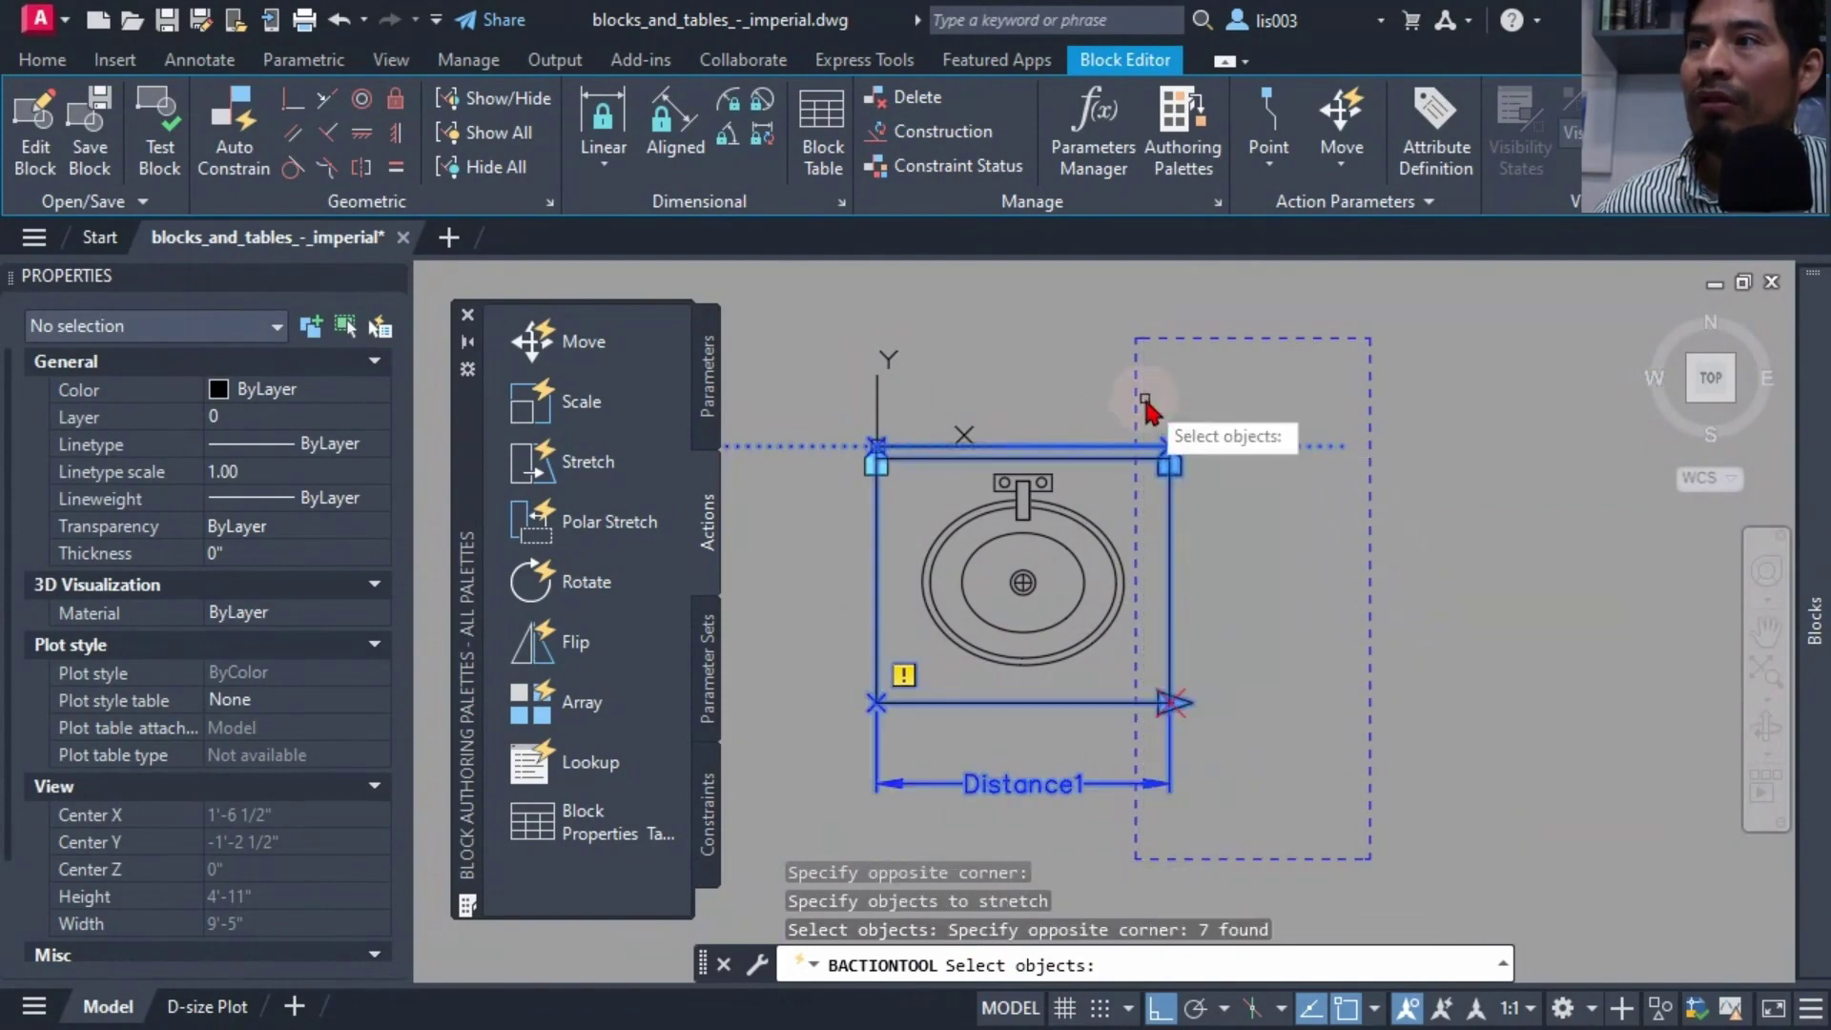
right_click(1225, 632)
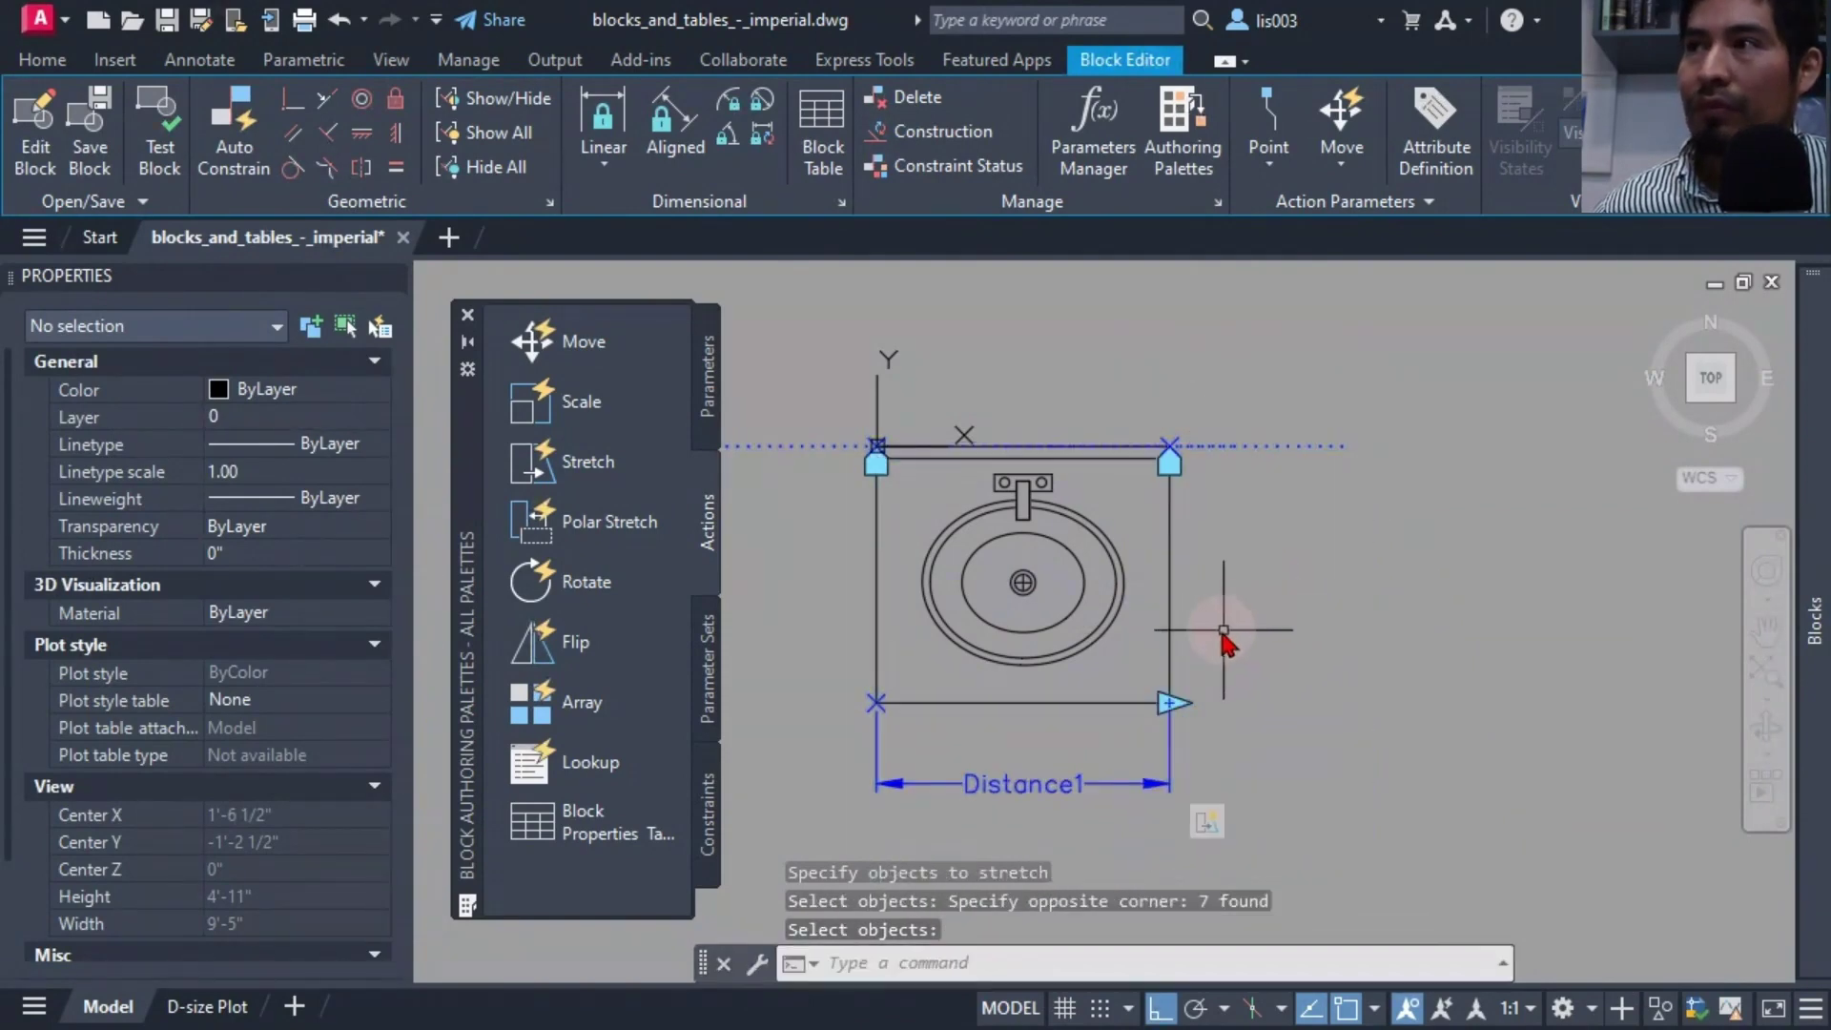
middle_click_drag(1215, 632, 1214, 635)
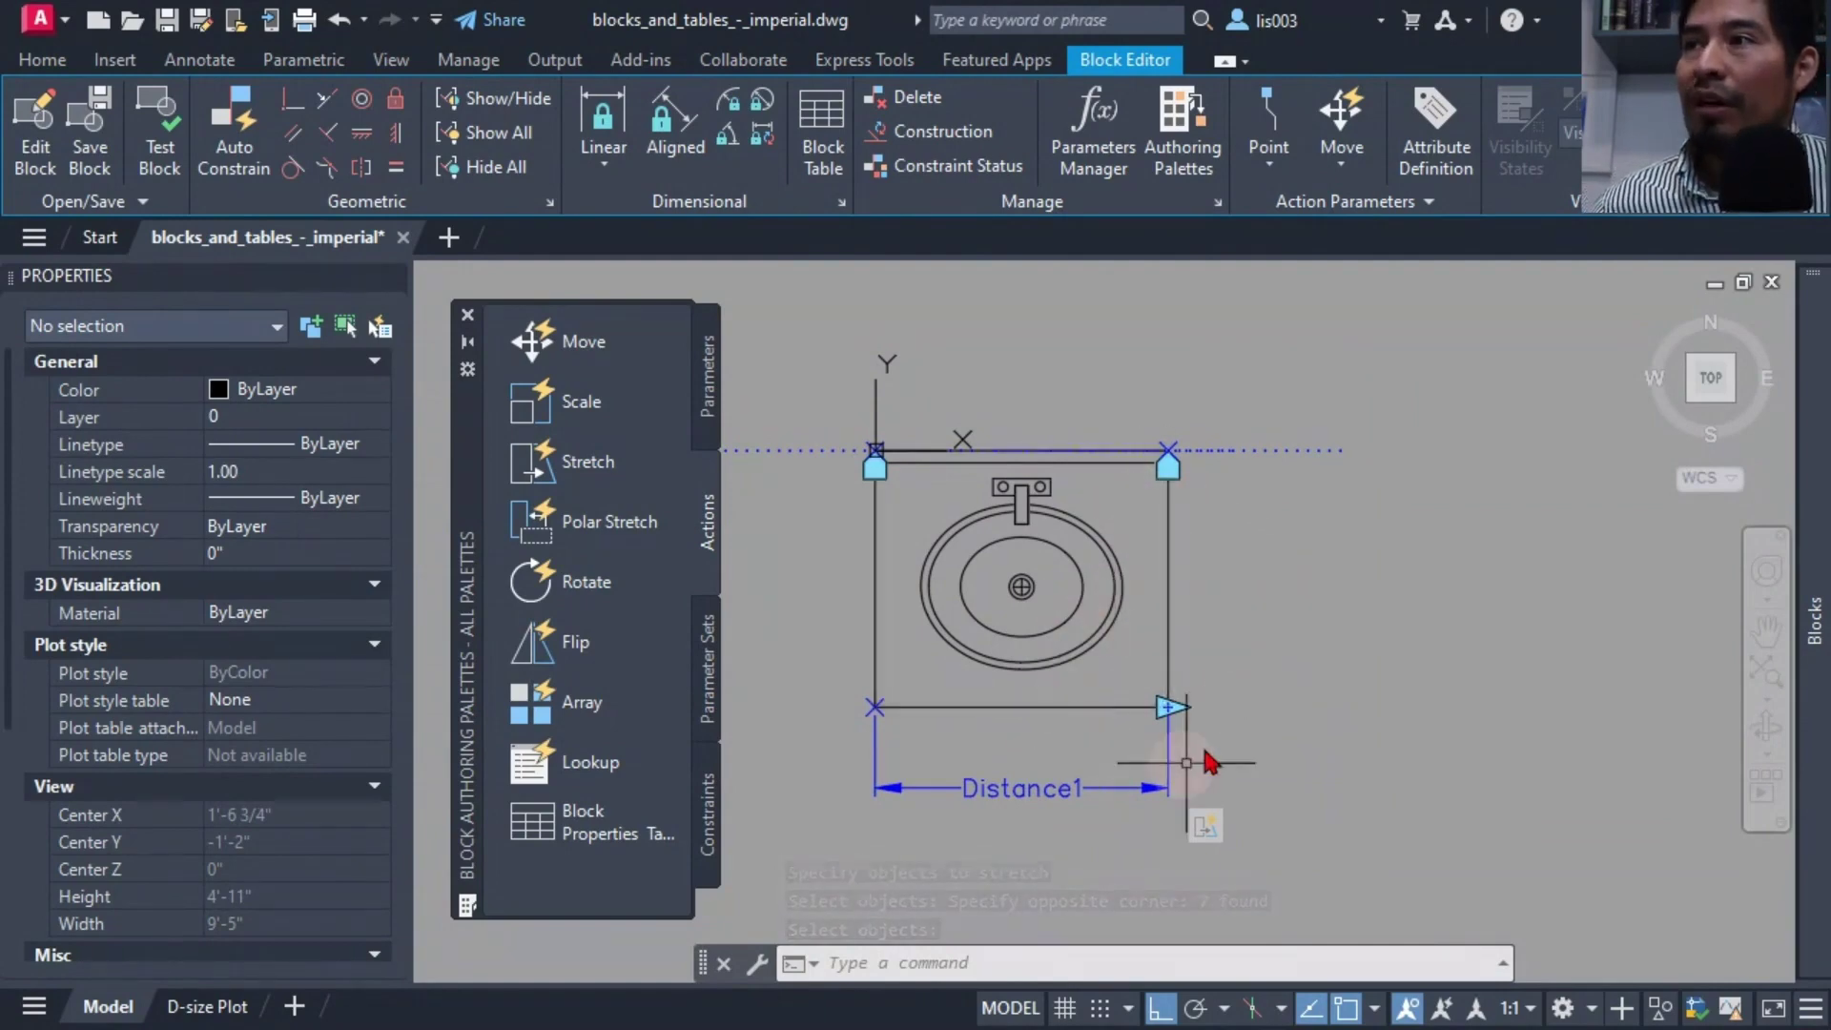
Open the LazySink block in a test window and widen its counter to the right with the lower-right stretch grip
left_click(162, 168)
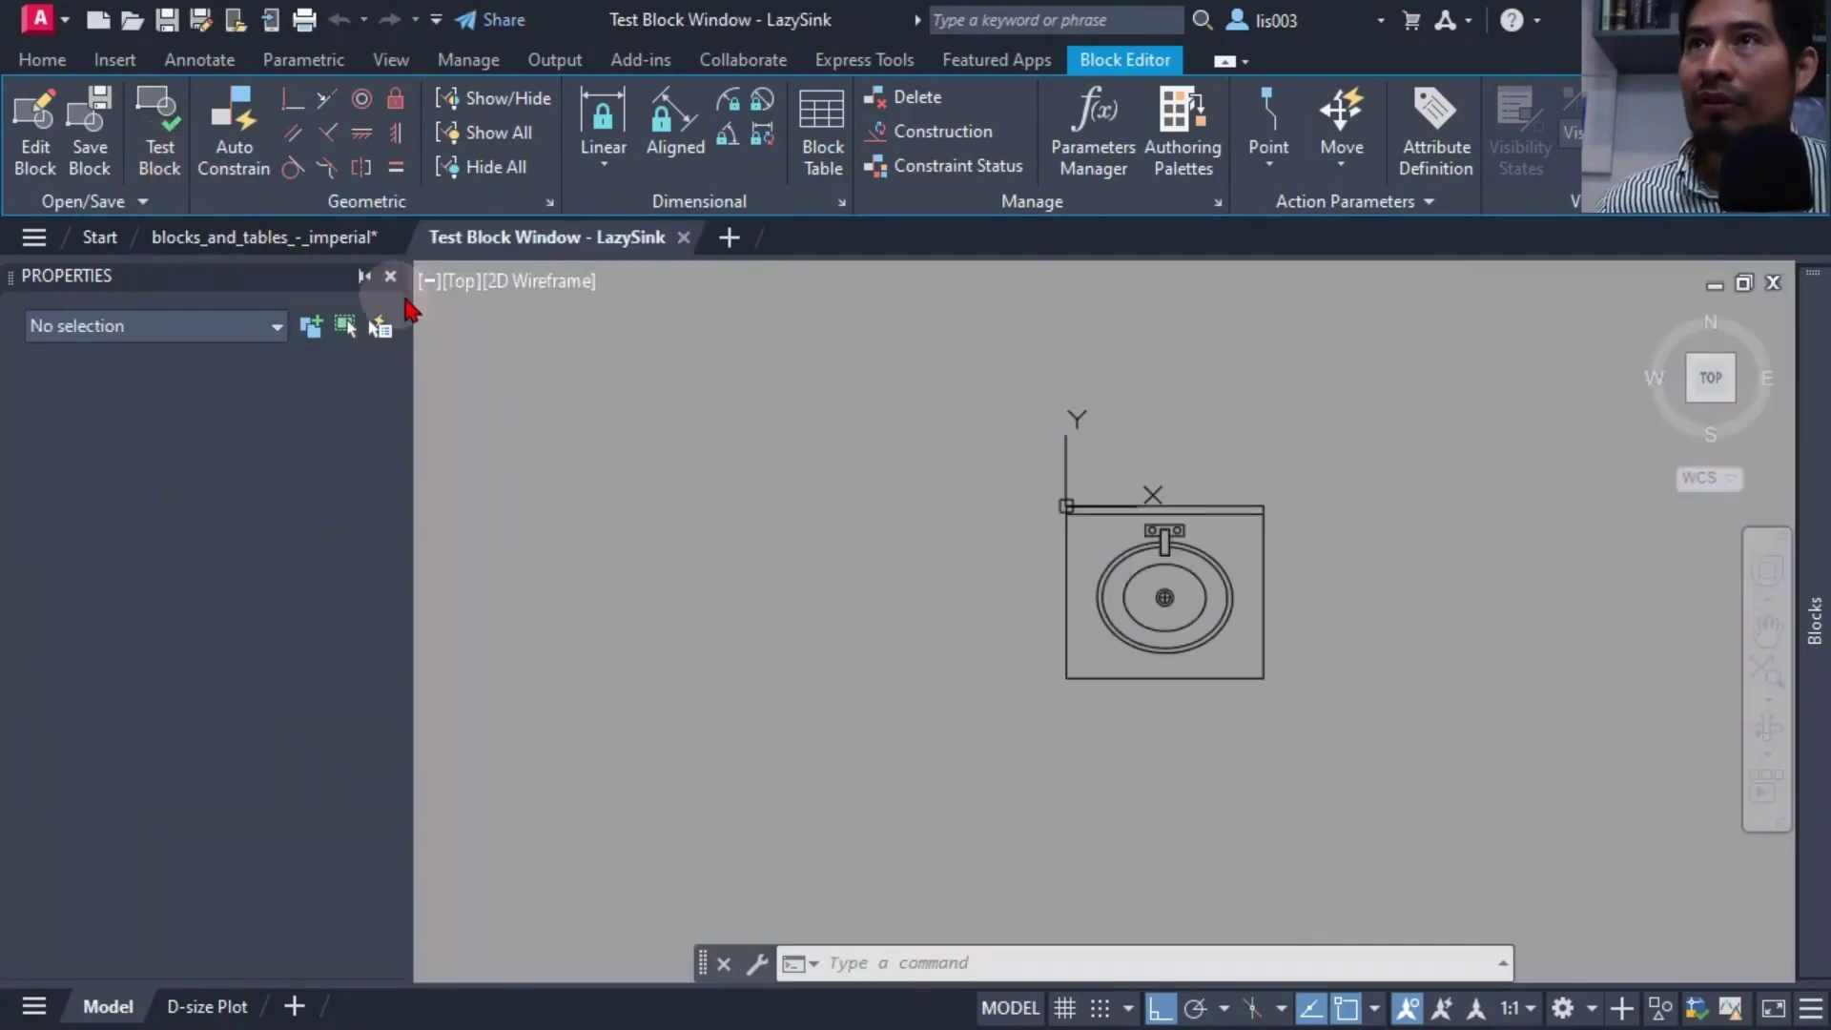
middle_click_drag(900, 550, 595, 606)
left_click(803, 574)
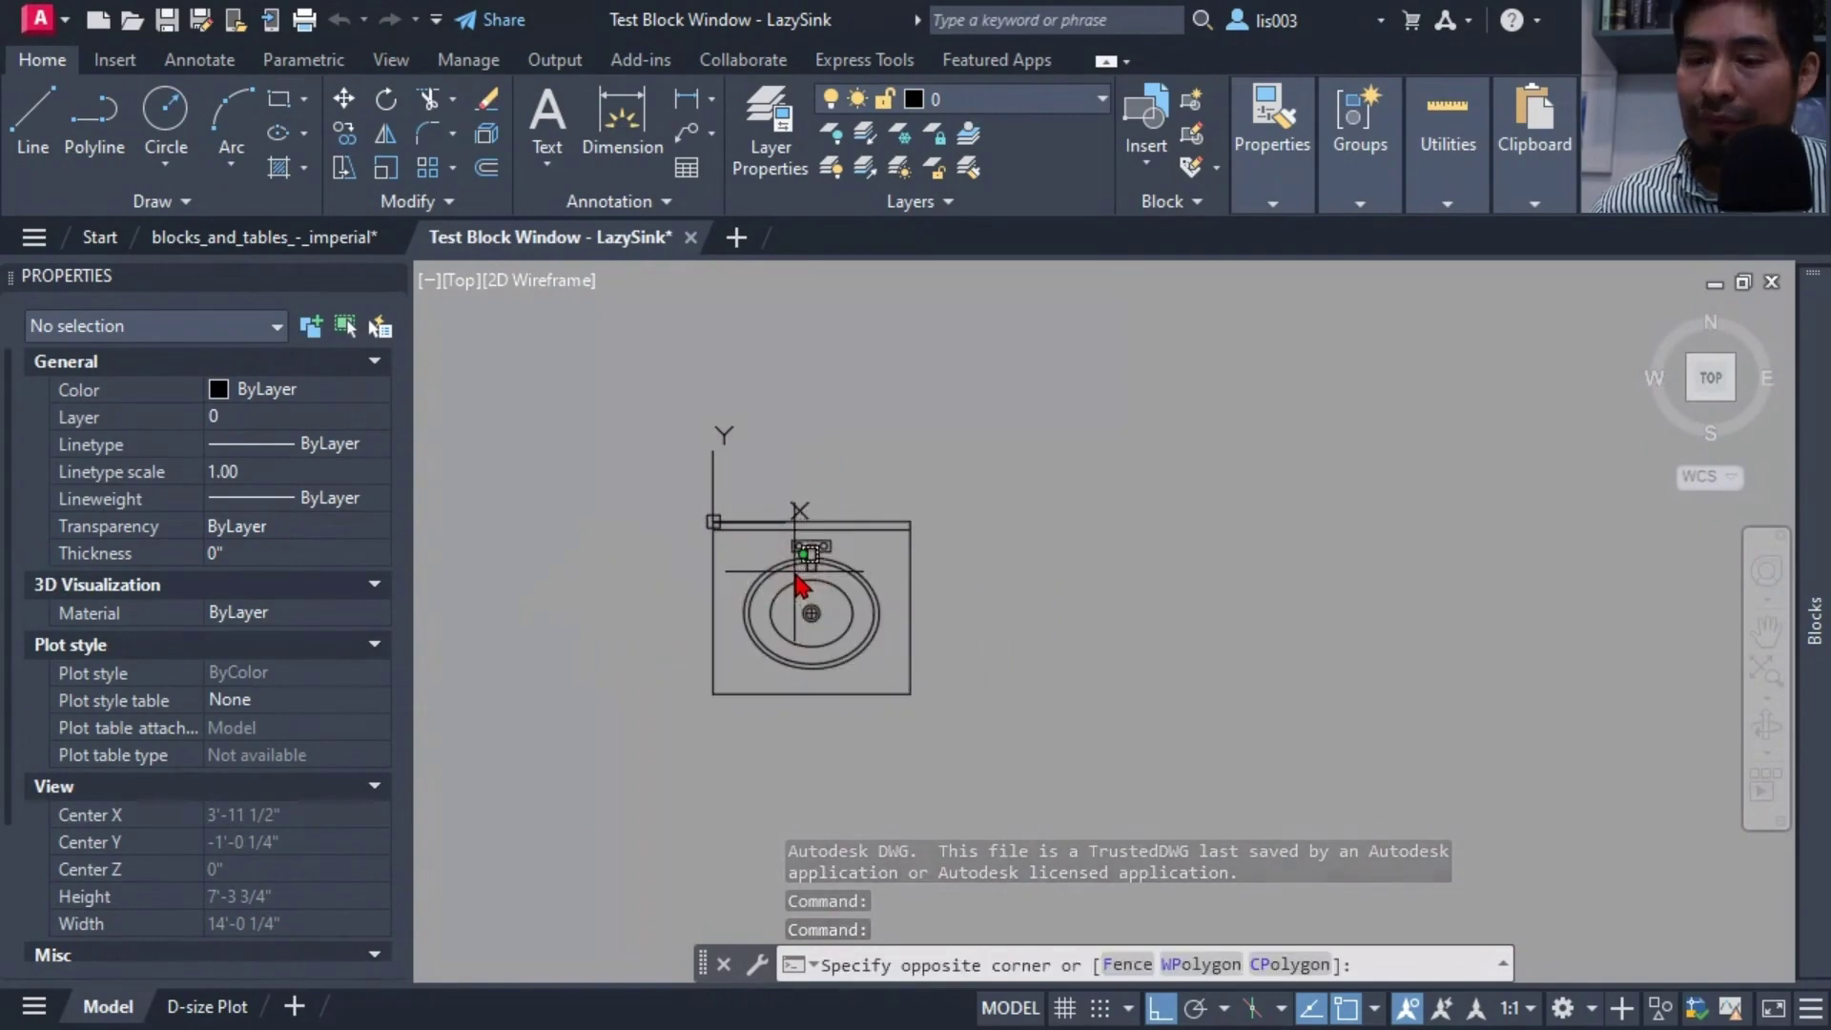
left_click(782, 563)
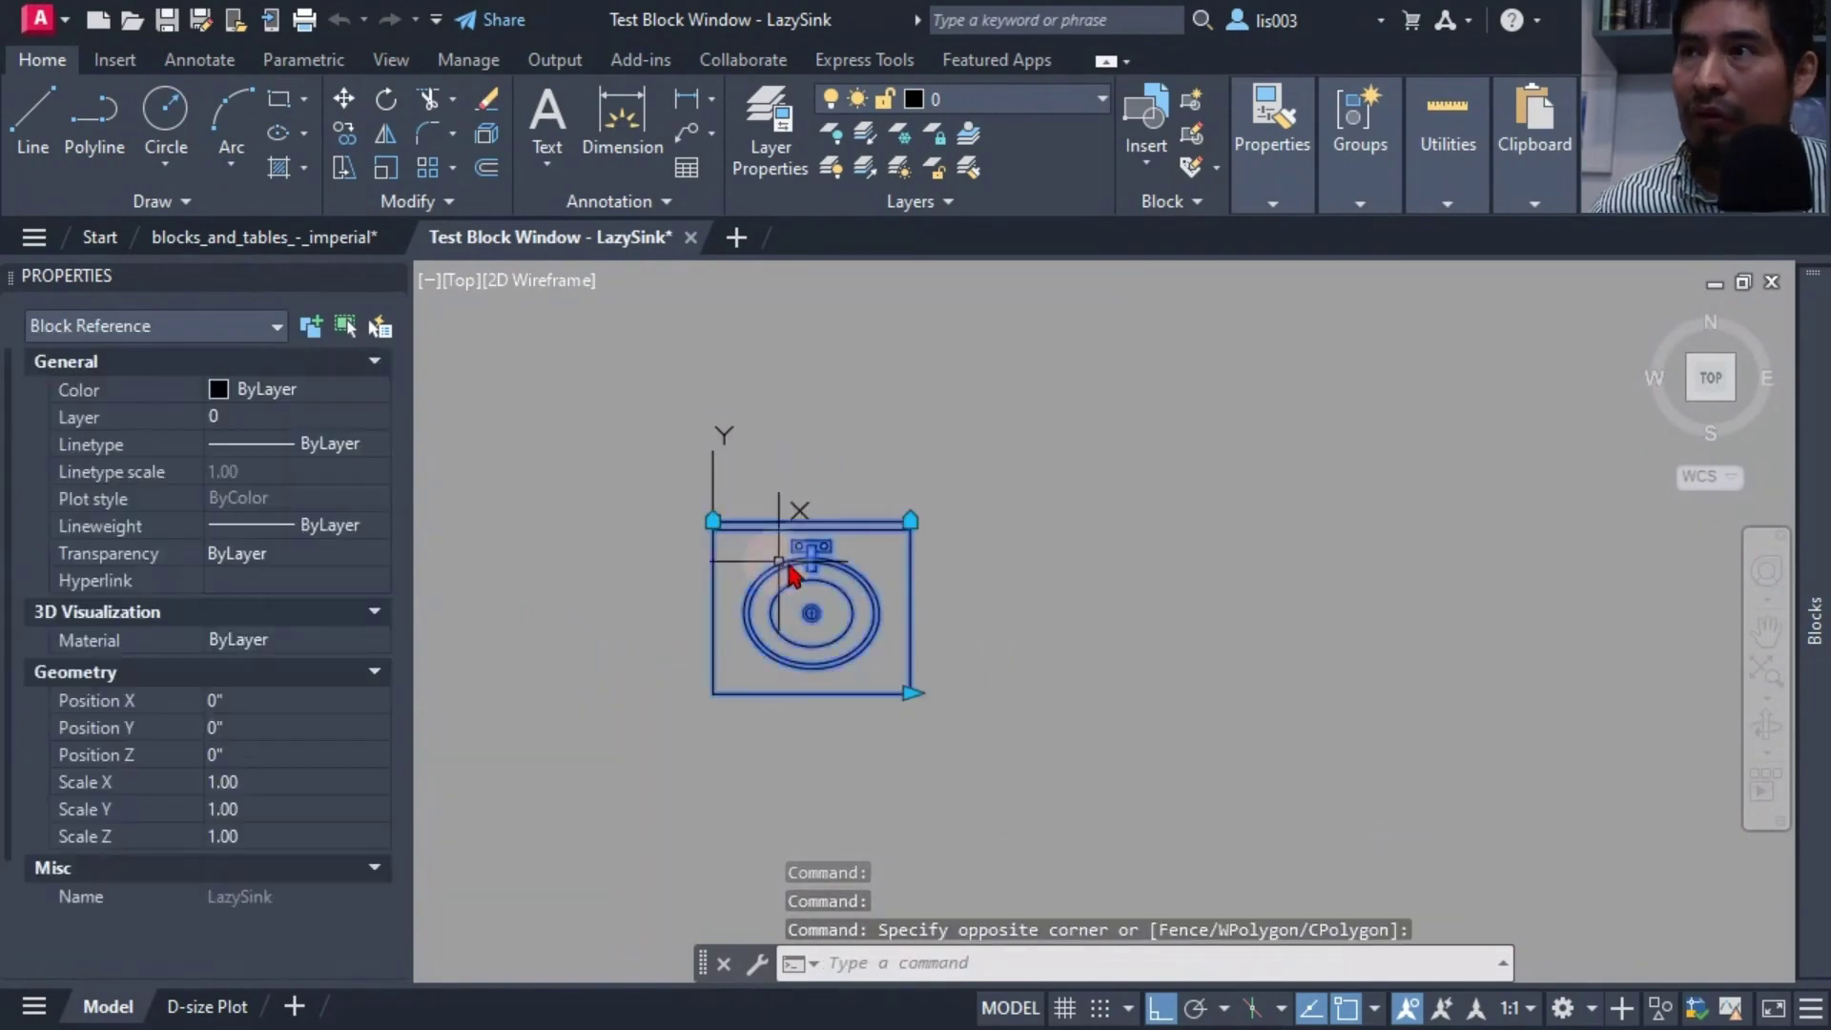
left_click(910, 693)
left_click(1072, 703)
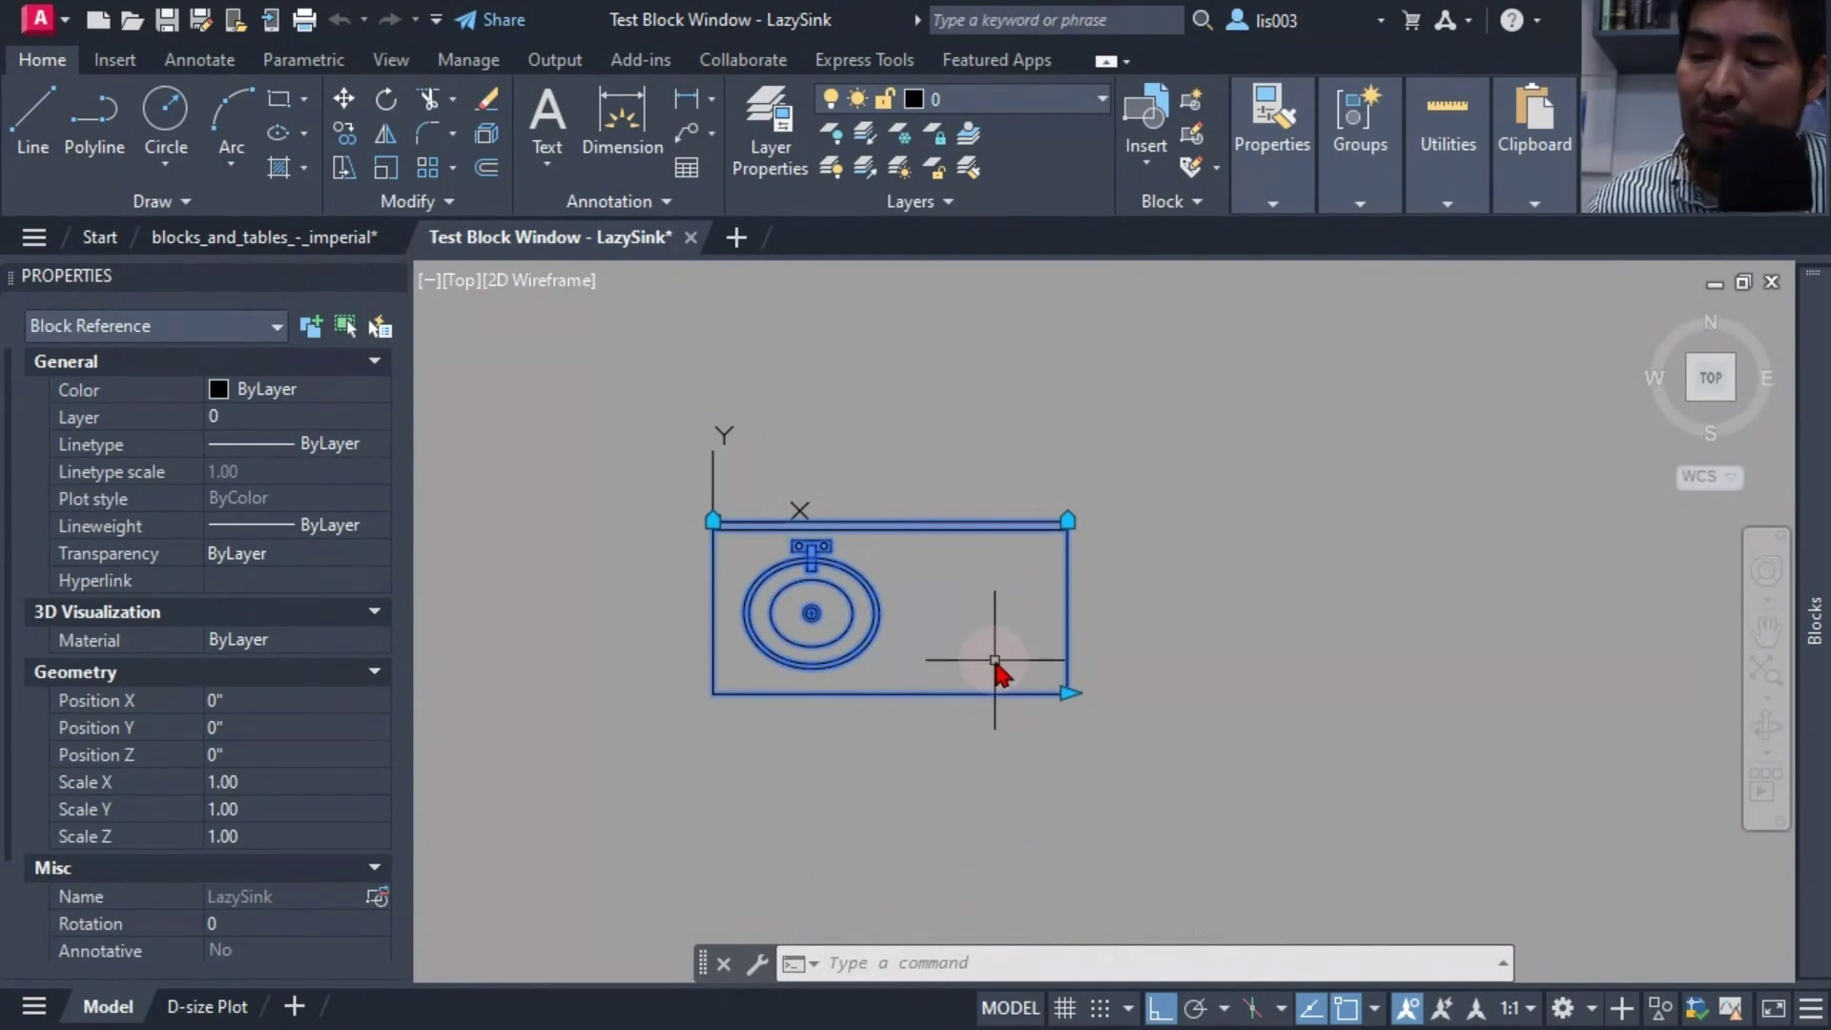
Stretch the test sink's counter wider again, shorten it with the same grip, and close the test window
scroll(820, 581, "up", 3)
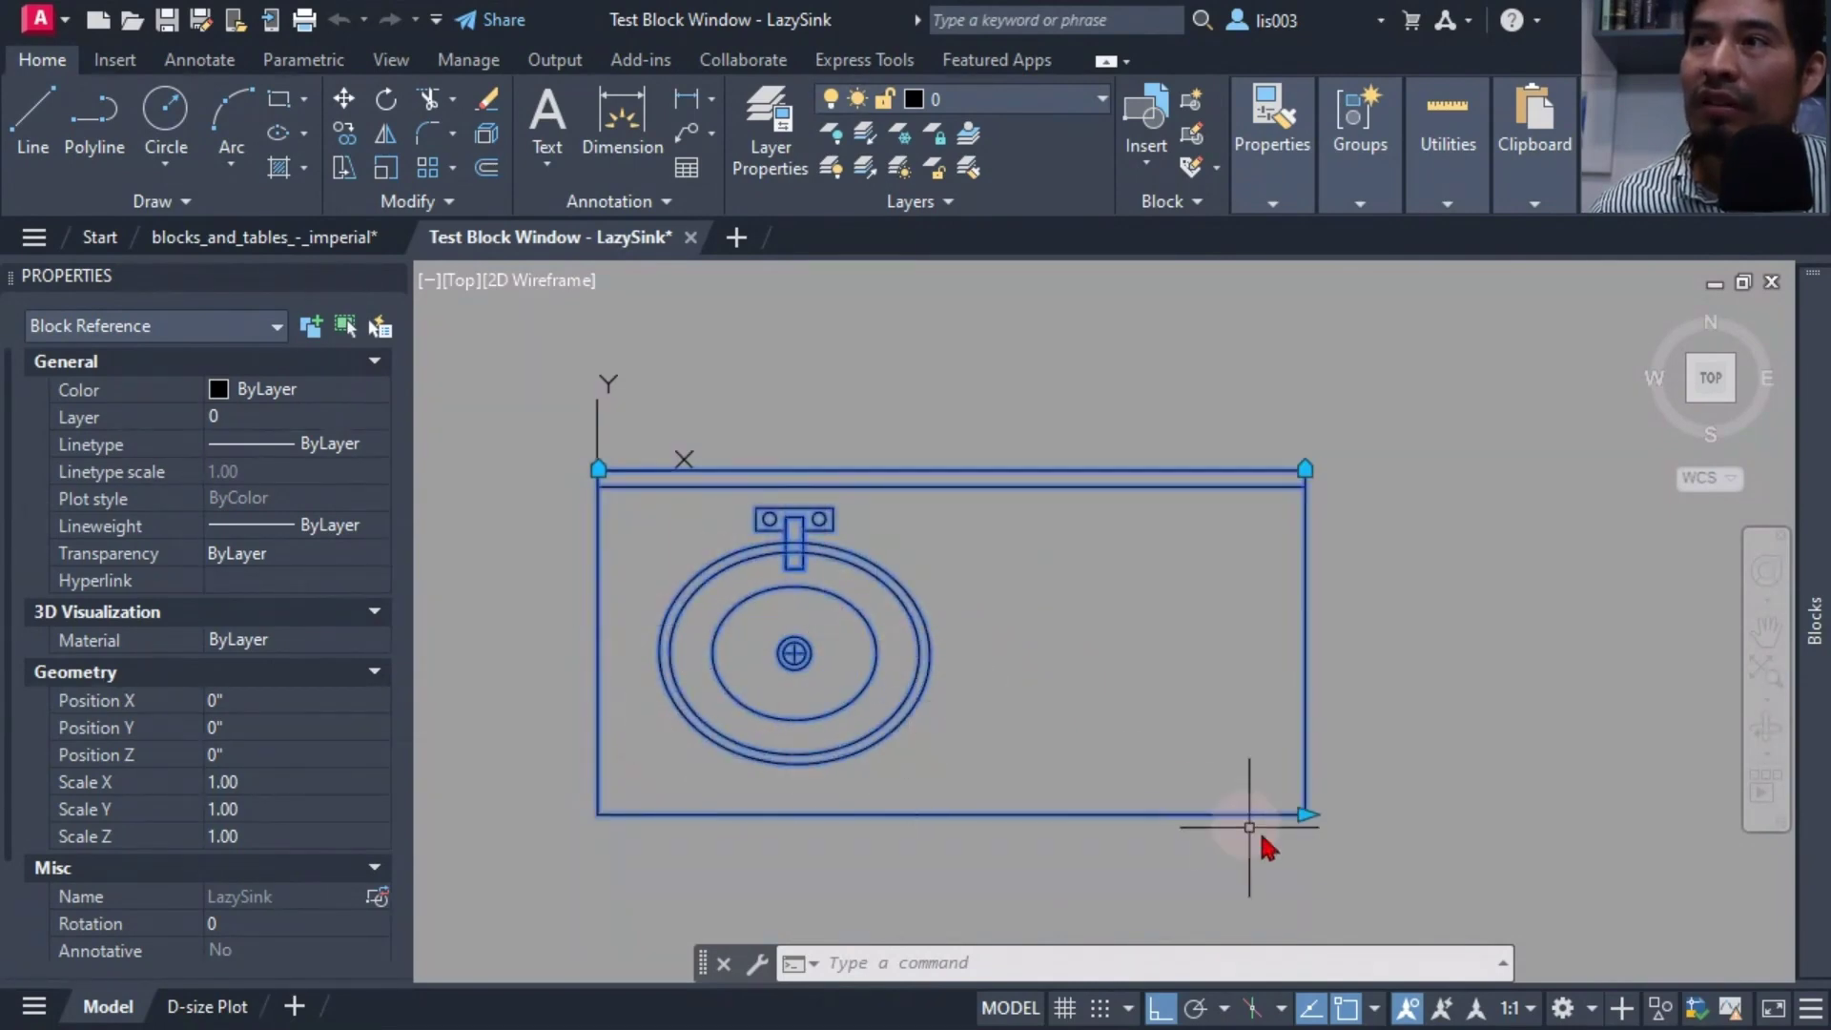
left_click(1306, 814)
left_click(1465, 814)
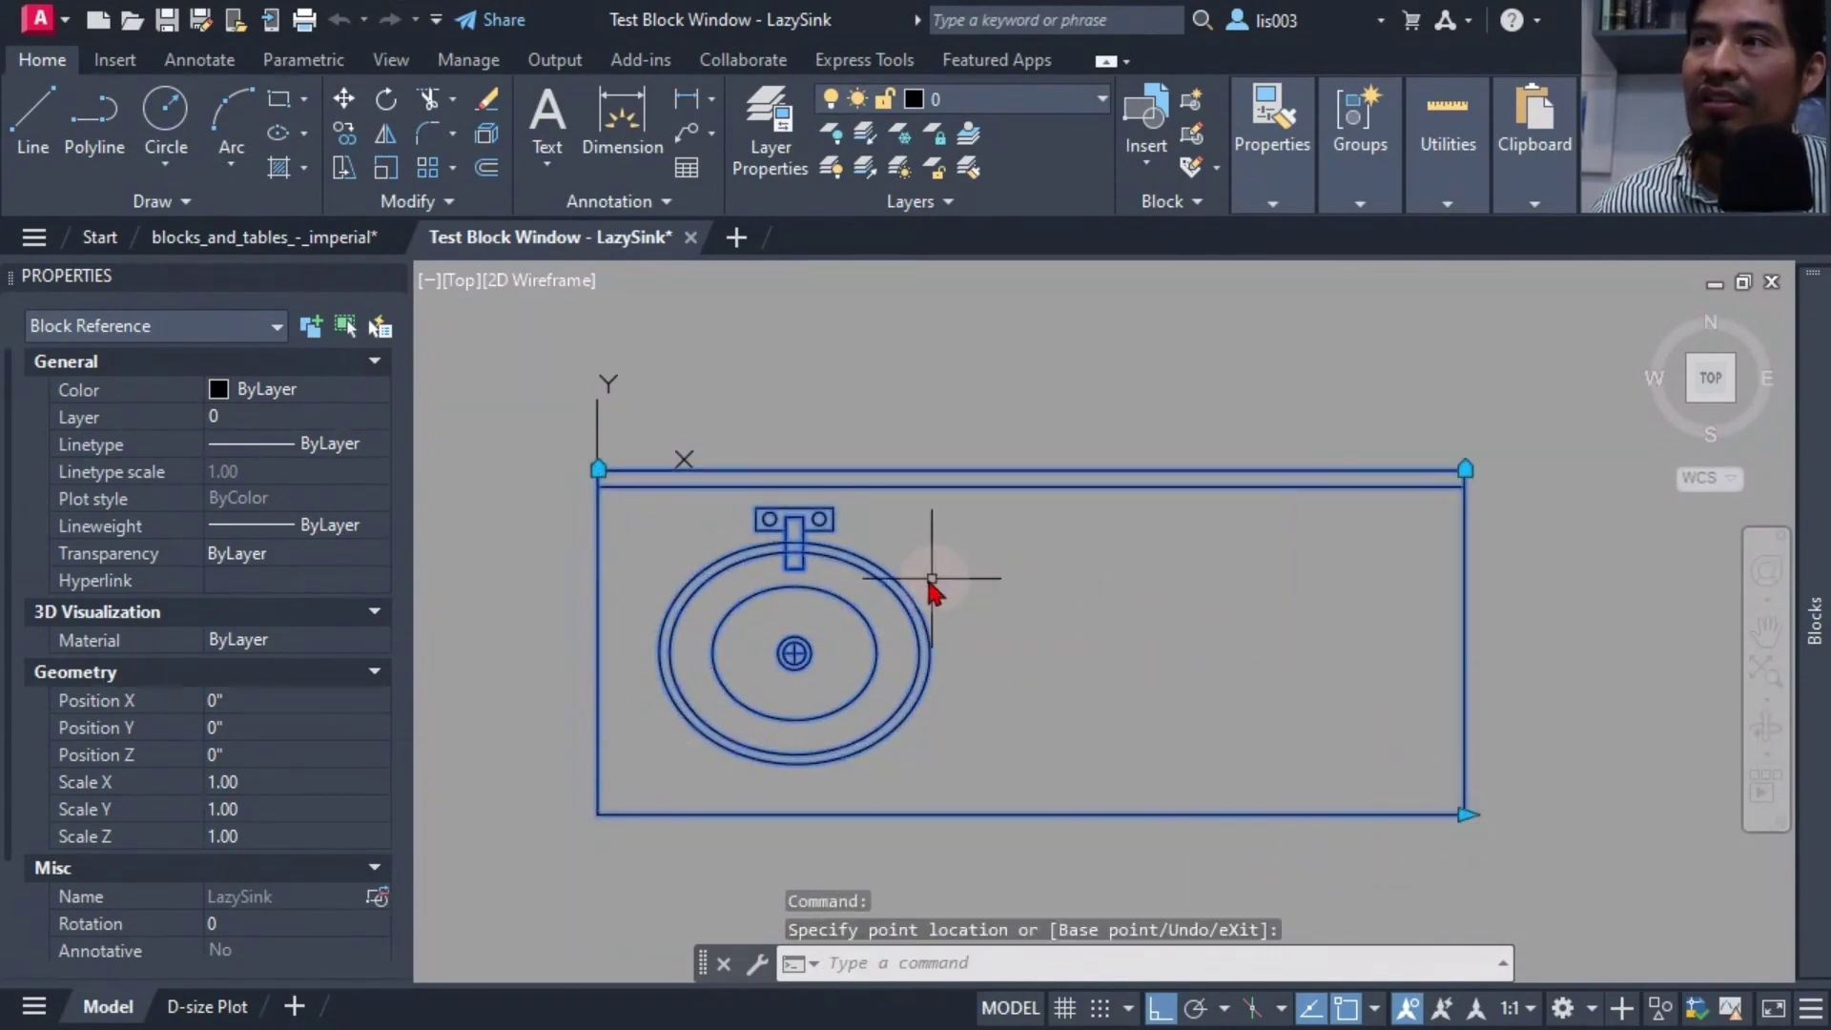
left_click(1097, 707)
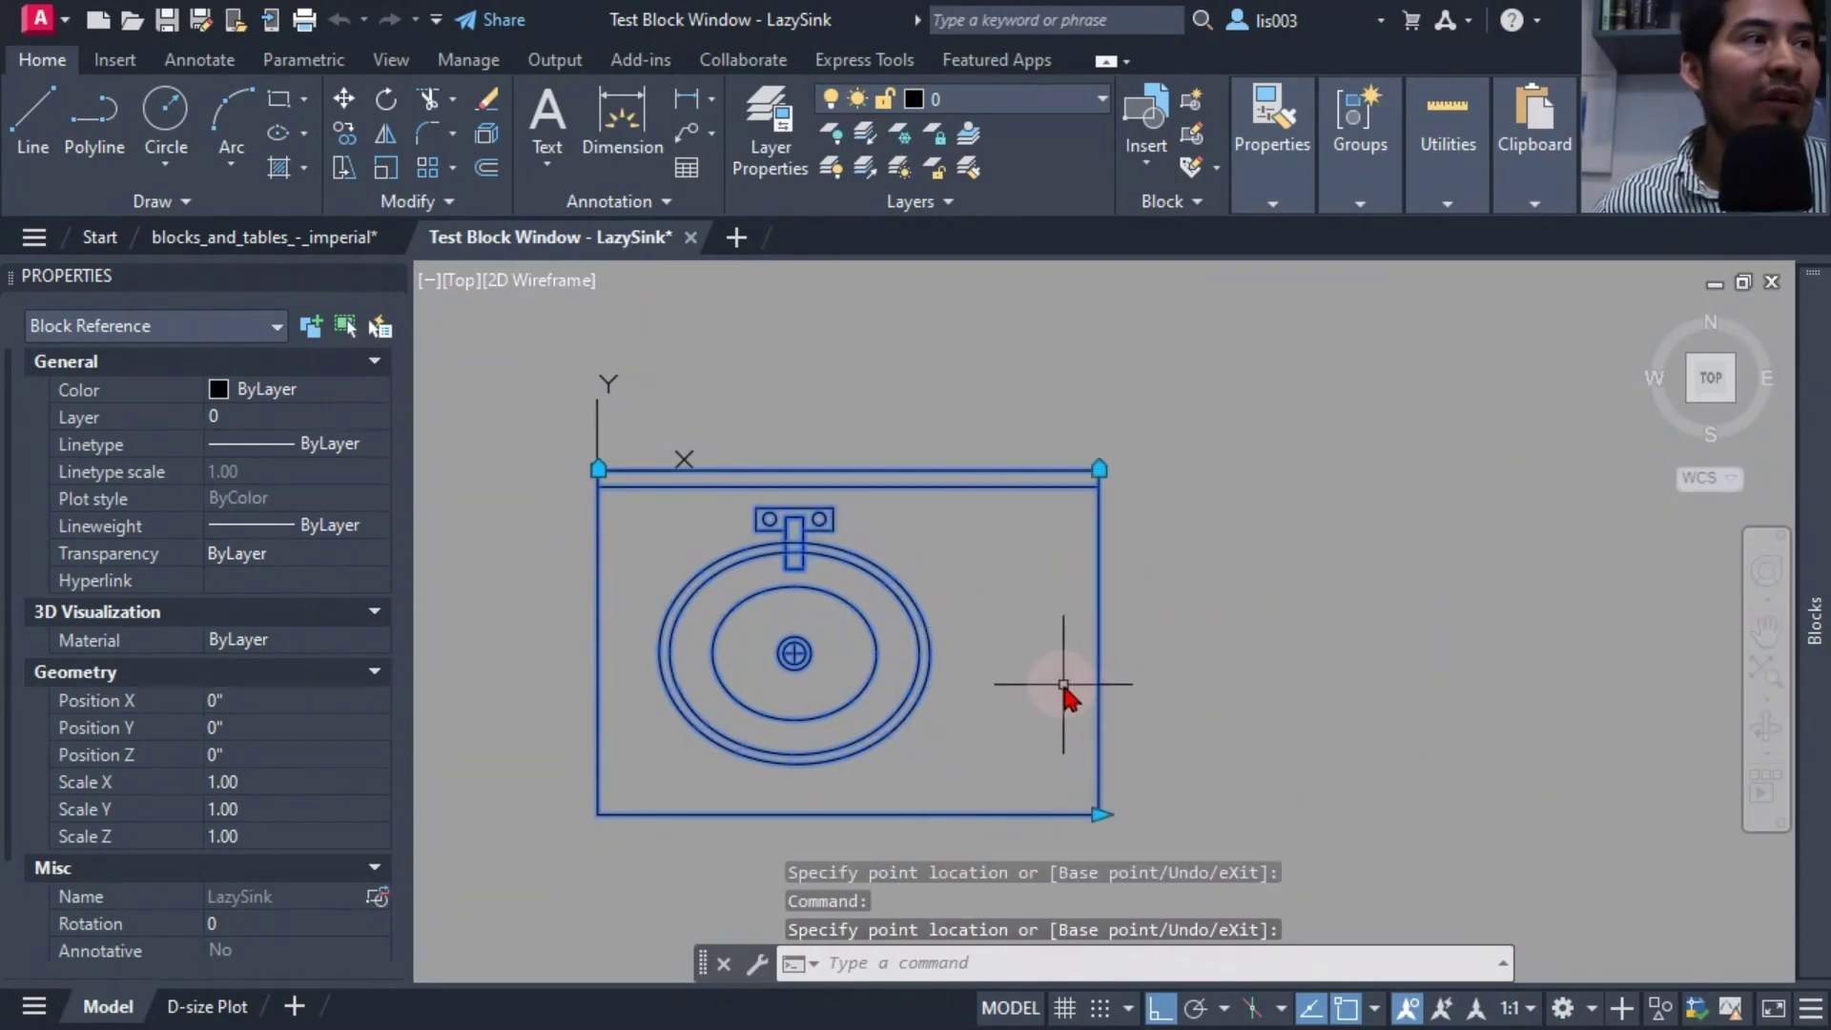
middle_click_drag(1066, 613, 1084, 581)
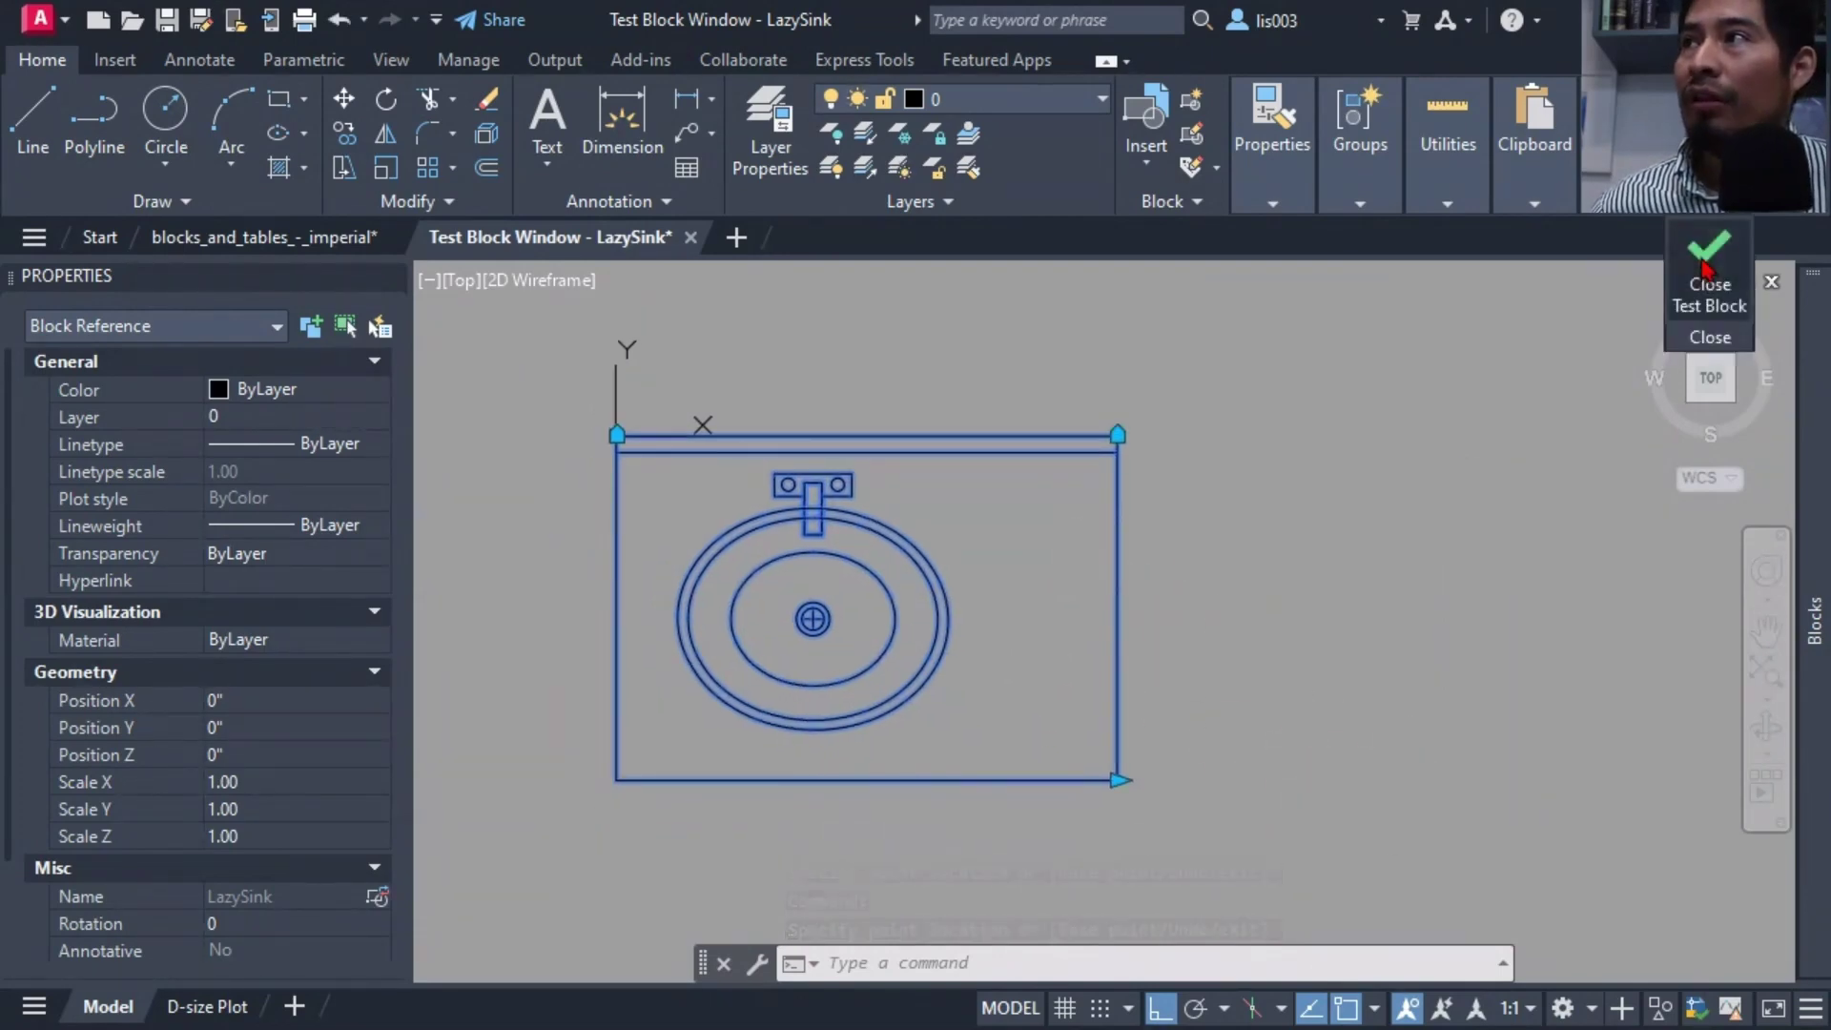
left_click(1702, 269)
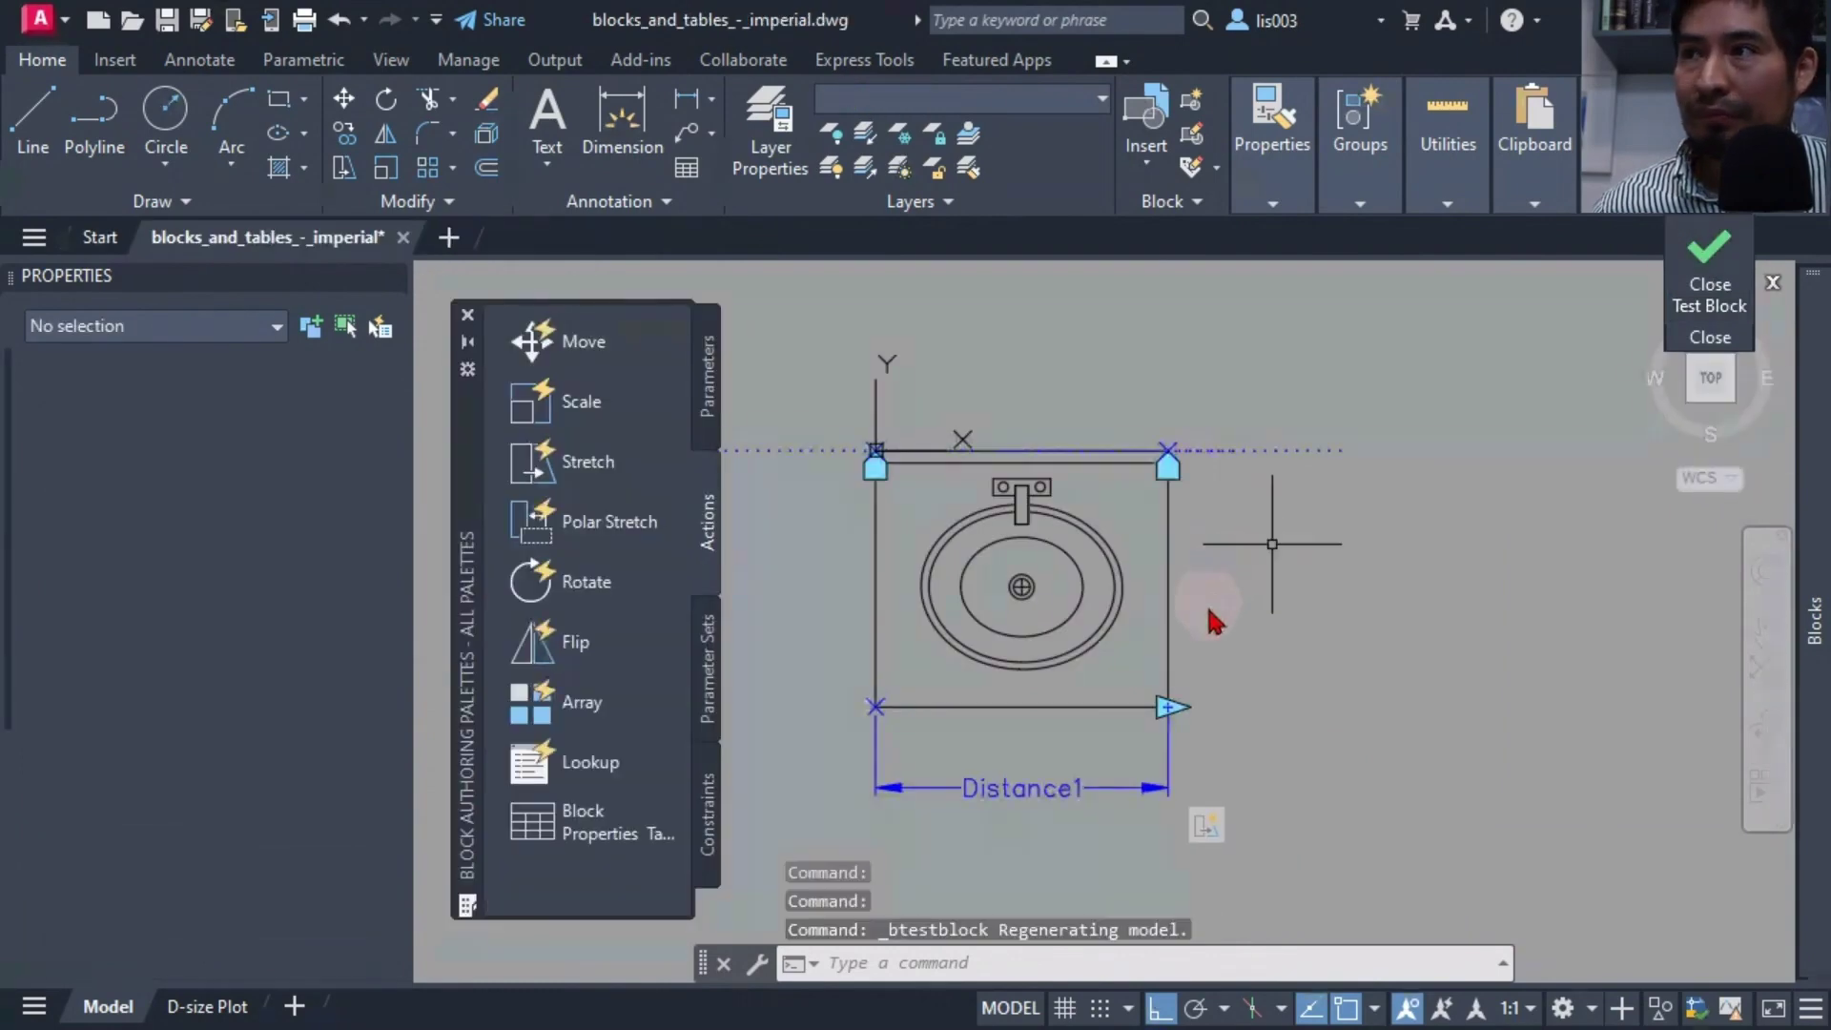
middle_click_drag(1246, 780, 1220, 768)
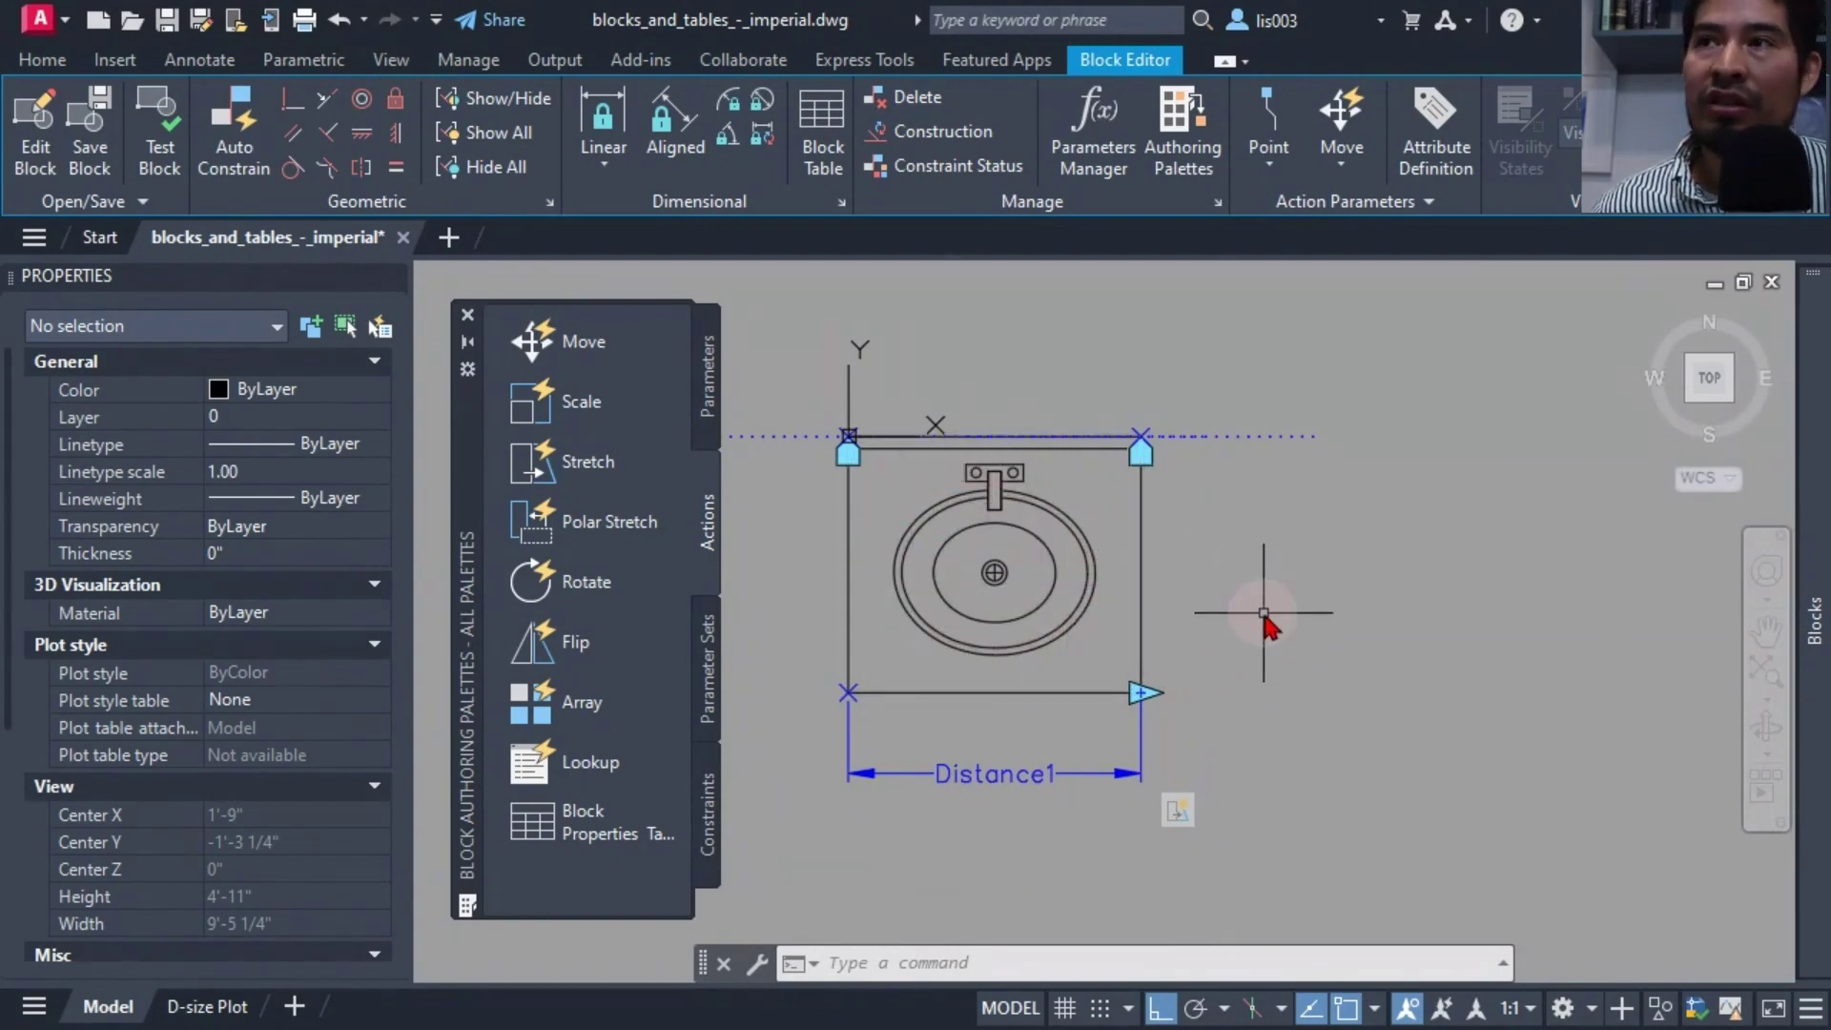
Add a Move action to the Distance1 linear parameter's lower-right point, with the sink bowl and faucet as the moved objects
middle_click_drag(1079, 561, 1042, 593)
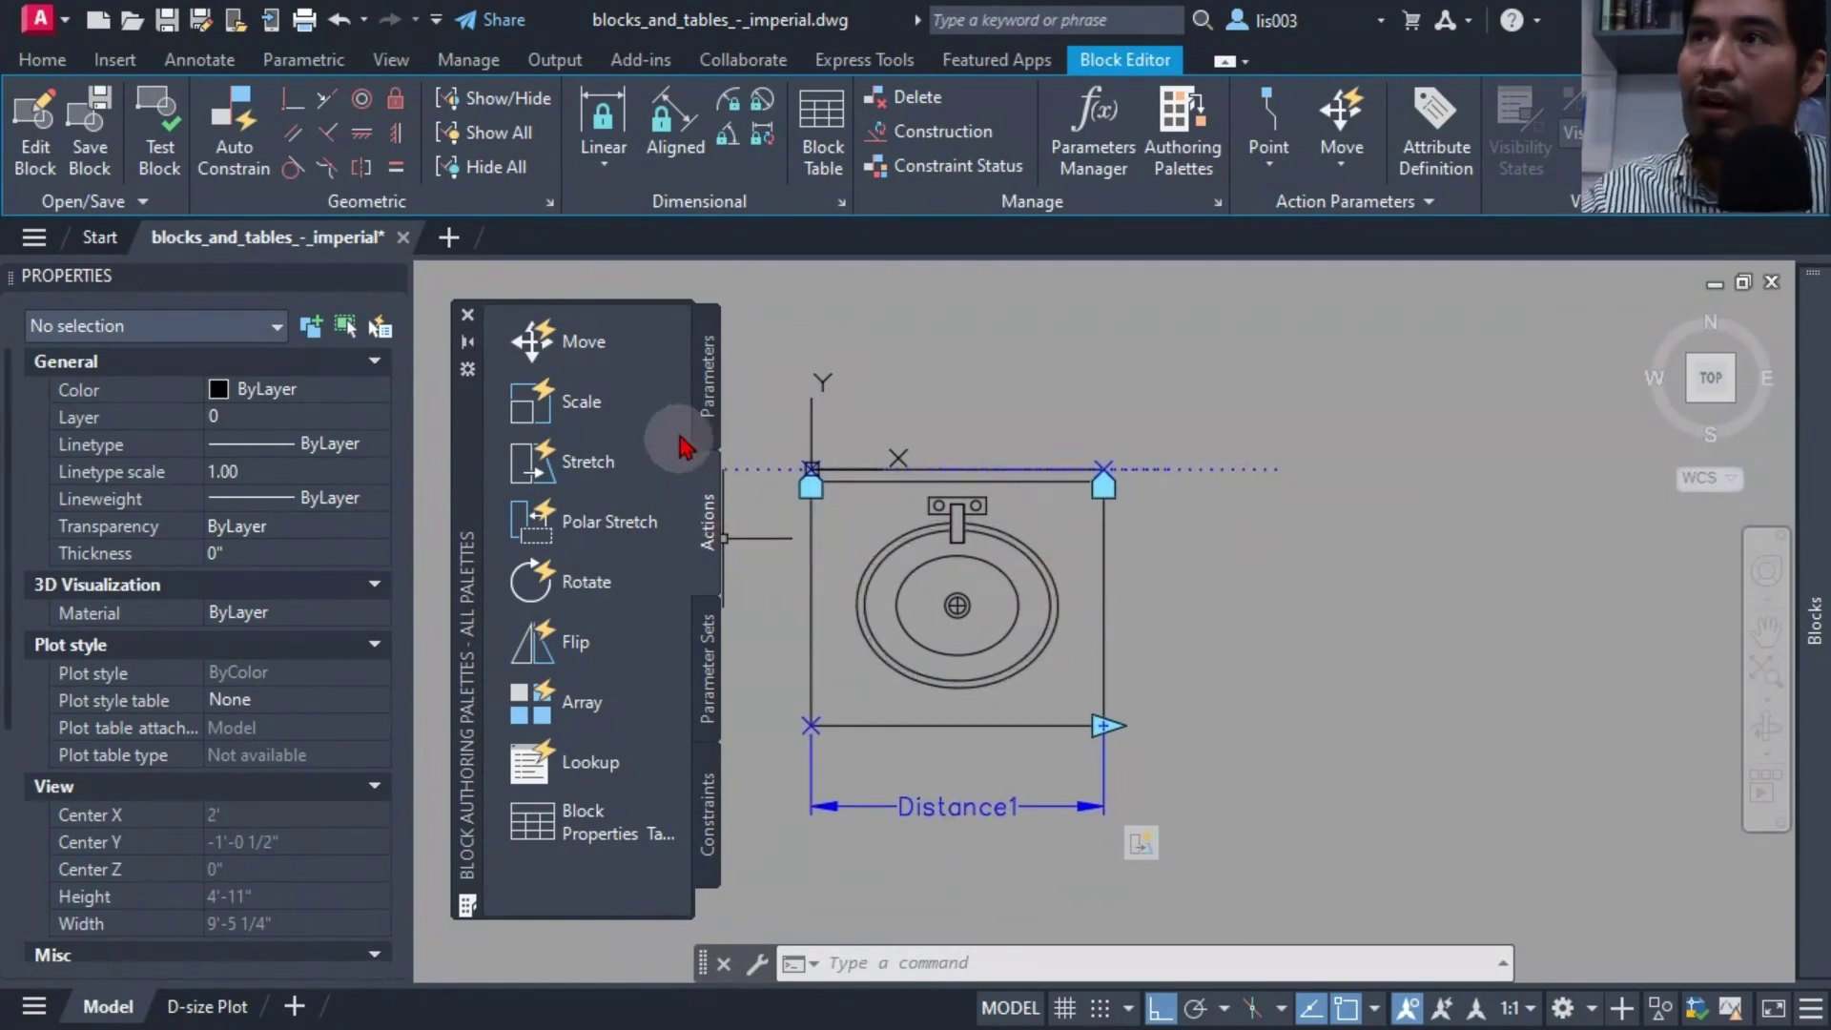
left_click(583, 345)
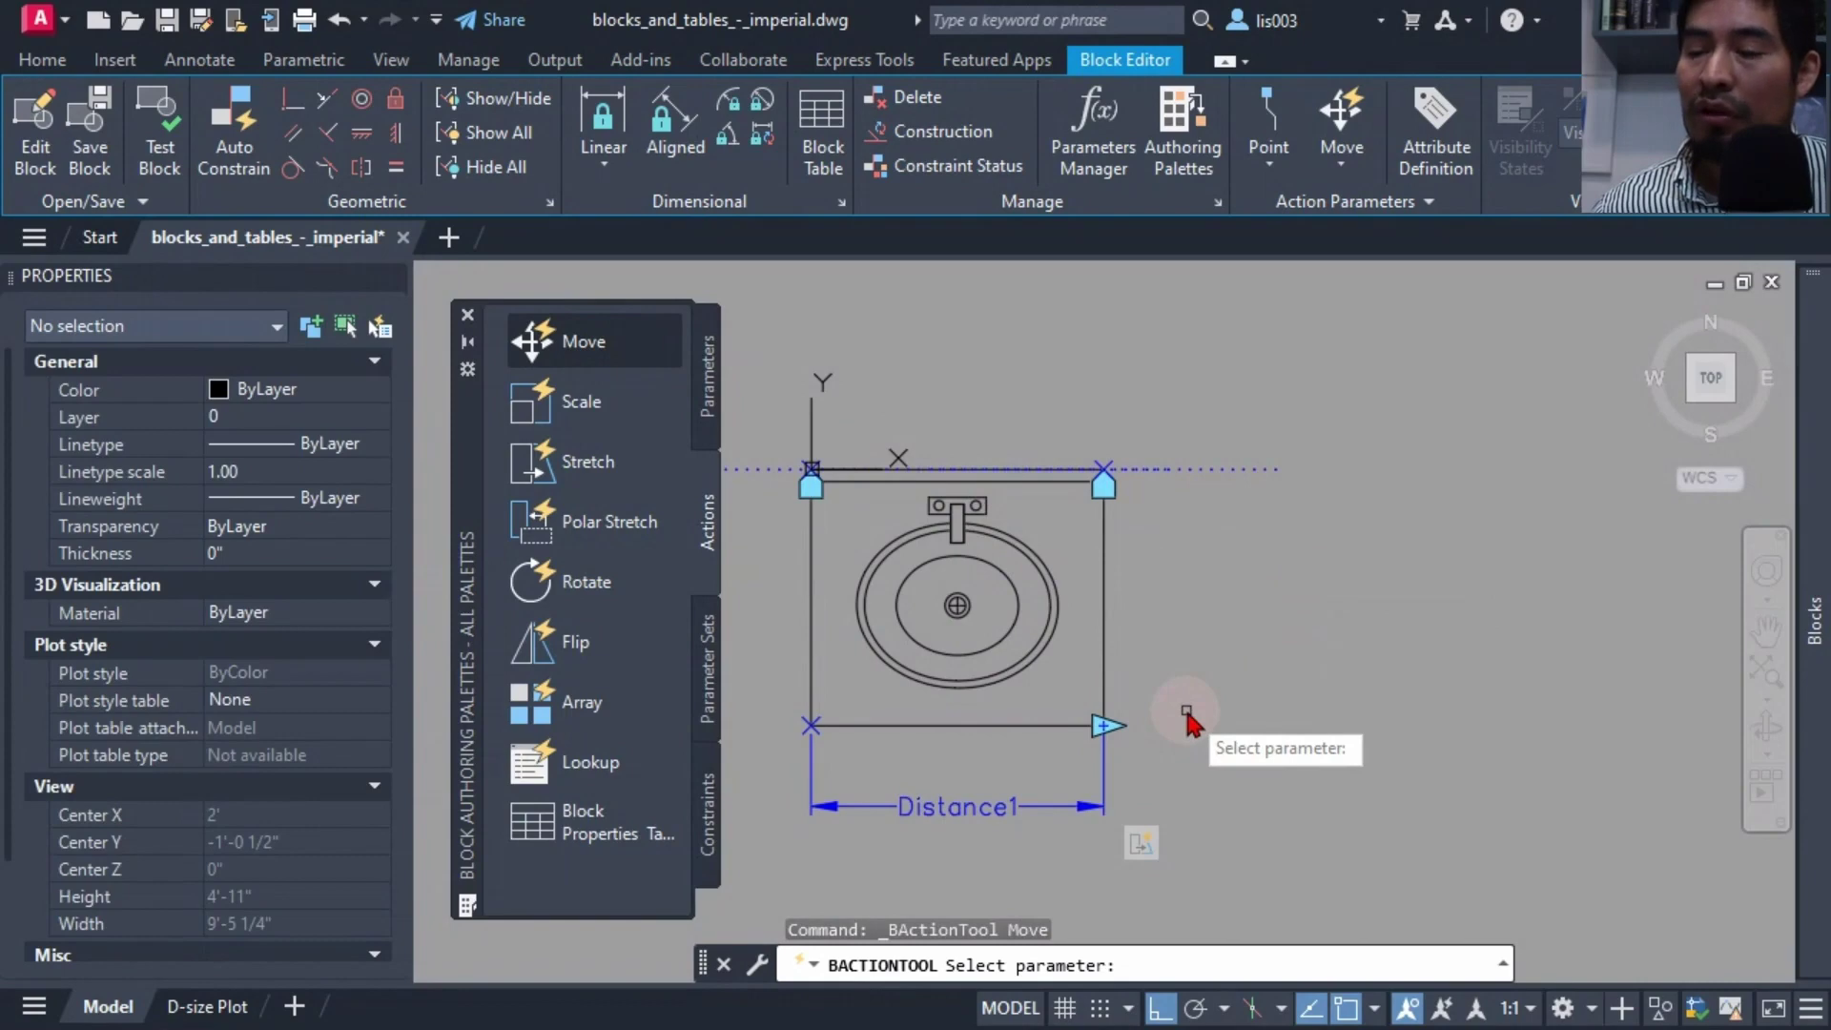
left_click(974, 810)
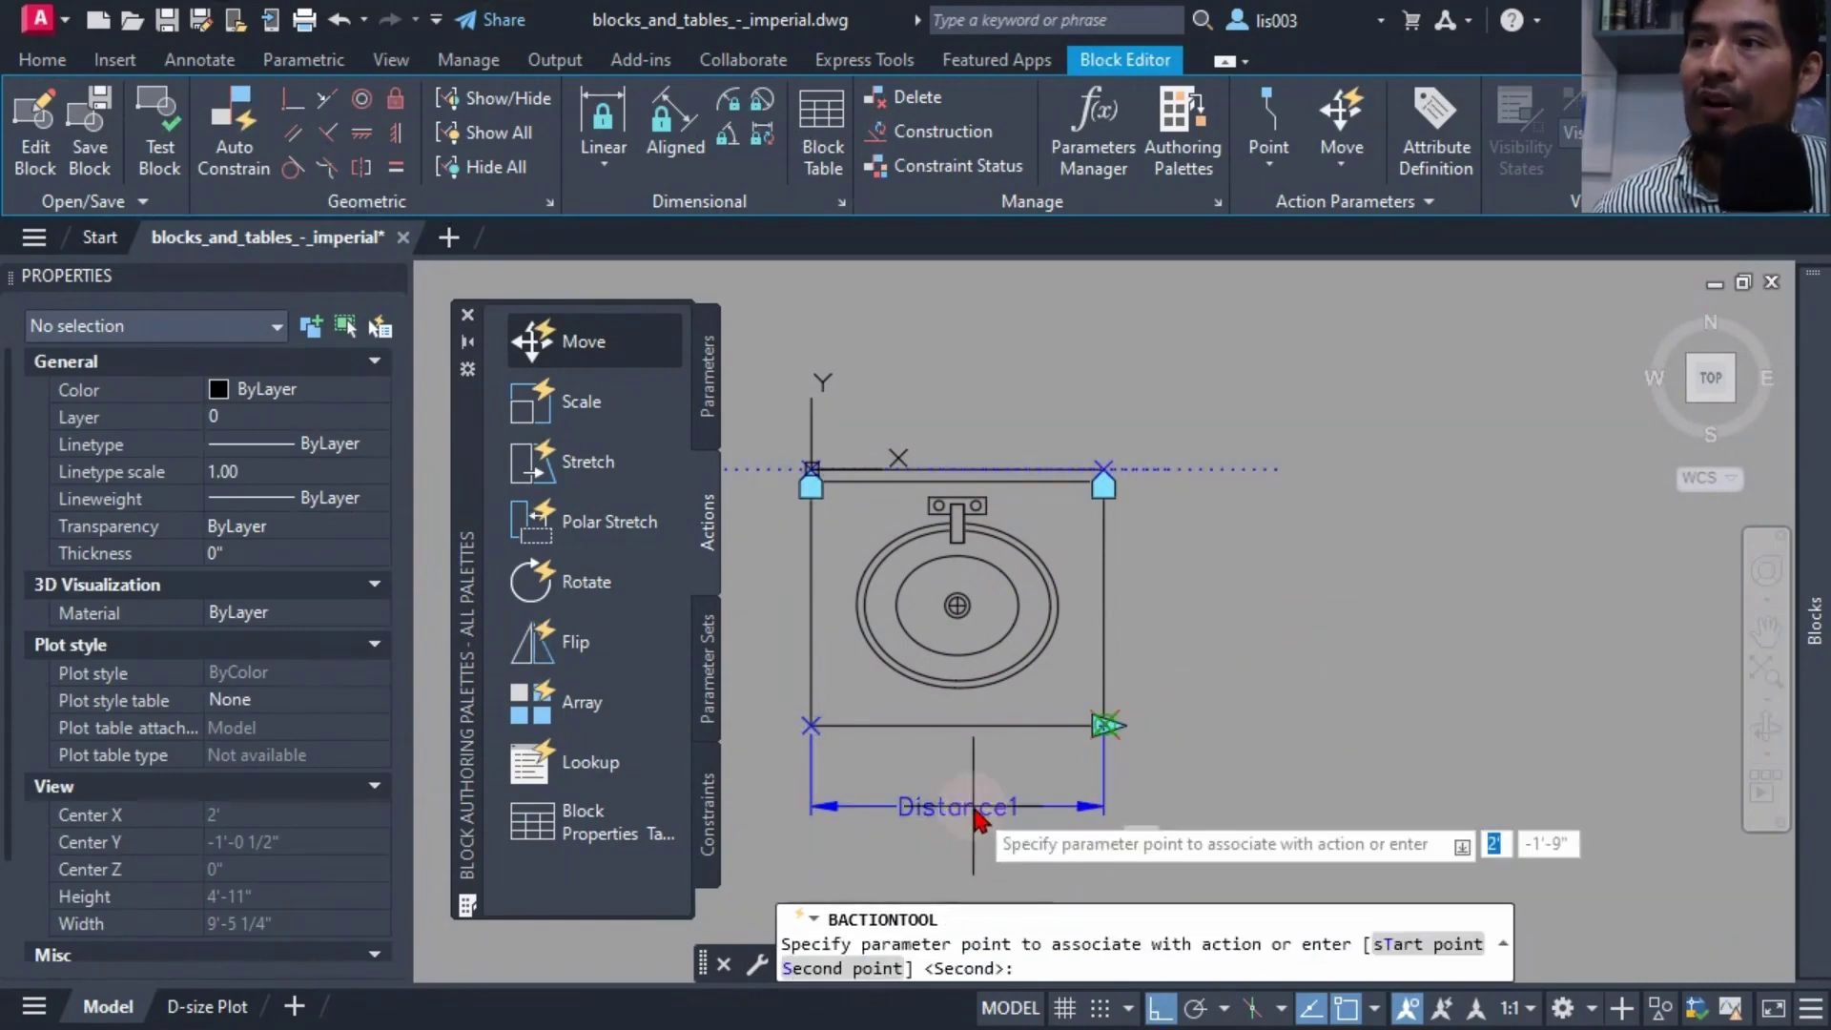
left_click(1106, 729)
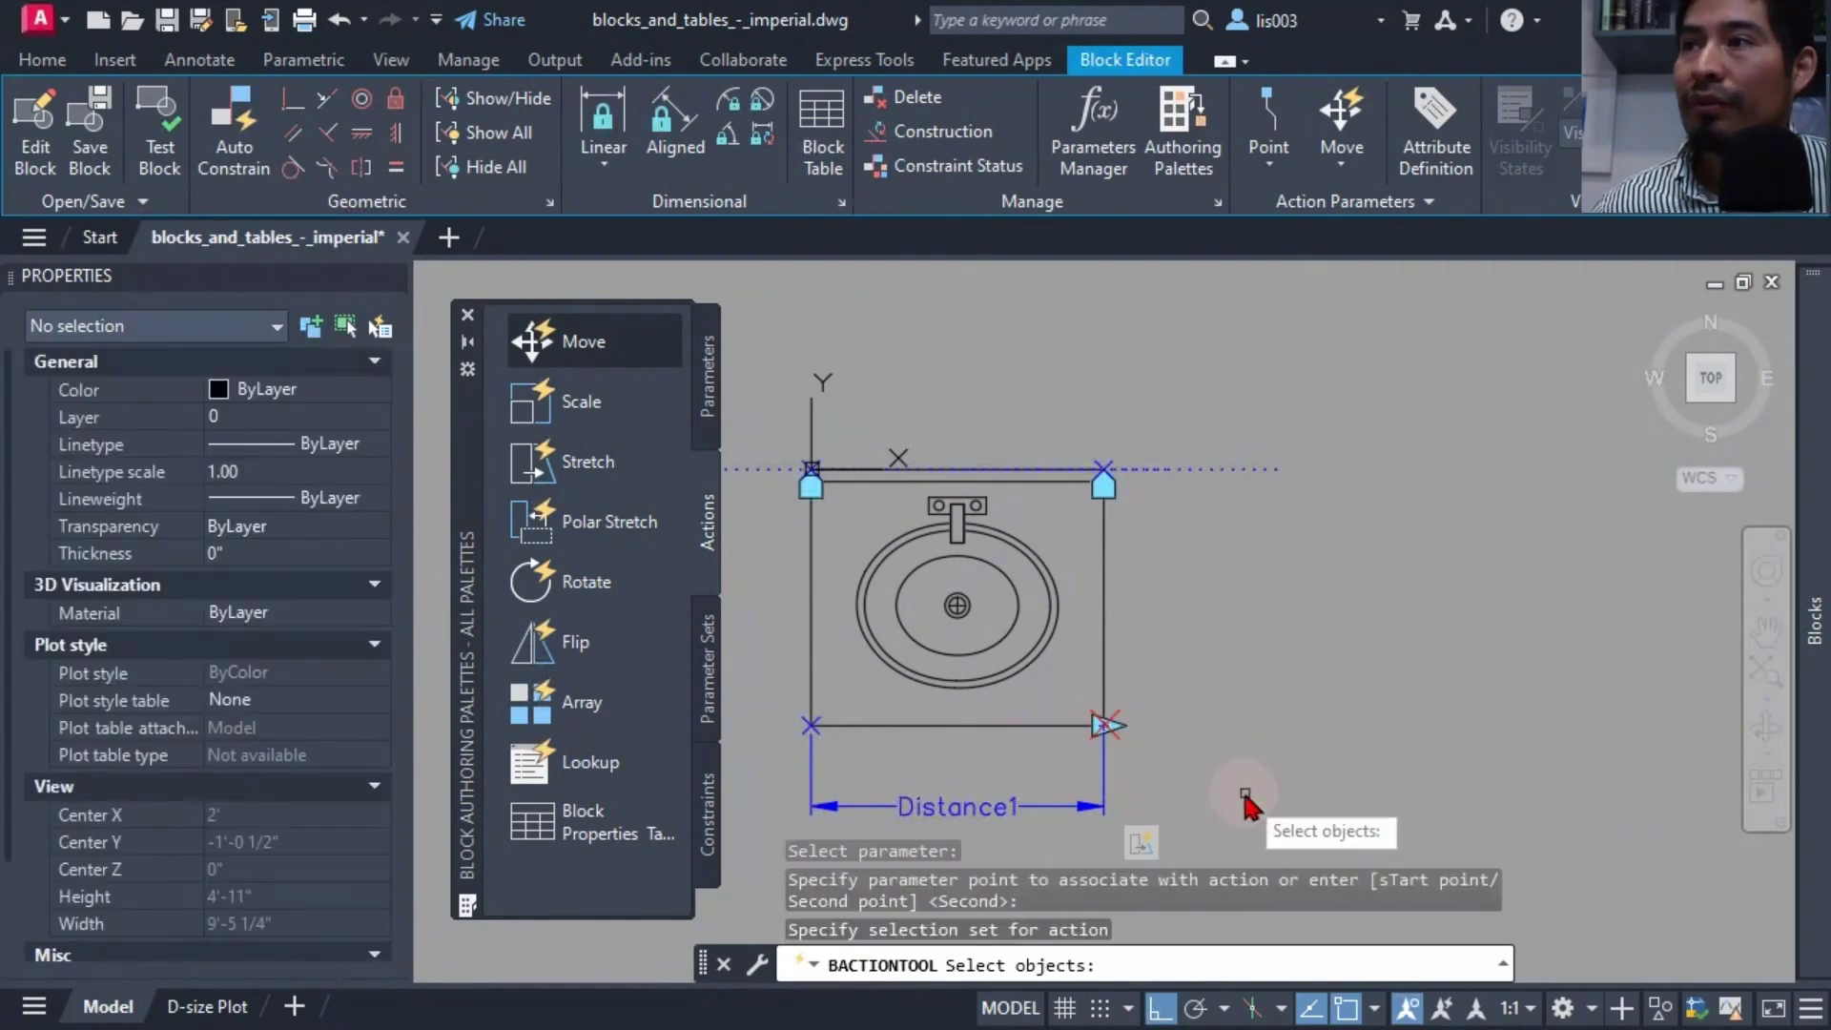
left_click(1059, 705)
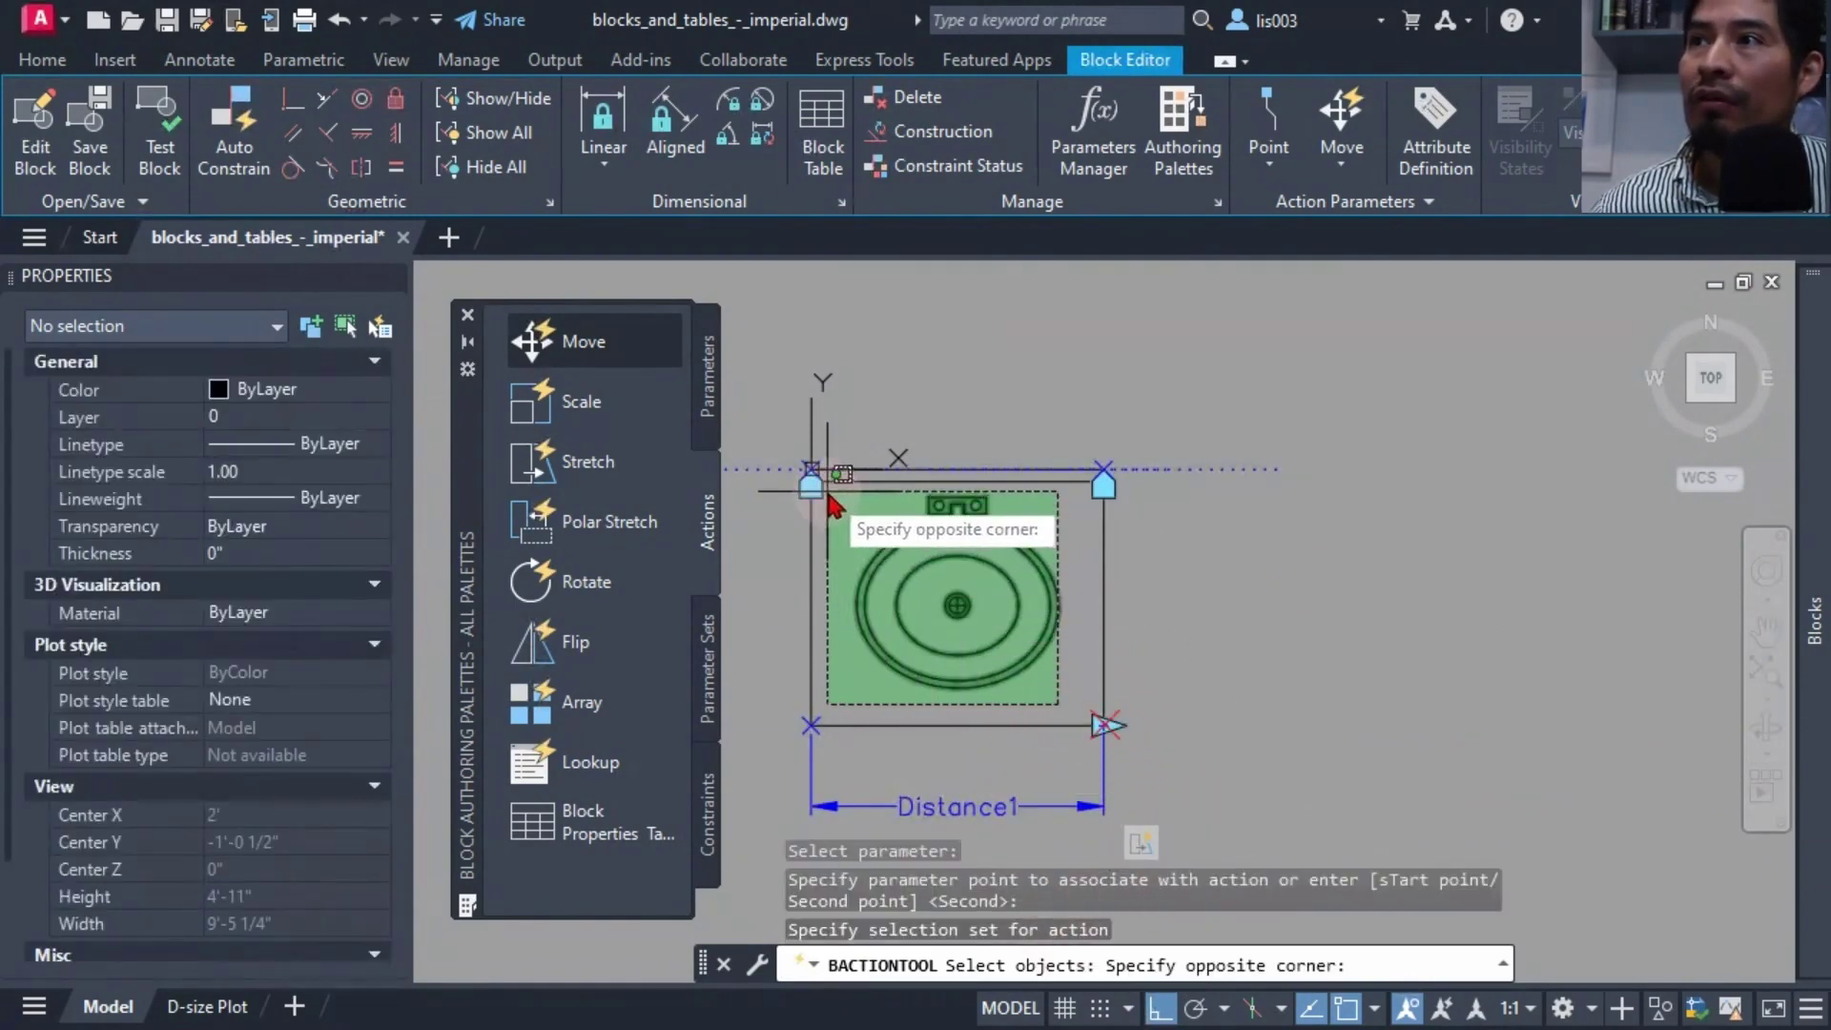
left_click(826, 486)
key("Return")
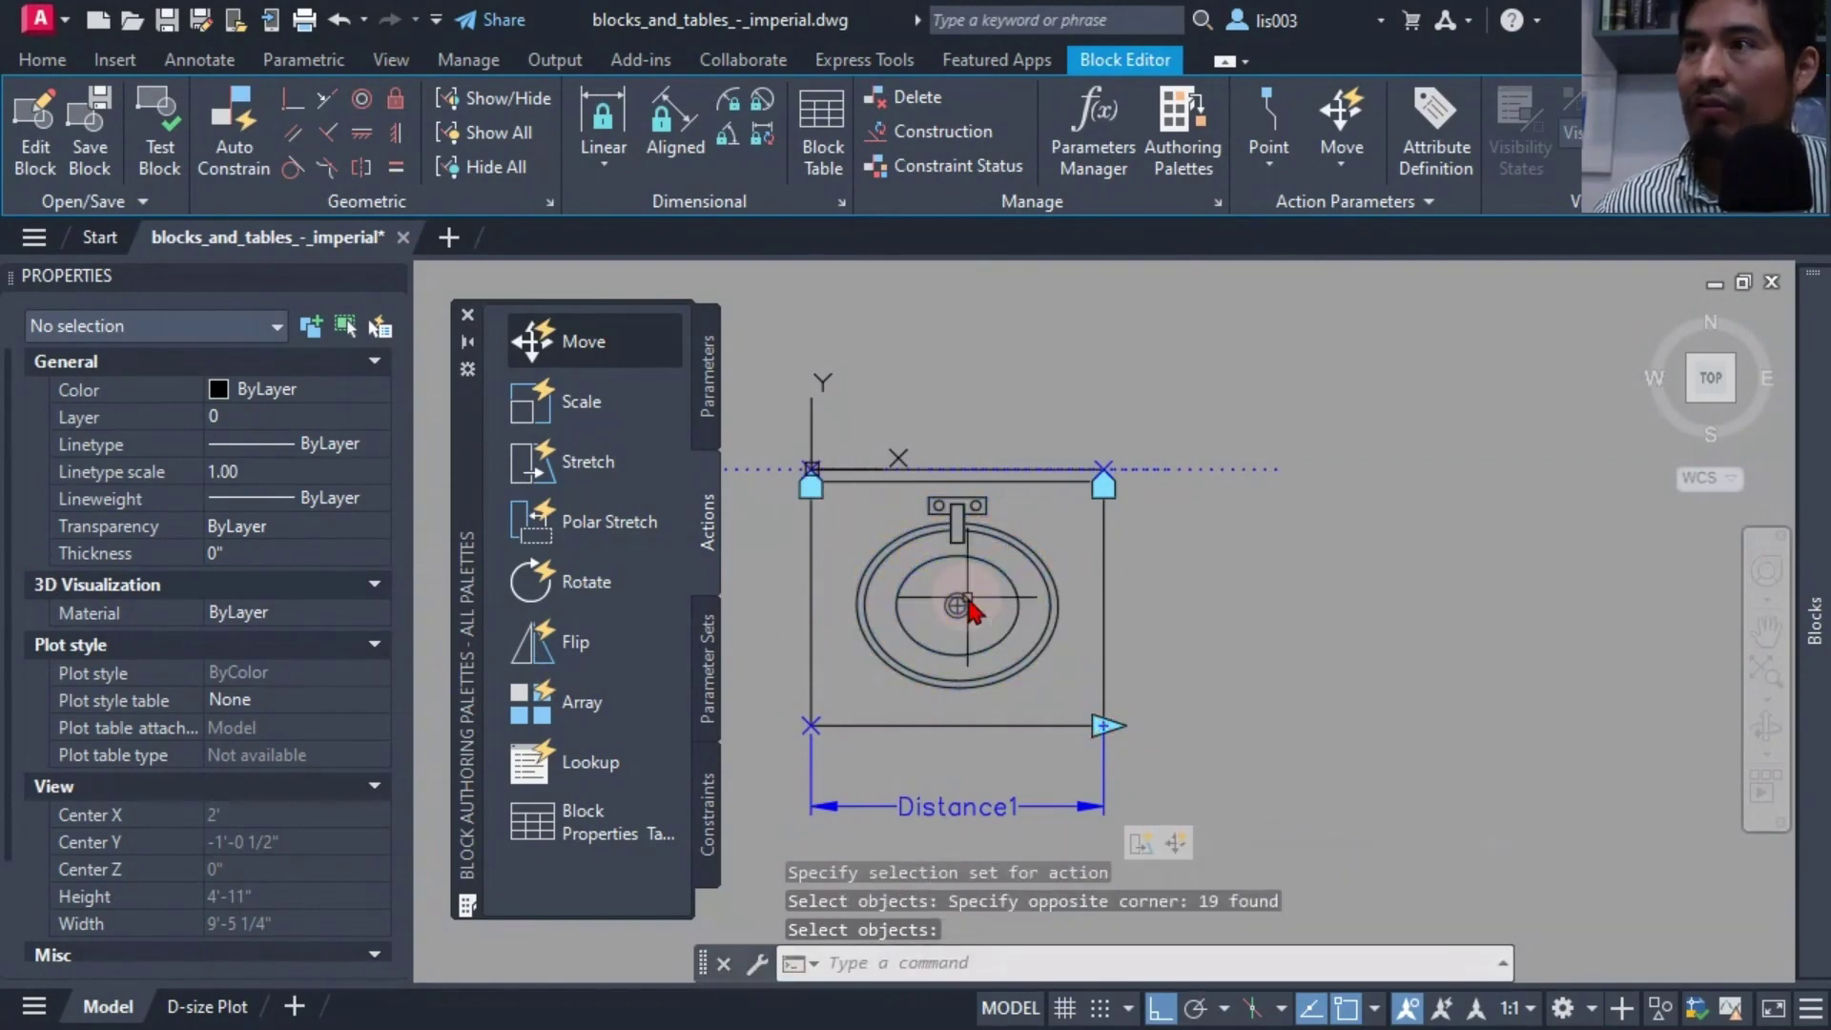
Open the block in a test window and widen the counter to the right twice with its lower-right stretch grip
left_click(159, 133)
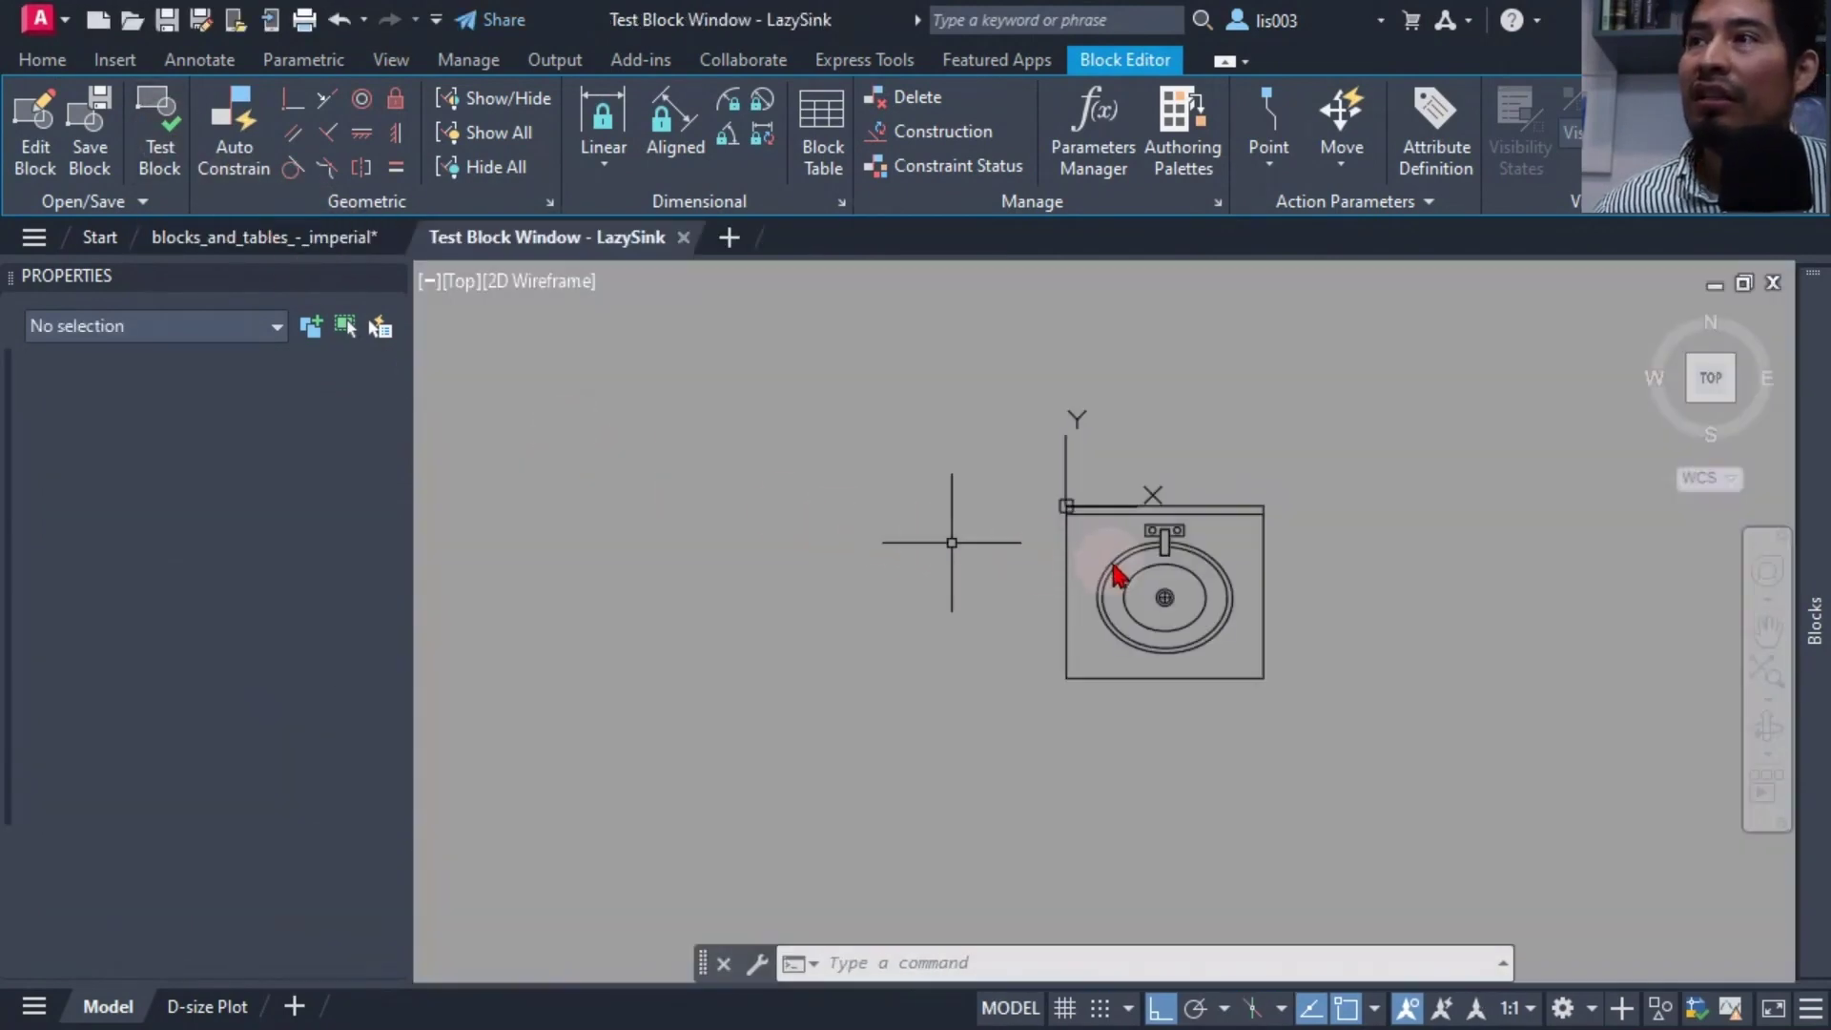
left_click(1170, 549)
middle_click_drag(1168, 538, 830, 756)
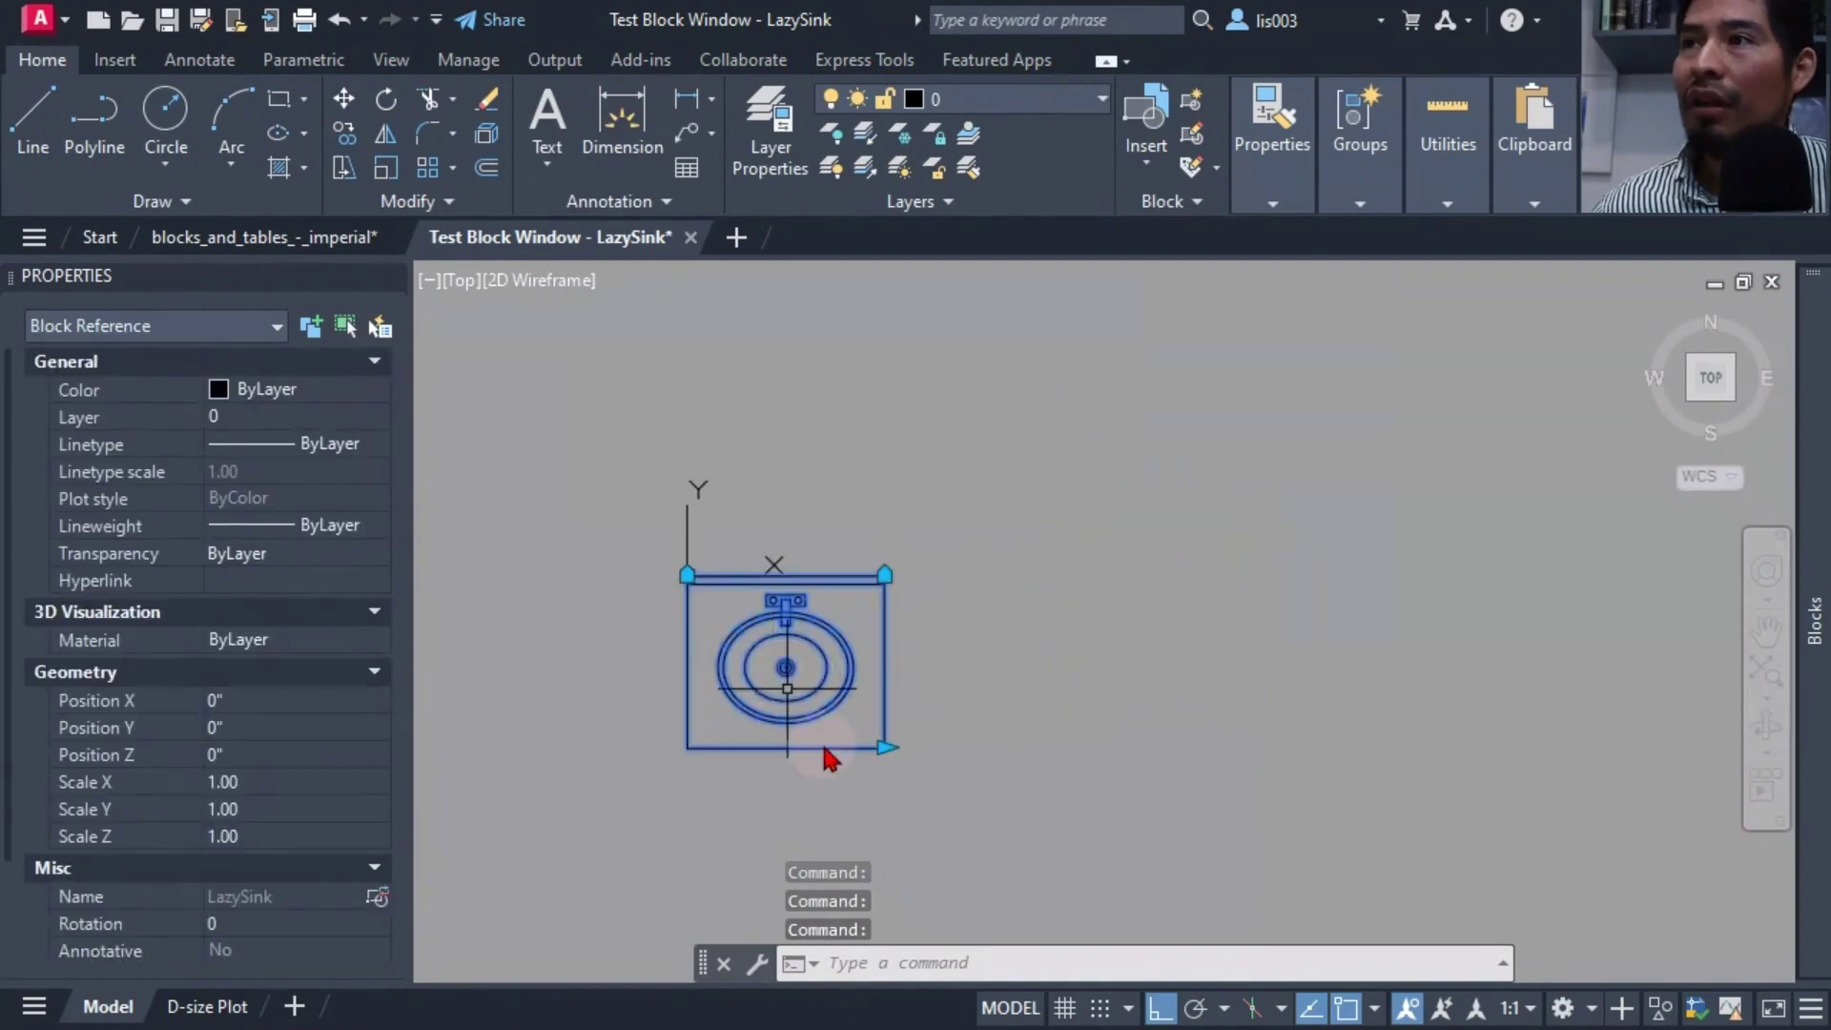
left_click(882, 749)
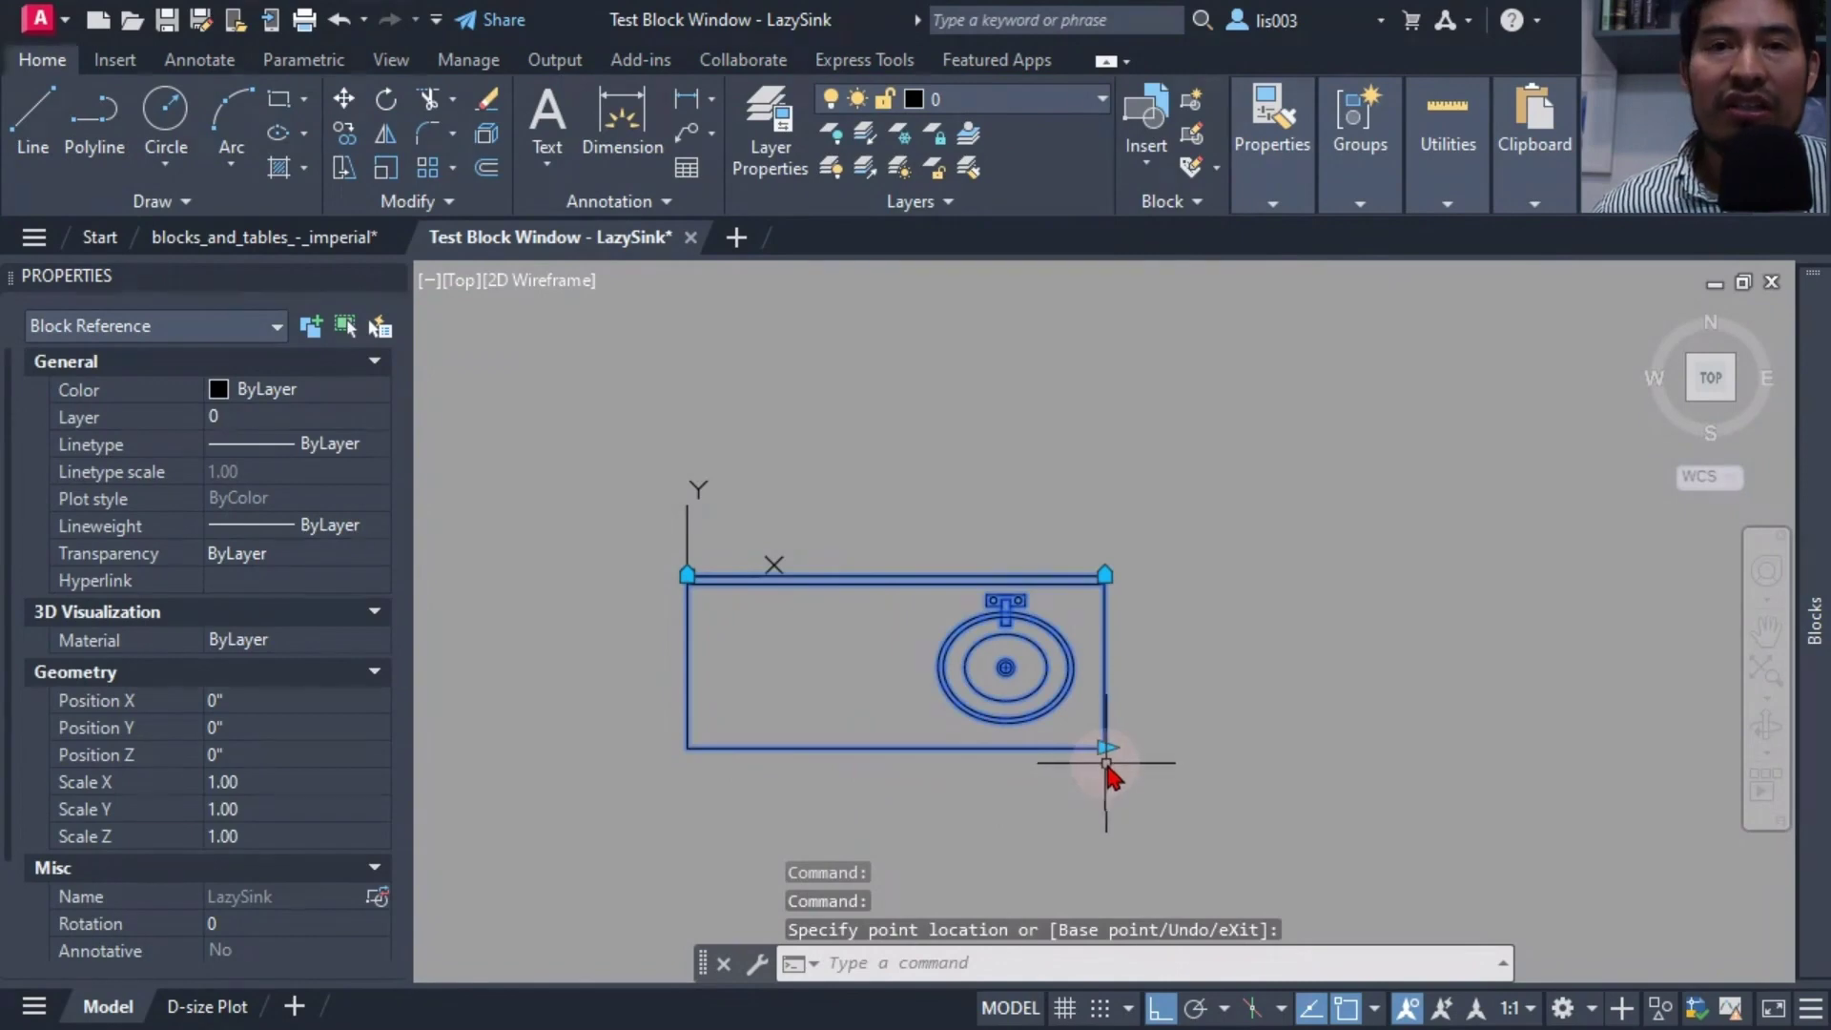
left_click(1106, 751)
left_click(1199, 752)
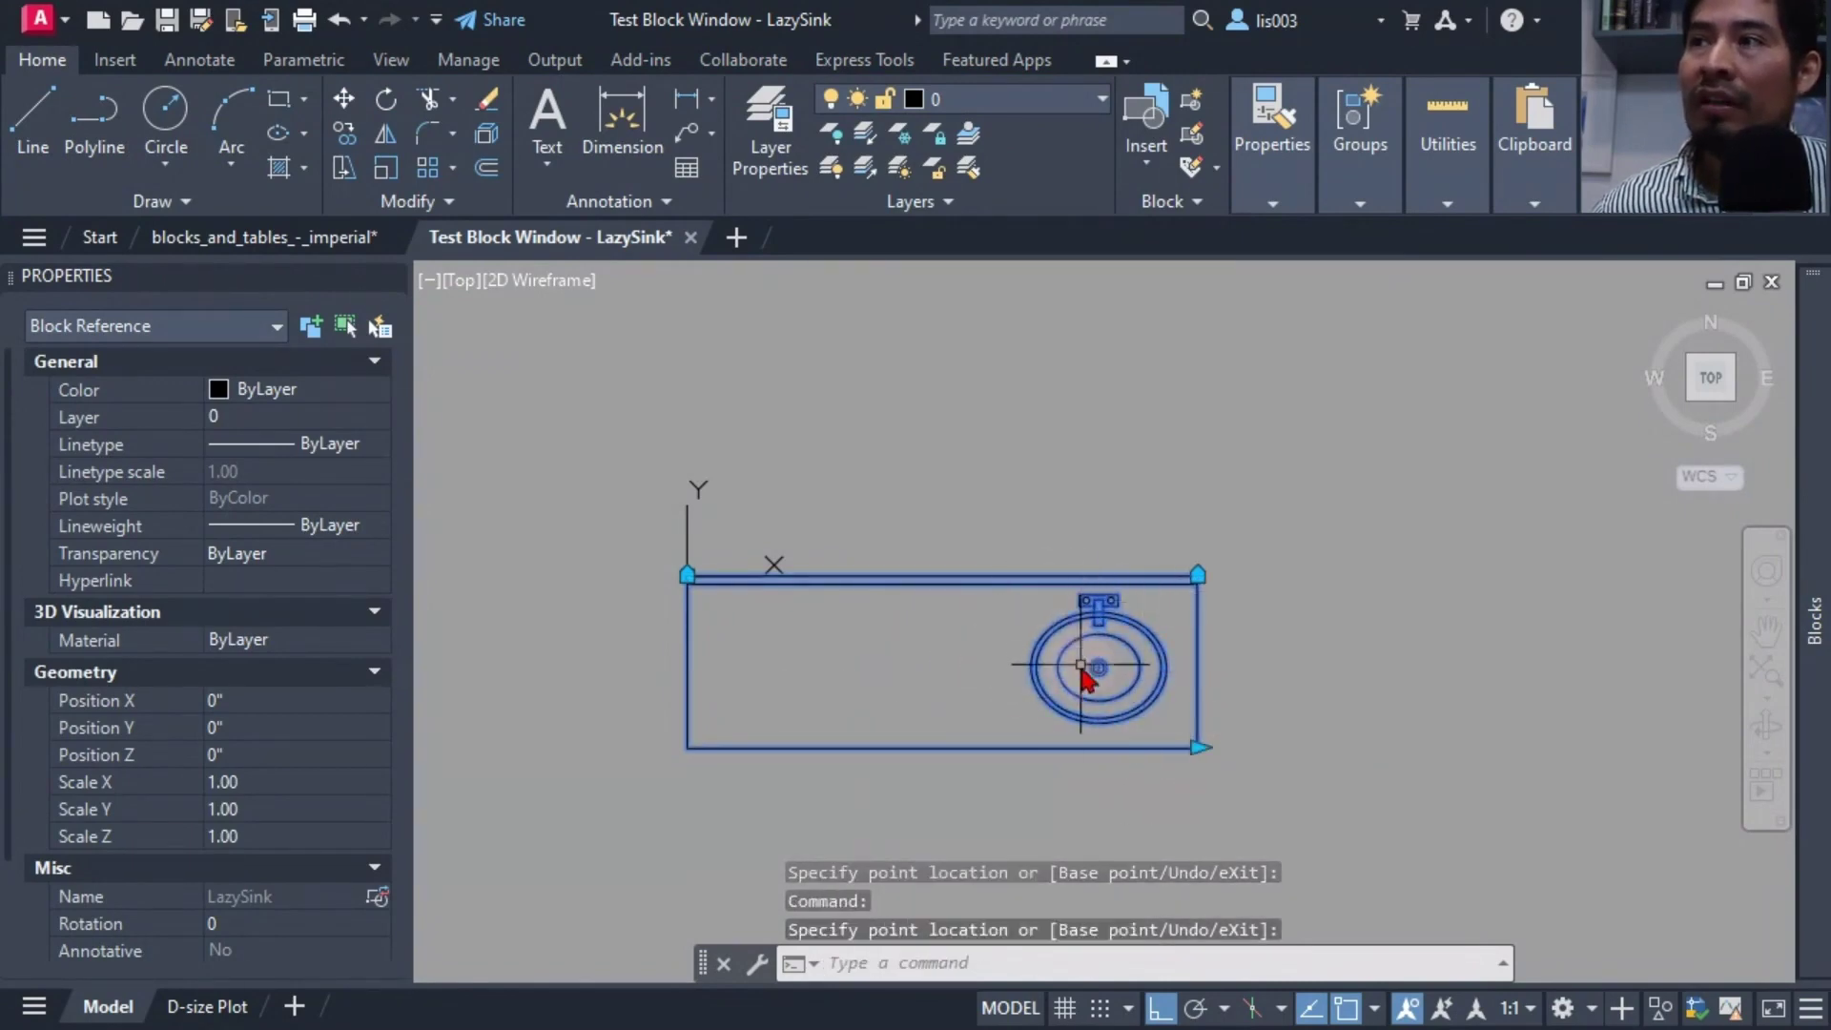
Shorten the test counter, widen it again with the same grip, and close the test window
left_click(1199, 749)
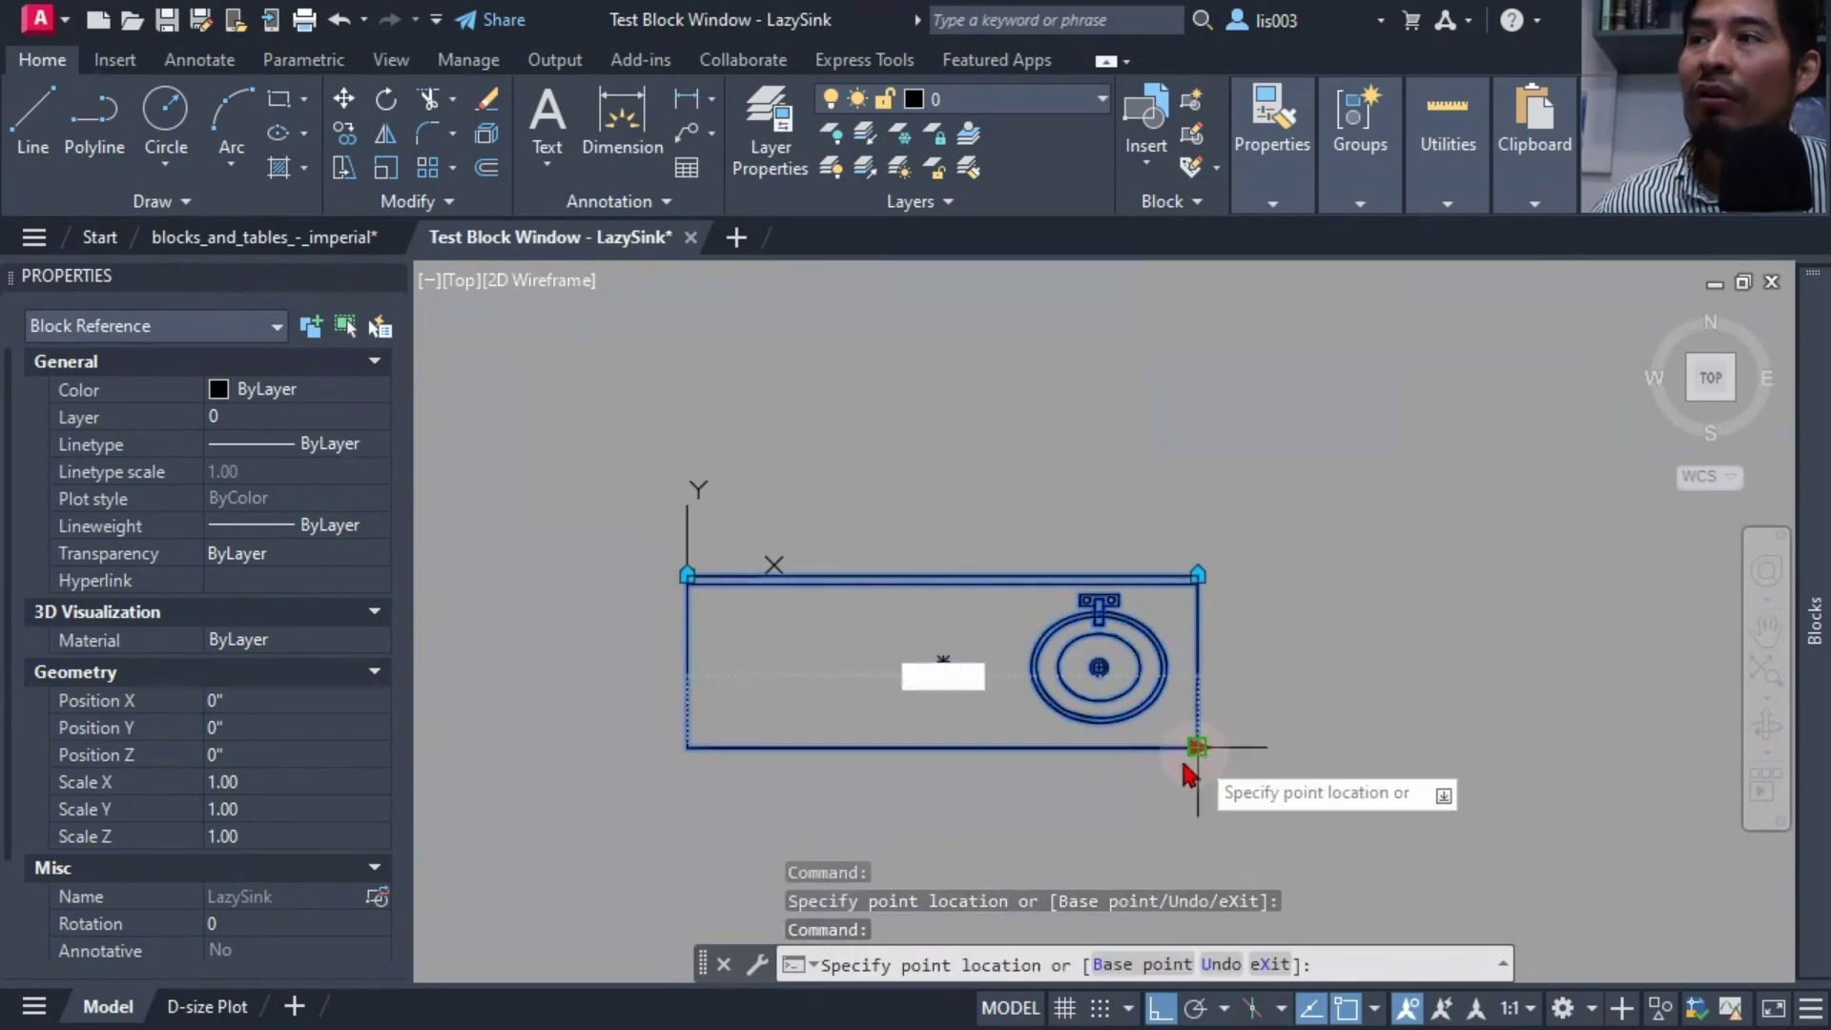
left_click(1016, 780)
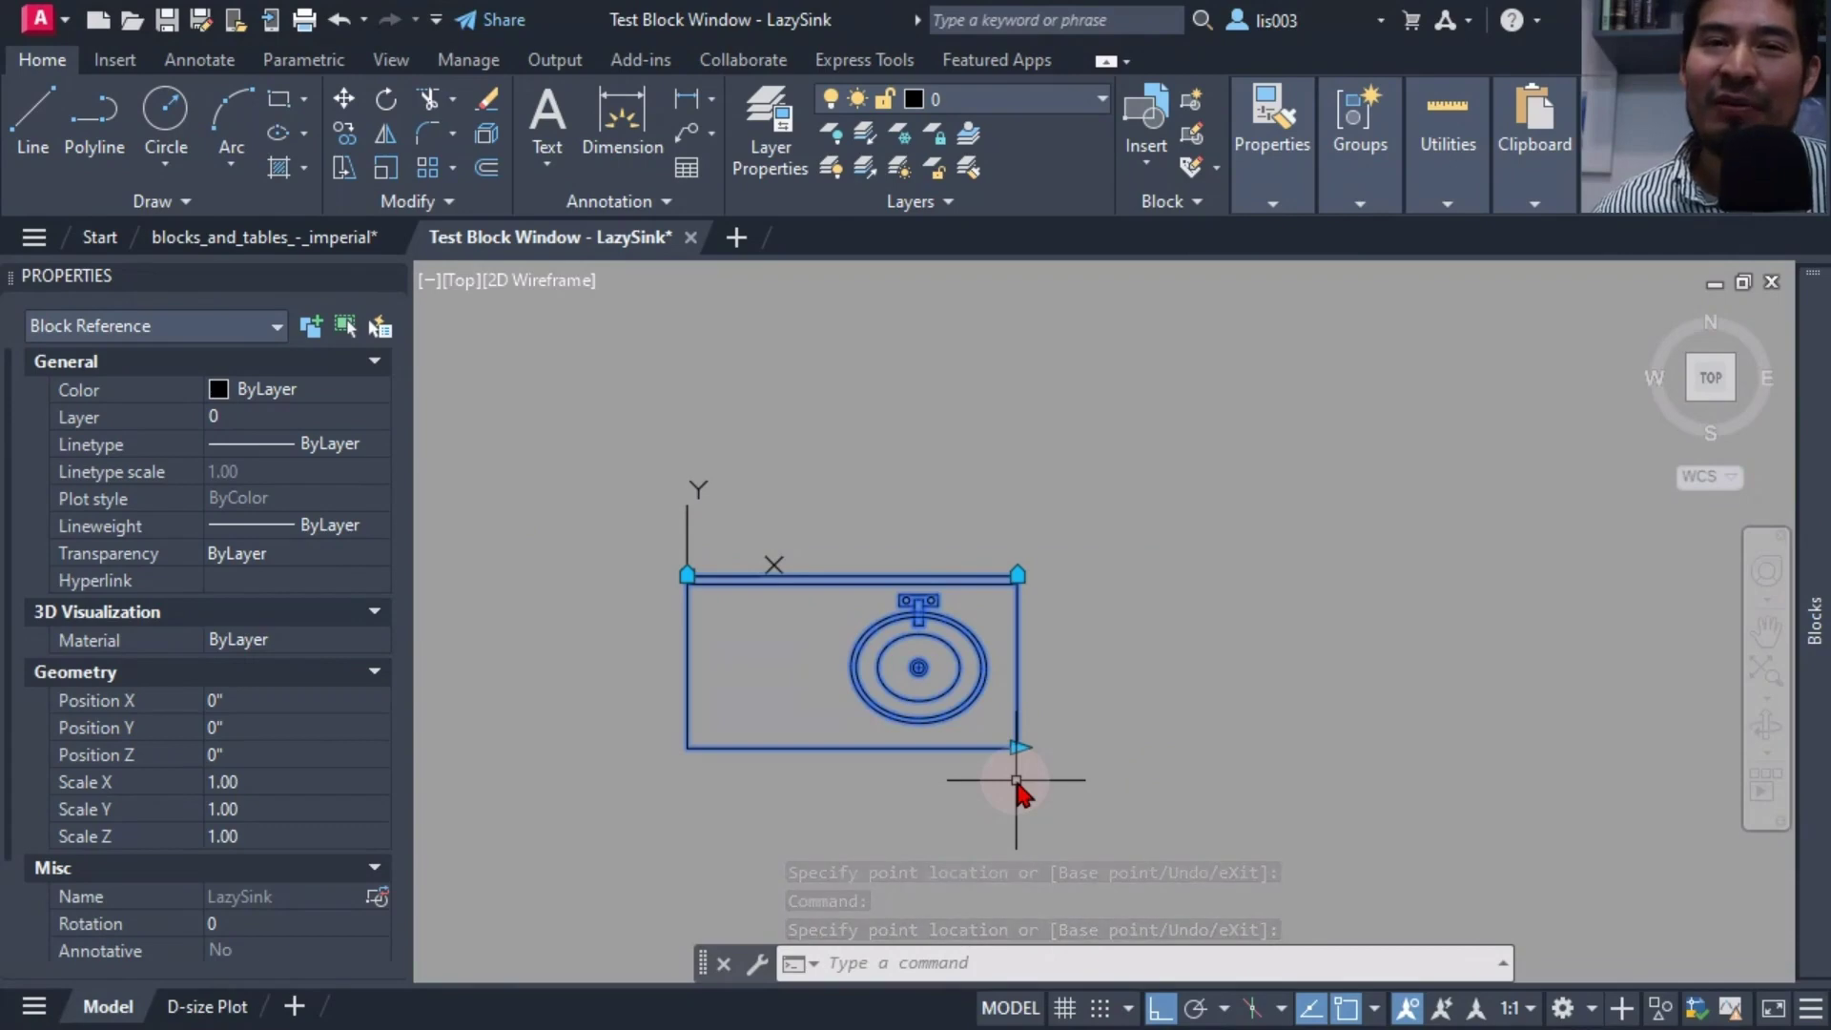
left_click(1017, 747)
left_click(1110, 759)
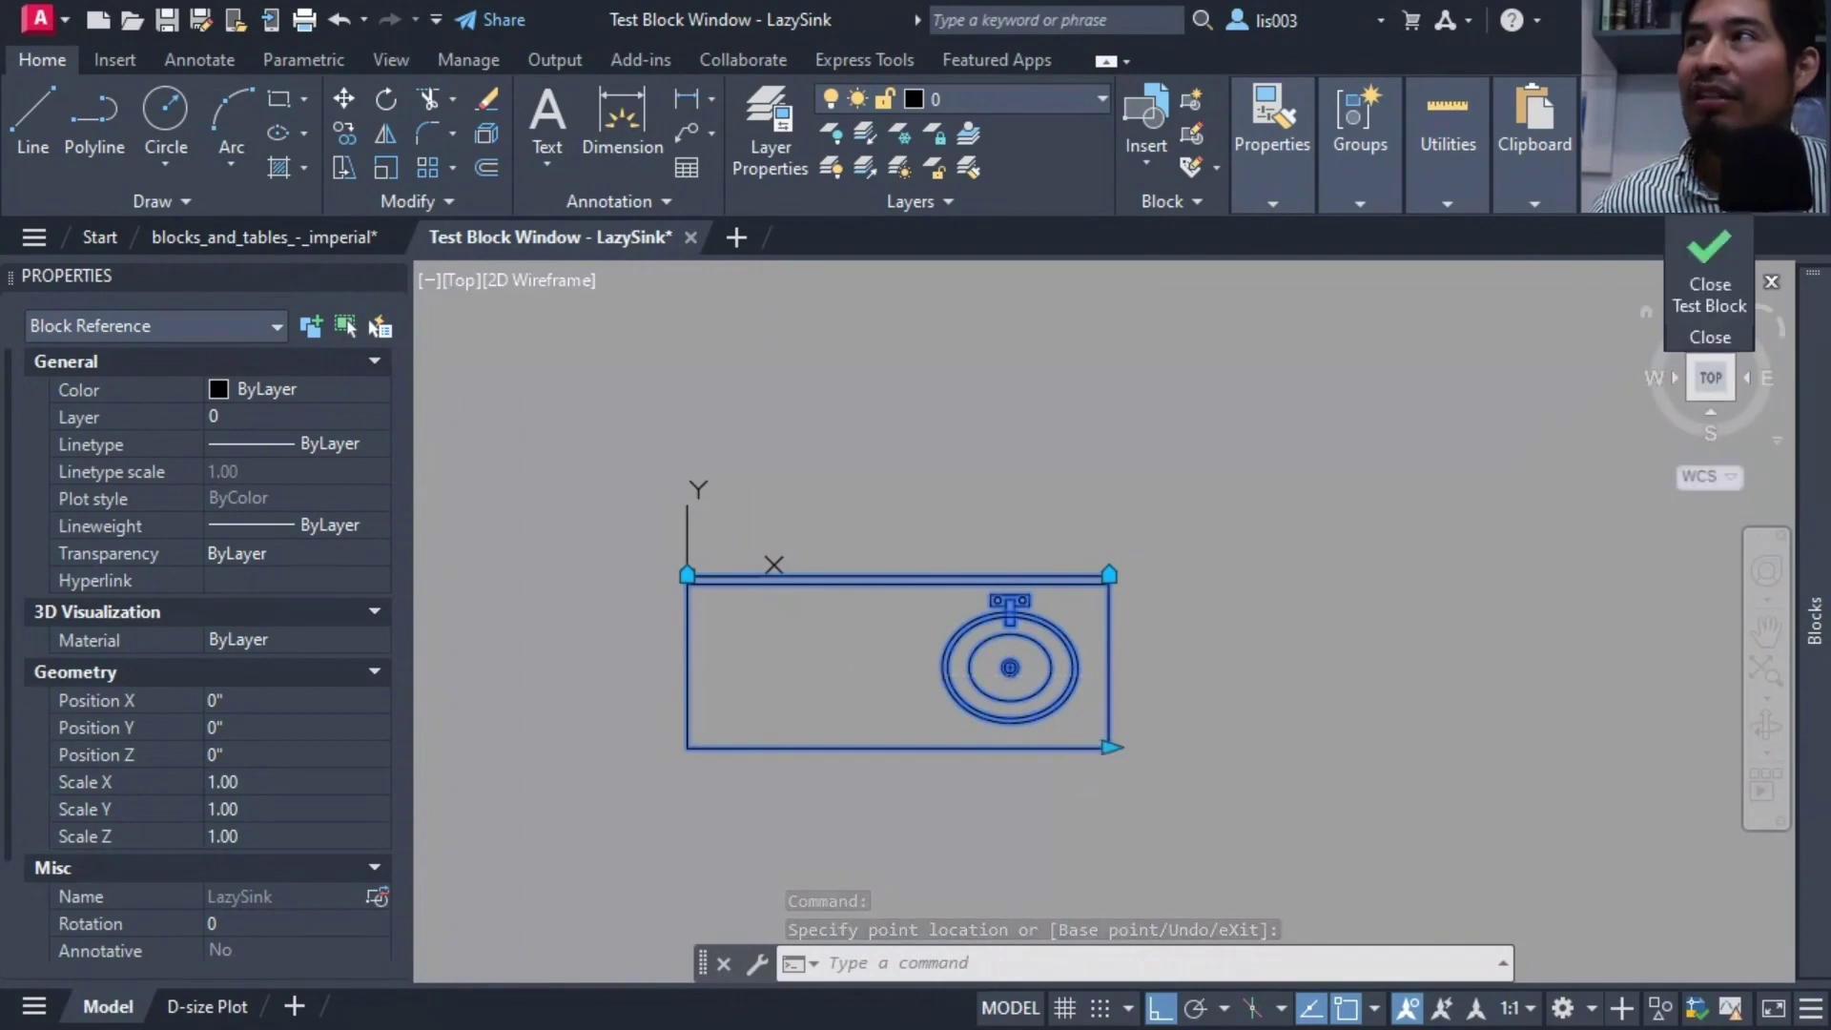
left_click(1709, 265)
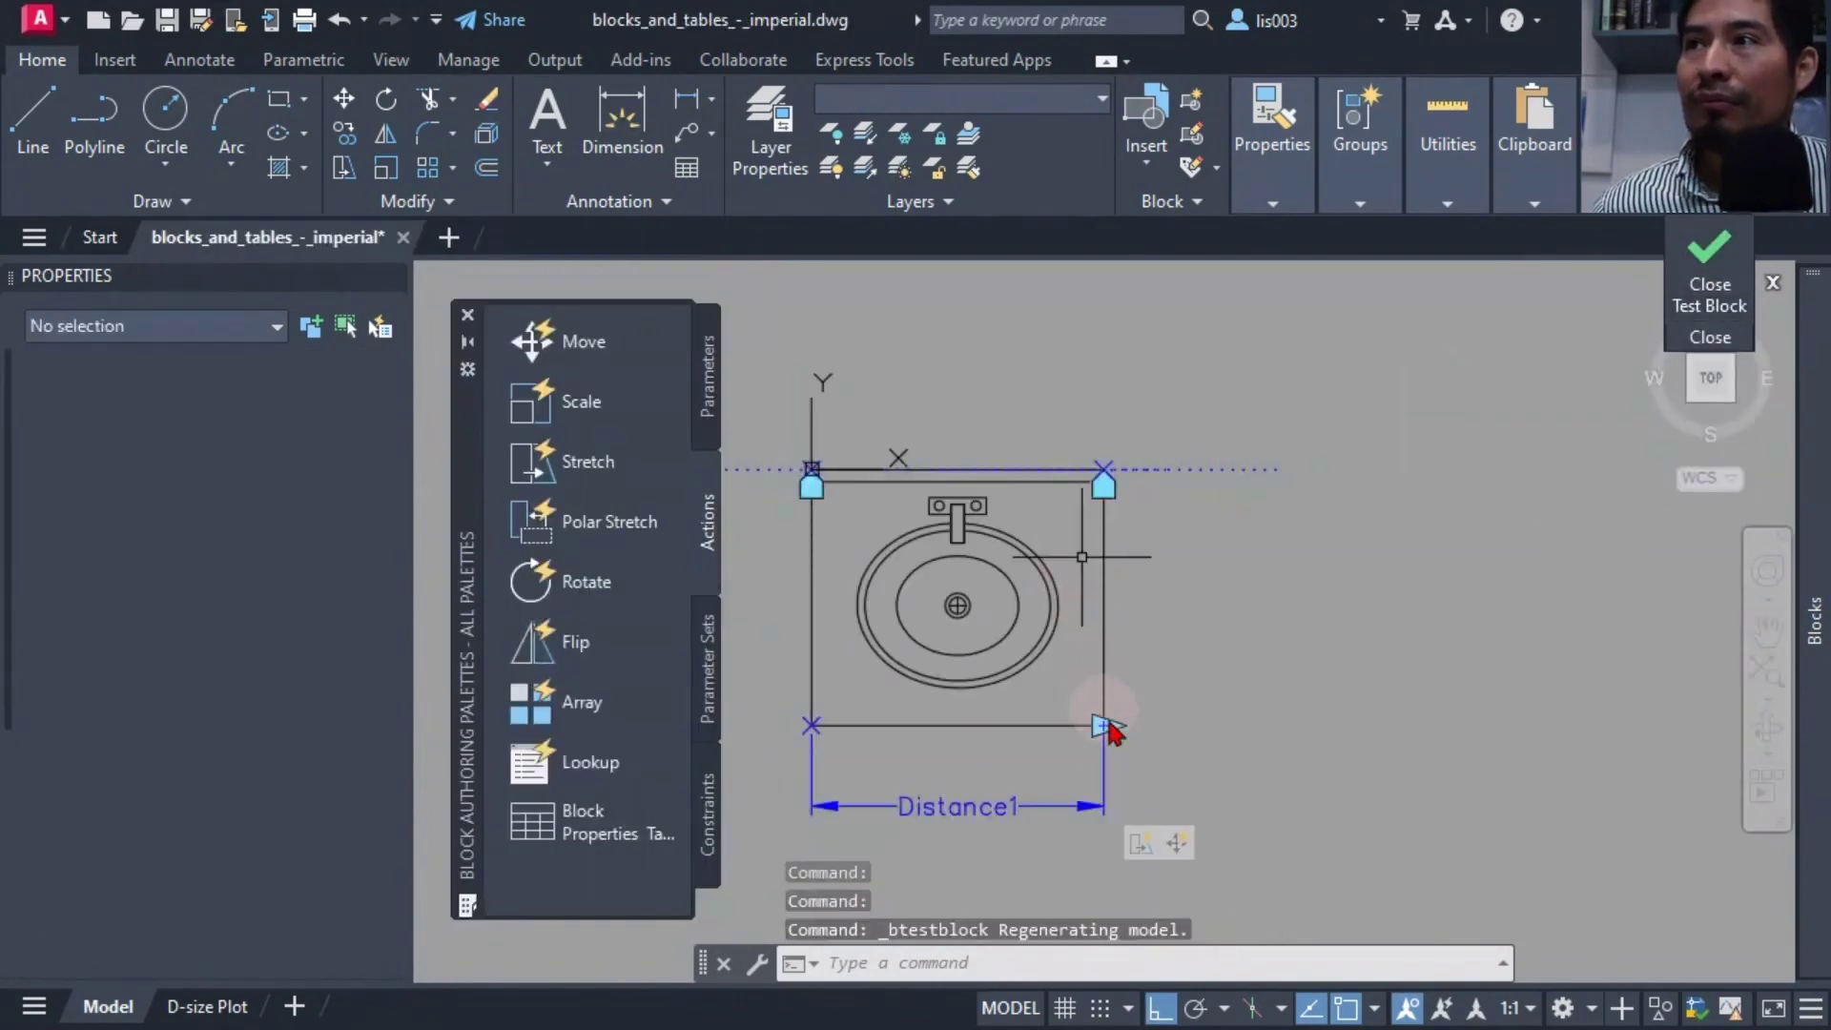
Set the distance multiplier of the linear parameter's Move action to 0.5
left_click(1179, 844)
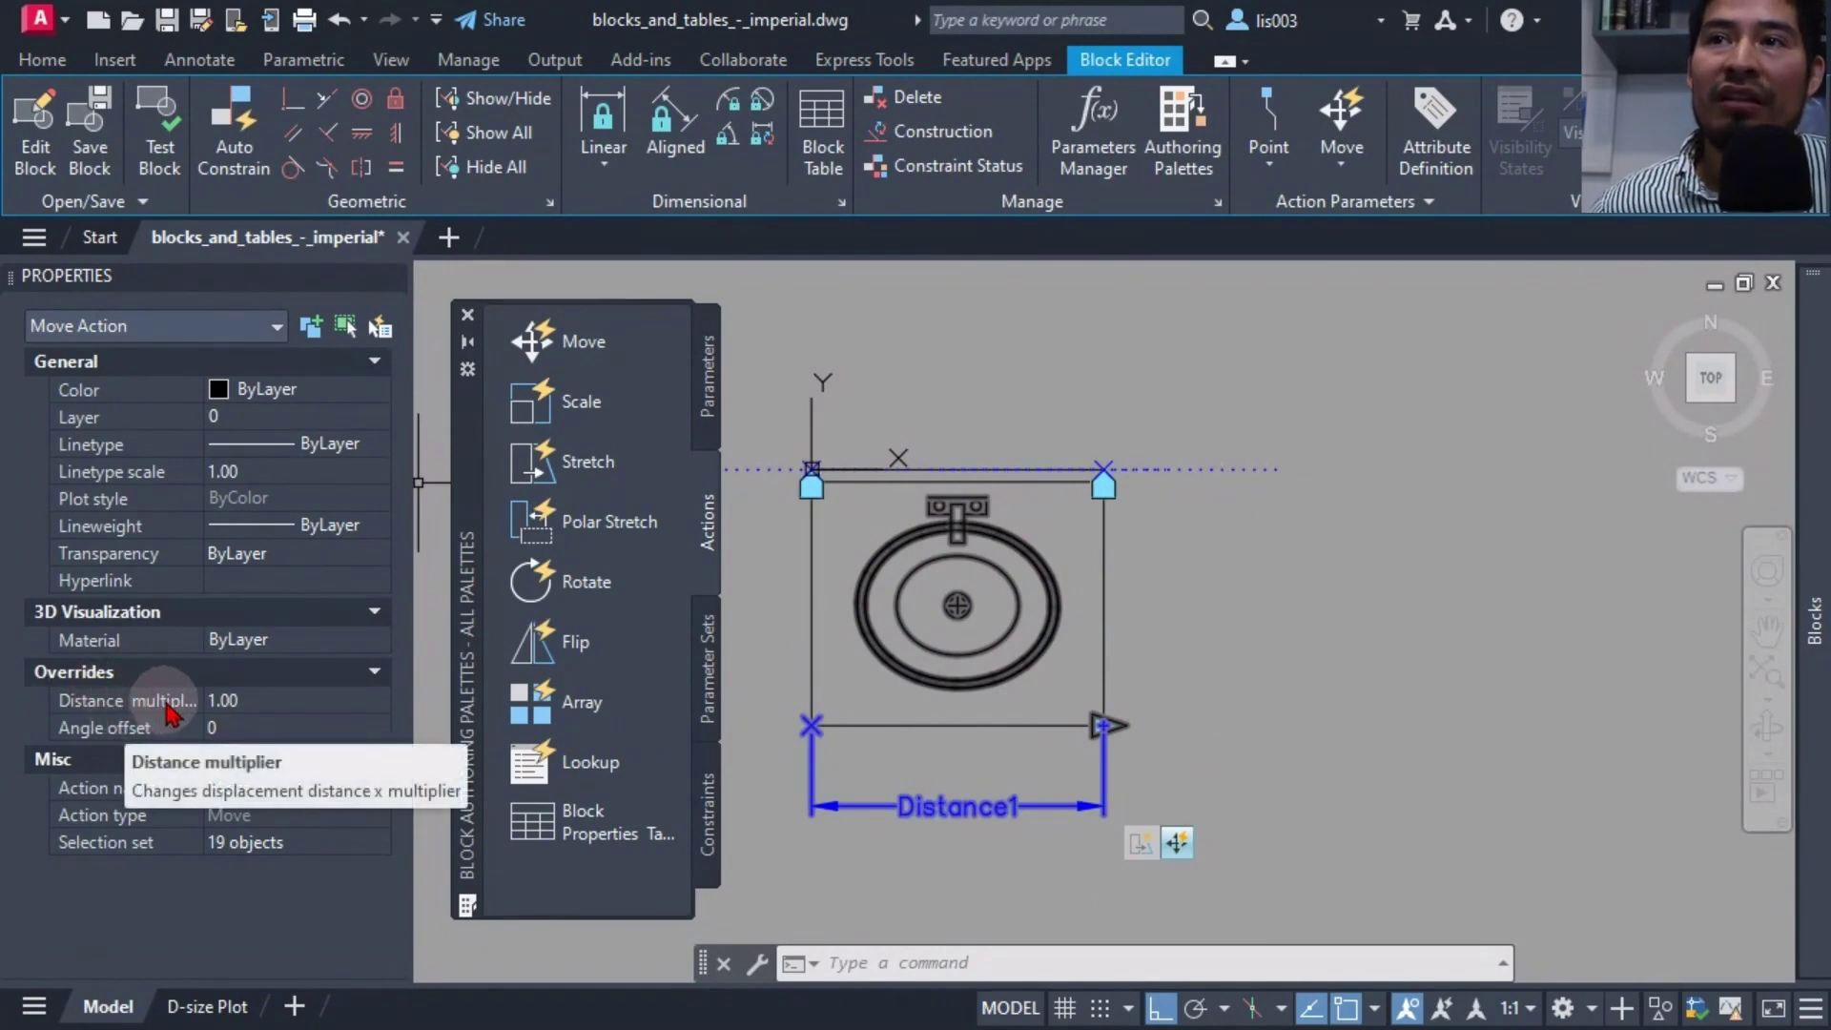
left_click(250, 702)
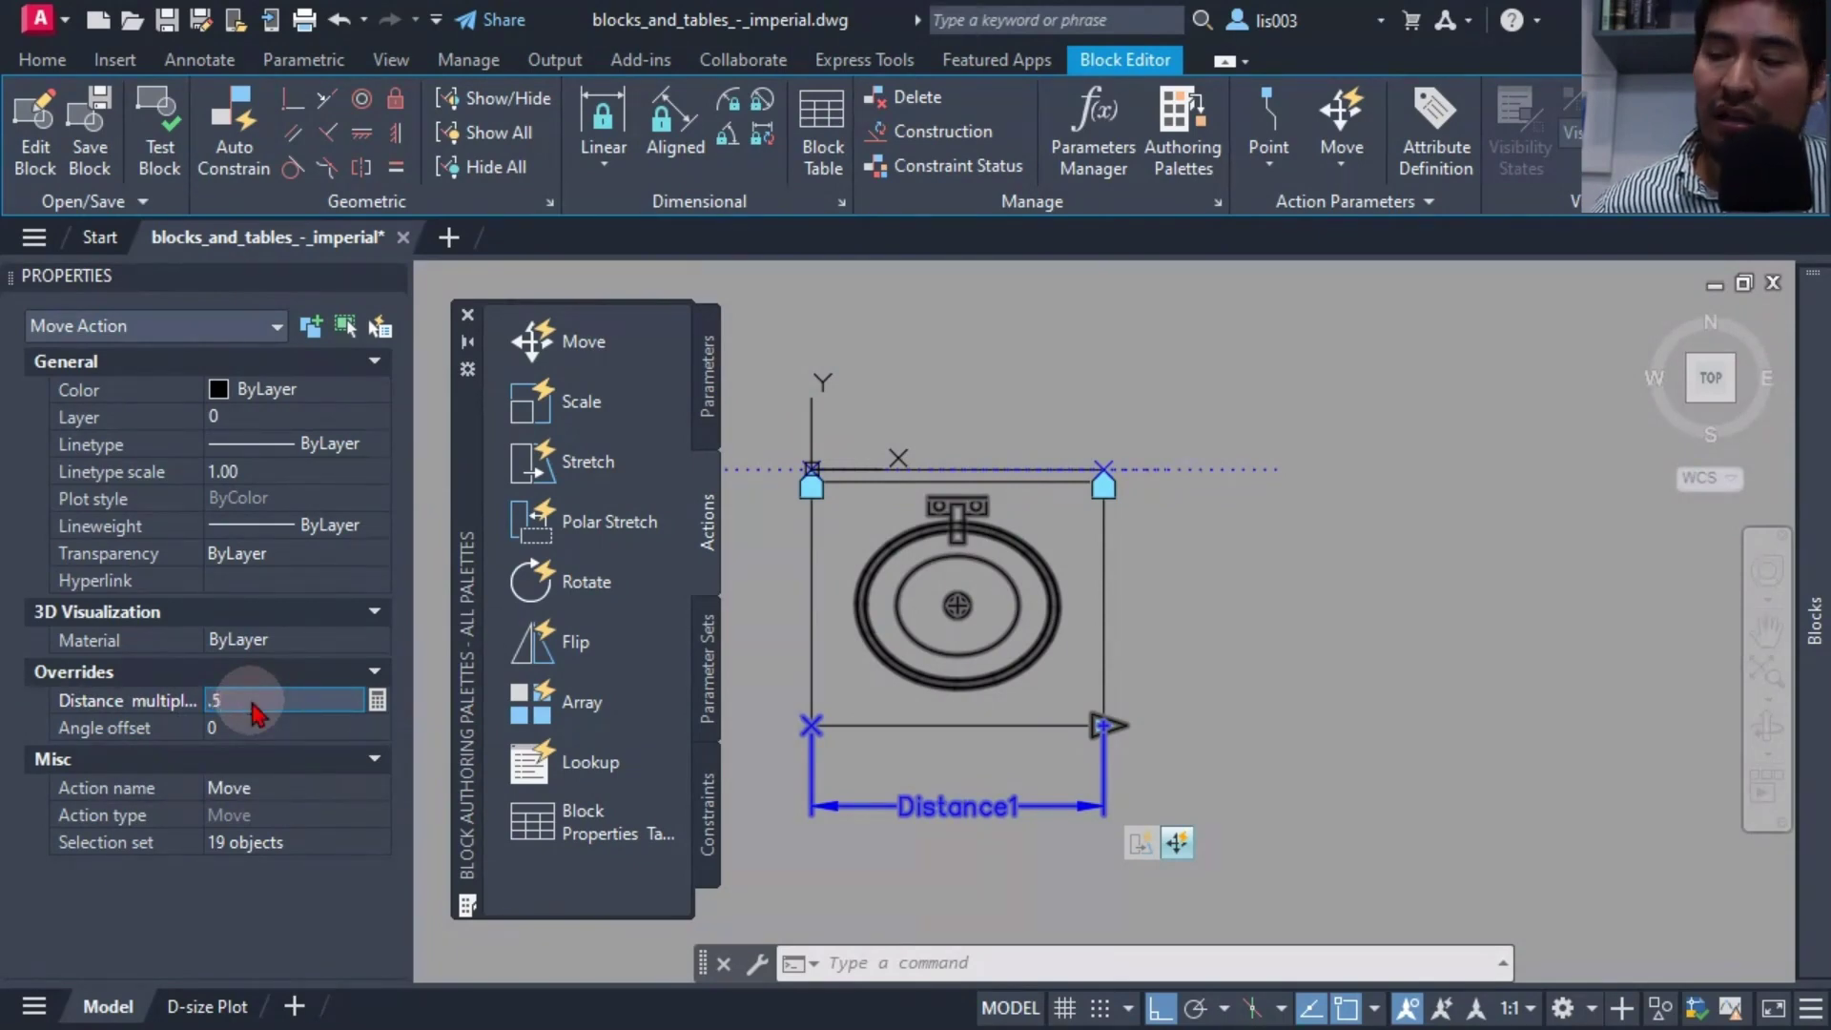
type(".5")
key("Tab")
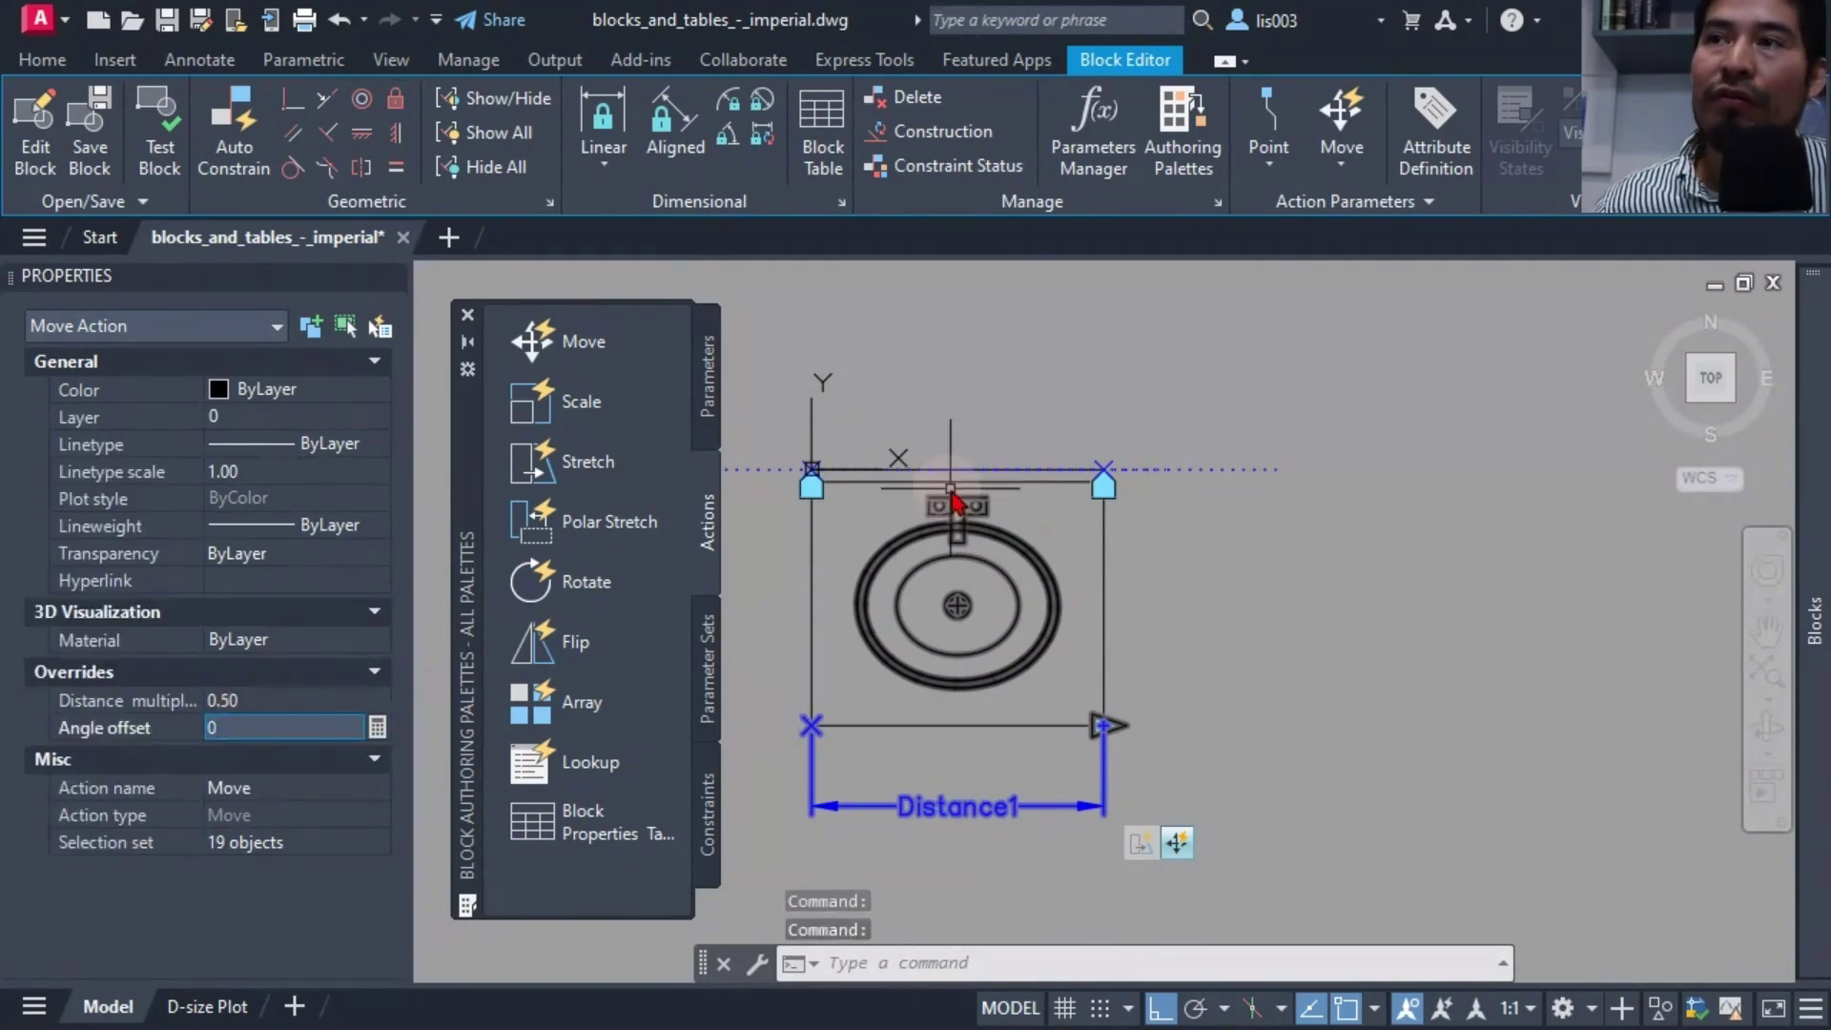
Test the block again by widening the counter to the right to check the sink's centring, and close the test window
left_click(161, 160)
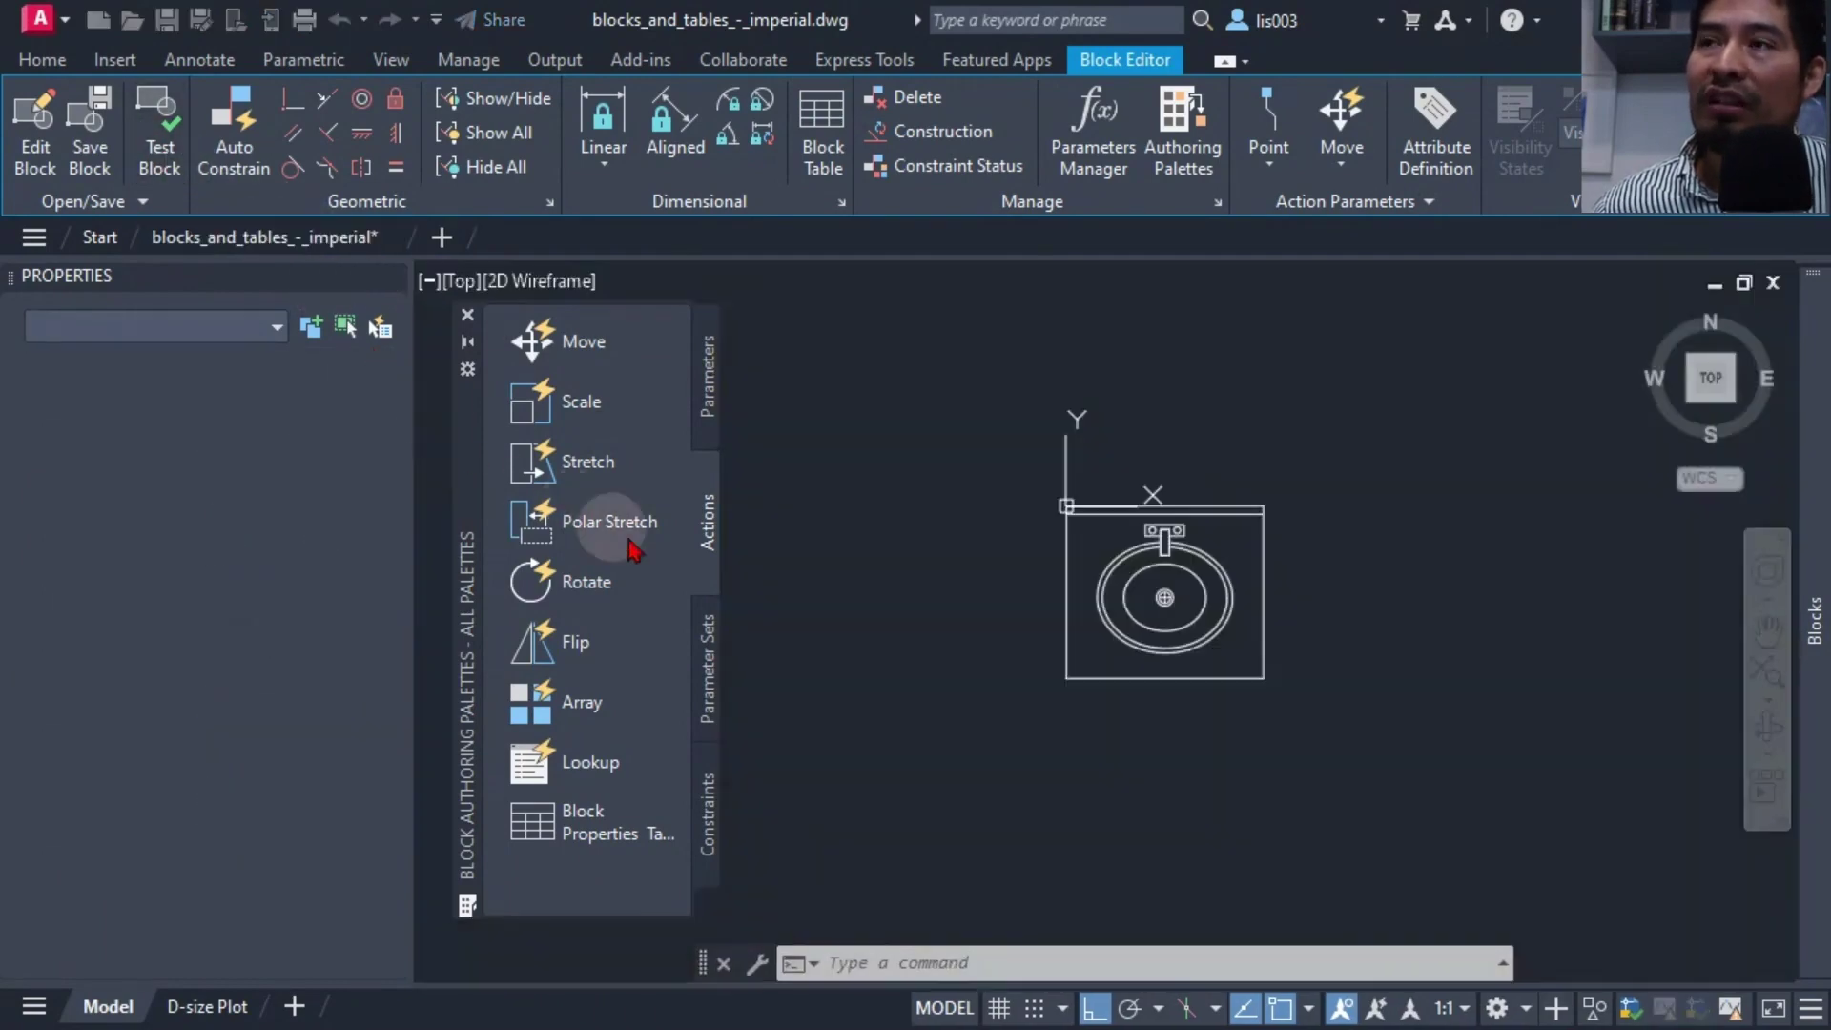
left_click(946, 630)
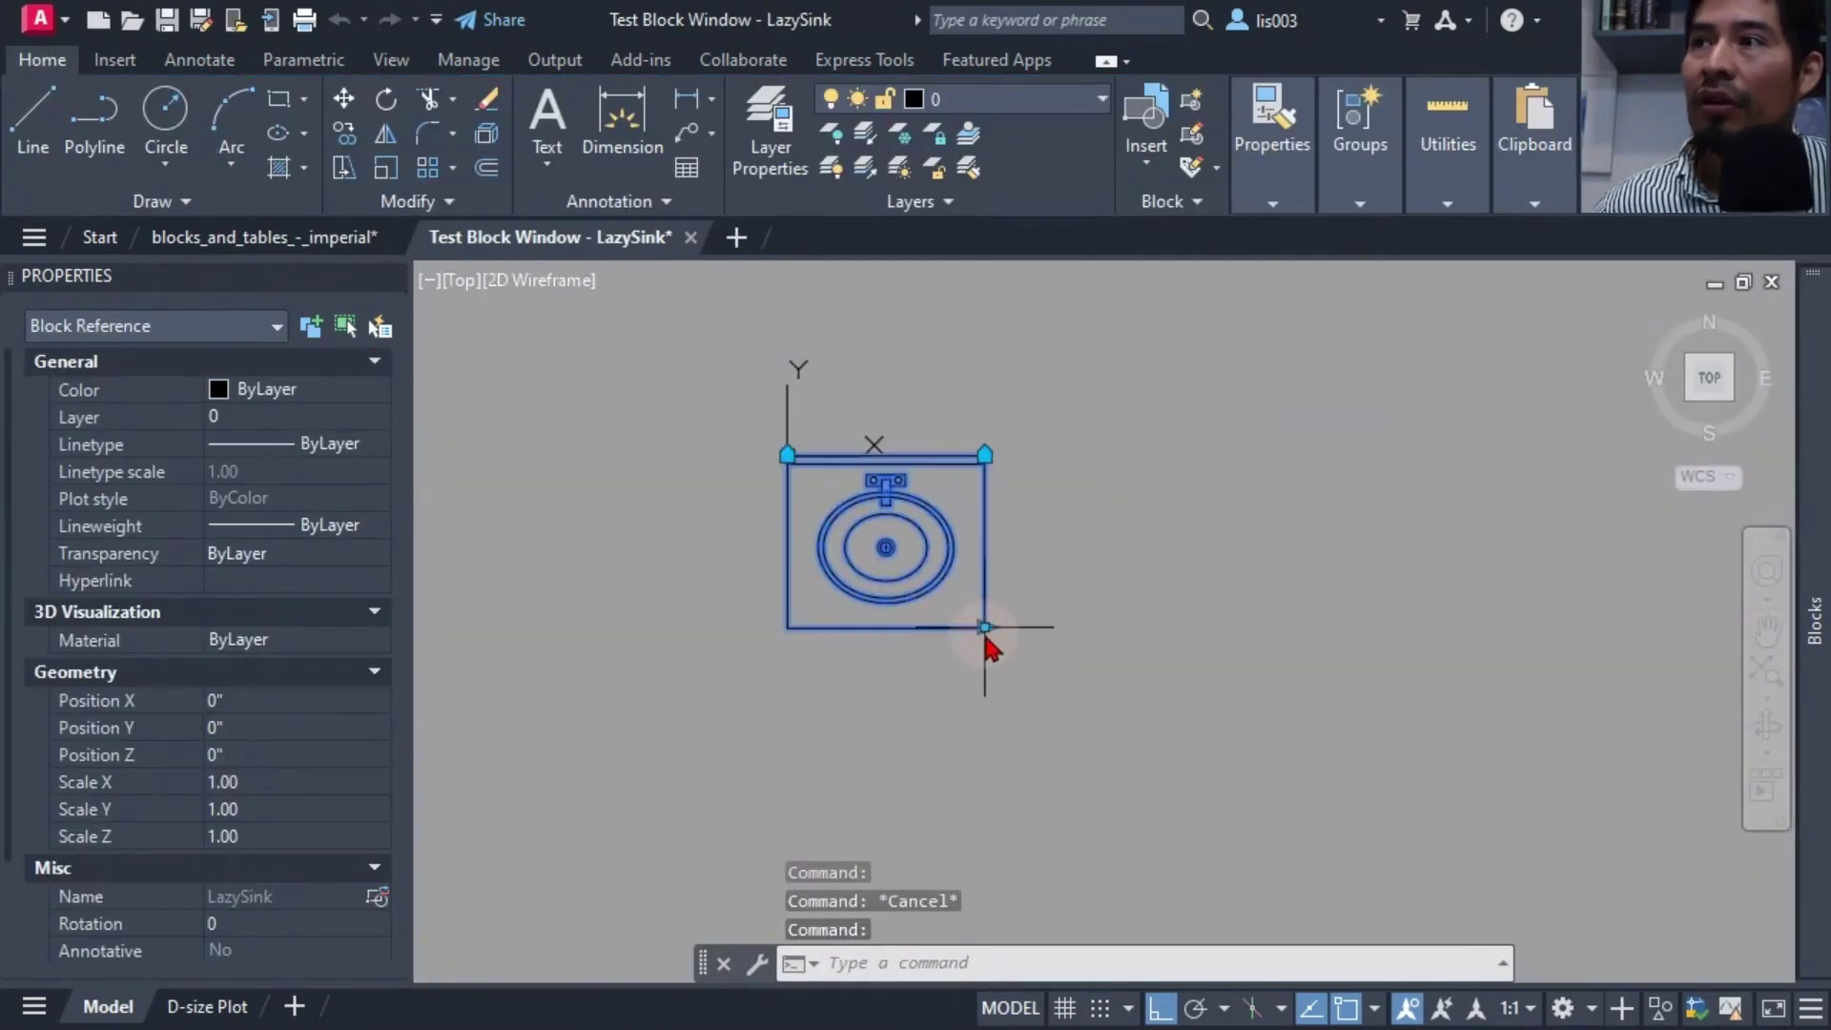
left_click(987, 629)
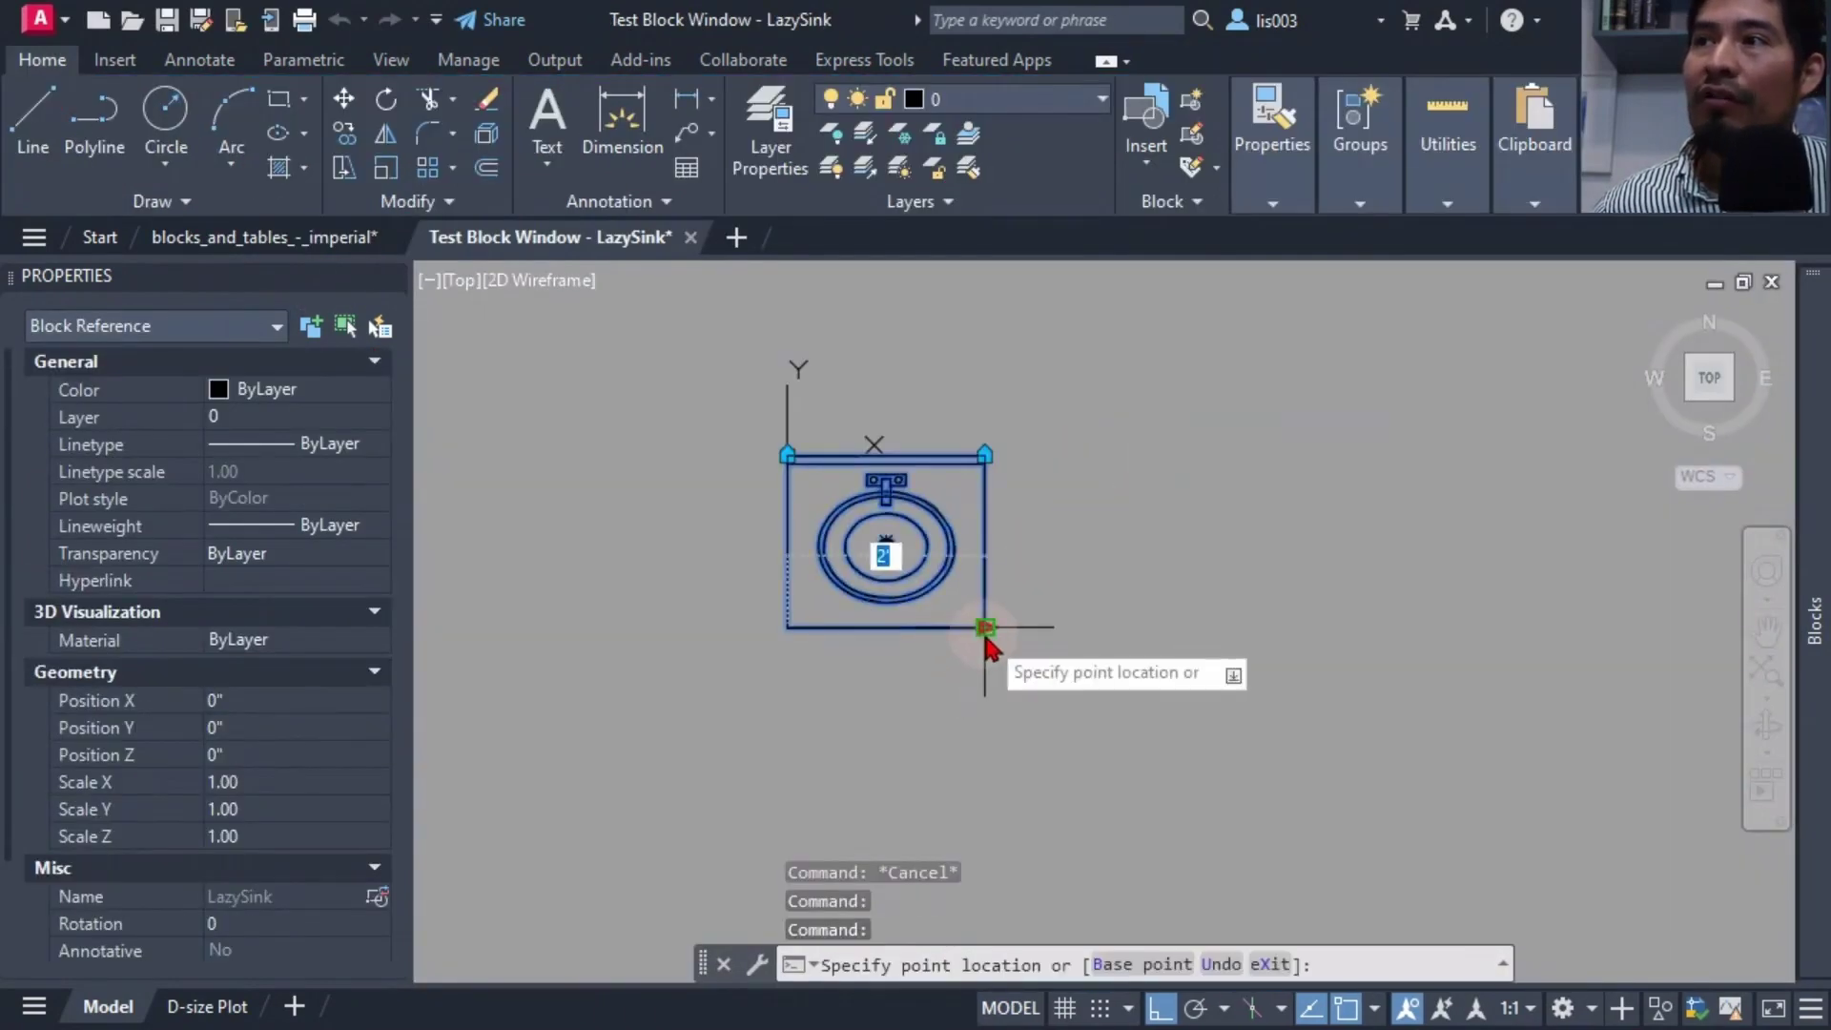
left_click(1168, 643)
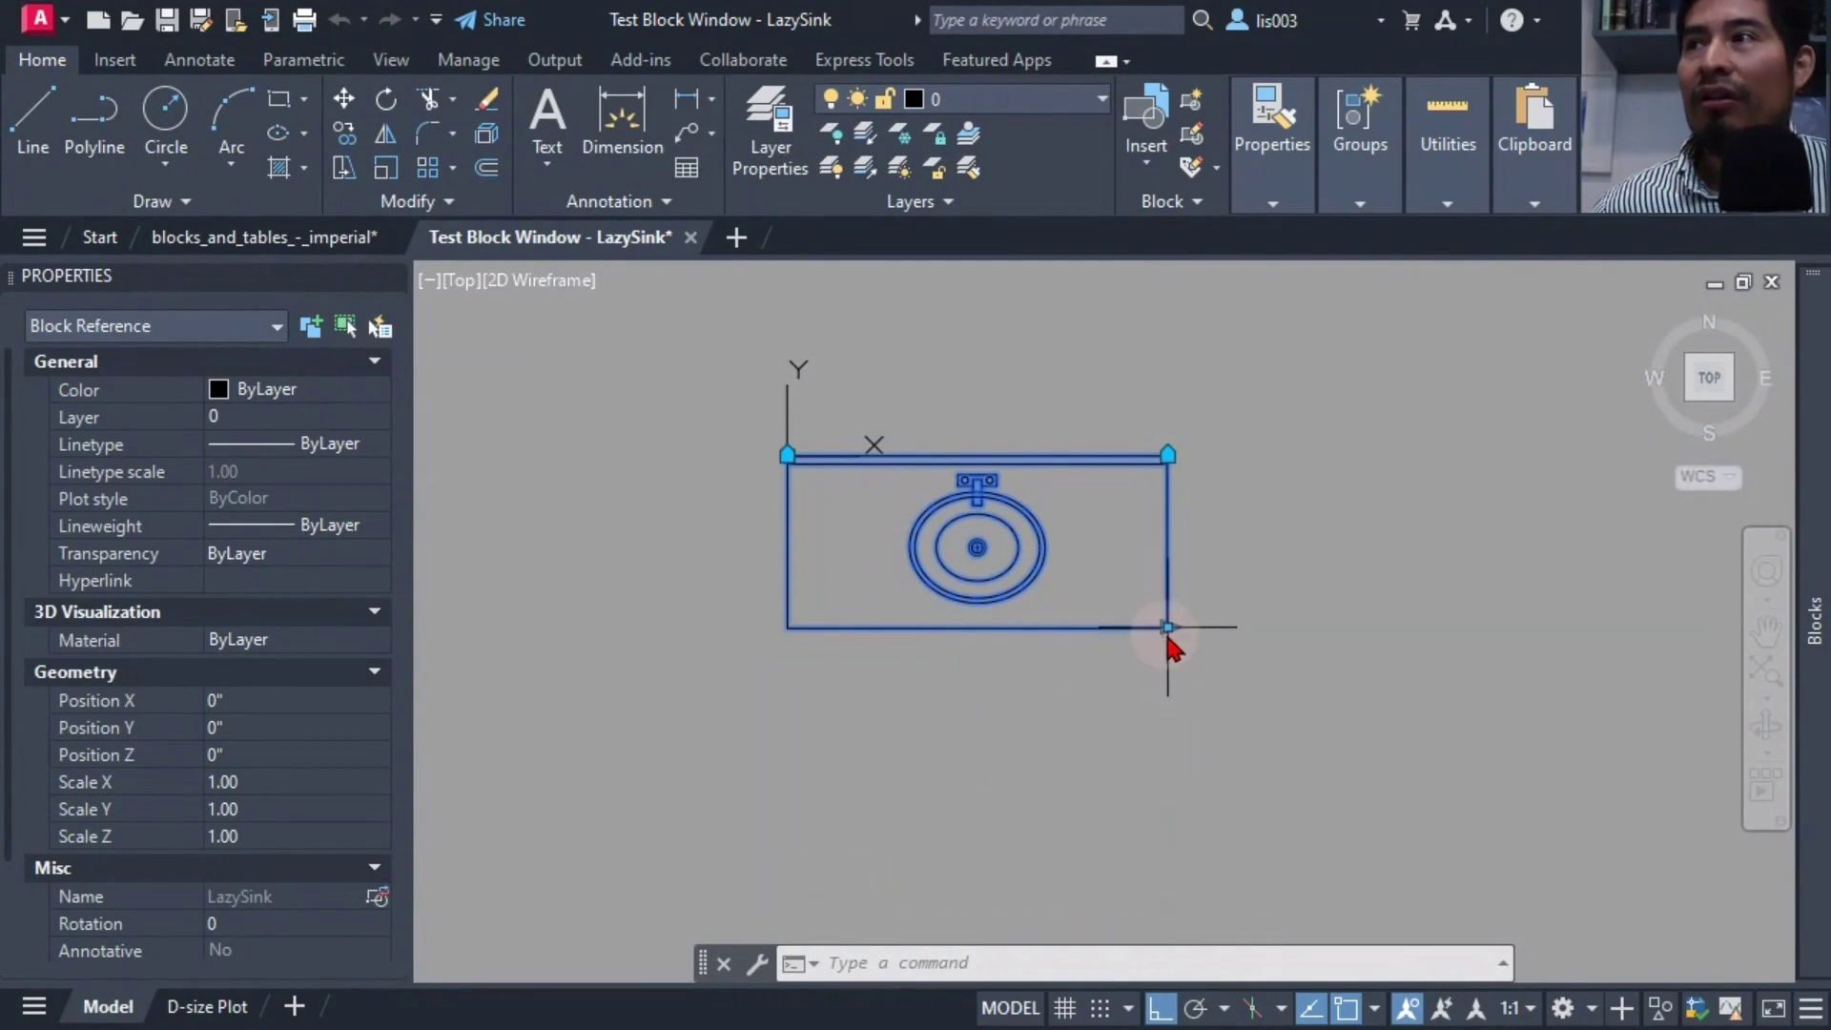
mouse_move(1712, 322)
left_click(1706, 291)
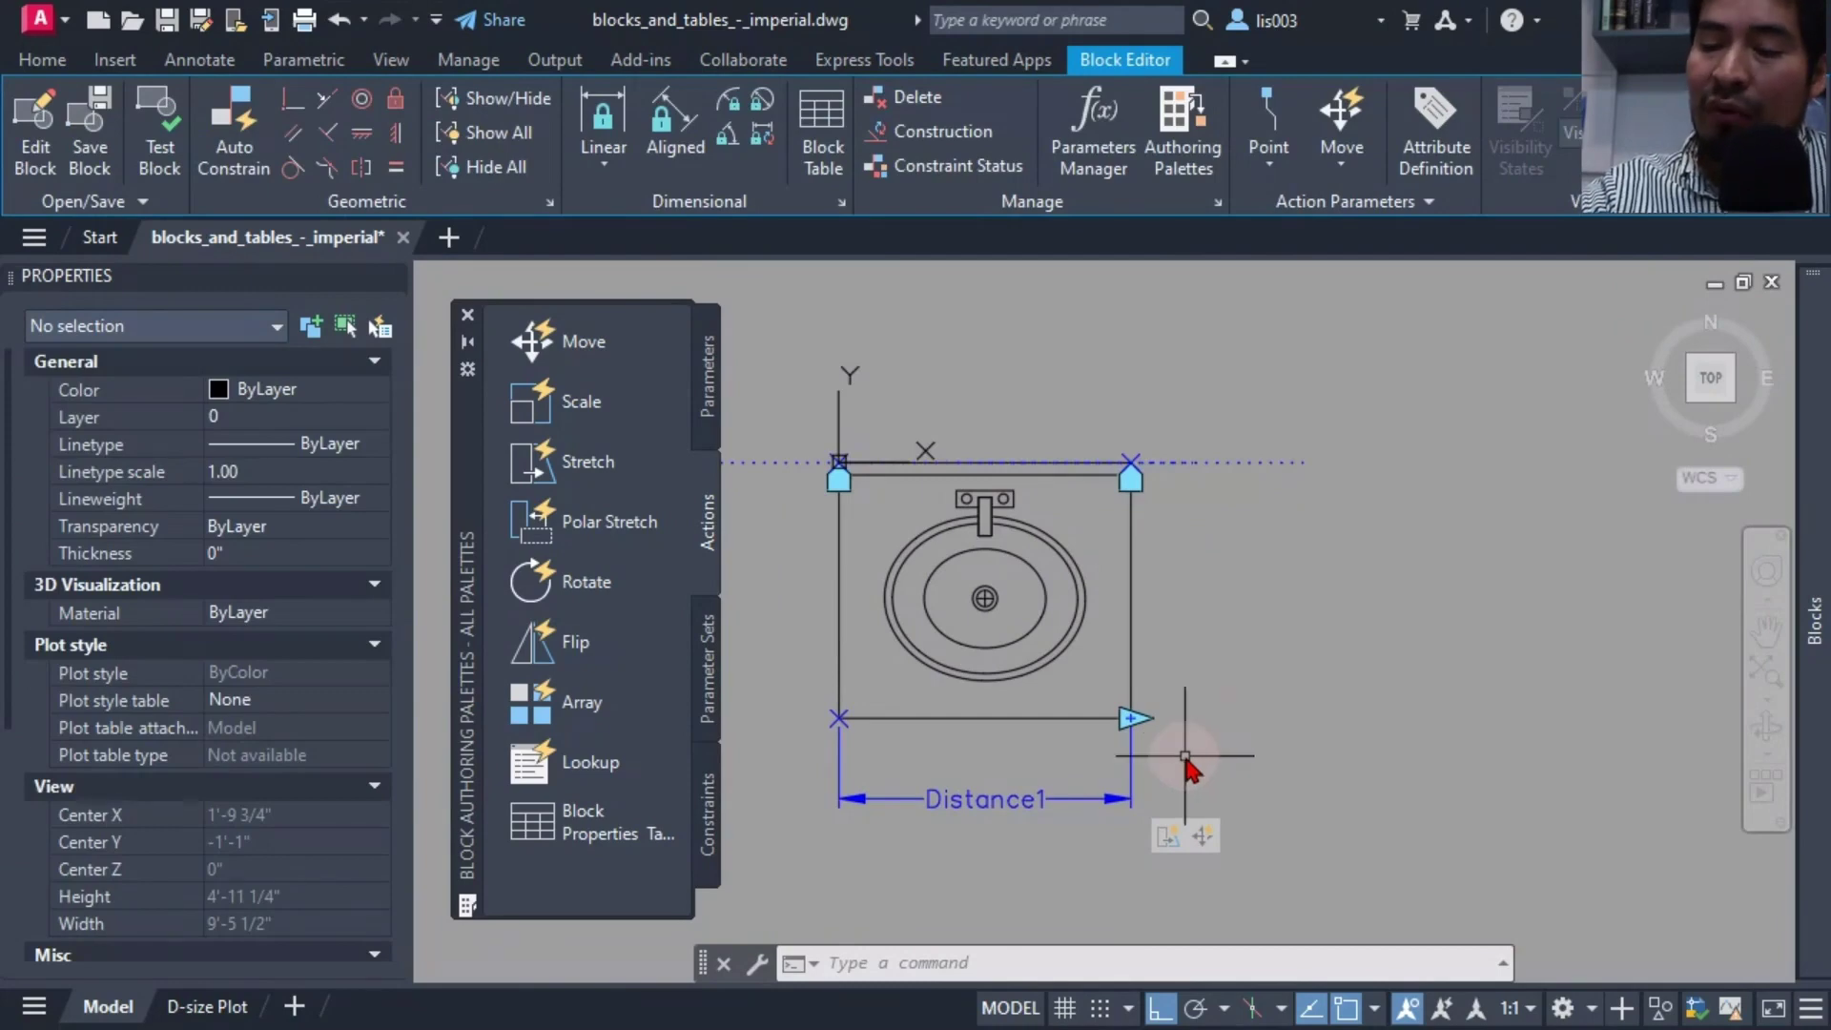
Start the FIELD command and link an Object field to the Distance1 linear parameter
middle_click_drag(1185, 756, 1245, 753)
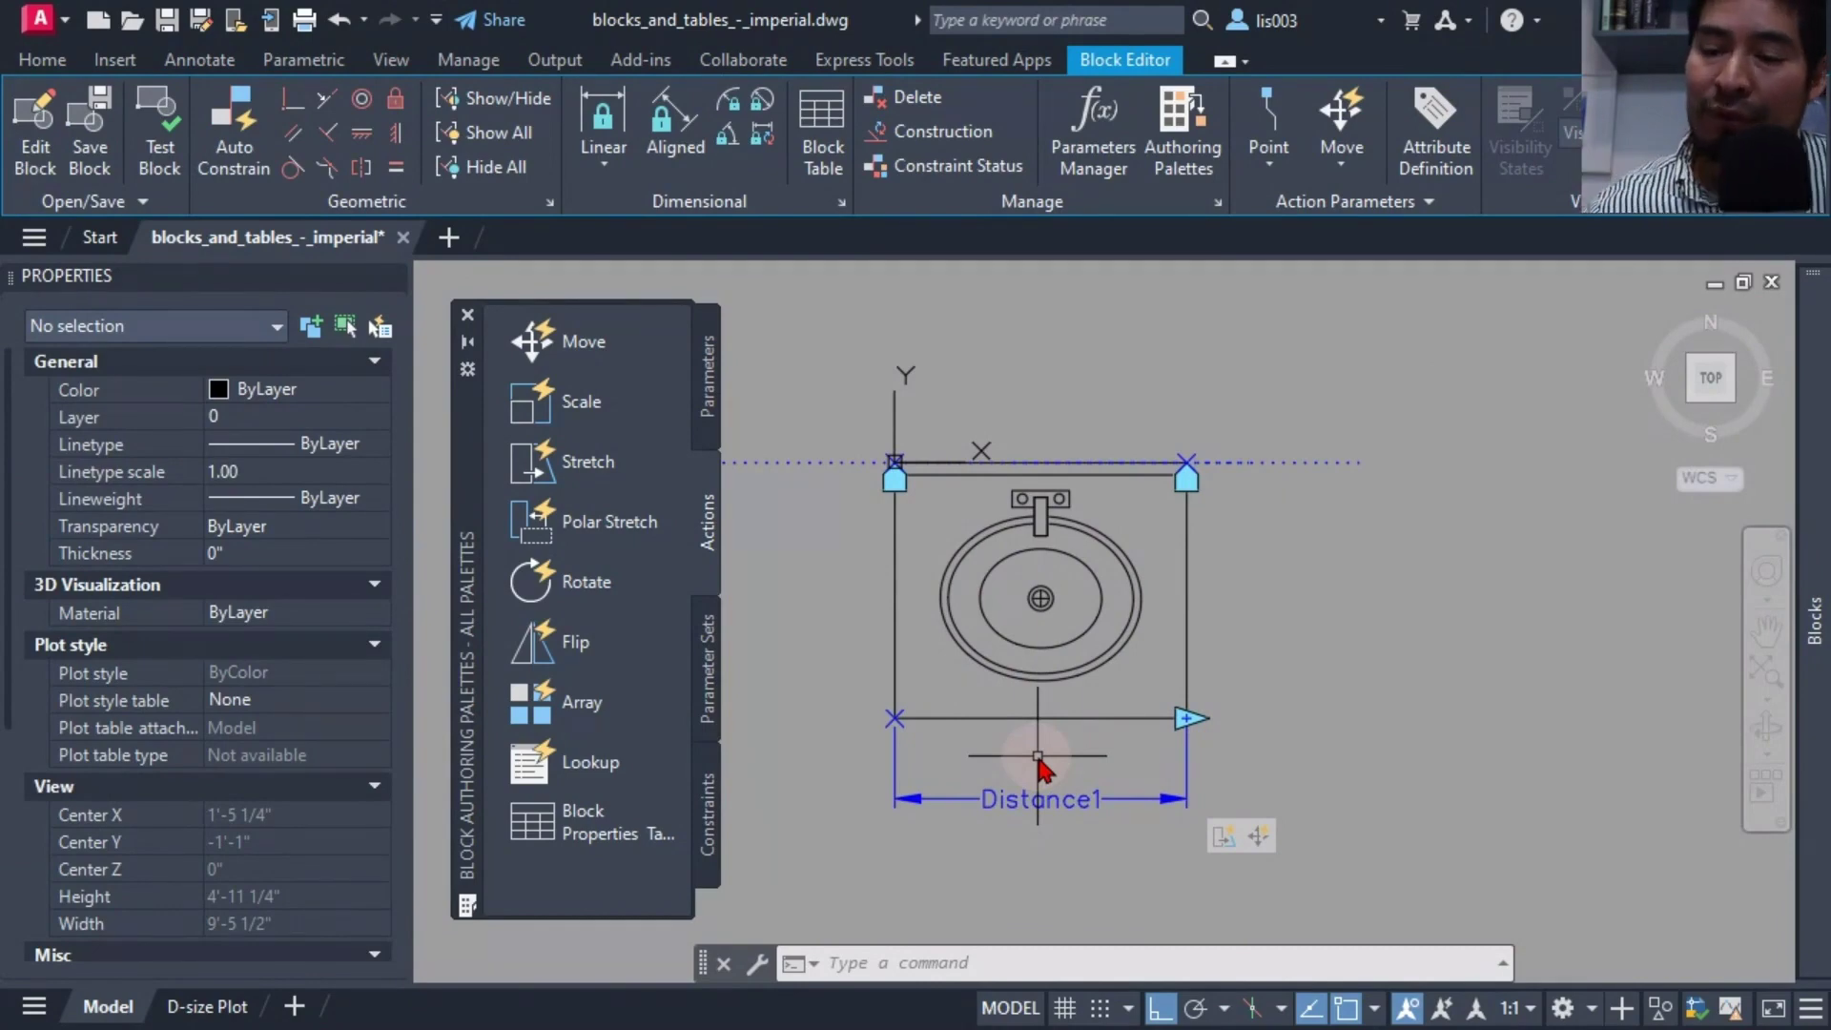
scroll(992, 711, "up", 3)
type("field")
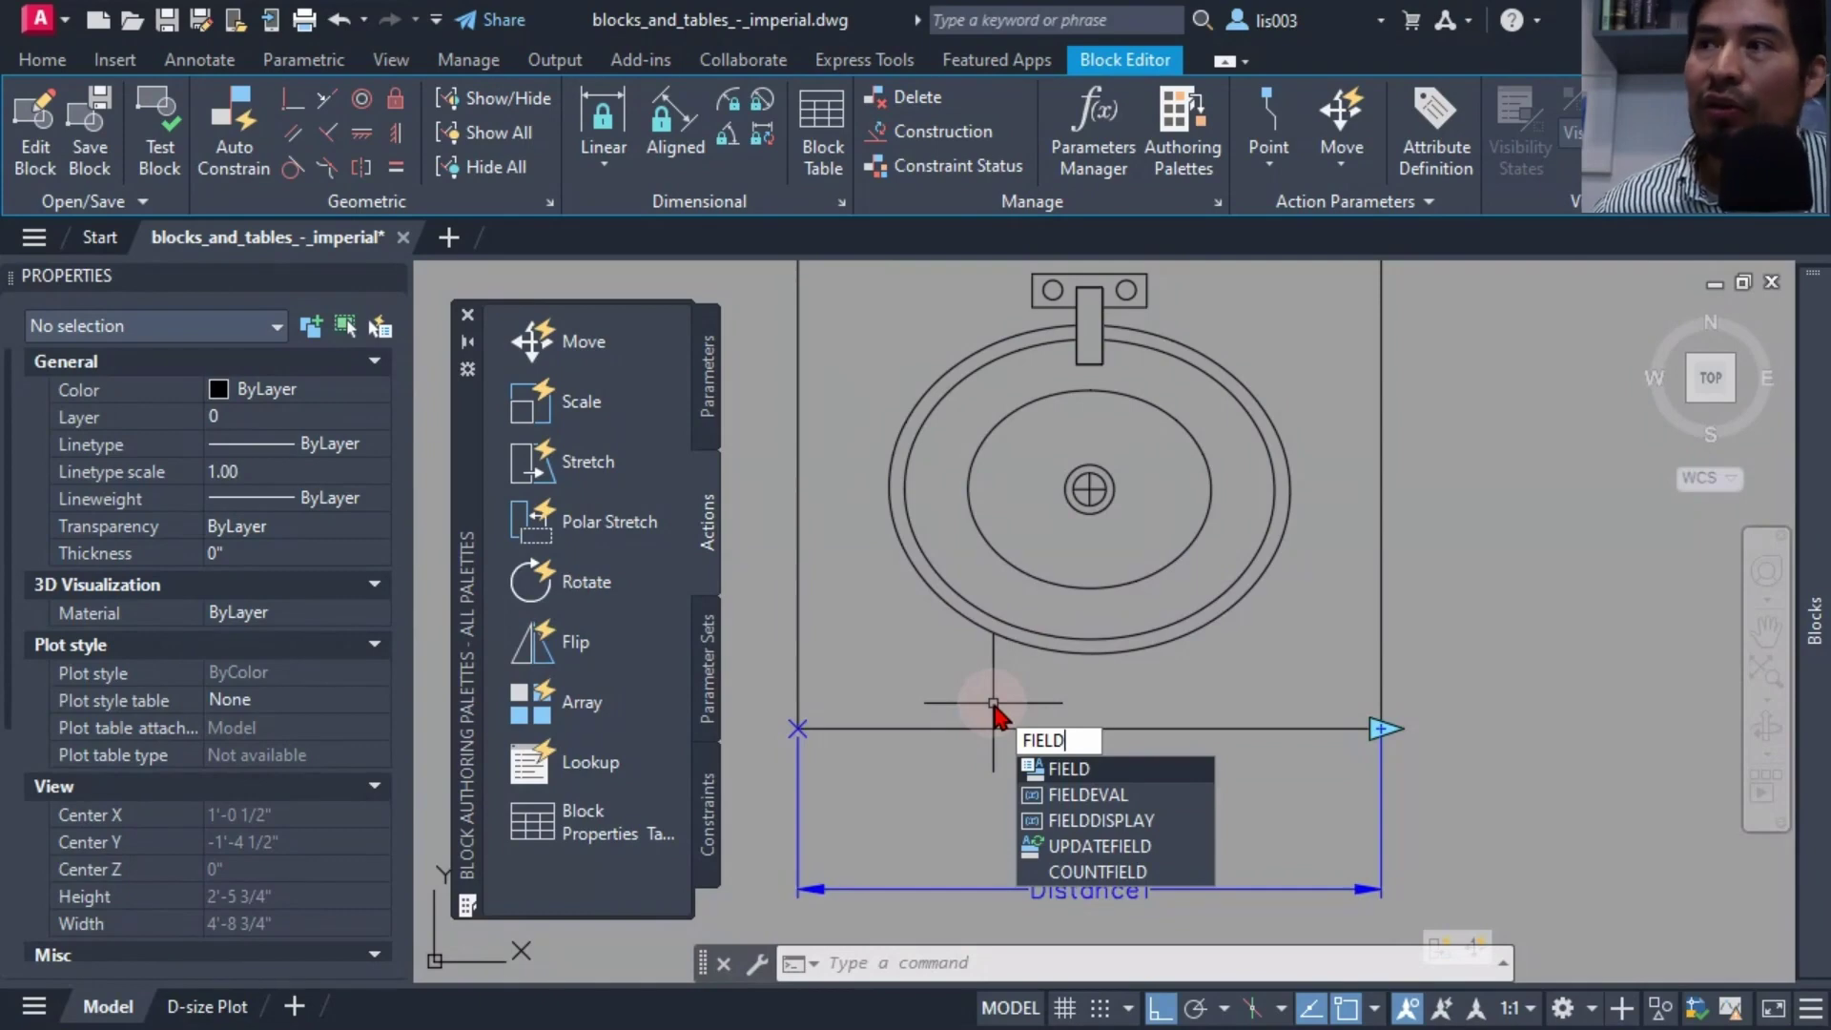
key("Return")
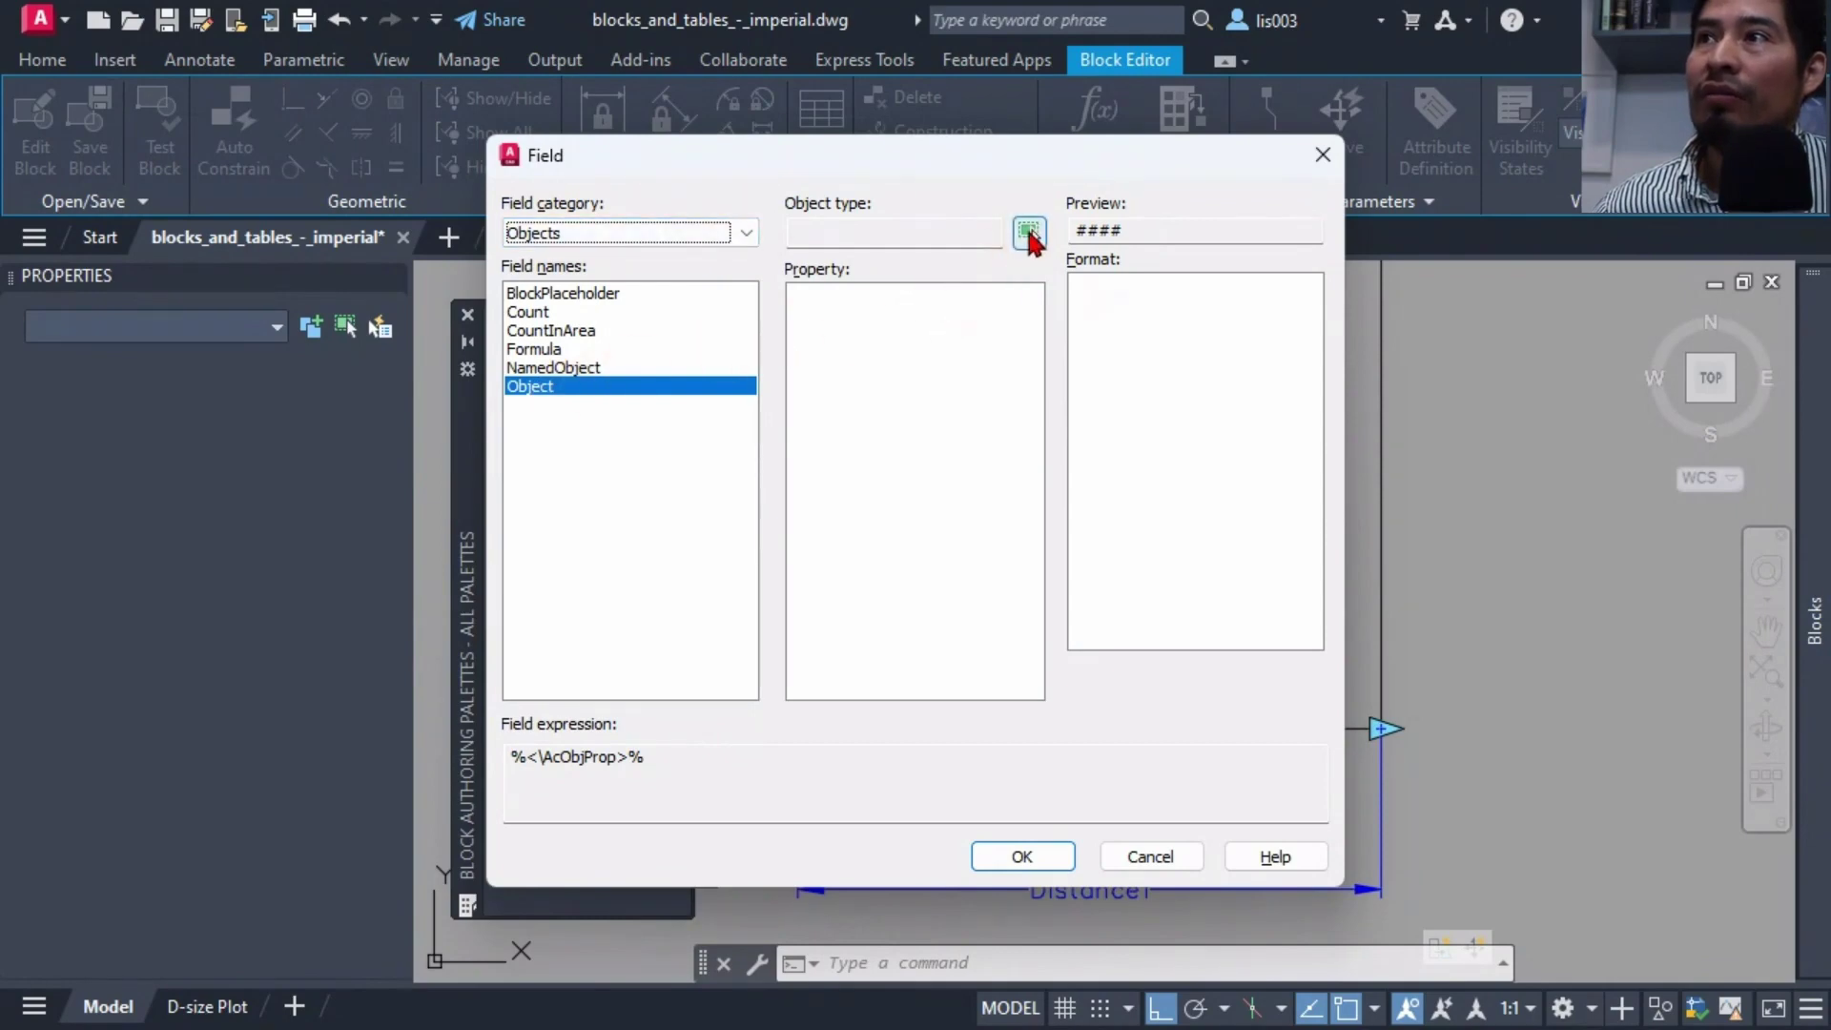
left_click(1028, 231)
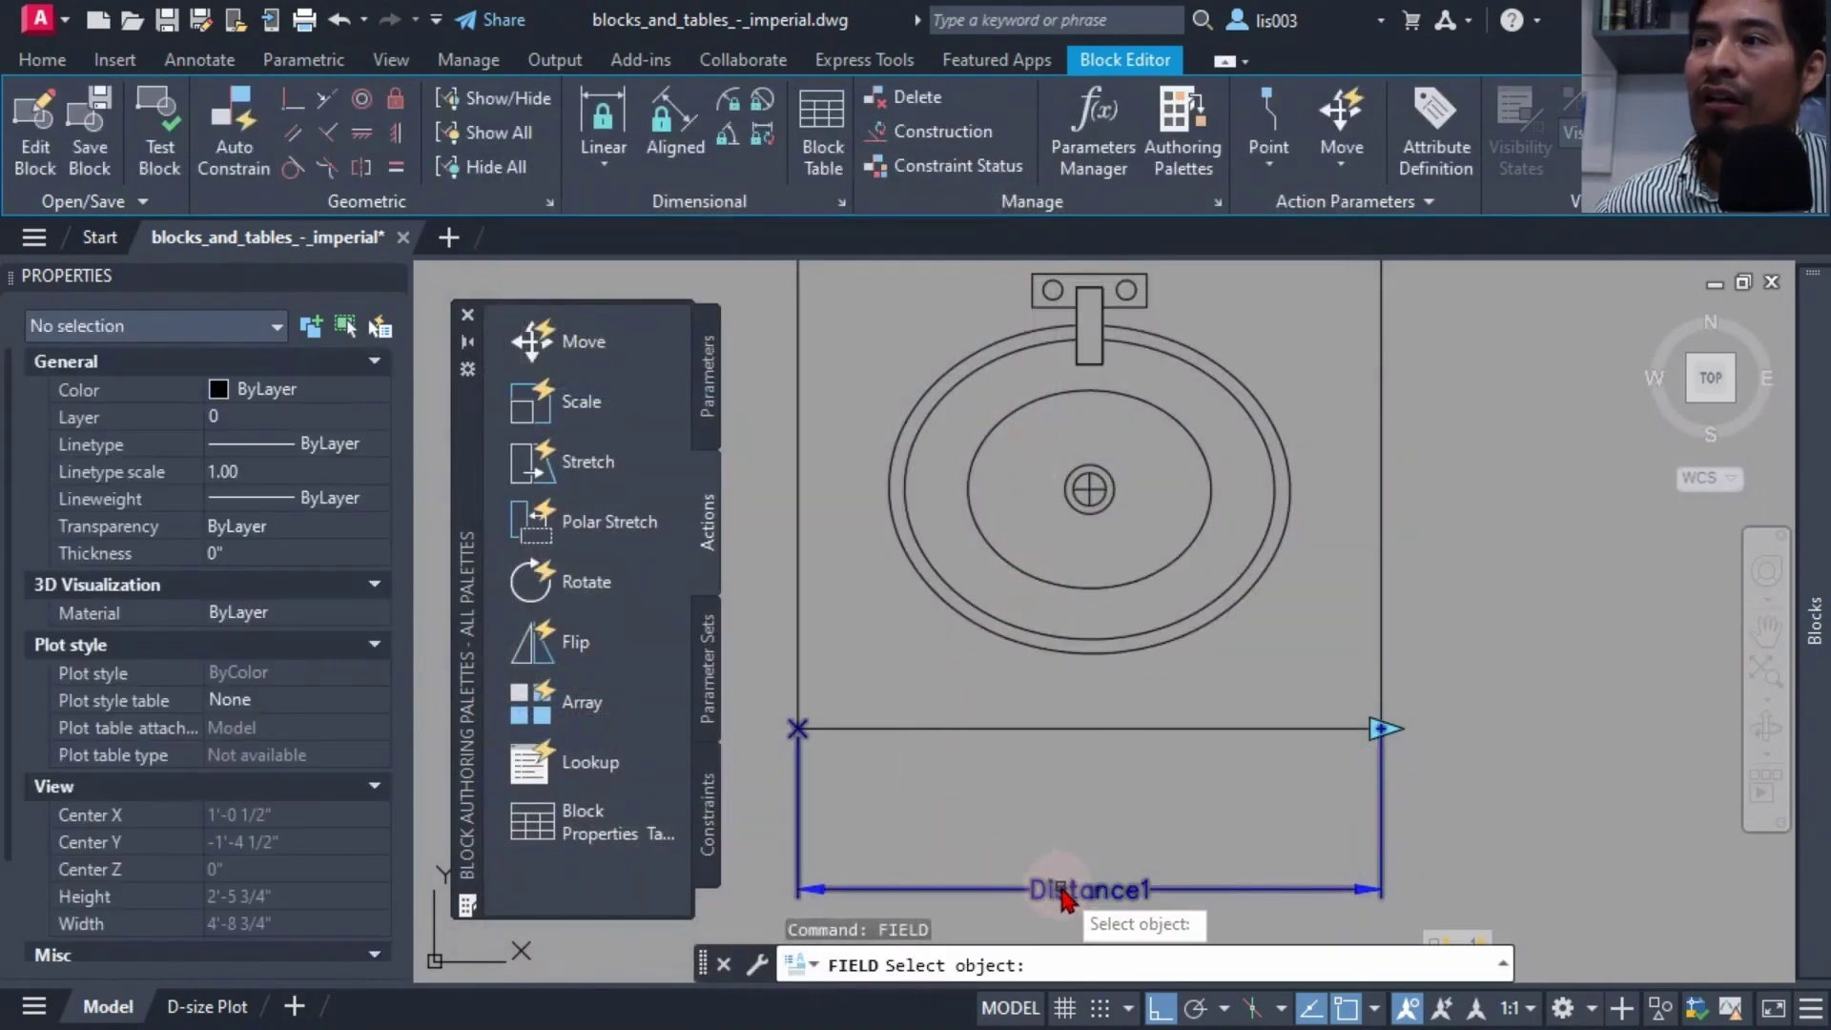
left_click(1053, 892)
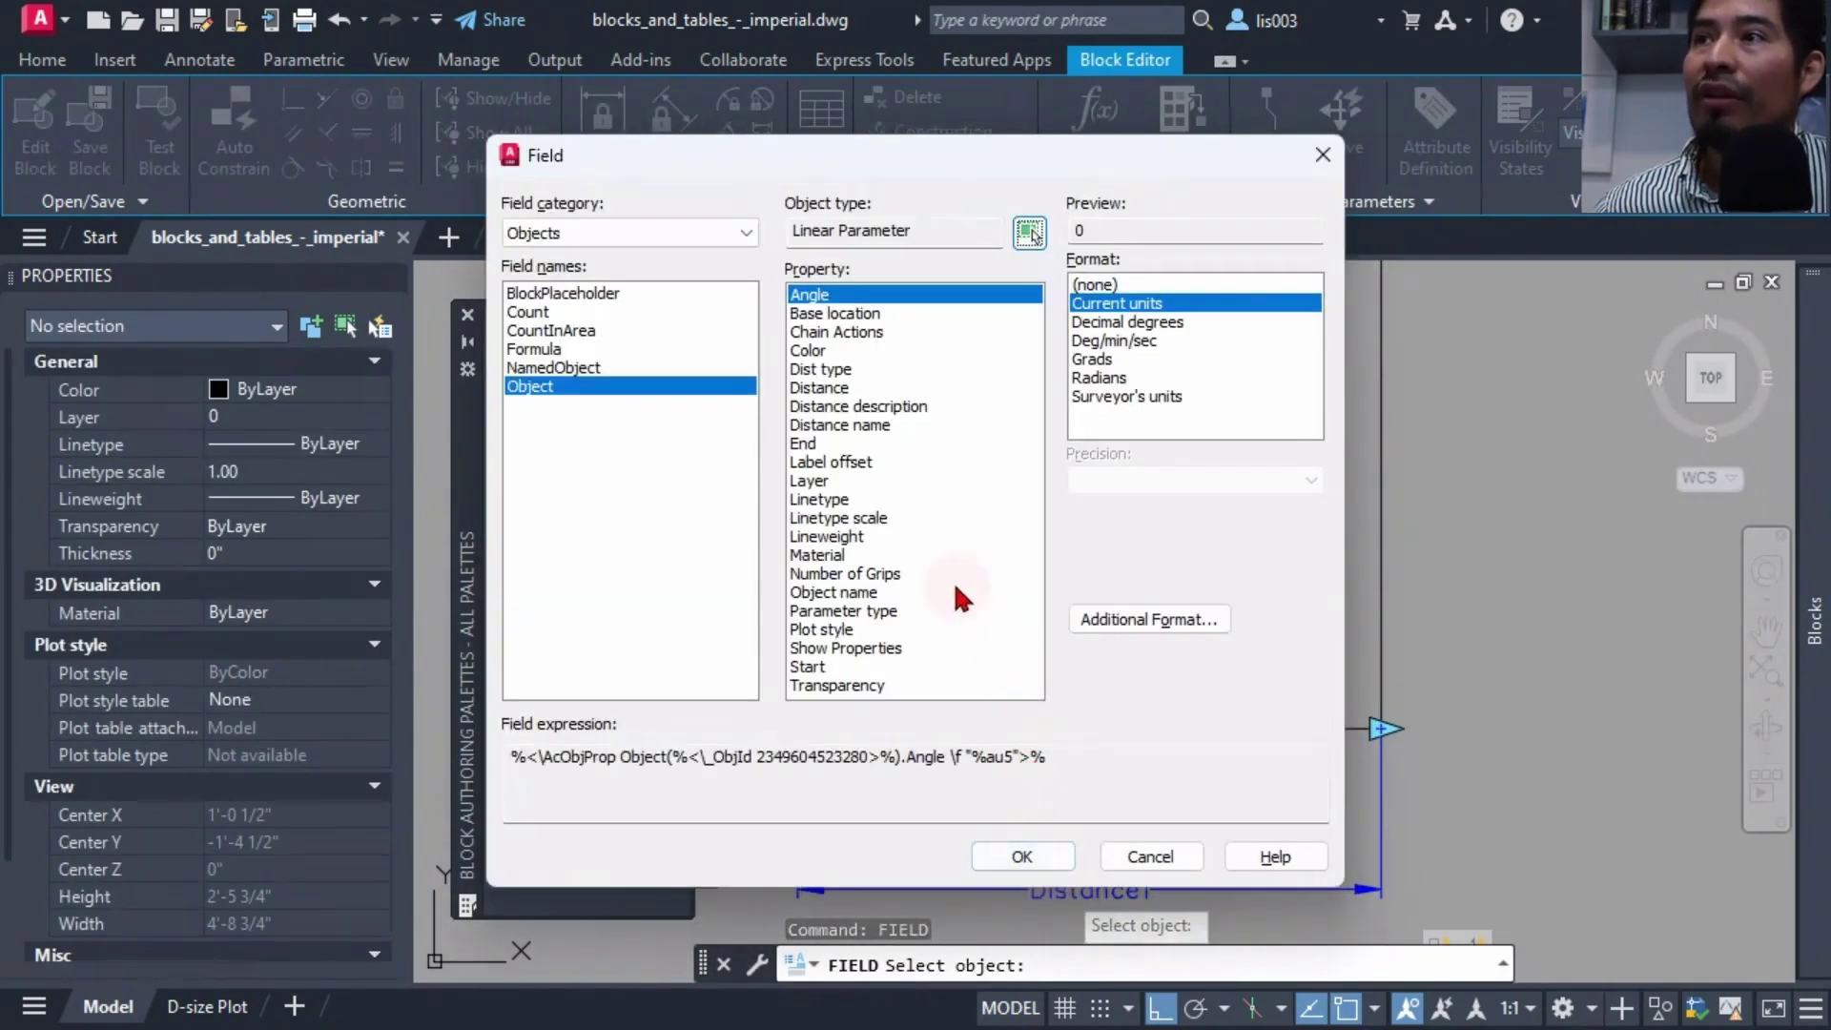
Choose the parameter's Distance property in Architectural format and place the field text between the sink bowl and the counter's front edge
left_click(850, 424)
left_click(822, 389)
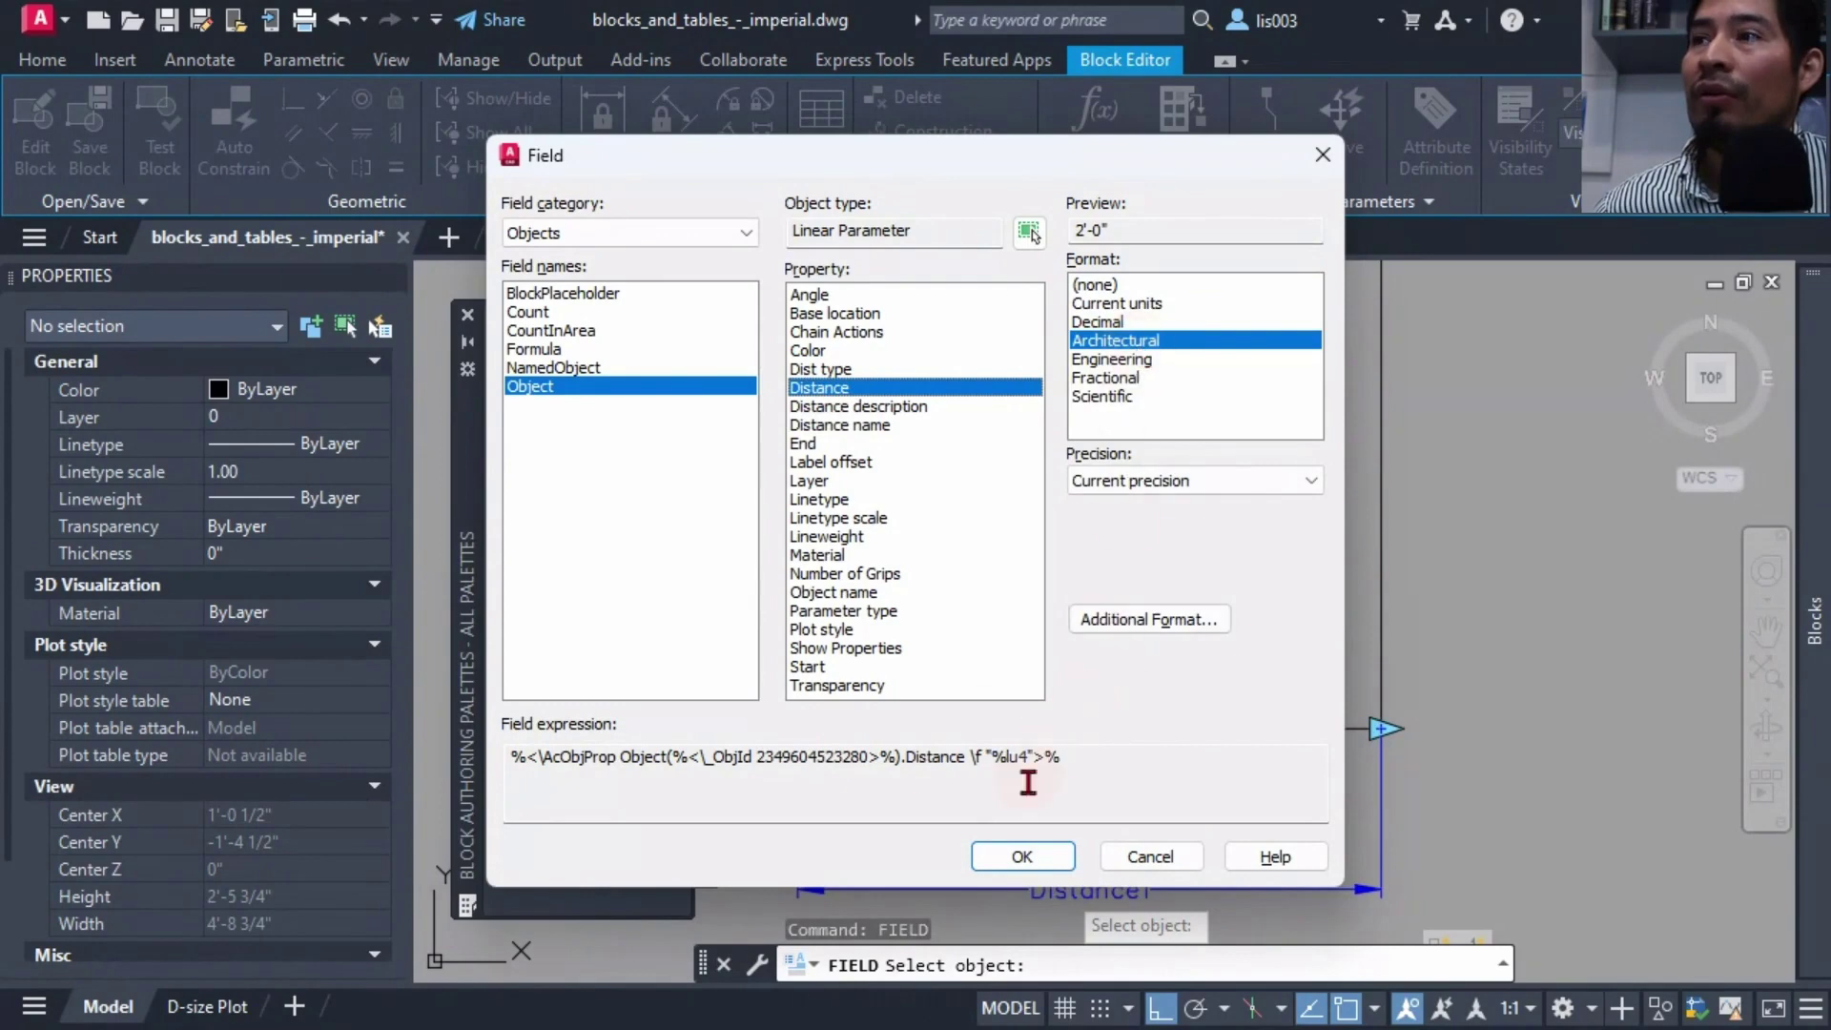
left_click(1019, 856)
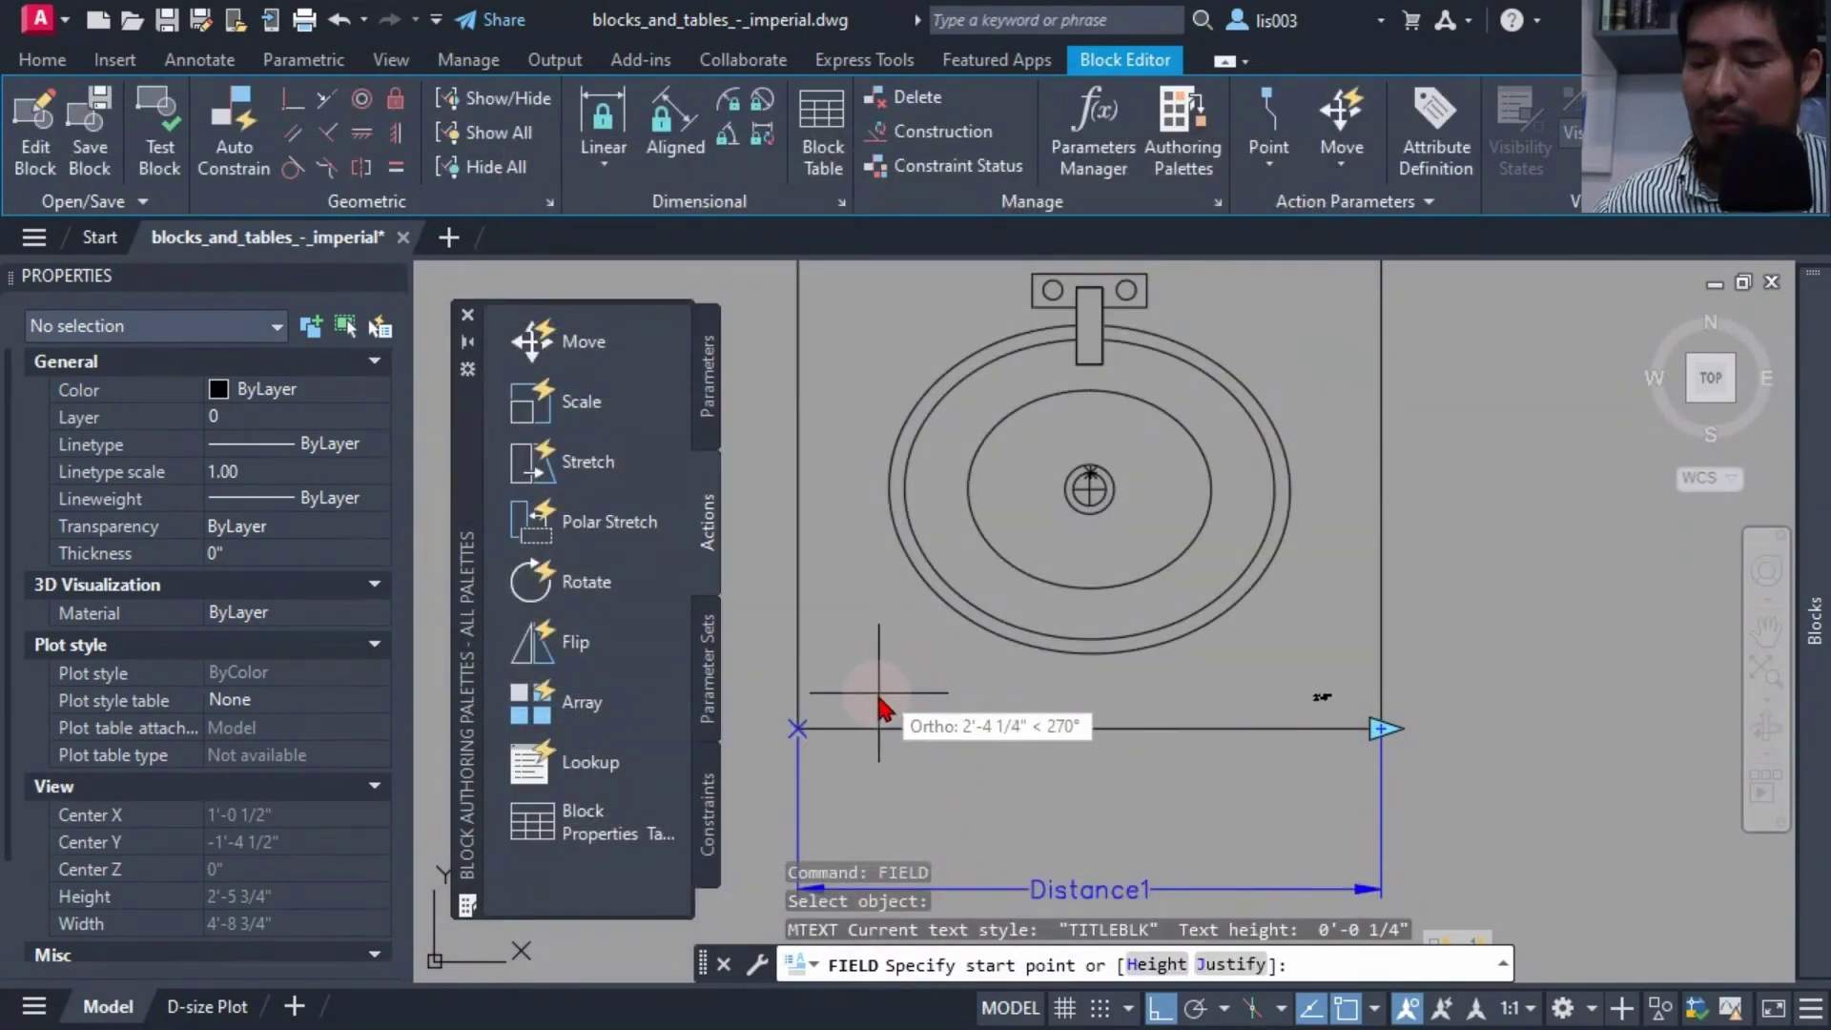
key("F8")
key("F8")
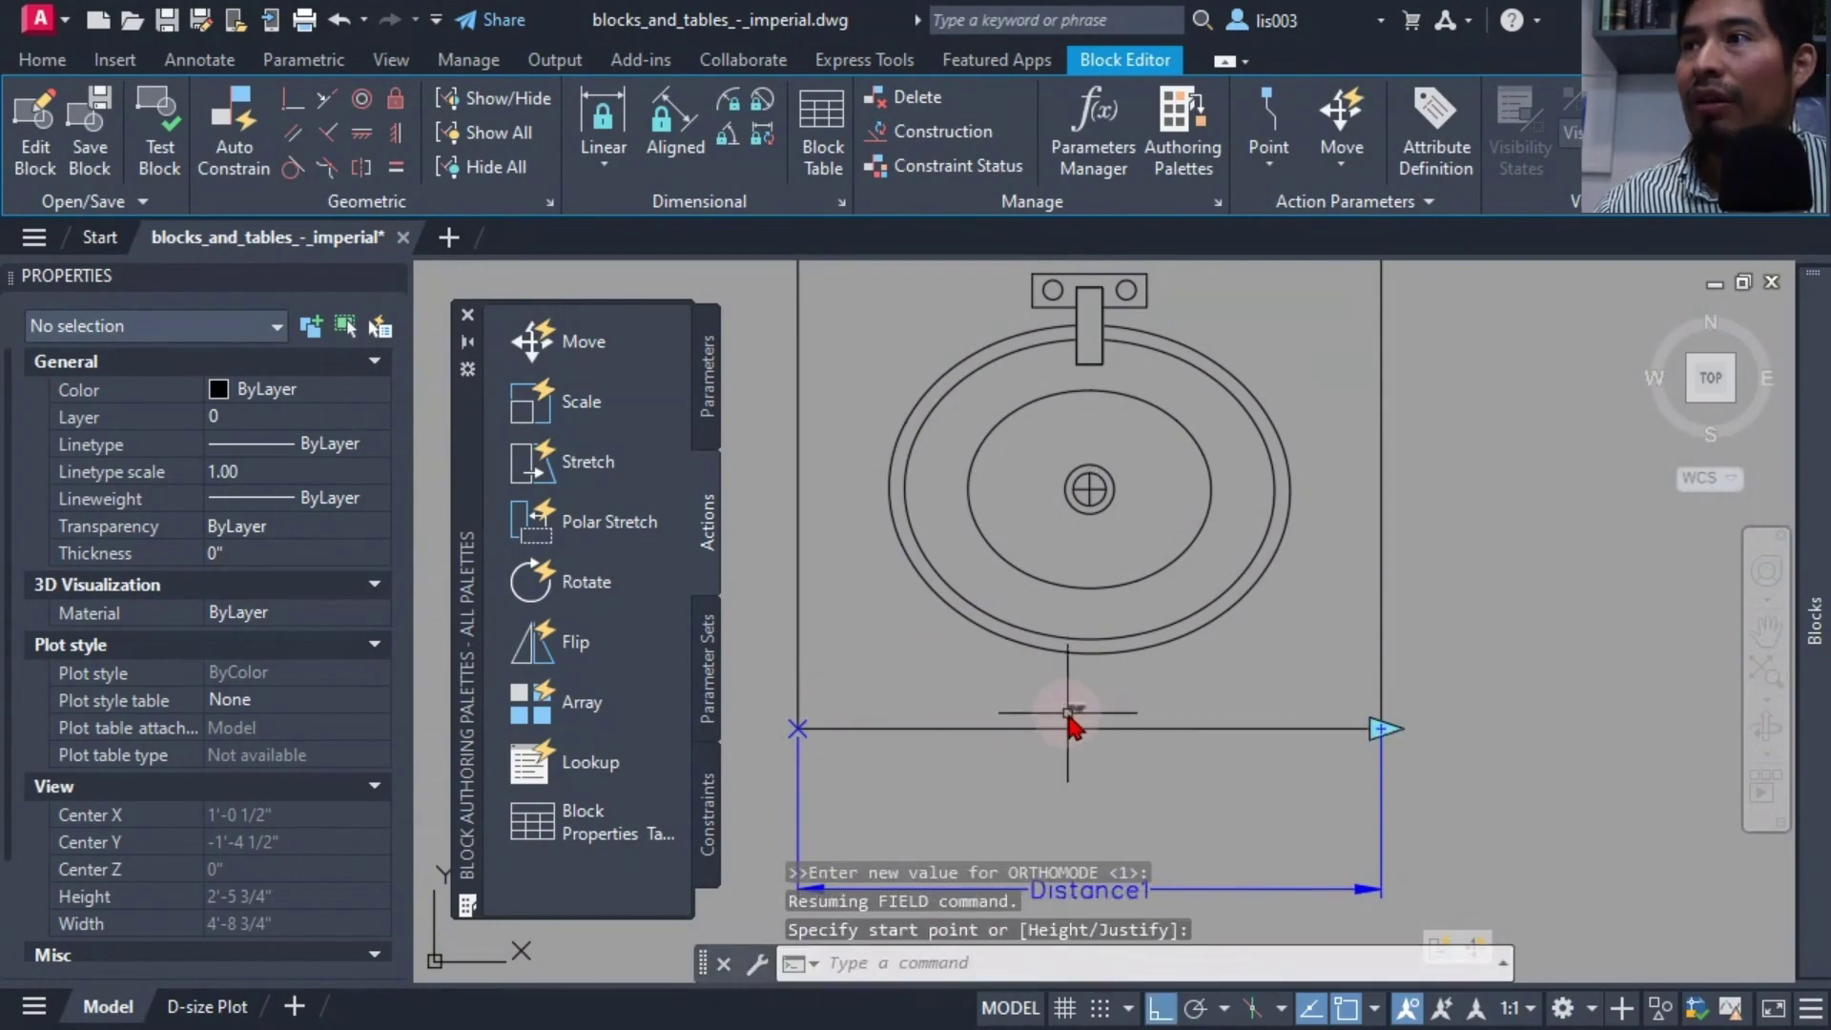
Set the text height of the counter width field to 1 1/2"
scroll(1106, 734, "up", 5)
left_click(1103, 712)
left_click(1104, 711)
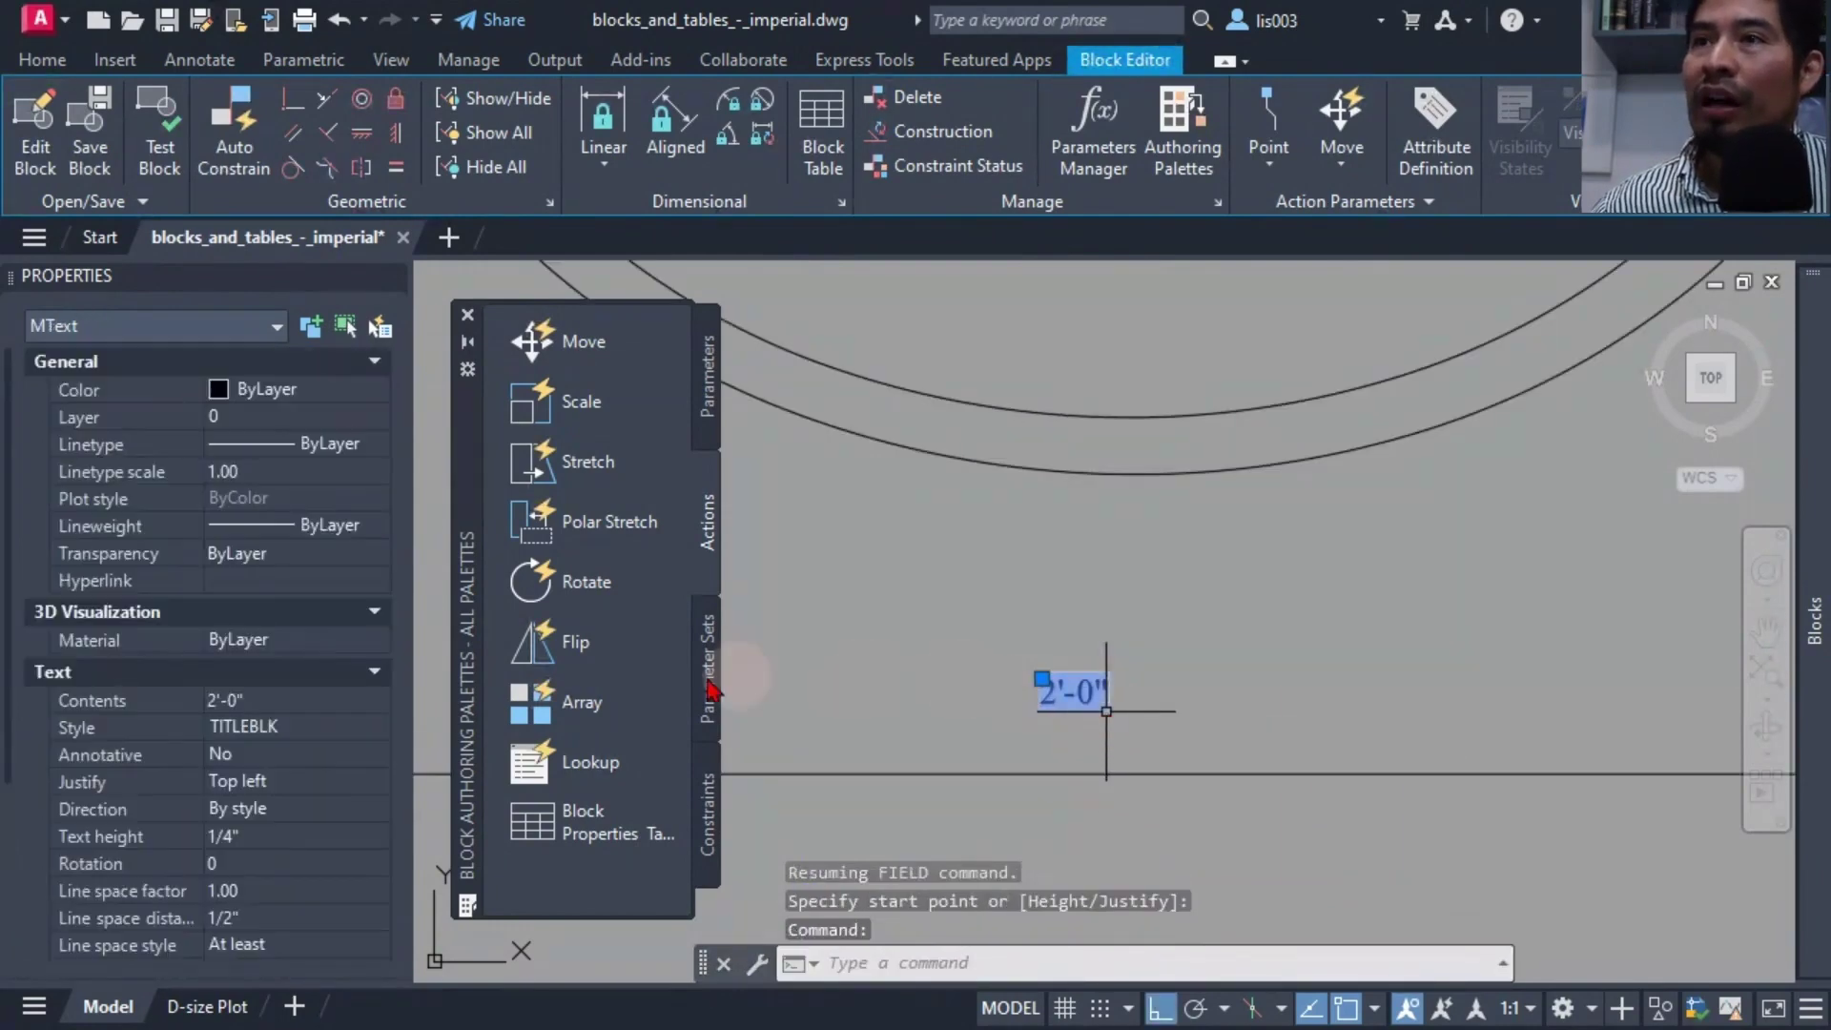
left_click(301, 837)
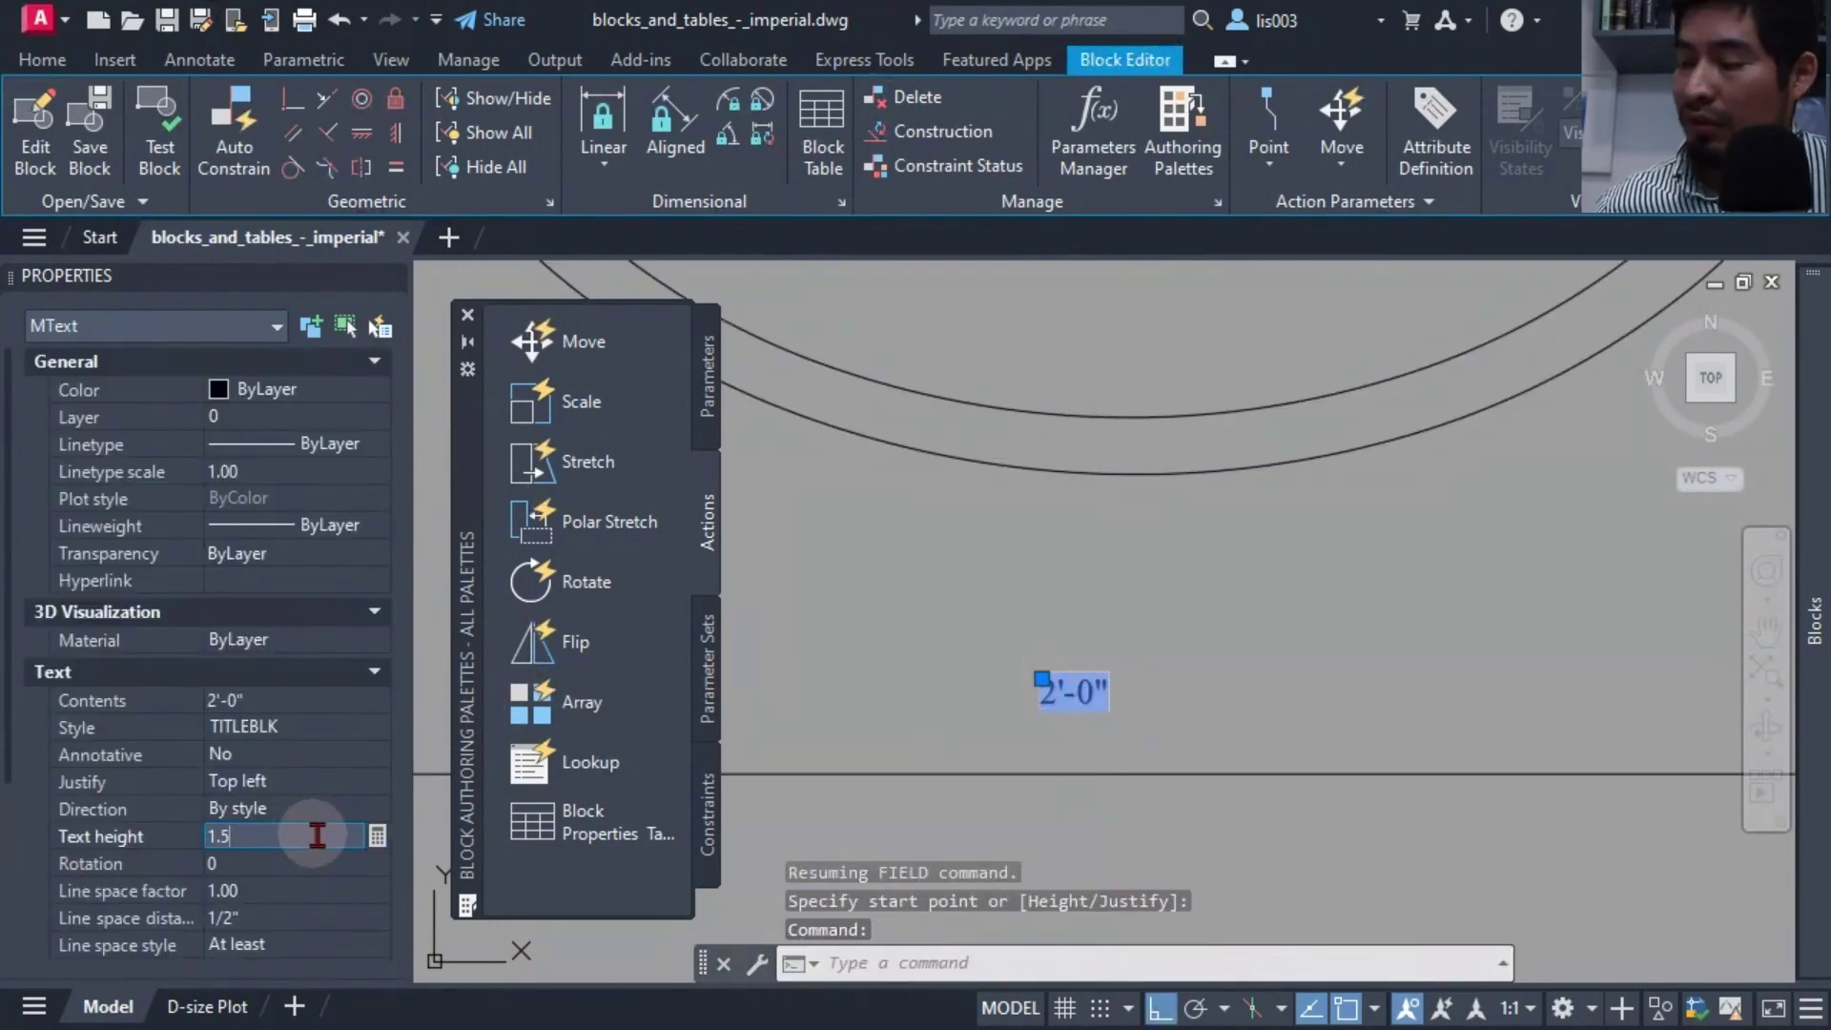
type("1 1/2\"")
left_click(286, 863)
Move the enlarged width text up and to the left so it sits beneath the sink bowl, above the counter's front edge
scroll(954, 686, "down", 2)
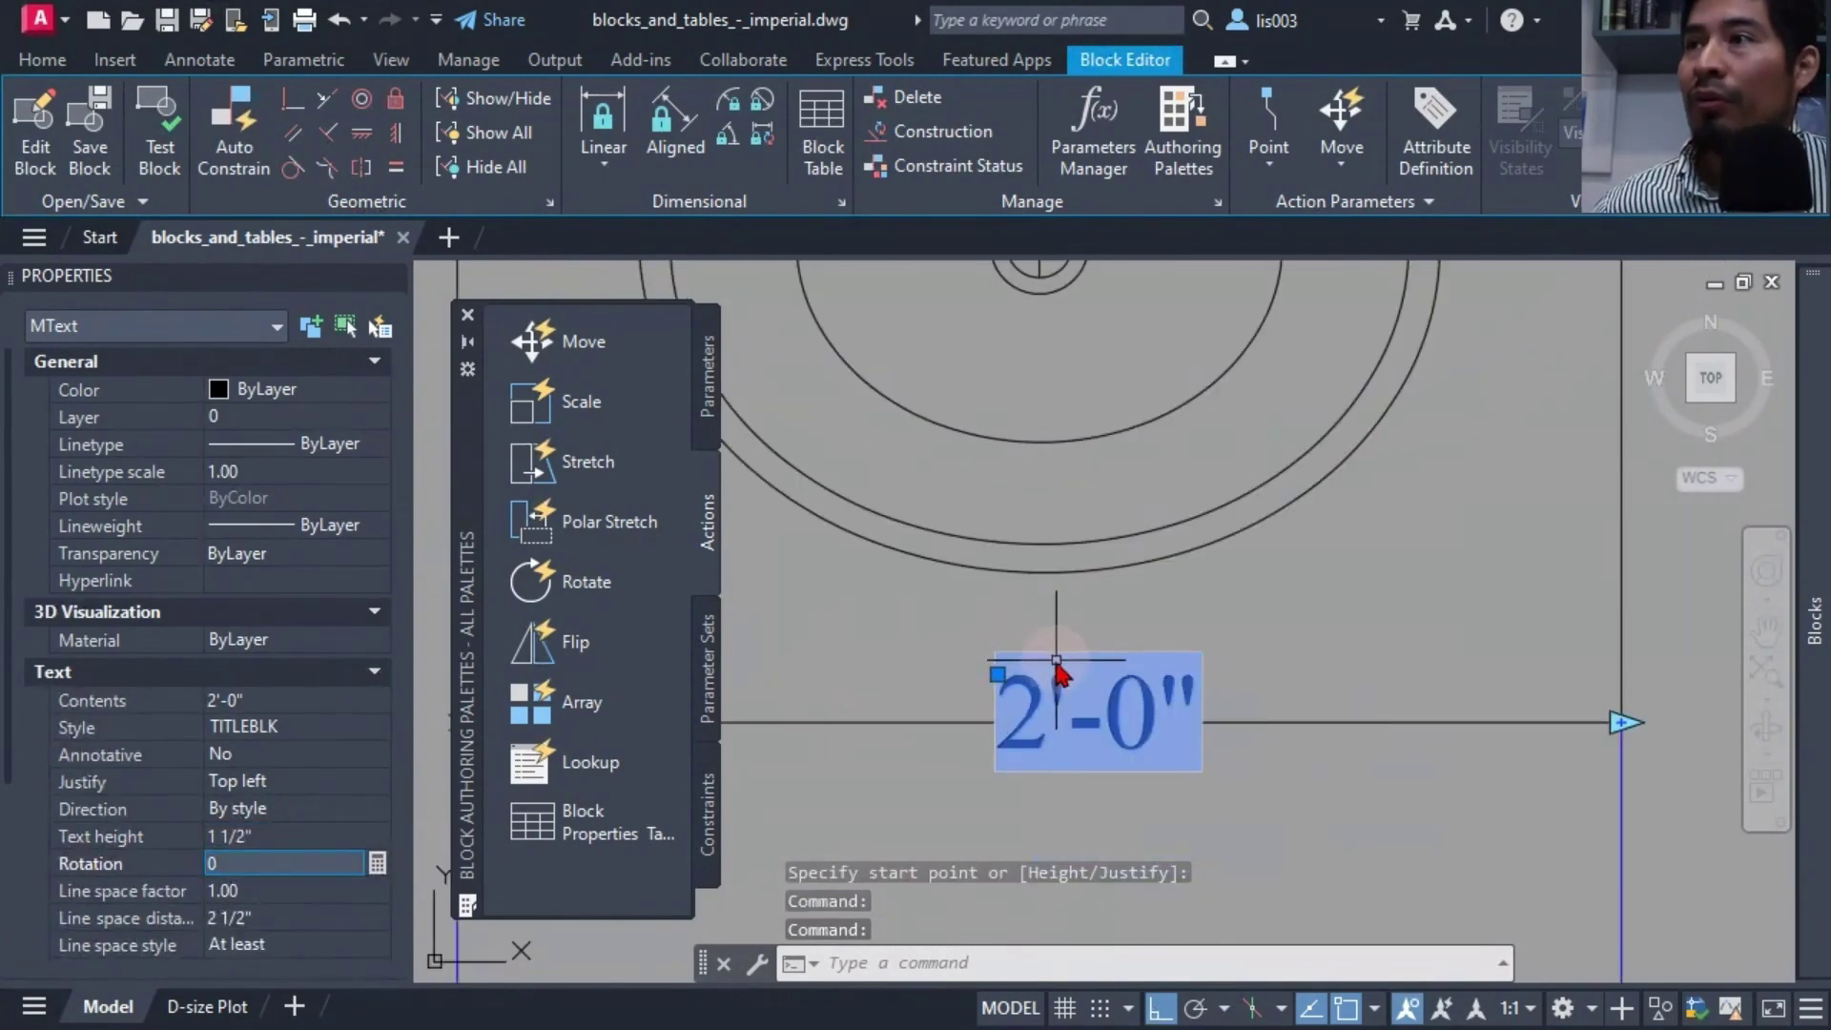
left_click_drag(1047, 671, 964, 597)
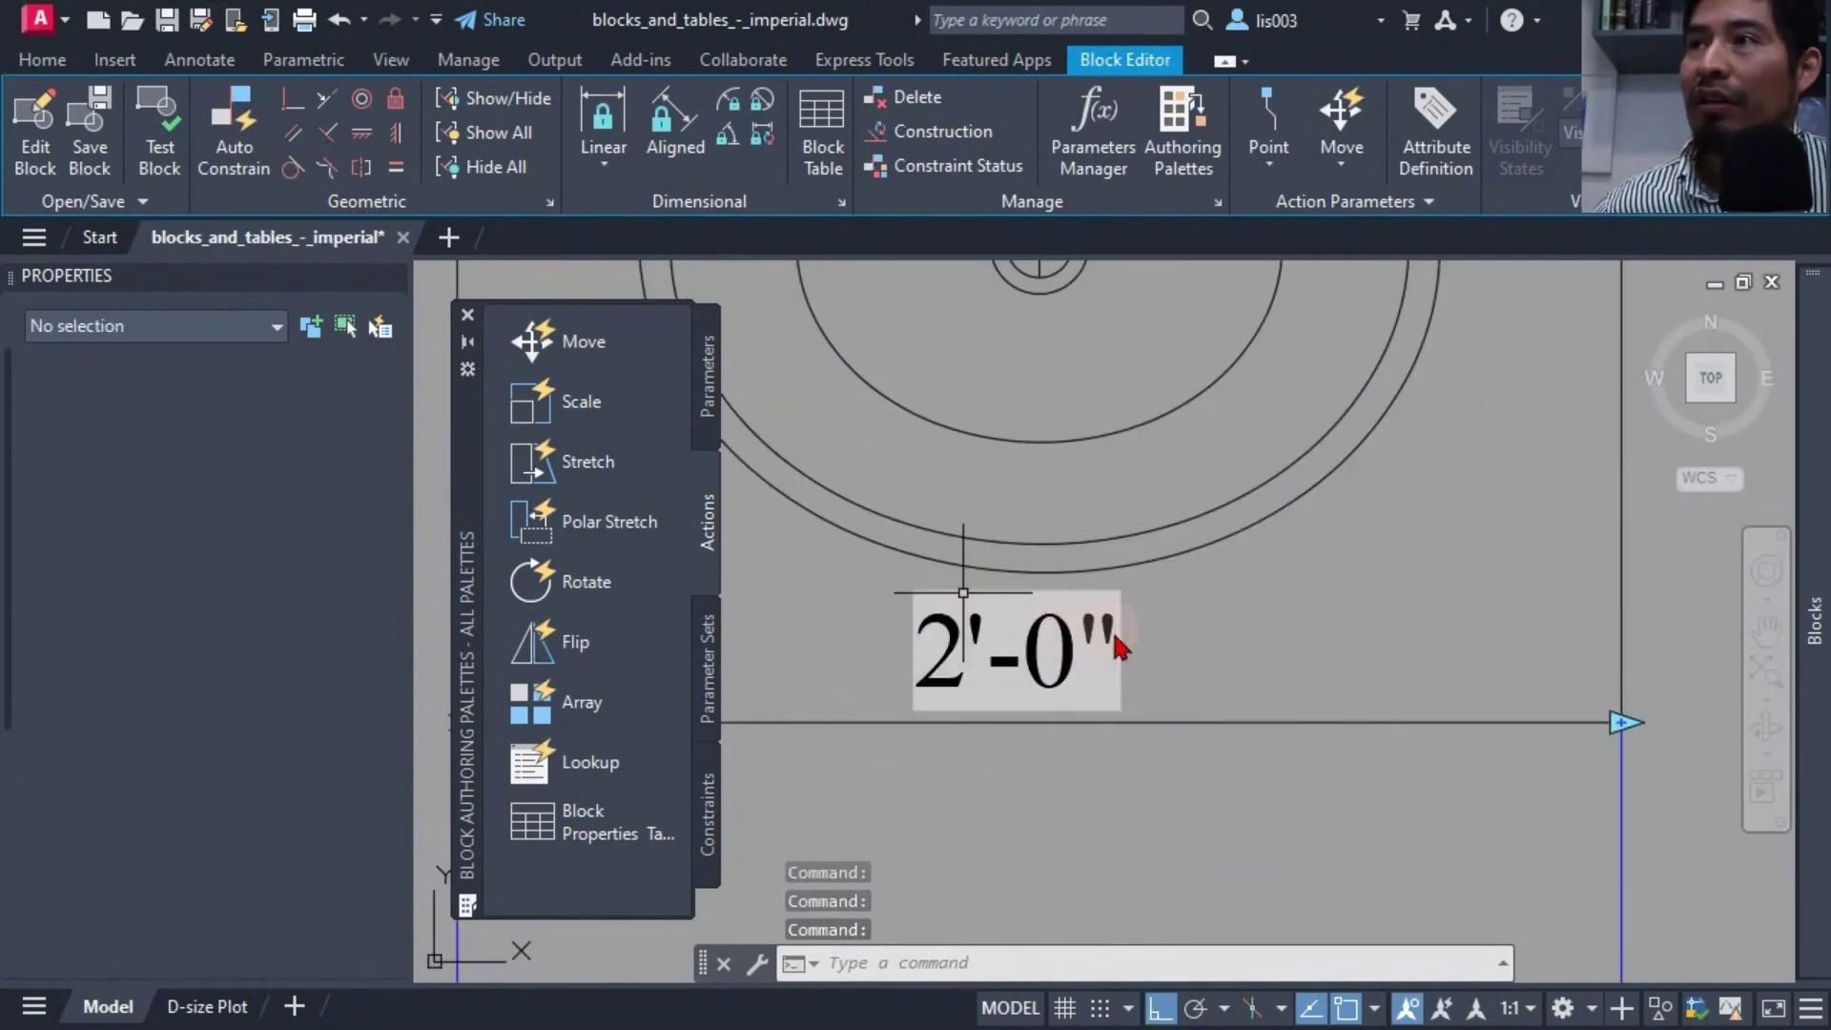
scroll(1125, 646, "down", 6)
middle_click_drag(1193, 674, 1128, 720)
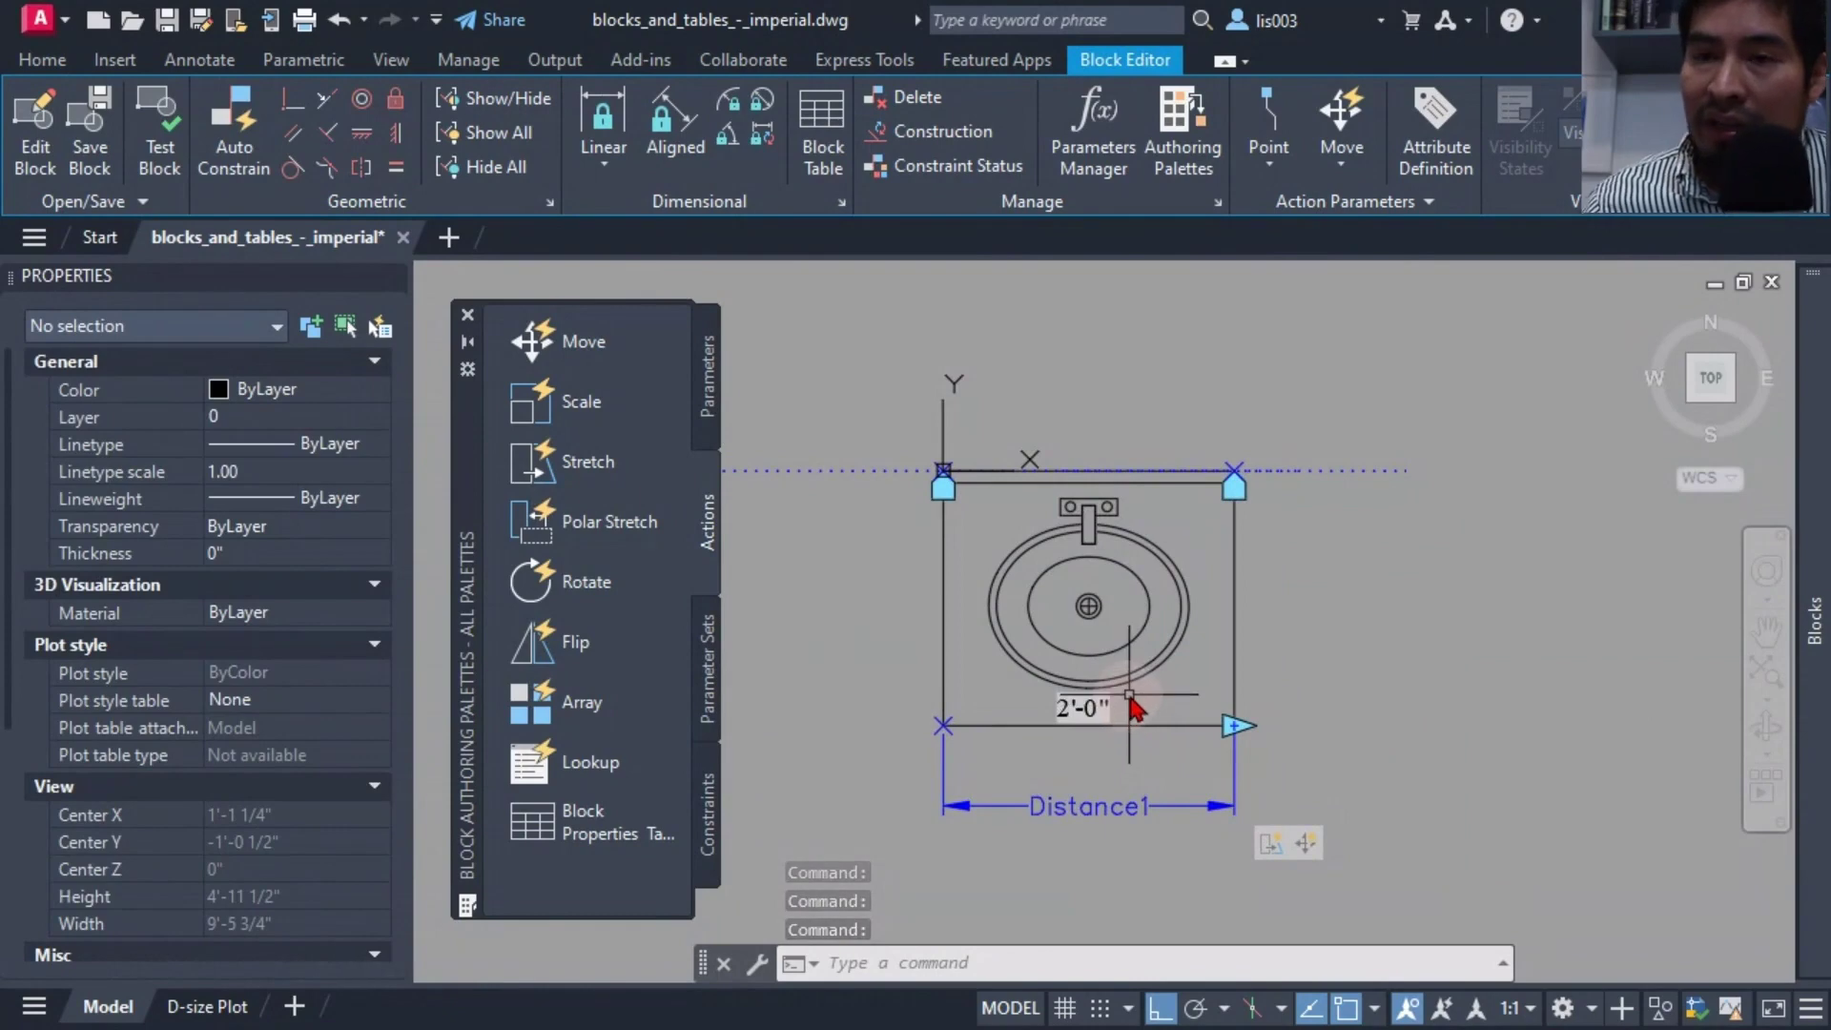
mouse_move(1308, 845)
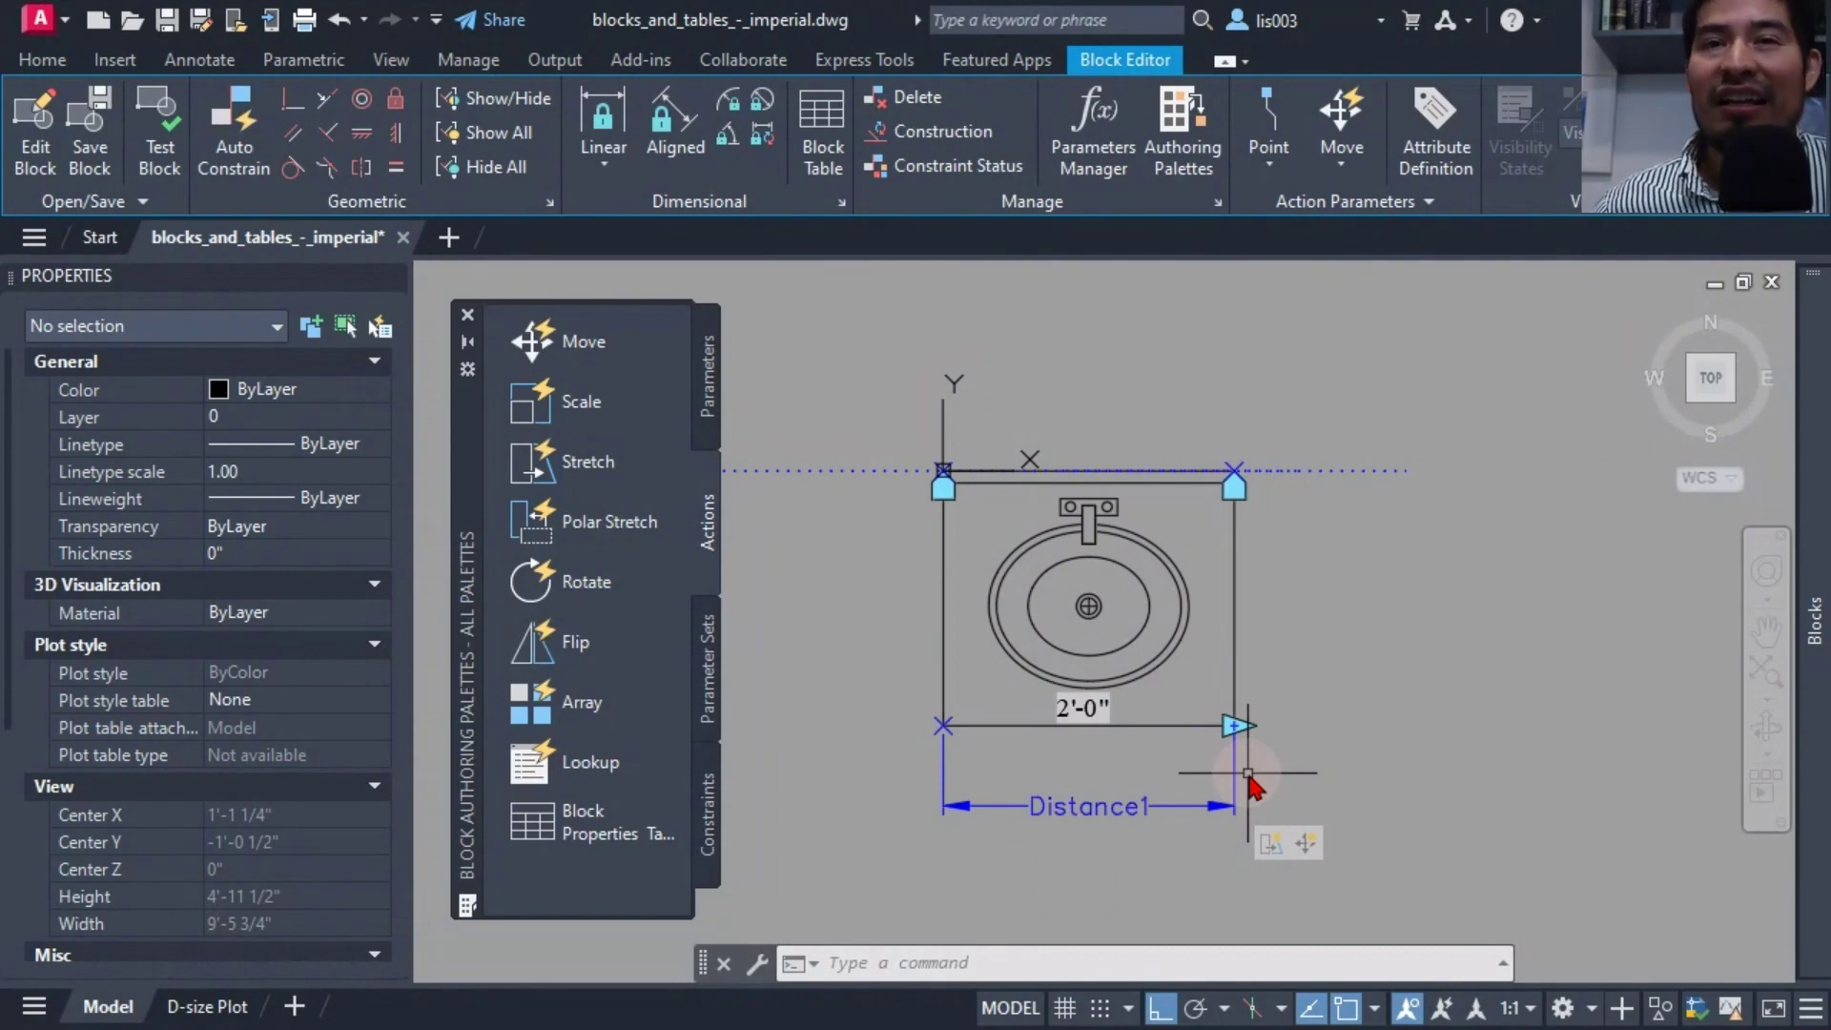
scroll(1085, 730, "up", 3)
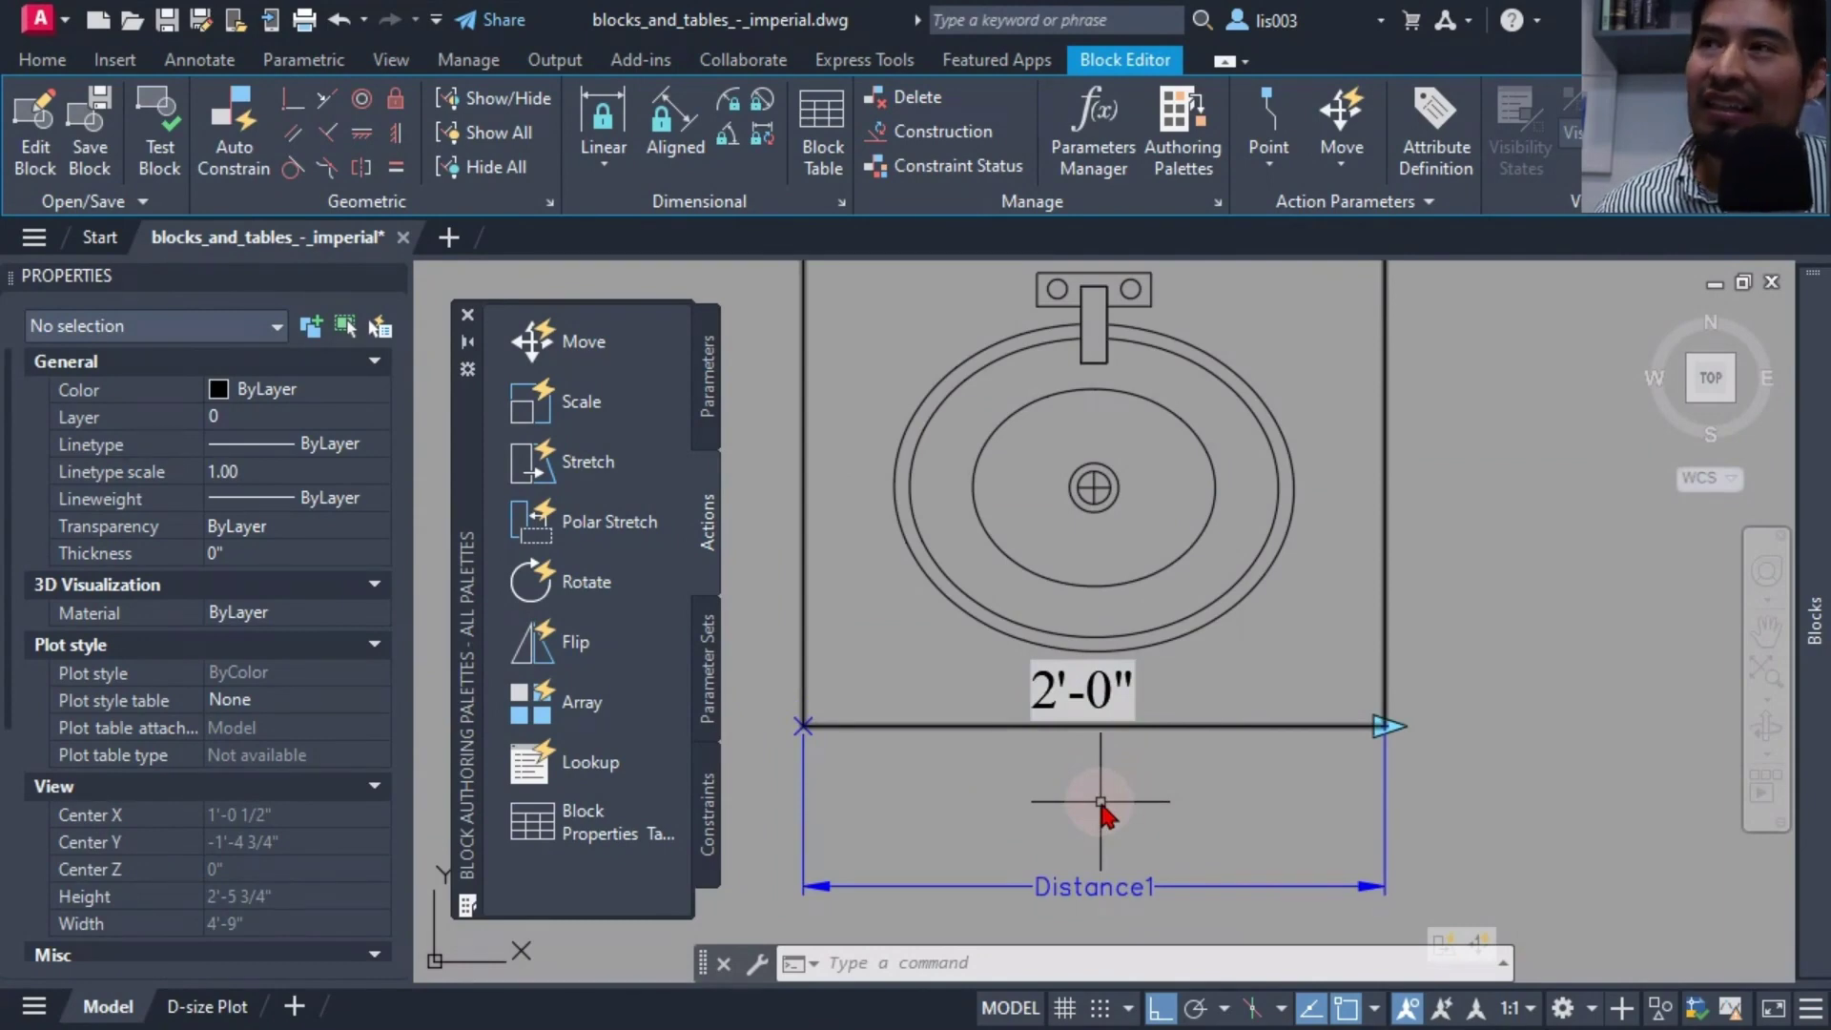
type("r")
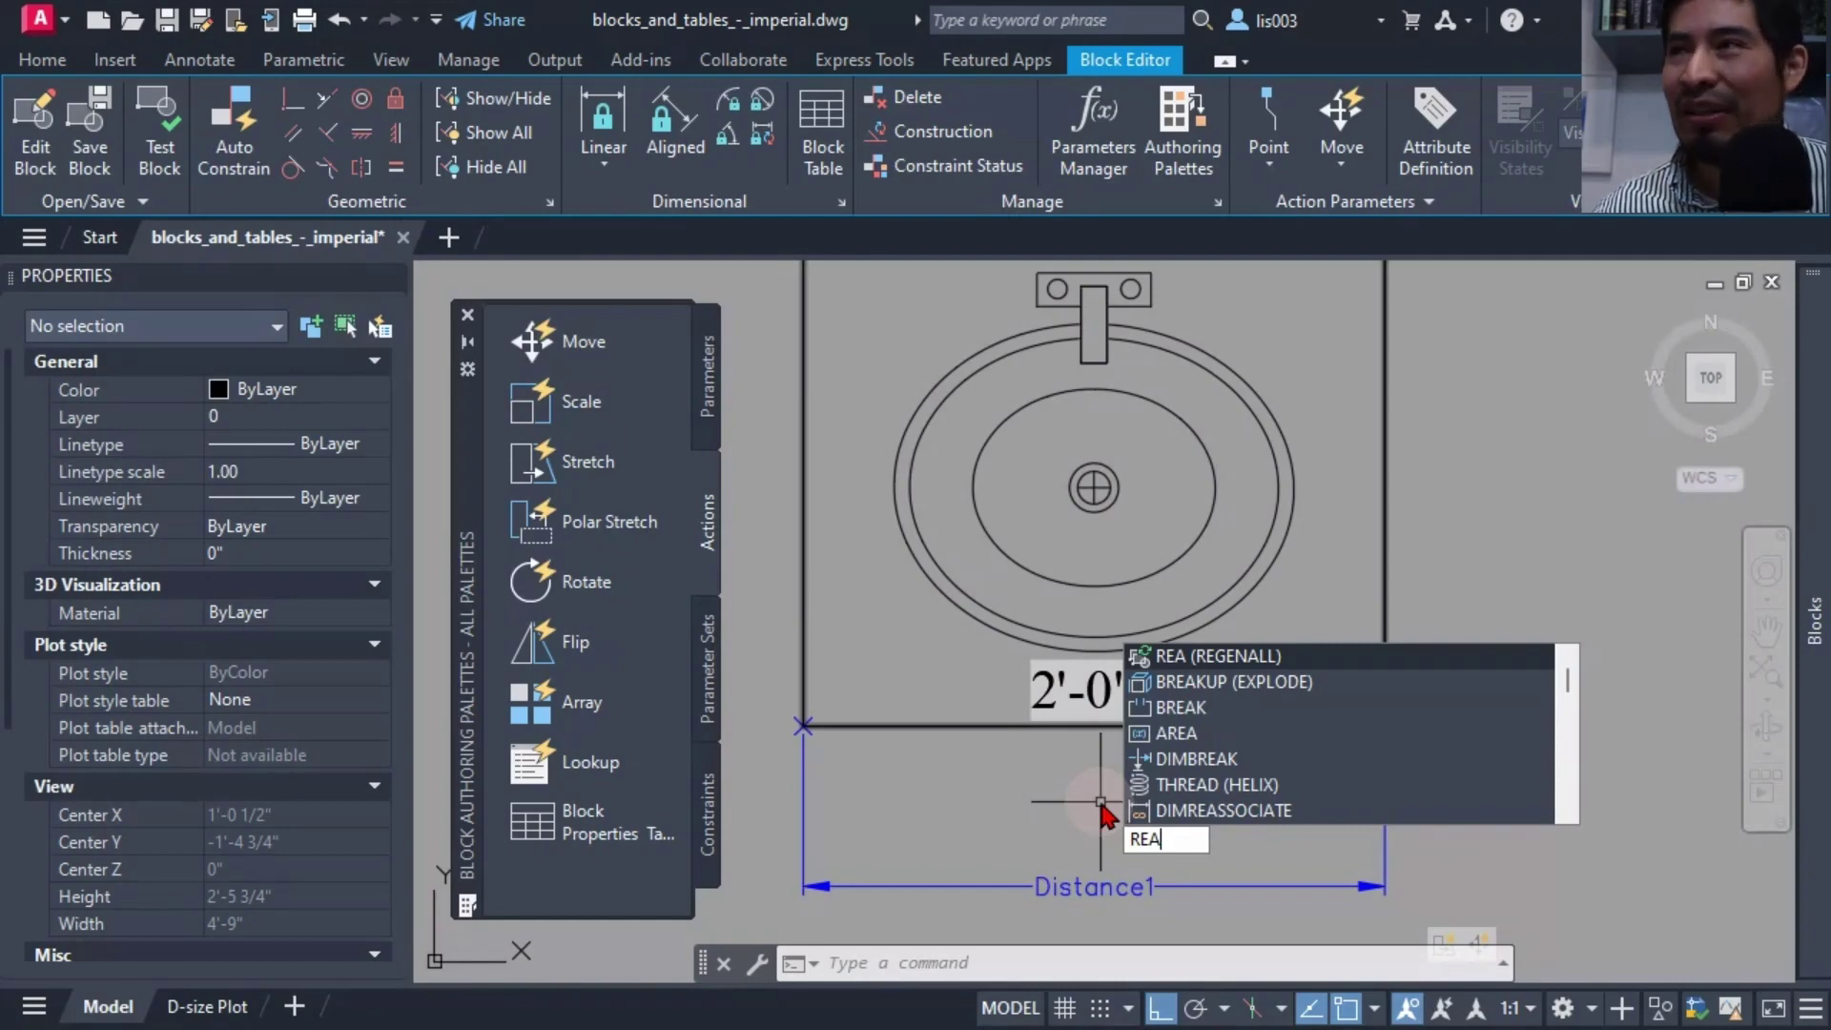
key("Escape")
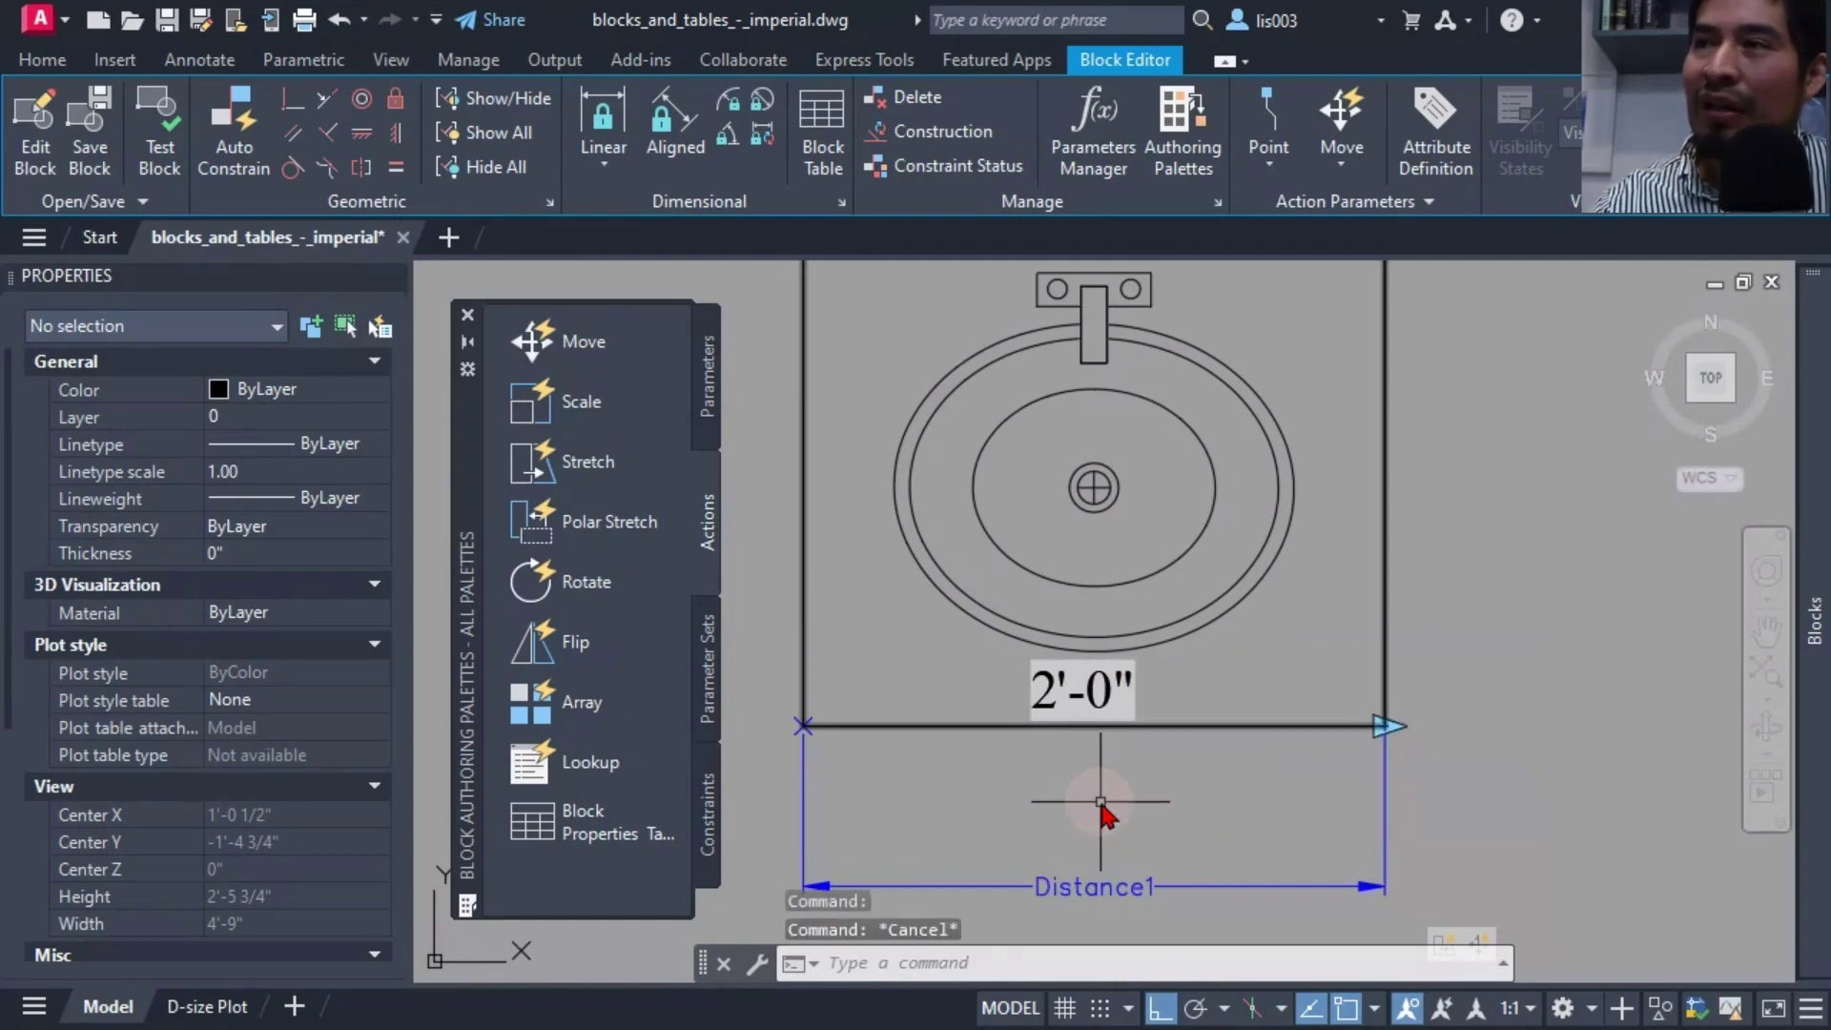
Delete the counter width field text beneath the sink bowl and regenerate the drawing
left_click(1119, 679)
key("Delete")
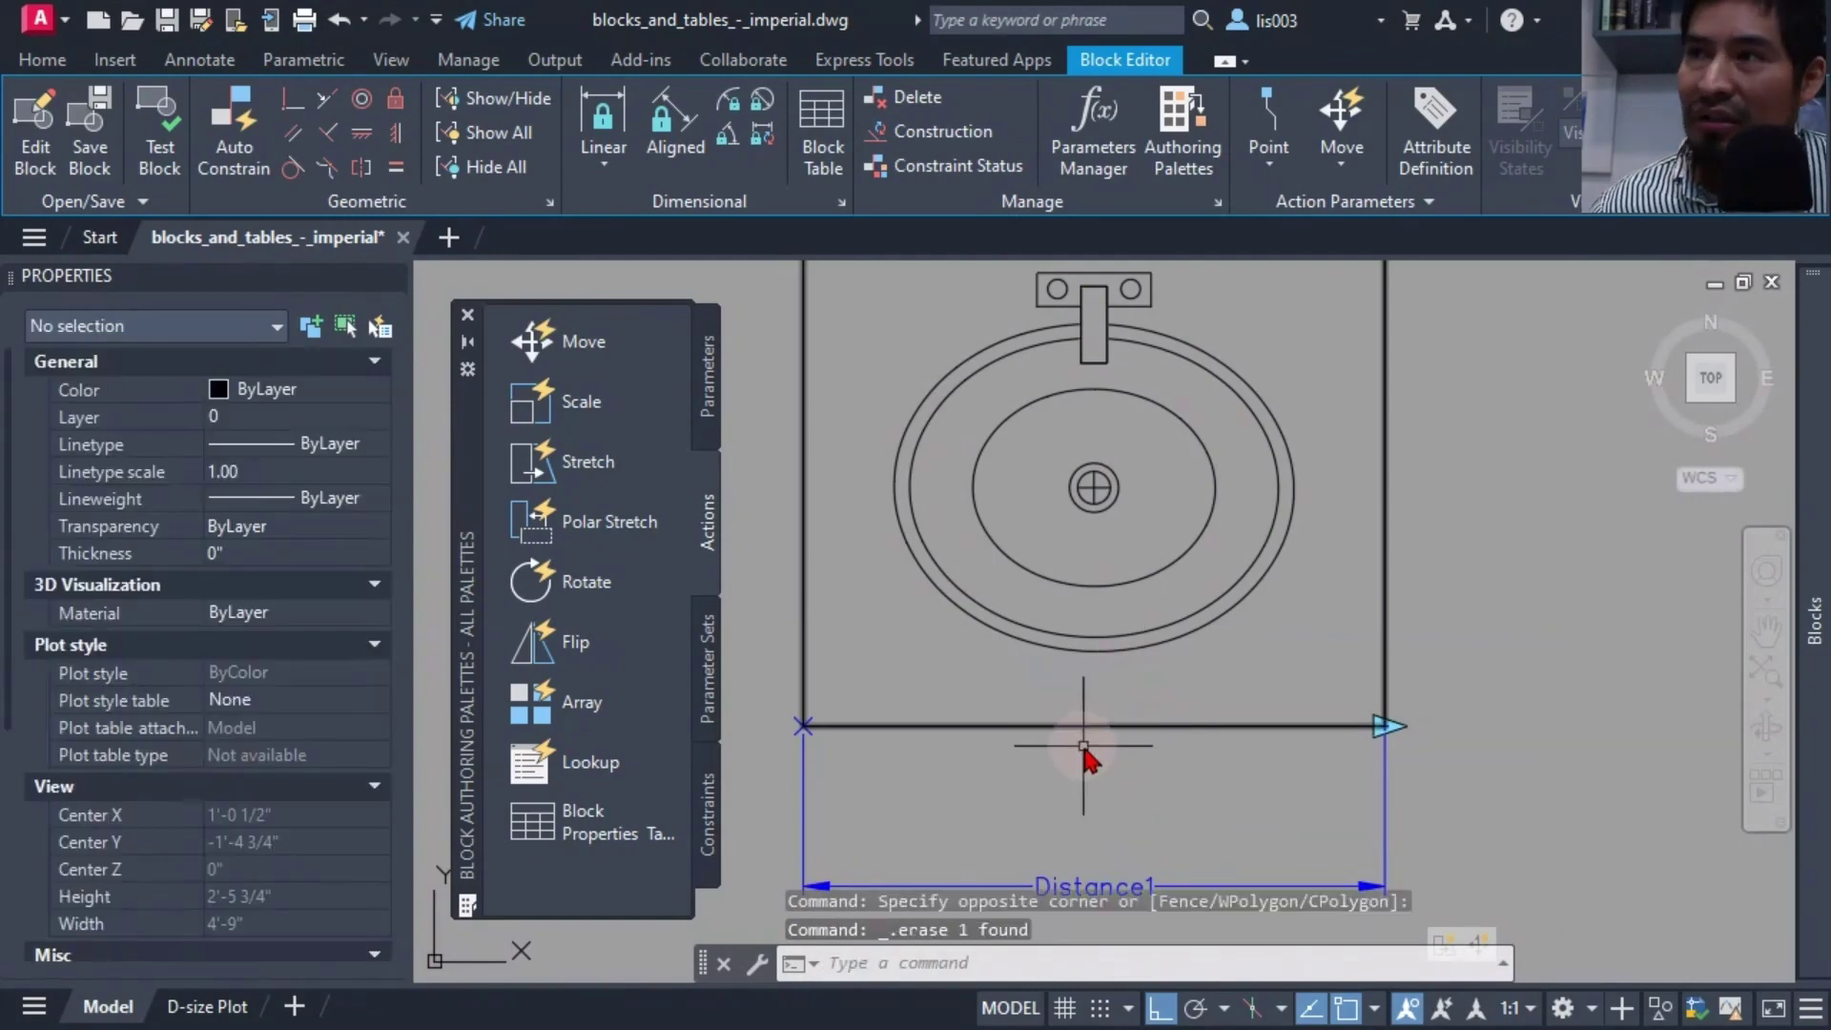
middle_click_drag(1082, 747, 1095, 776)
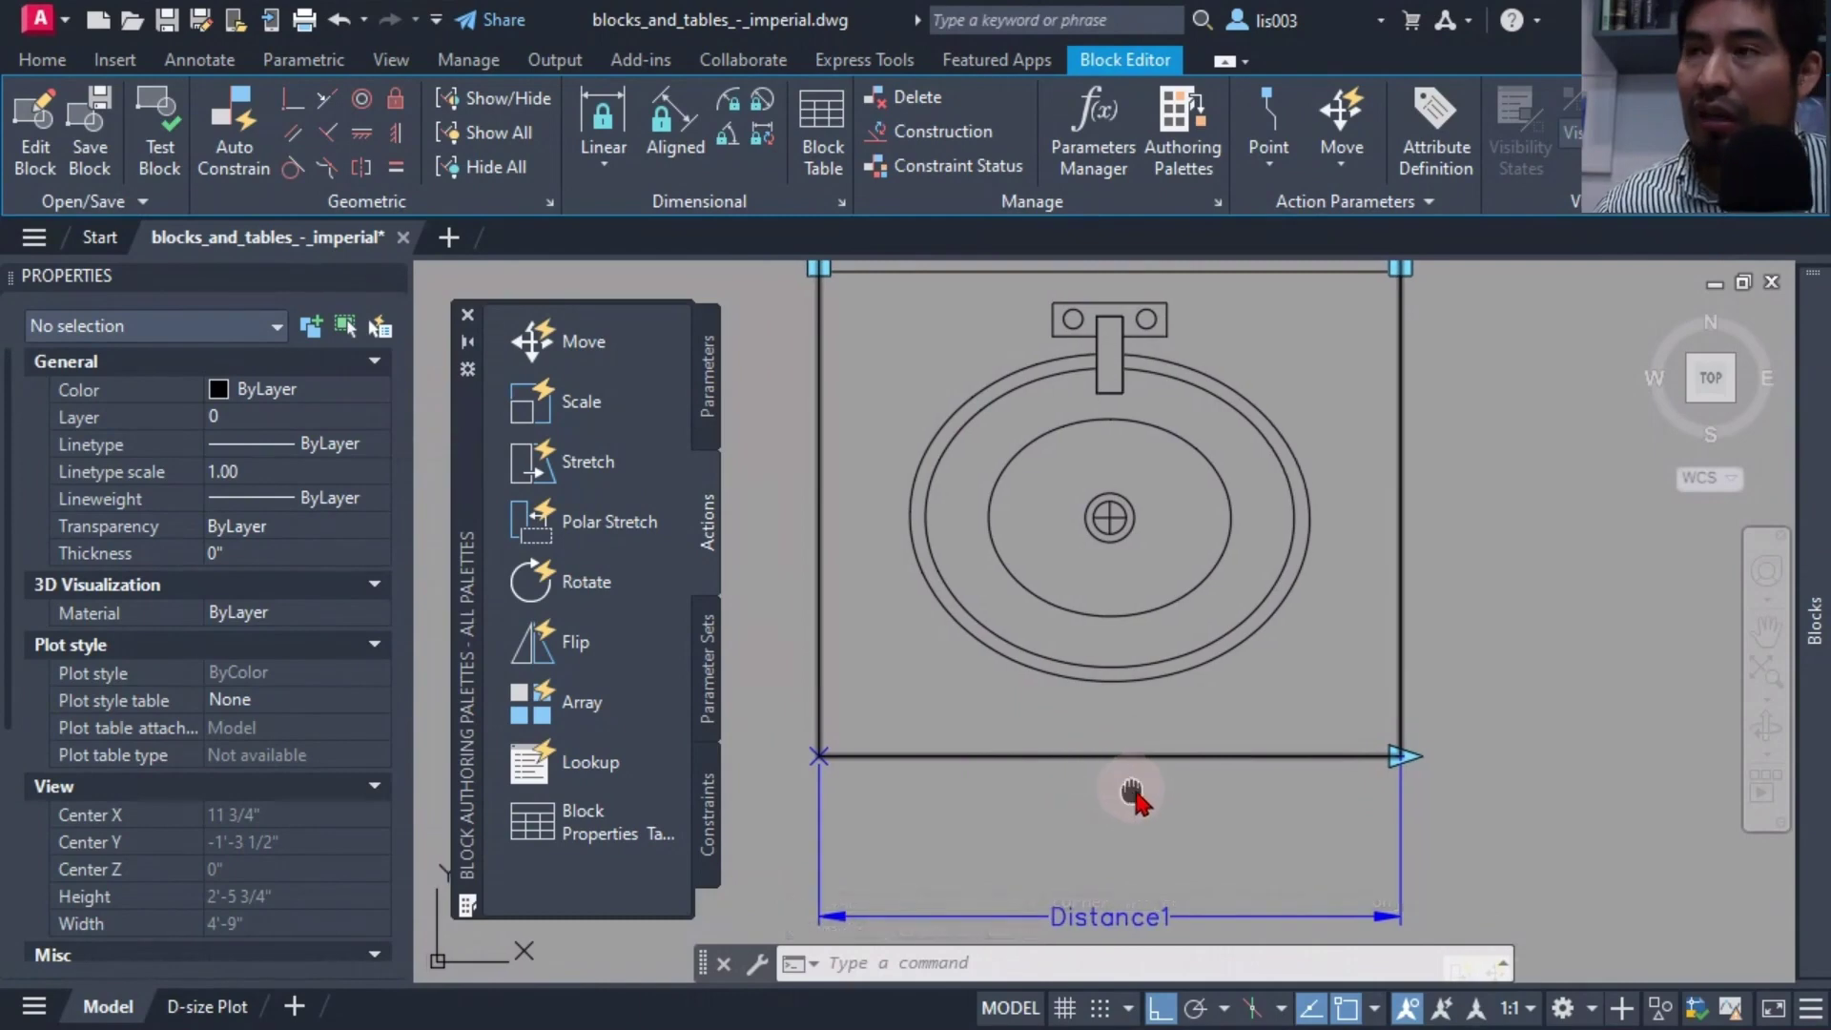
middle_click_drag(1131, 792, 1156, 801)
middle_click_drag(1066, 749, 1135, 739)
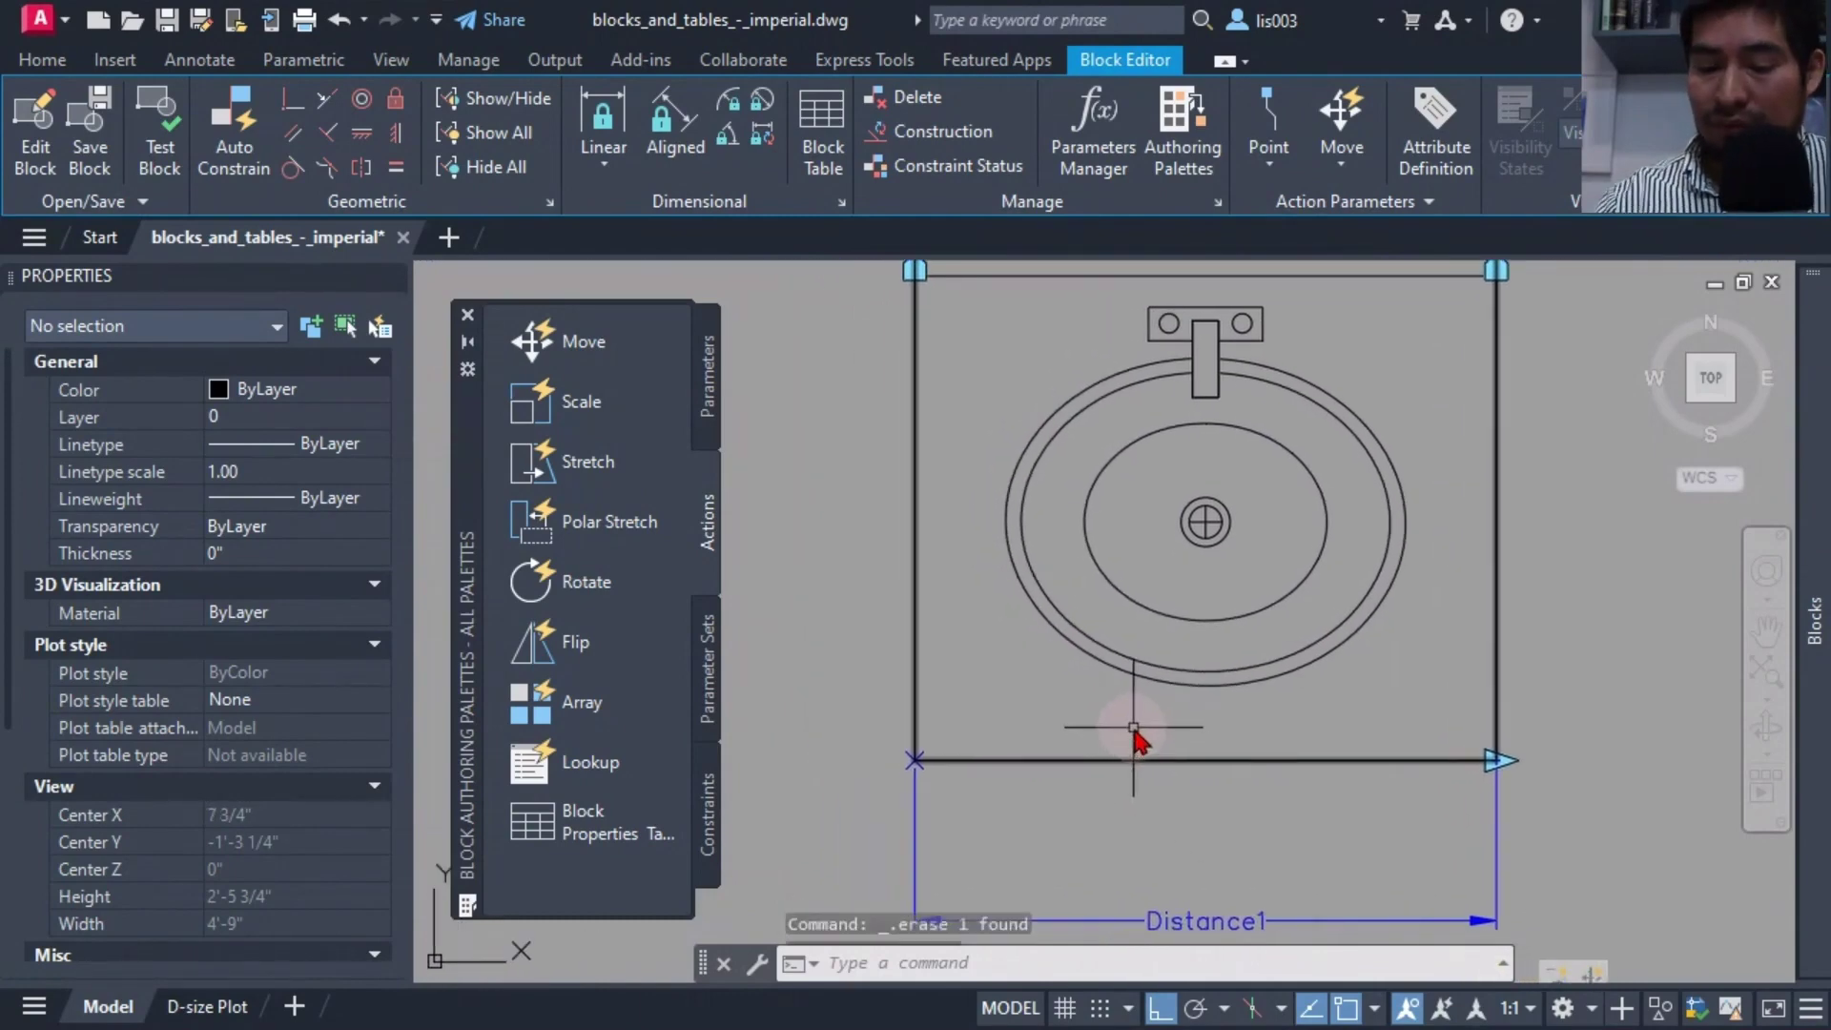
type("RE")
key("Return")
Add a linear dimension across the counter's full width between its front corners, with the dimension line just inside the front edge
type("DLI")
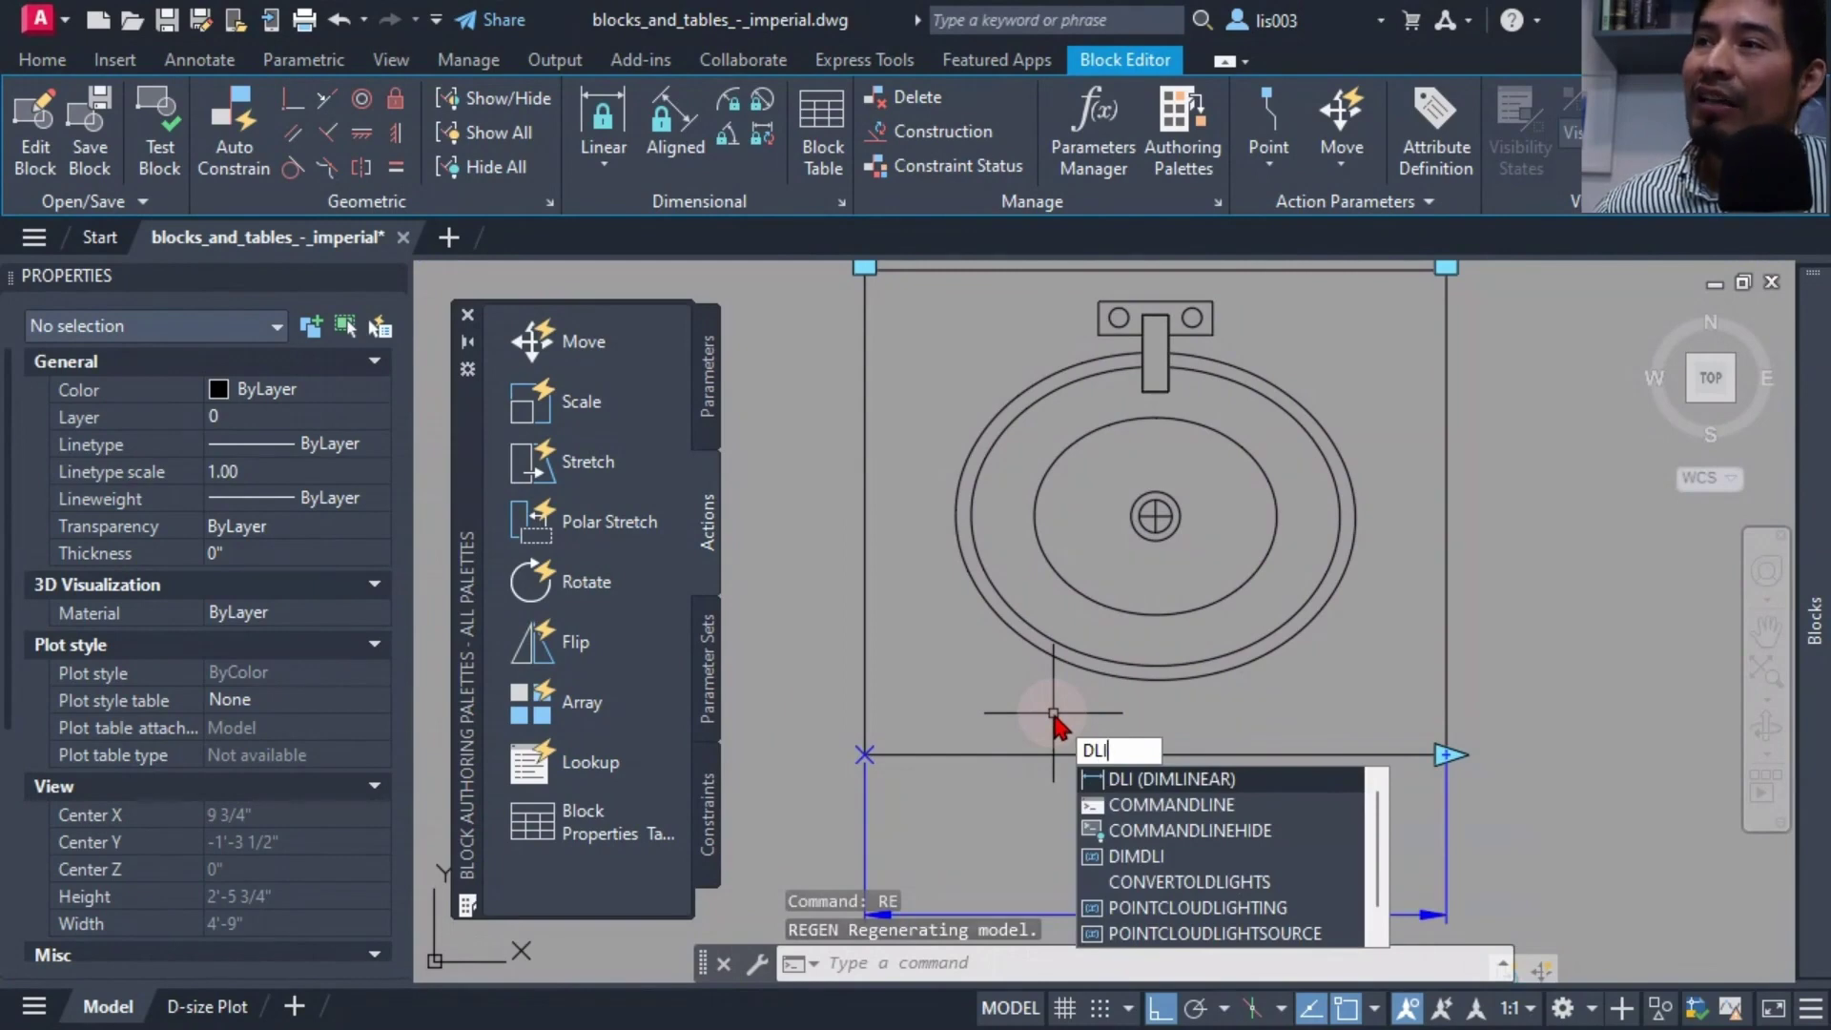
key("Return")
left_click(923, 759)
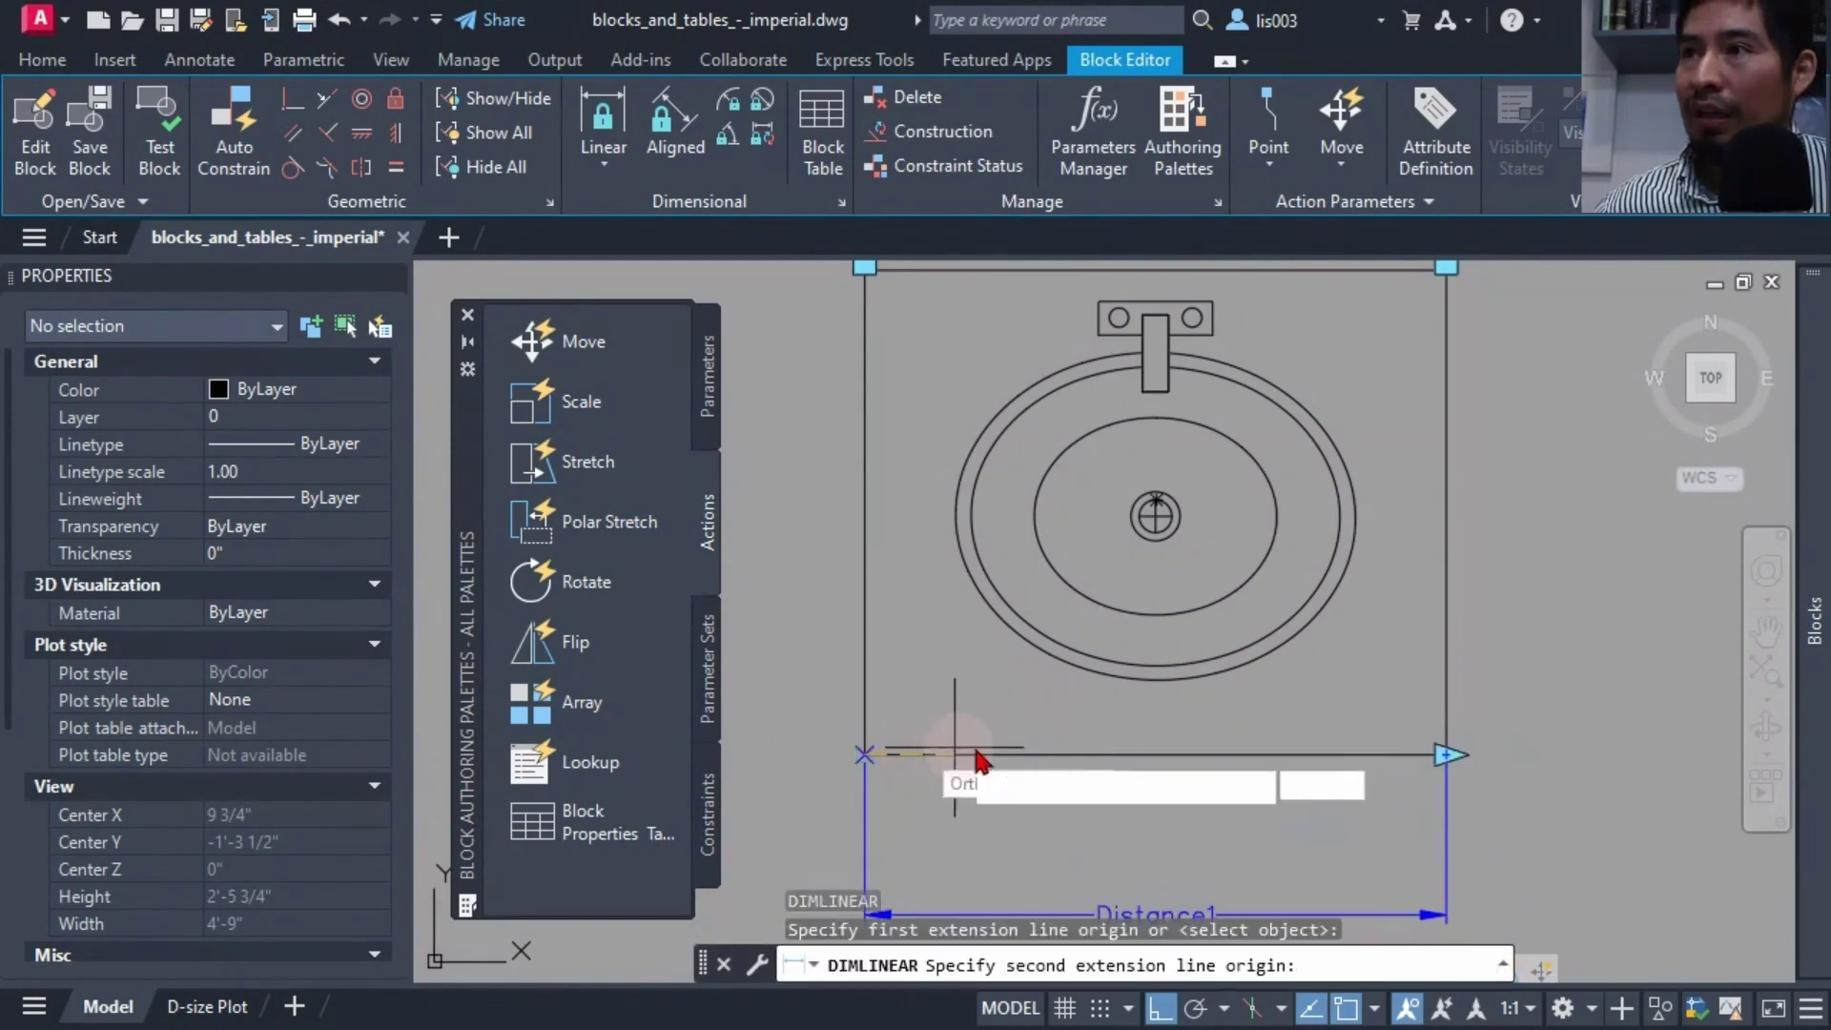
left_click(1443, 756)
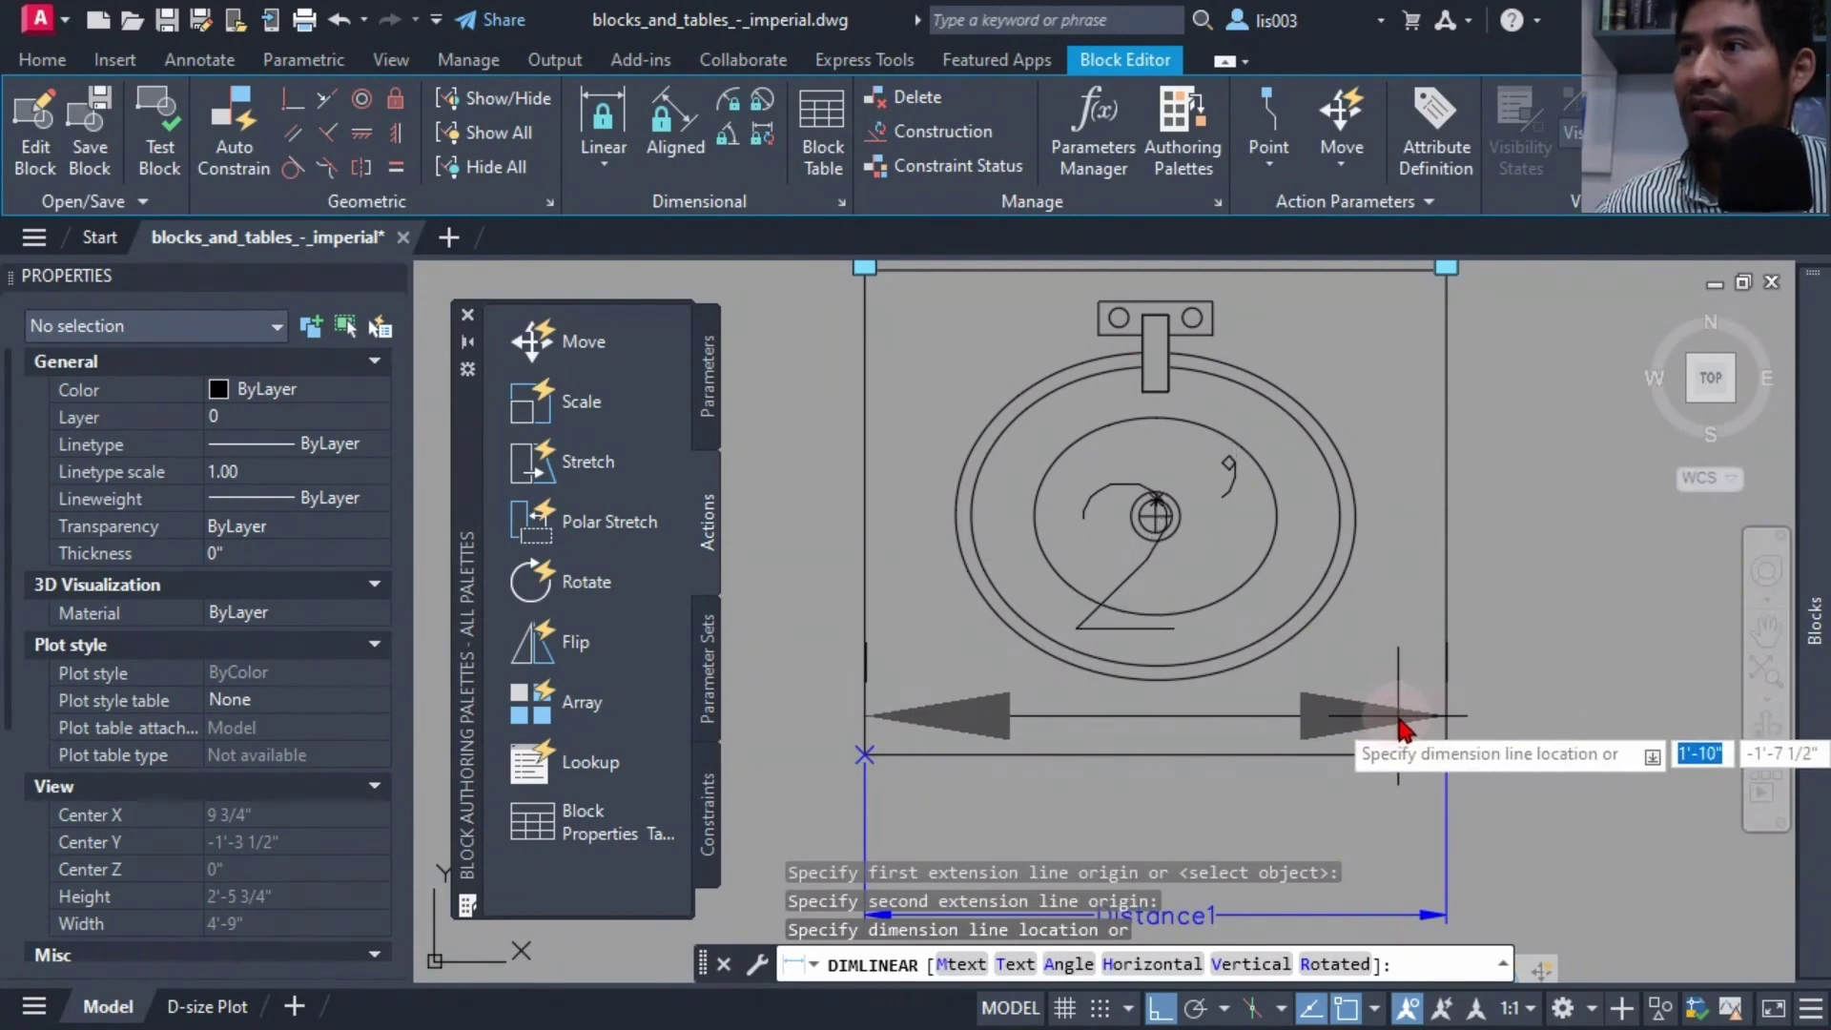
left_click(1400, 726)
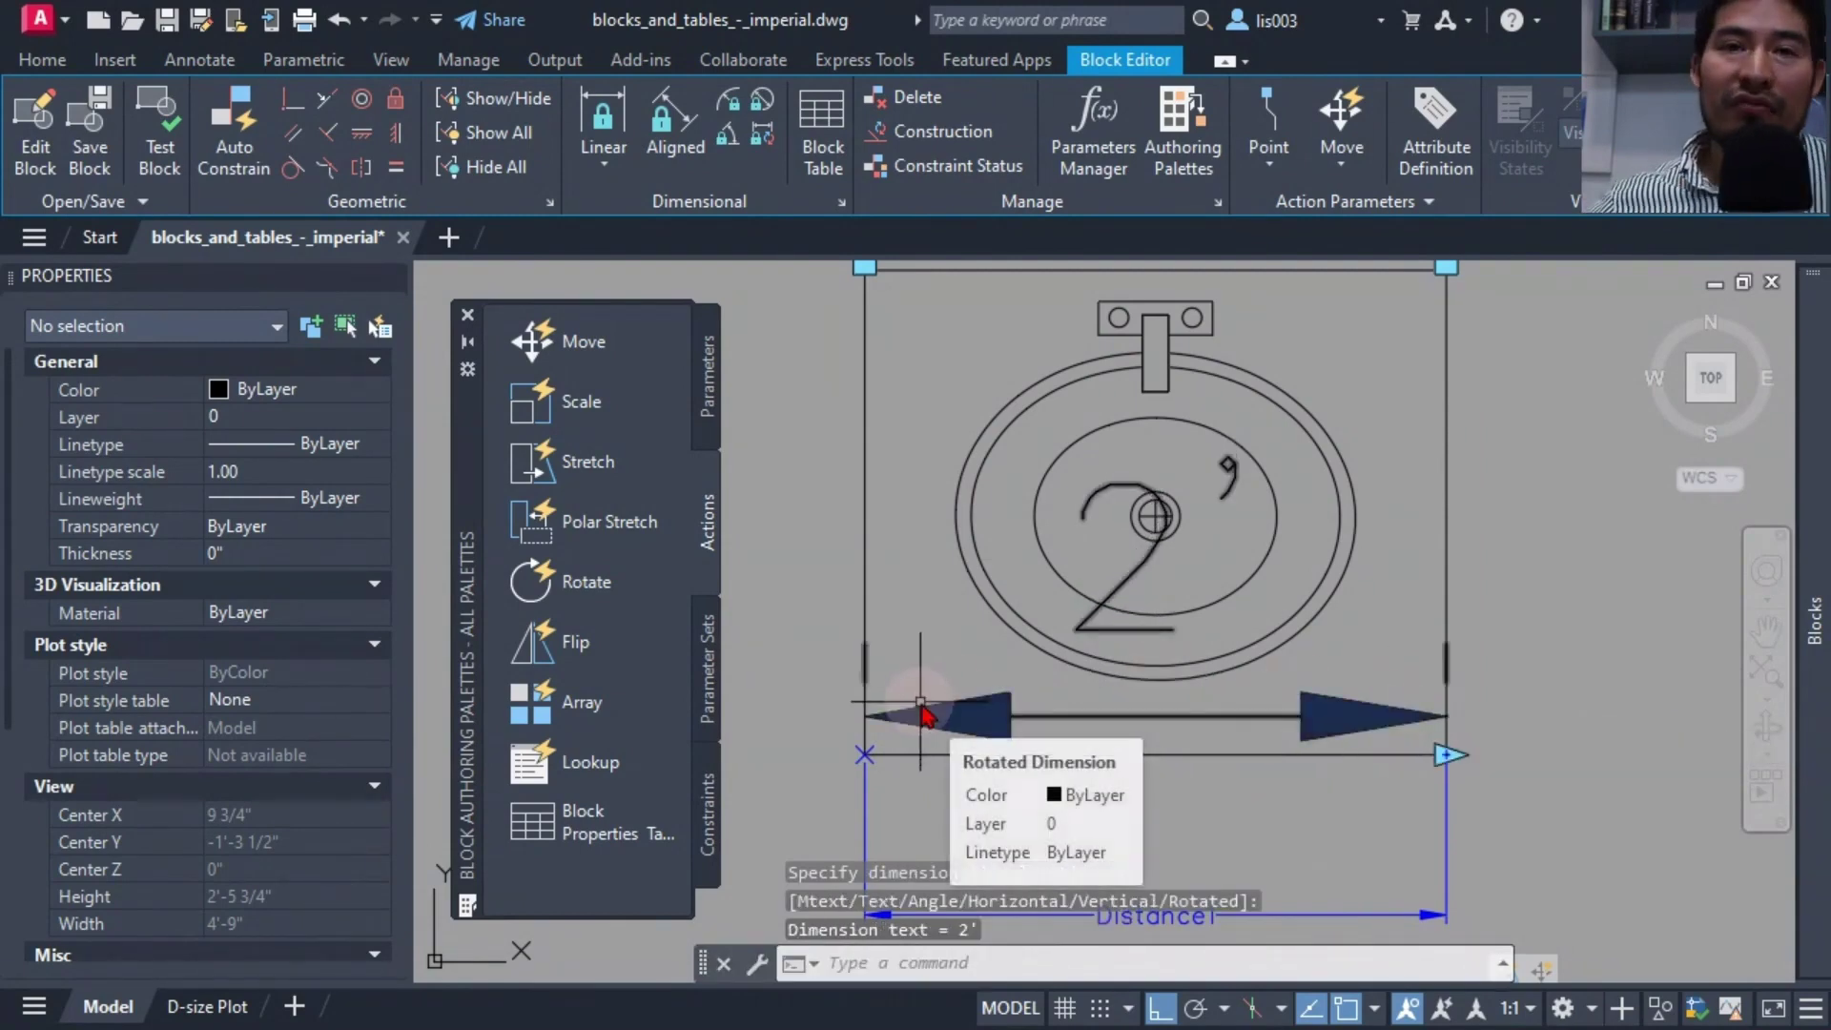
left_click(961, 713)
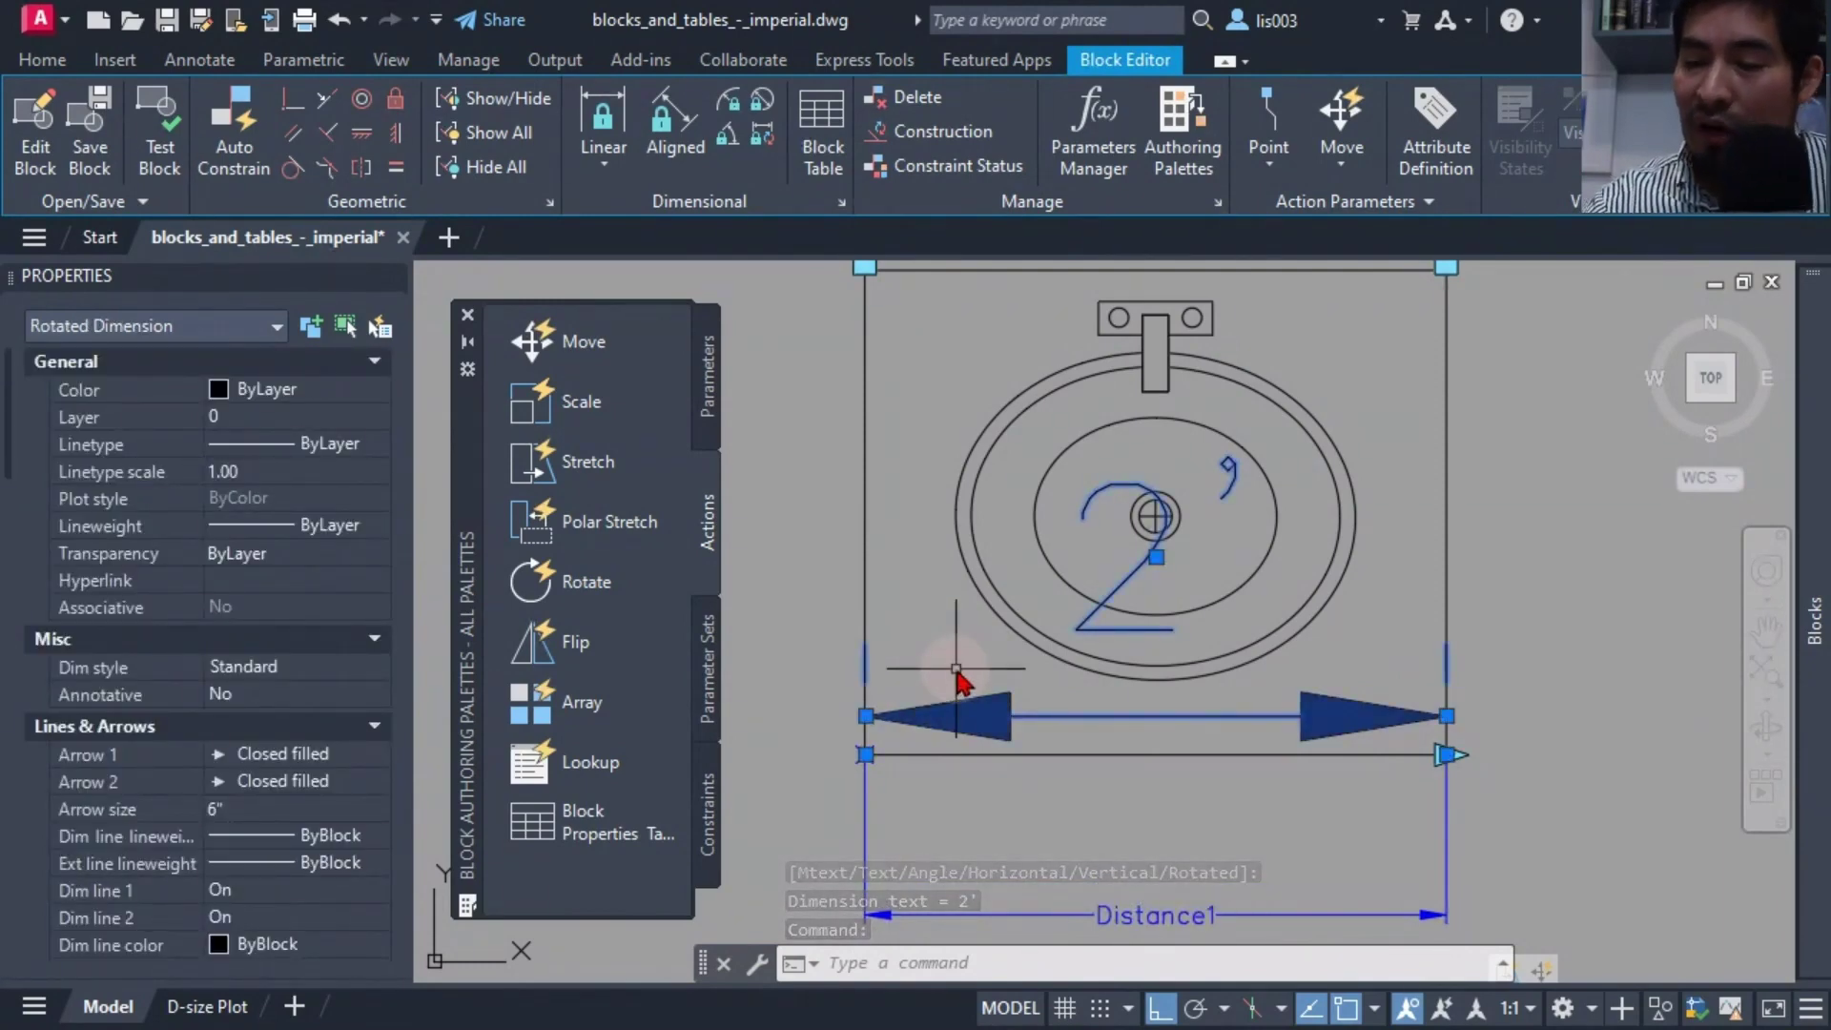
key("Escape")
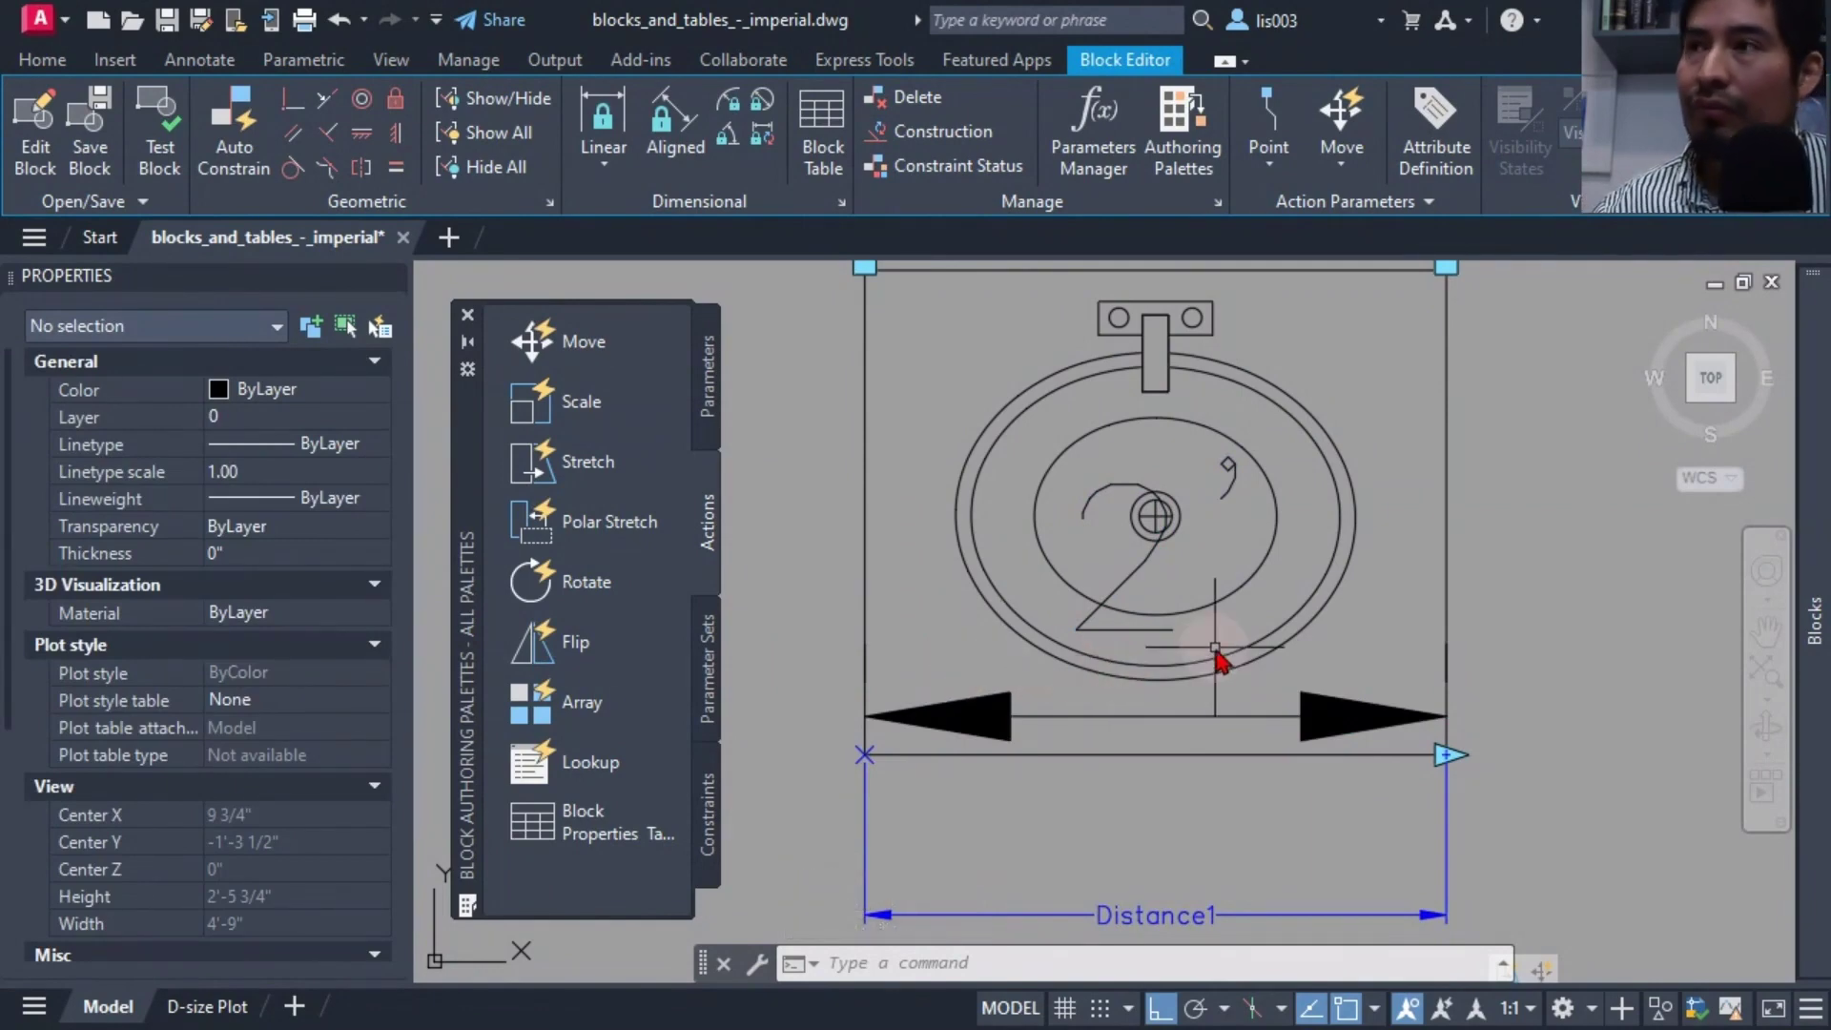
Modify the Stretch action's selection set, redefining the stretch frame over the same area around the counter's right side
scroll(1151, 667, "down", 2)
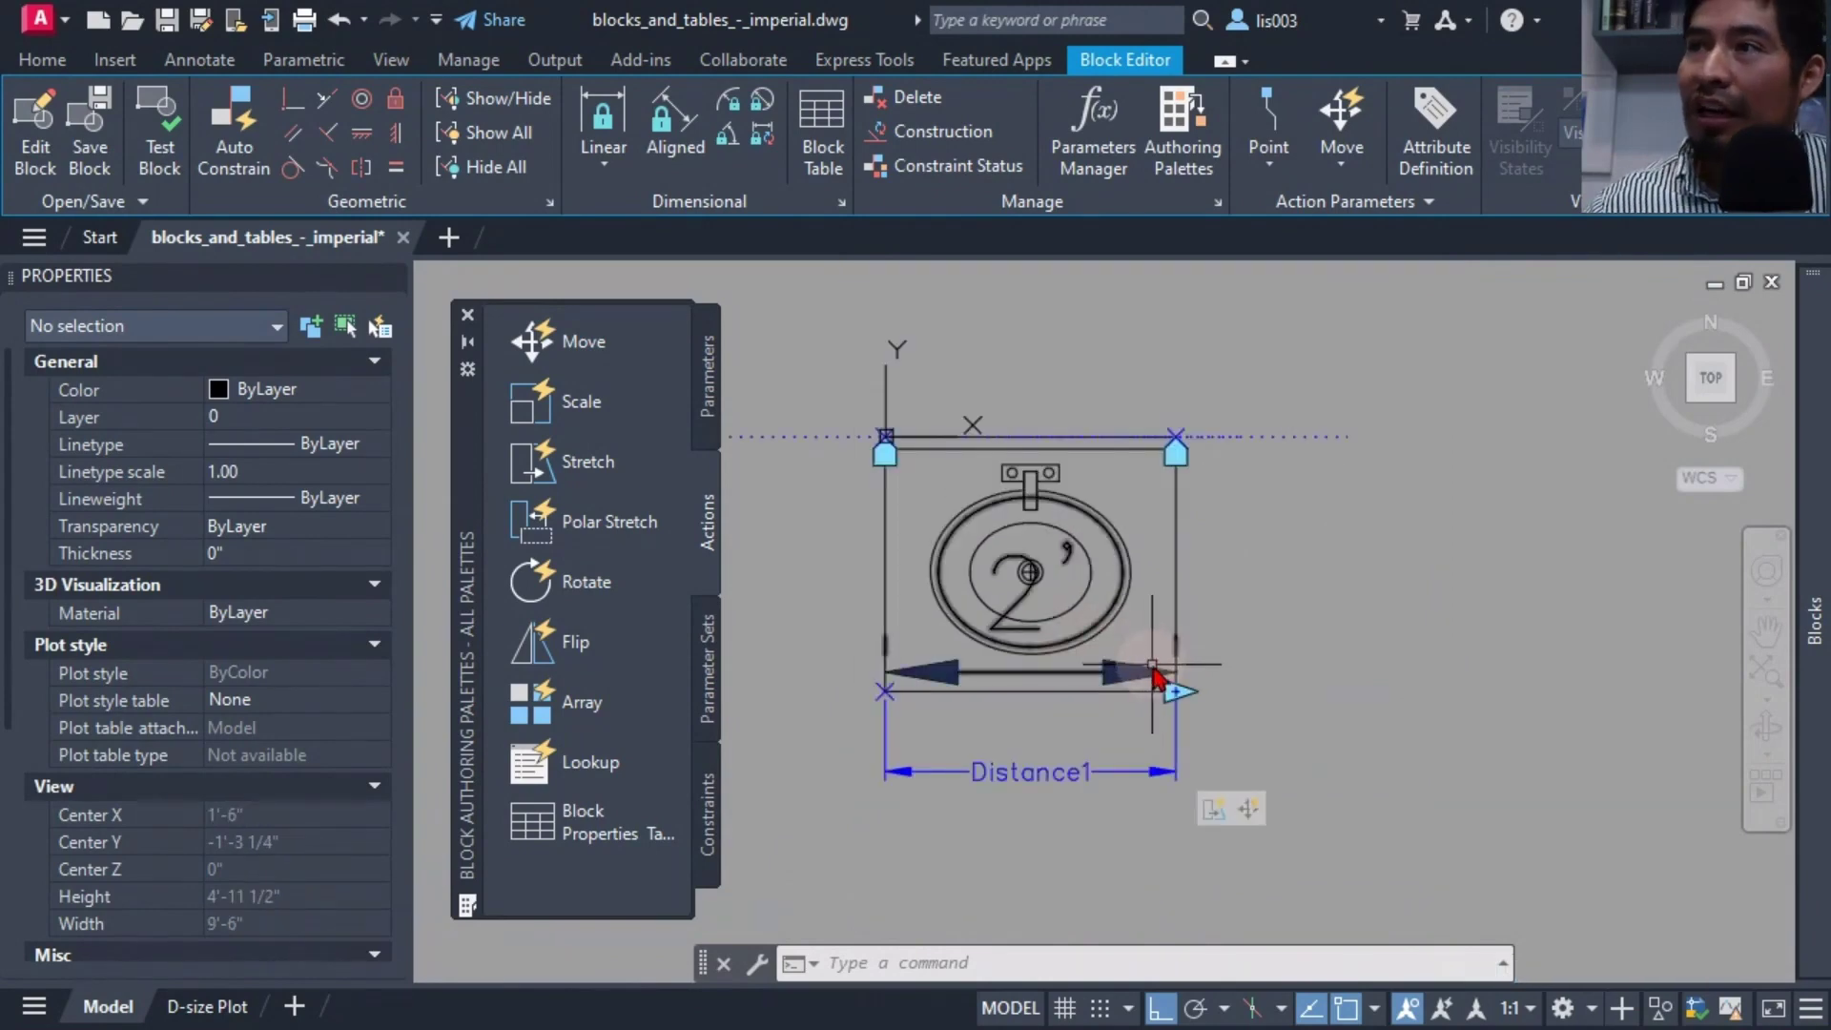
mouse_move(1214, 808)
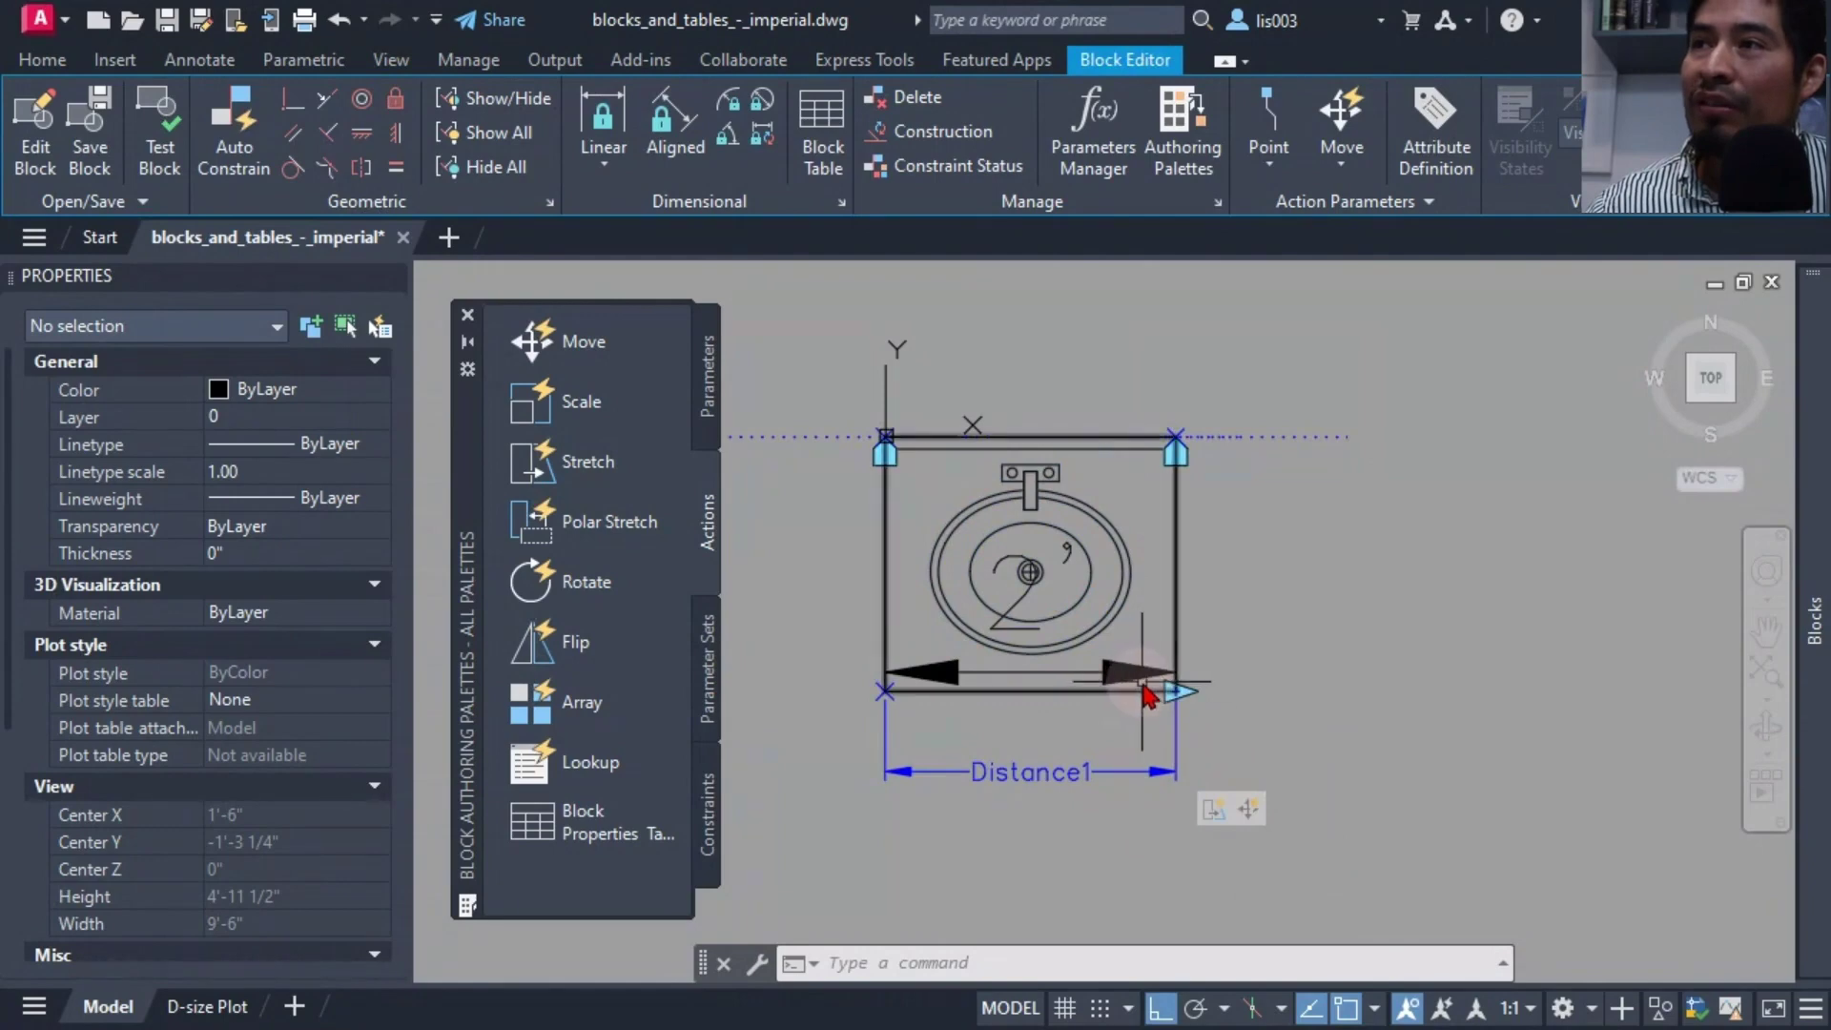
left_click(1214, 809)
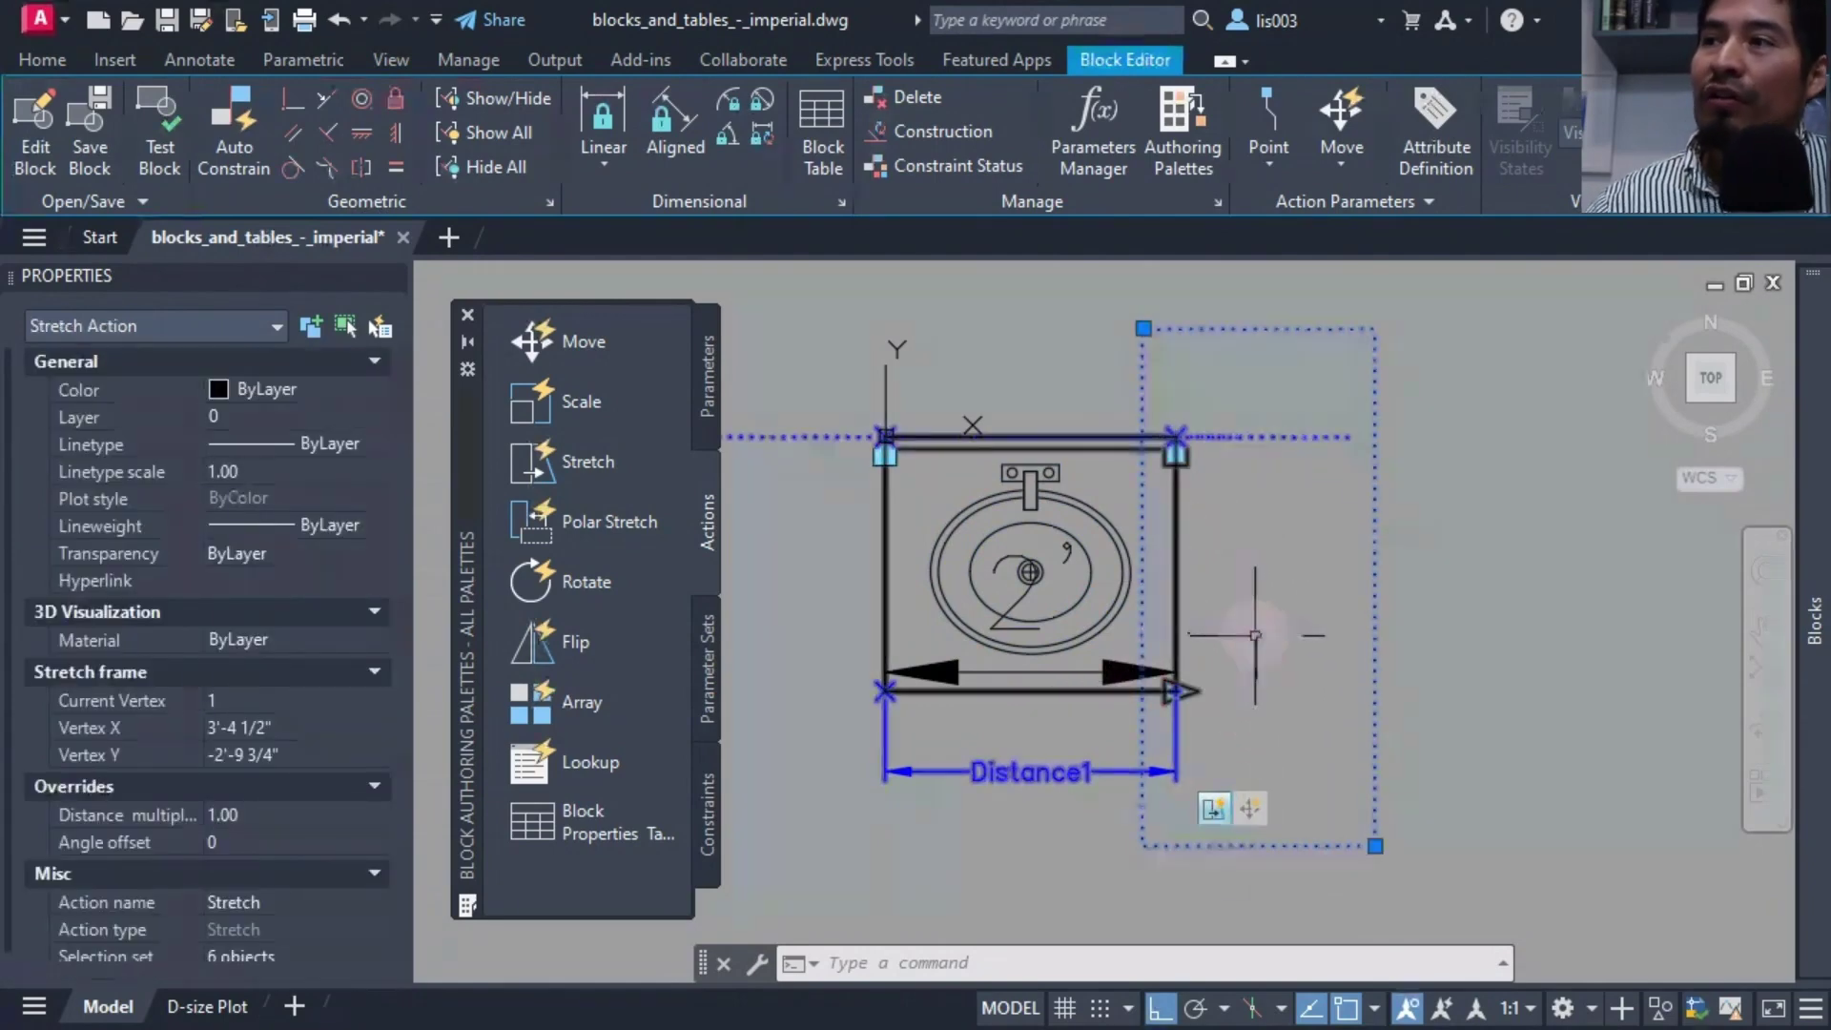
right_click(1213, 820)
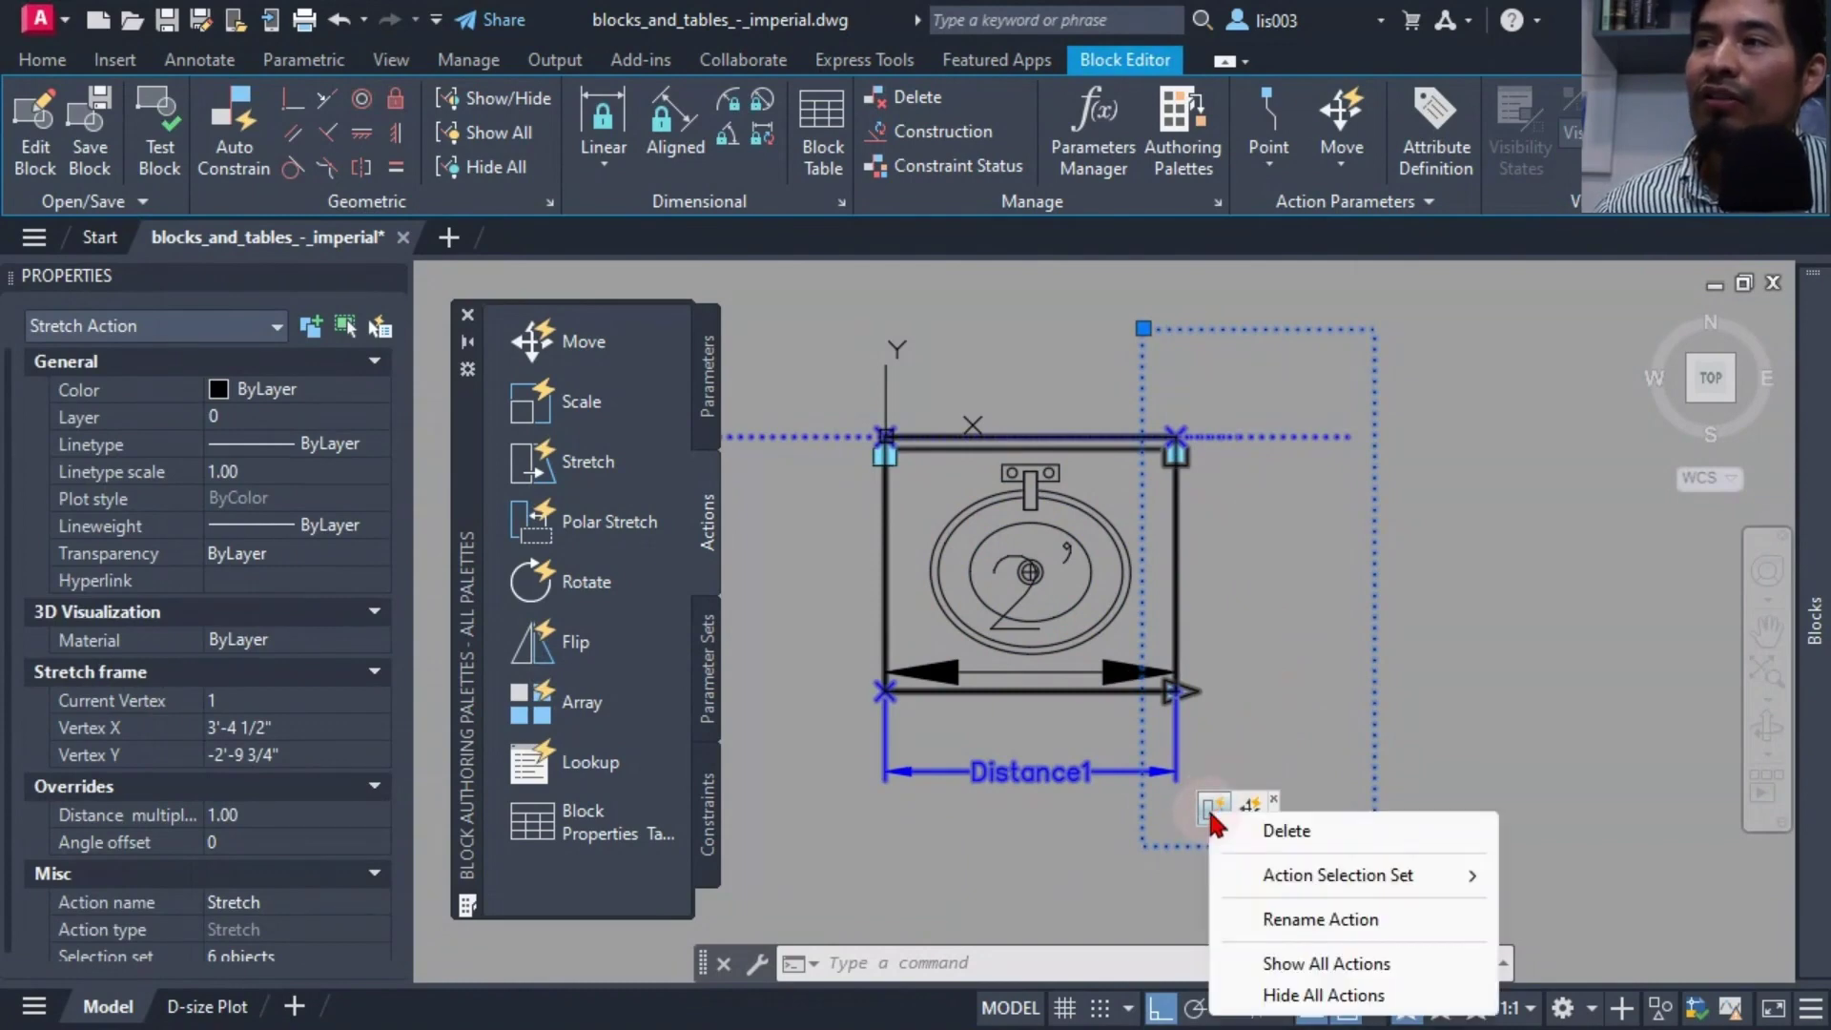
mouse_move(1326, 879)
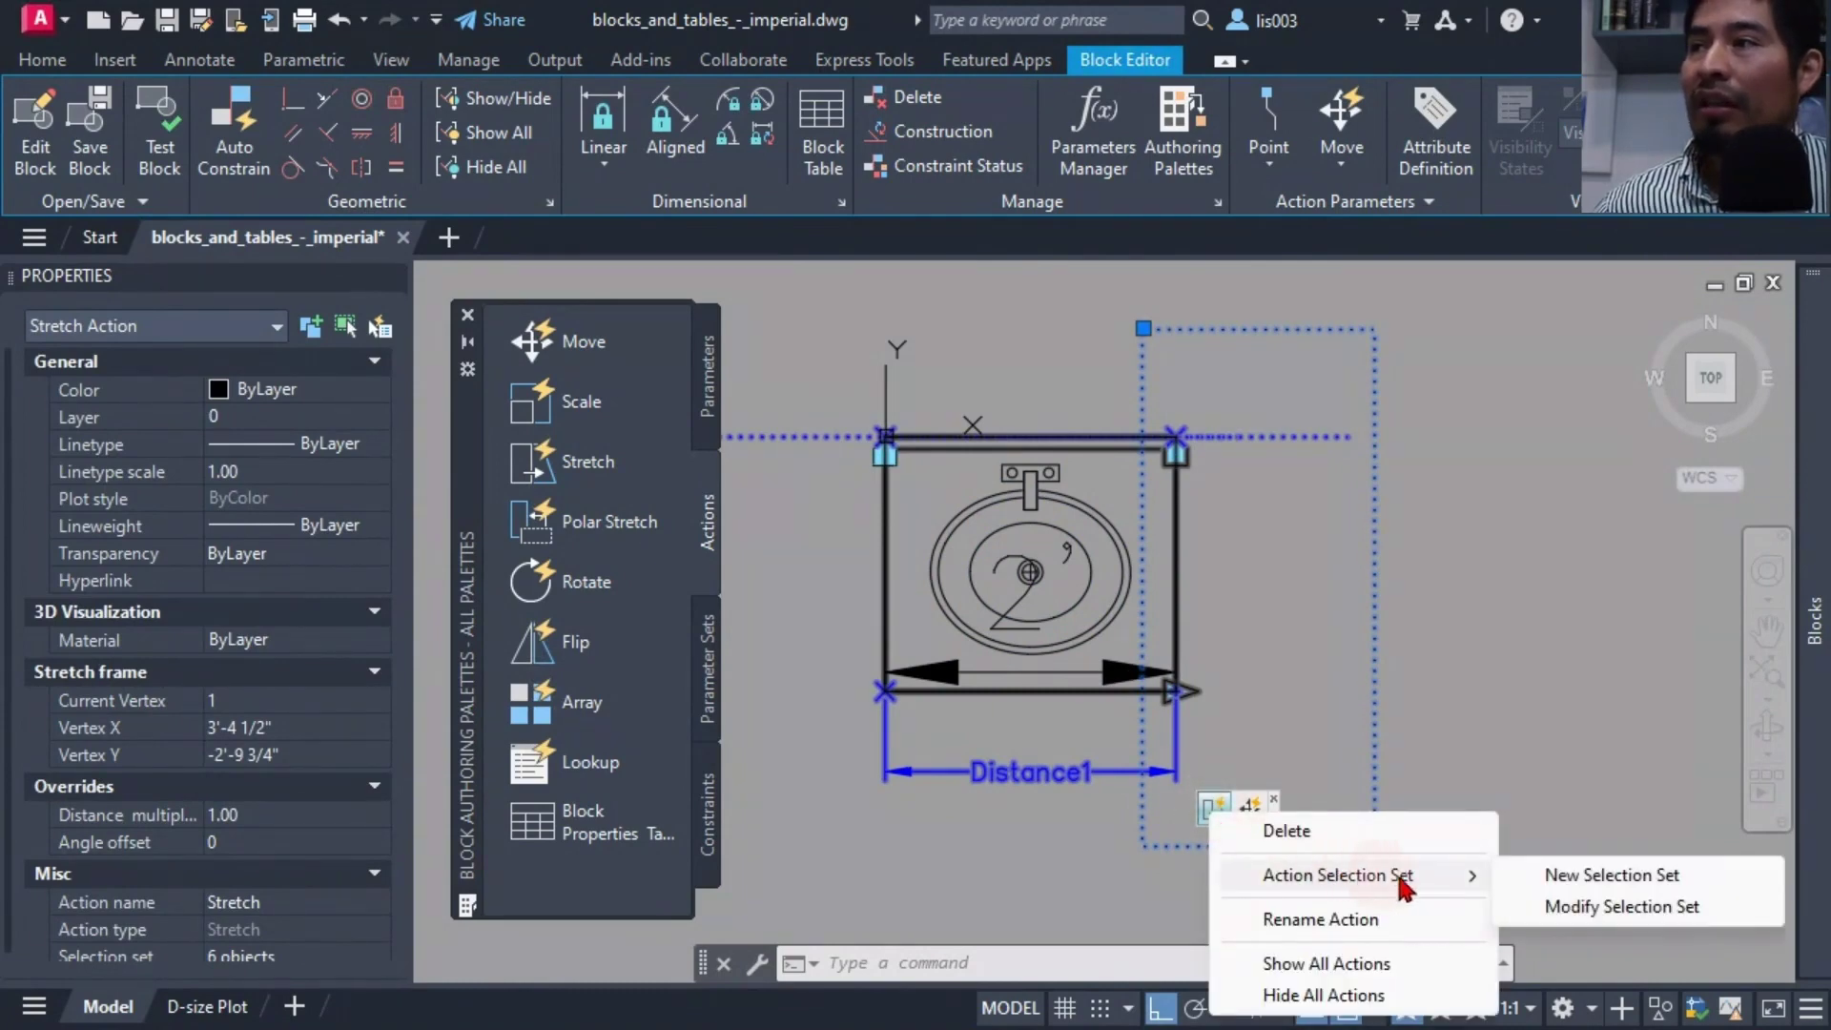
left_click(1578, 911)
mouse_move(1411, 777)
middle_mouse_down()
mouse_move(1239, 760)
mouse_move(1271, 760)
middle_mouse_up()
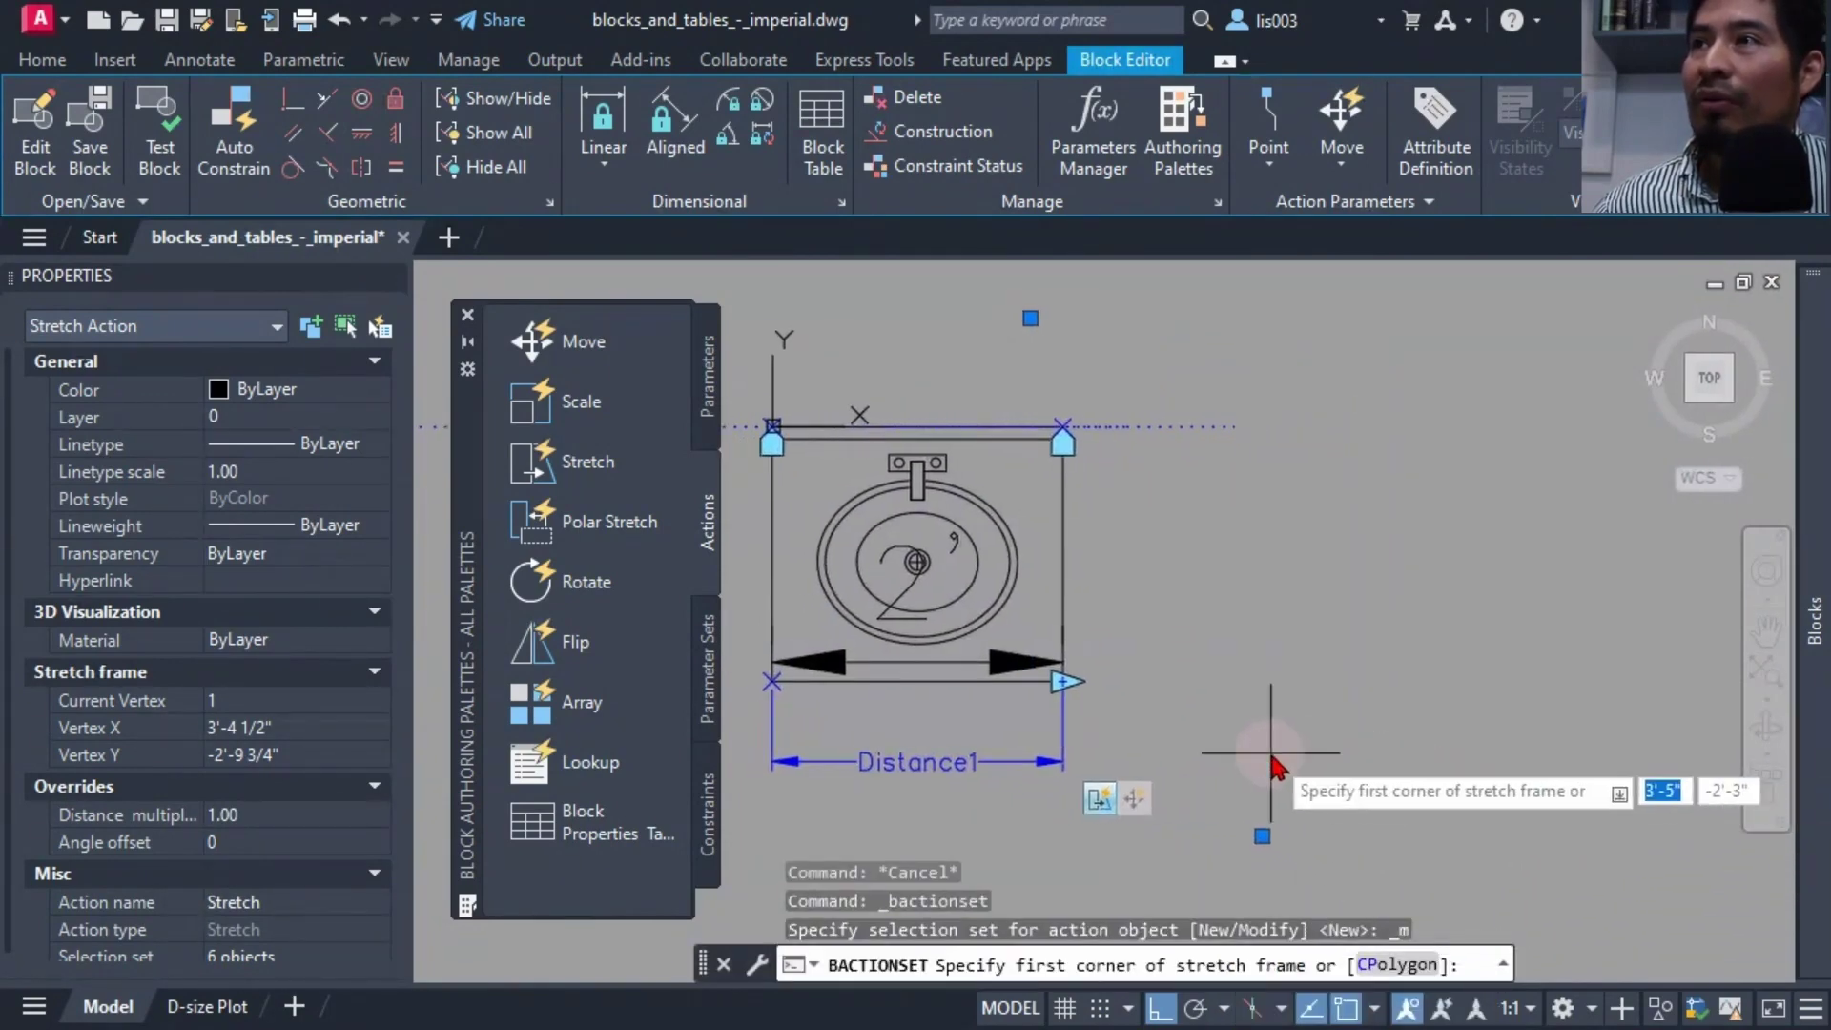
left_click(1262, 835)
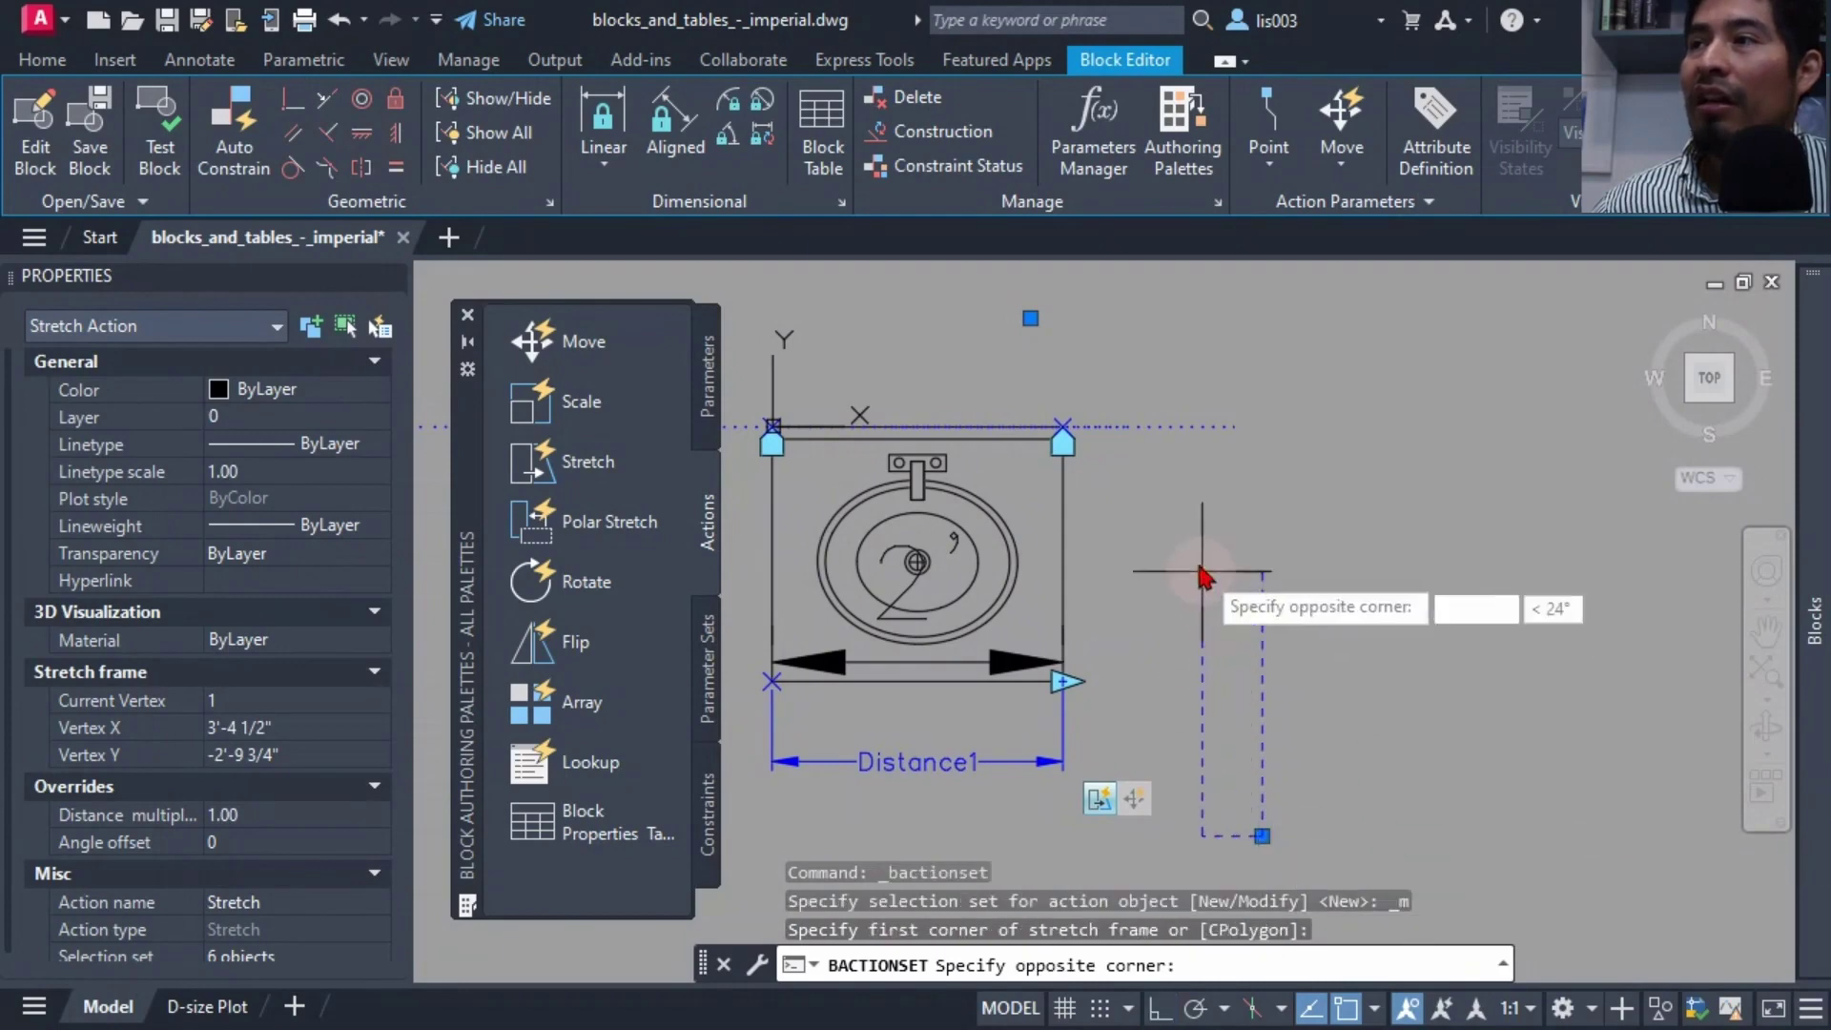
left_click(1029, 319)
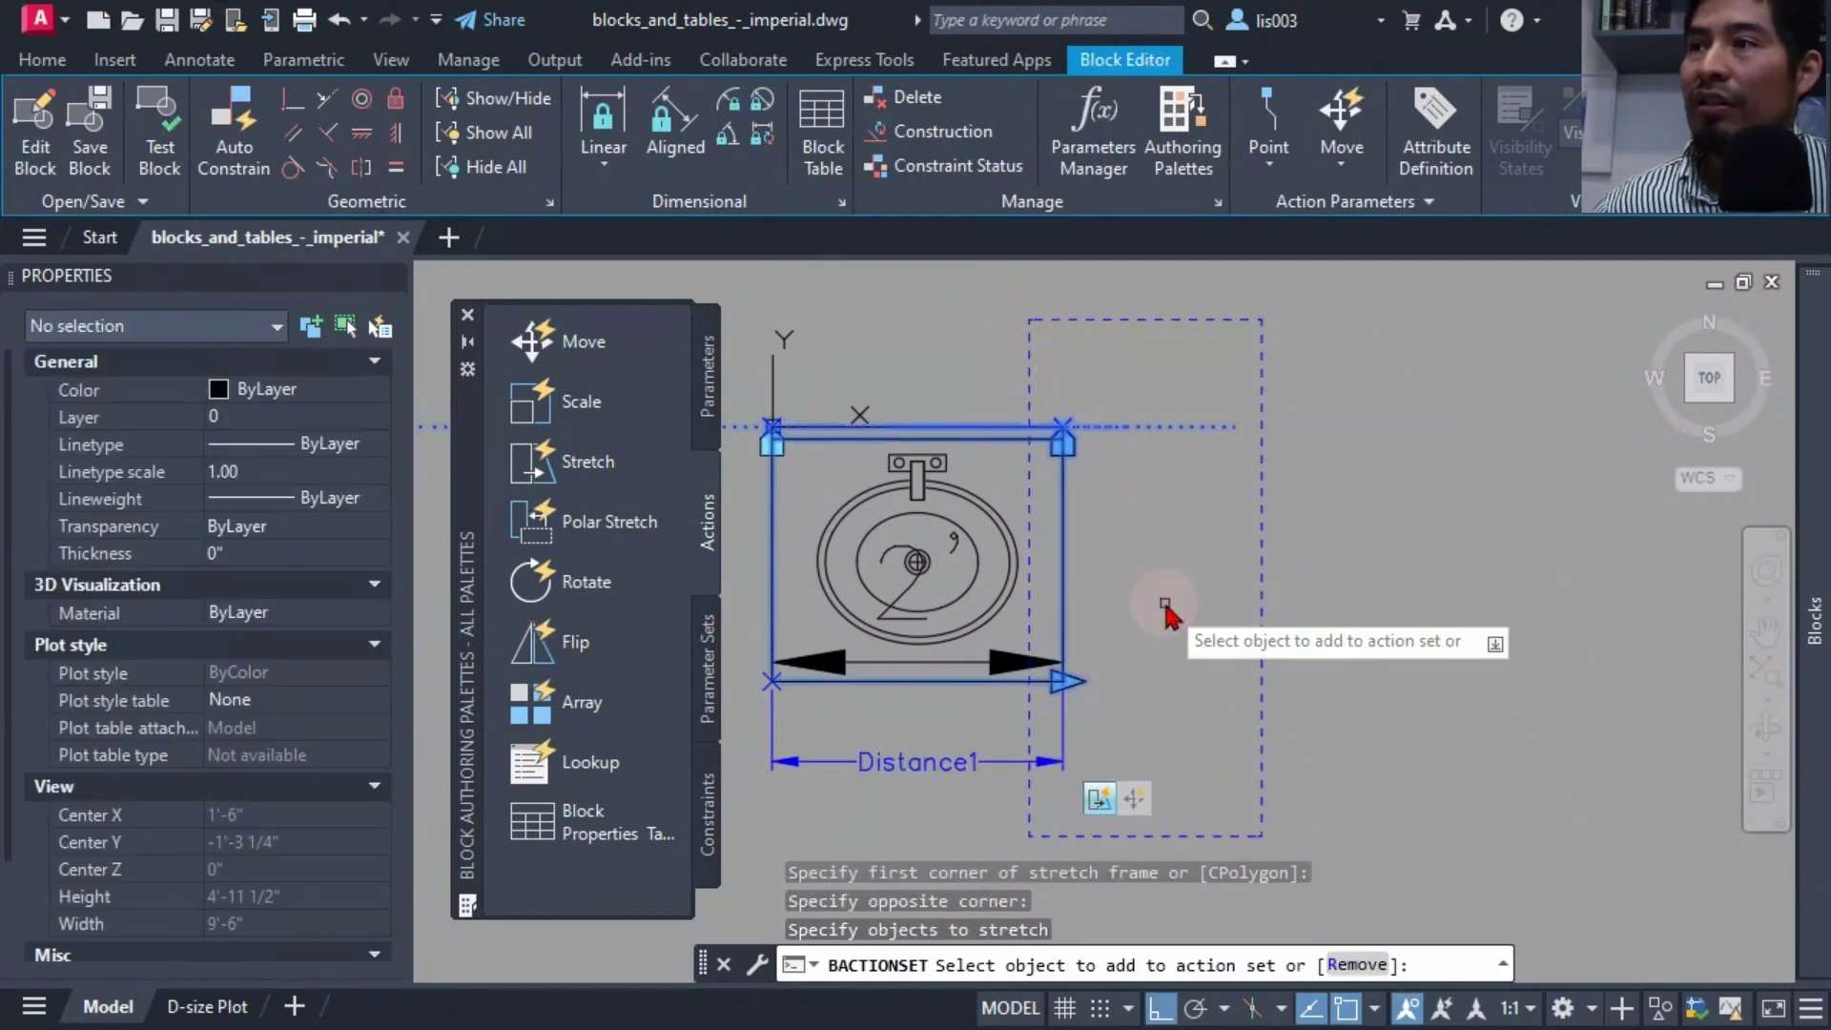
Add the new width dimension to the Stretch action's set with a crossing window over the counter's right side
left_click(1209, 791)
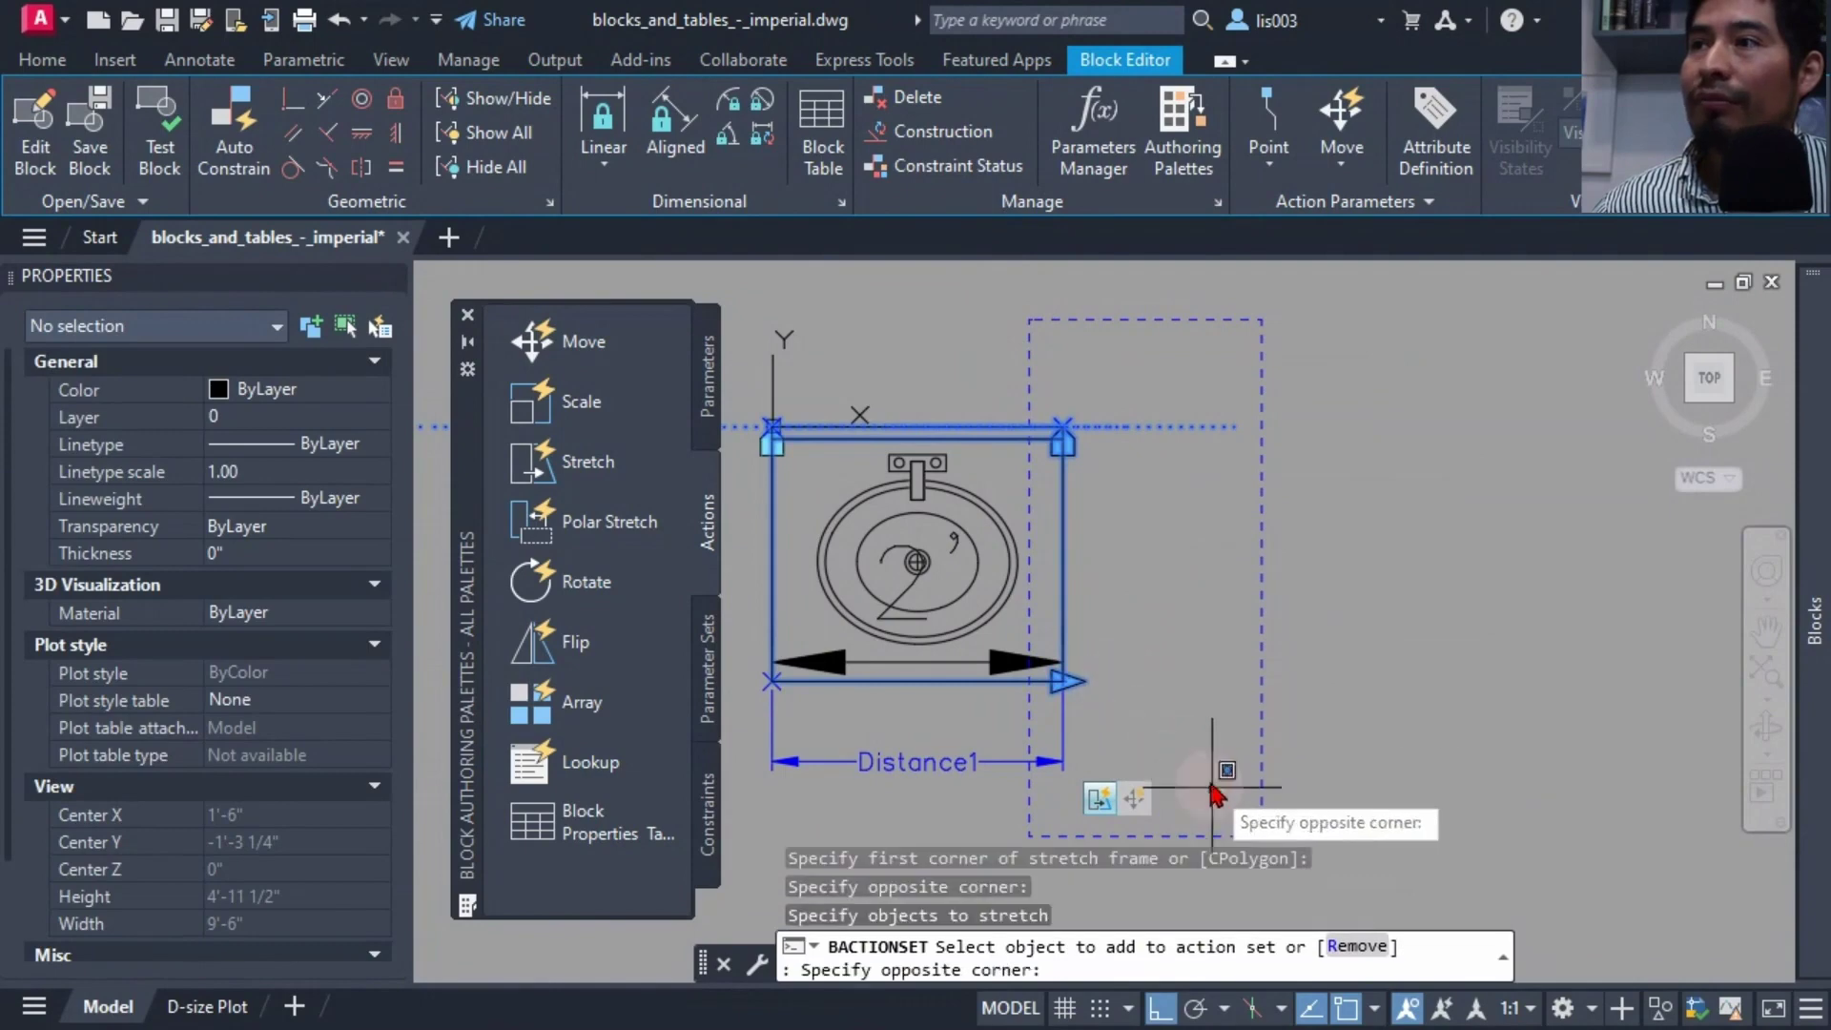
left_click(1041, 383)
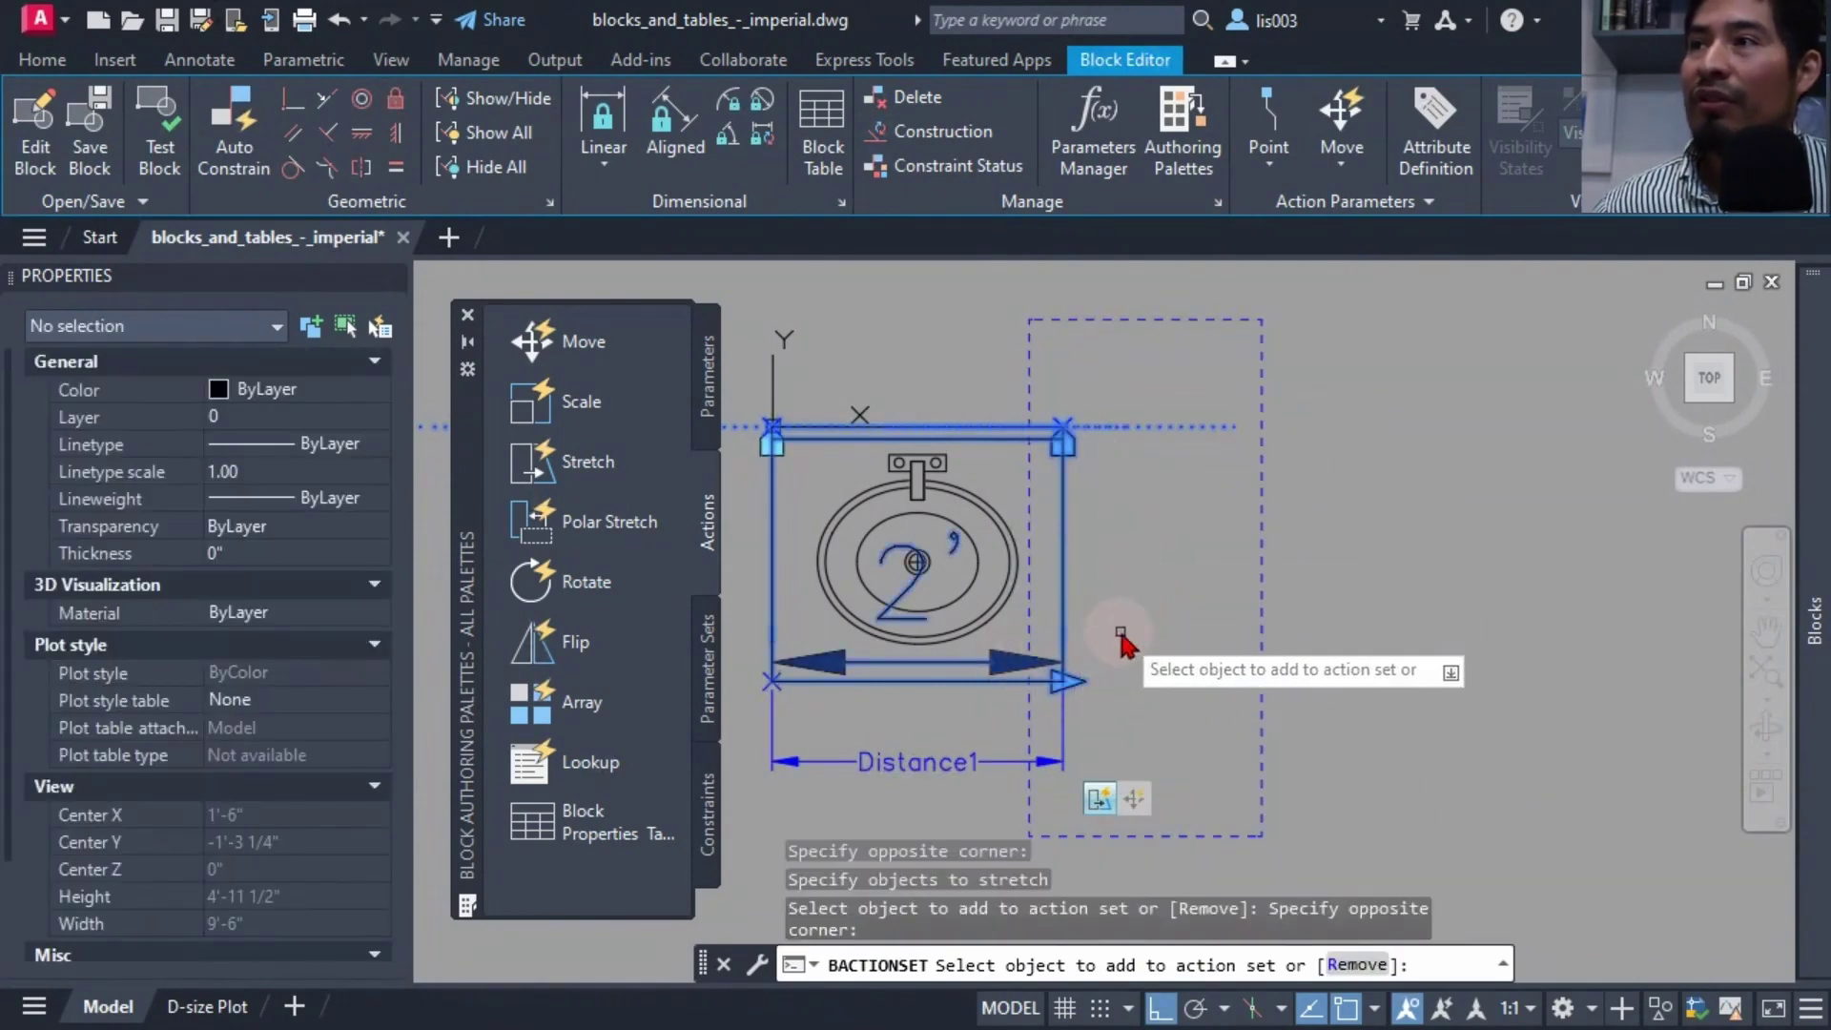
key("Return")
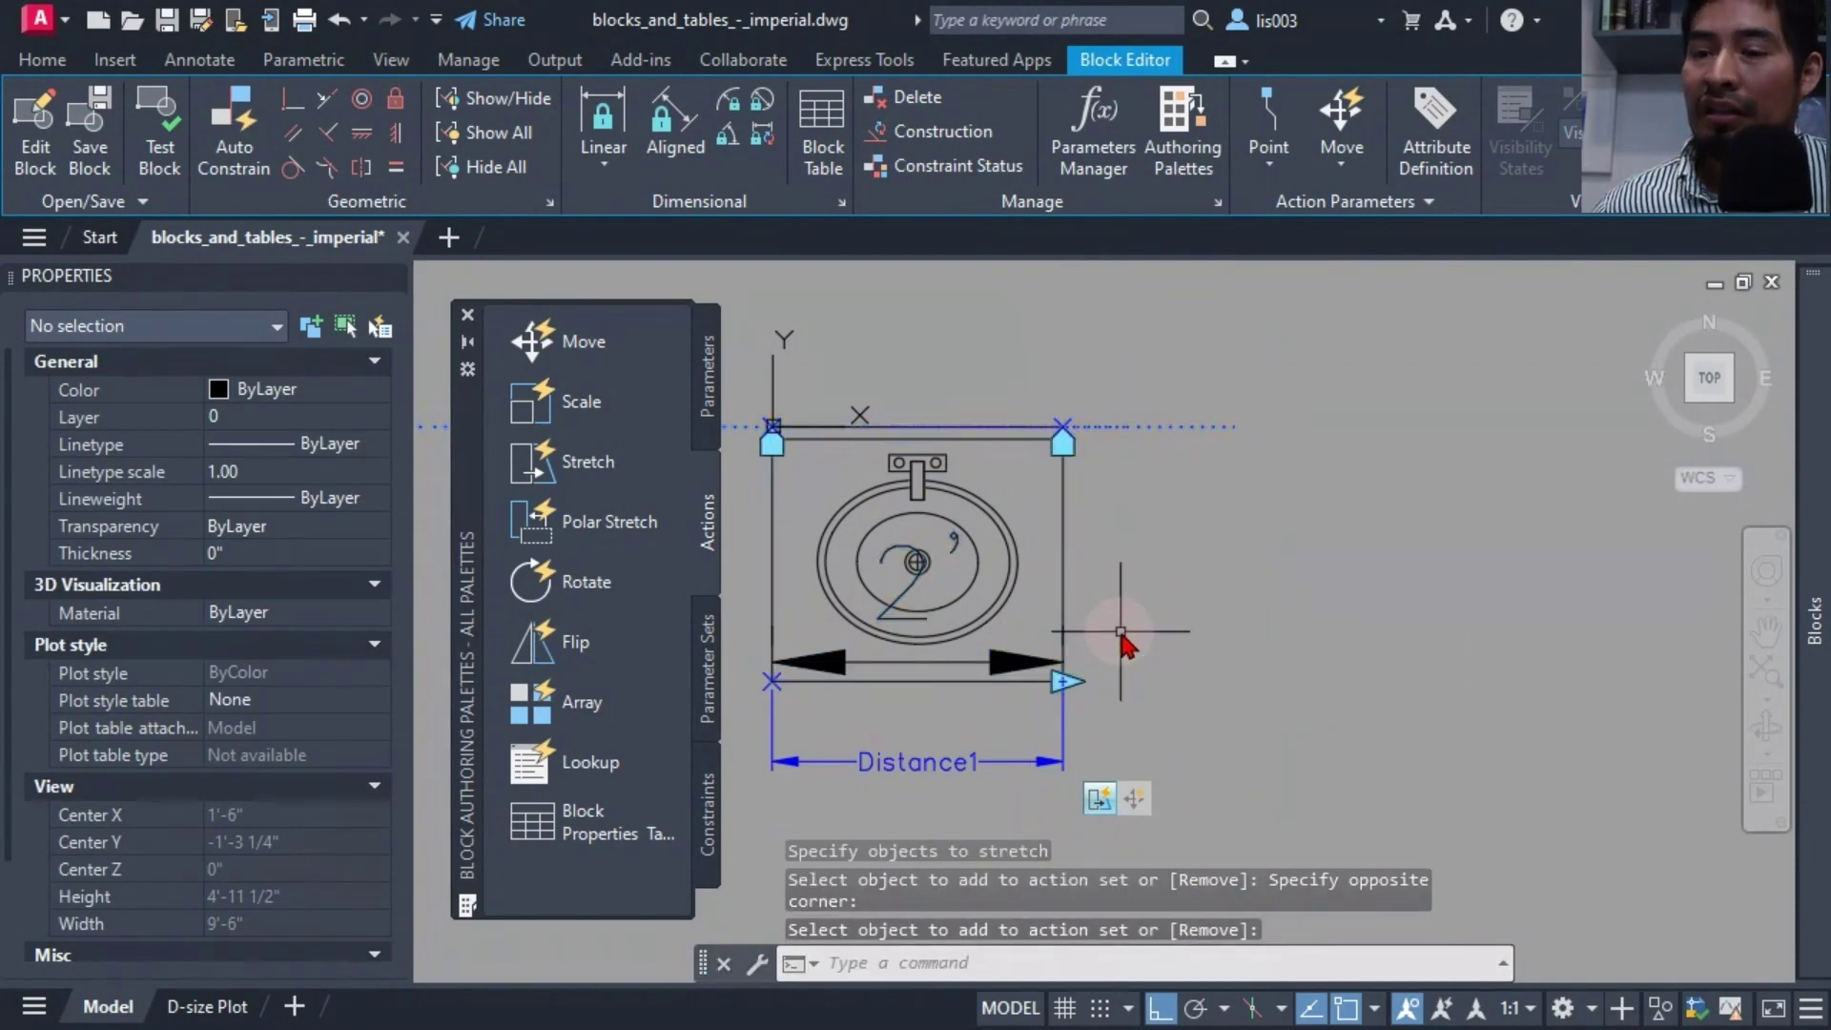
Test the LazySink block by stretching the counter from its right end to a width of about 3'-2 5/8"
left_click(159, 167)
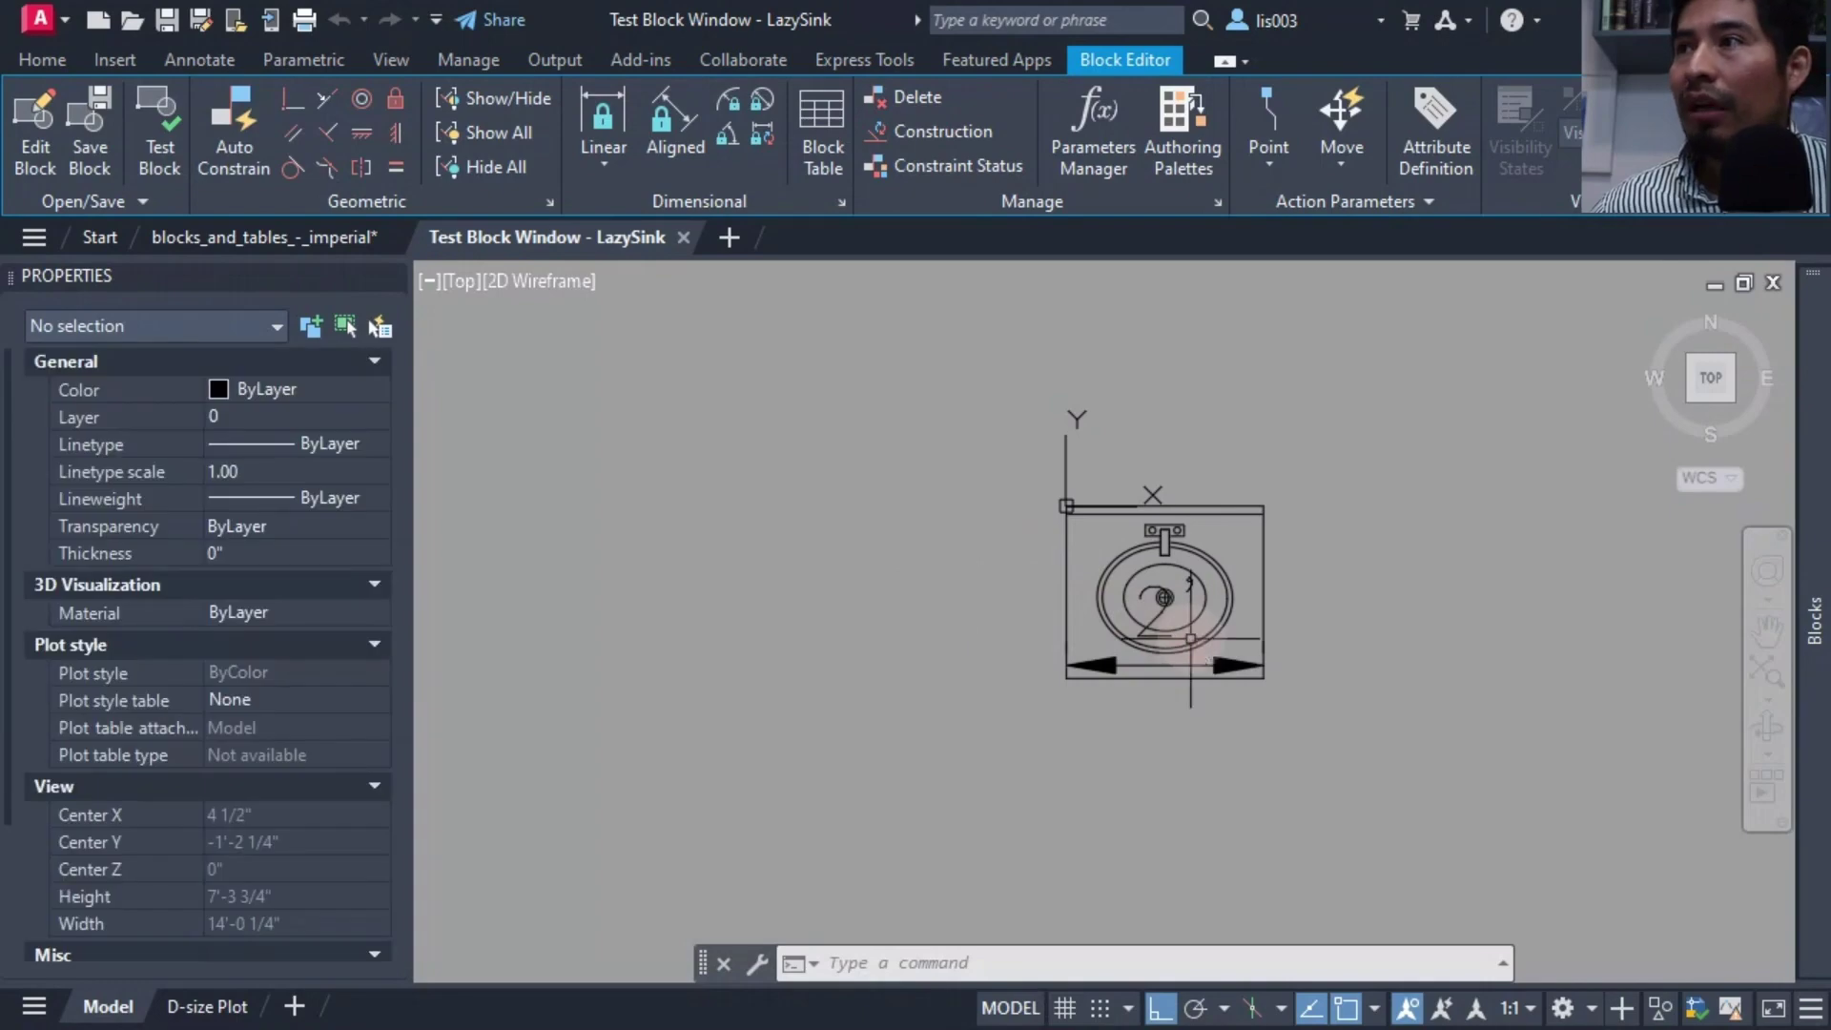
left_click(1206, 643)
scroll(1206, 610, "up", 3)
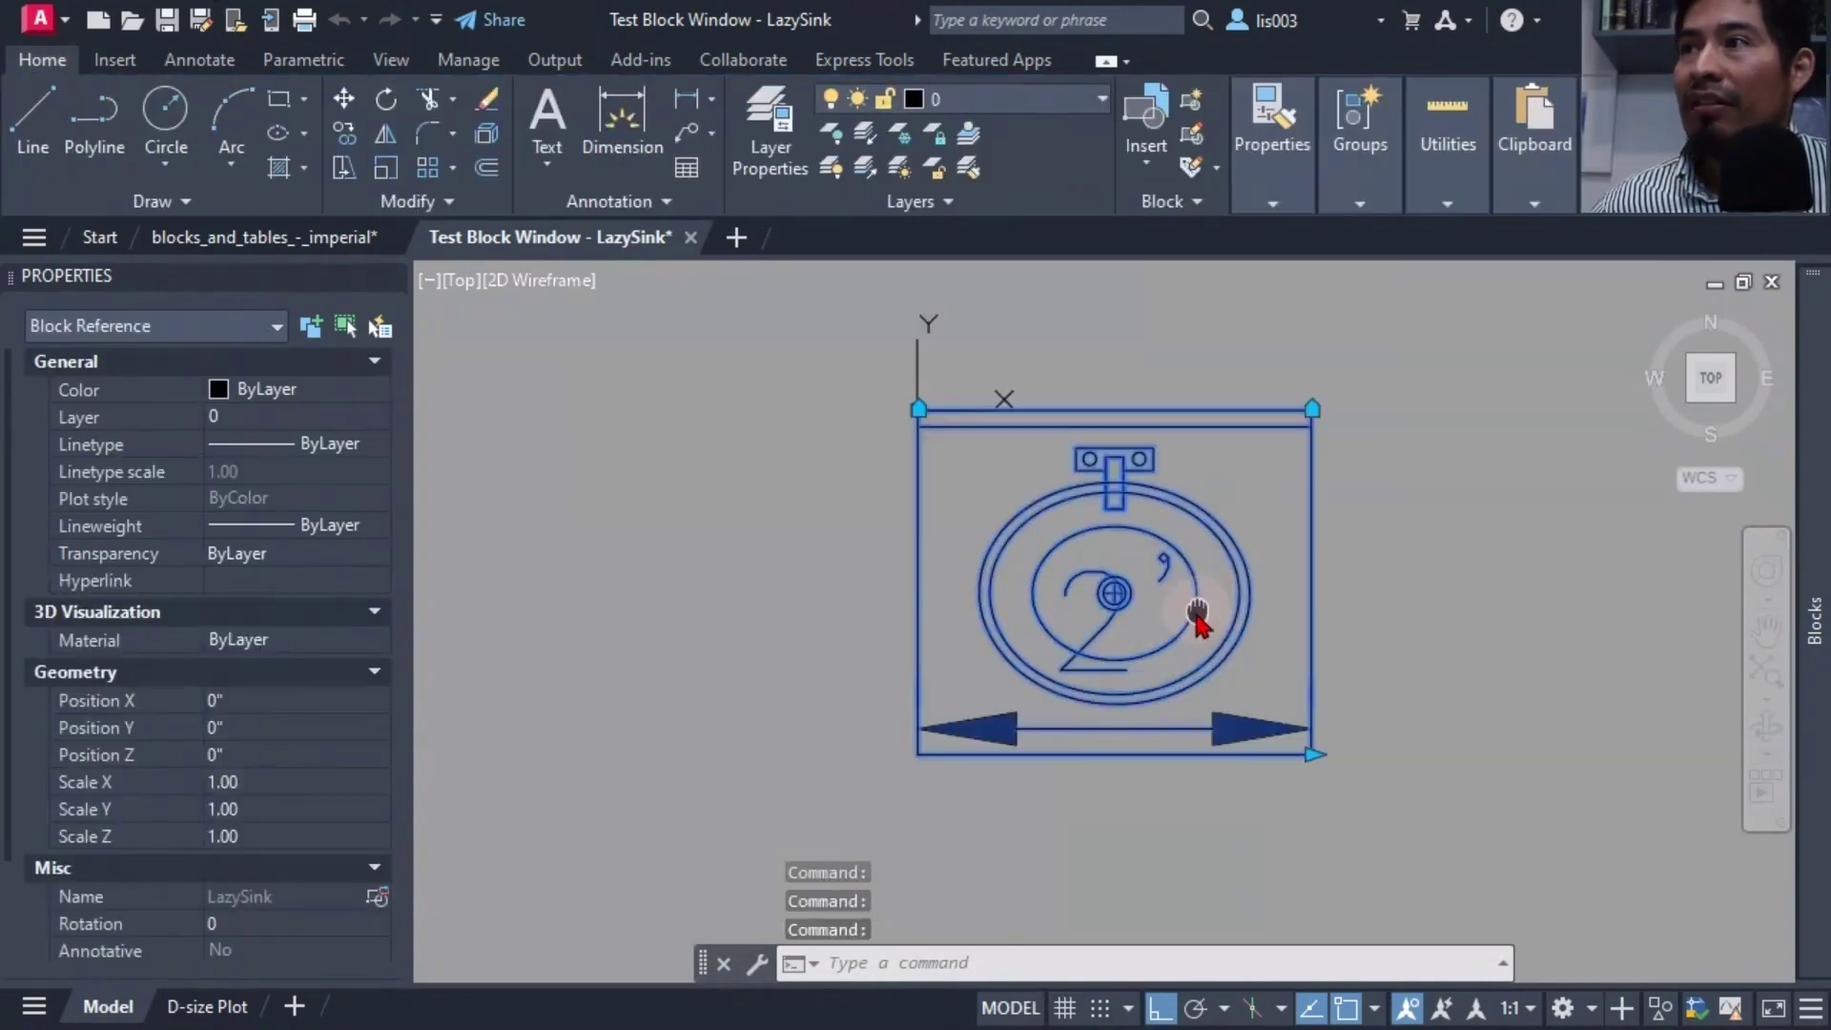
middle_click_drag(1197, 620, 1028, 651)
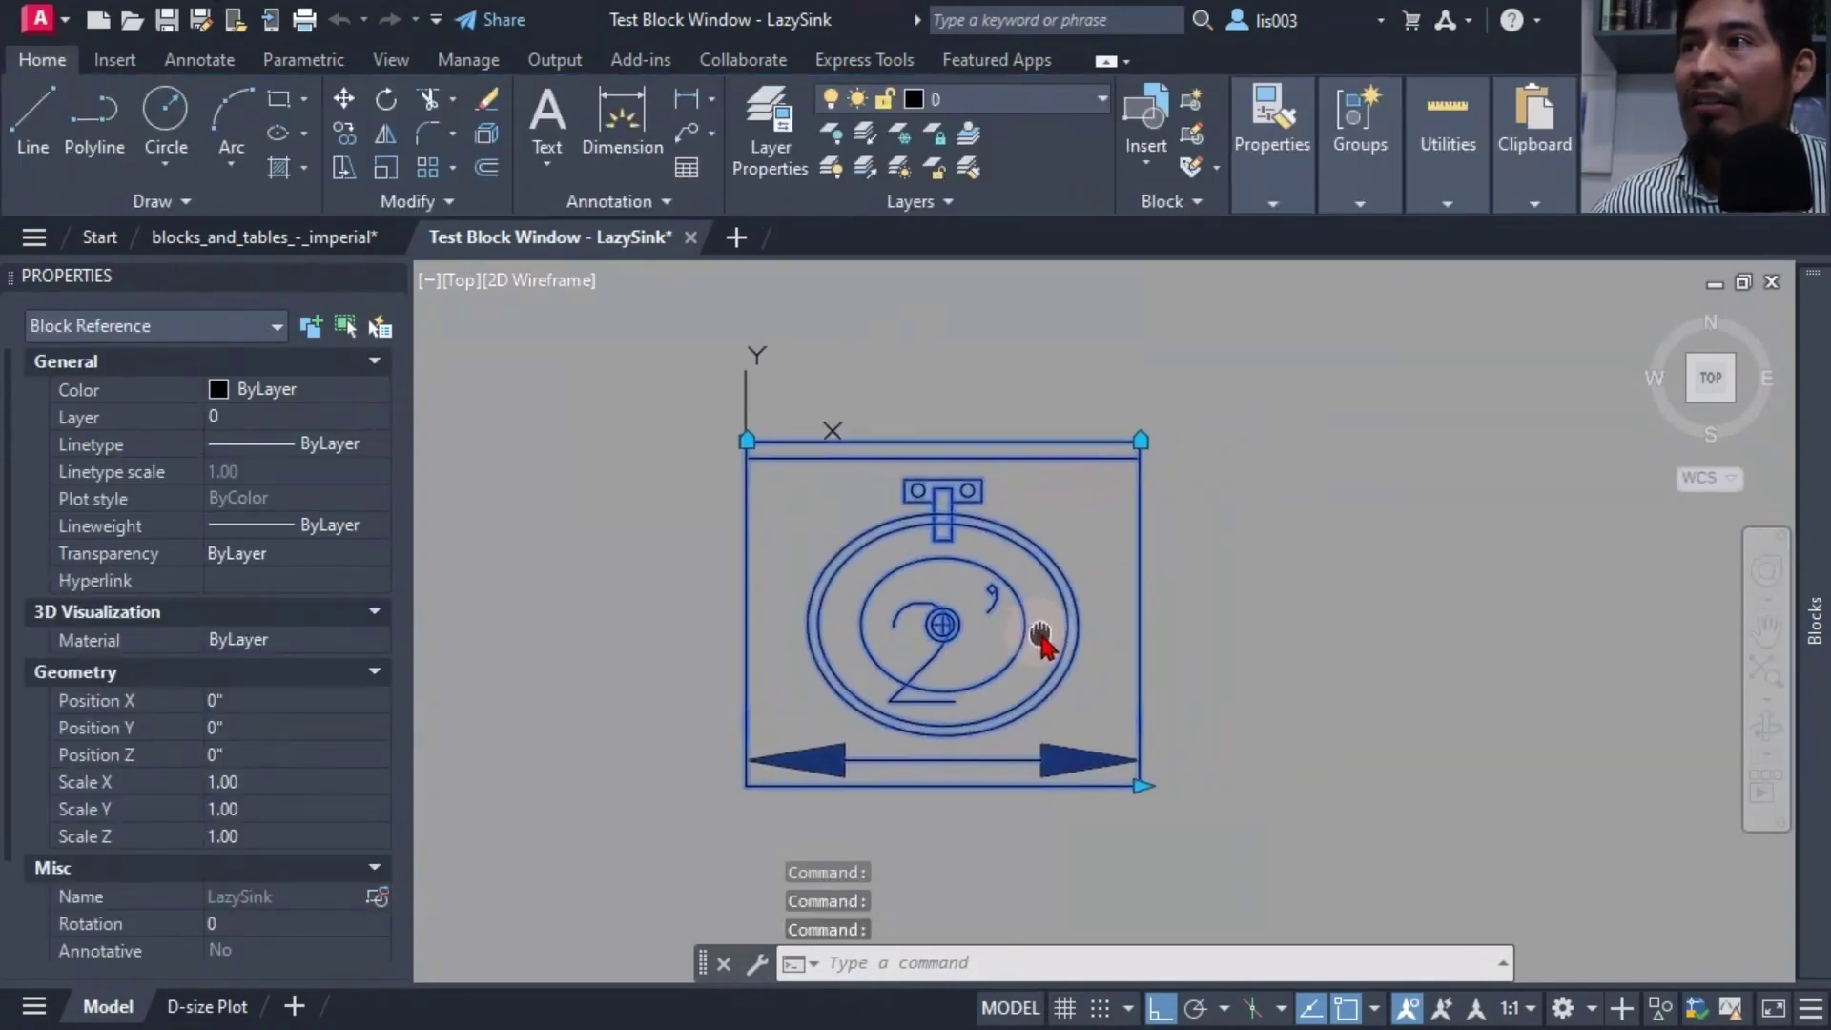
left_click(1140, 788)
left_click(1379, 787)
middle_click_drag(1347, 826, 1150, 815)
scroll(1148, 811, "down", 3)
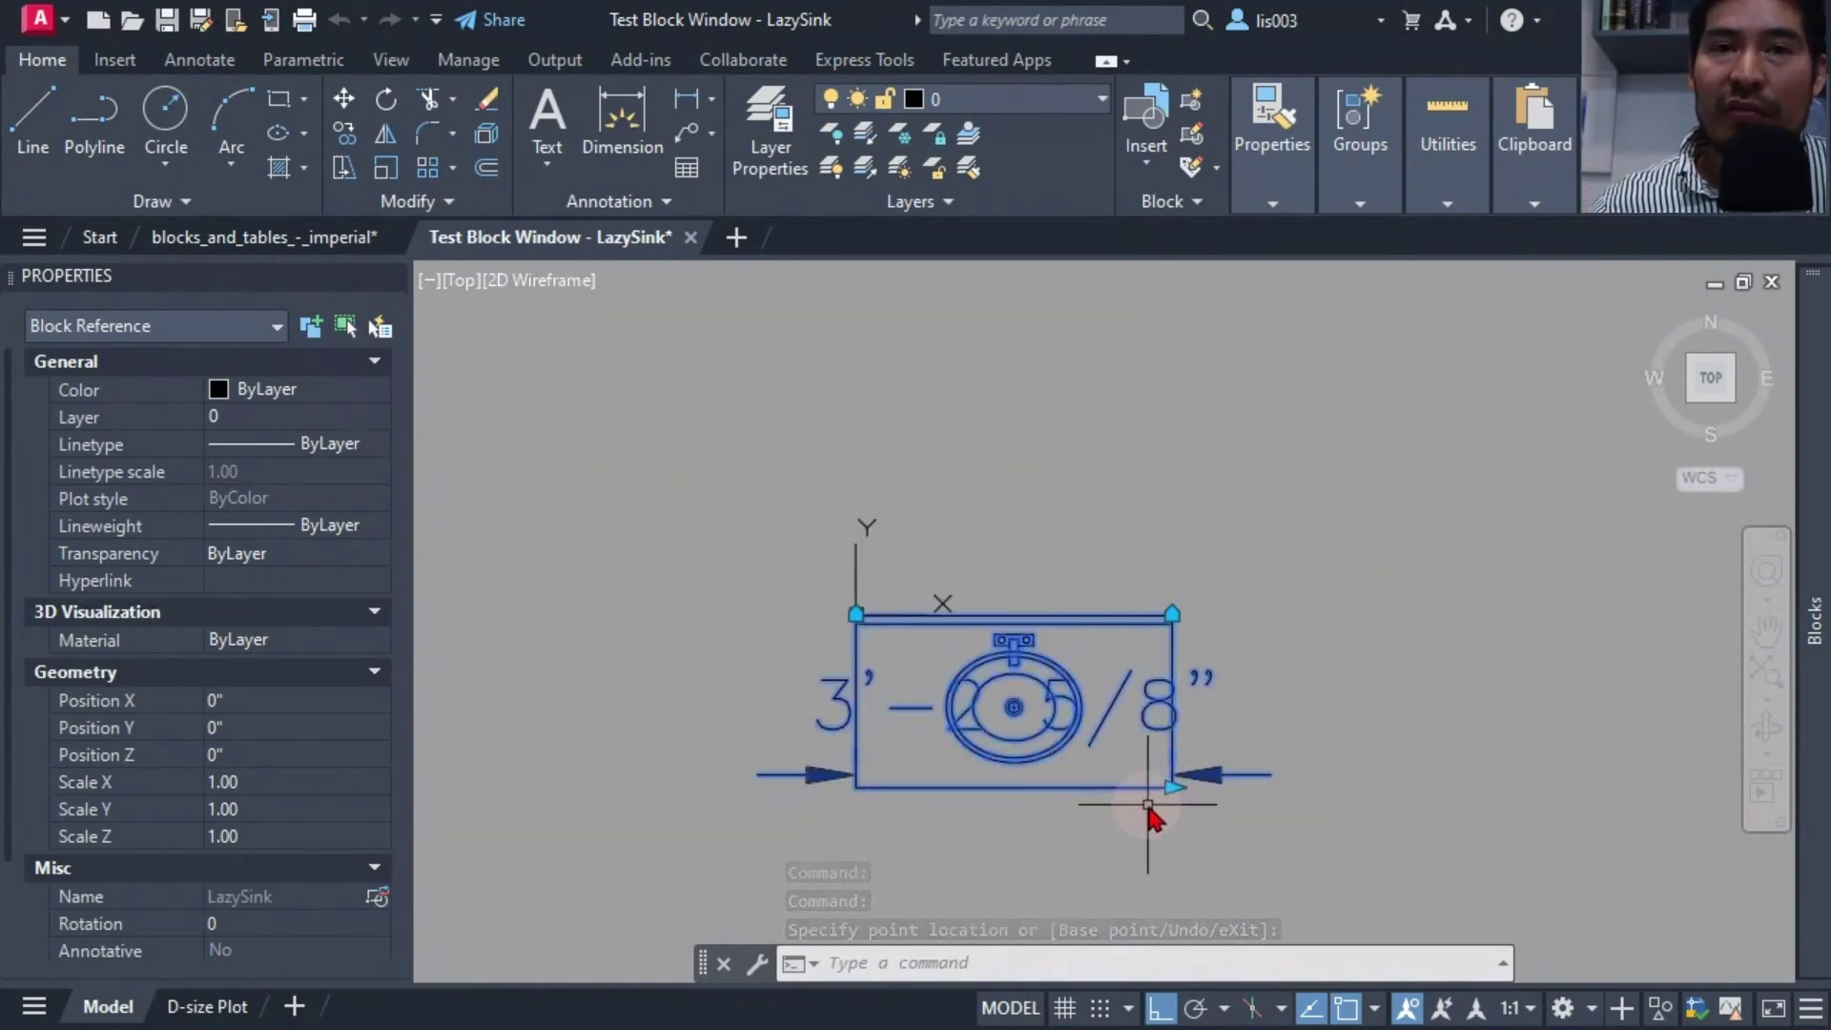
Widen the test counter to about 4'-8 1/4" and again to about 5'-8 5/8" to check the dimension
left_click(1174, 789)
left_click(1314, 798)
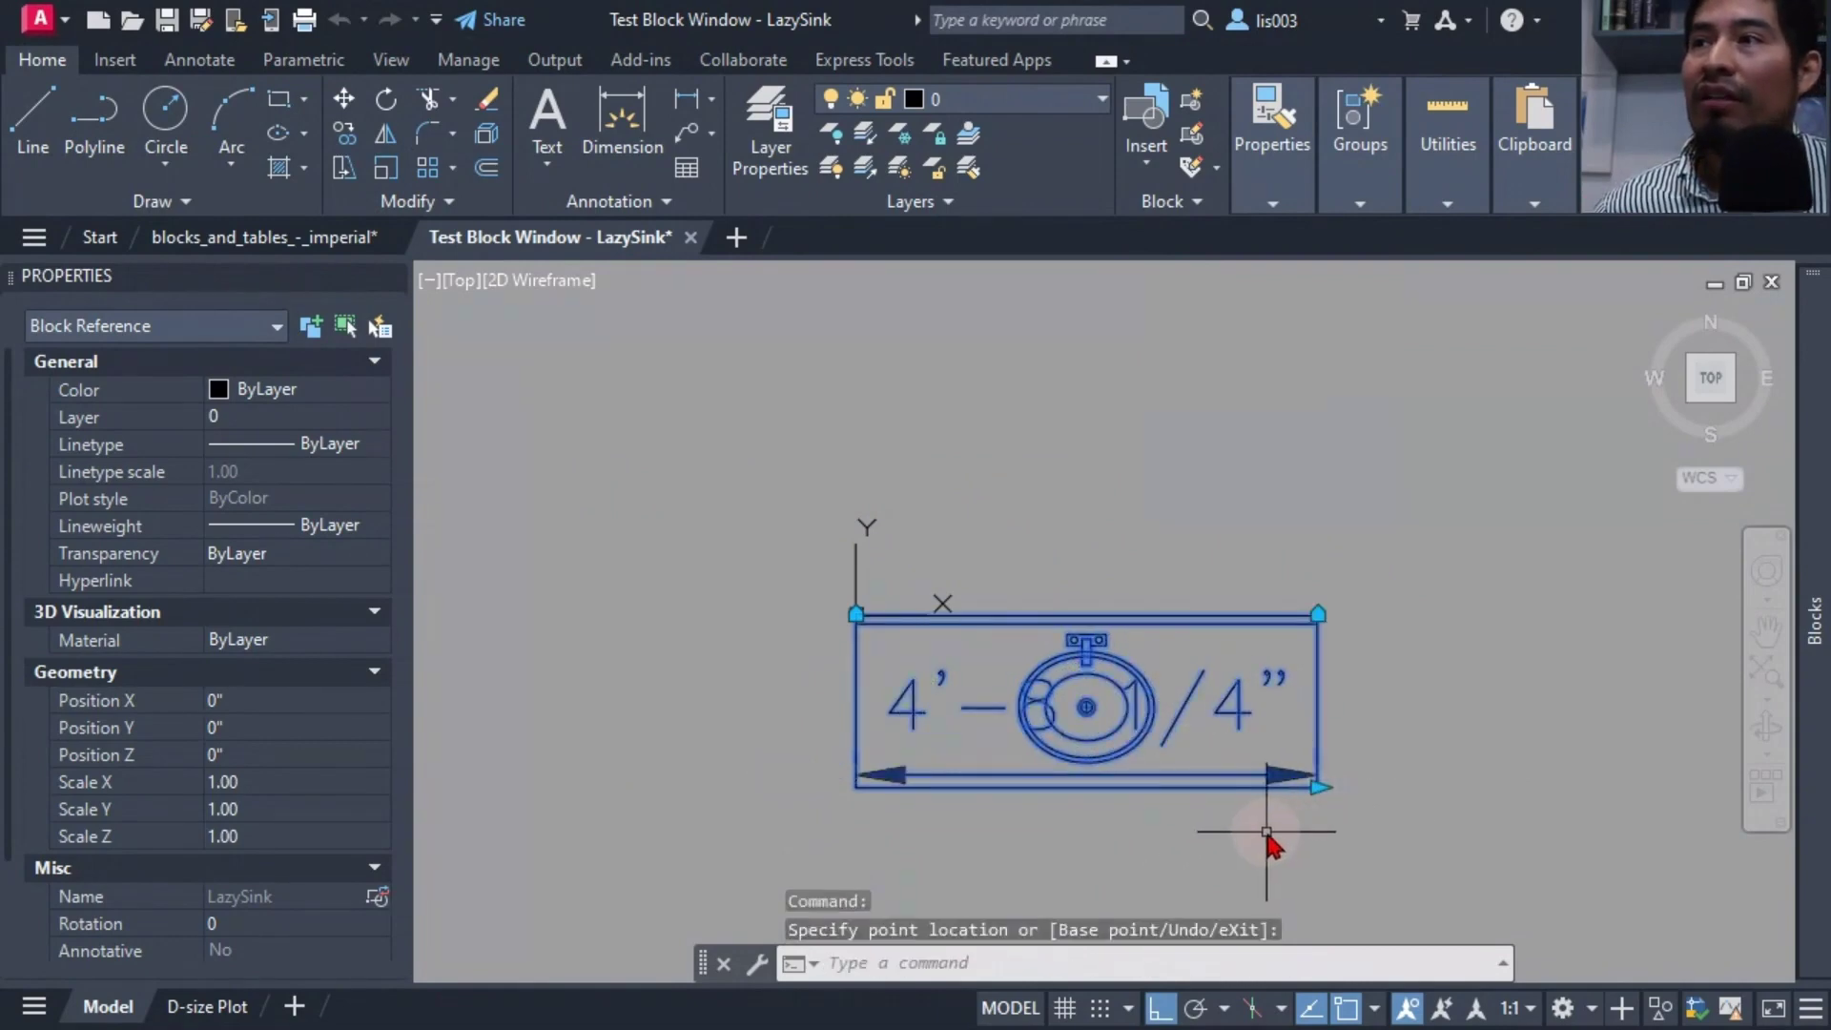
left_click(1325, 788)
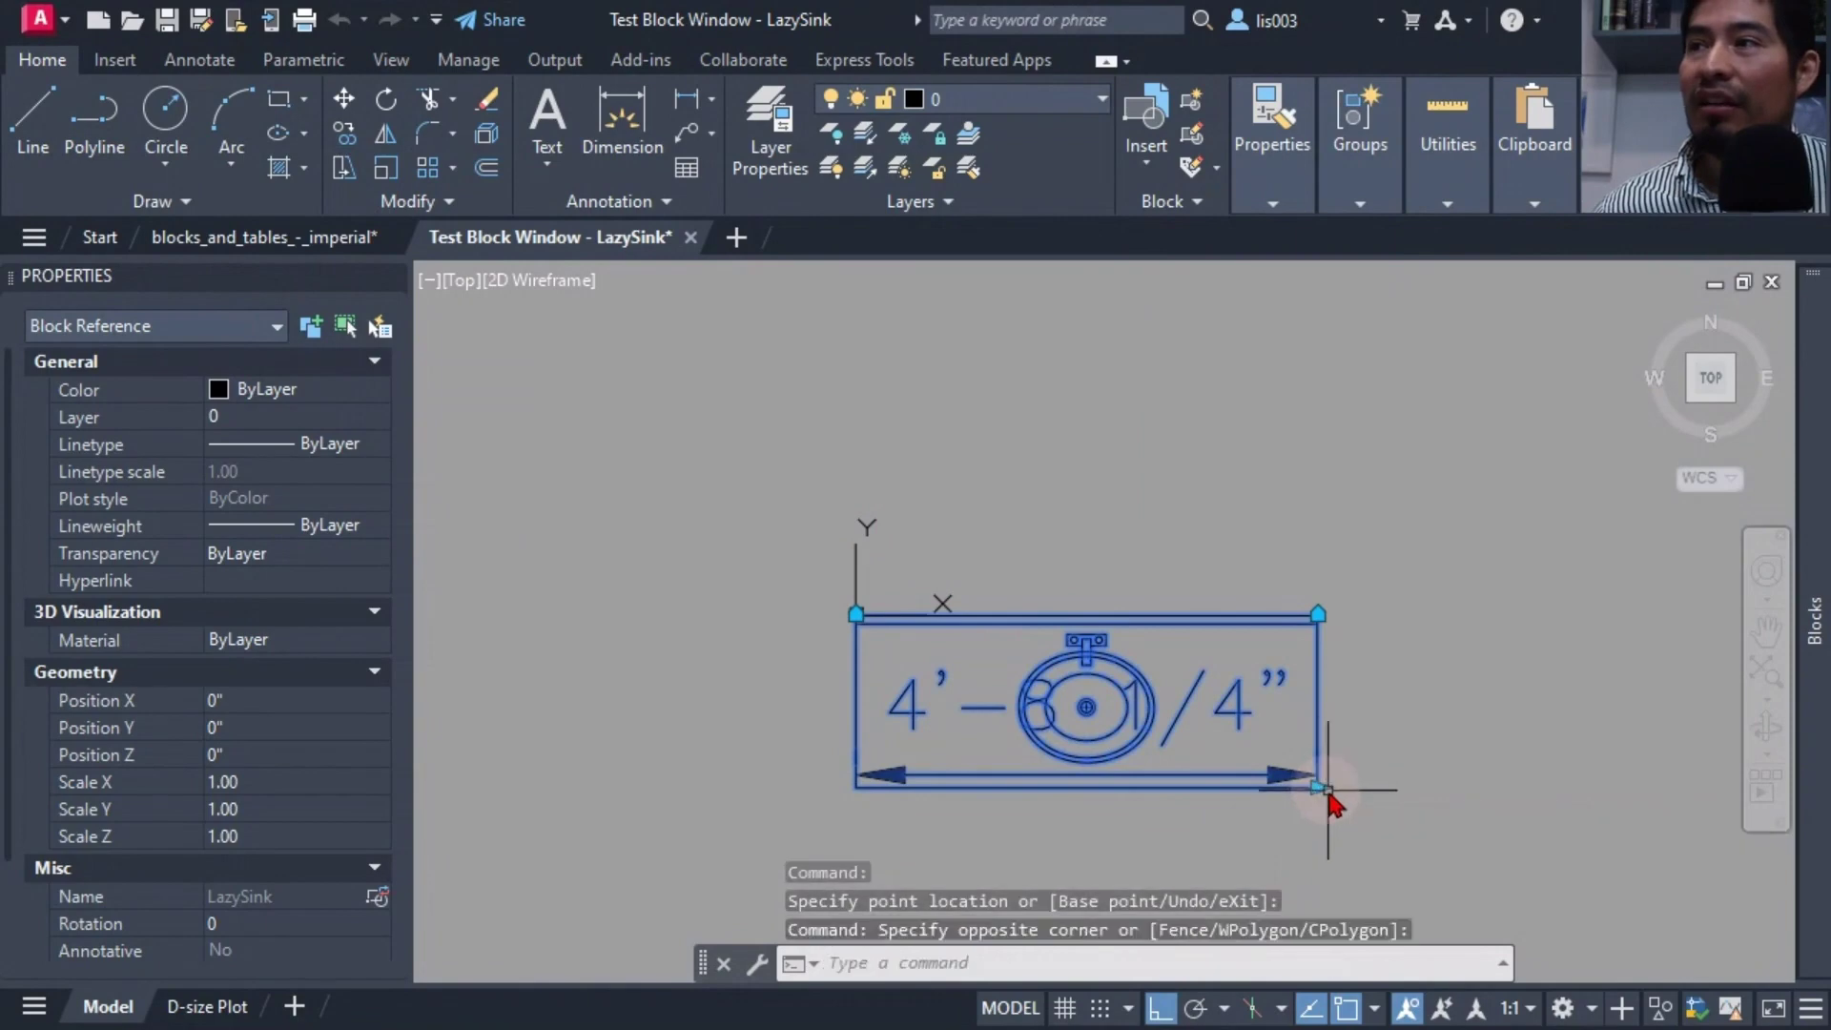
left_click(1319, 791)
left_click(1417, 791)
middle_click_drag(1291, 807, 1098, 772)
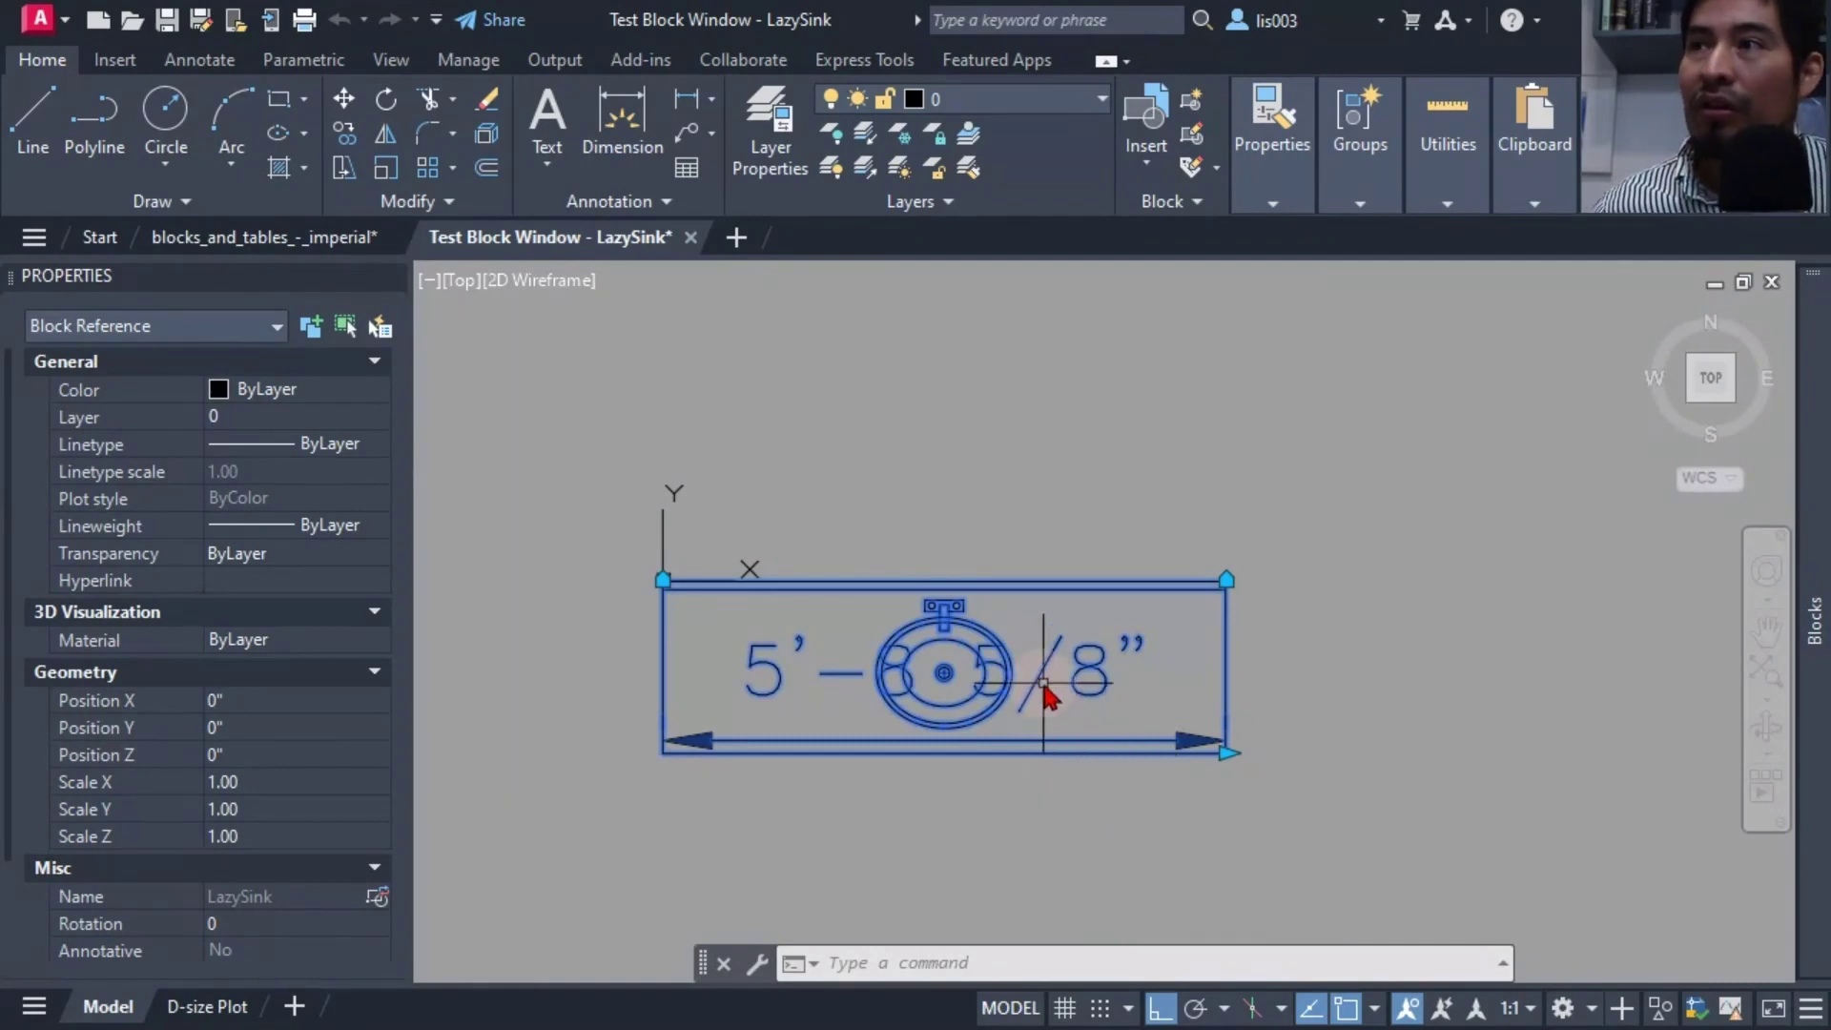
Shorten the test counter to about 3'-6 1/8" wide and close the block test to return to the block definition
left_click(1227, 753)
left_click(1007, 749)
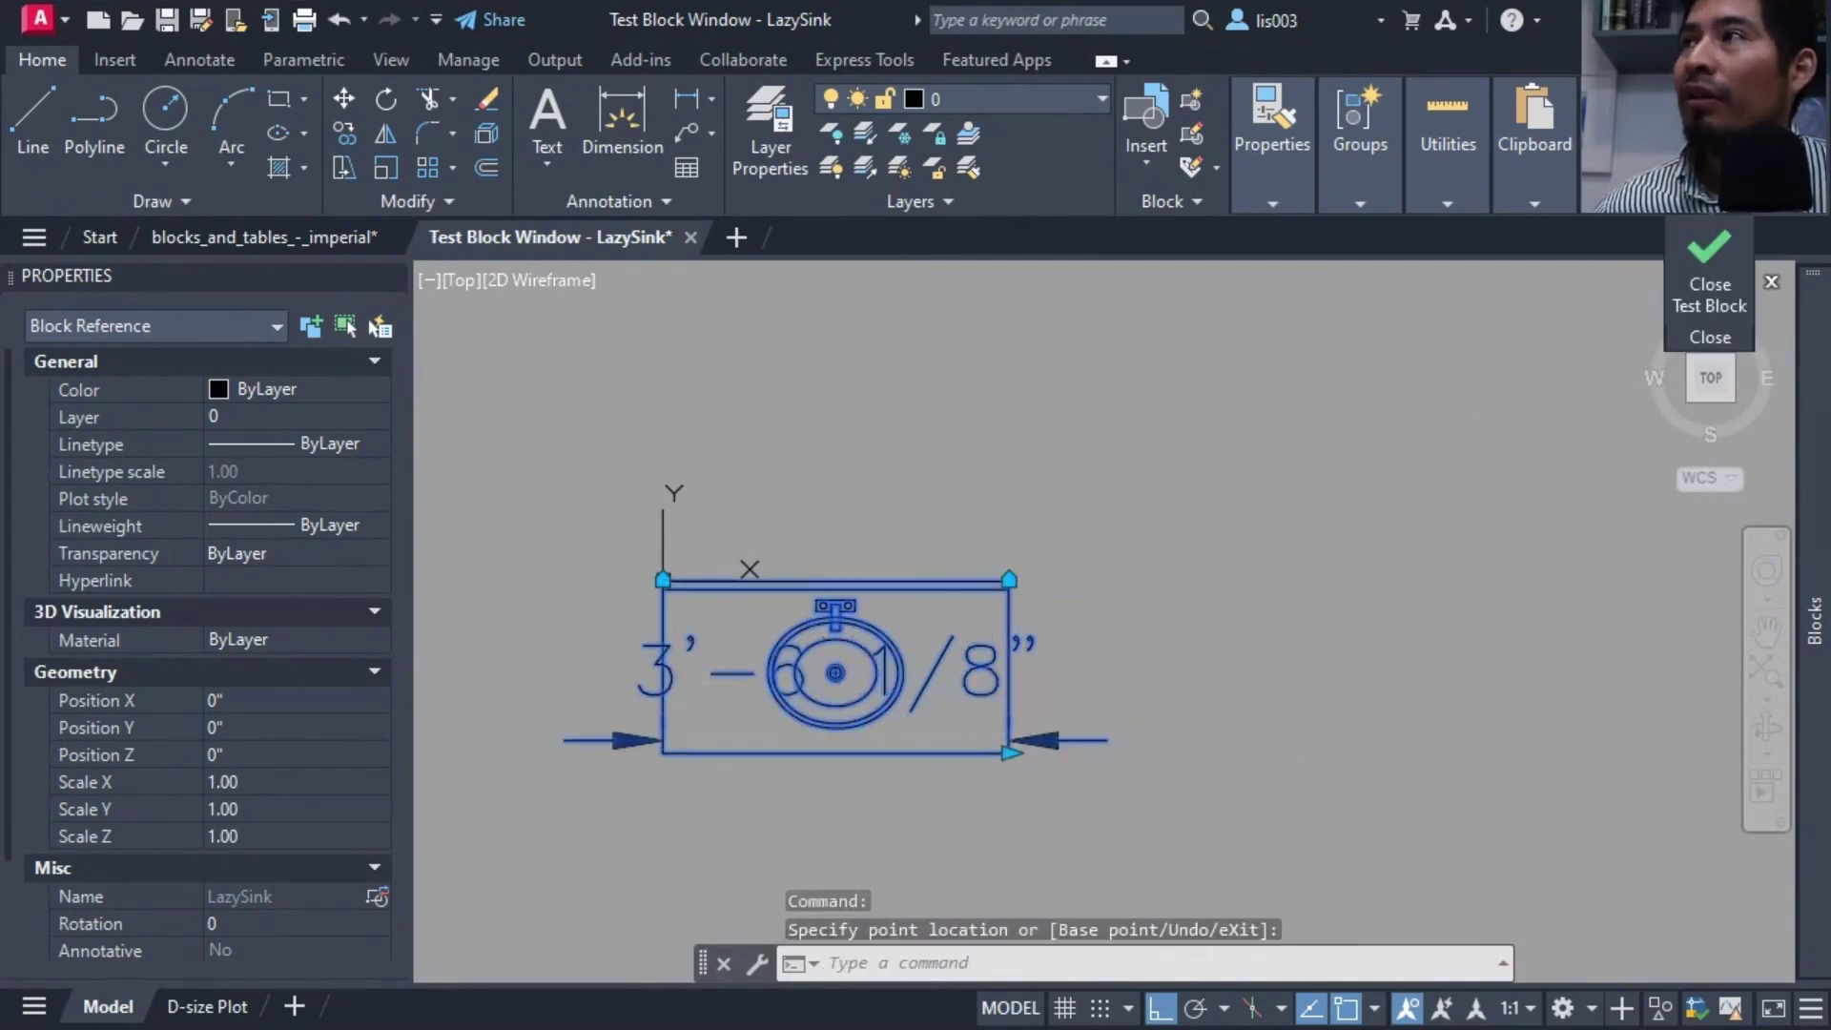
left_click(1708, 250)
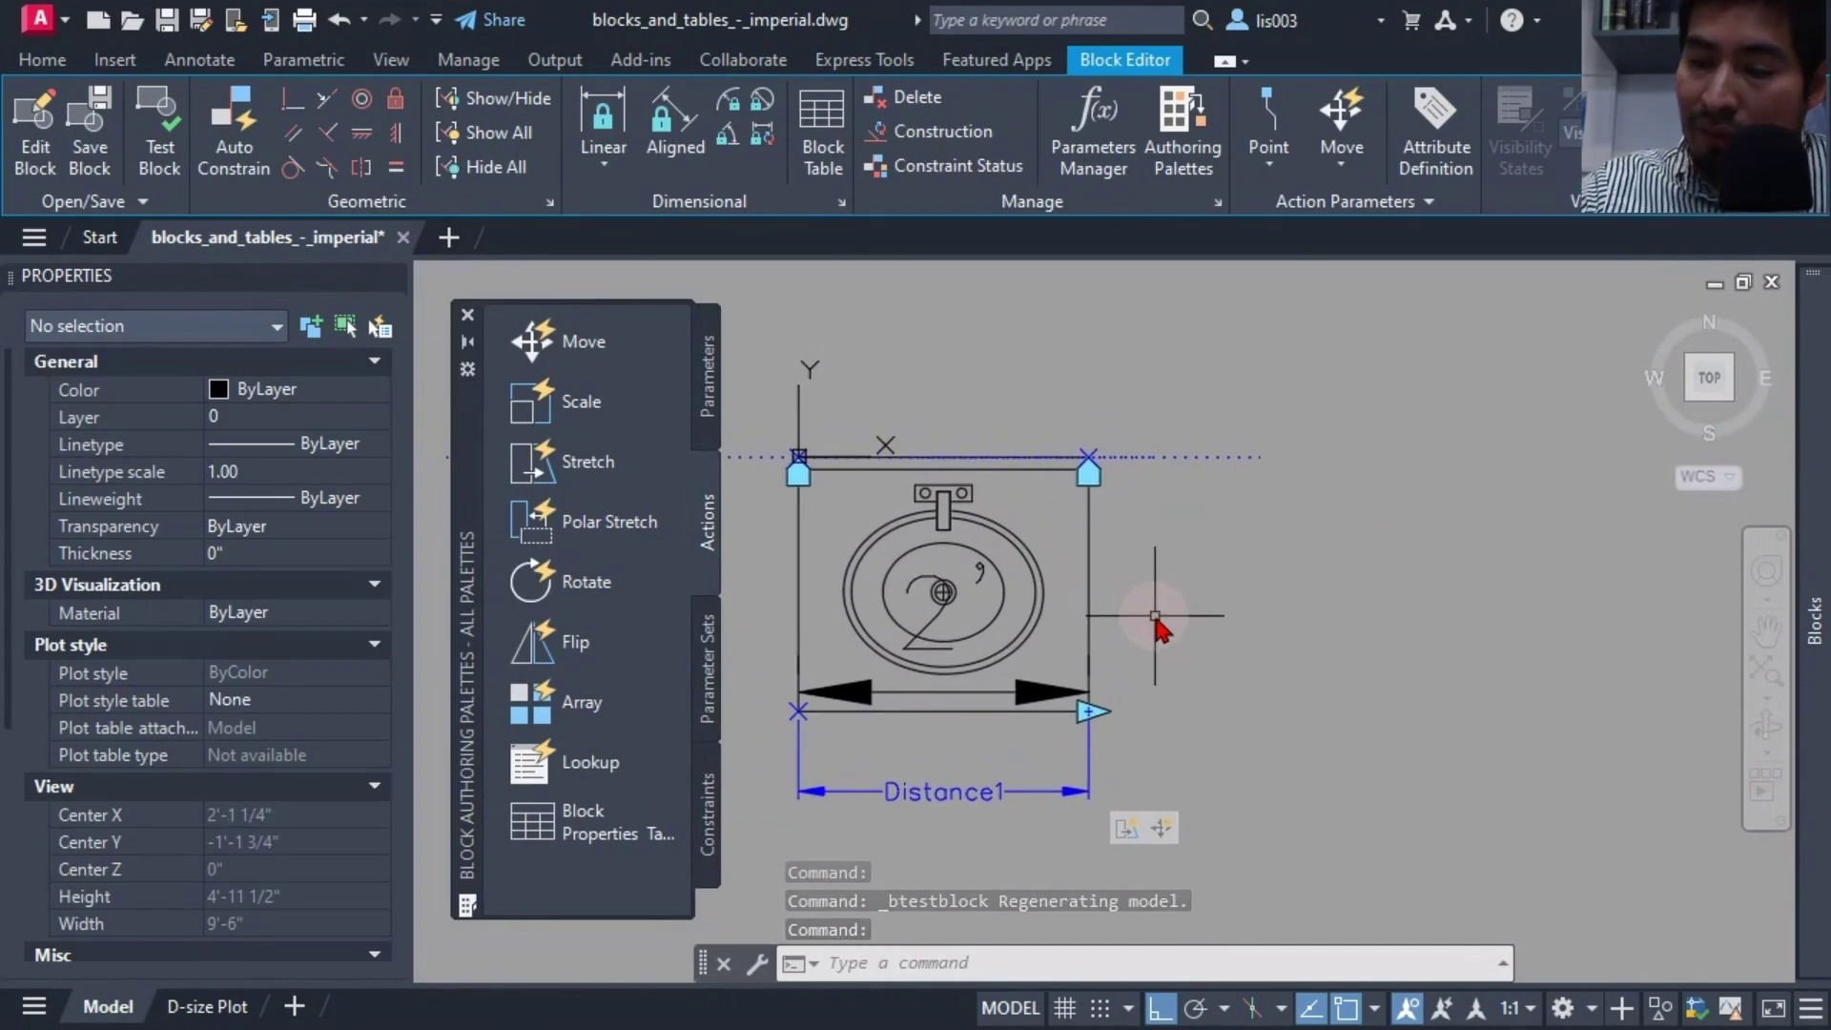
middle_click_drag(1154, 615, 1211, 644)
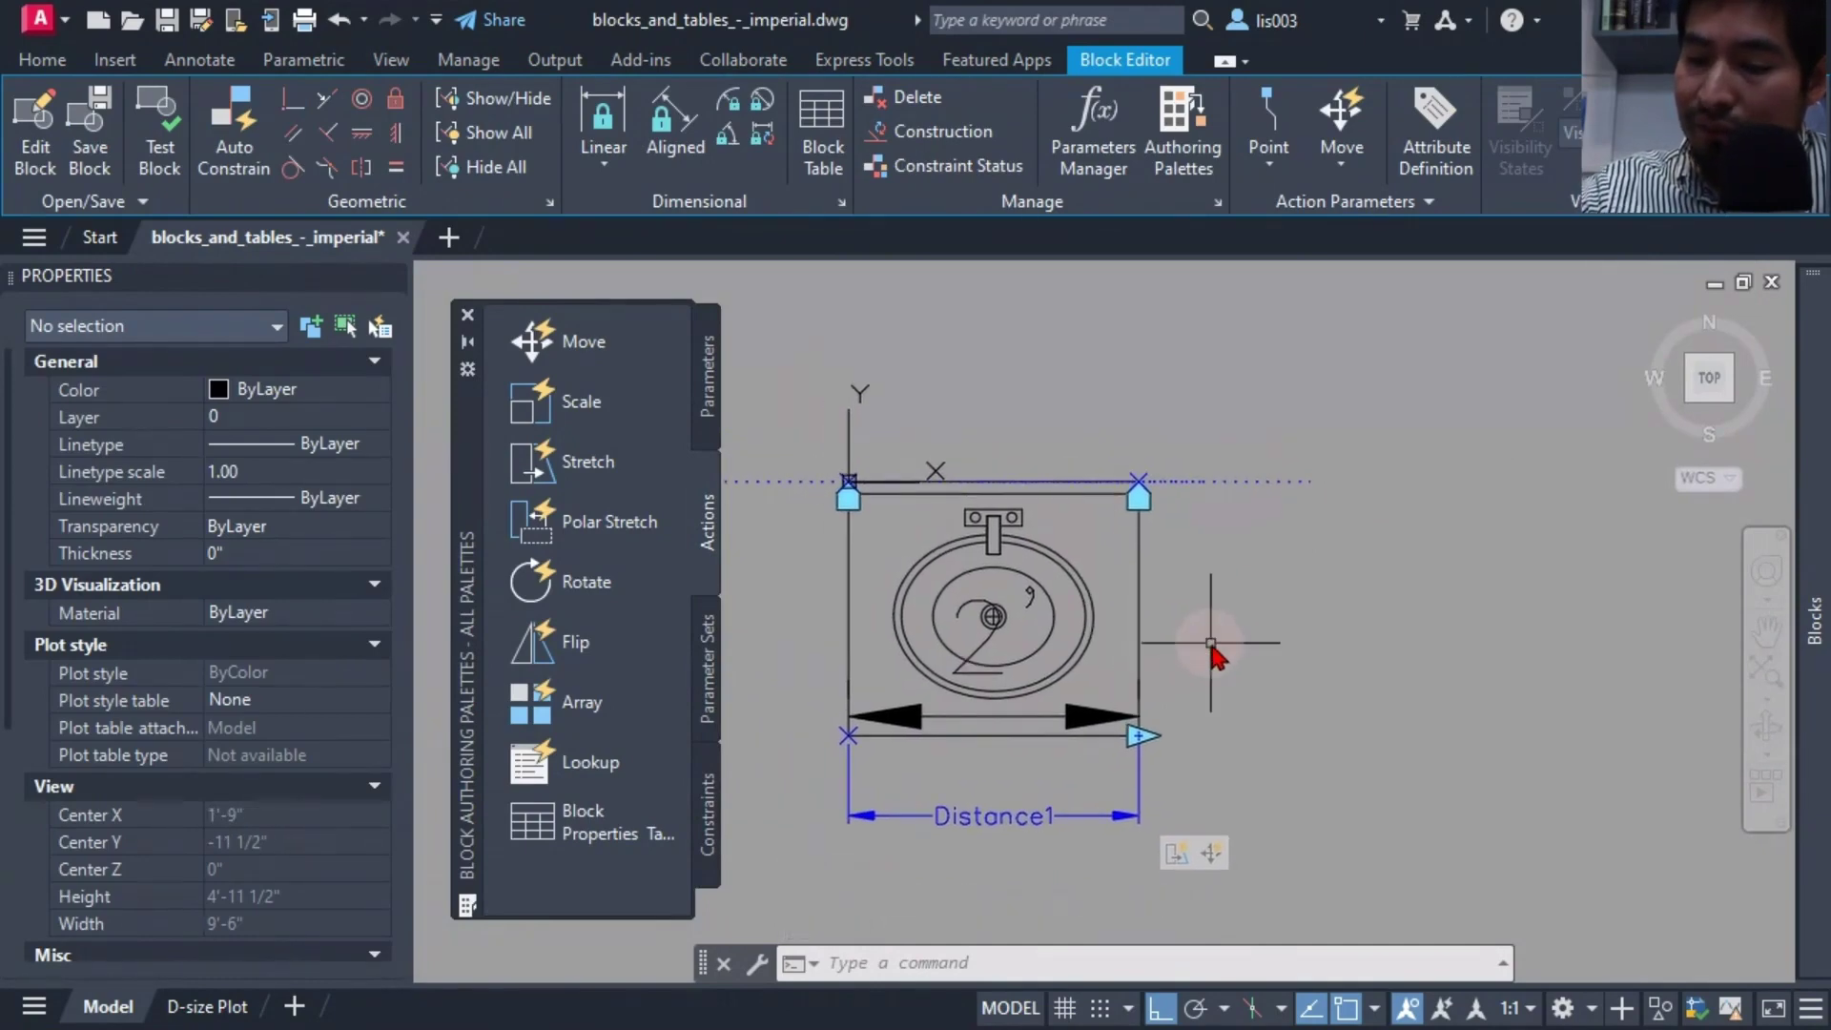
middle_click_drag(987, 726, 1104, 724)
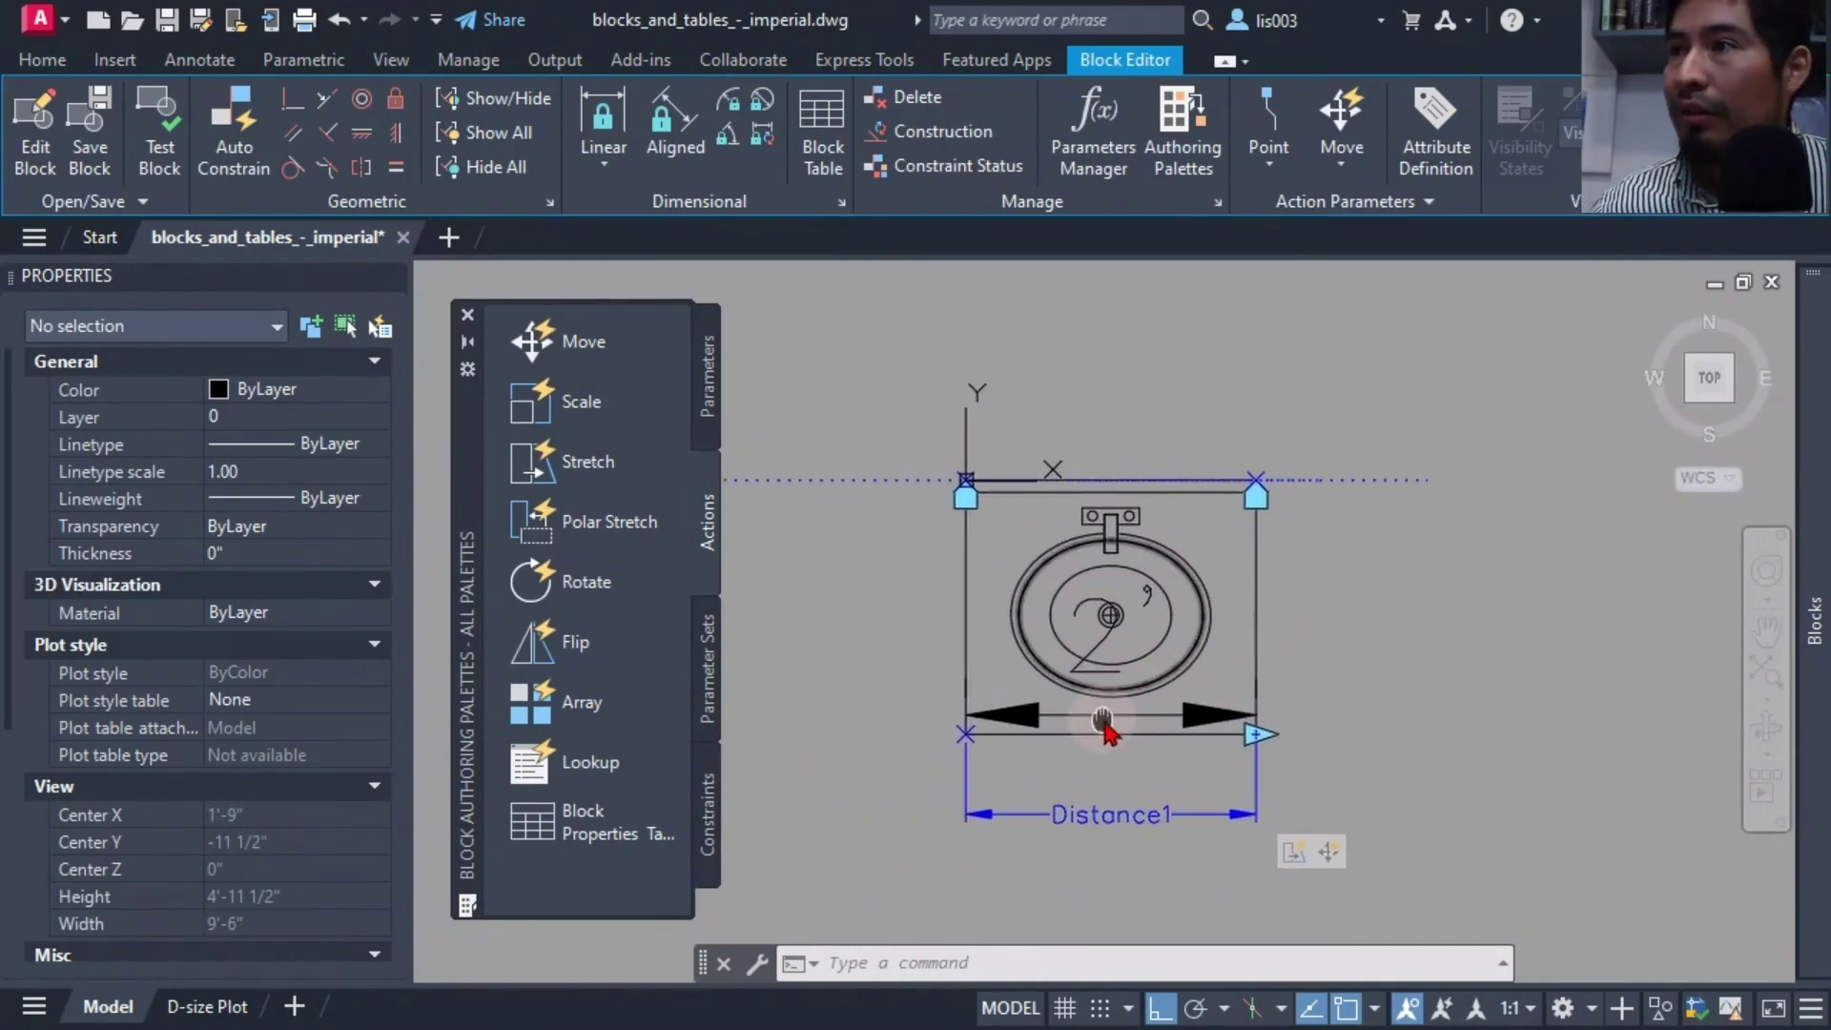
Set the text height of the counter width dimension to 1.5"
left_click(1090, 725)
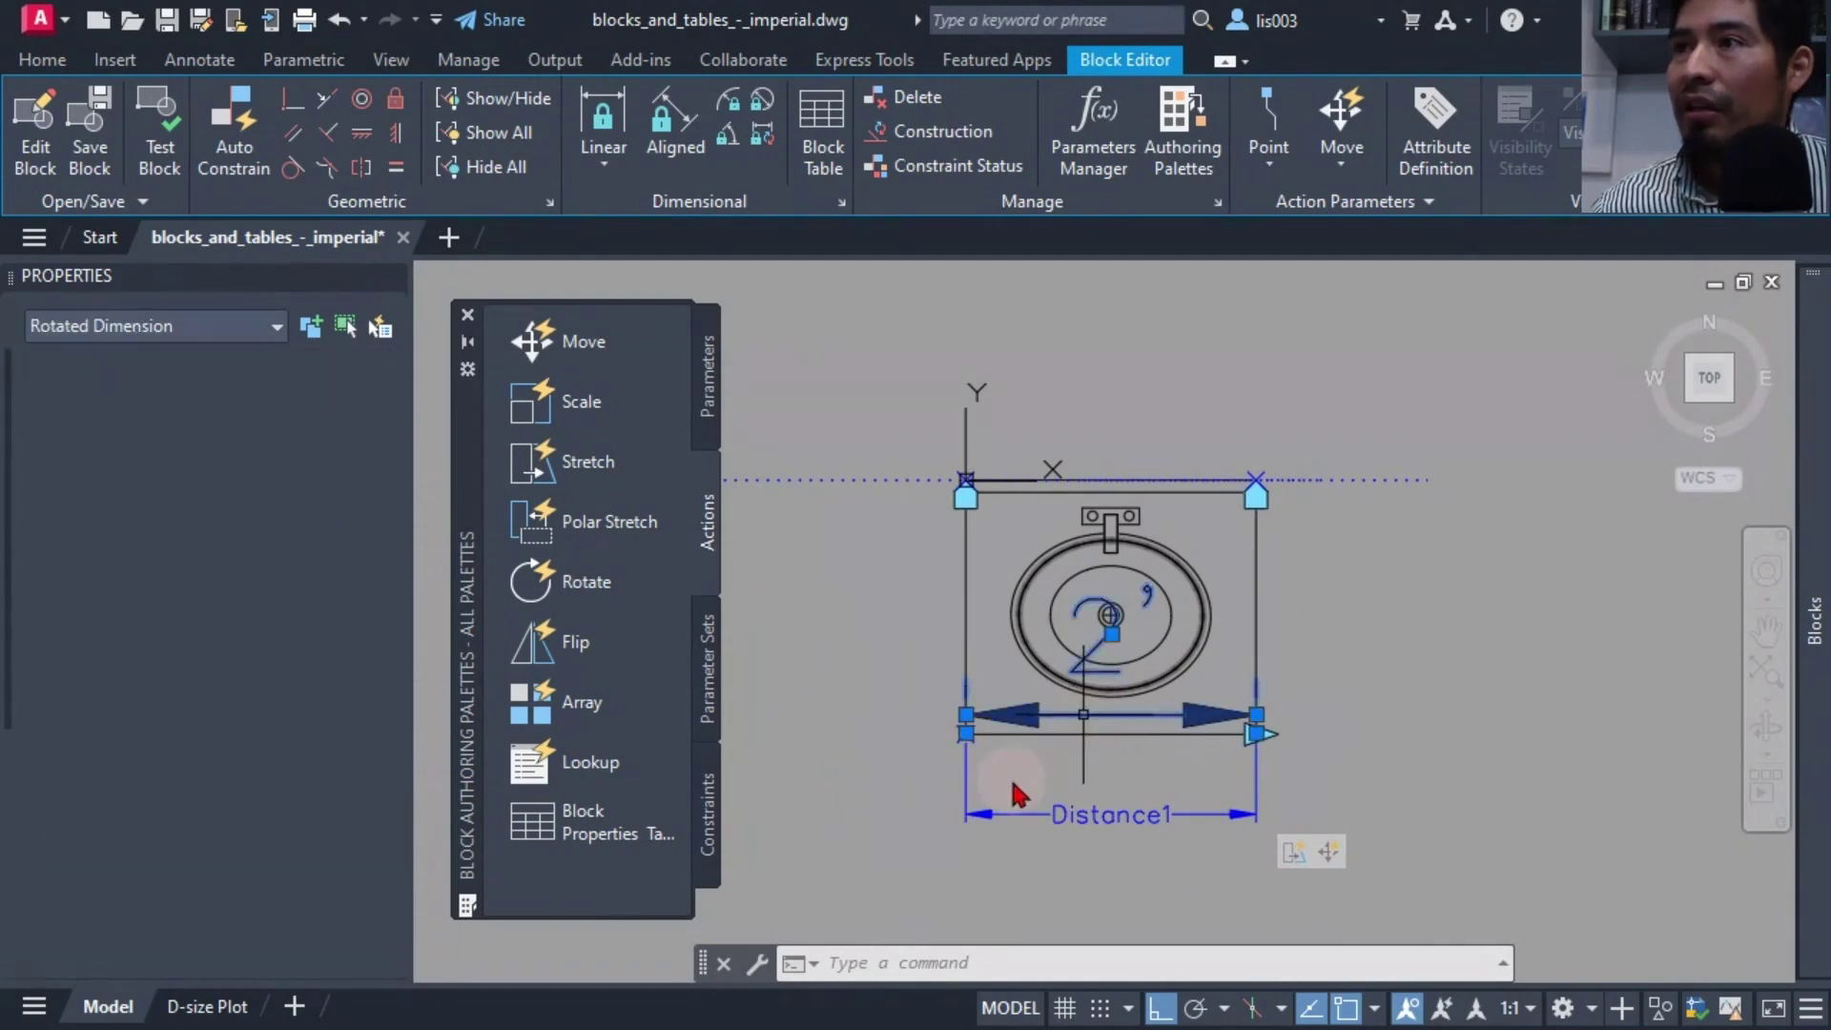
scroll(323, 780, "down", 2)
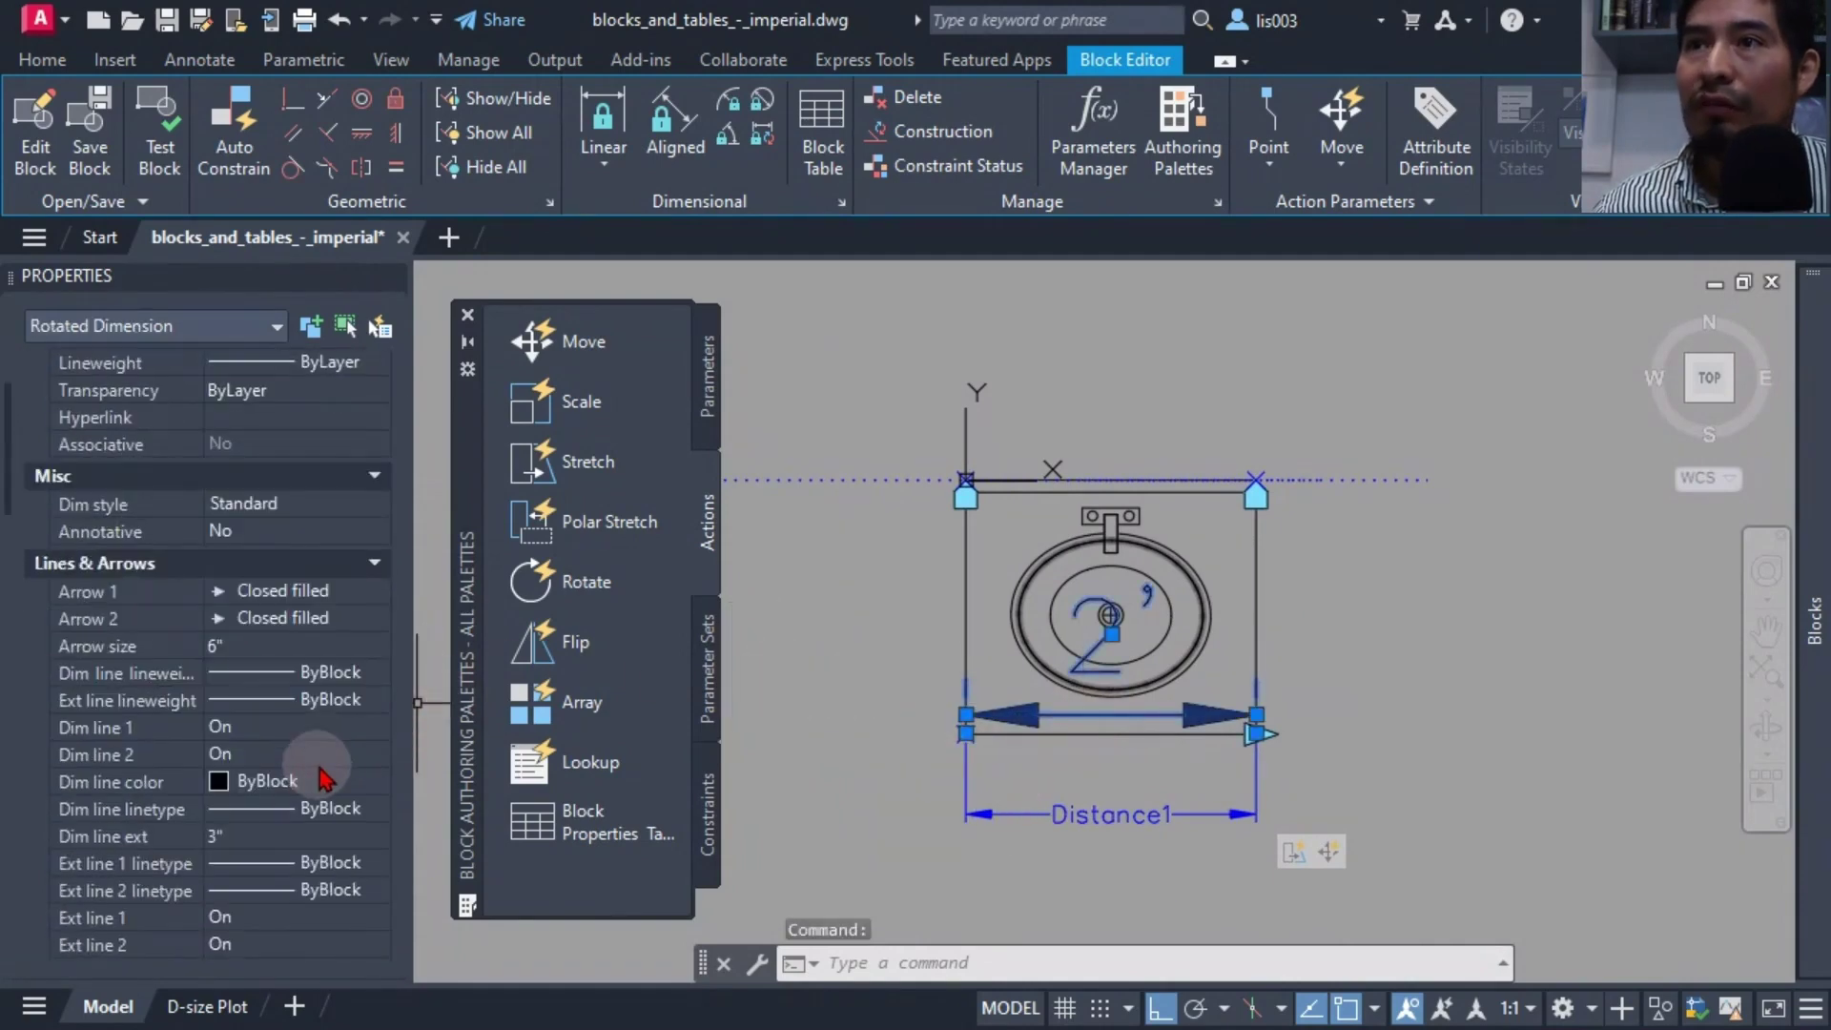
scroll(322, 768, "up", 2)
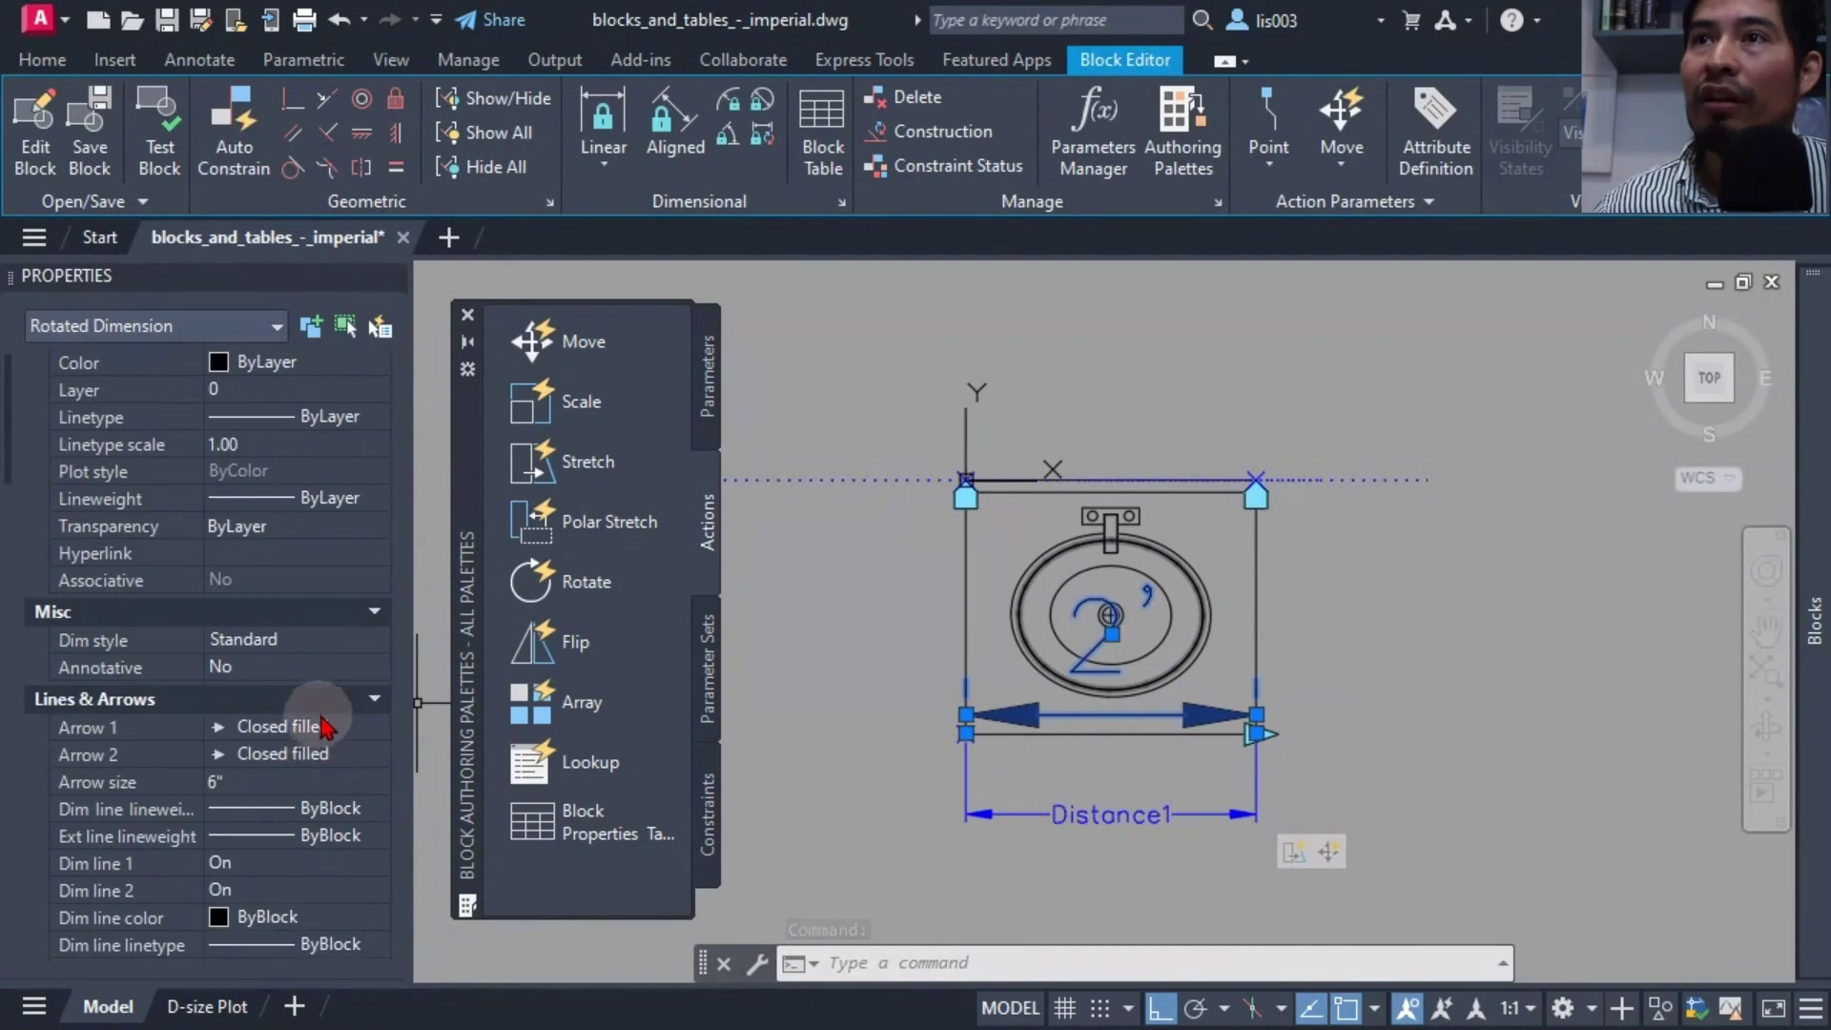
scroll(325, 729, "down", 4)
scroll(326, 722, "down", 4)
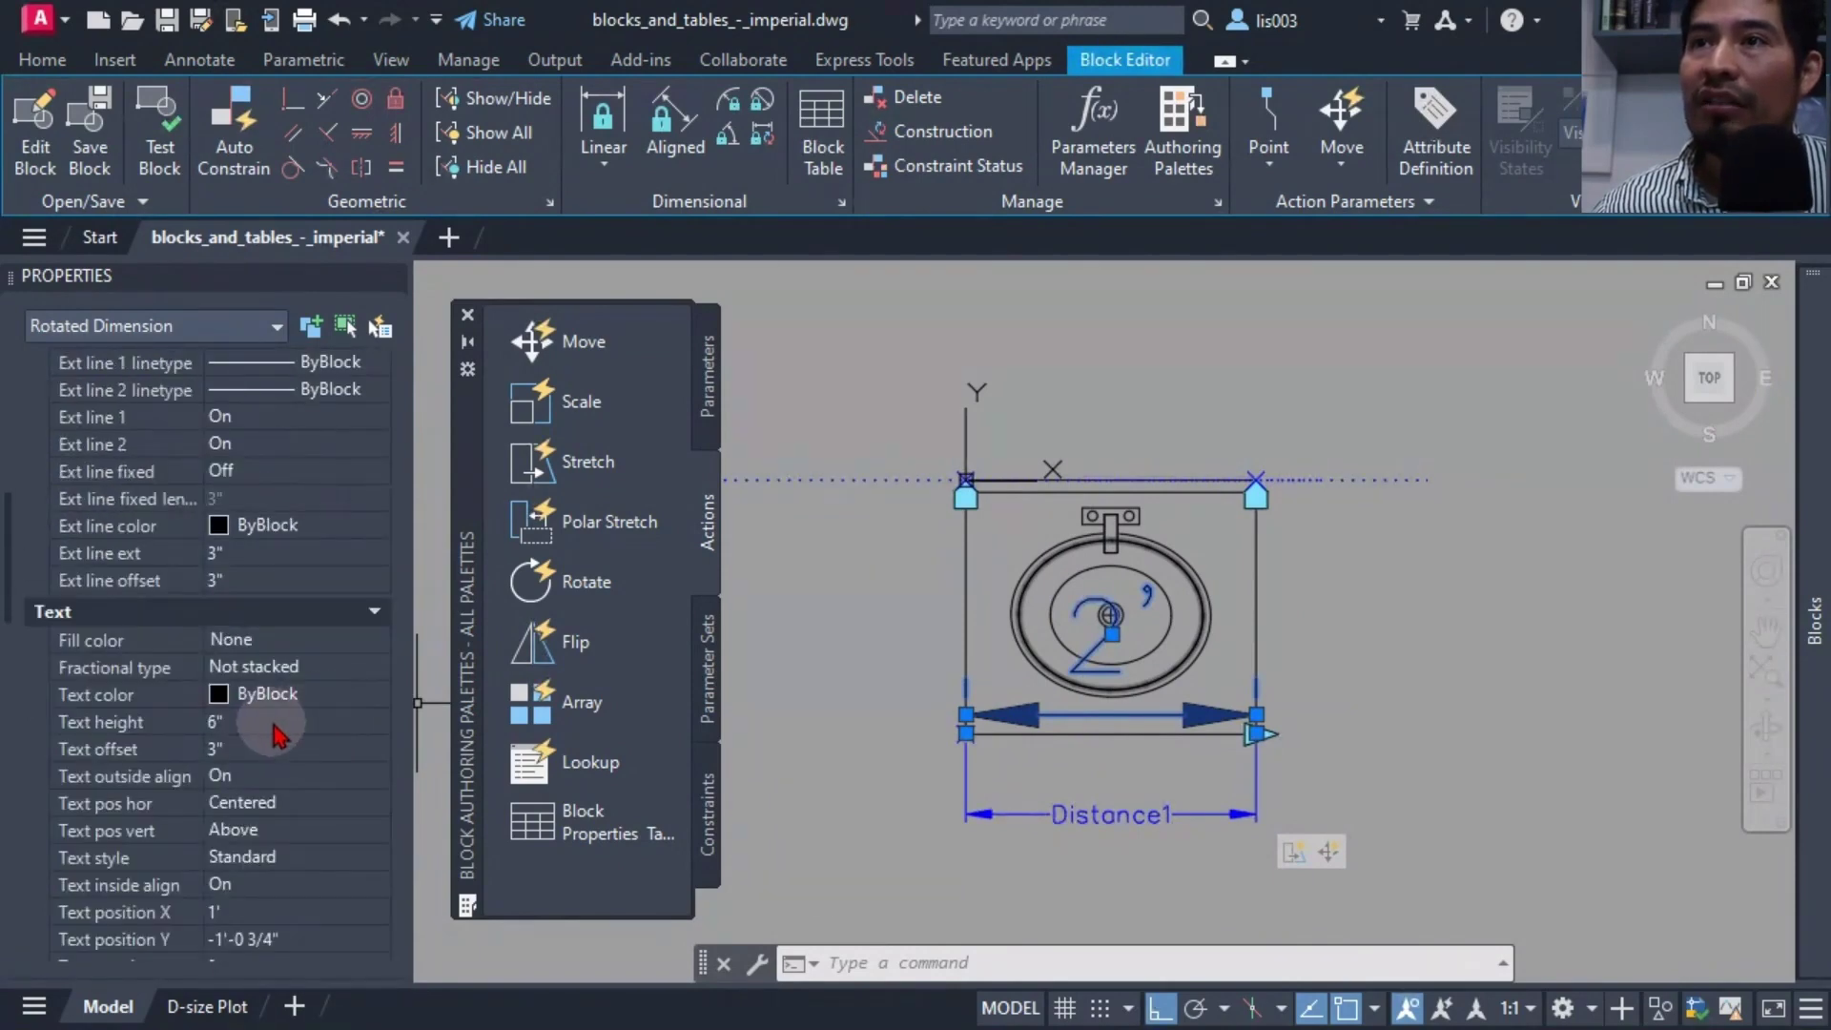
left_click(241, 722)
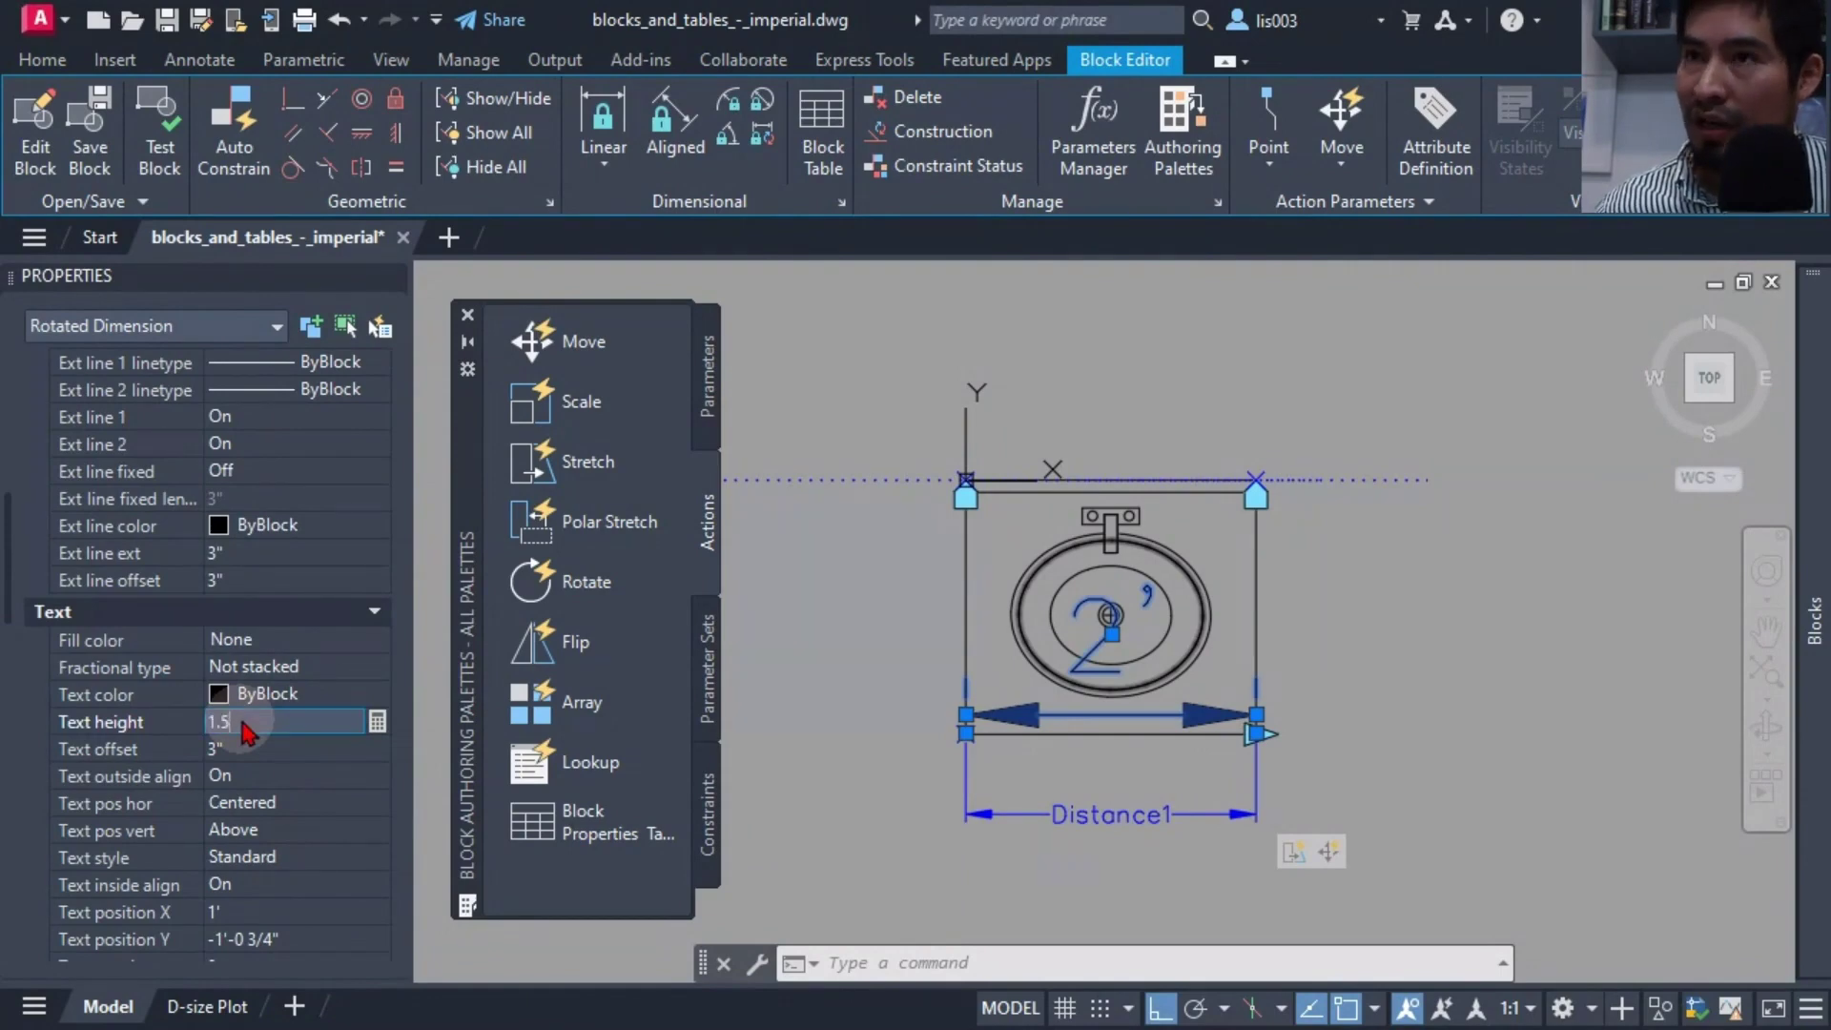
left_click(243, 748)
scroll(1089, 734, "up", 3)
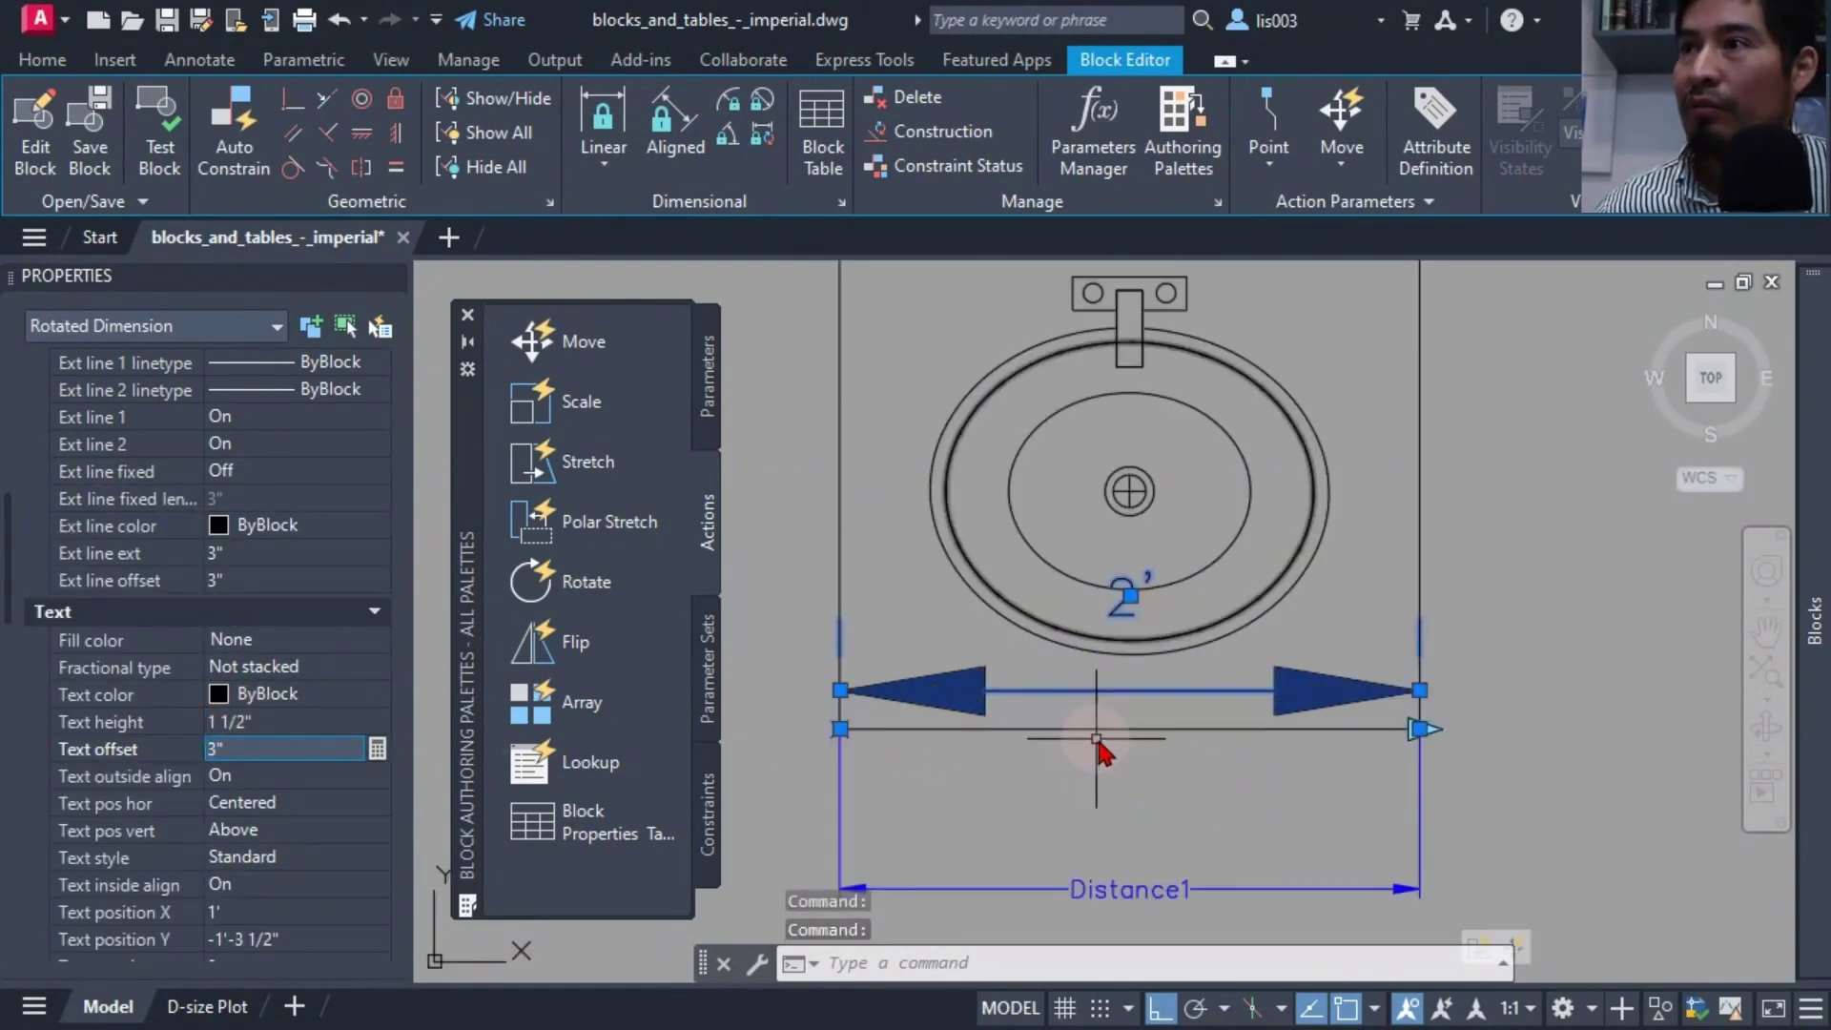
middle_click_drag(1093, 739, 1150, 724)
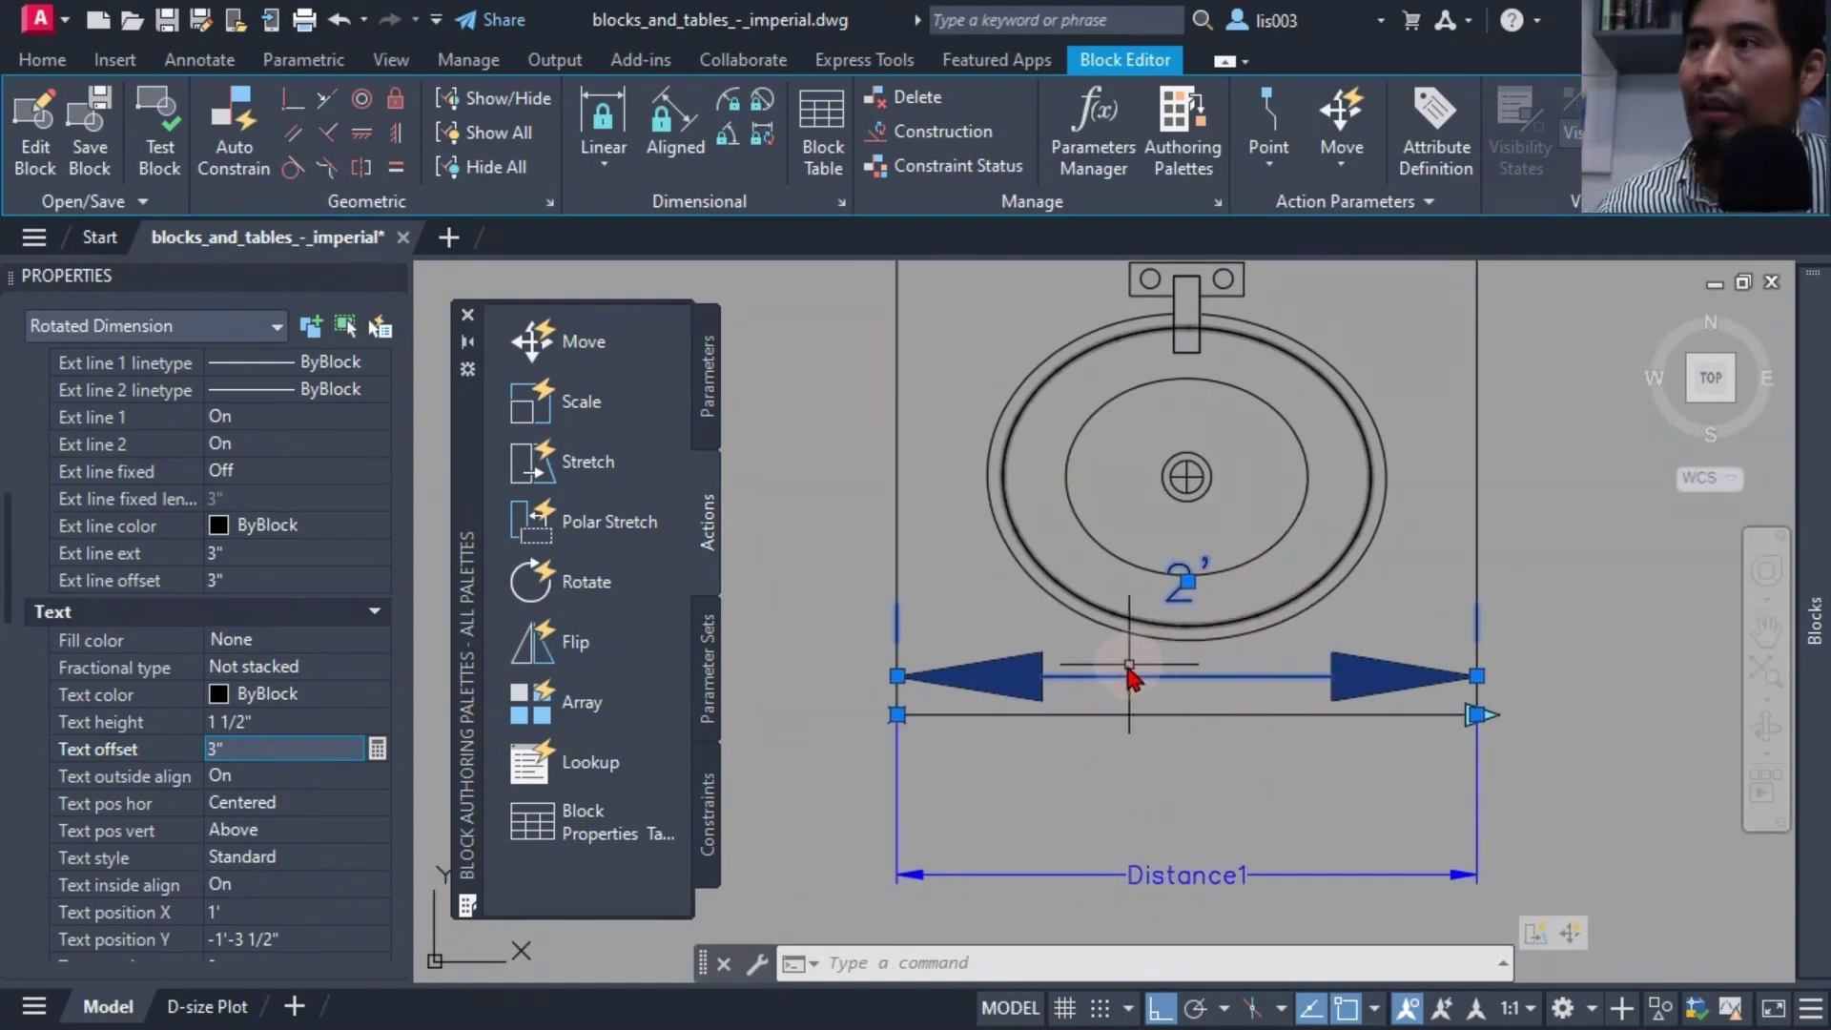
Set both arrowheads of the counter width dimension to None
scroll(259, 534, "up", 6)
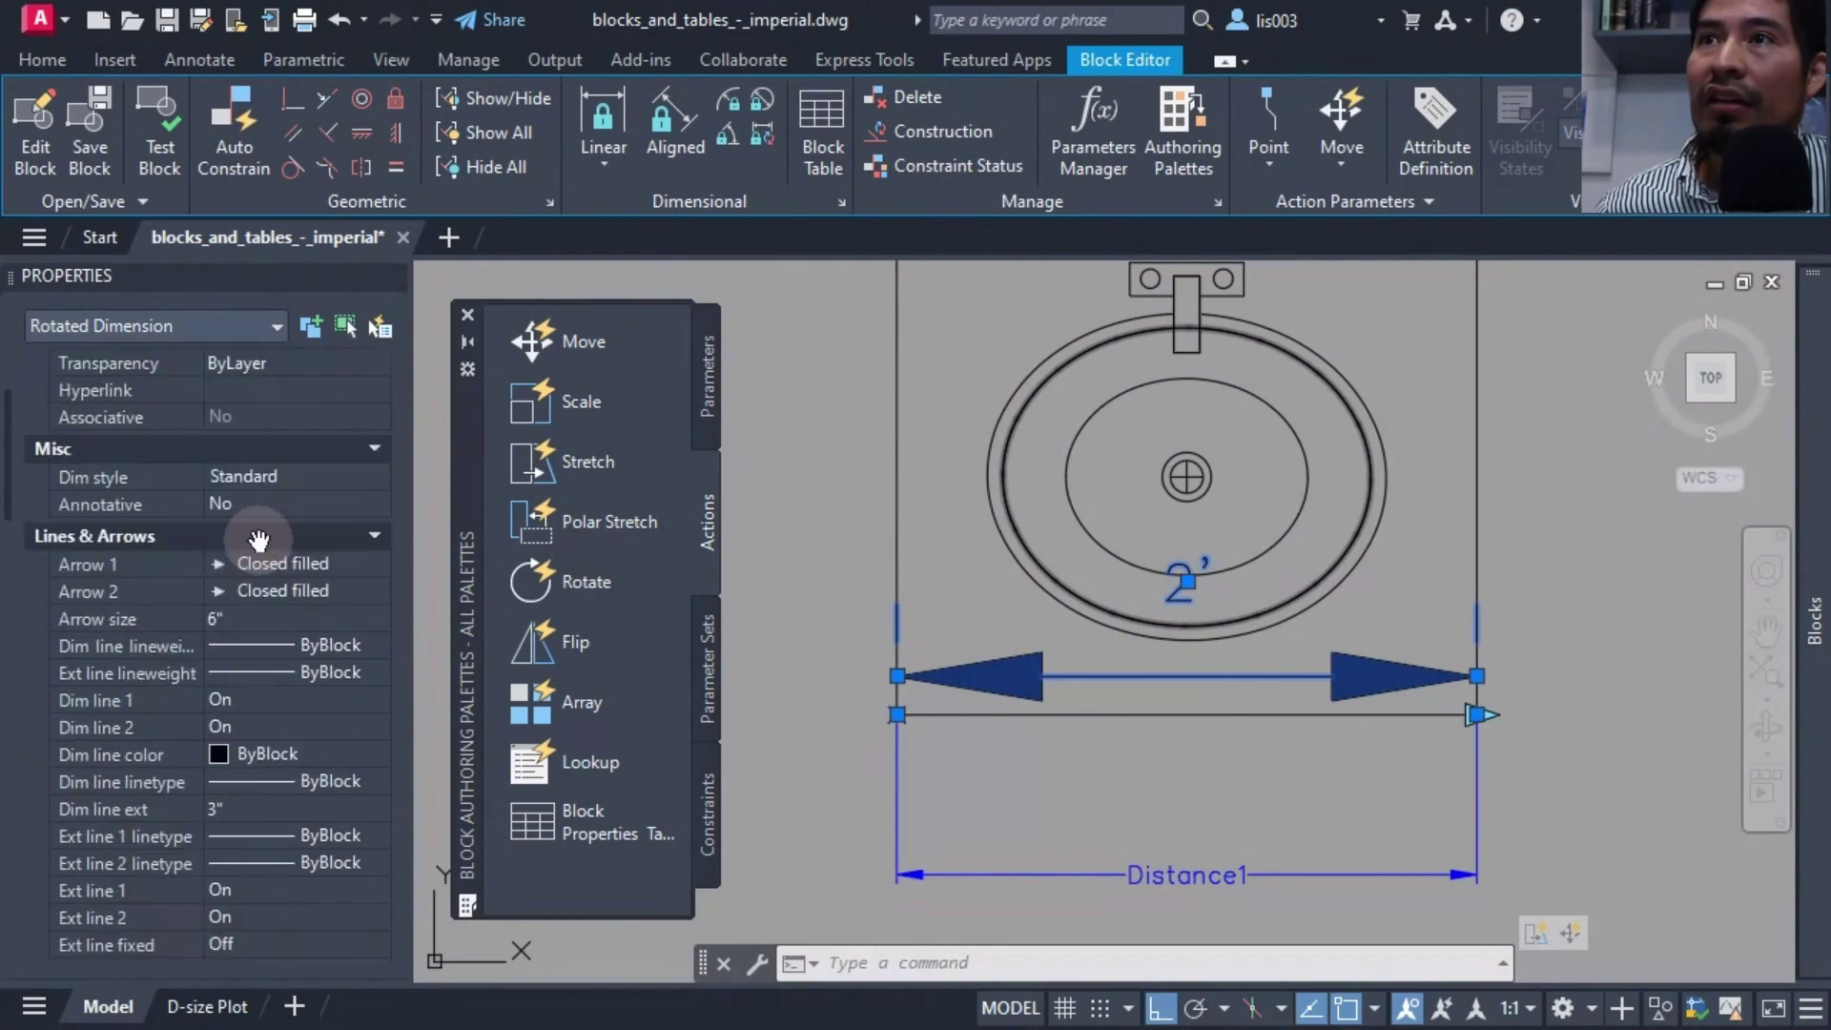
scroll(260, 539, "down", 3)
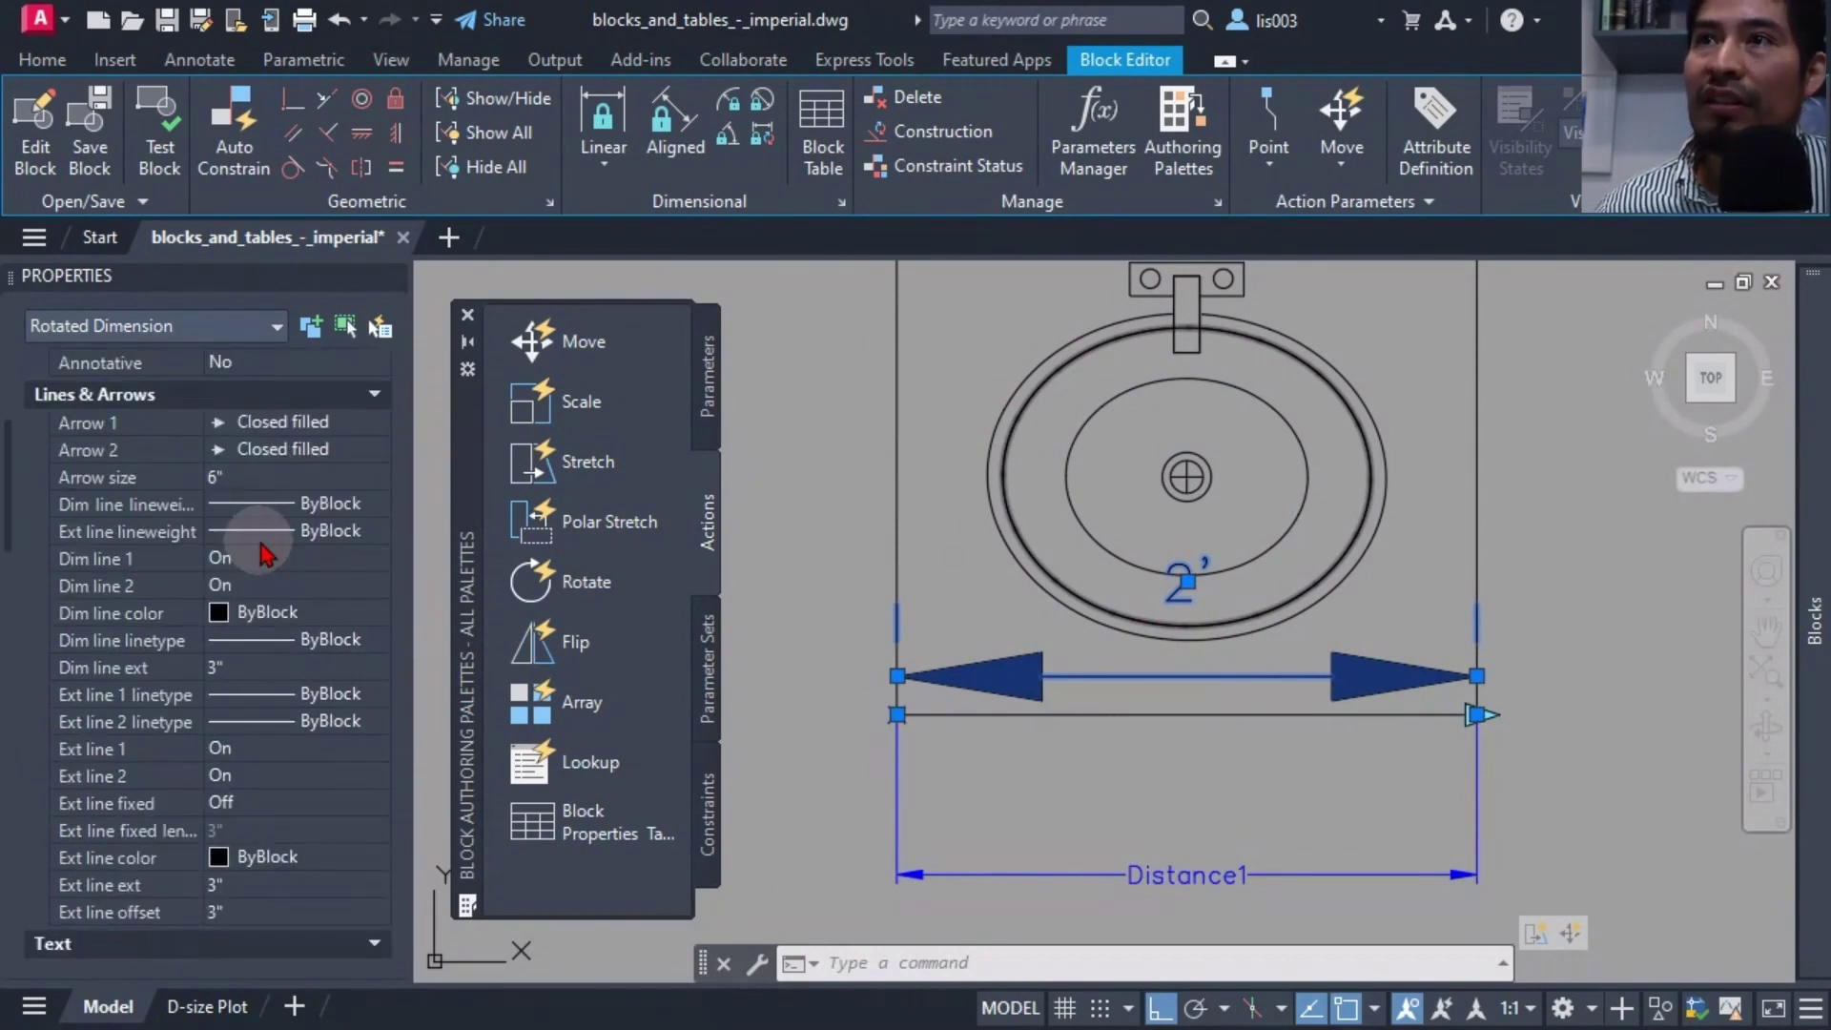
left_click(247, 427)
left_click(247, 423)
scroll(286, 572, "down", 5)
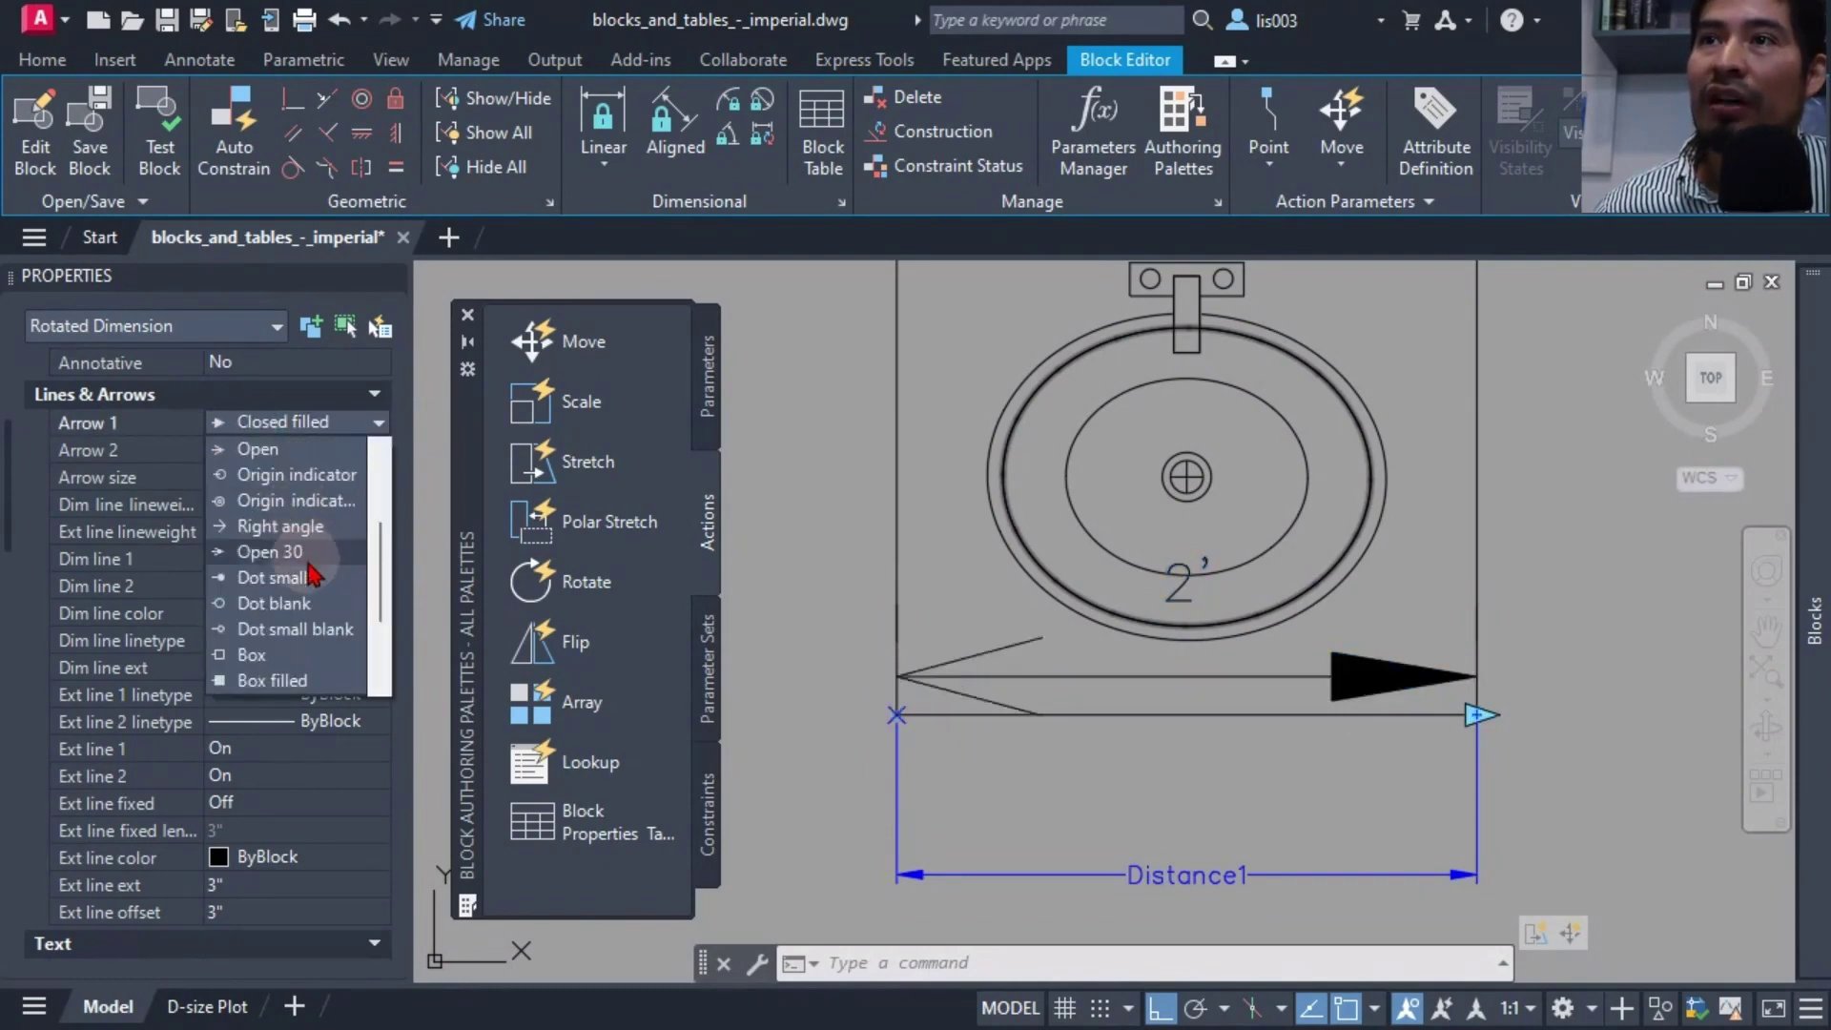
scroll(305, 625, "down", 2)
left_click(286, 649)
left_click(317, 452)
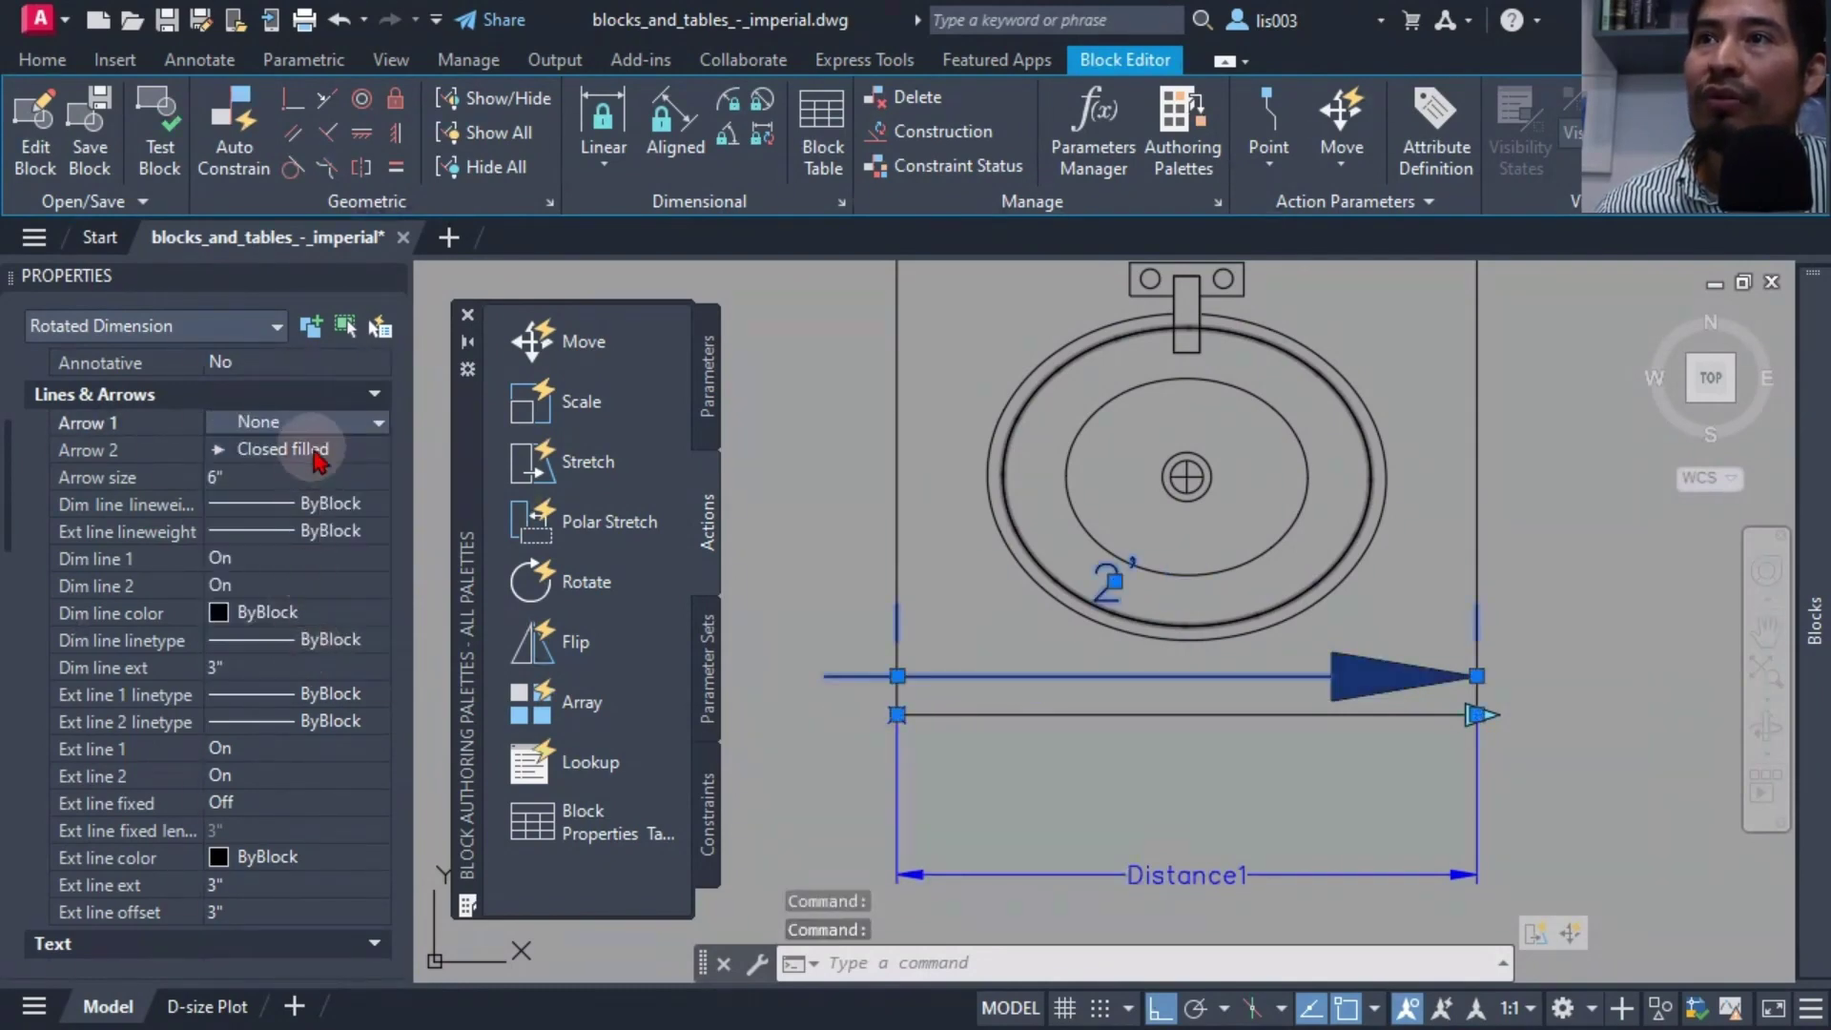
left_click(316, 450)
scroll(311, 610, "down", 4)
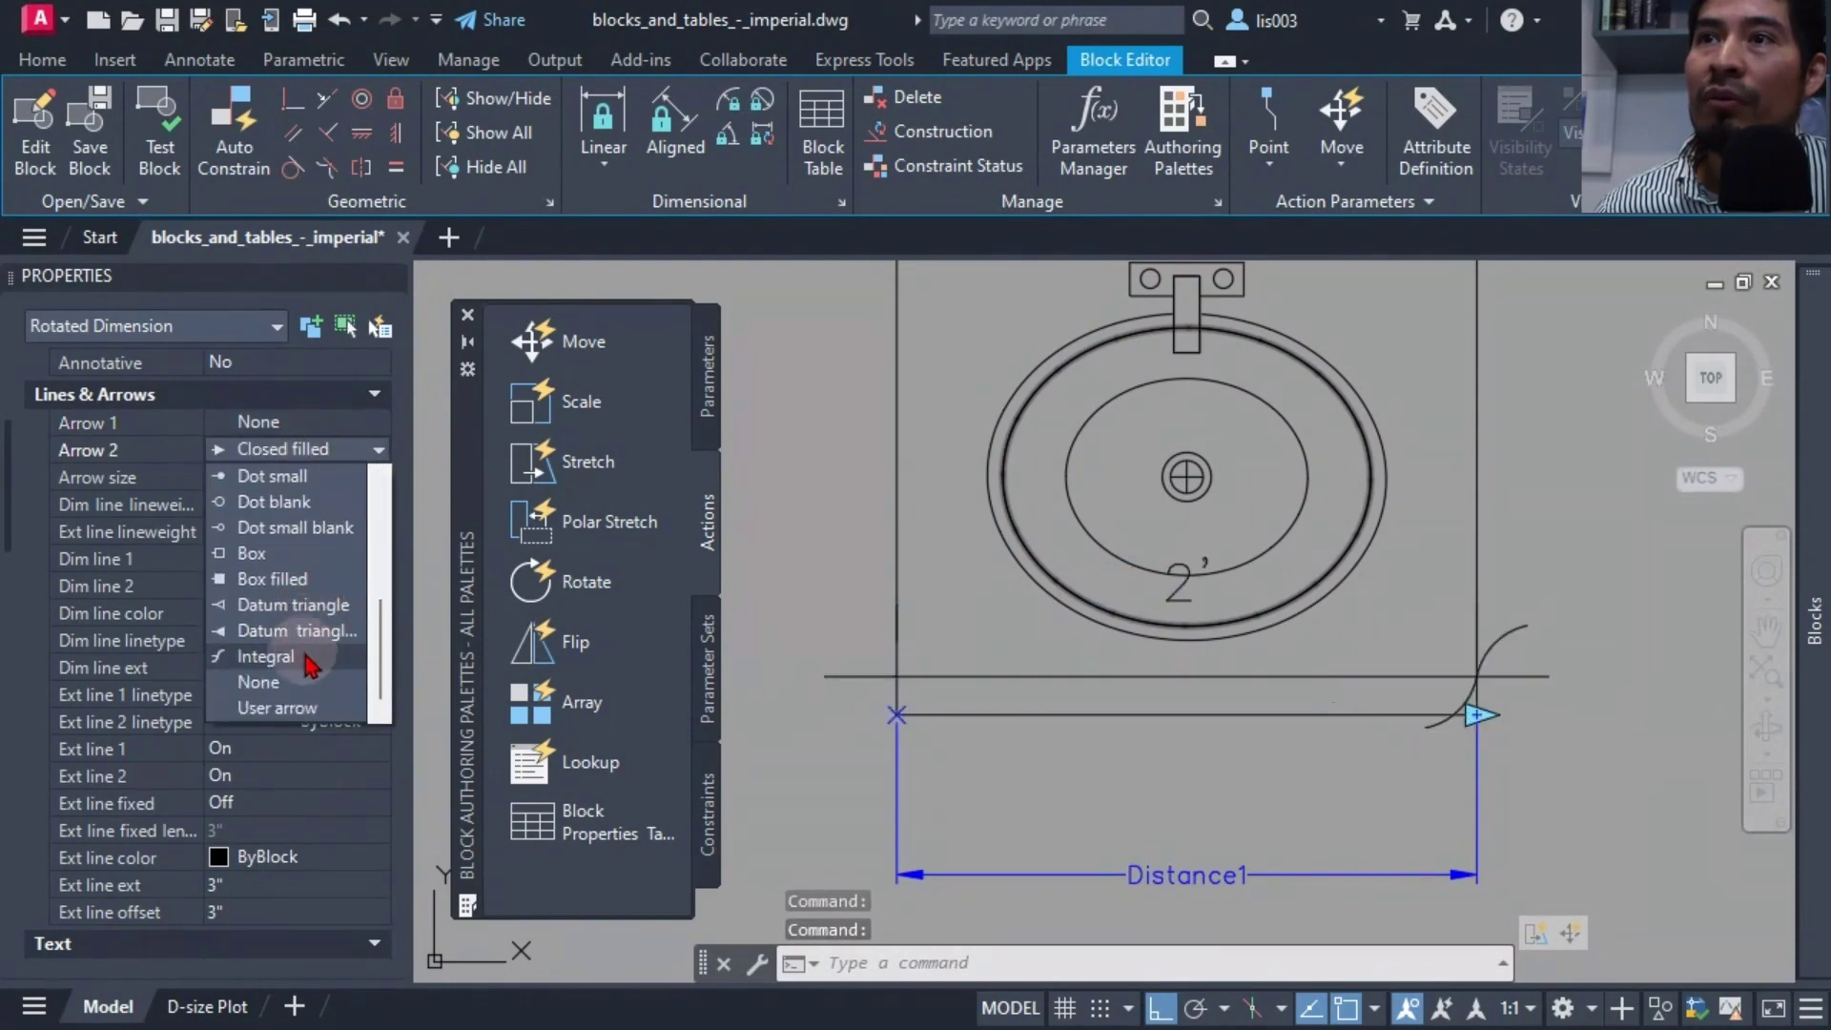
left_click(309, 682)
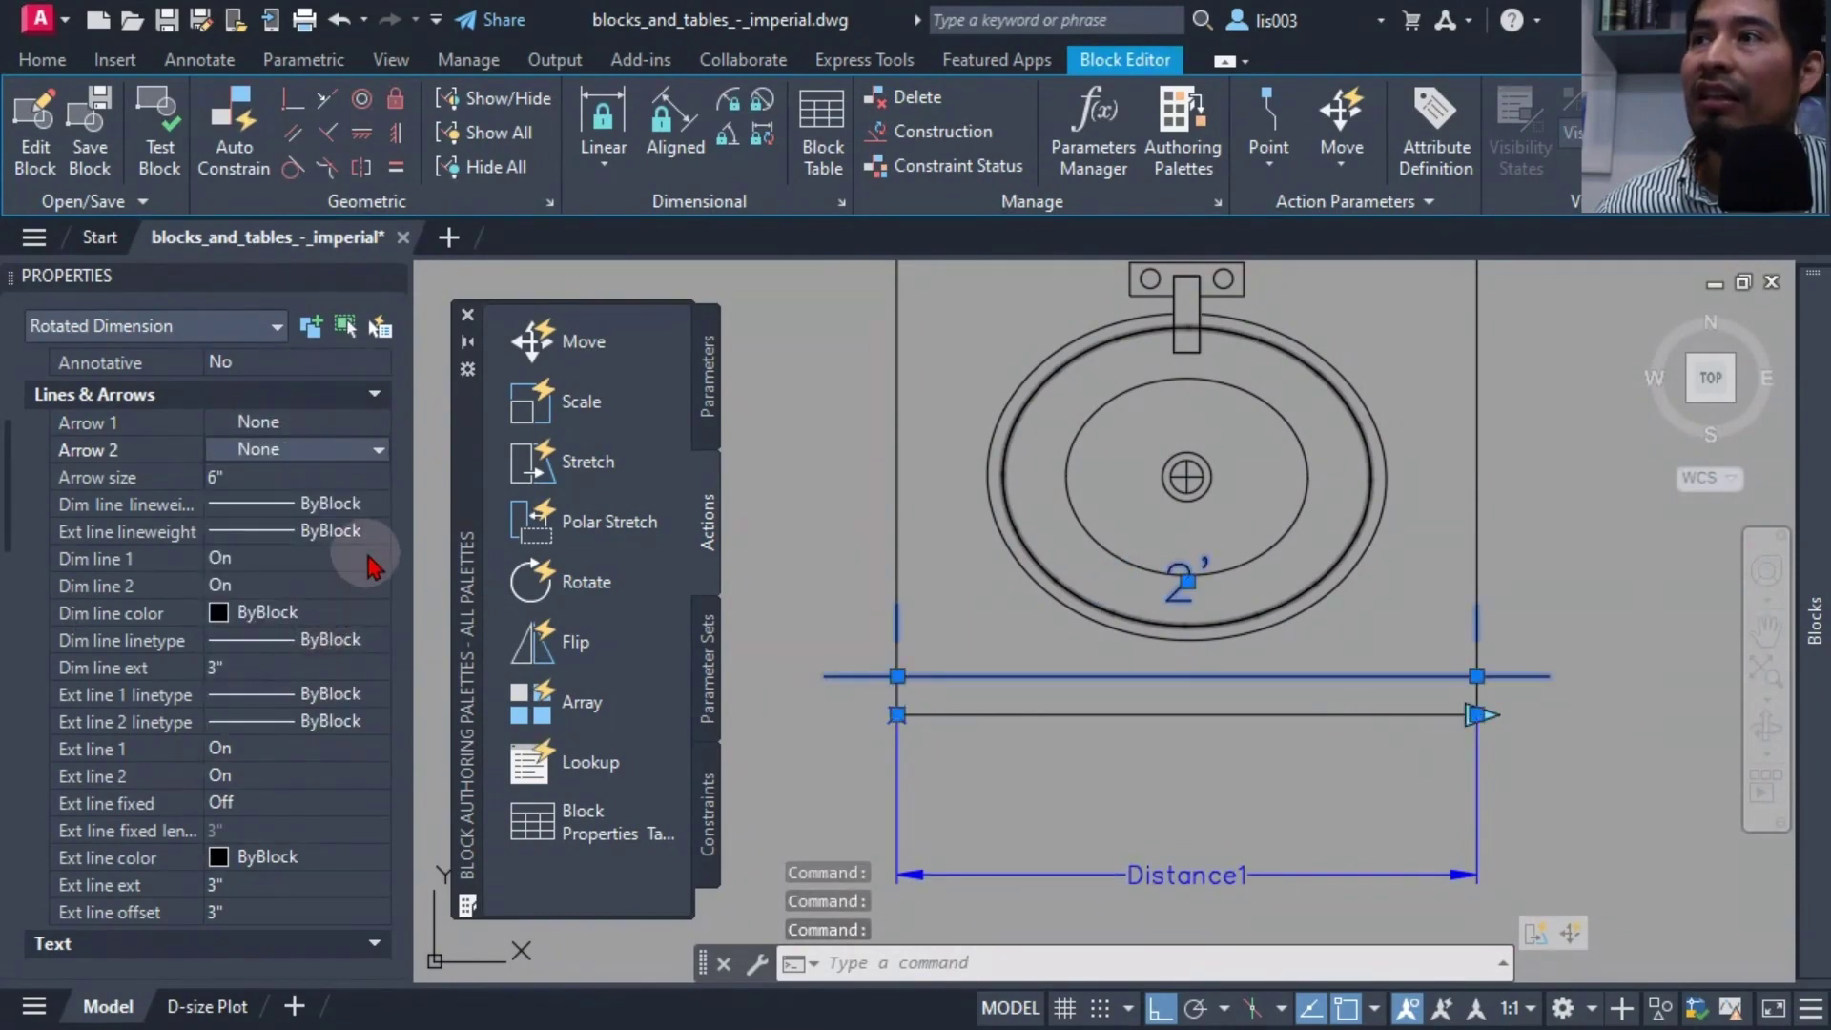
Turn off dimension lines 1 and 2 of the counter width dimension
left_click(307, 561)
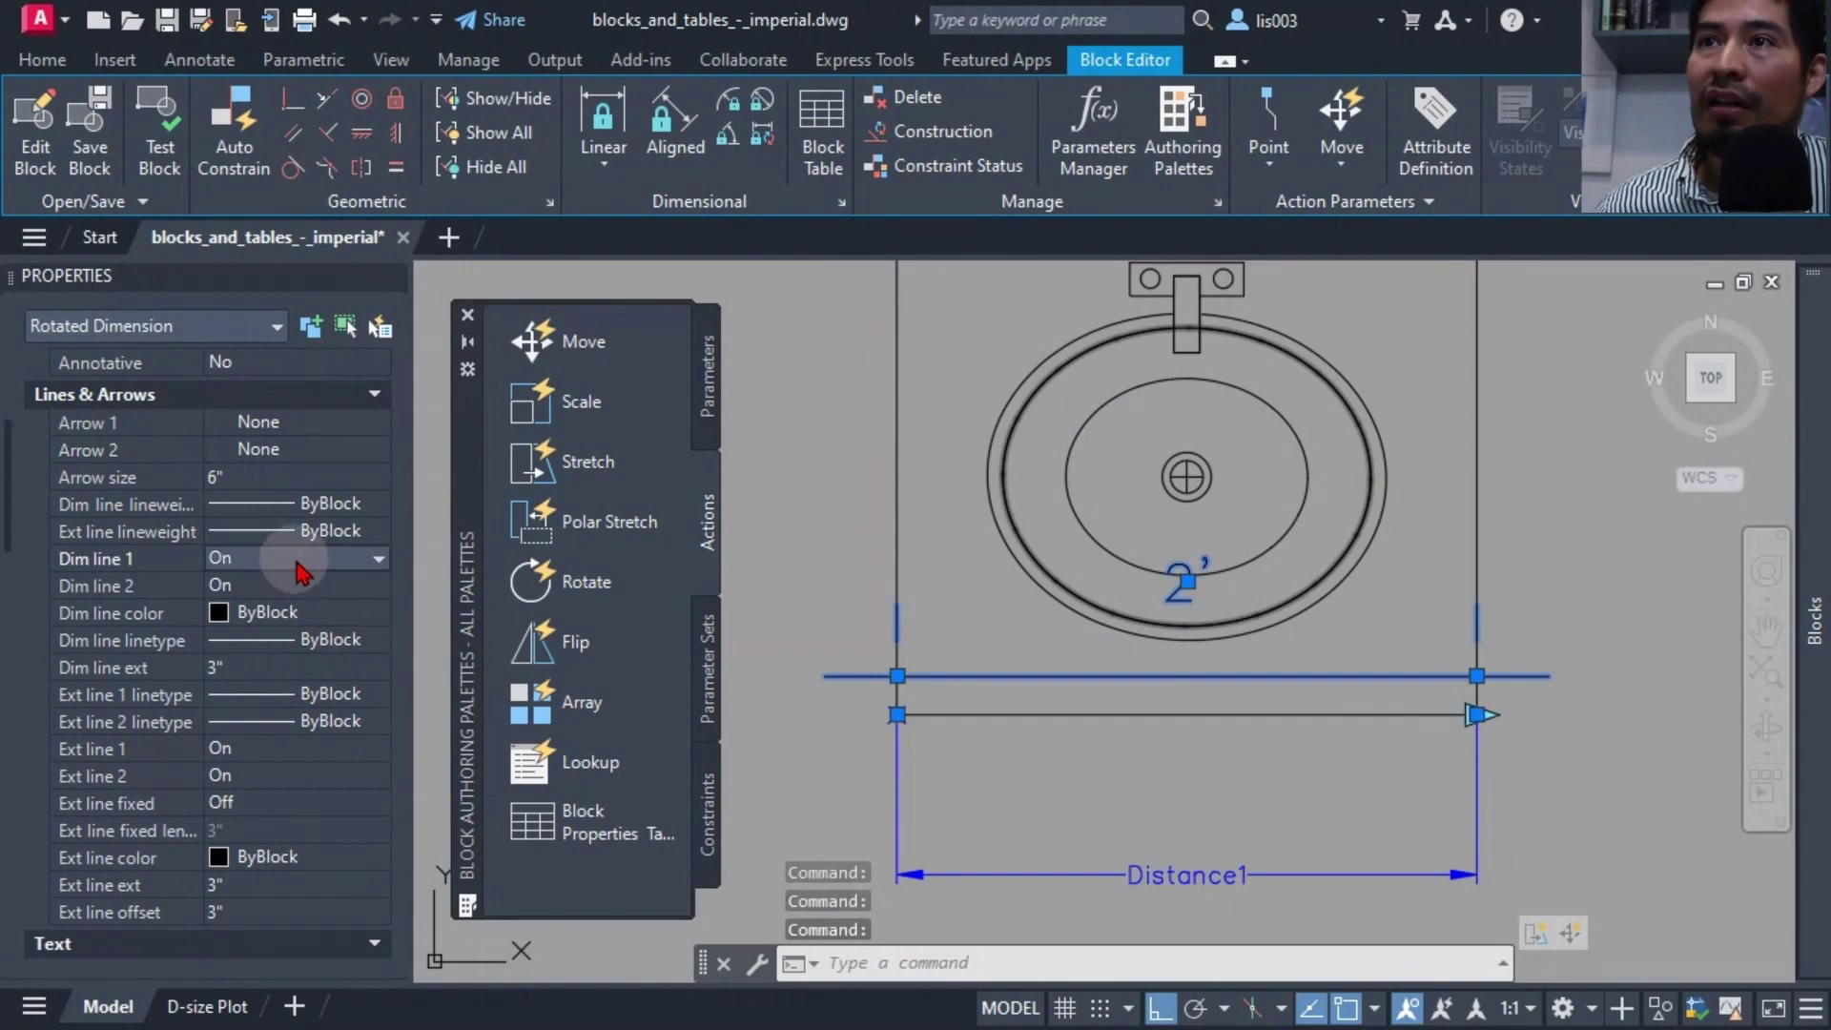
left_click(298, 560)
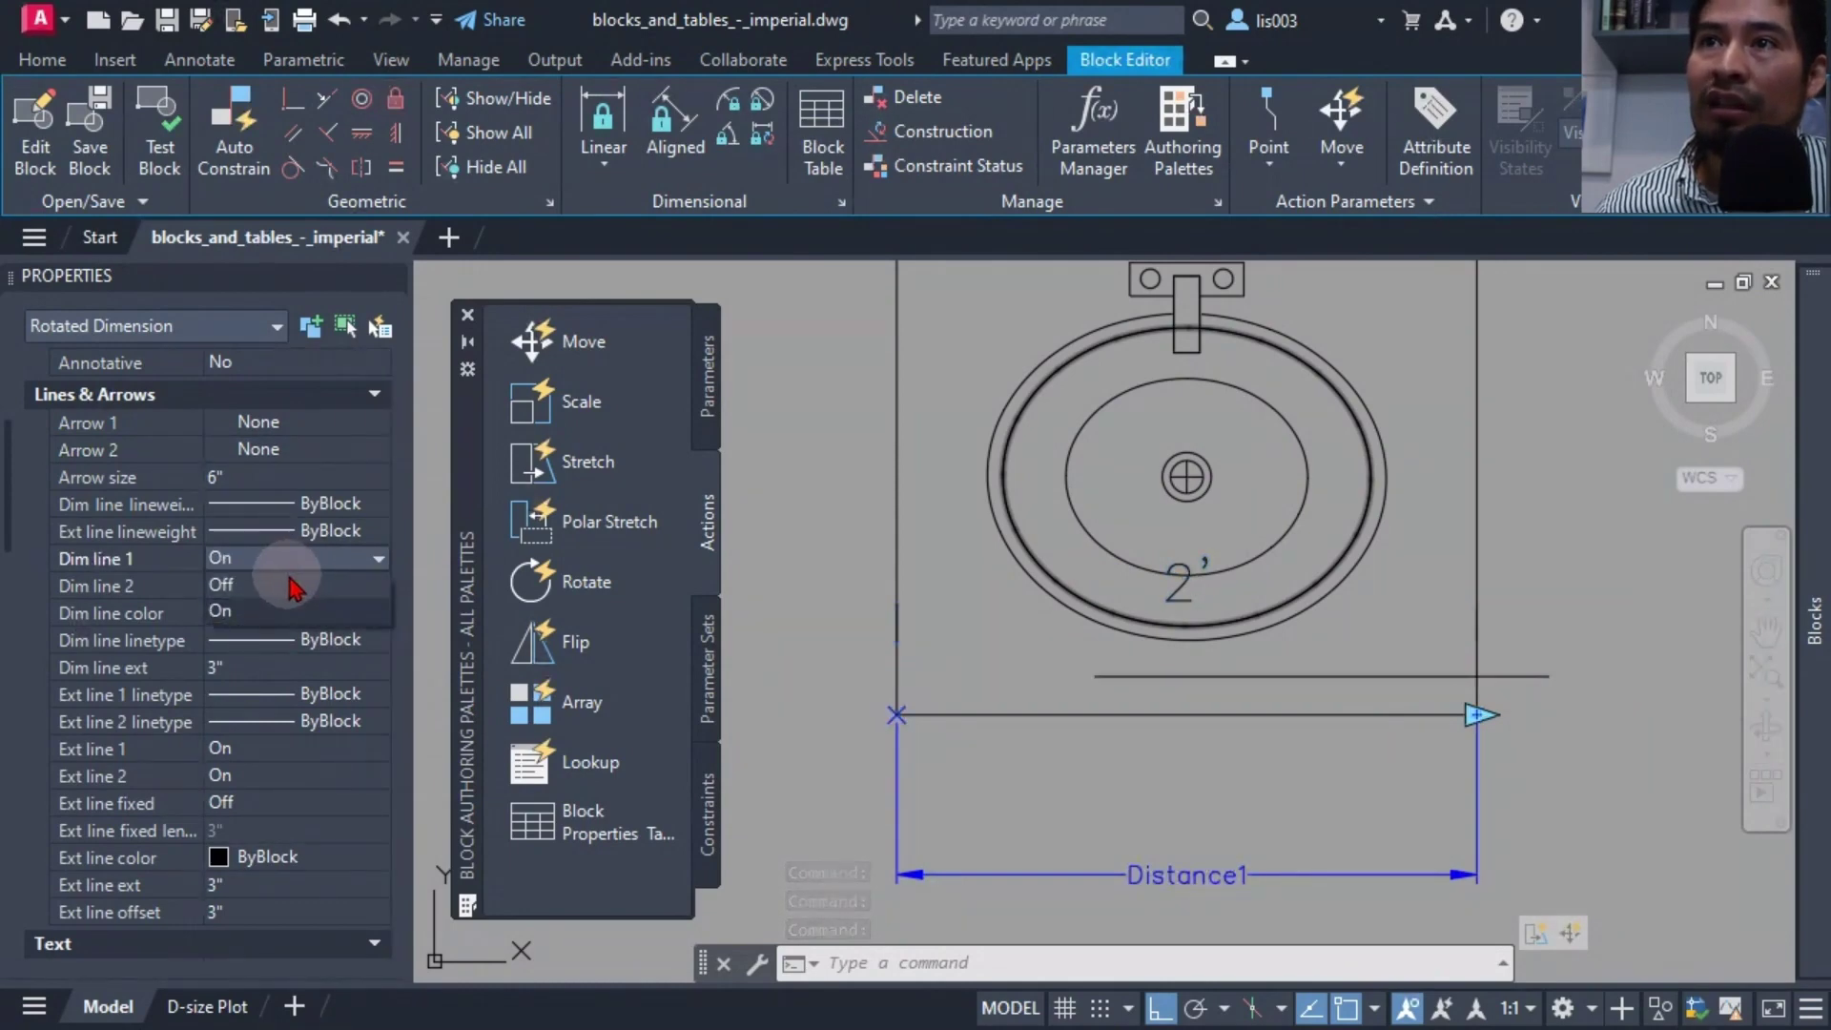
left_click(293, 586)
left_click(291, 587)
left_click(291, 588)
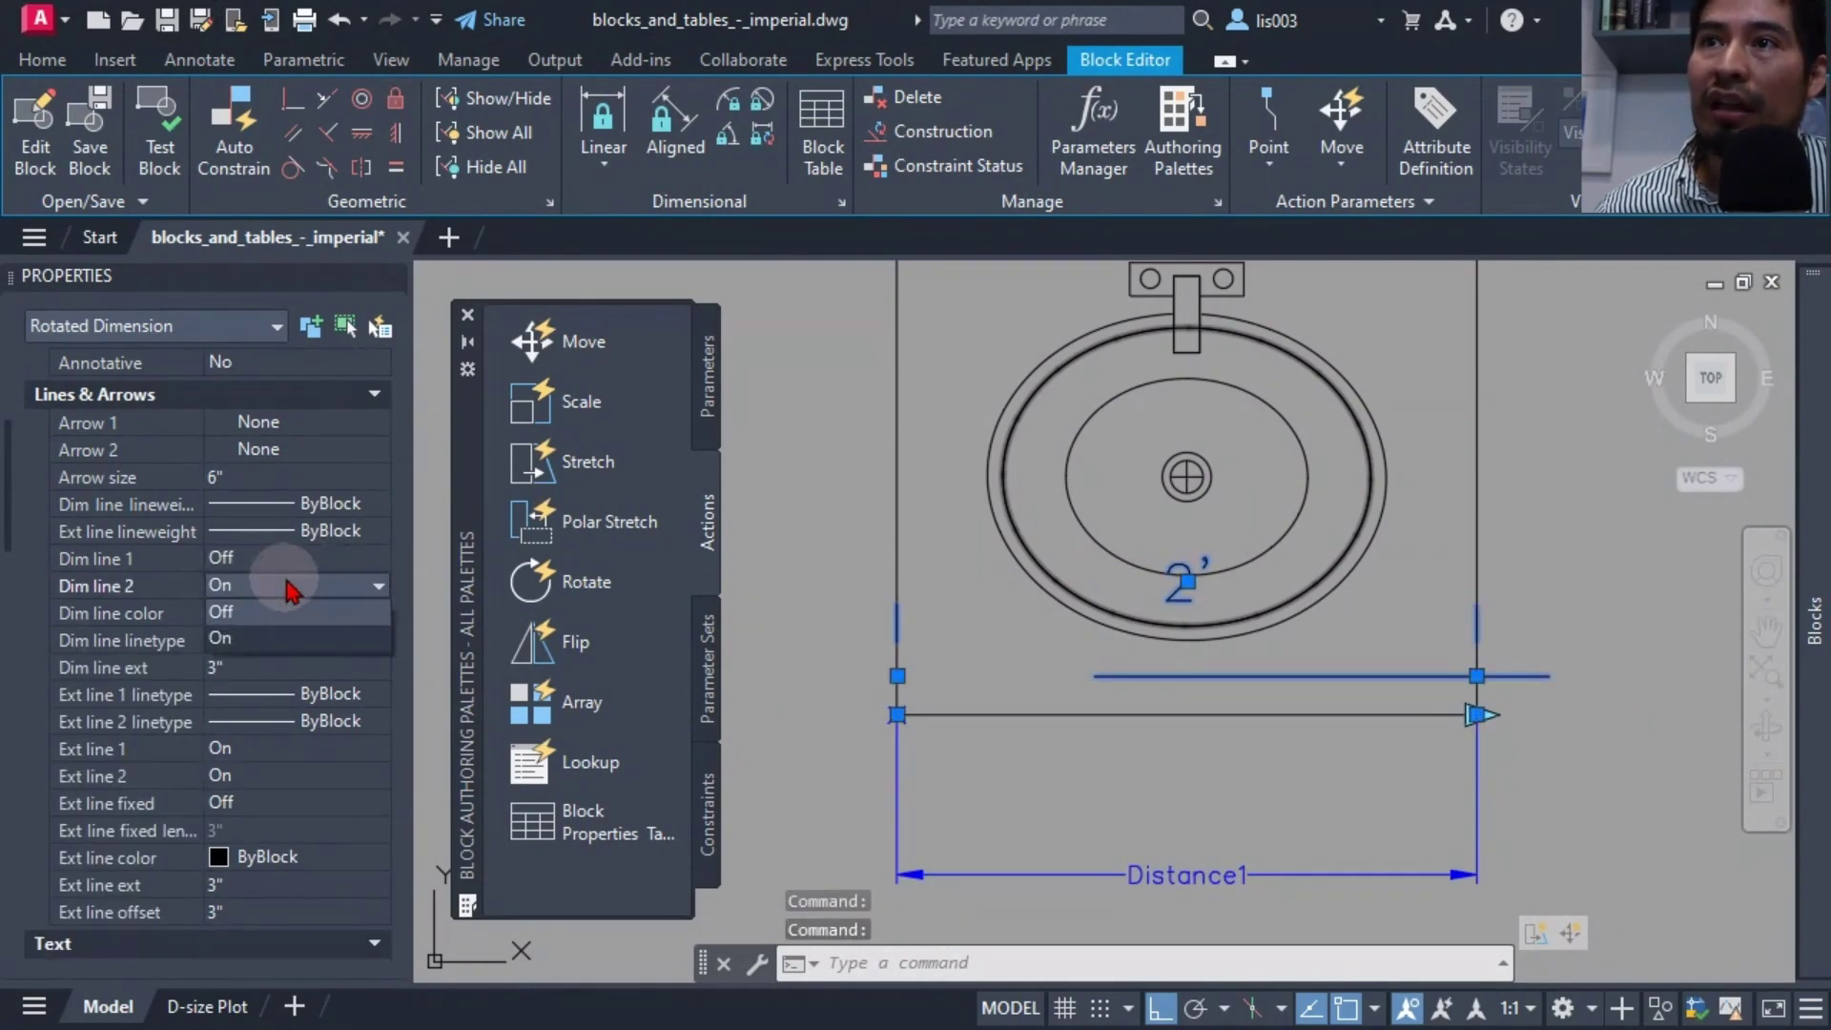
left_click(287, 613)
Turn off extension lines 1 and 2 so that only the width dimension's text is drawn
left_click(283, 747)
left_click(291, 750)
left_click(299, 794)
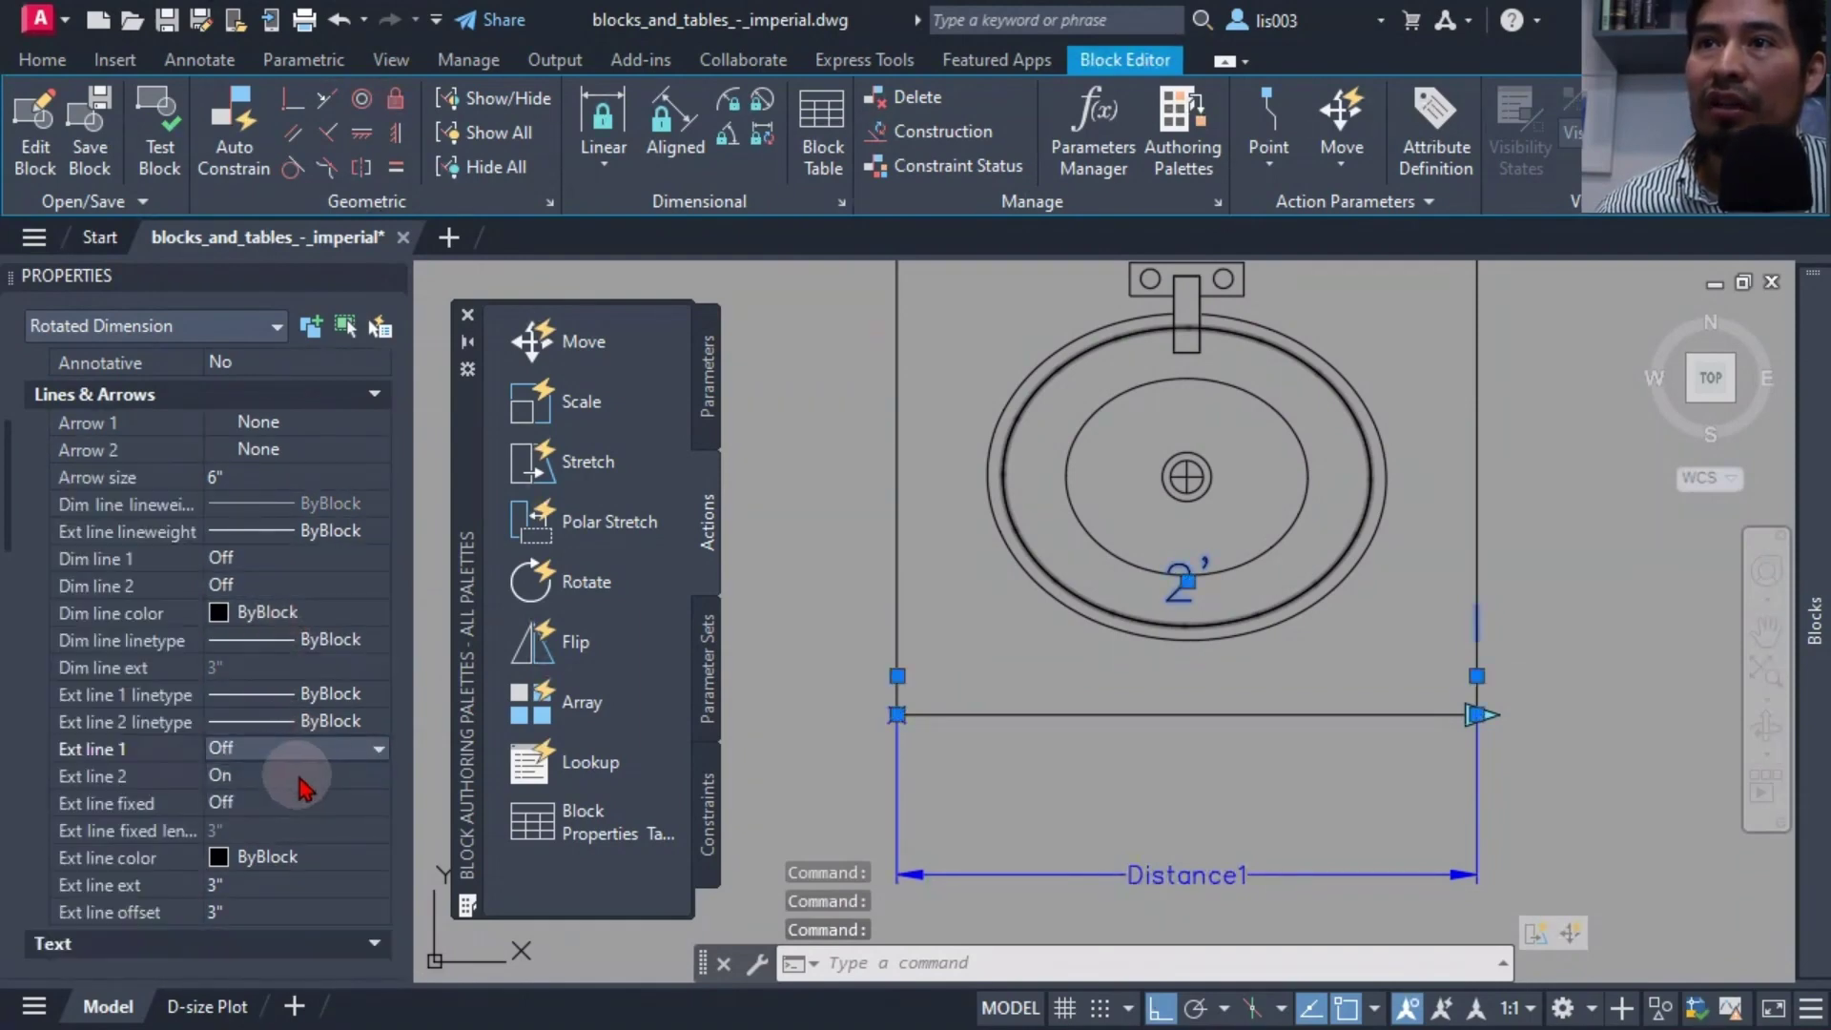
left_click(301, 776)
left_click(302, 775)
left_click(305, 803)
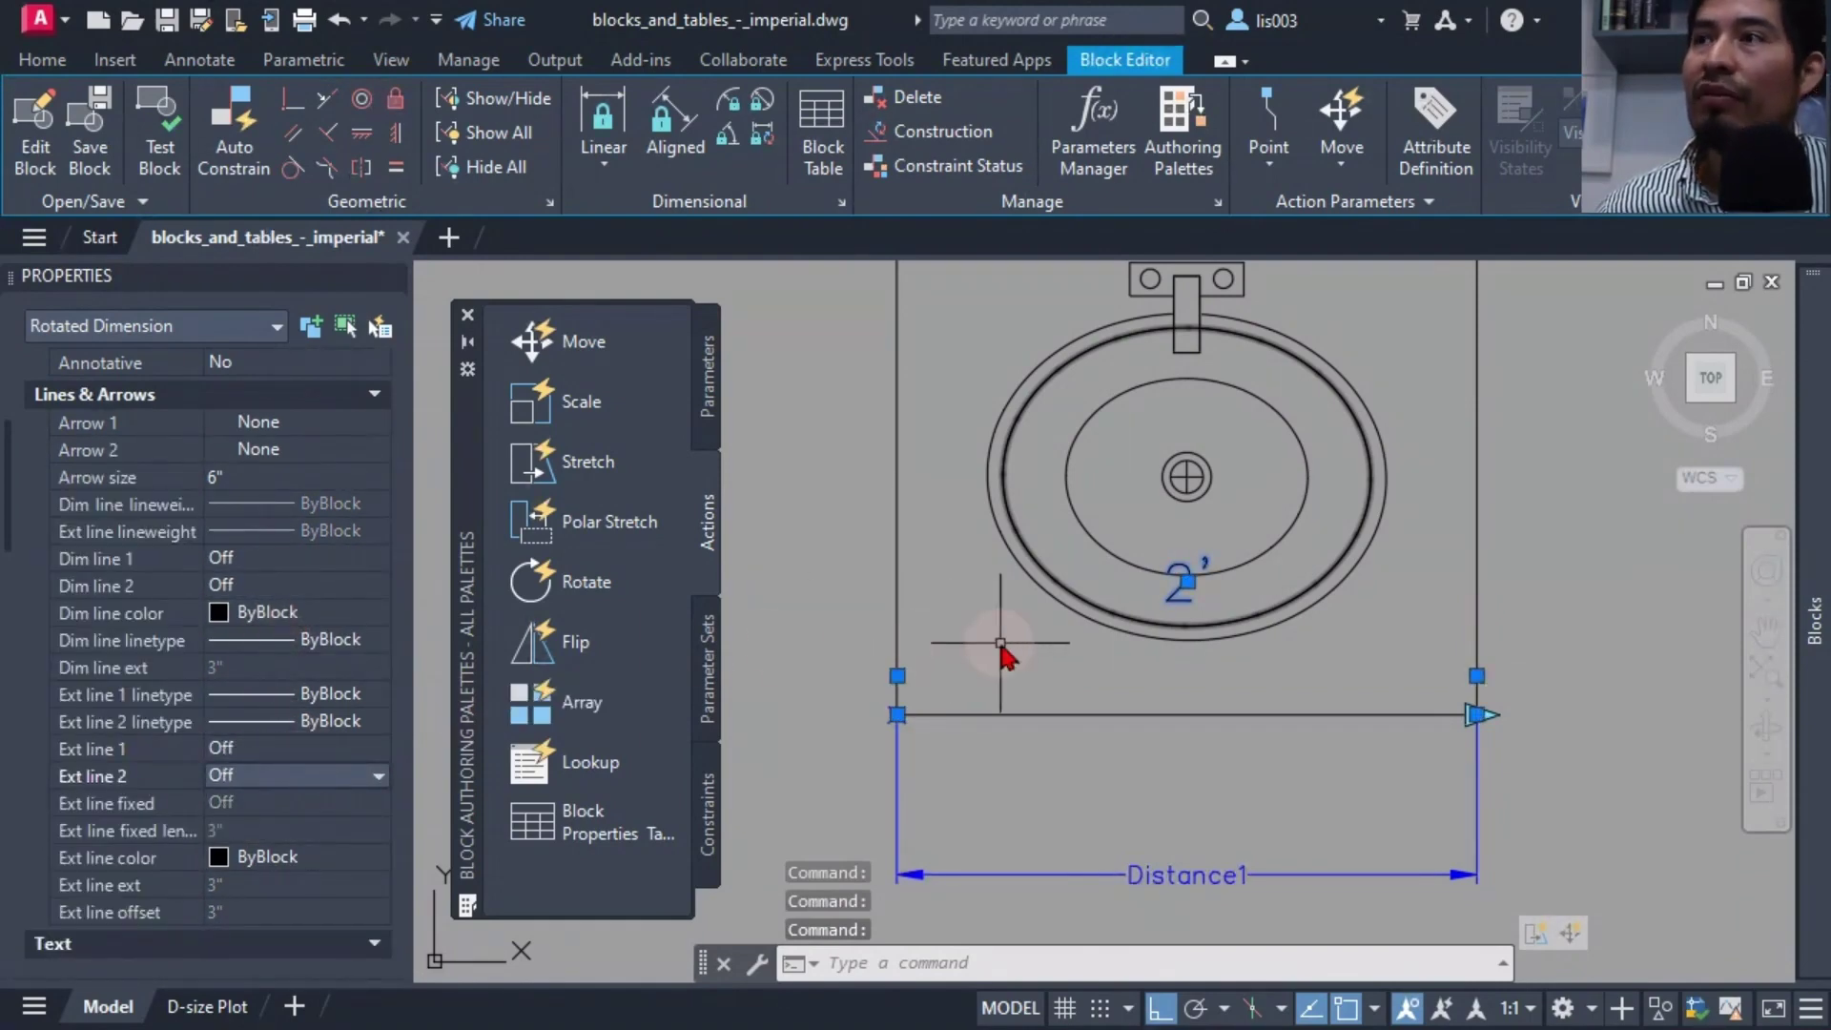
mouse_move(982, 669)
middle_mouse_down()
mouse_move(896, 643)
mouse_move(965, 636)
middle_mouse_up()
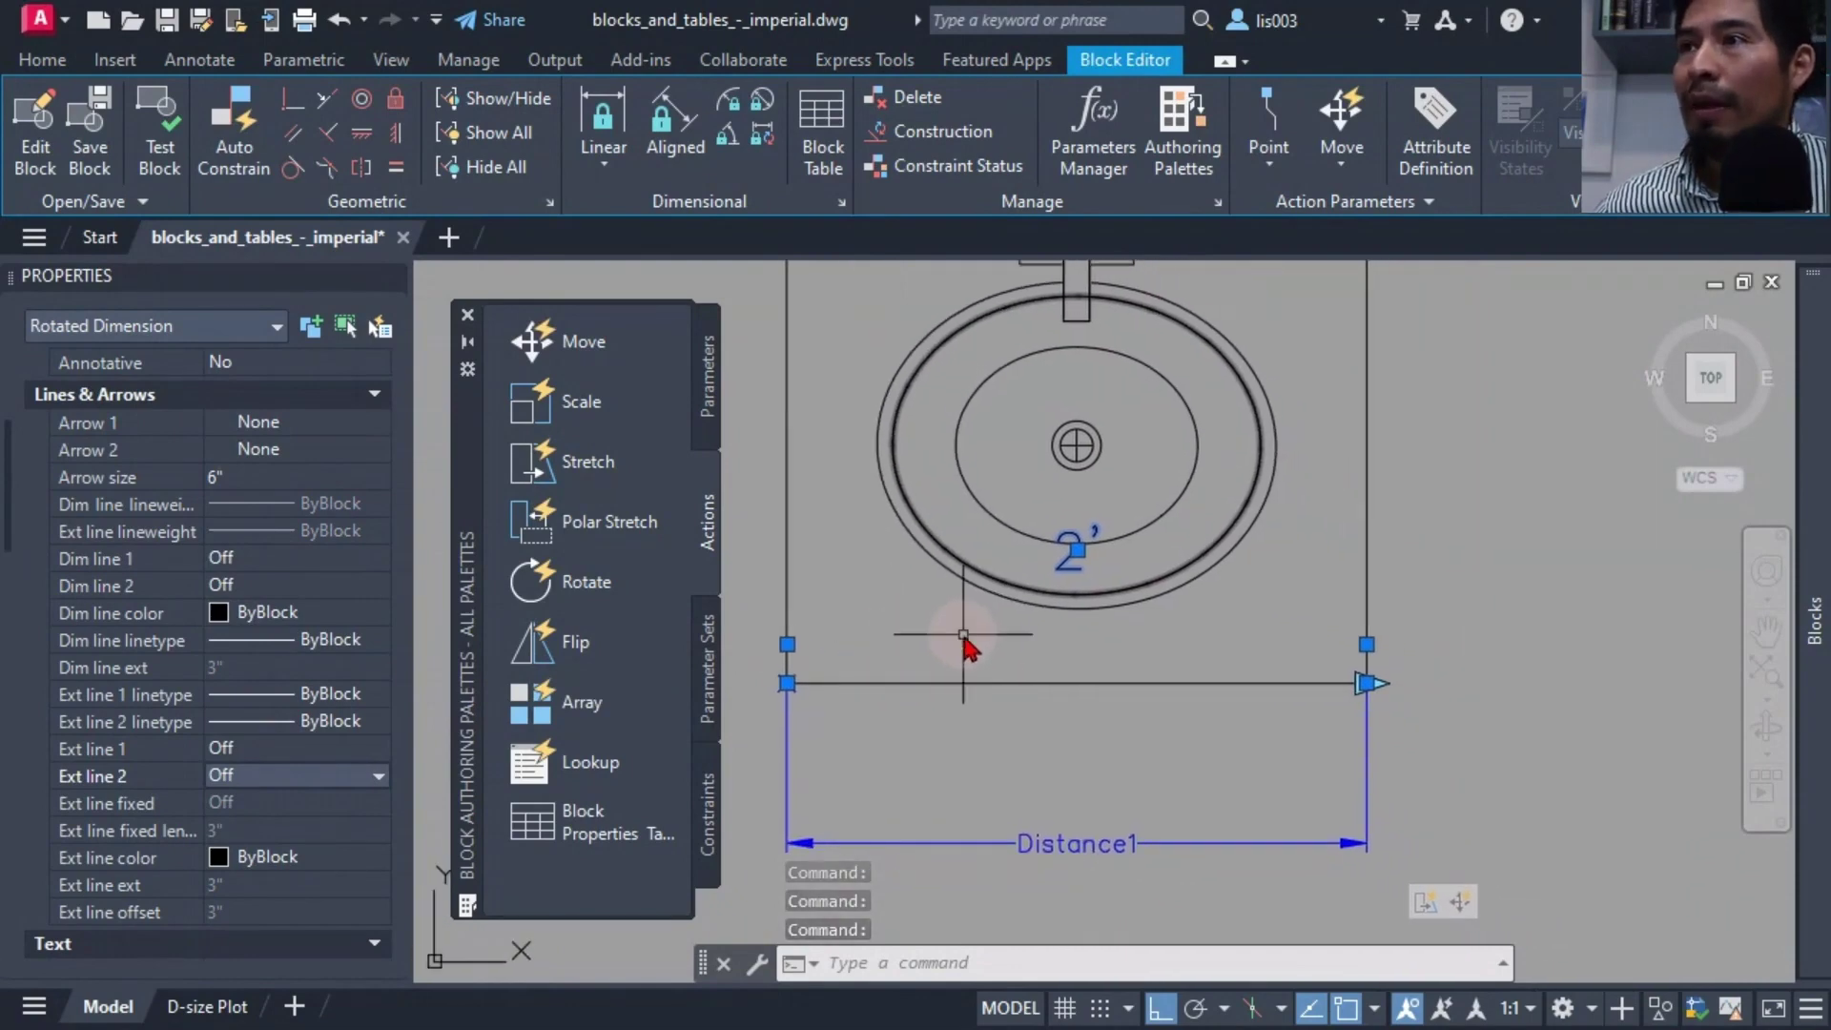
Center the width dimension's text vertically on its dimension line, between the sink and the counter's front edge
left_click(1078, 552)
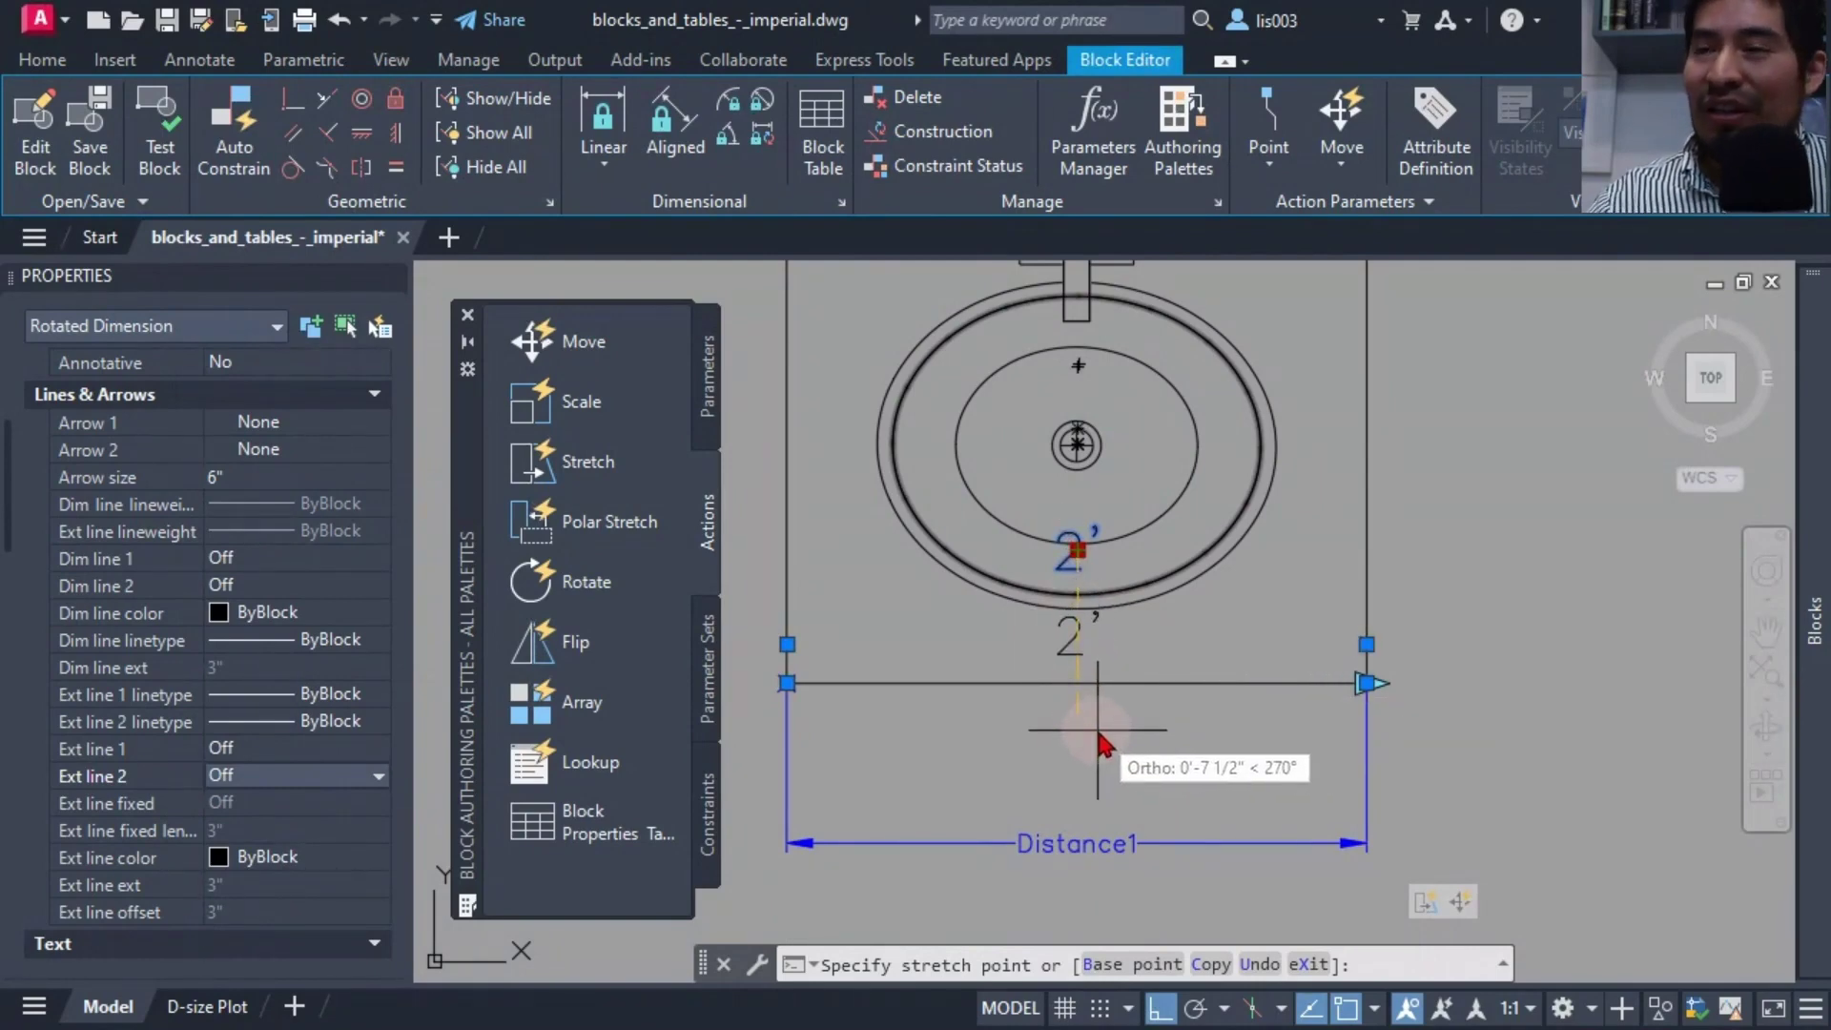
key("Escape")
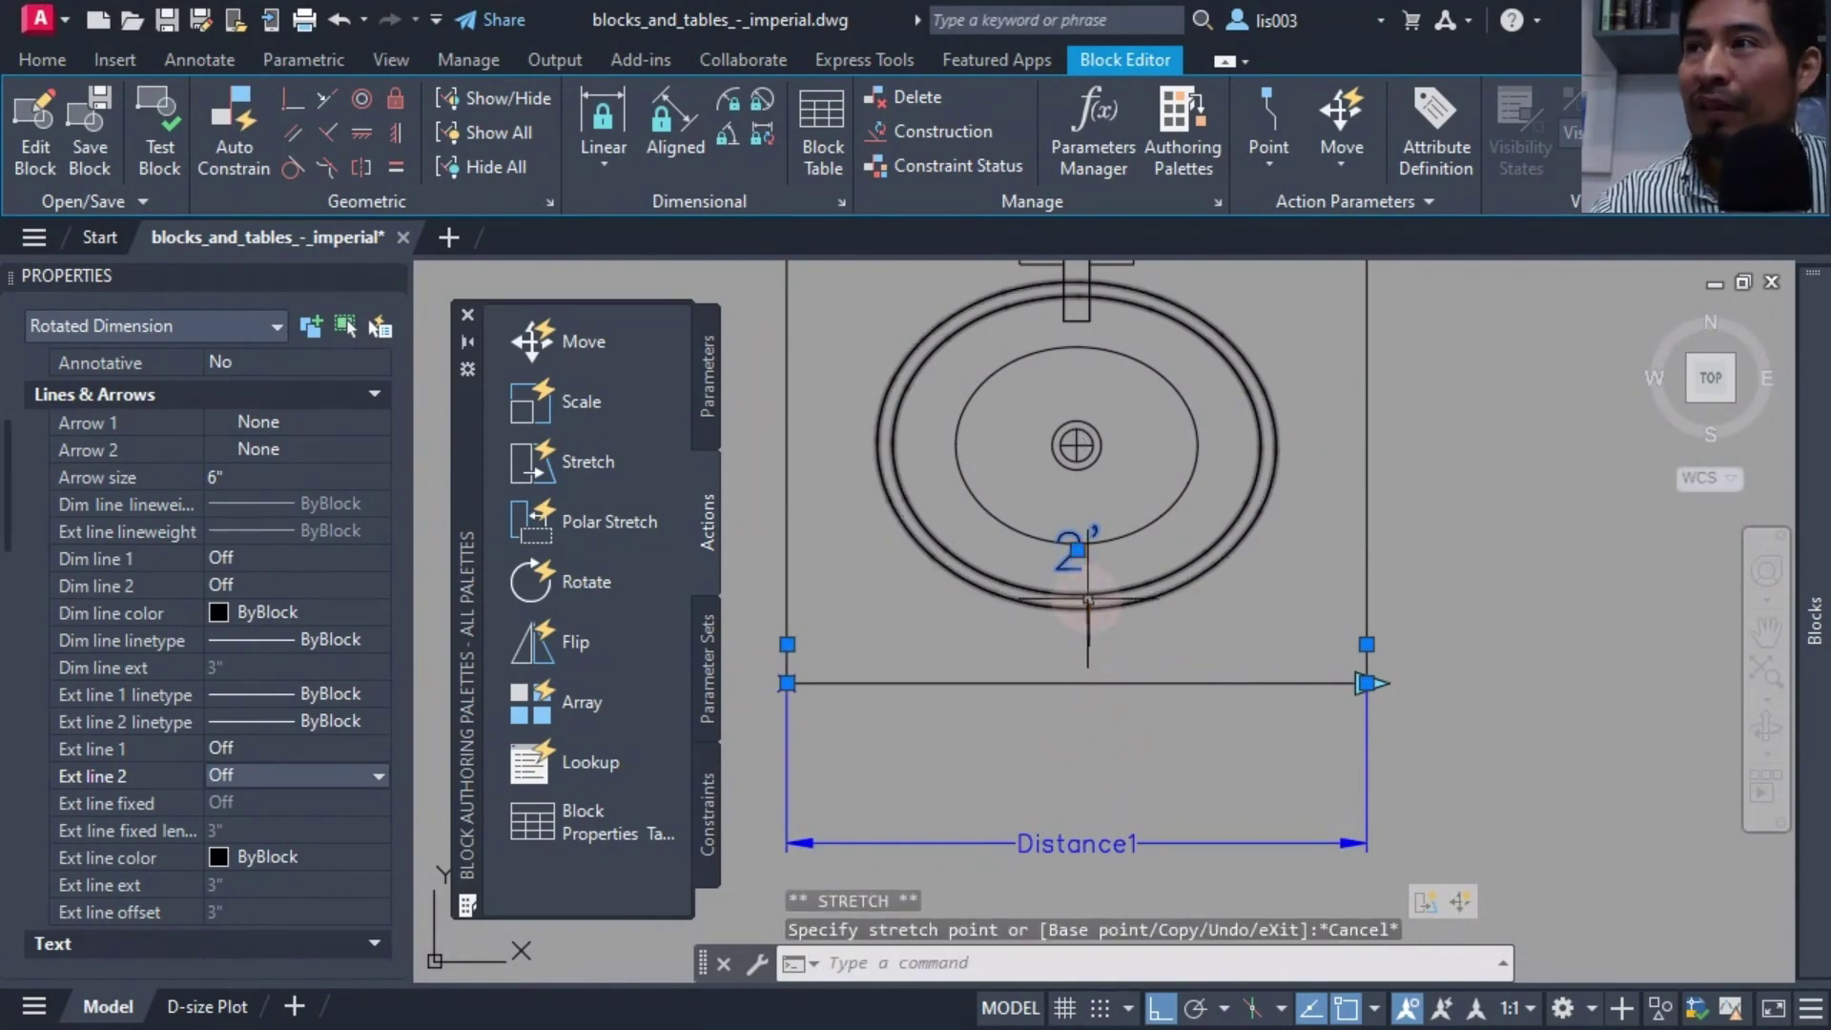
mouse_move(1077, 550)
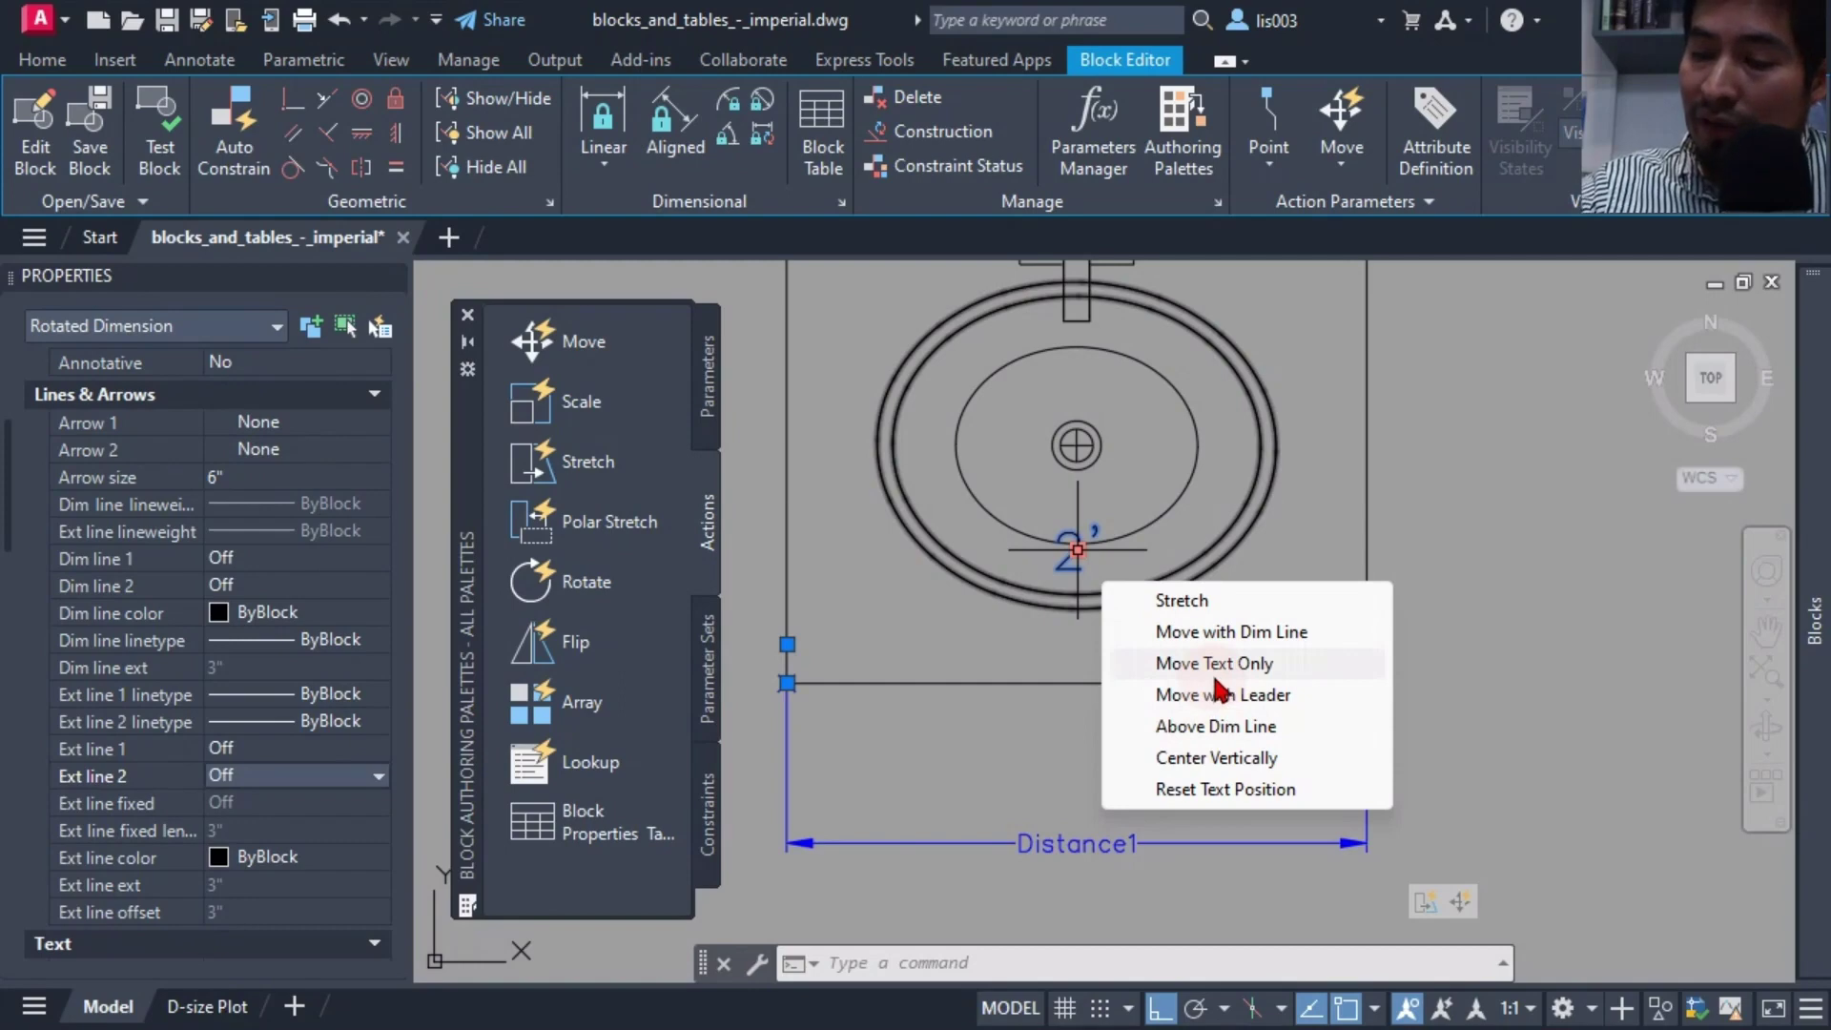
left_click(1236, 758)
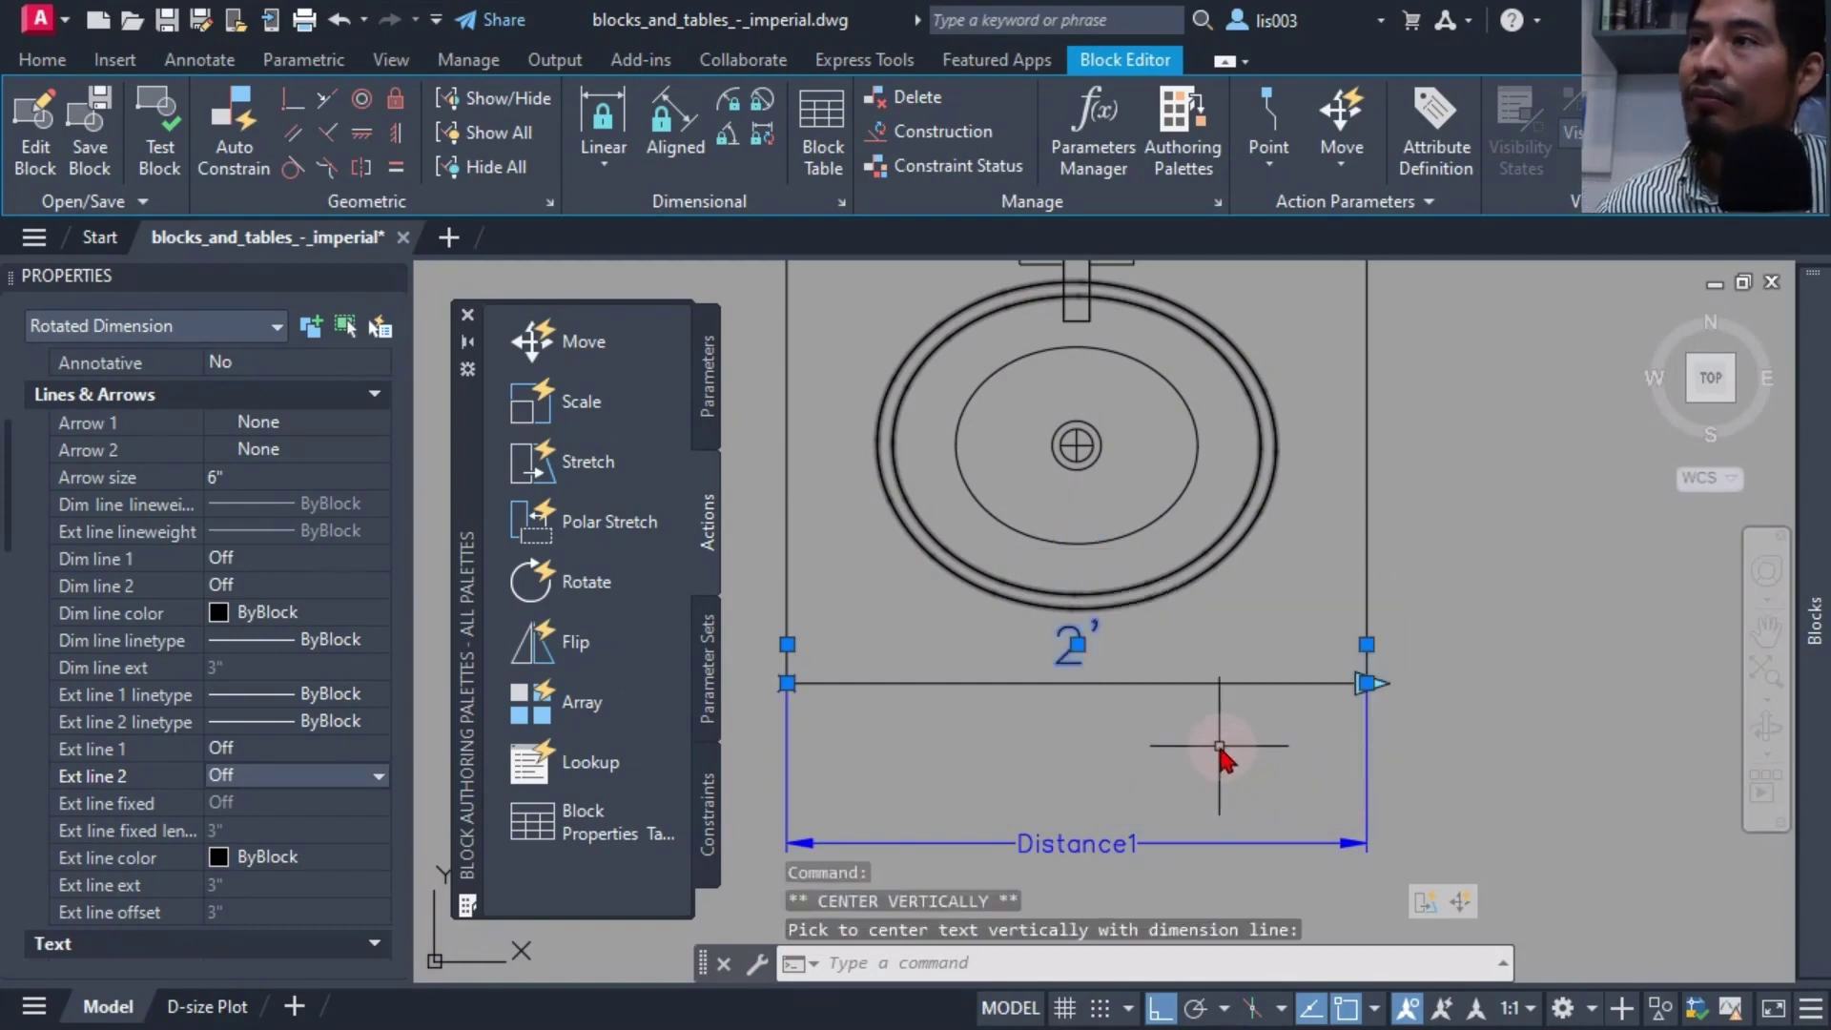
Add the dimension suffix "SINK" to the counter width dimension and deselect it
middle_click_drag(1030, 748, 1051, 687)
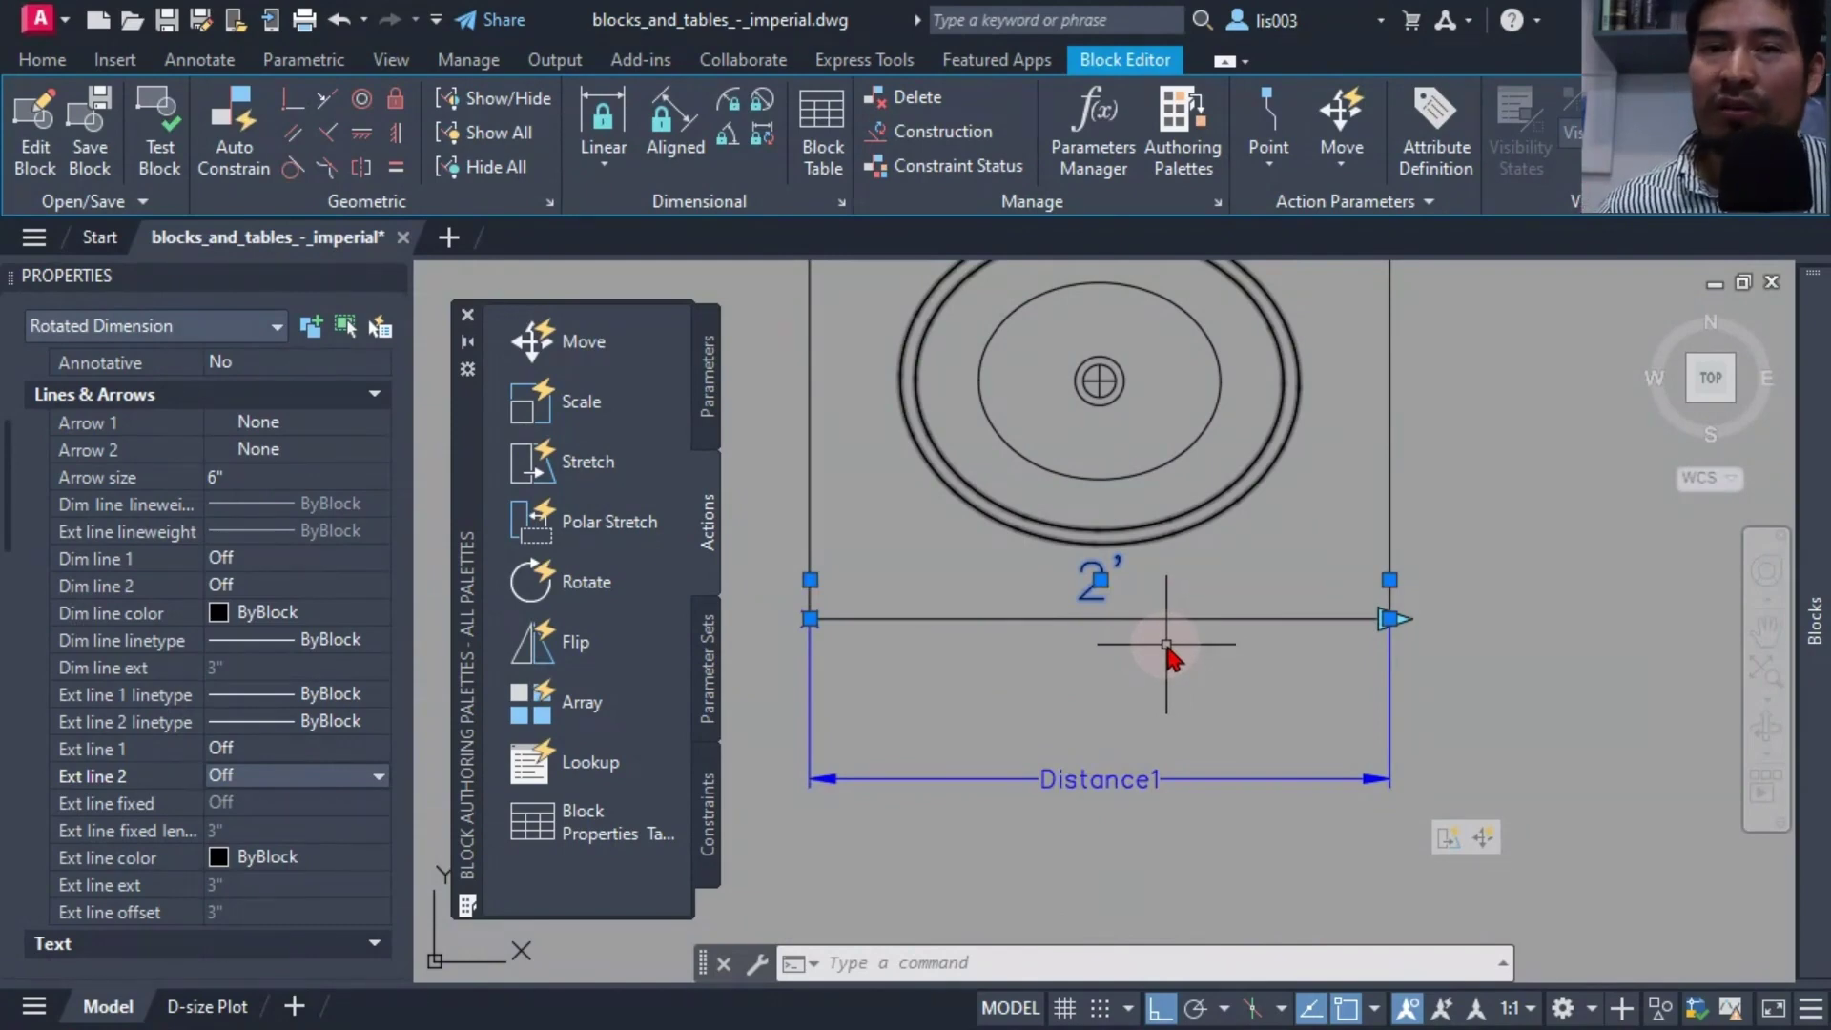
middle_click_drag(1166, 645, 1248, 676)
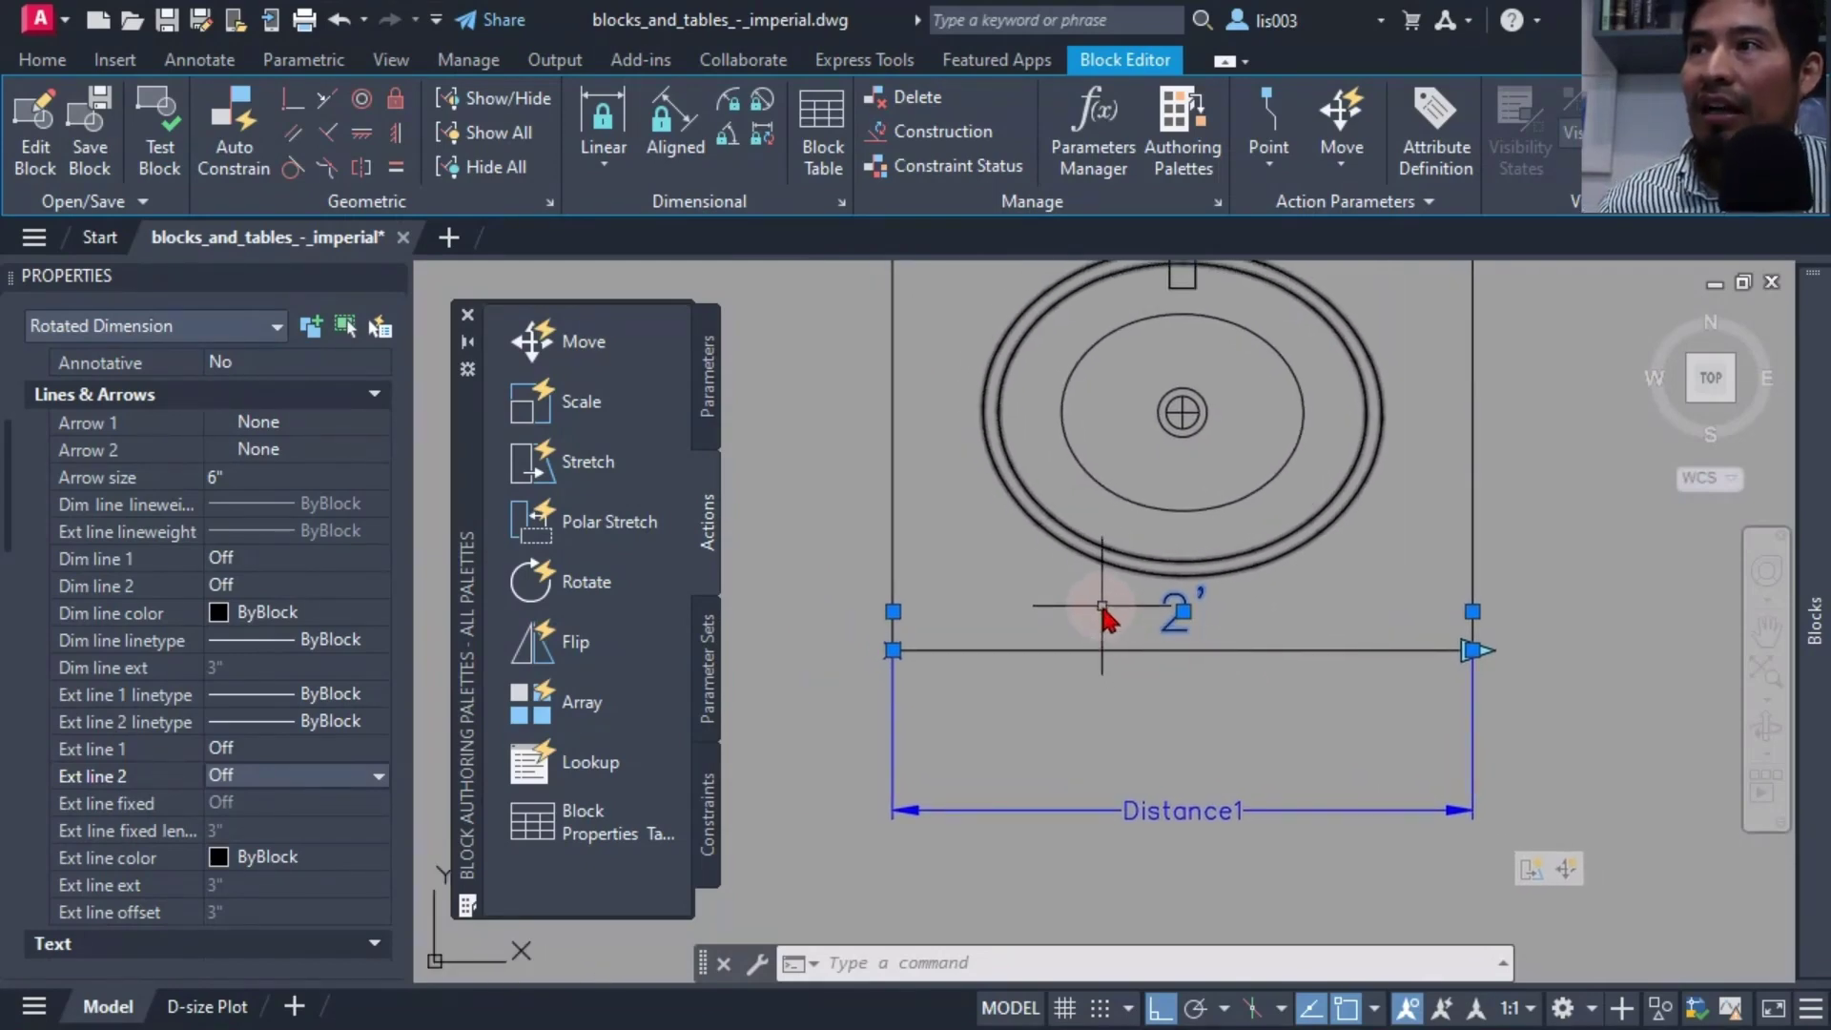
middle_click_drag(1293, 603, 1283, 675)
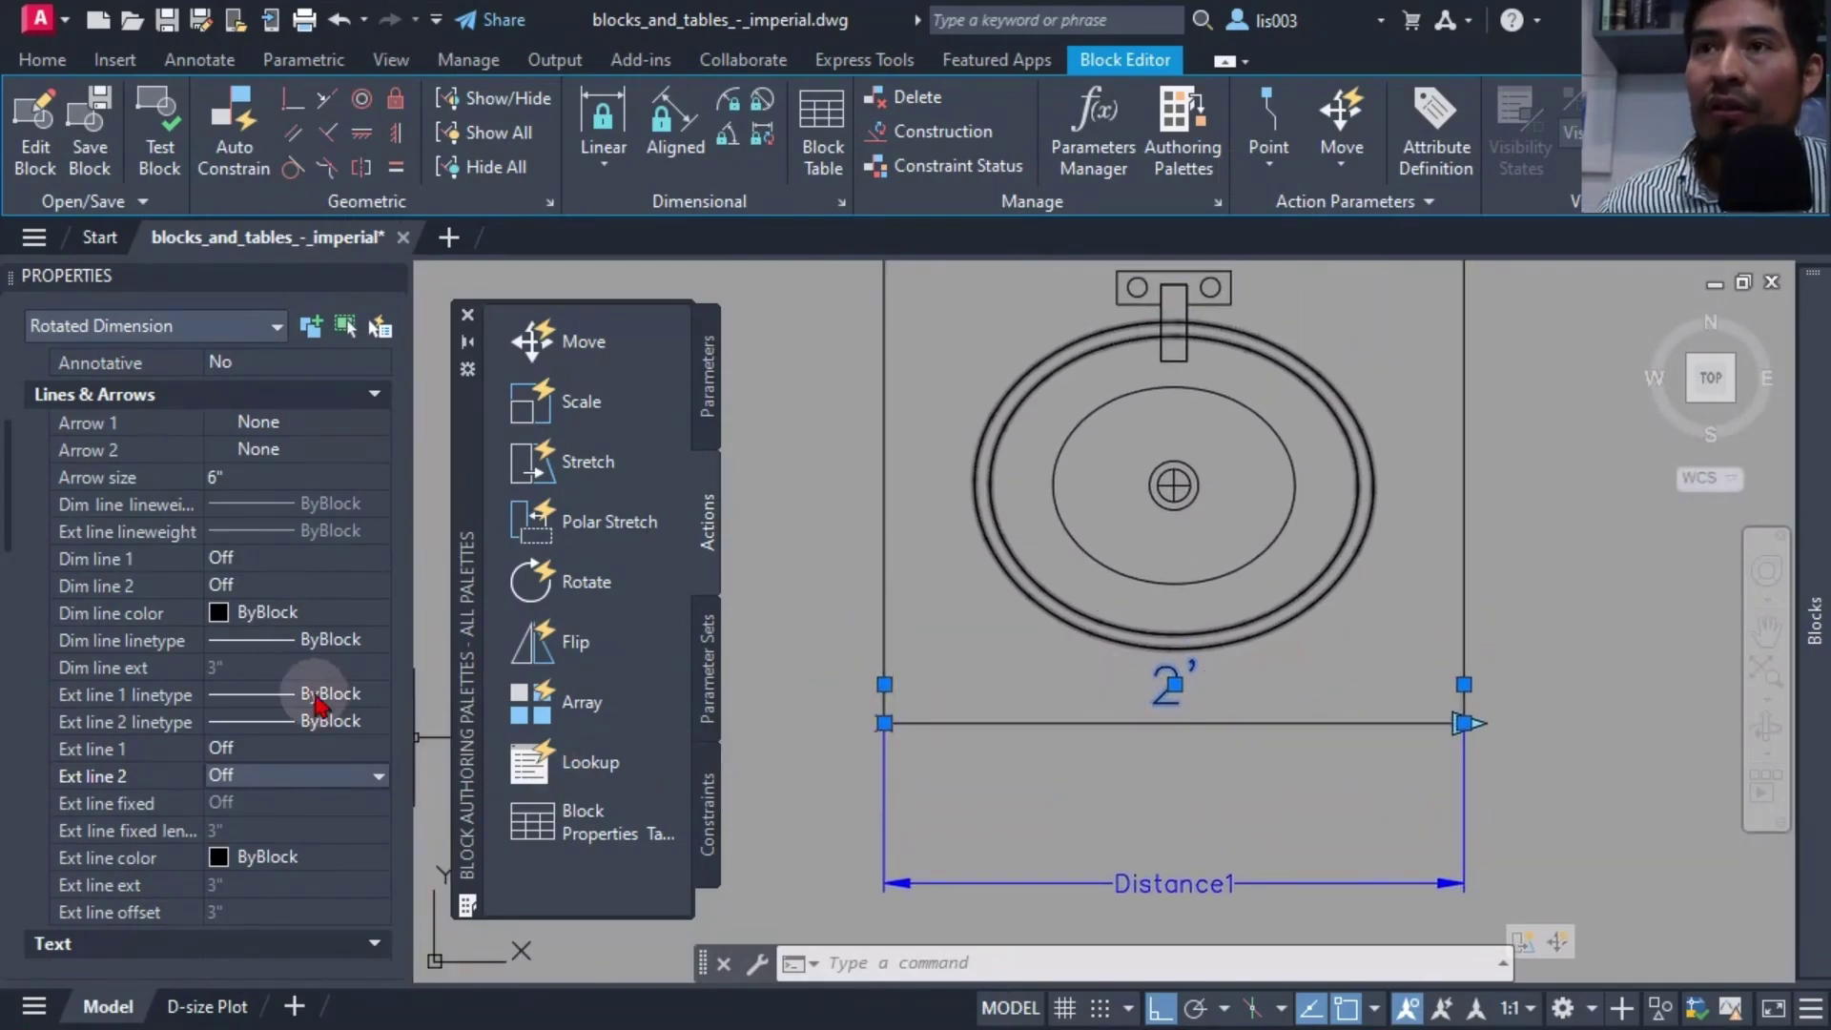
scroll(276, 734, "down", 2)
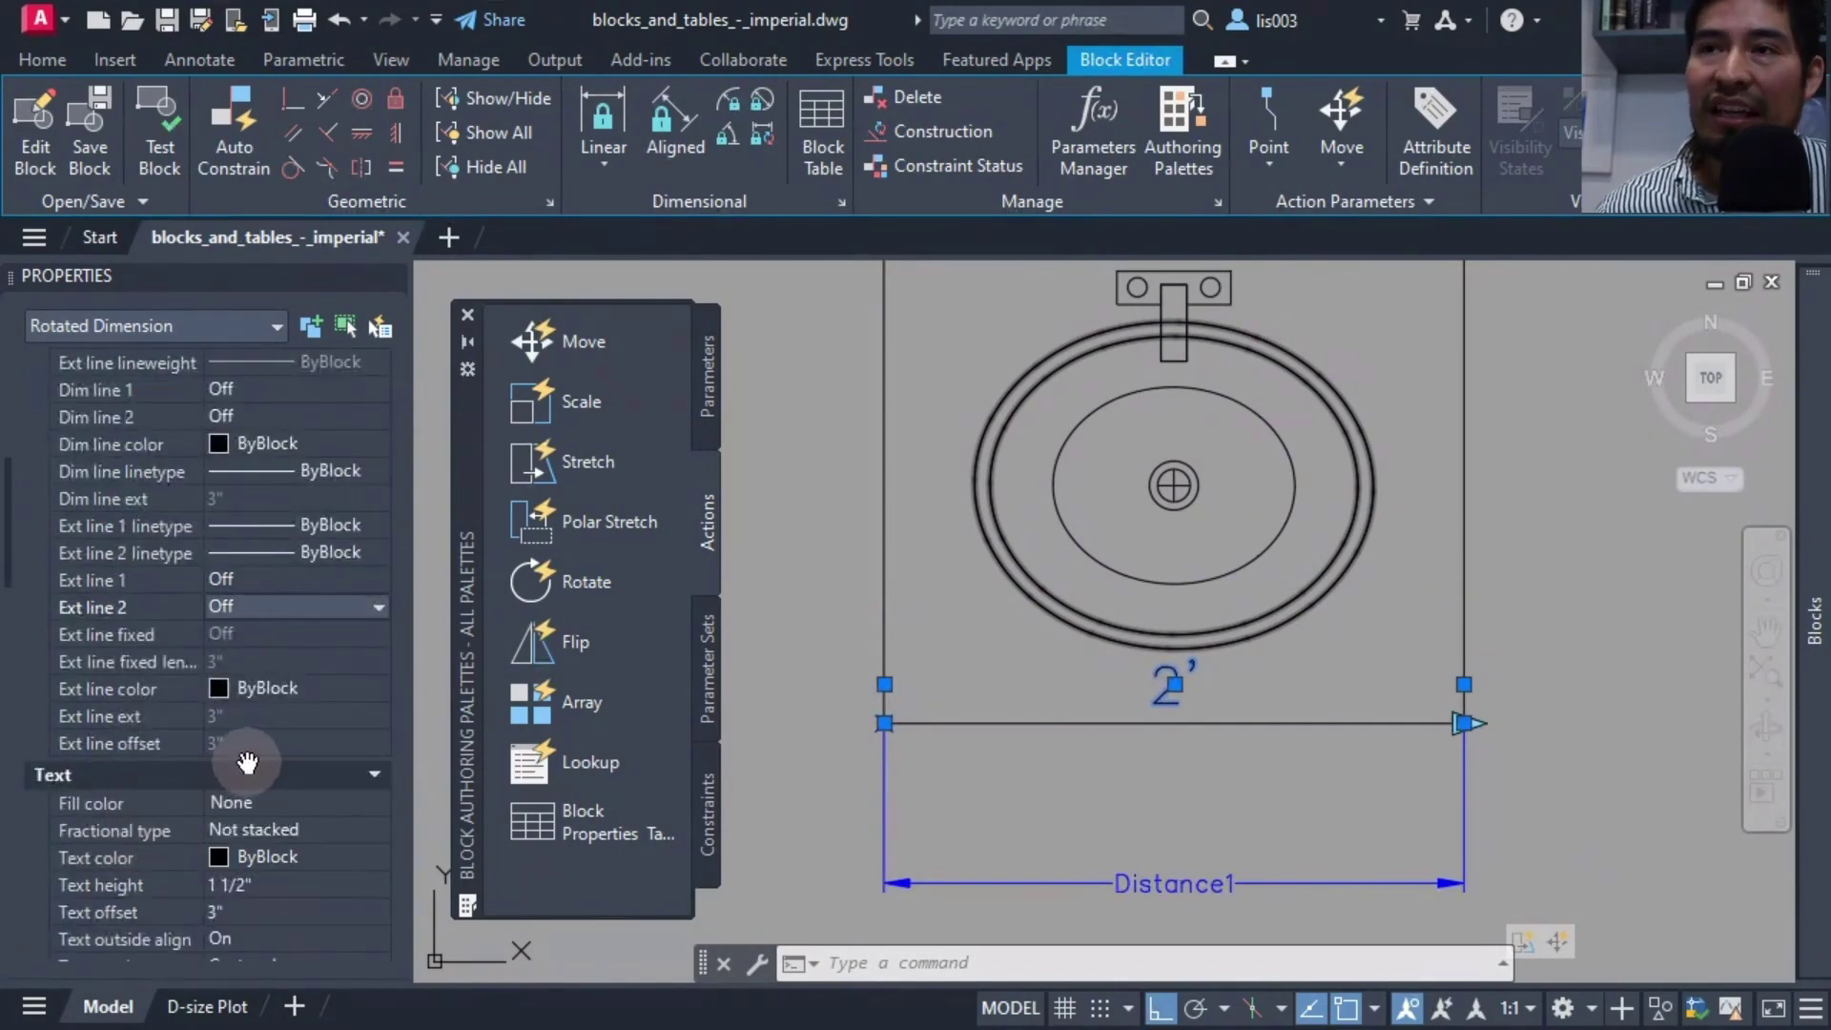
scroll(267, 758, "down", 2)
scroll(282, 767, "down", 2)
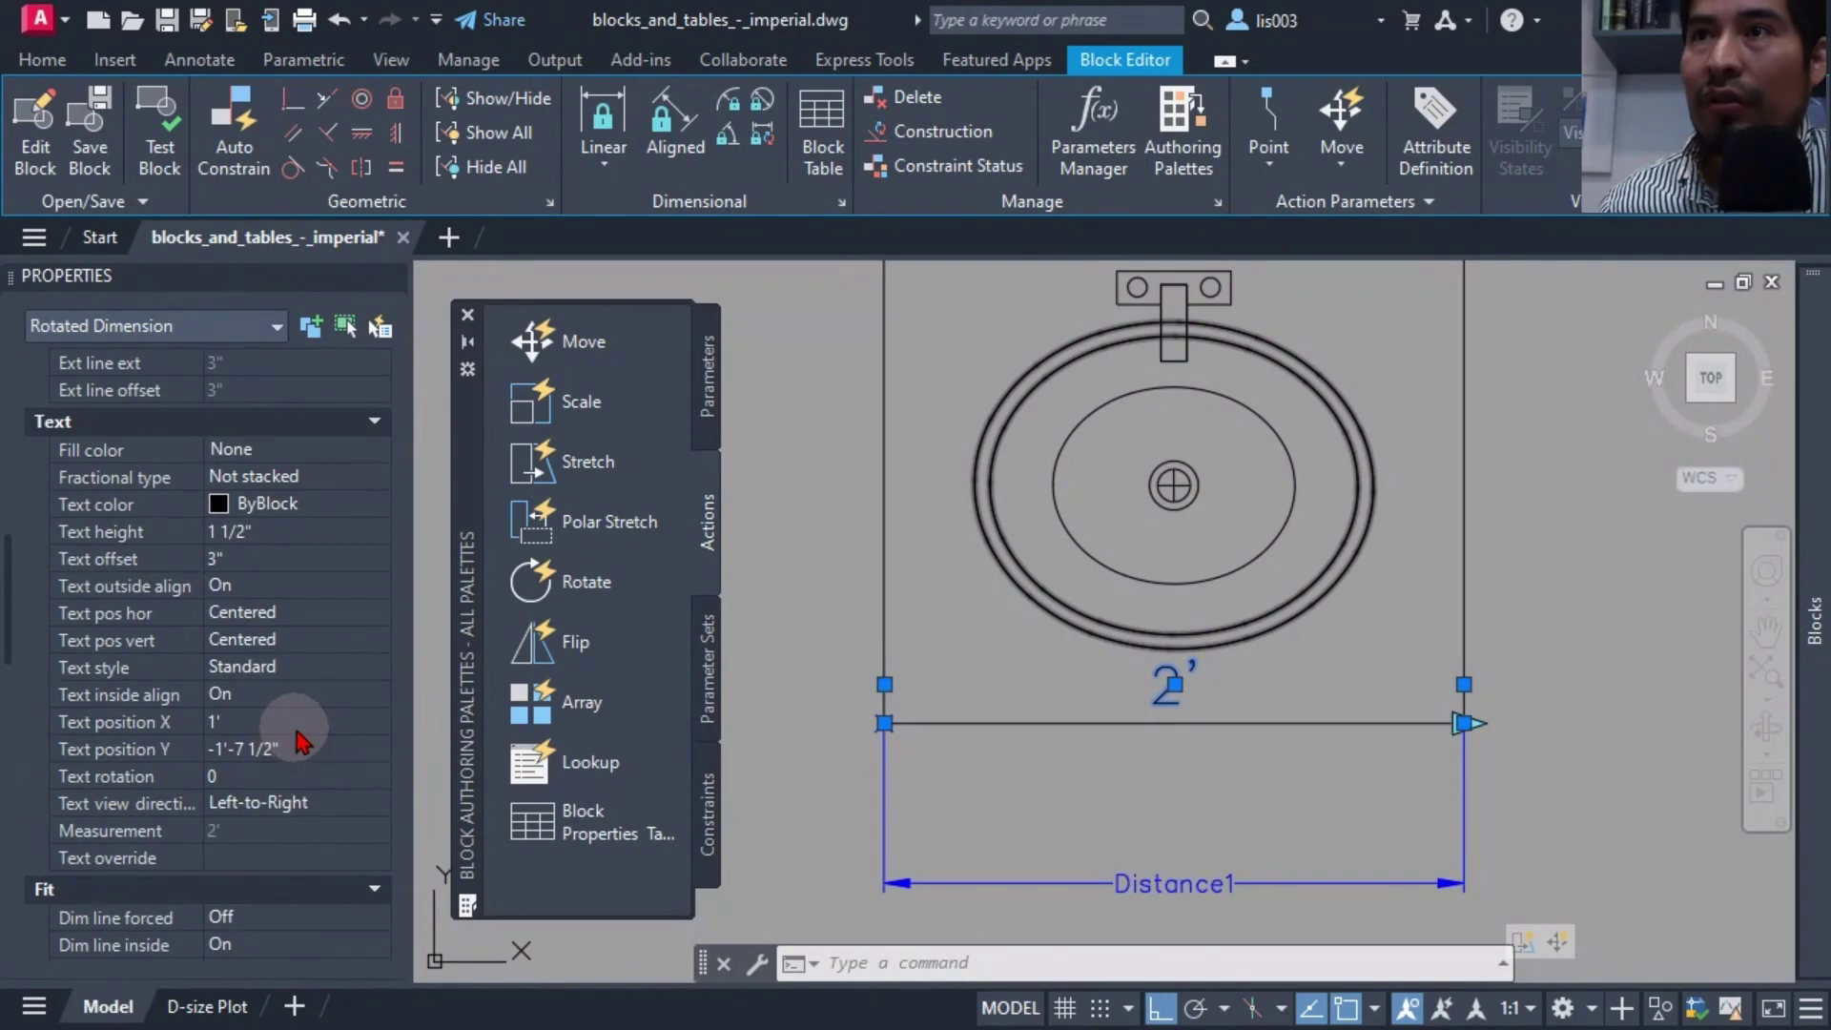
scroll(299, 739, "down", 2)
scroll(299, 729, "down", 2)
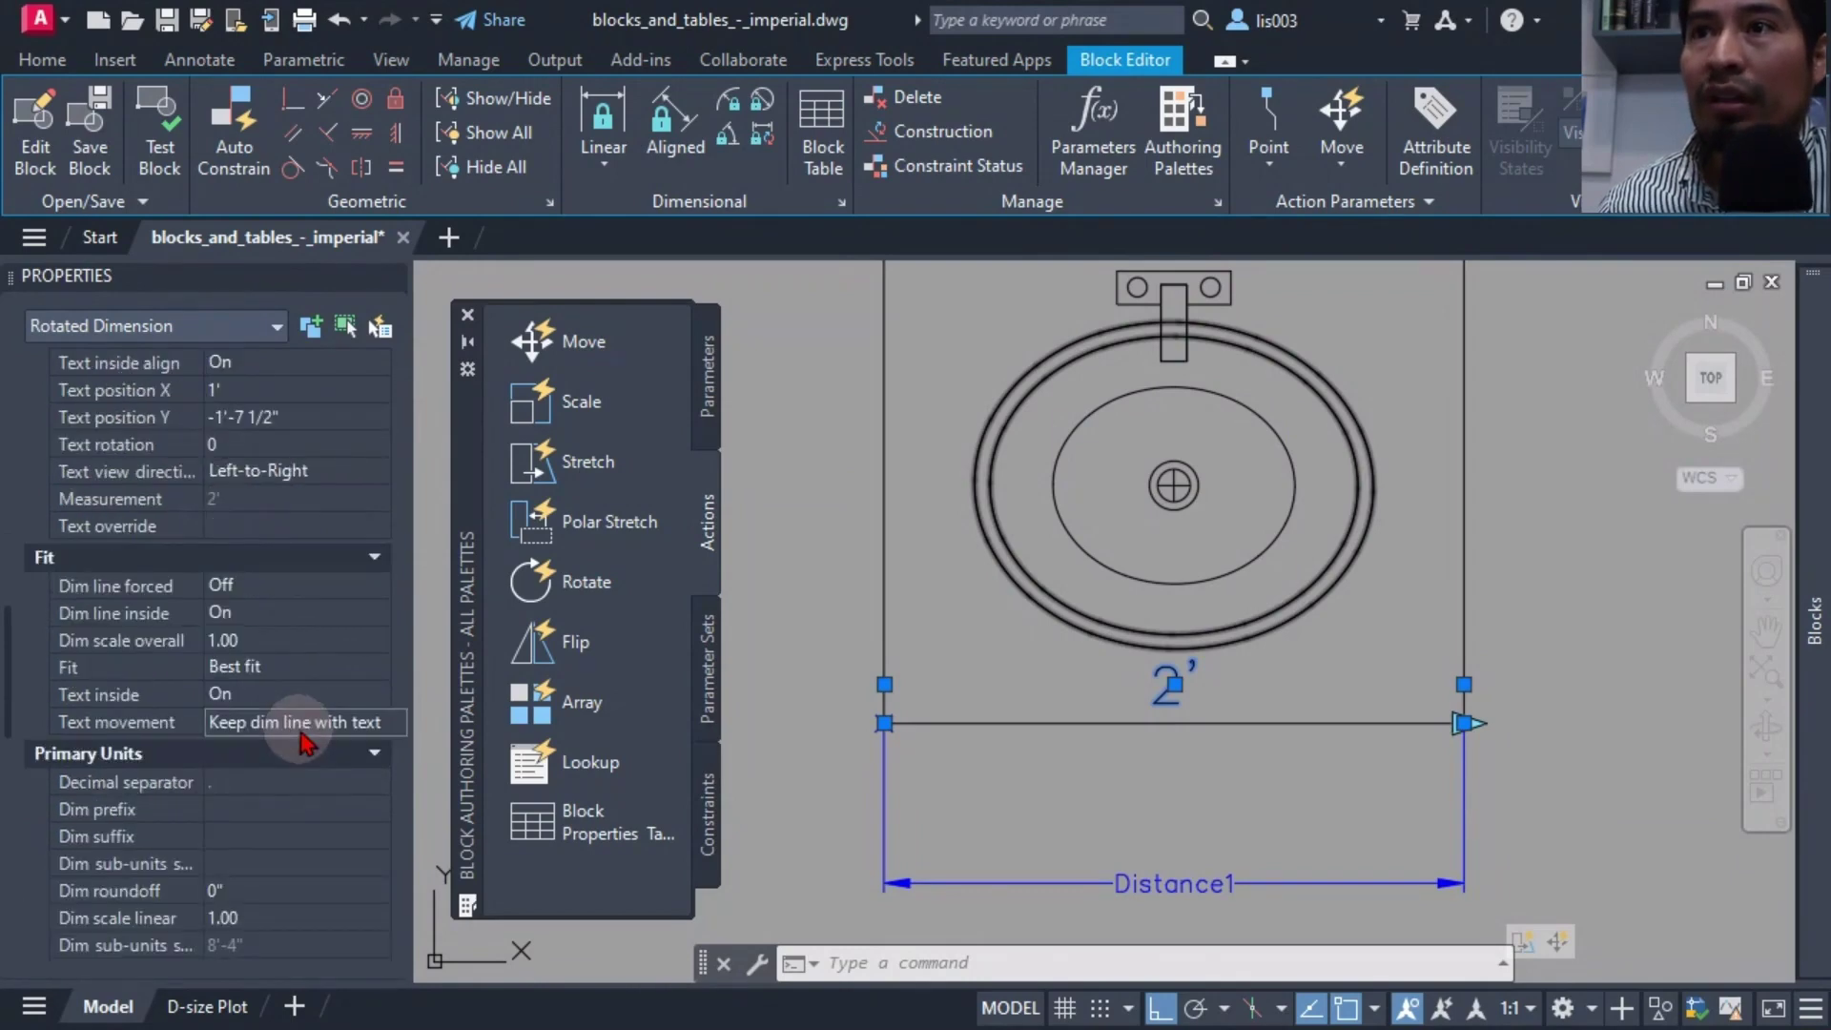
left_click(259, 835)
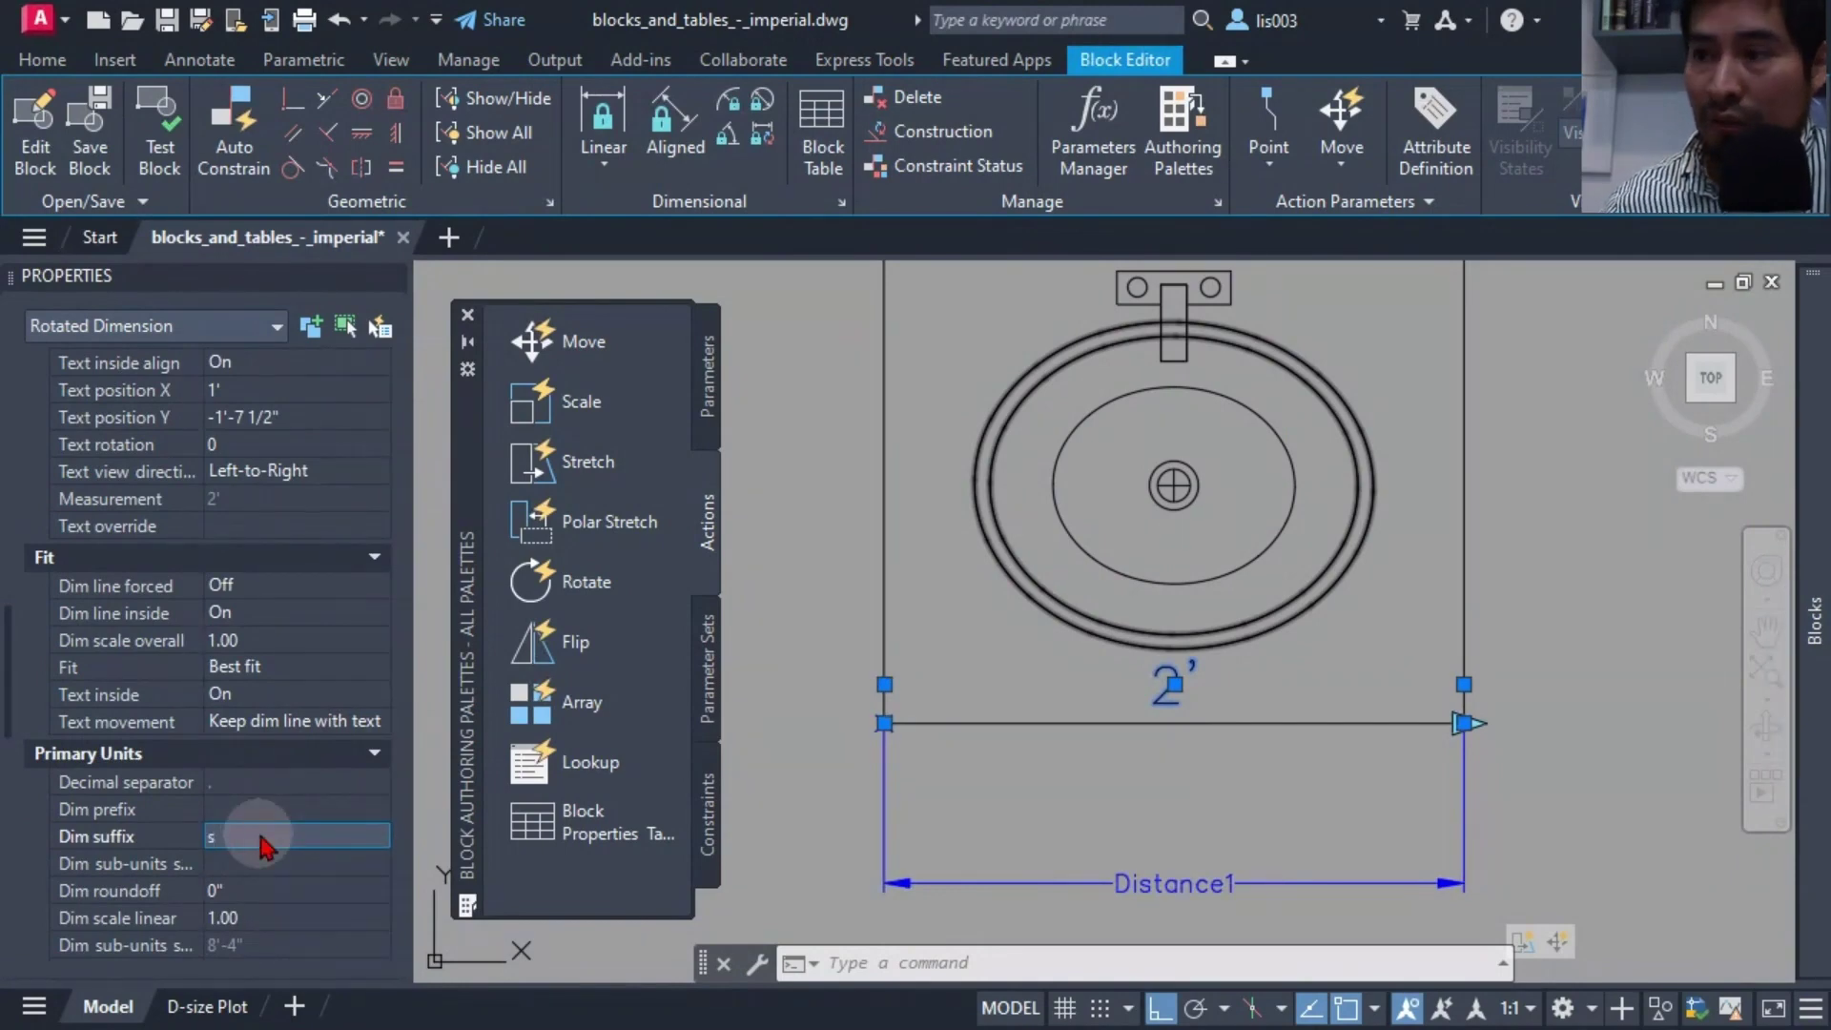
type("SINK")
key("Return")
key("Escape")
Test the LazySink block by stretching the counter from its right end in two stages to about 4'-0 1/4" wide
scroll(966, 786, "down", 2)
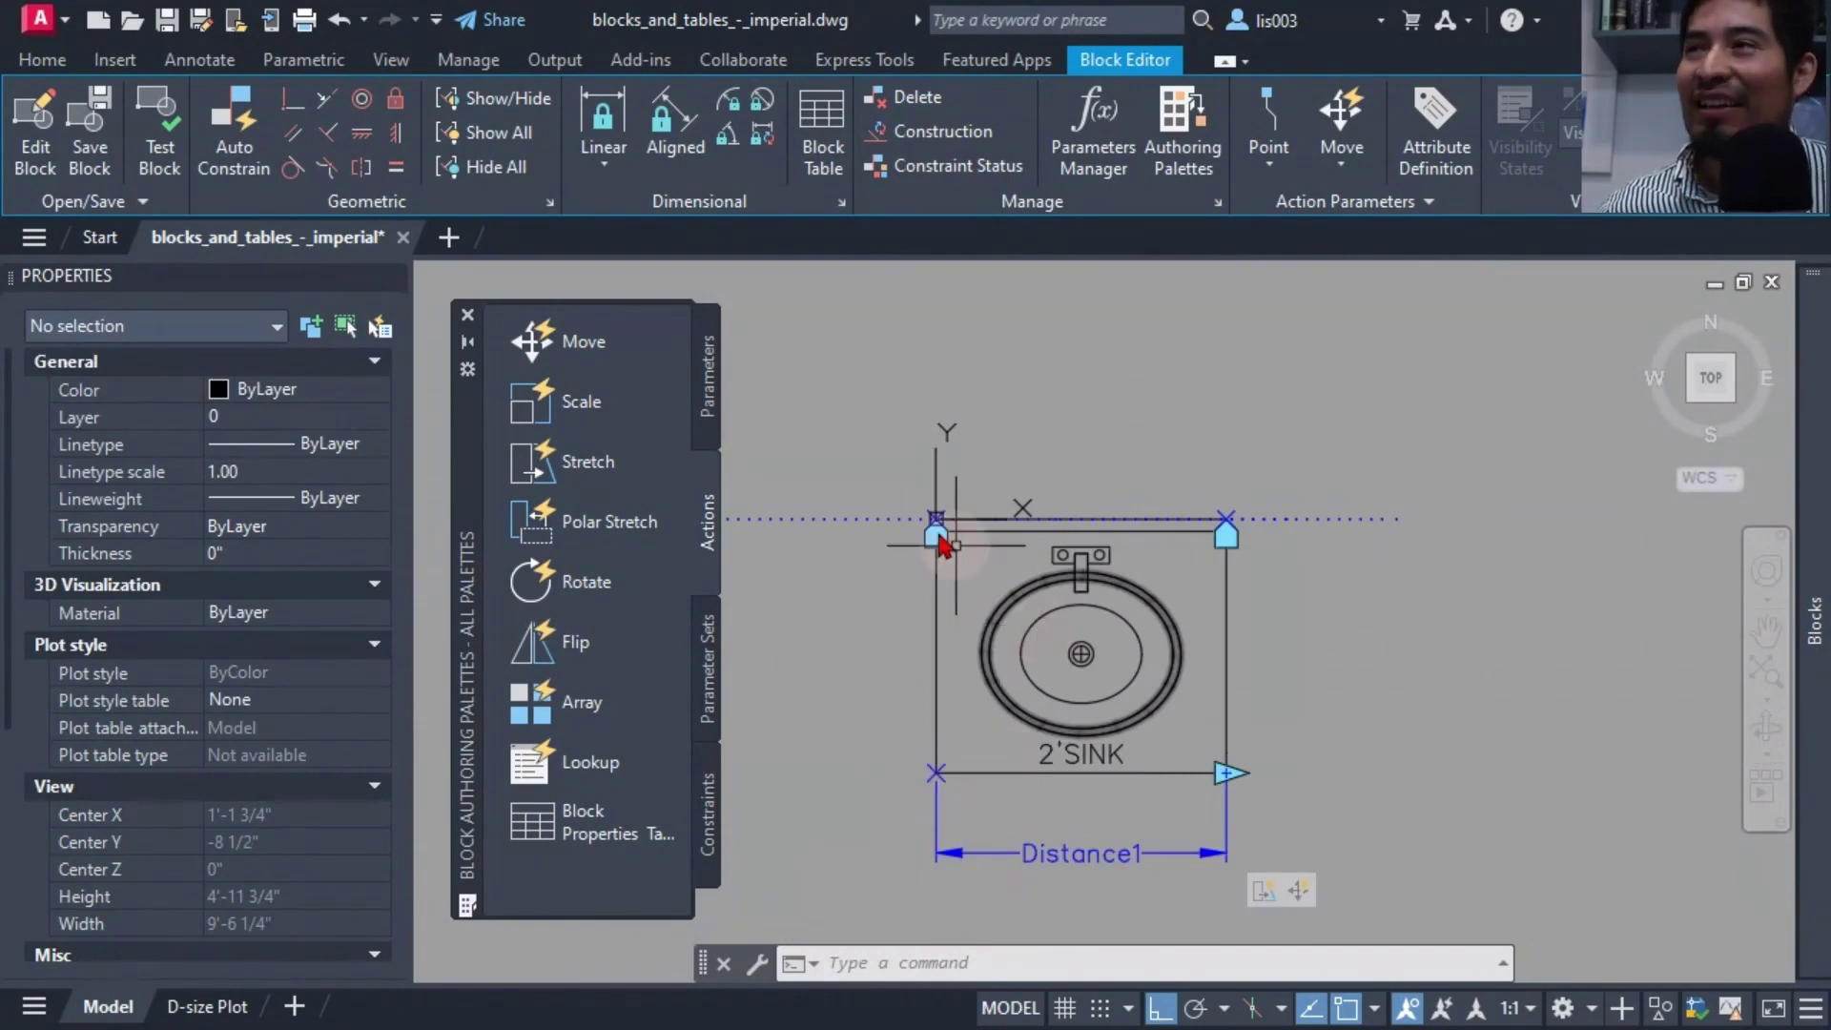
left_click(159, 143)
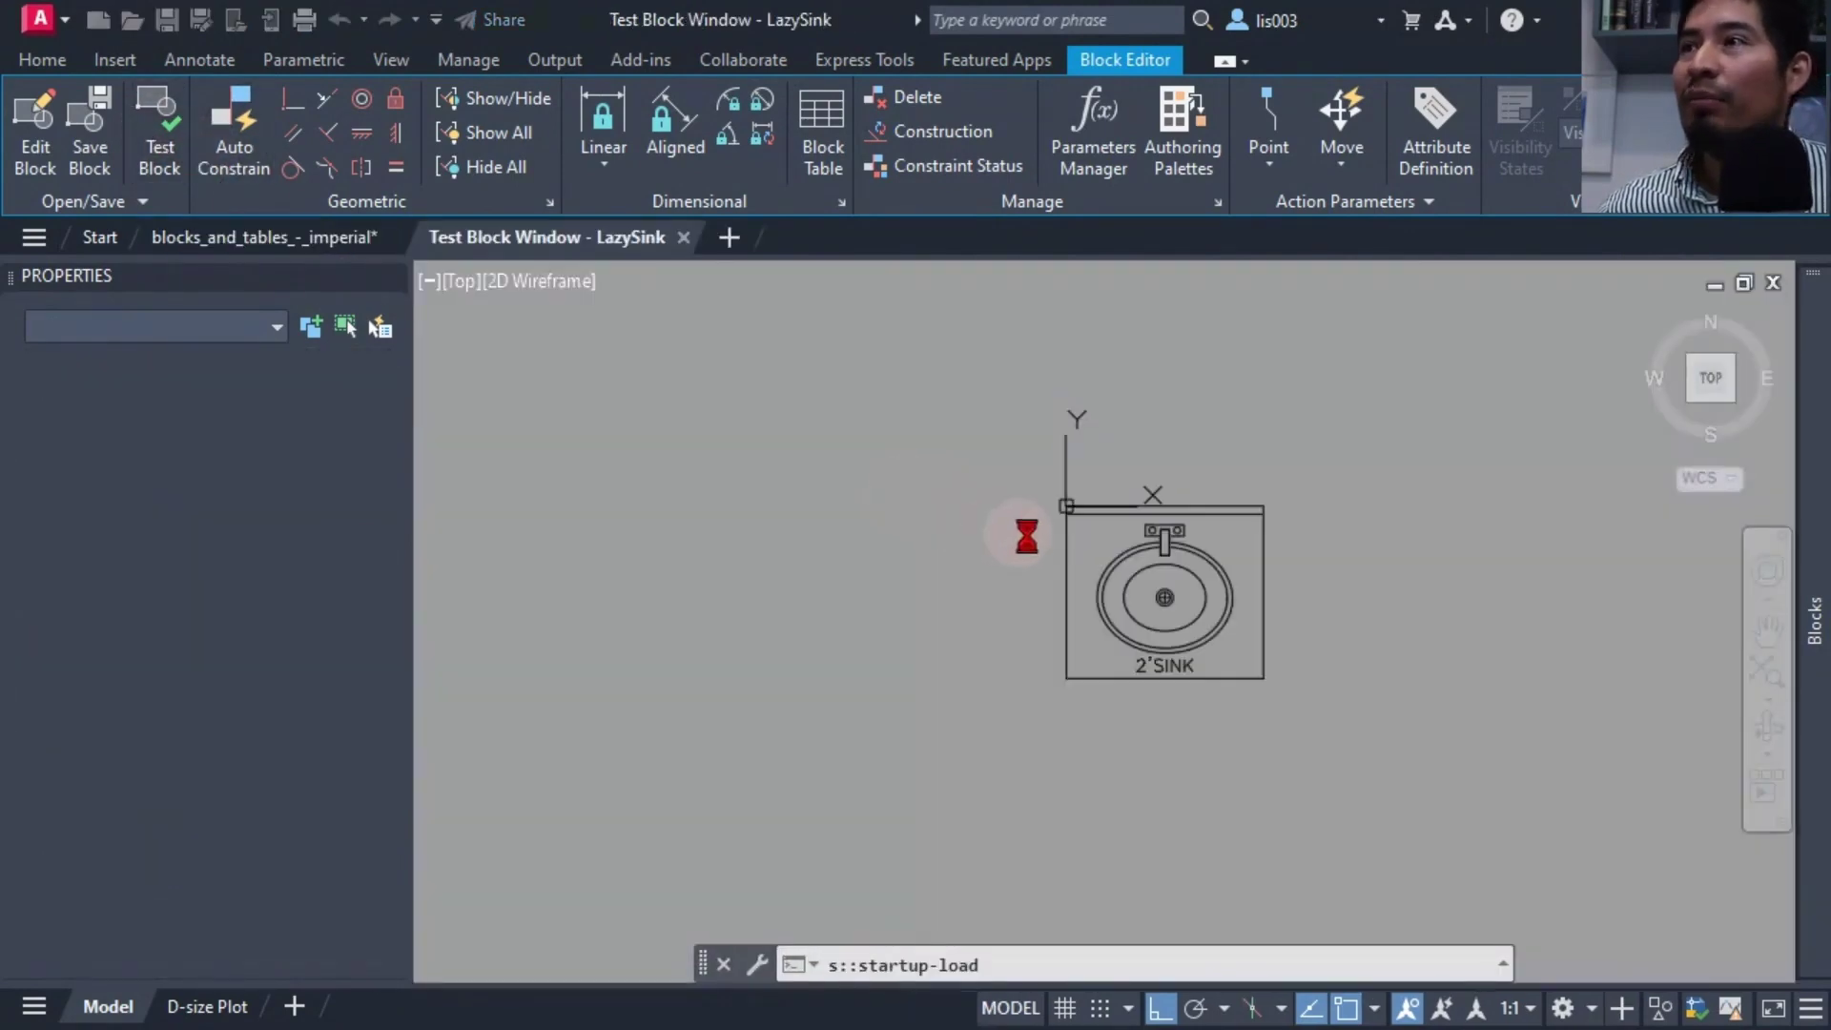
left_click(1215, 570)
scroll(1173, 558, "up", 3)
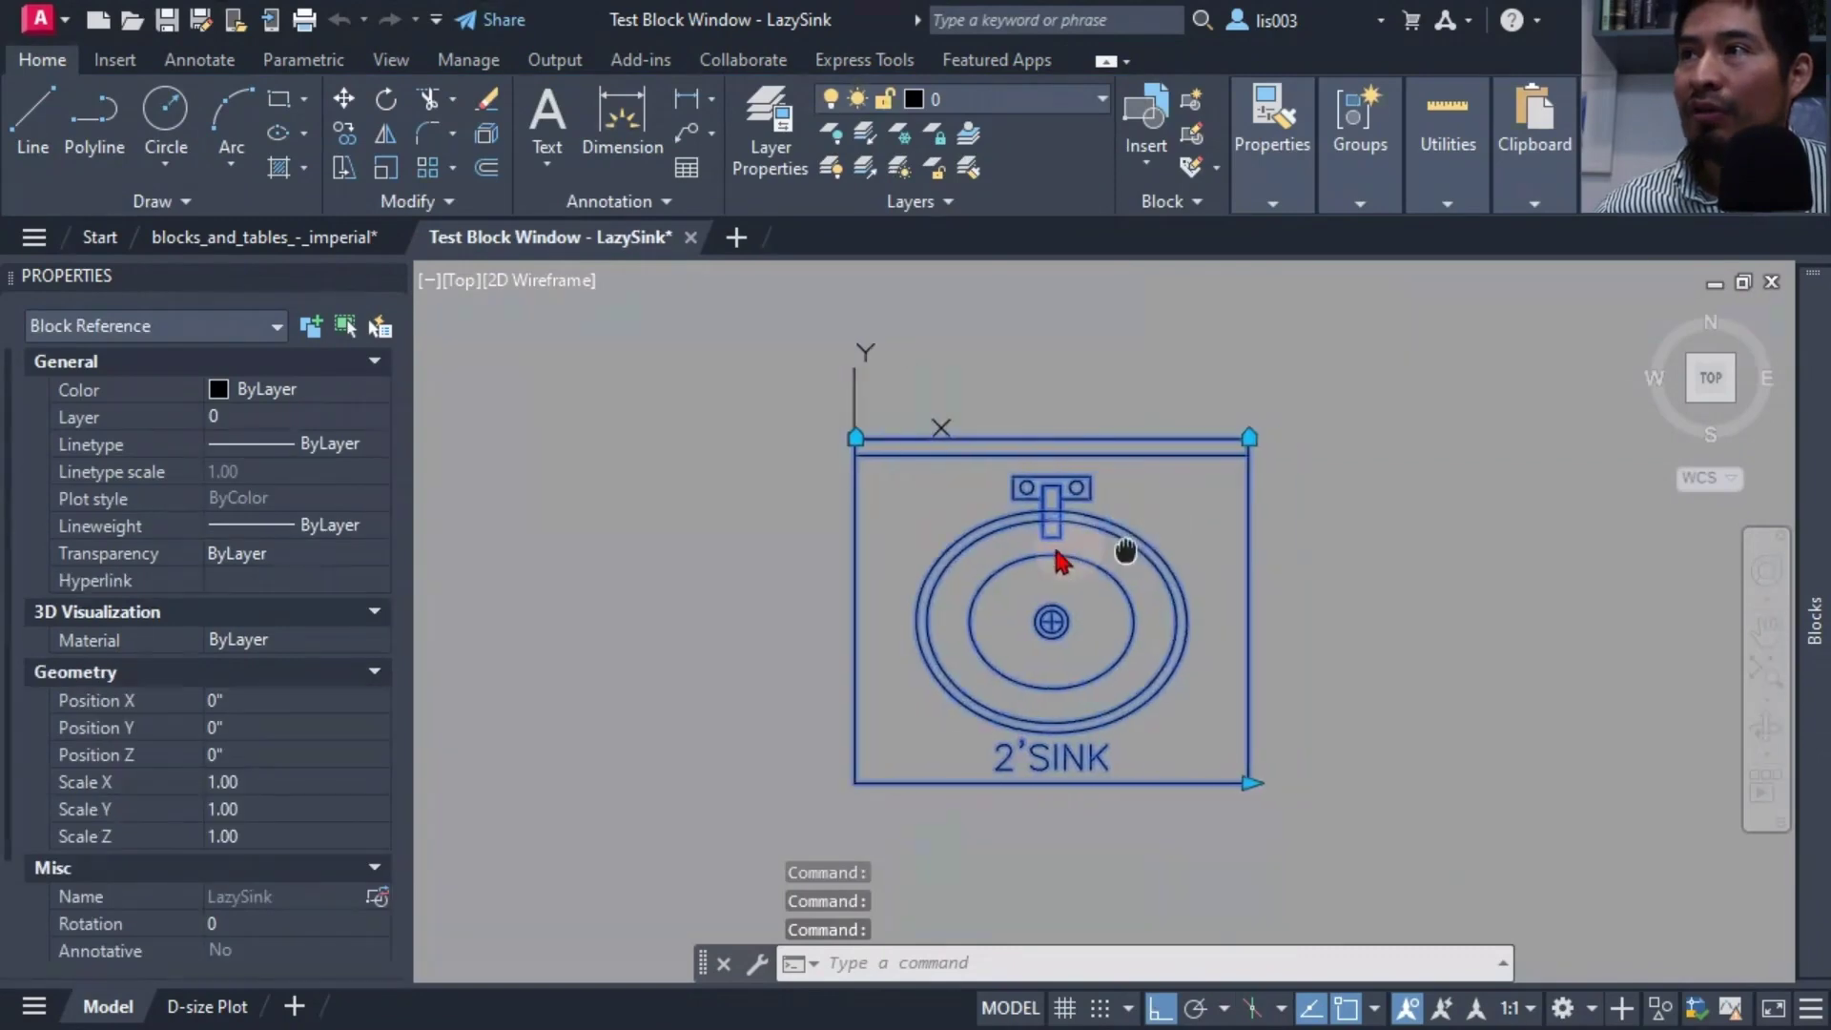
left_click(1133, 782)
left_click(1338, 803)
middle_click_drag(1165, 838, 1042, 748)
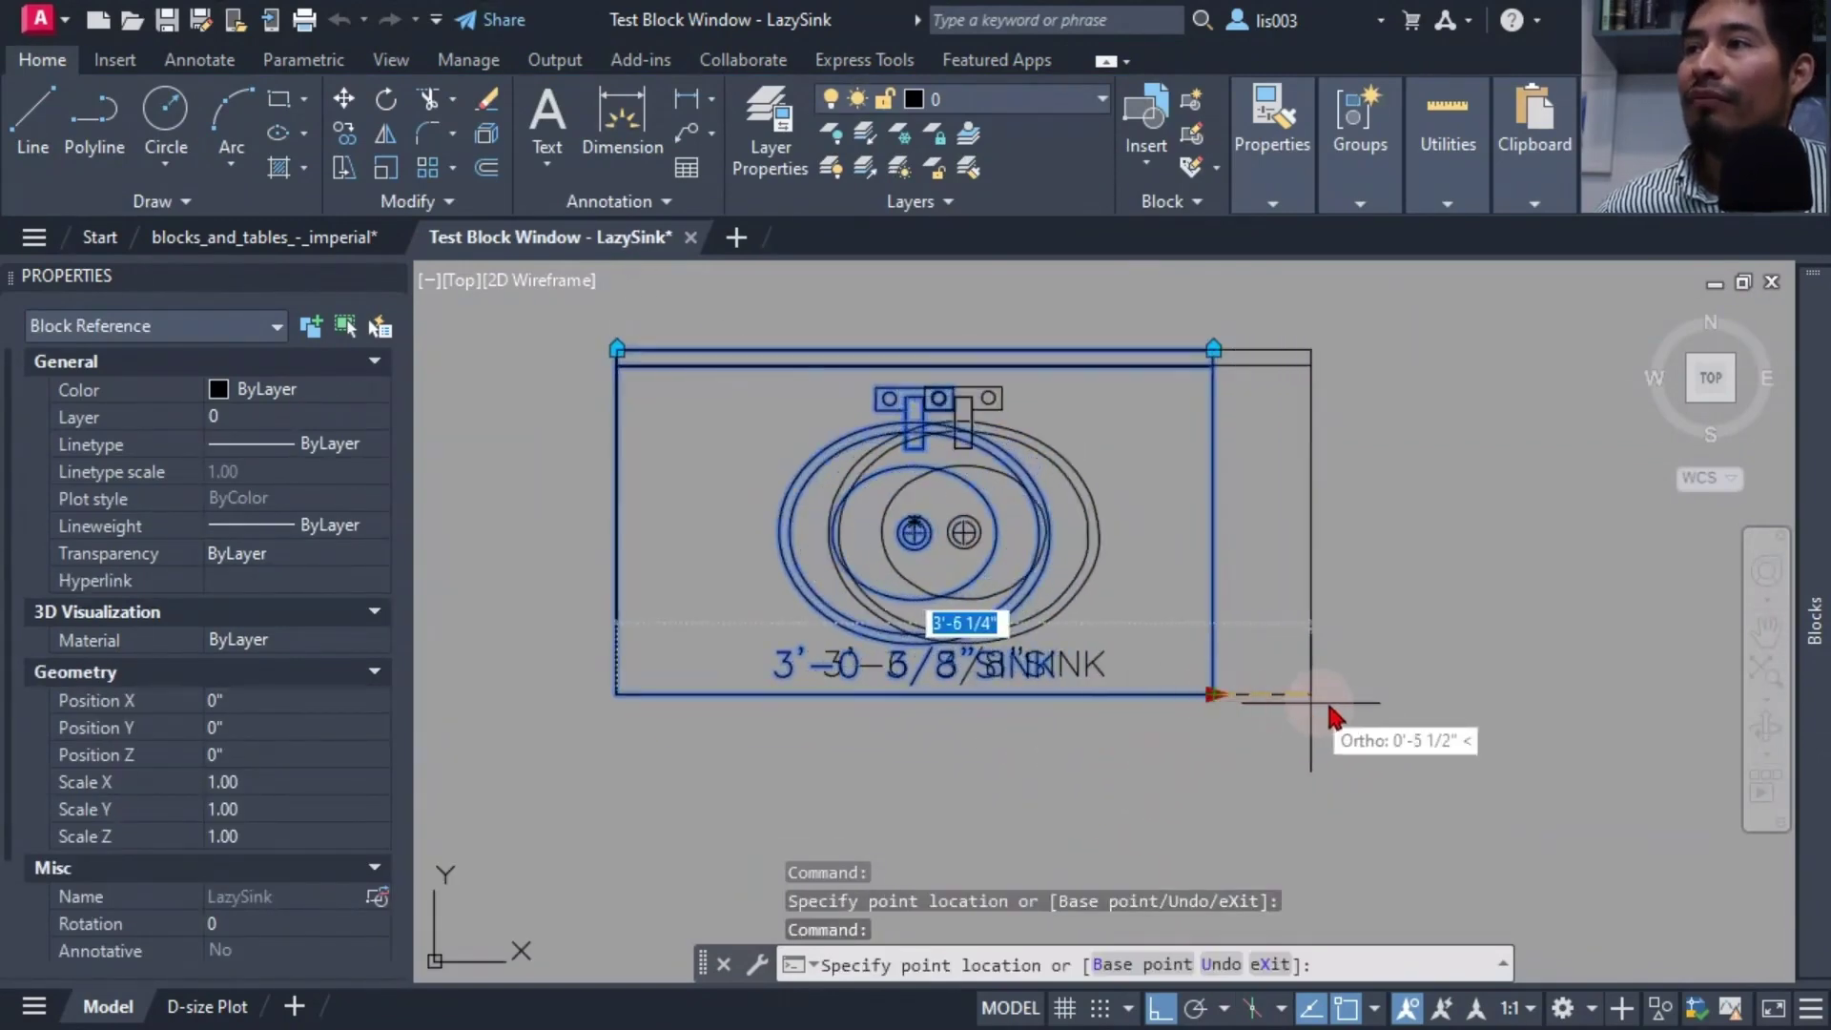
left_click(1410, 706)
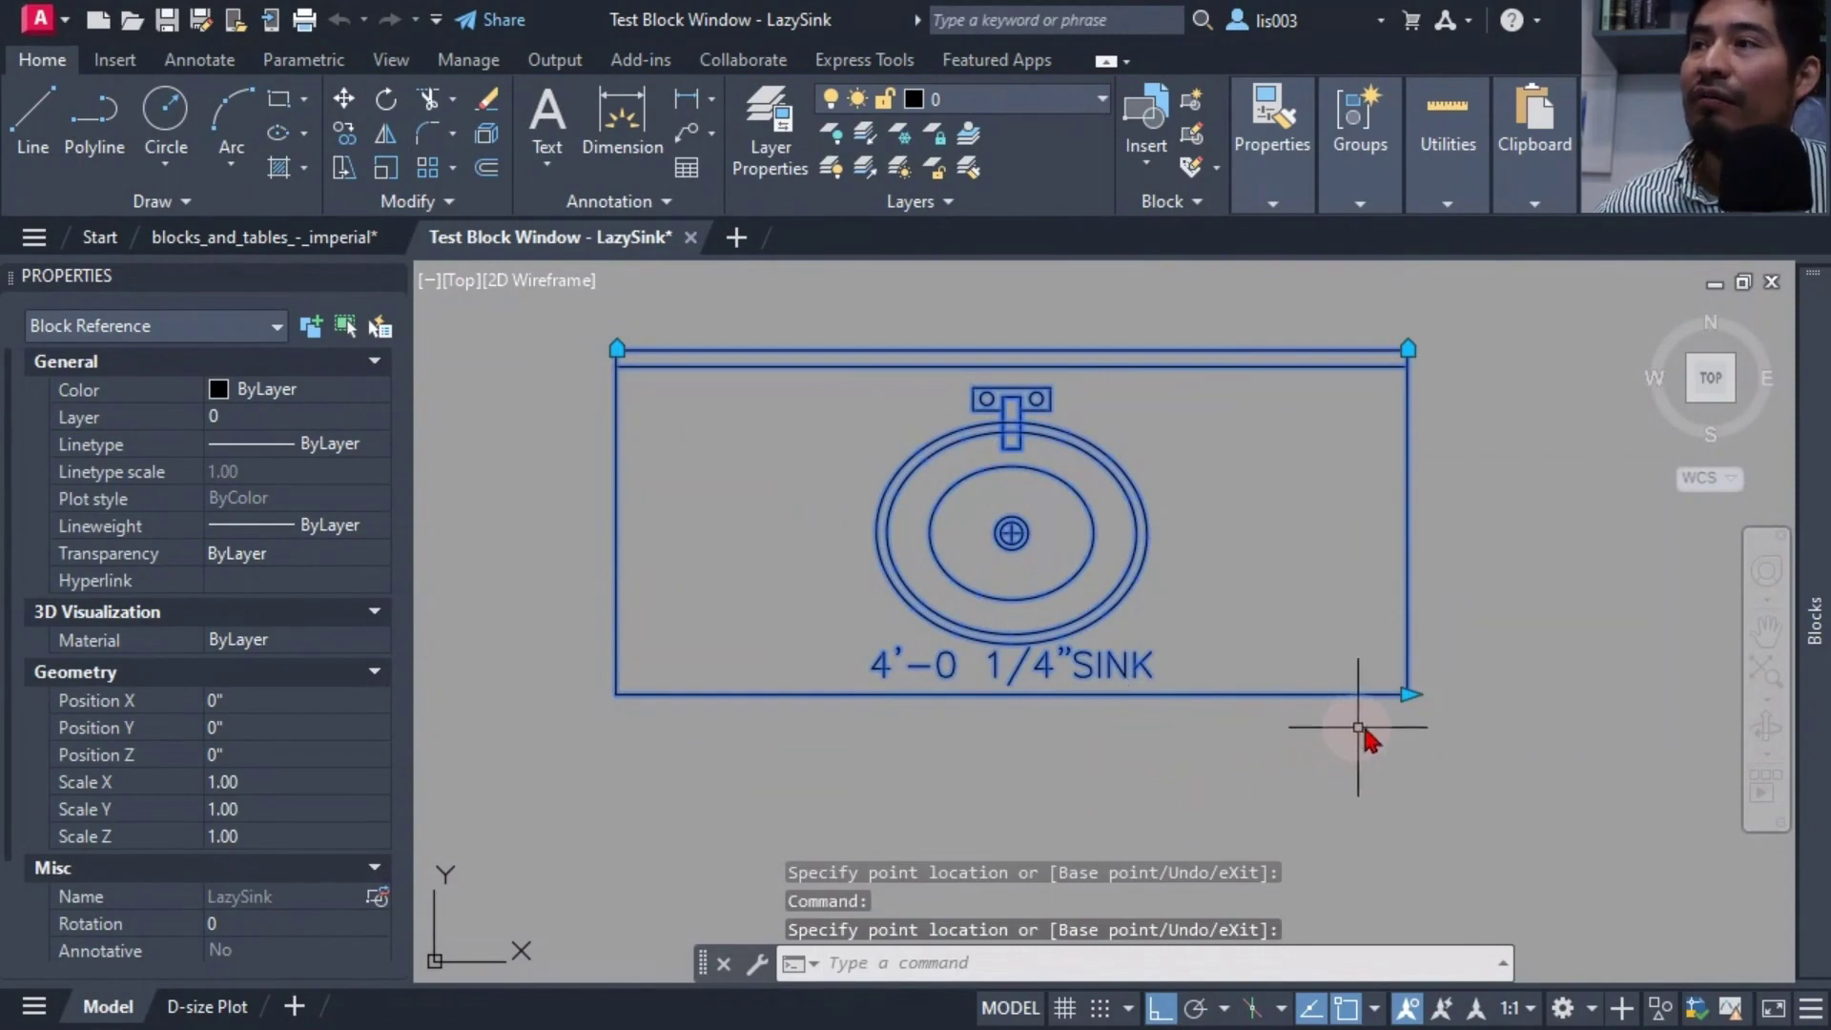
Test the width label by shrinking the counter to about 2'-10 5/8" and stretching it back to about 3'-11 5/8"
left_click(1410, 695)
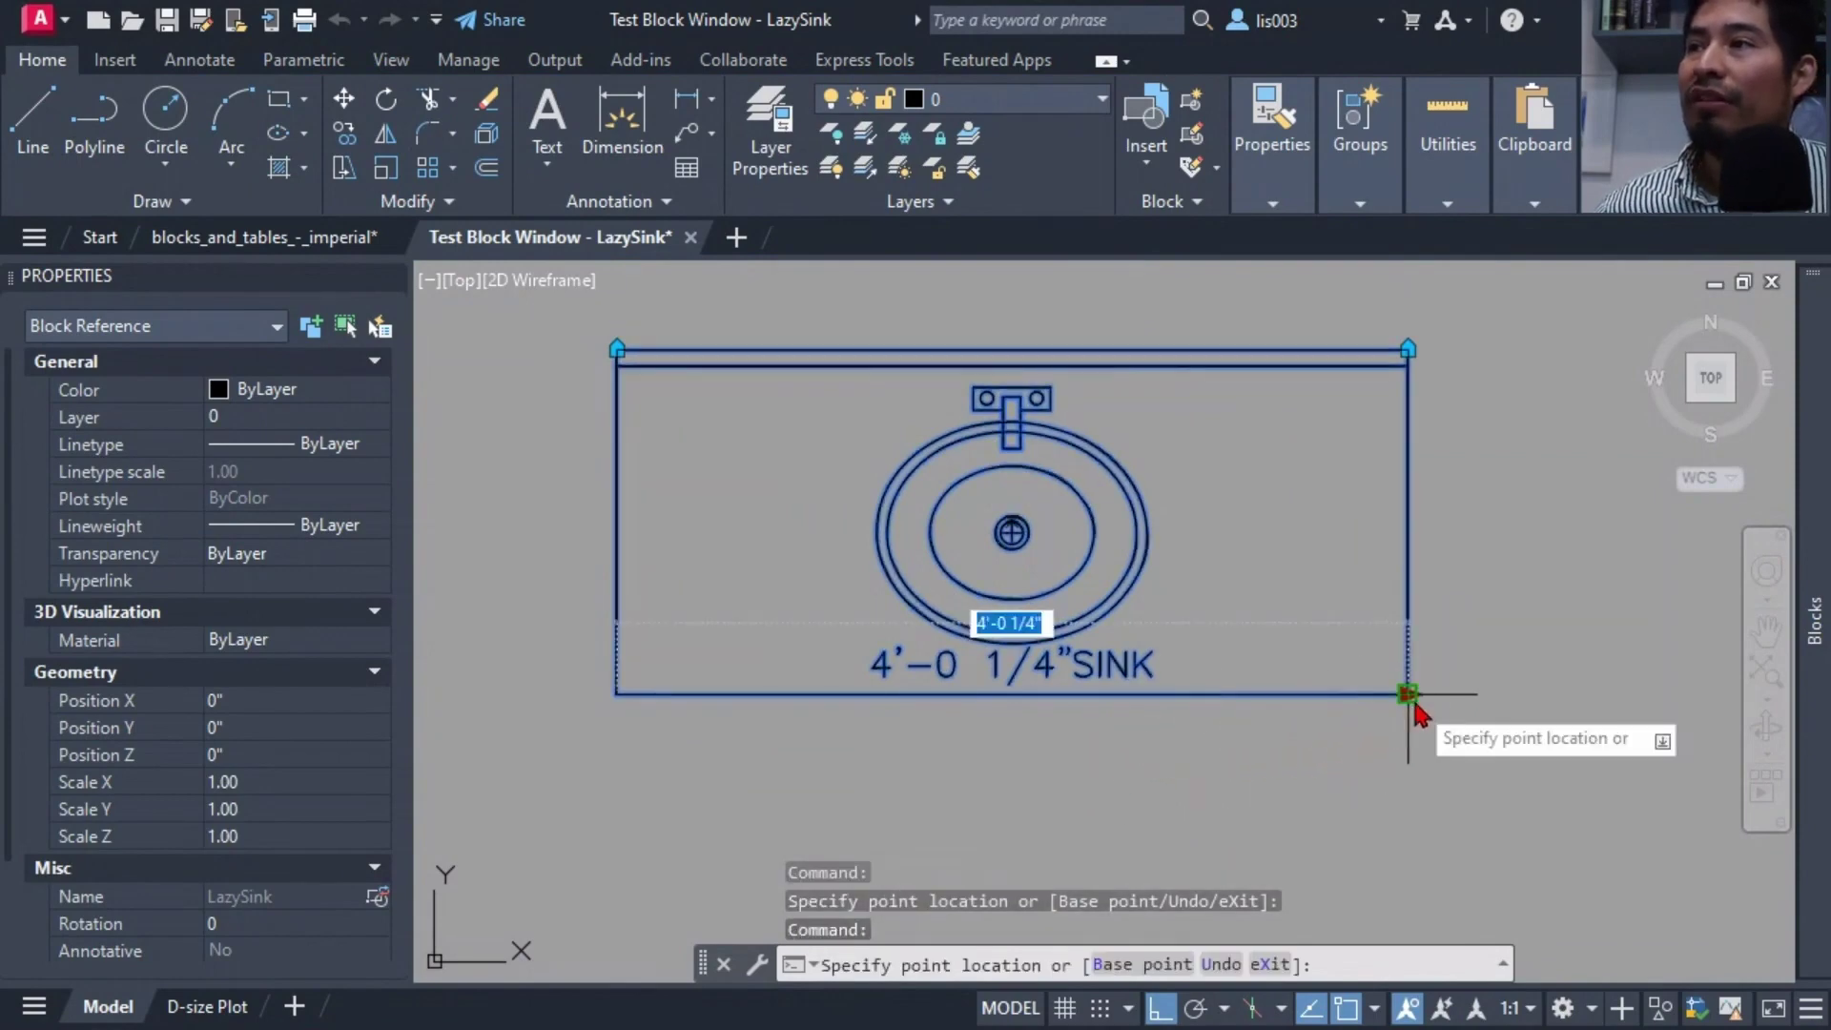
left_click(1183, 737)
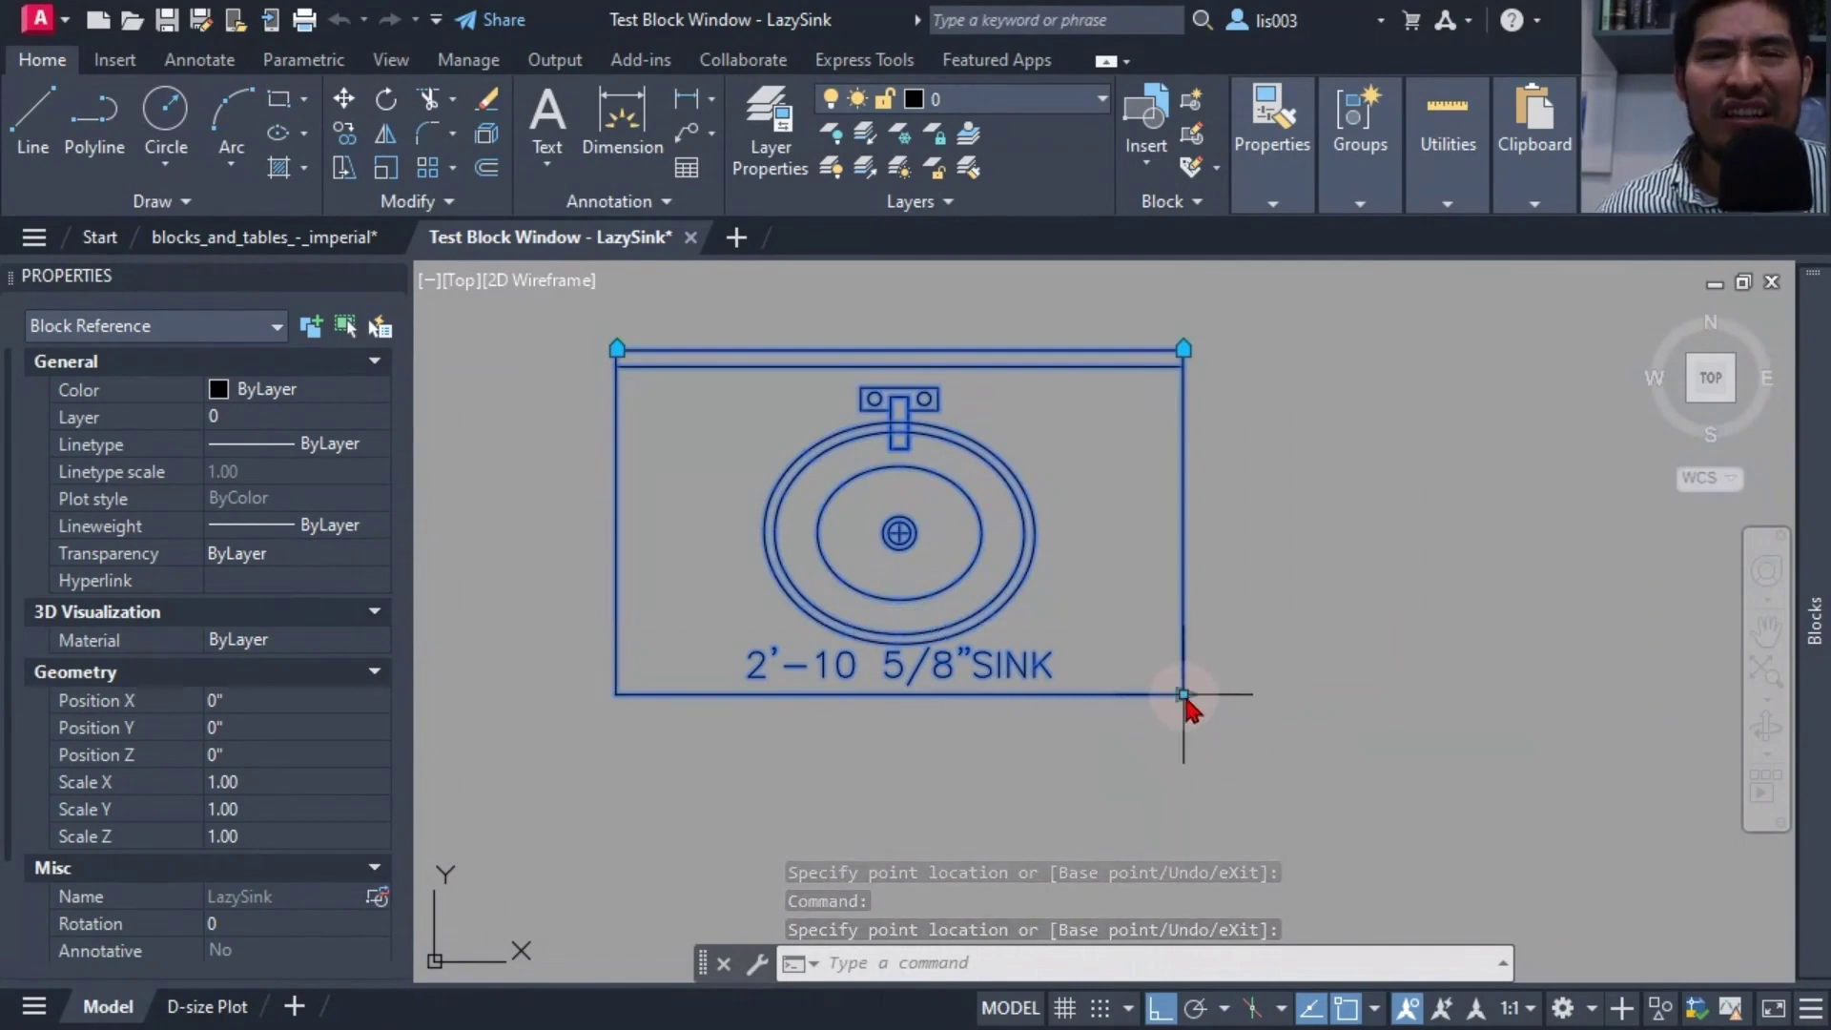
left_click(1183, 695)
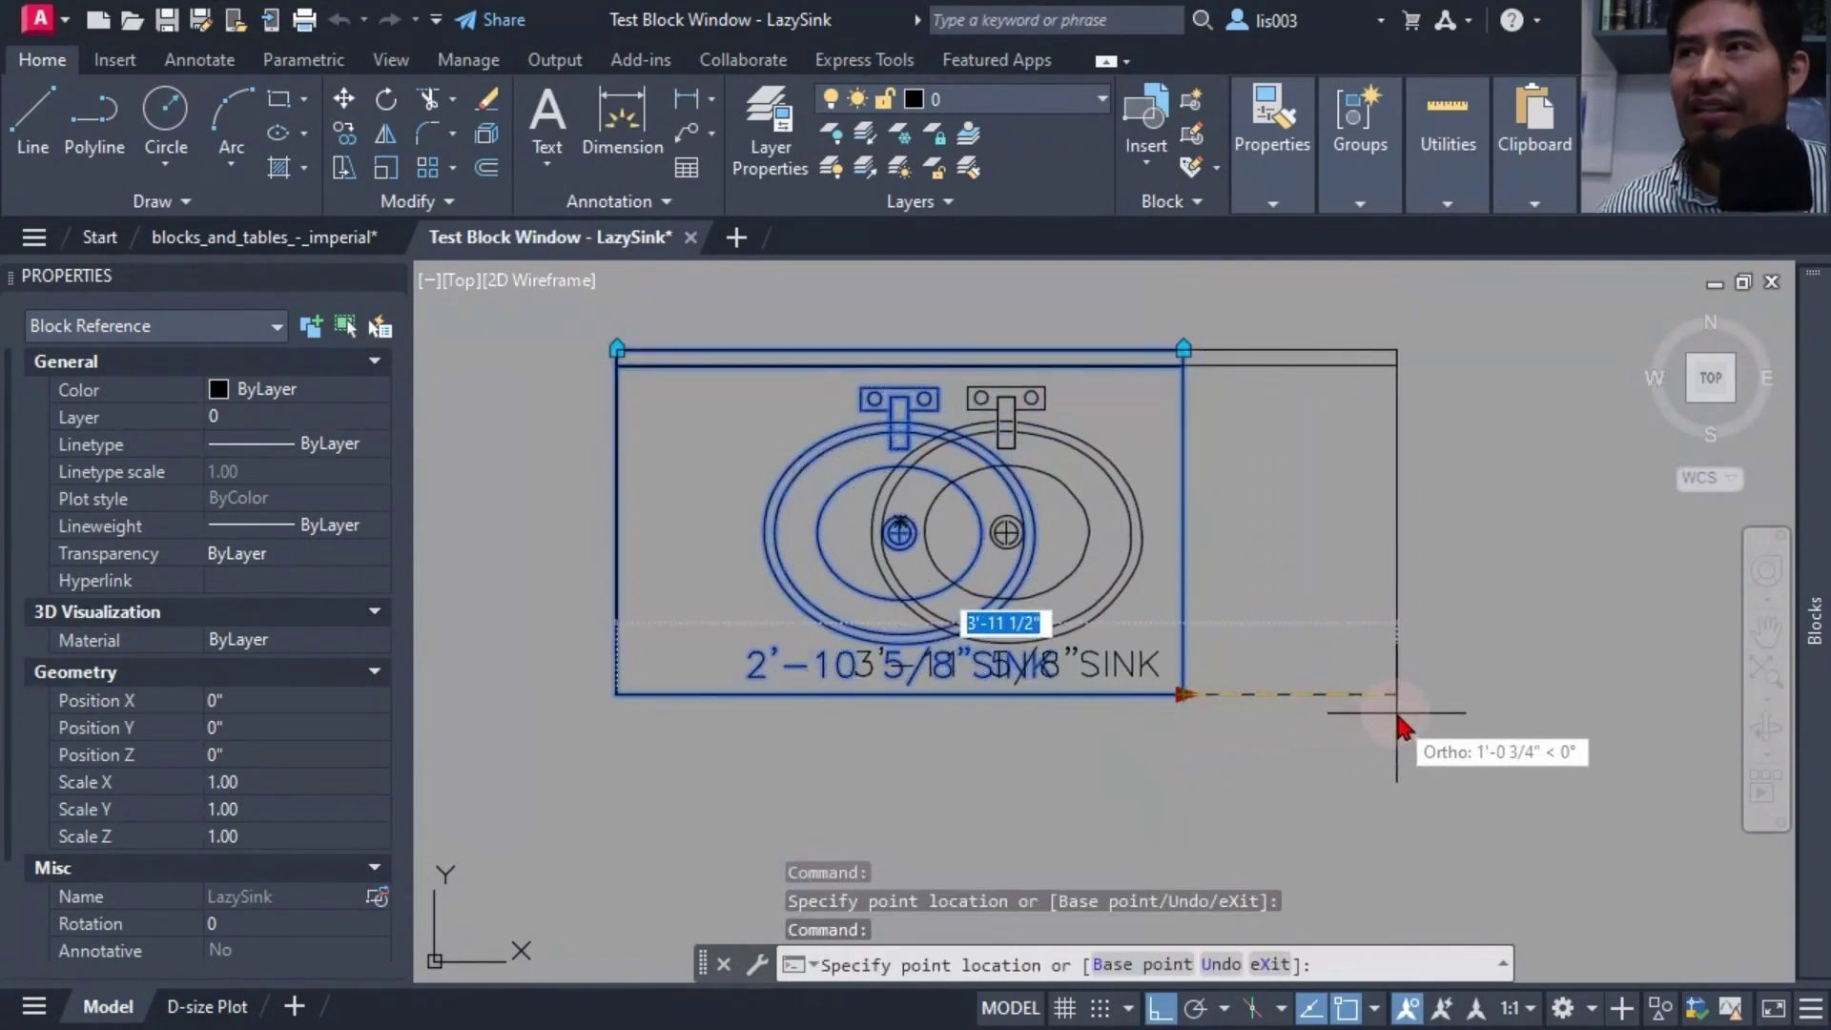
left_click(1399, 726)
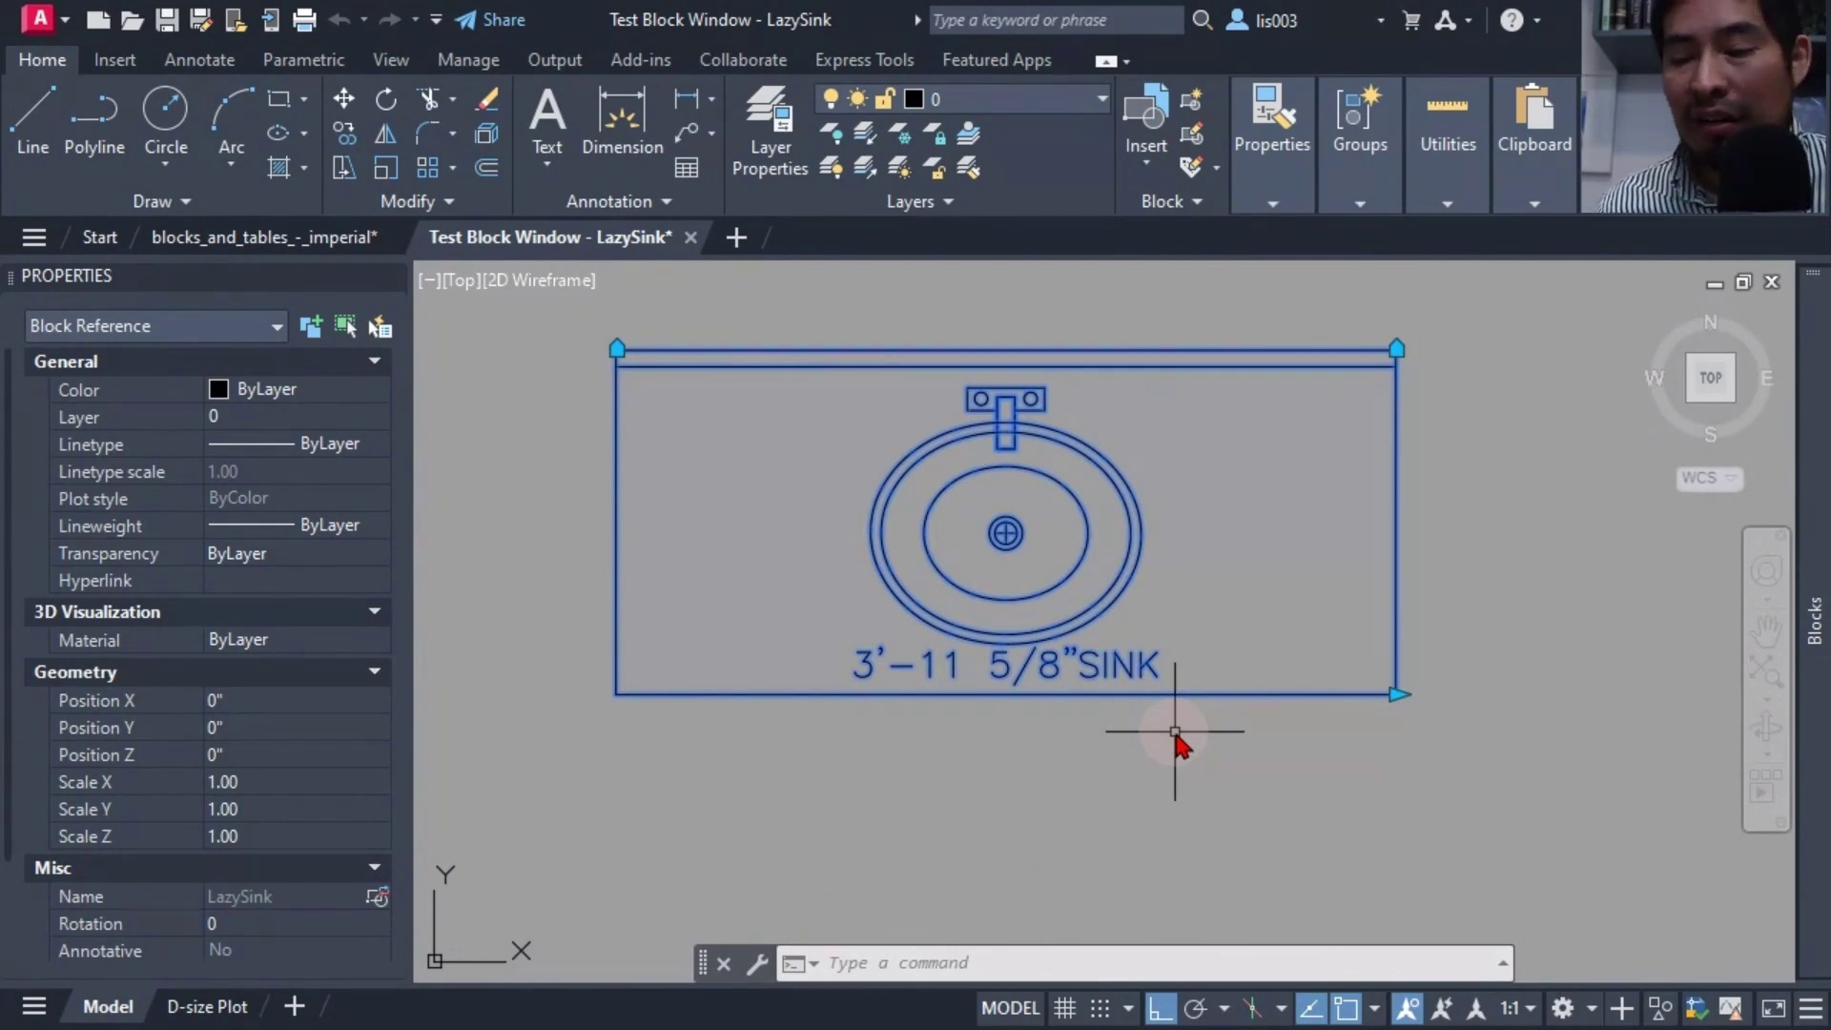
Test the counter width at about 5'-0 1/4", 5 7/8" and 3'-3 1/2", and close the test block window
middle_click_drag(1148, 740, 1042, 776)
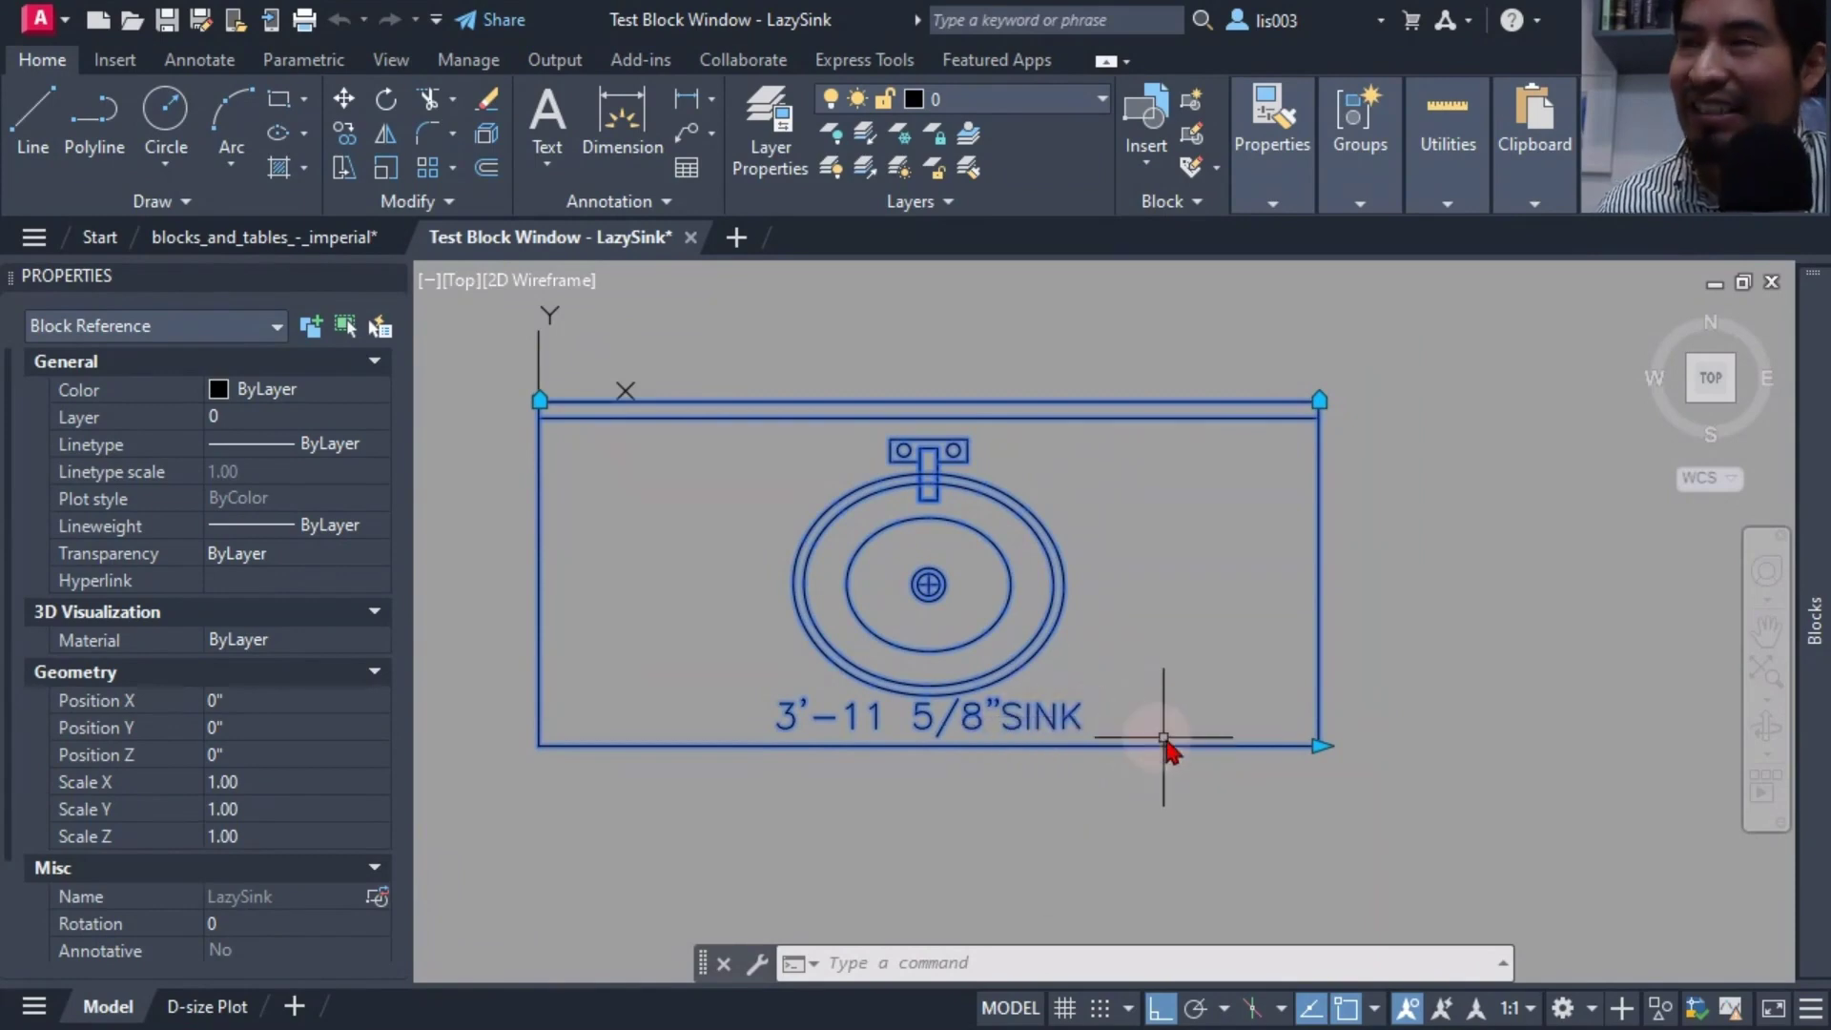
left_click_drag(1319, 746, 1525, 752)
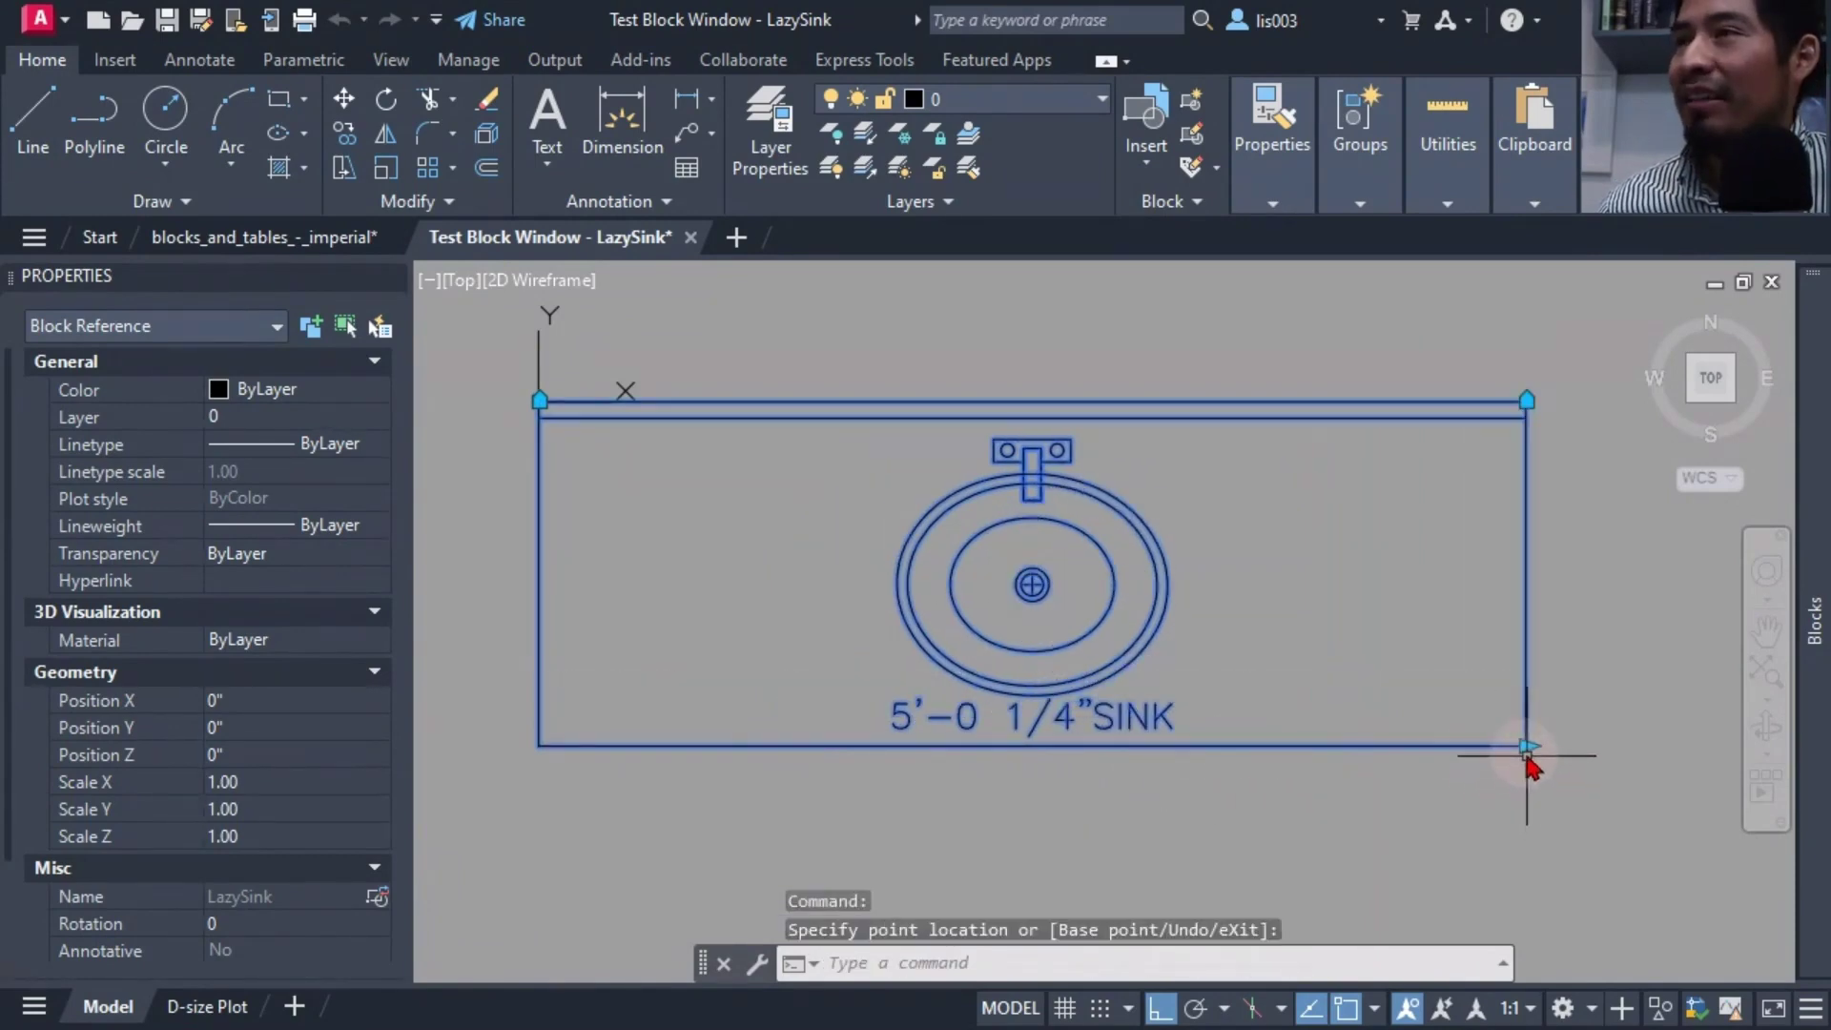
left_click(1526, 747)
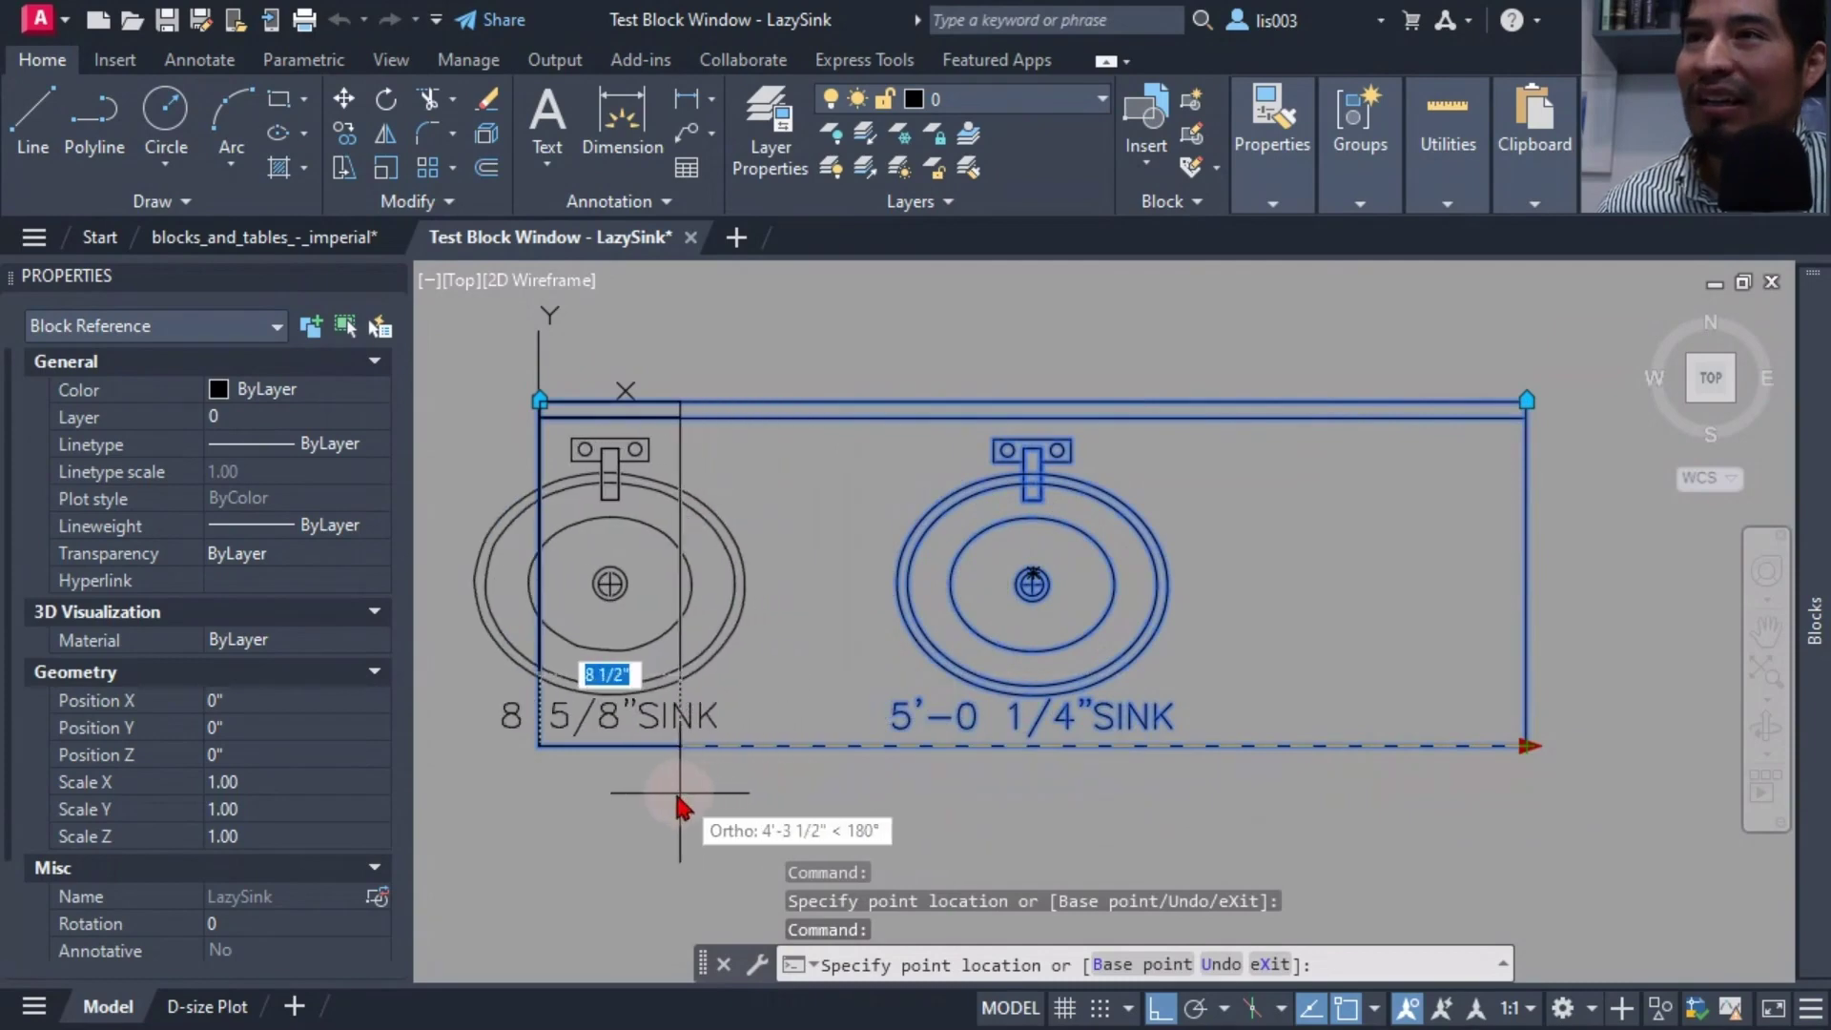
left_click(641, 791)
middle_click_drag(746, 804, 853, 795)
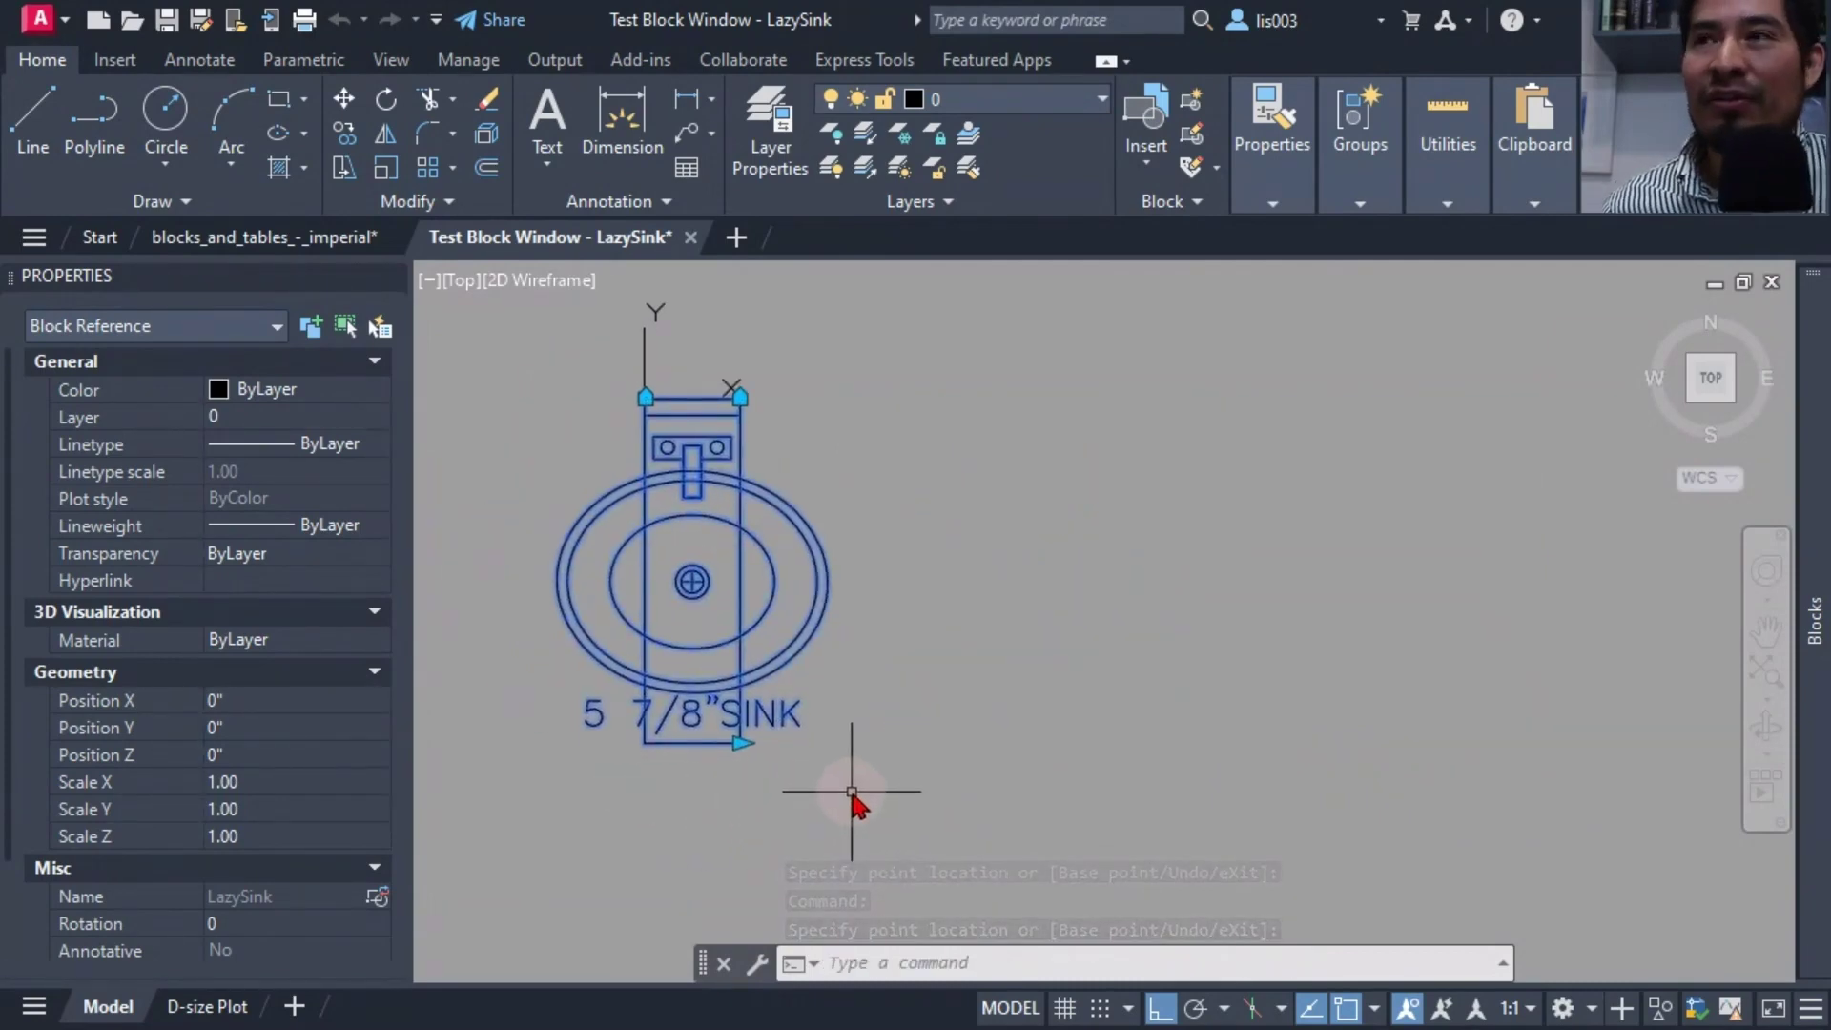
left_click(742, 743)
left_click(1300, 766)
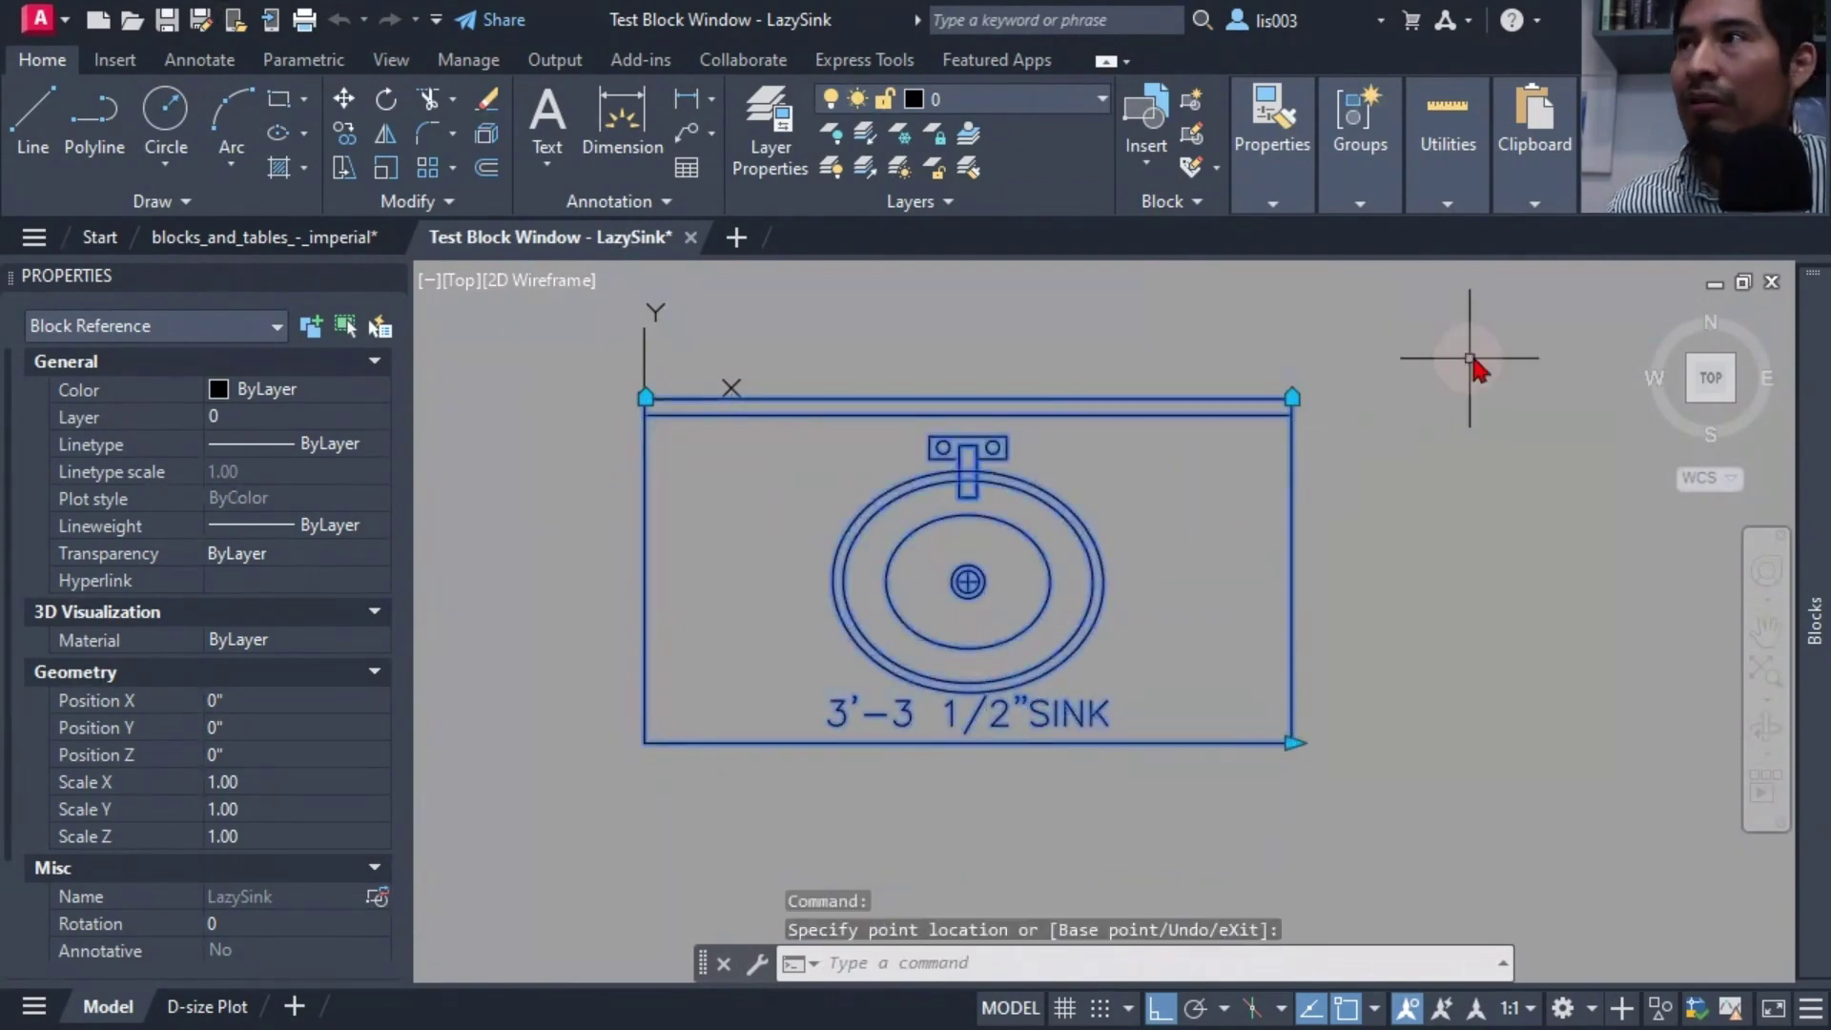
left_click(1707, 143)
left_click(1708, 295)
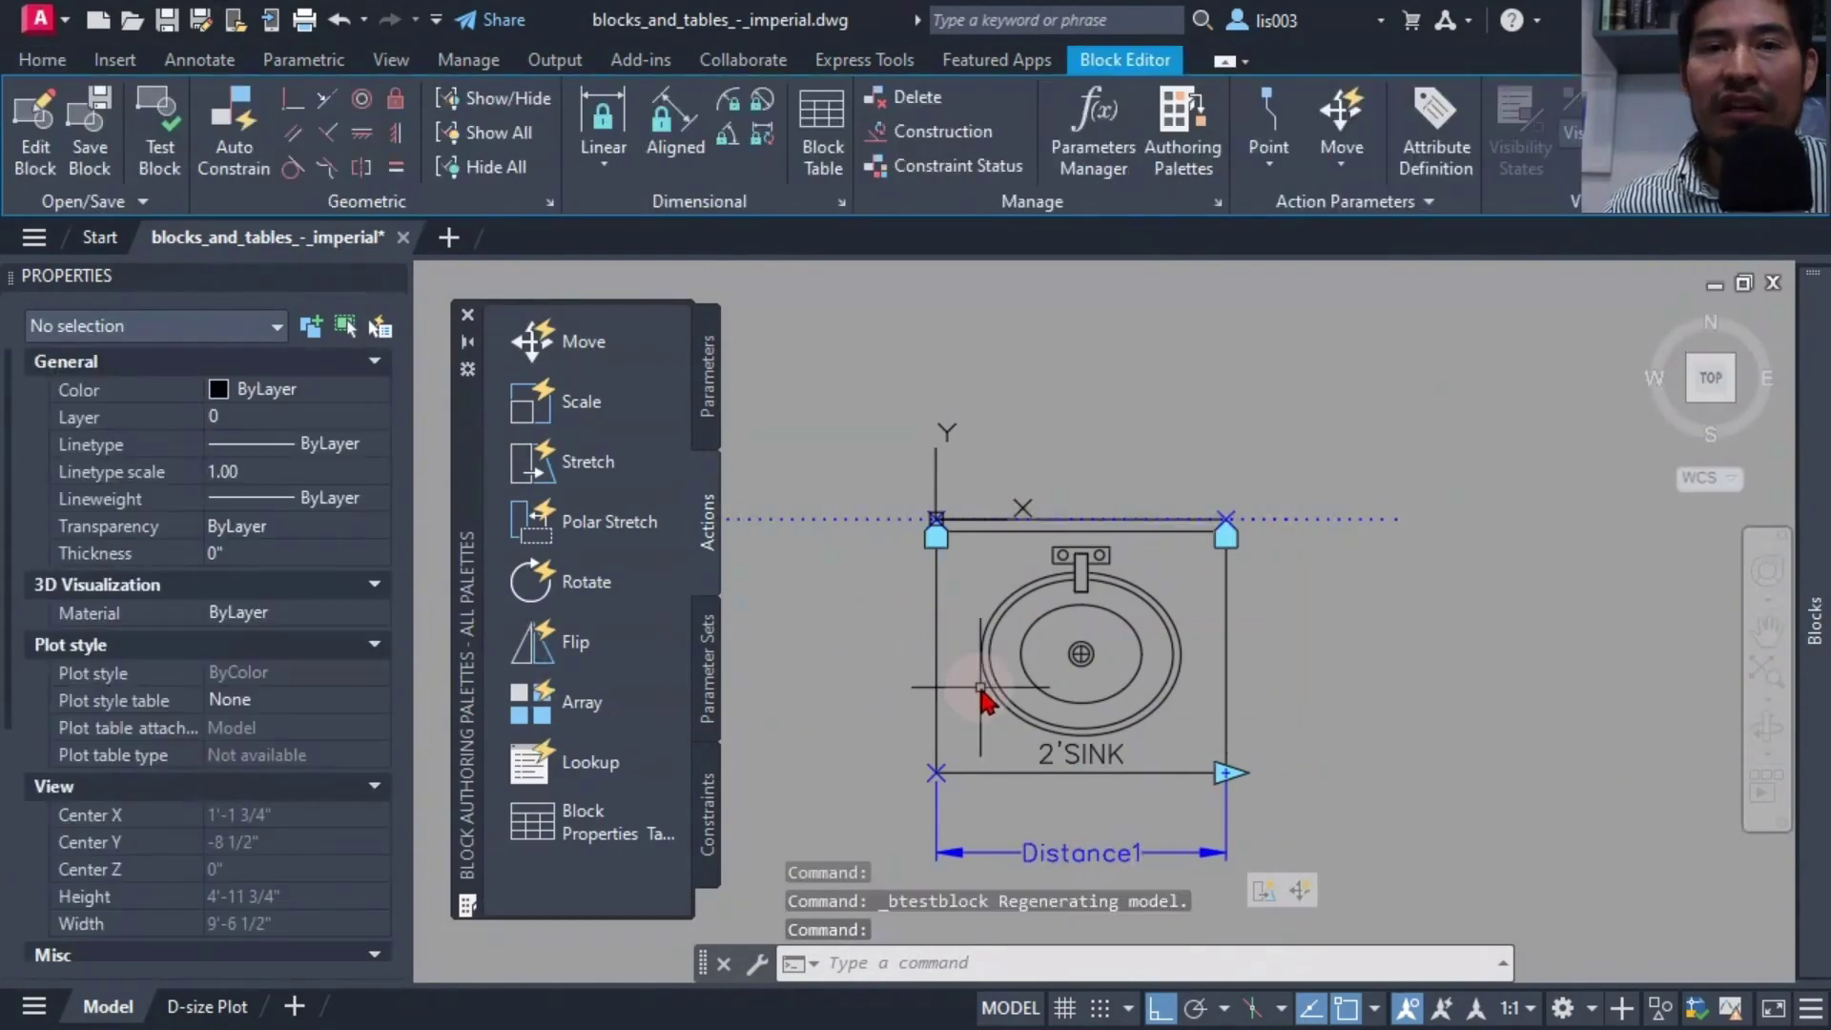
Rename the linear parameter below the counter's front edge to WIDTH
middle_click_drag(985, 703, 1080, 634)
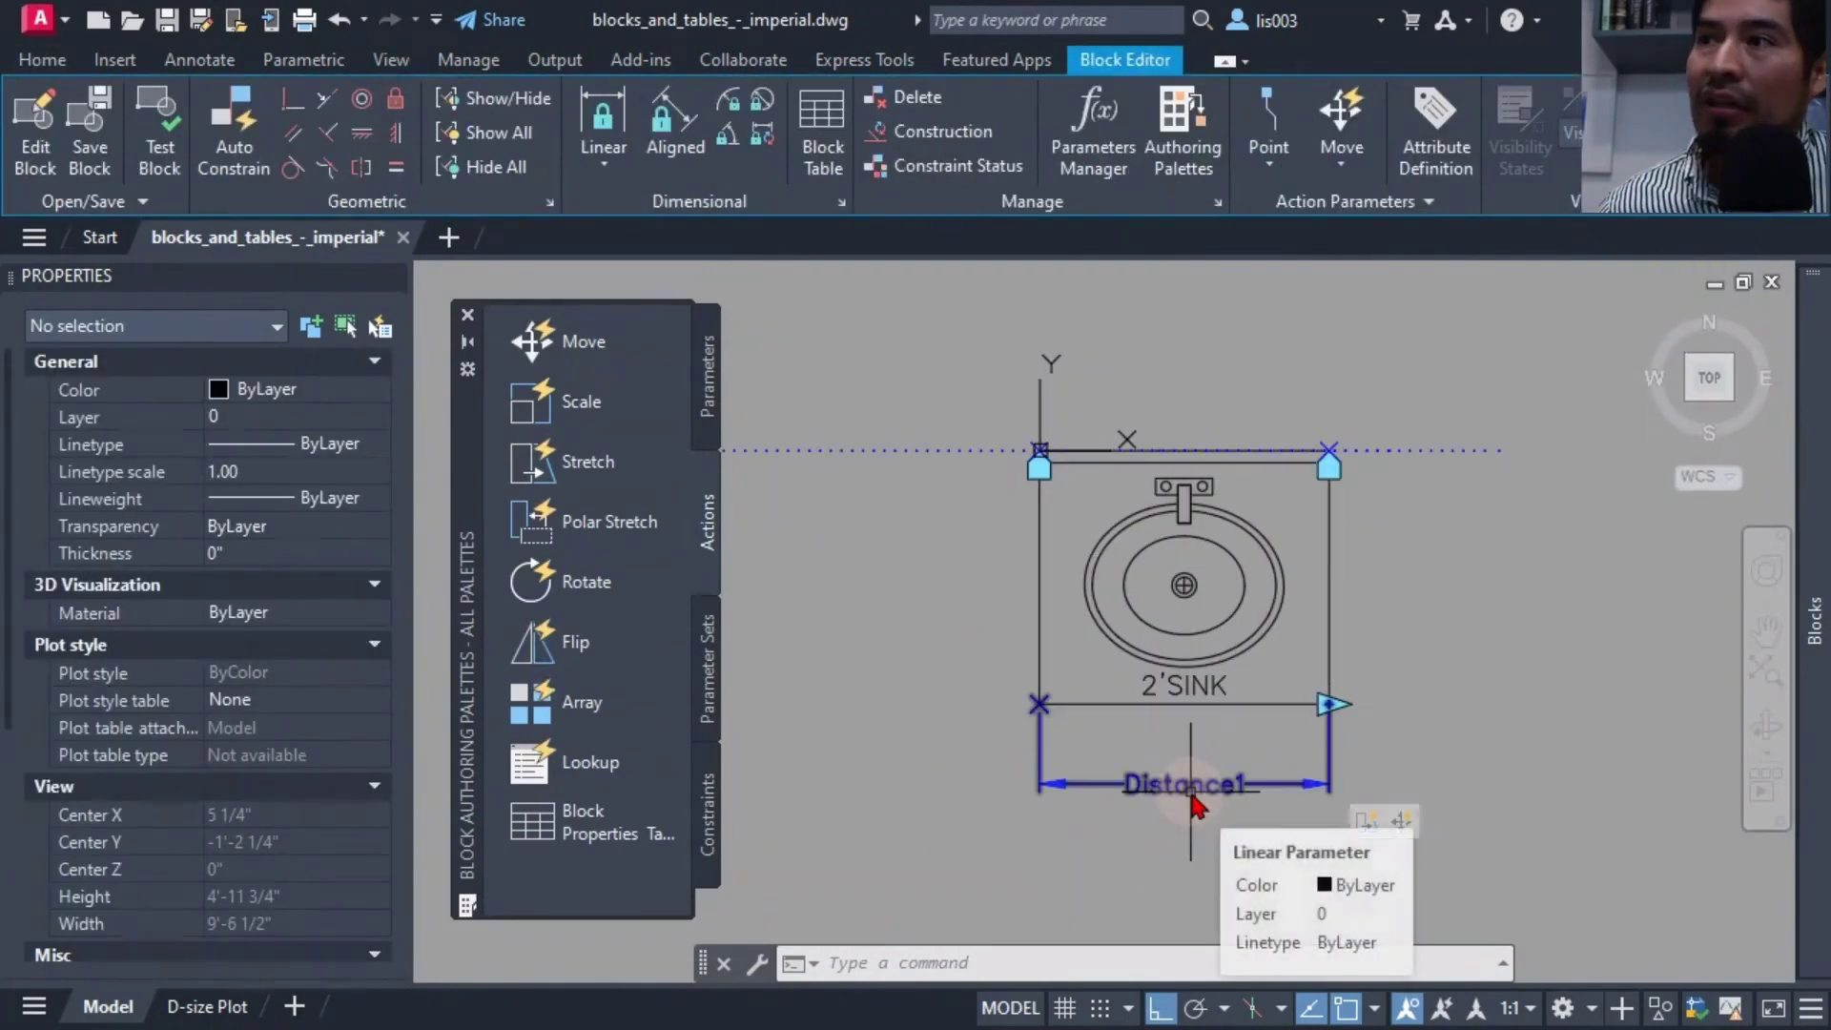
left_click(1196, 804)
middle_click_drag(1197, 804, 972, 817)
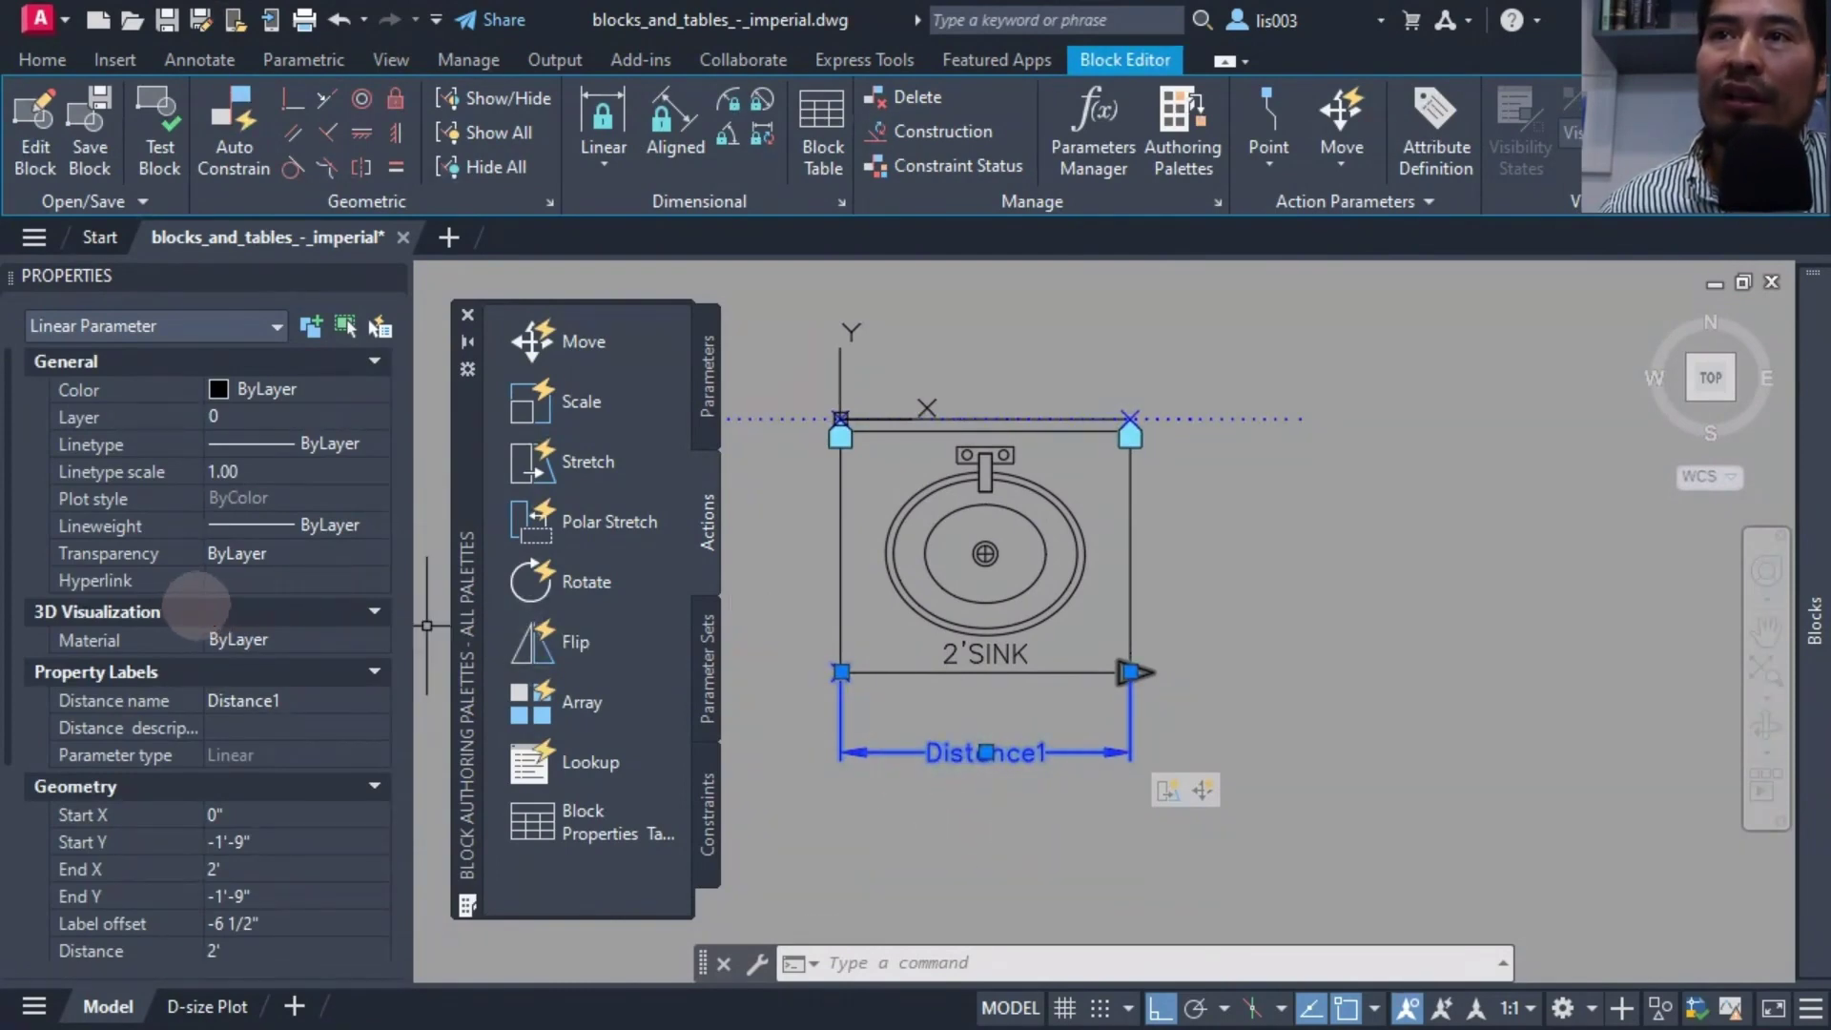
left_click(309, 701)
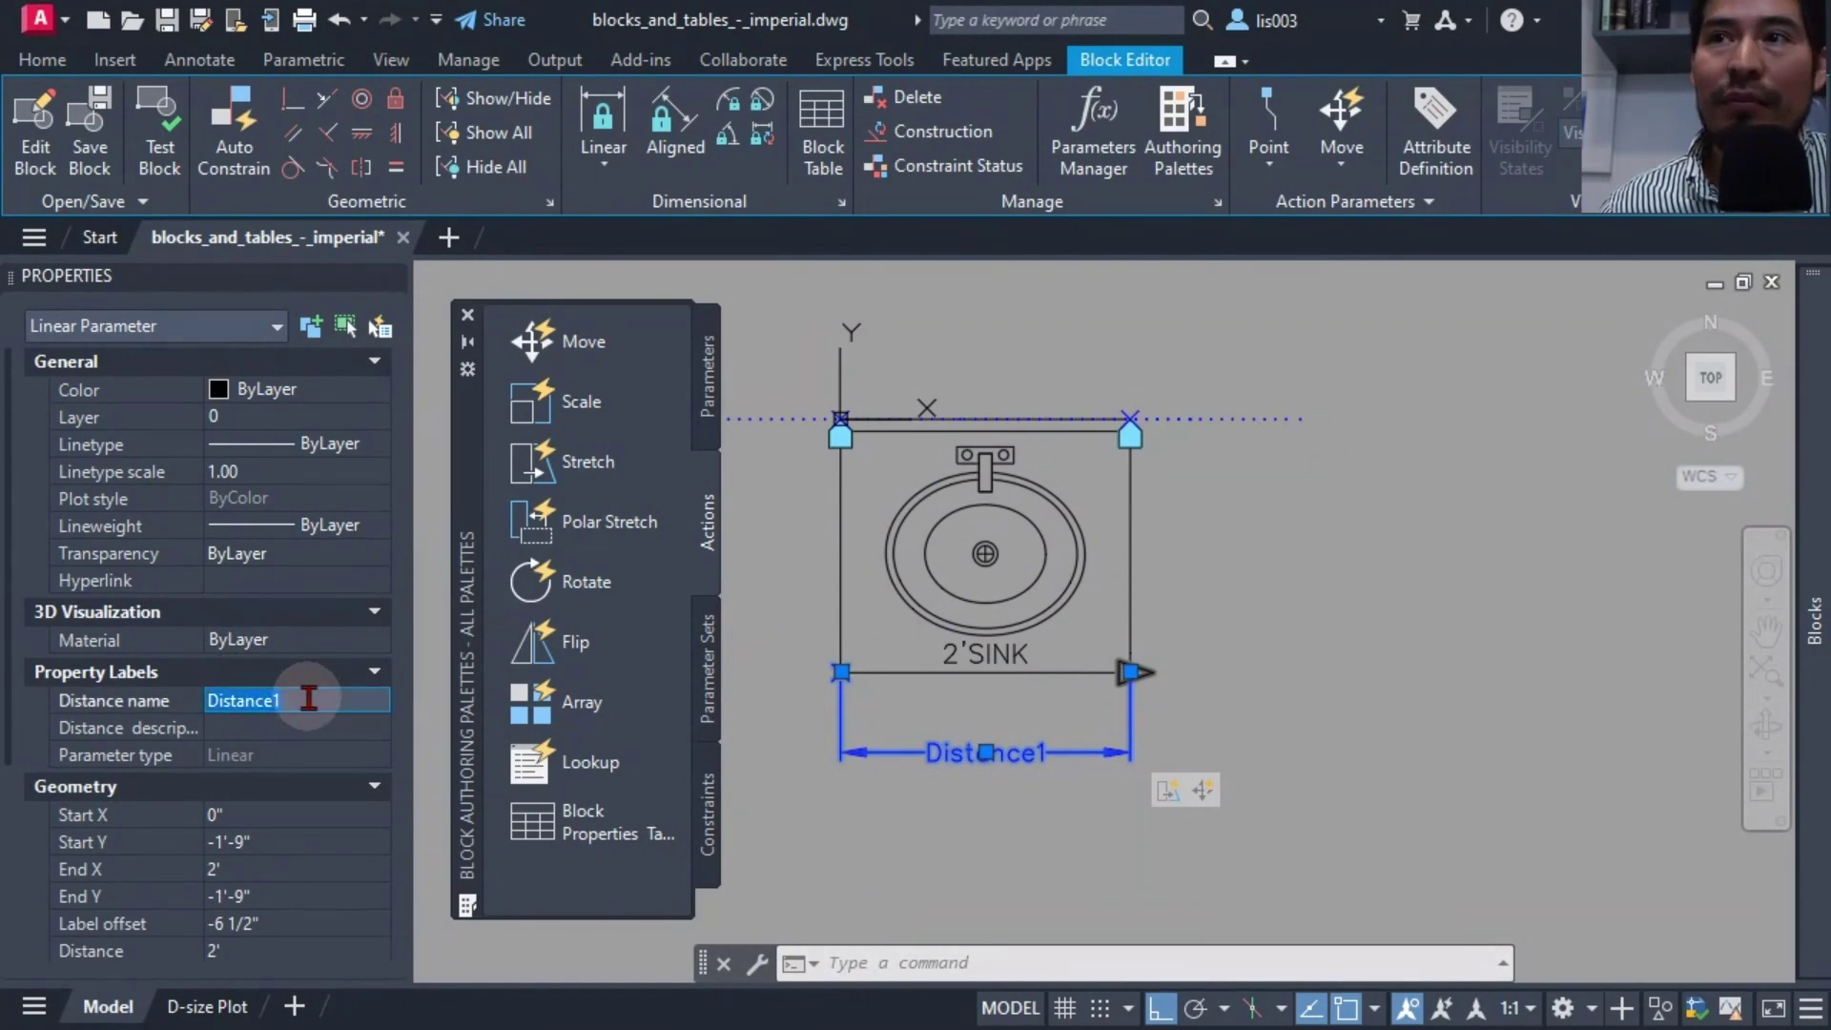
type("WIDTH")
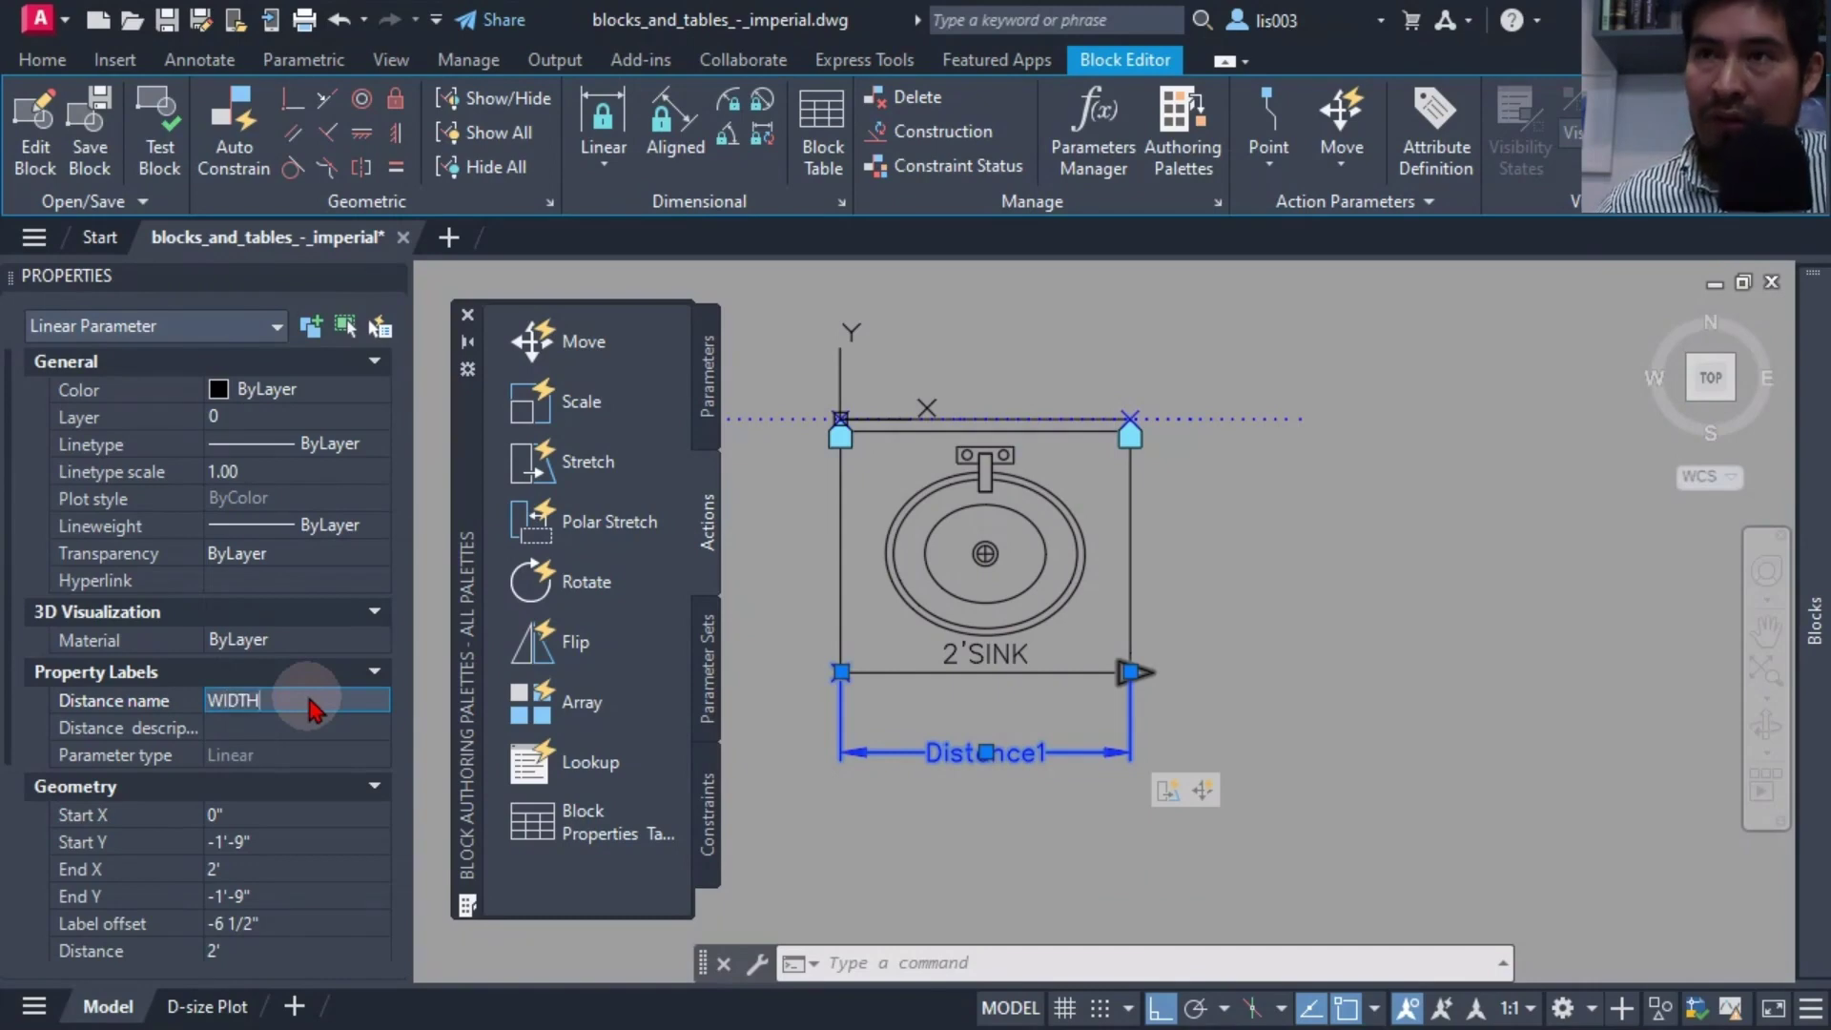
key("Return")
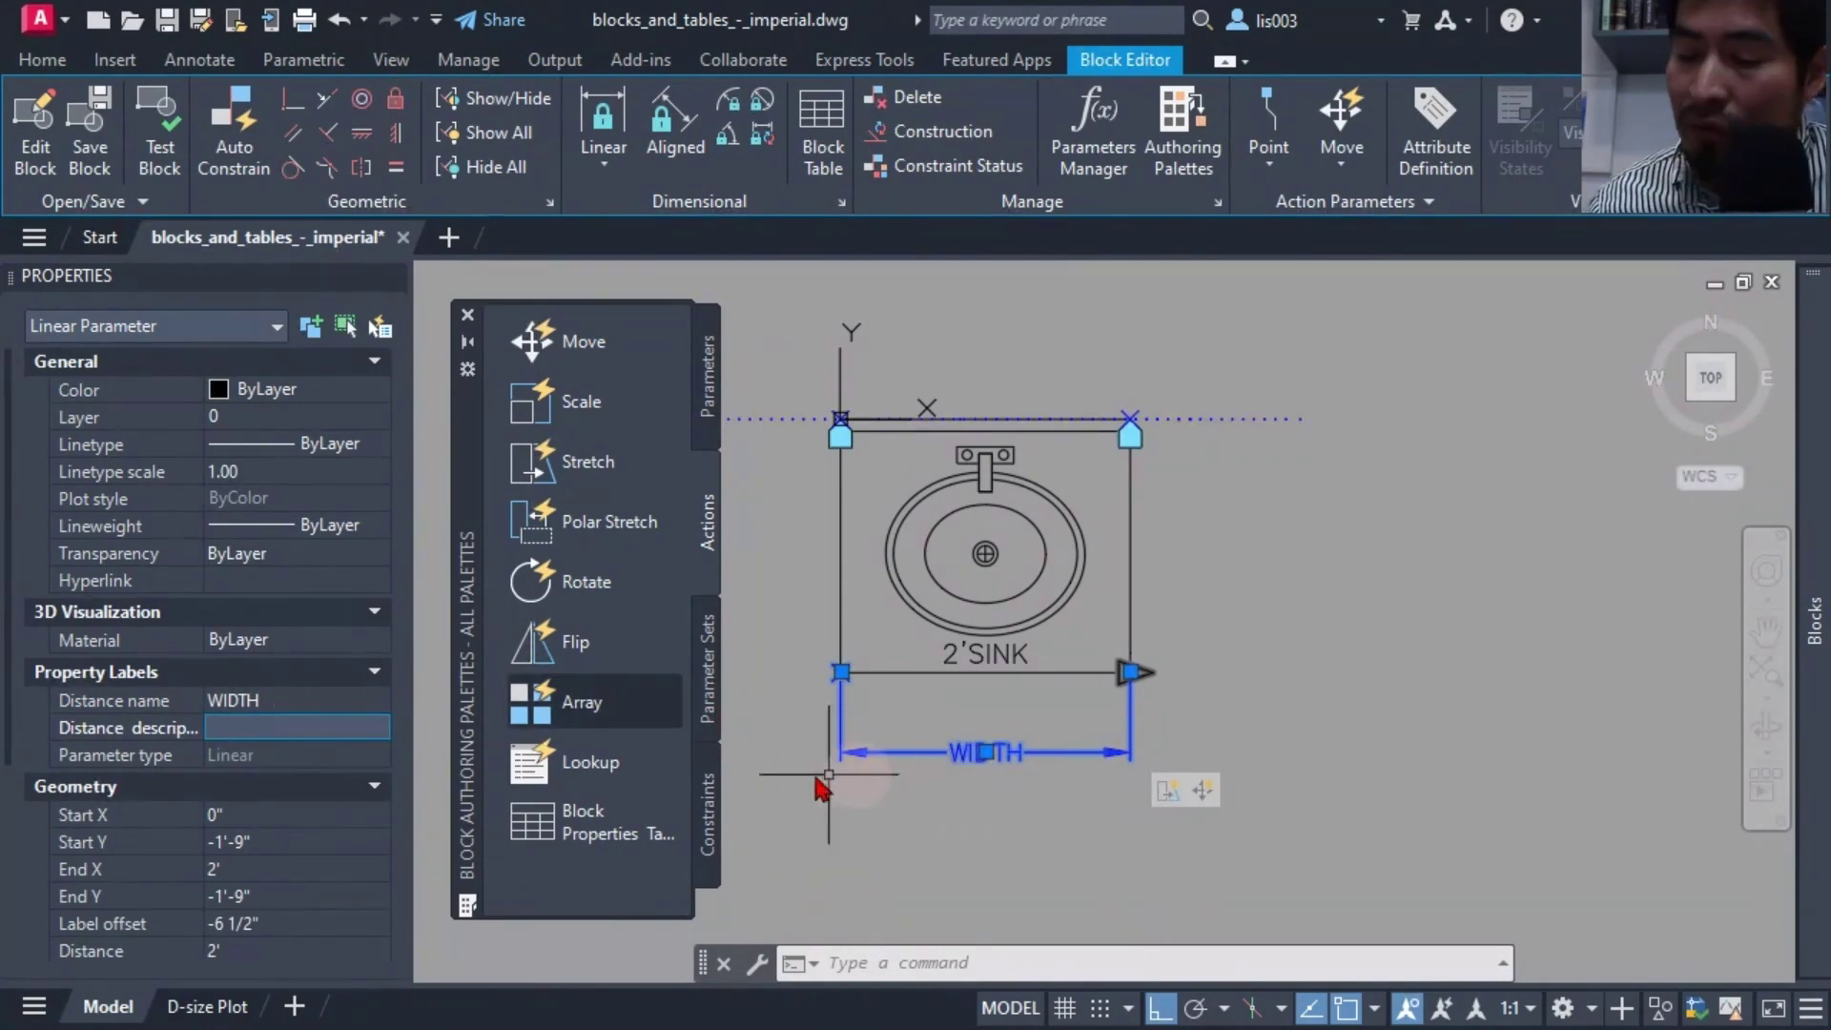
Set the WIDTH parameter's distance type to List in its value set
scroll(229, 753, "down", 3)
scroll(289, 801, "down", 2)
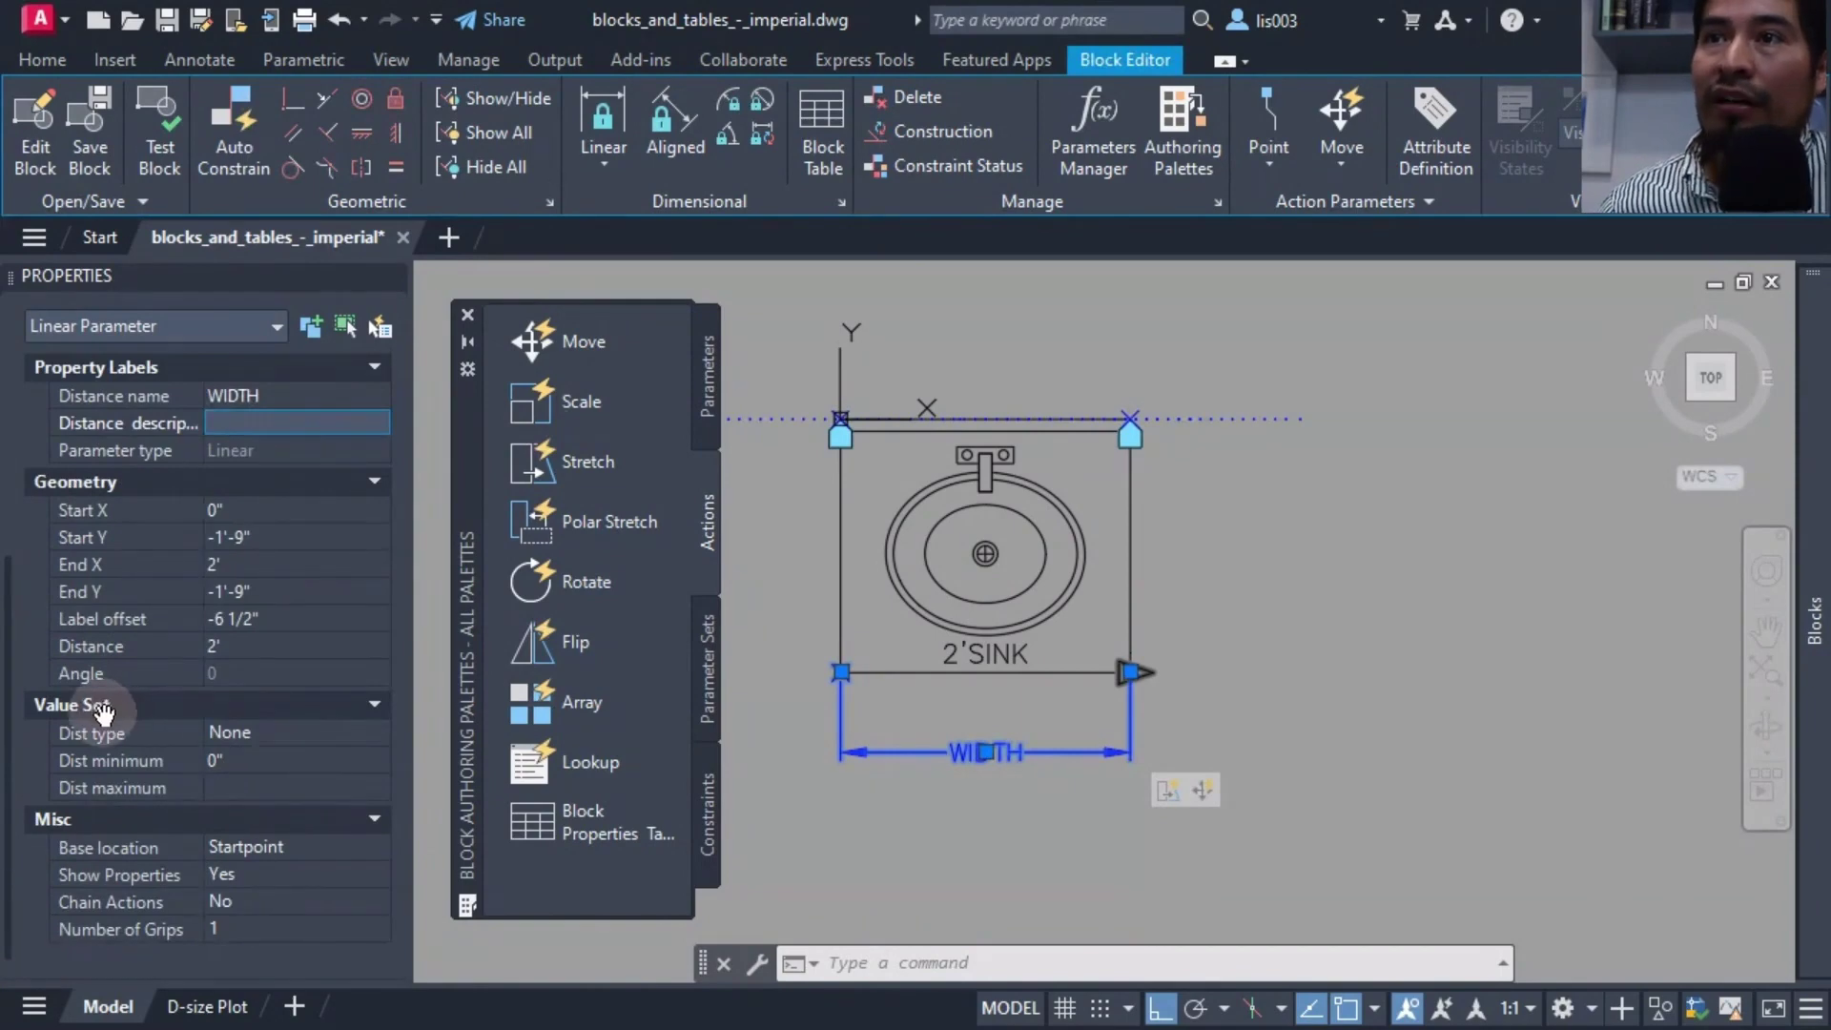
left_click(277, 736)
left_click(272, 736)
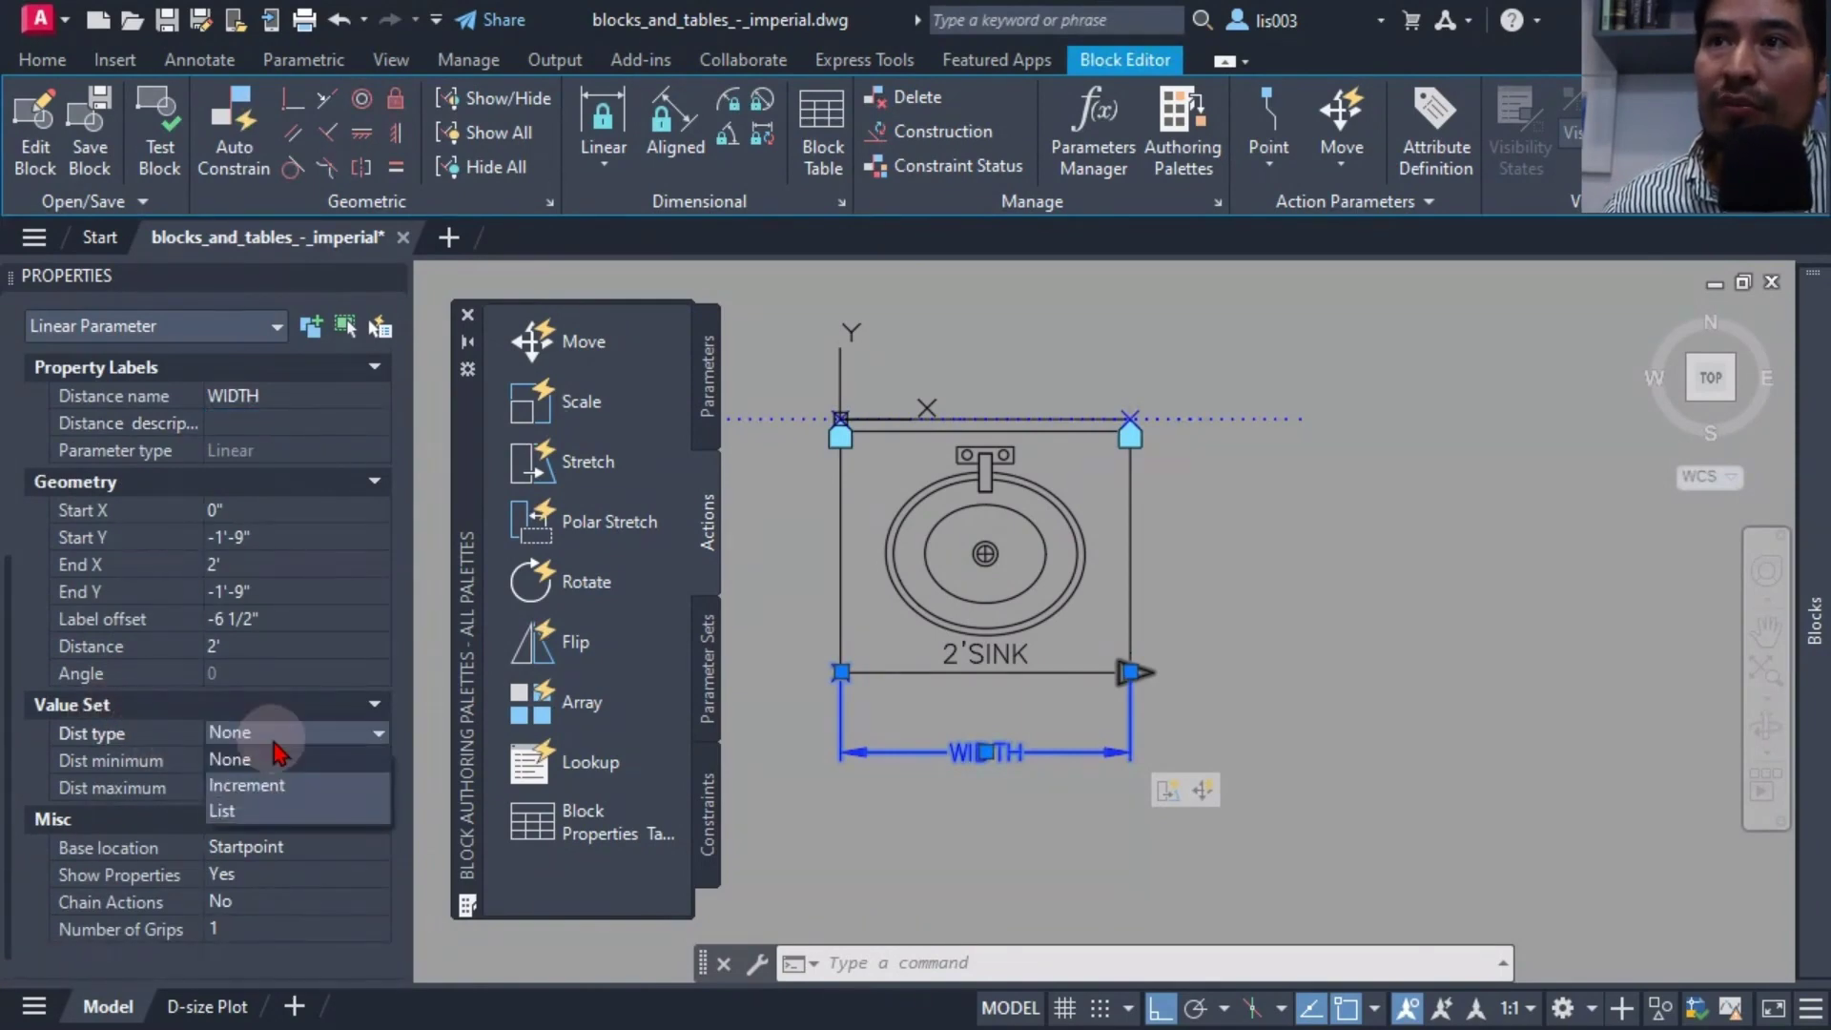
left_click(257, 811)
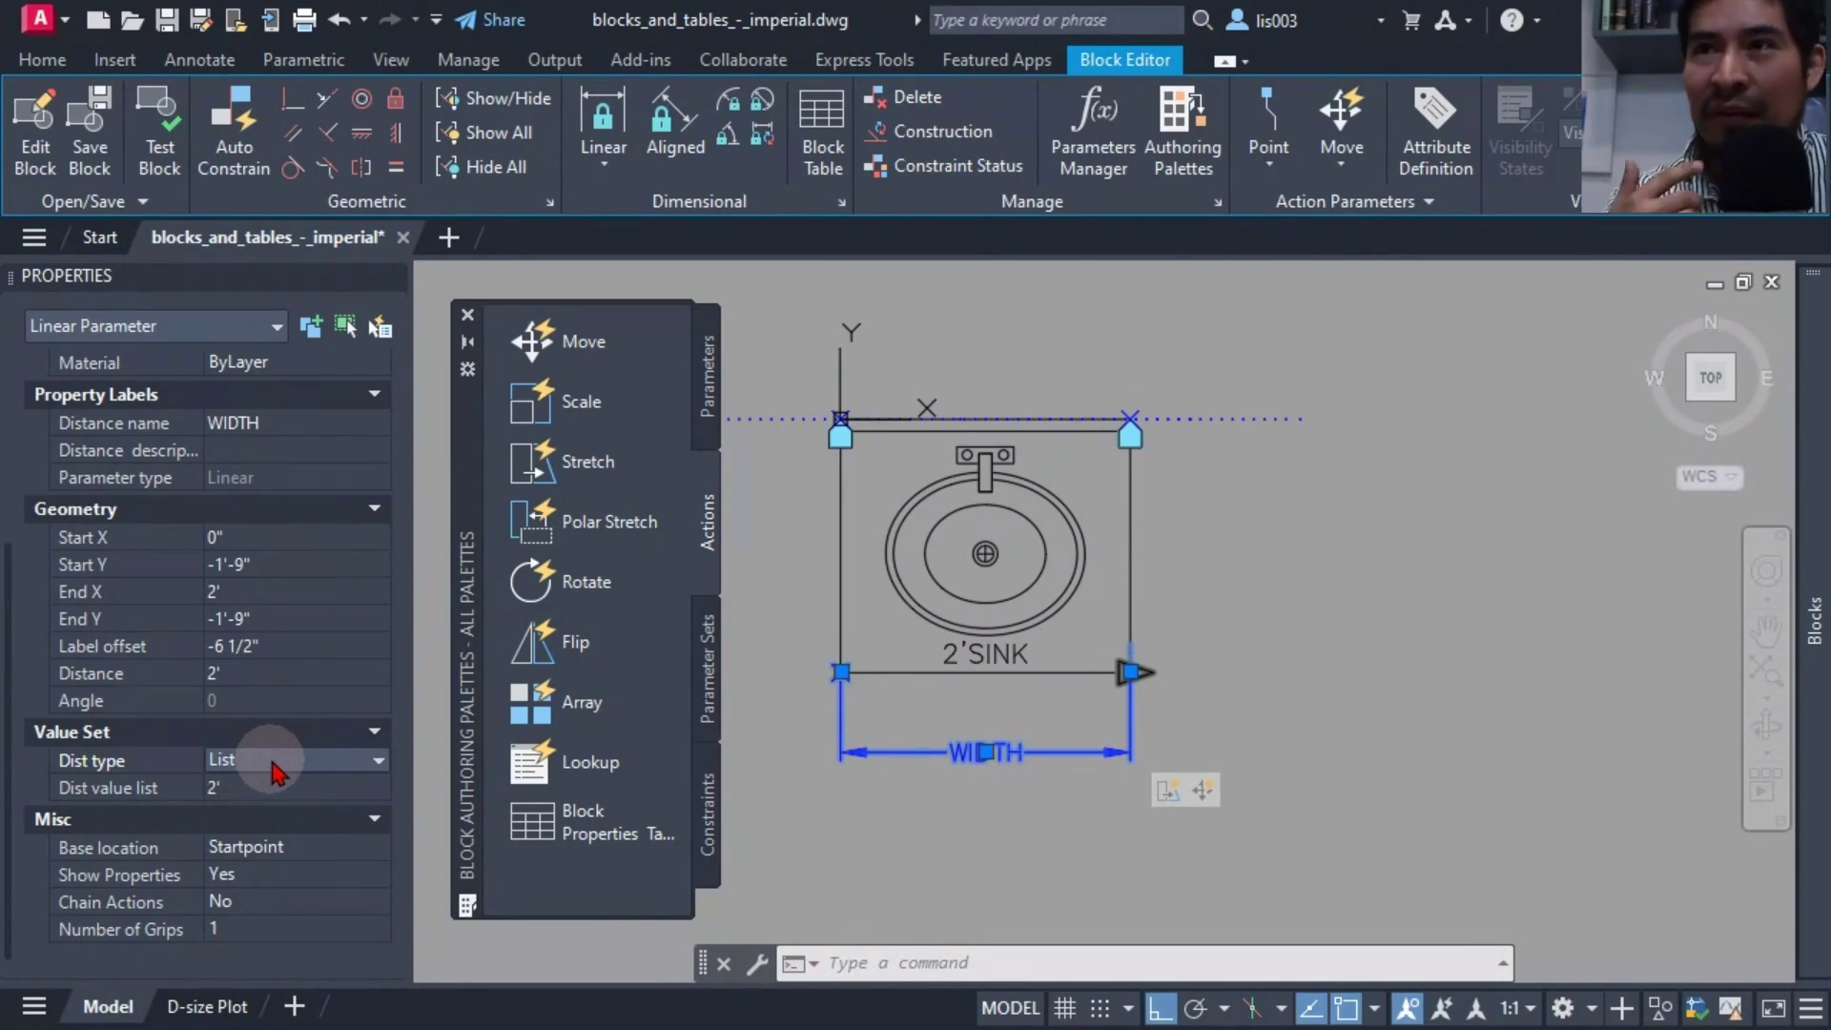
Add the distances 2'-6", 3', 4', 5' and 6' to the WIDTH parameter's distance value list
left_click(375, 788)
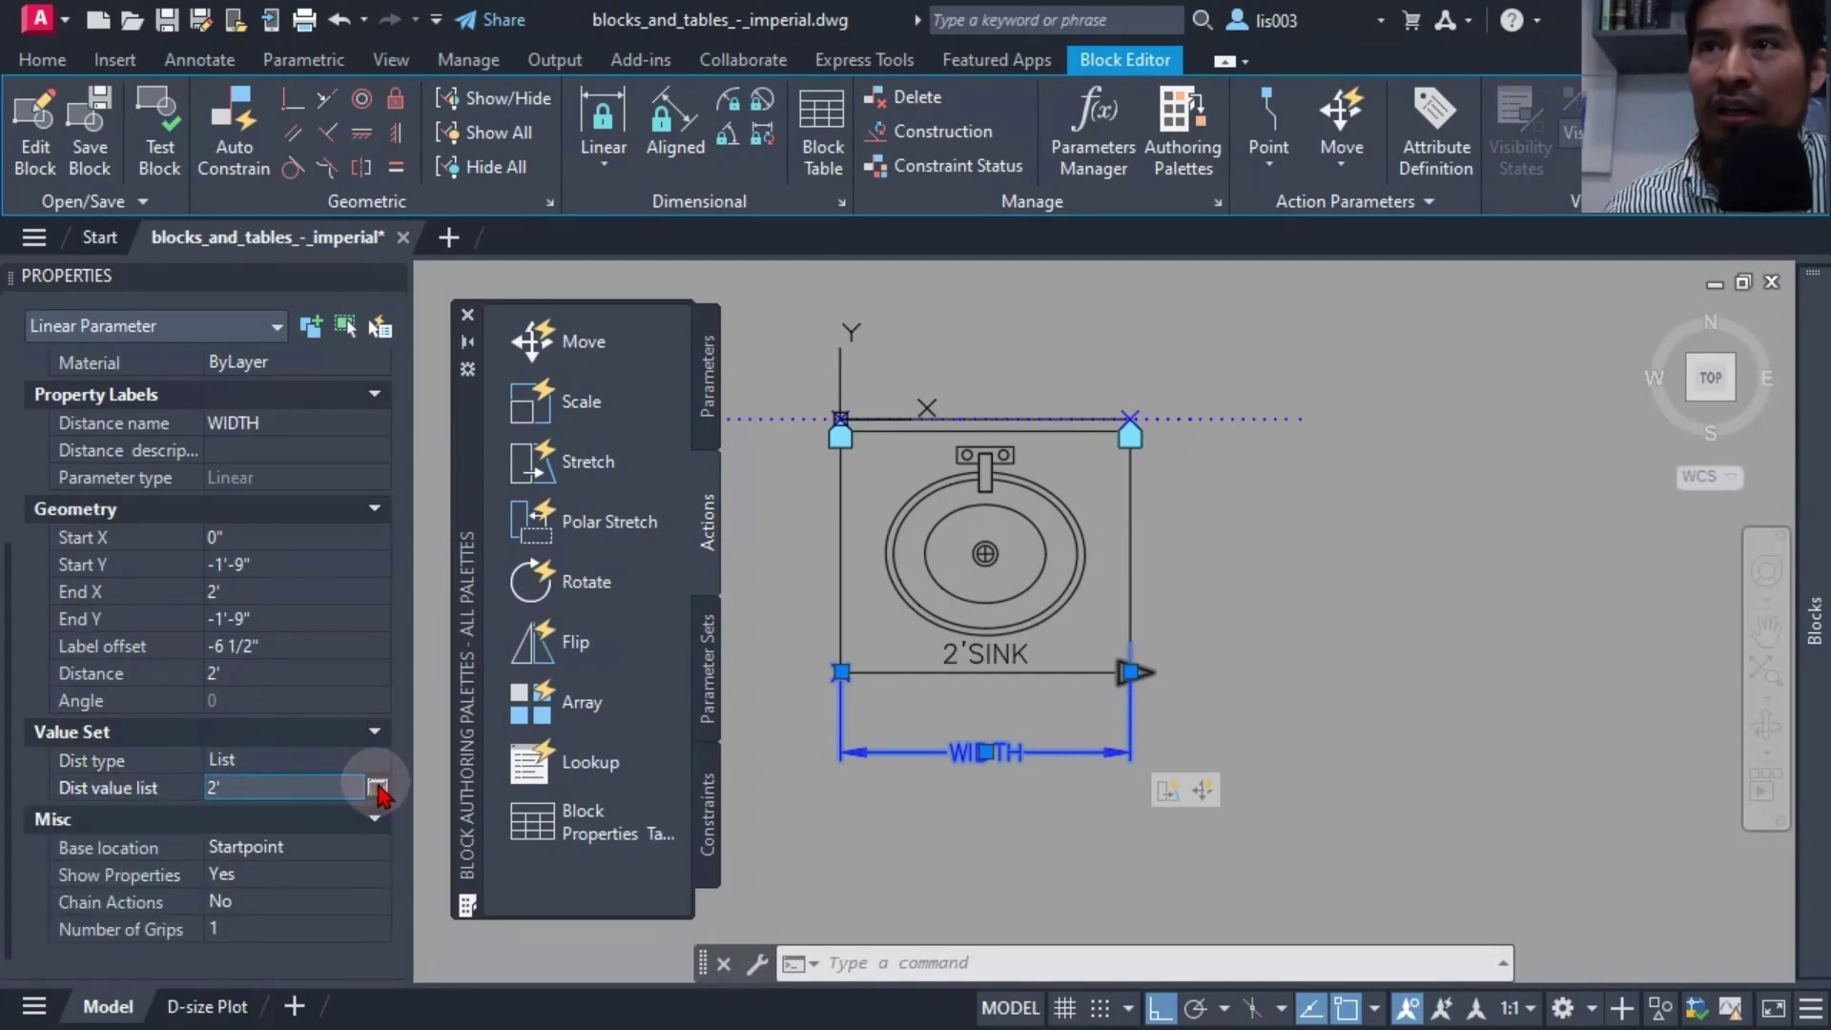
left_click(377, 788)
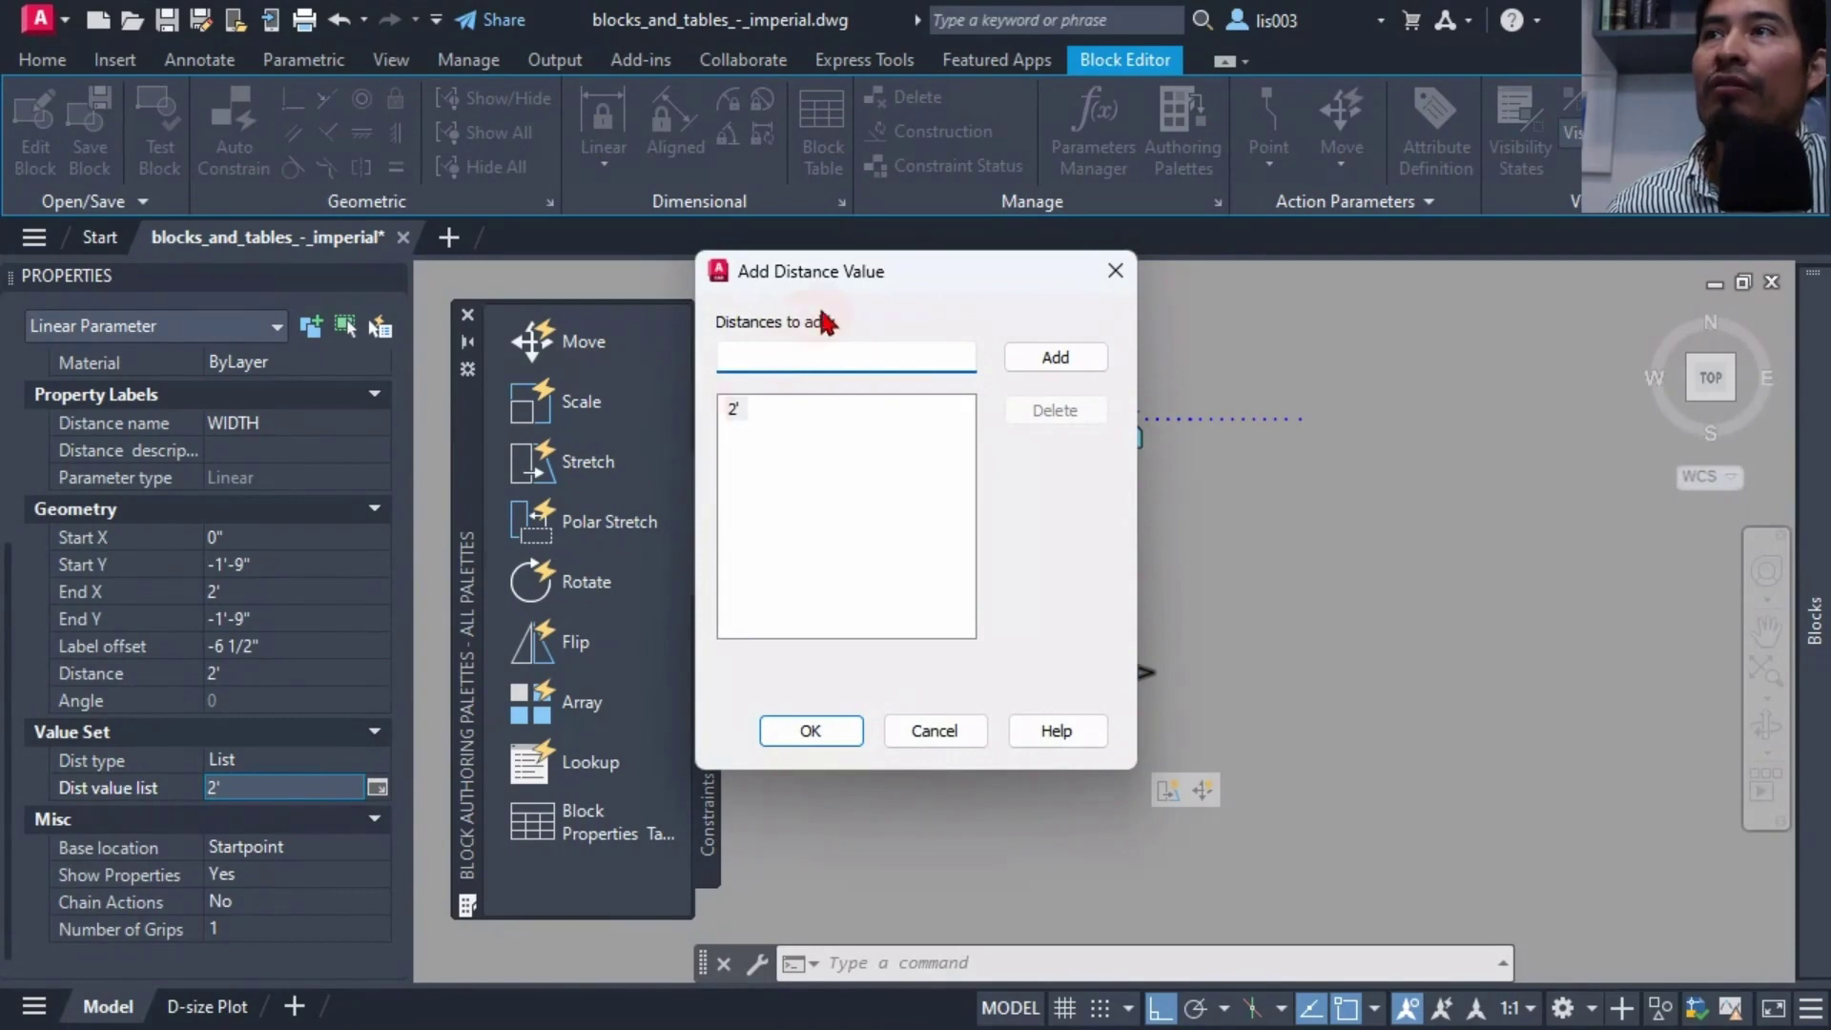
left_click_drag(837, 286, 518, 304)
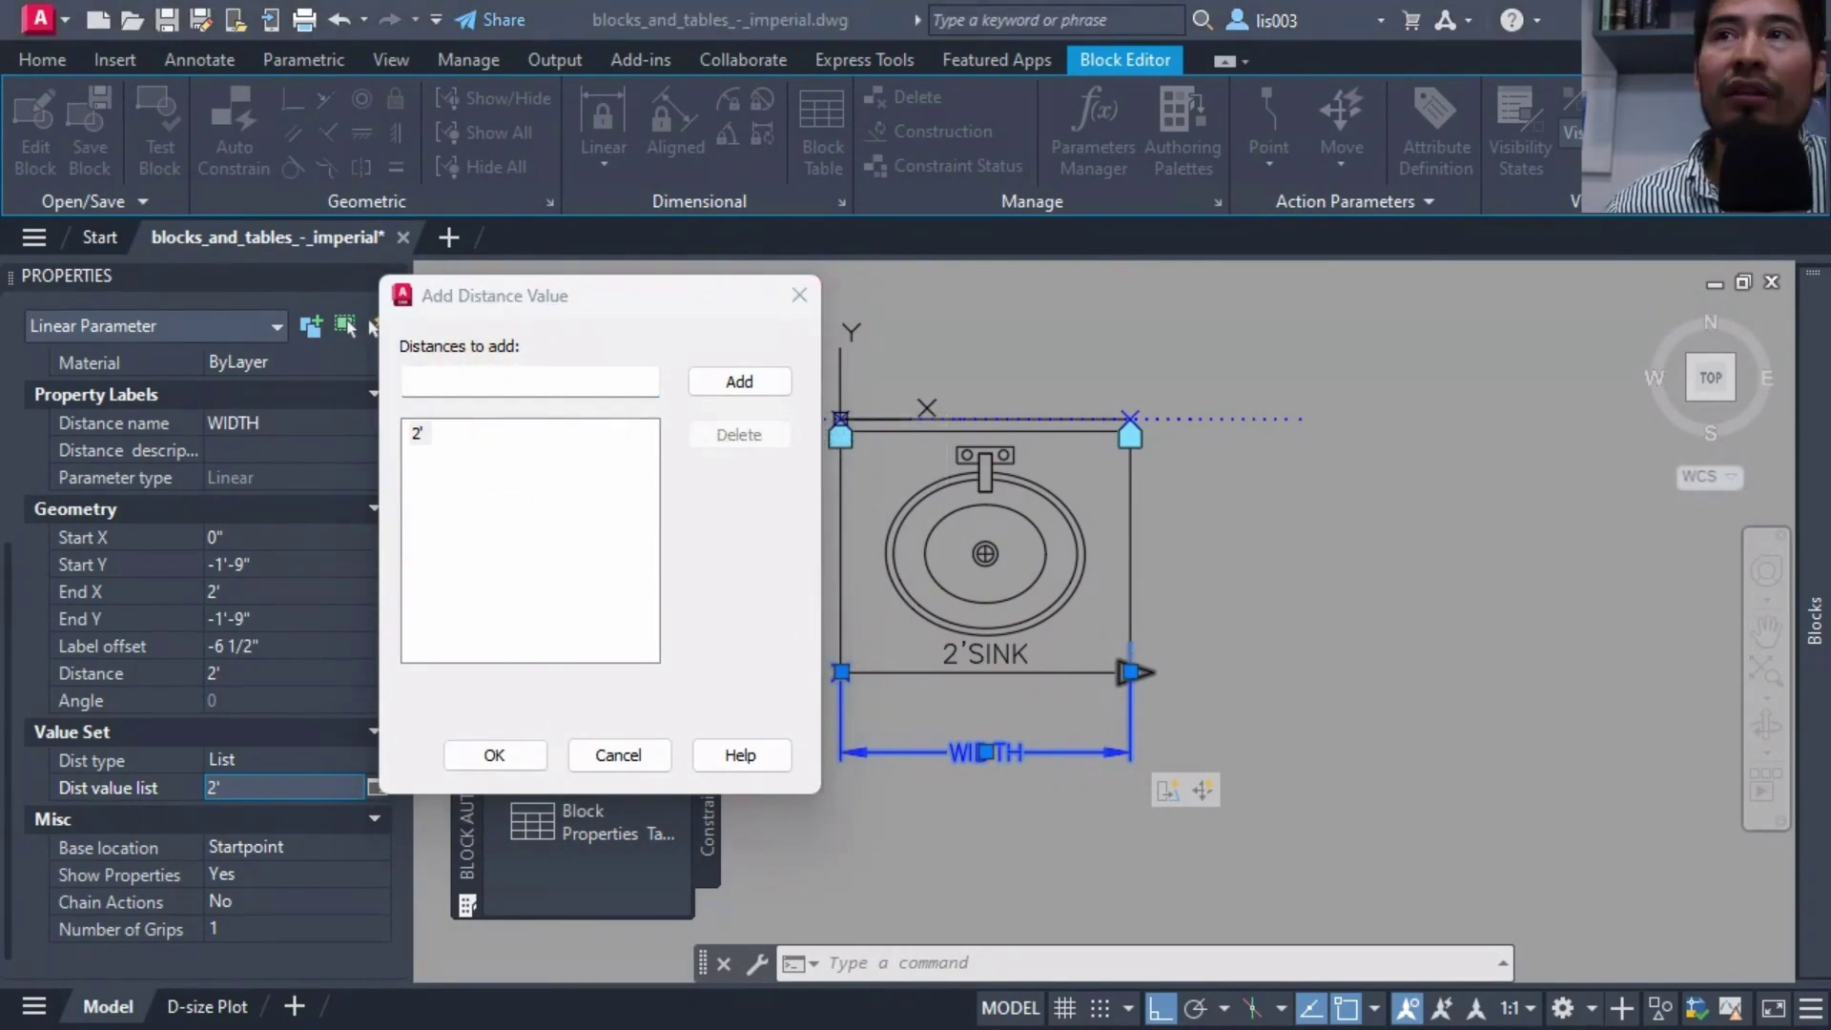
left_click(454, 382)
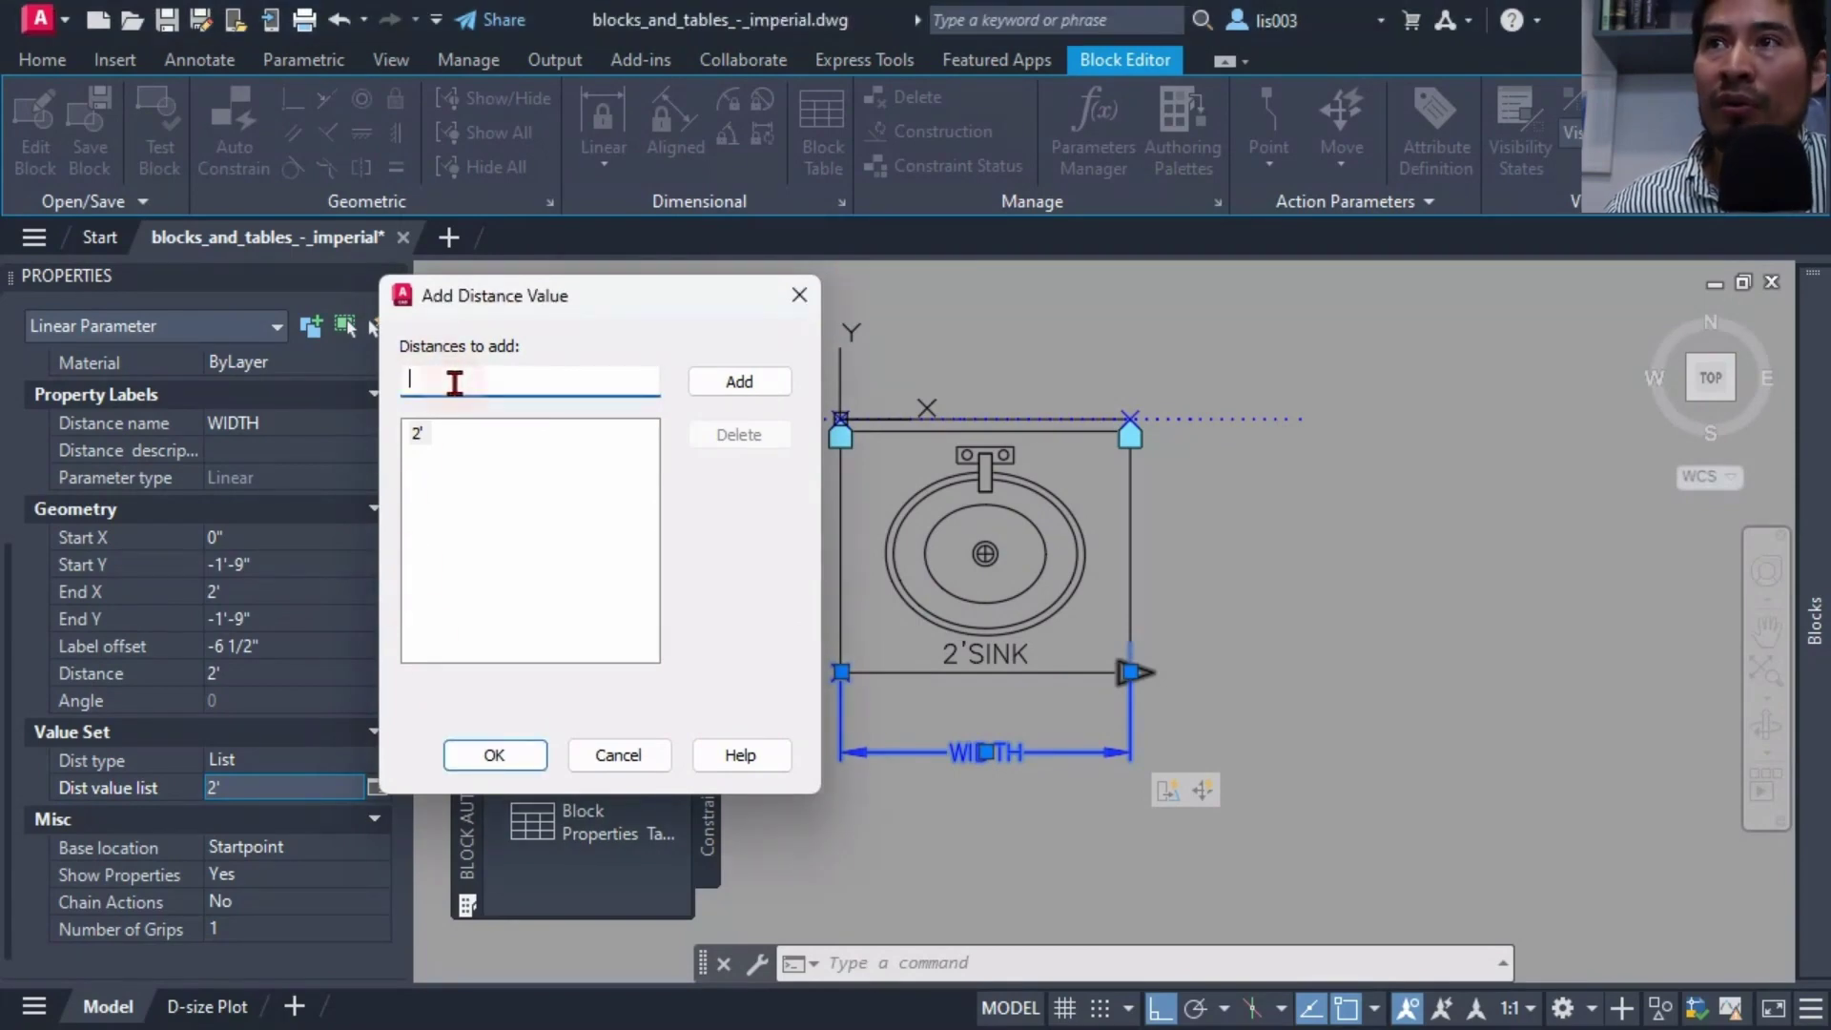
type("30")
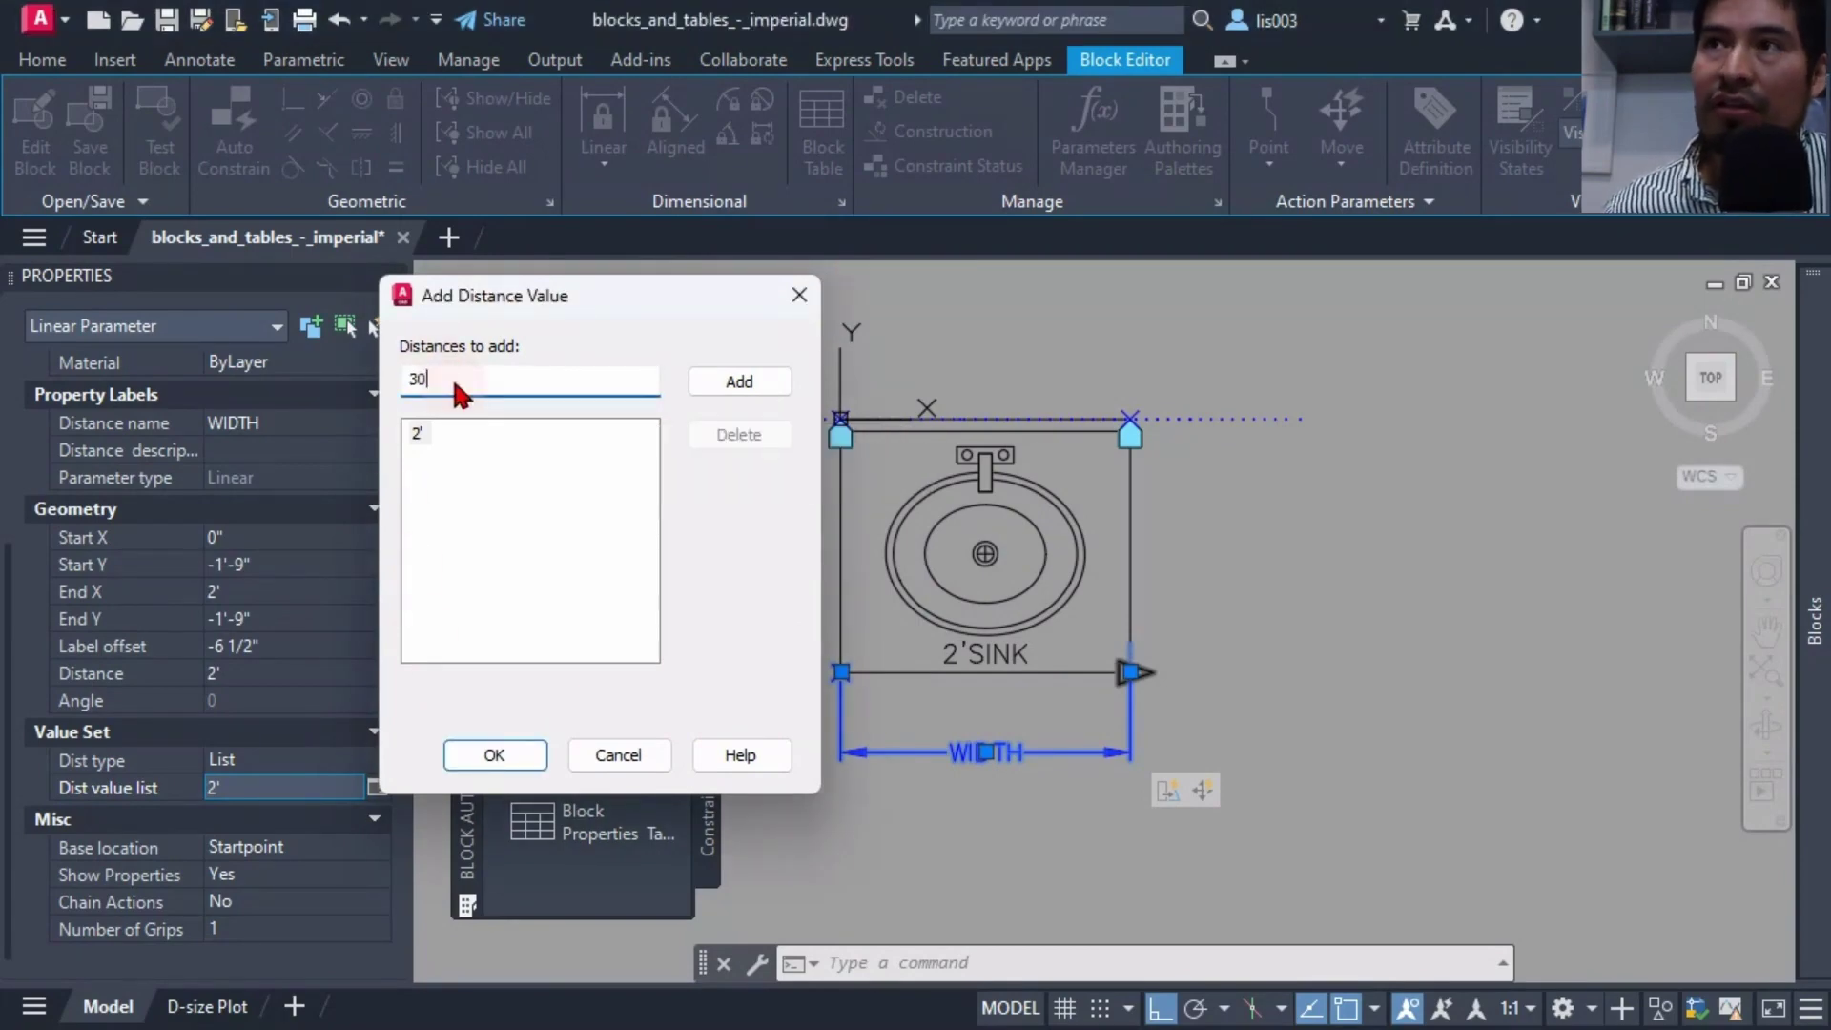
key("Return")
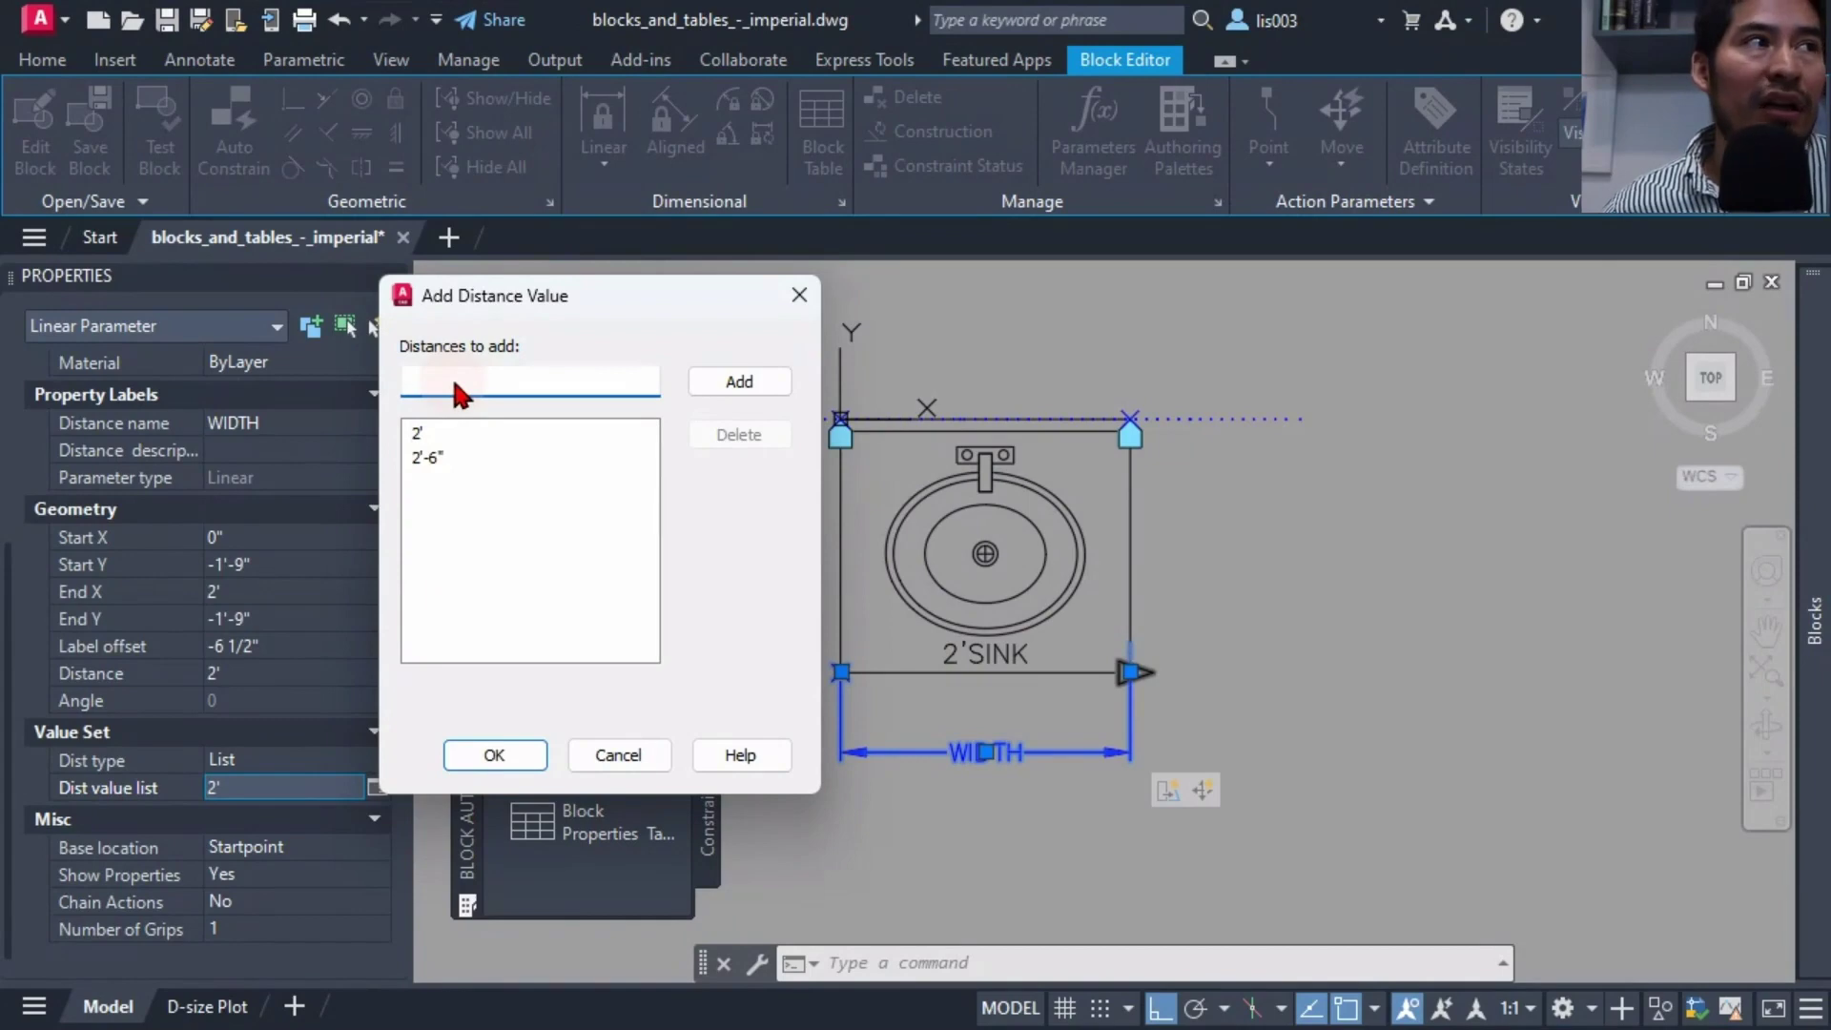
type("36")
key("Return")
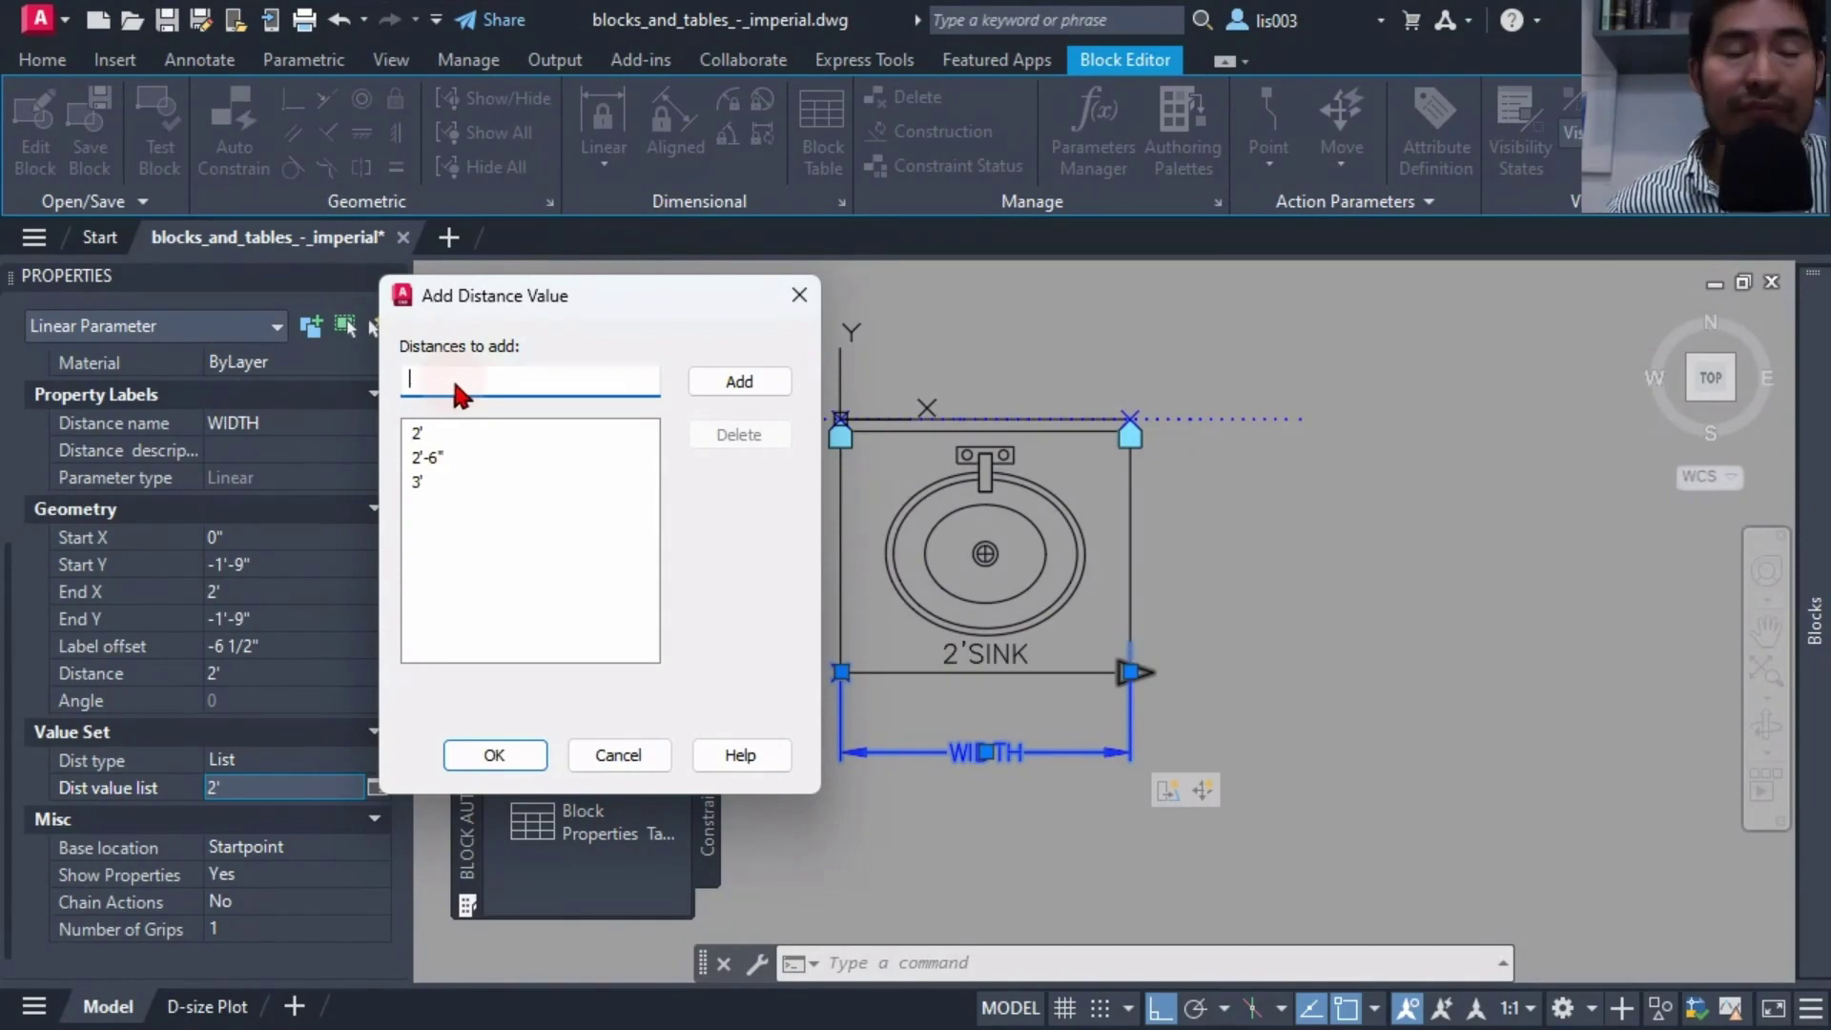
key("Return")
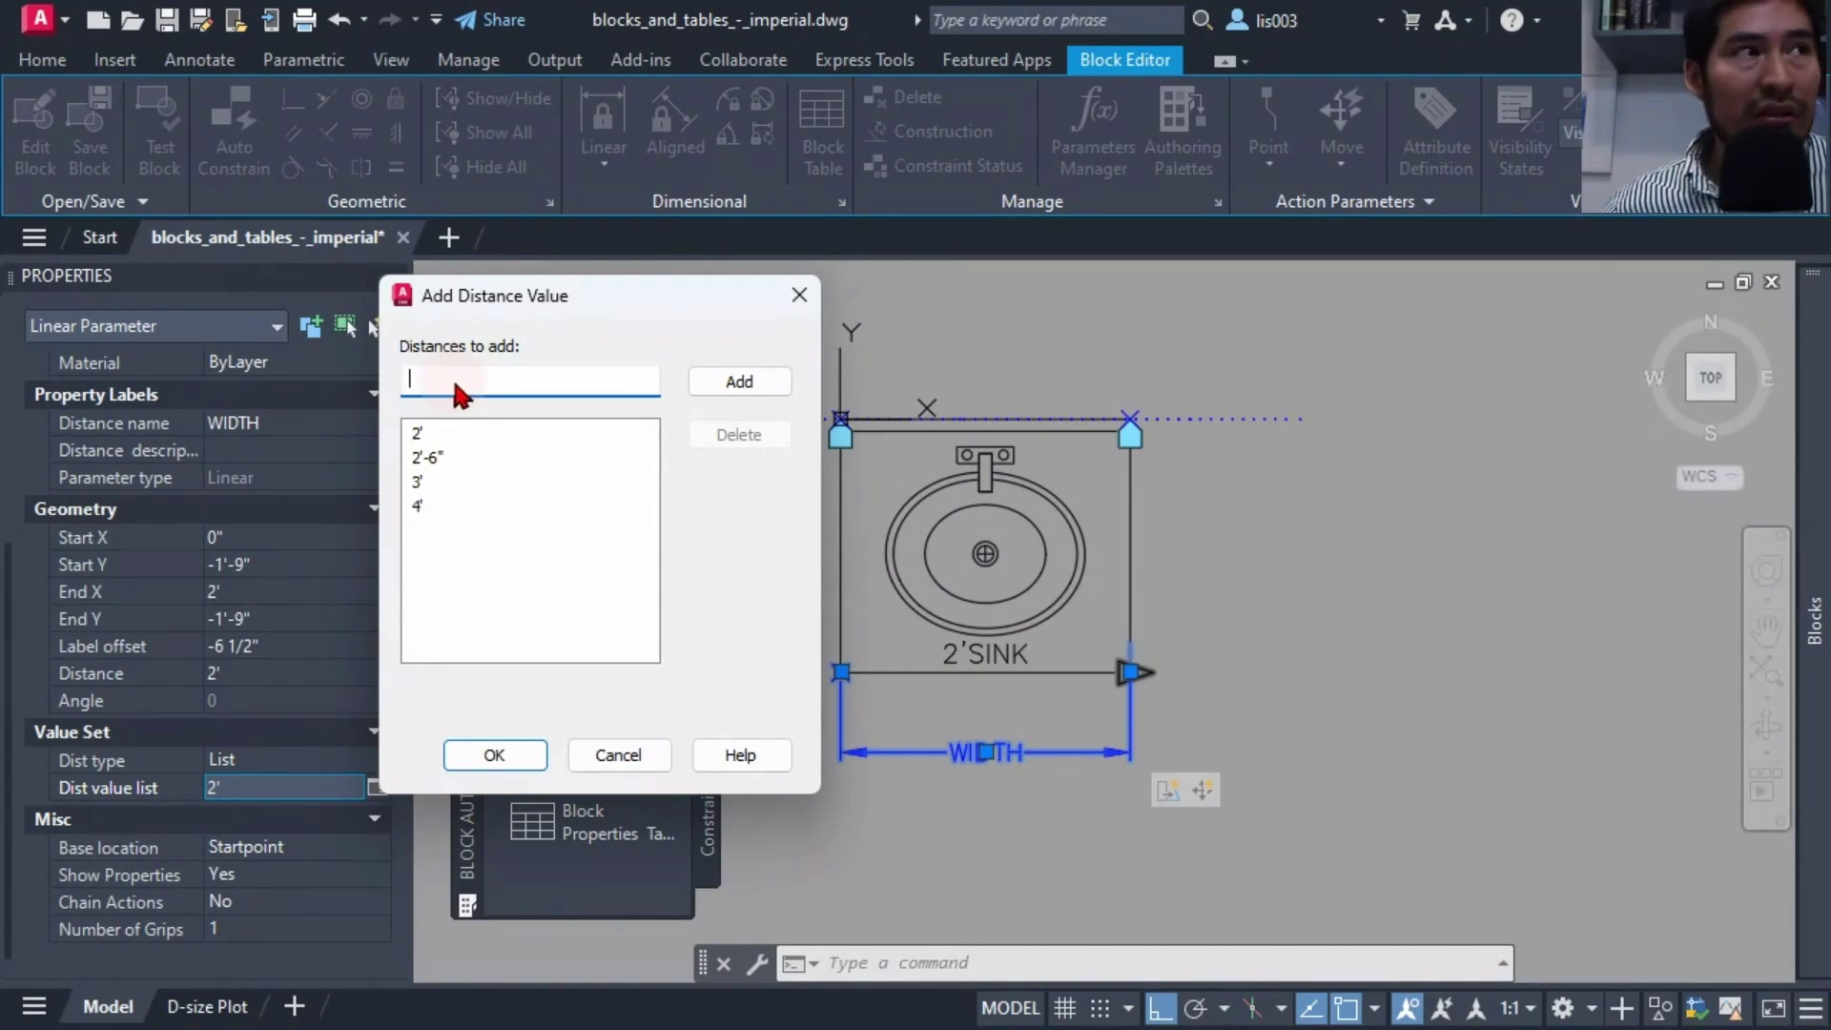
key("Return")
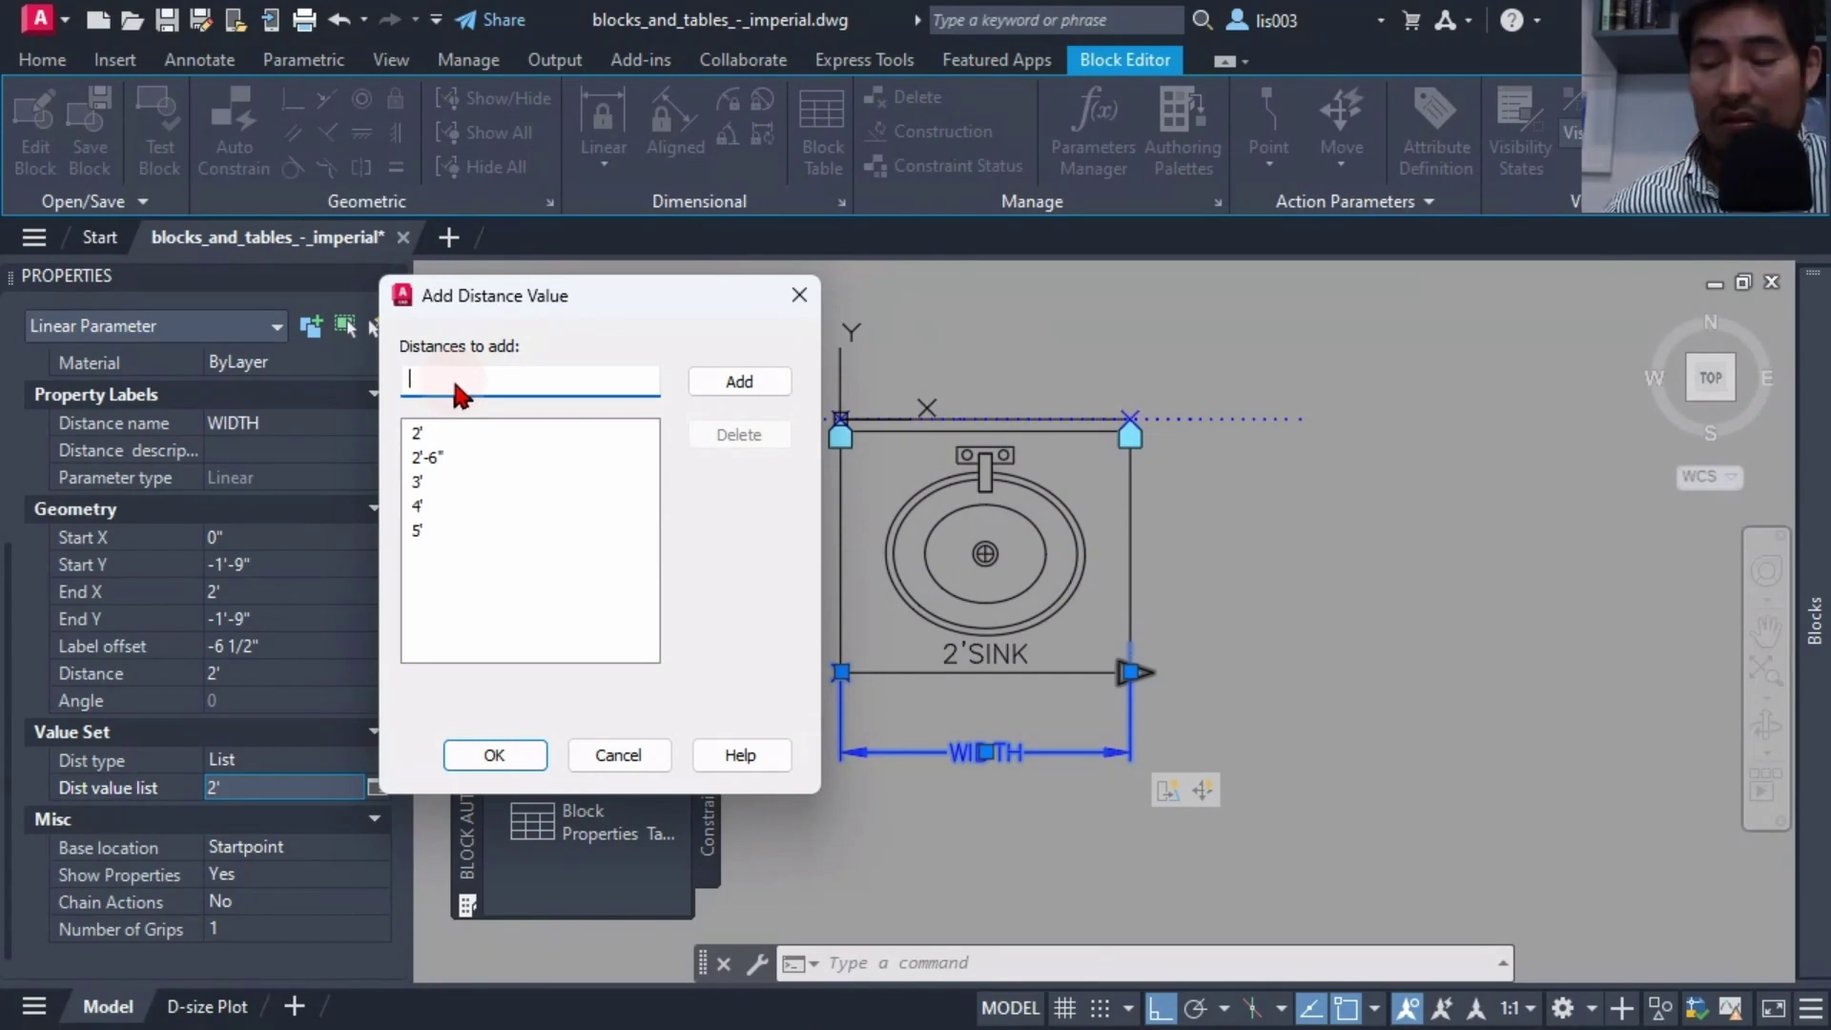
type("72")
key("Return")
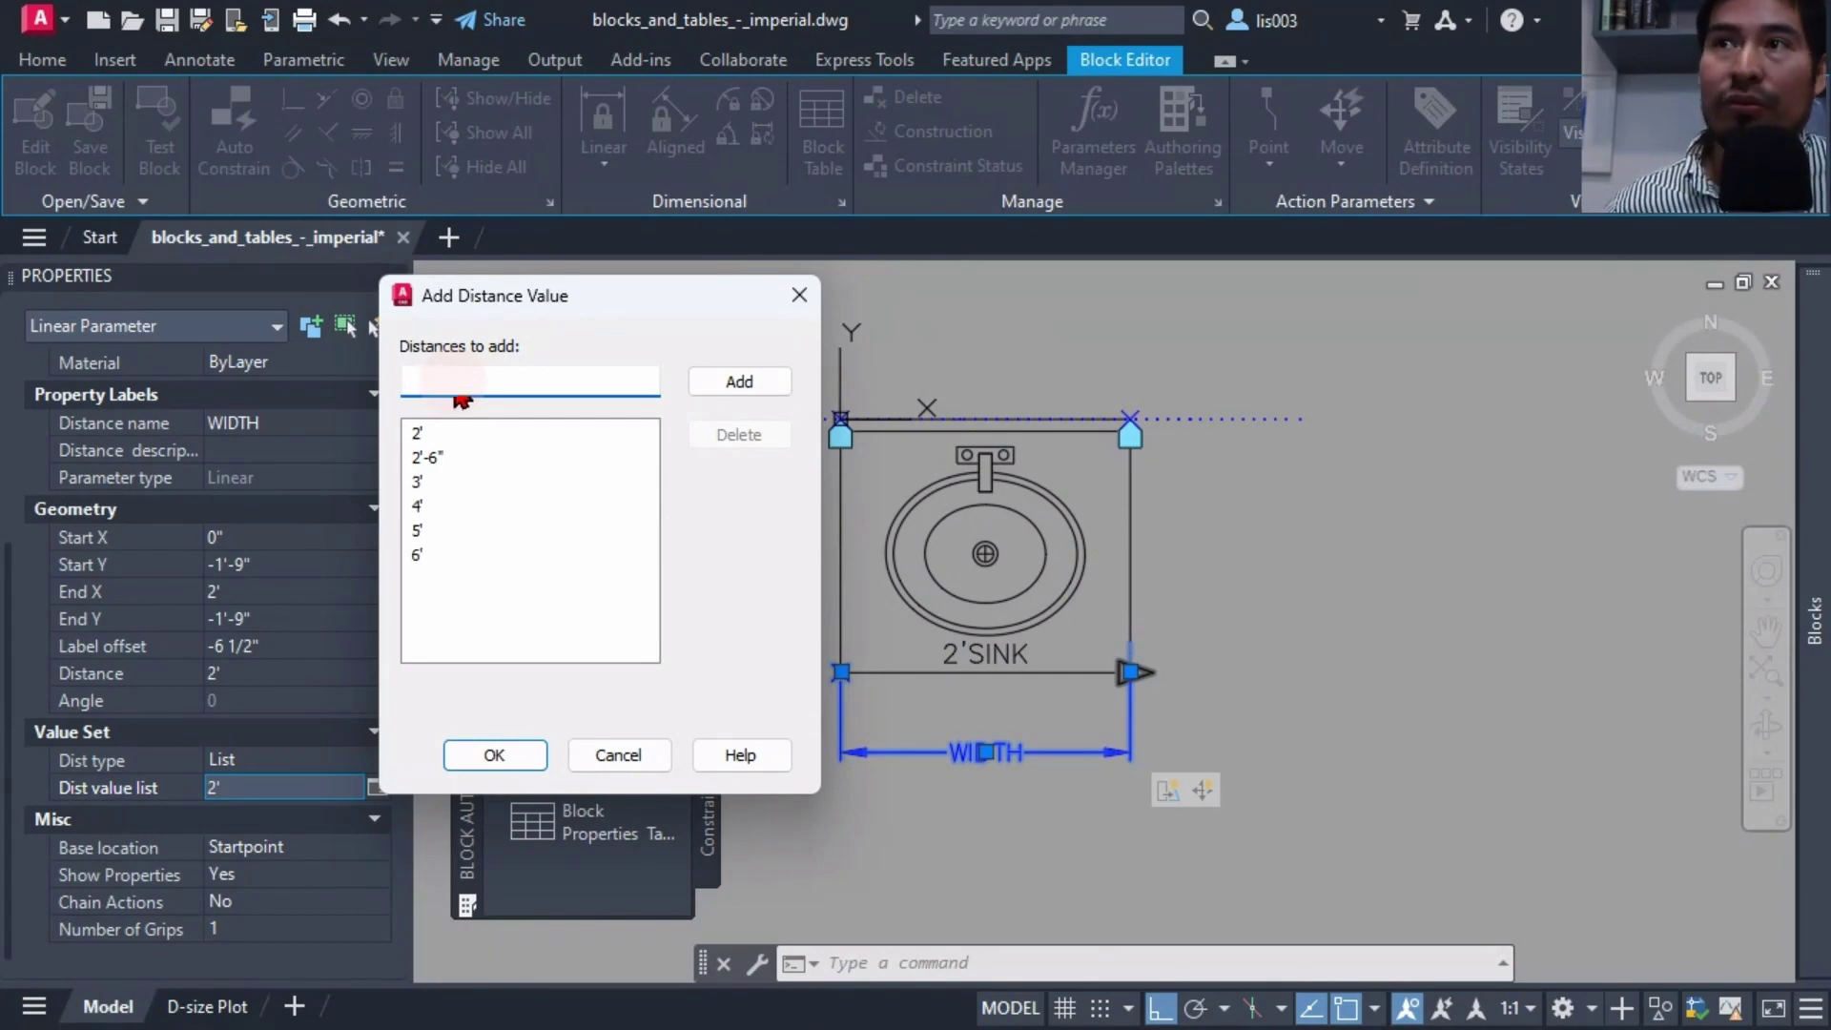
left_click(515, 756)
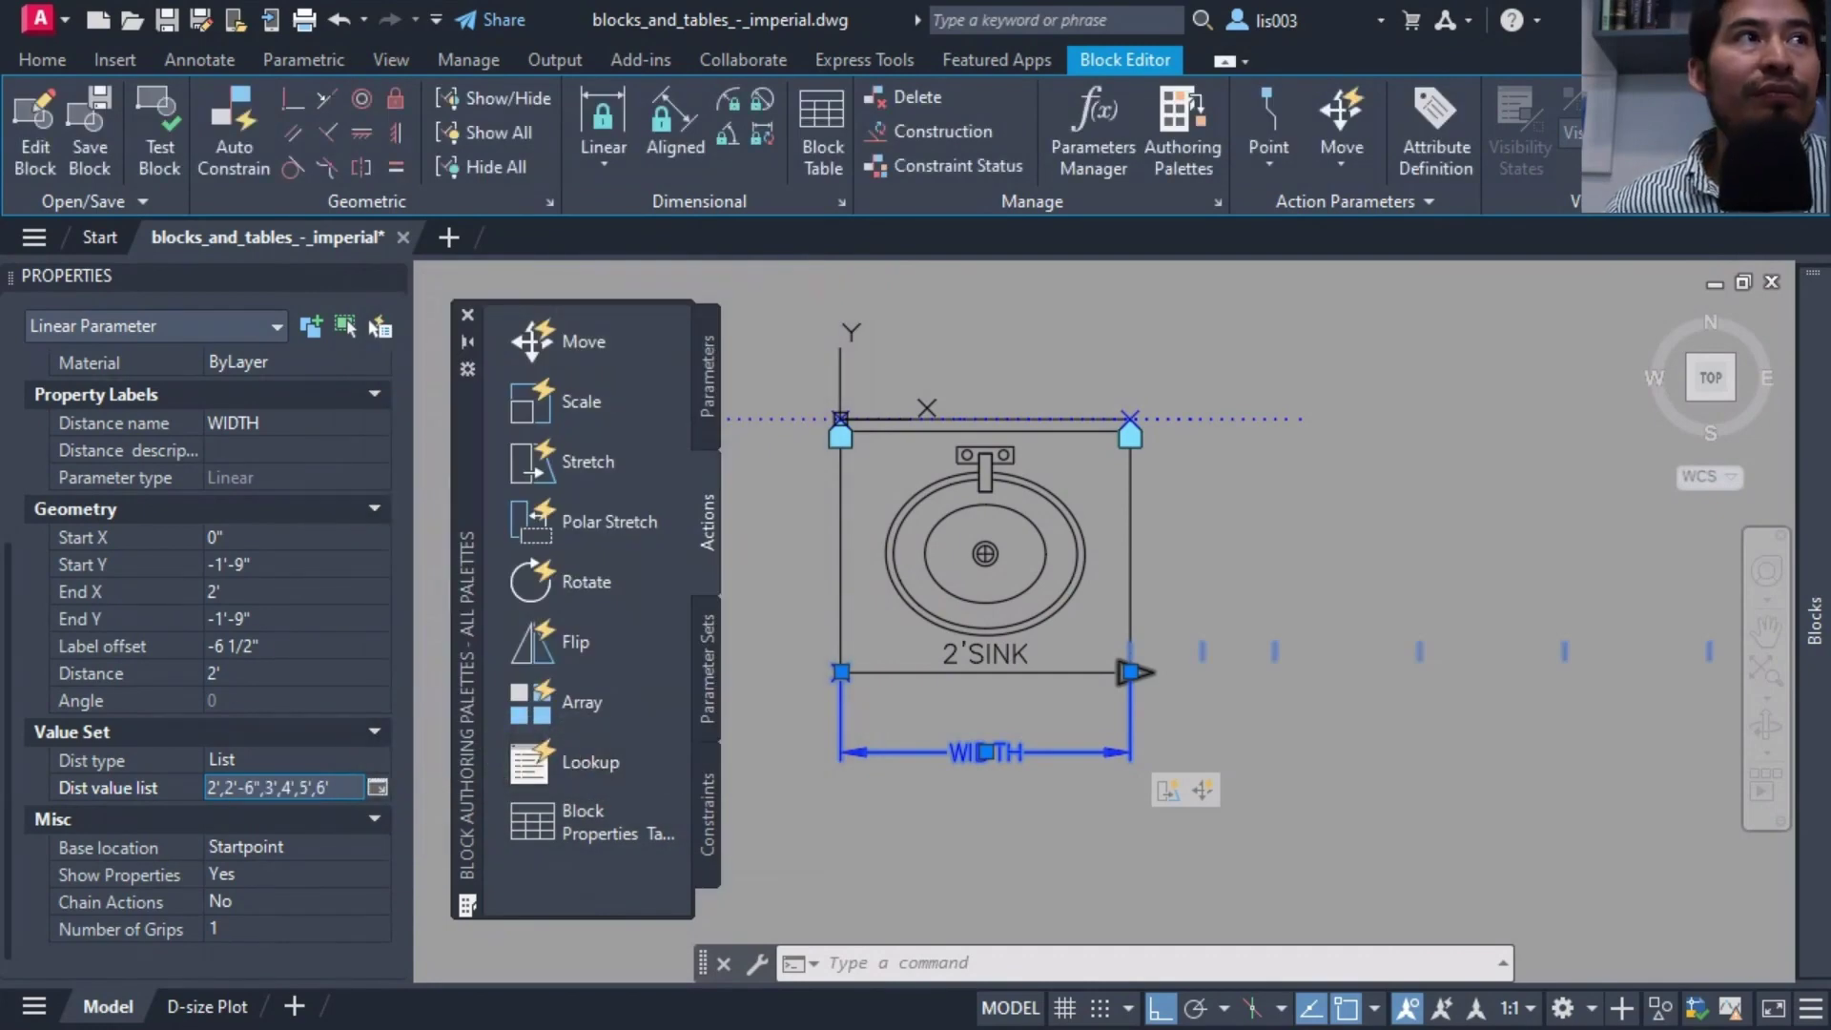
Close the Block Editor and save the changes to the LazySink block
middle_click_drag(1258, 817, 1099, 808)
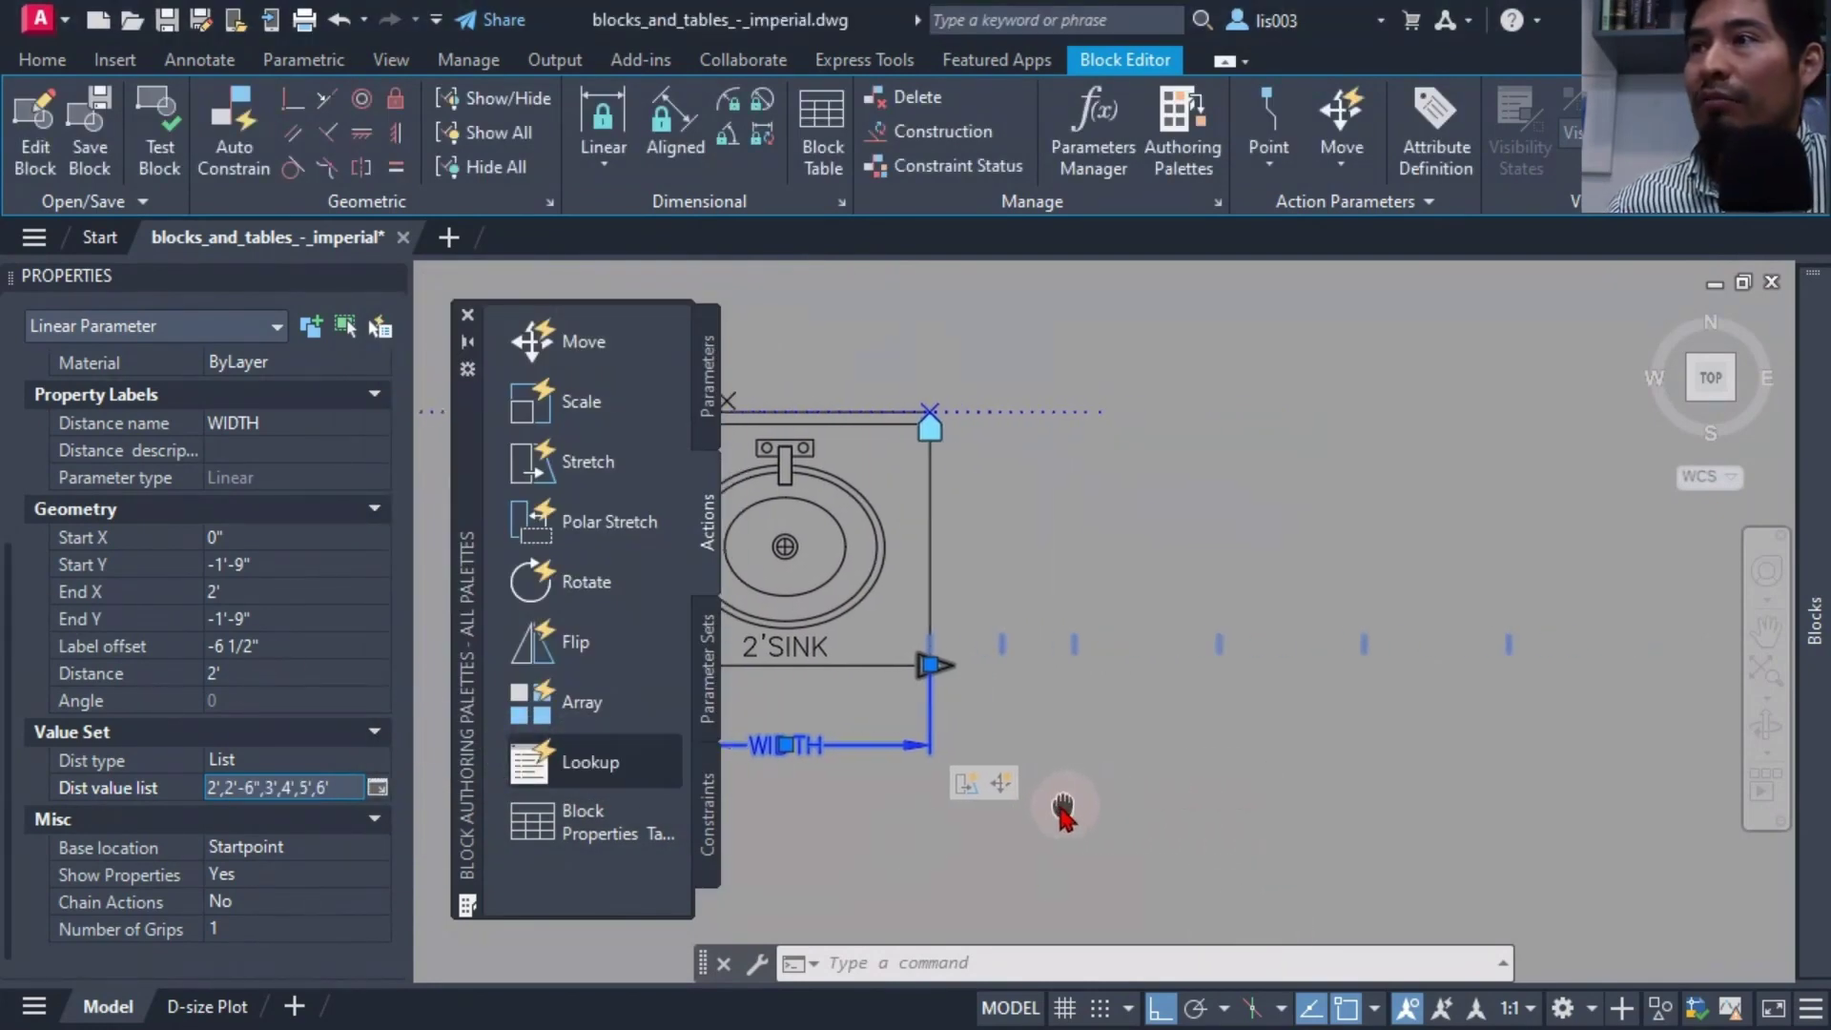
middle_click_drag(1005, 748, 1012, 753)
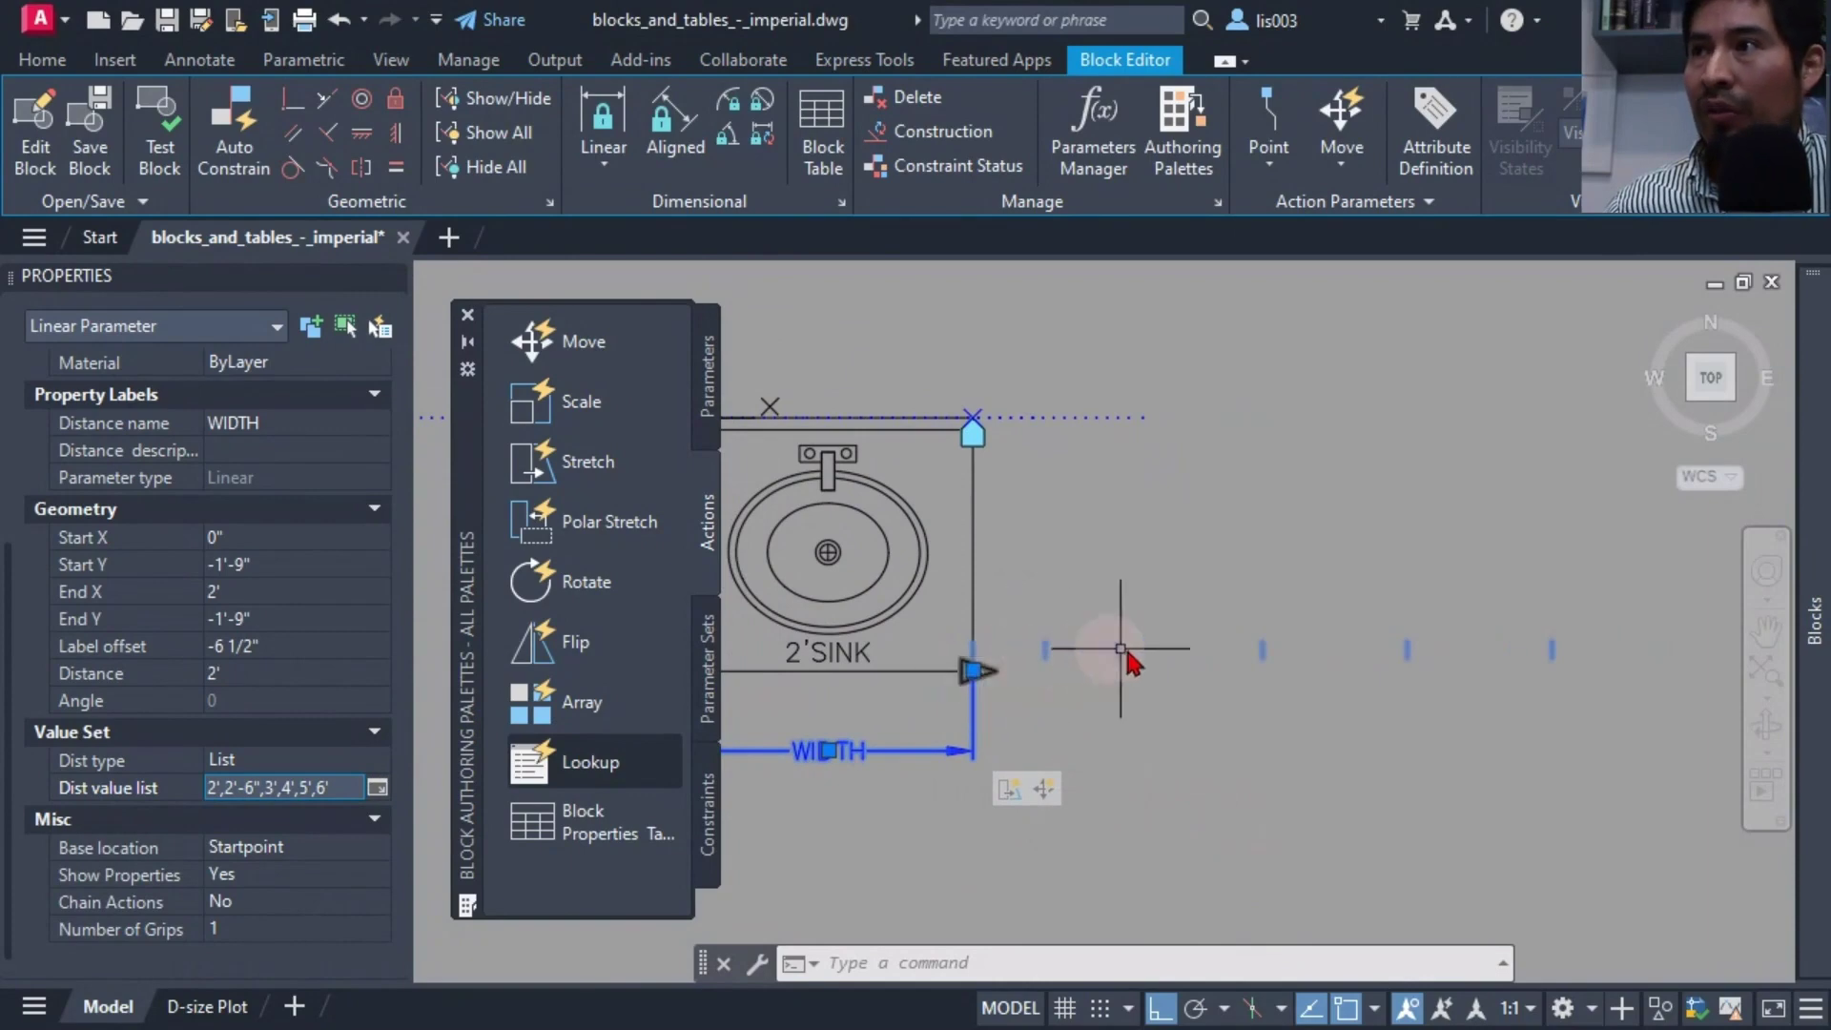
mouse_move(1056, 685)
middle_mouse_down()
mouse_move(1194, 721)
mouse_move(1198, 674)
mouse_move(1199, 720)
mouse_move(1159, 706)
middle_mouse_up()
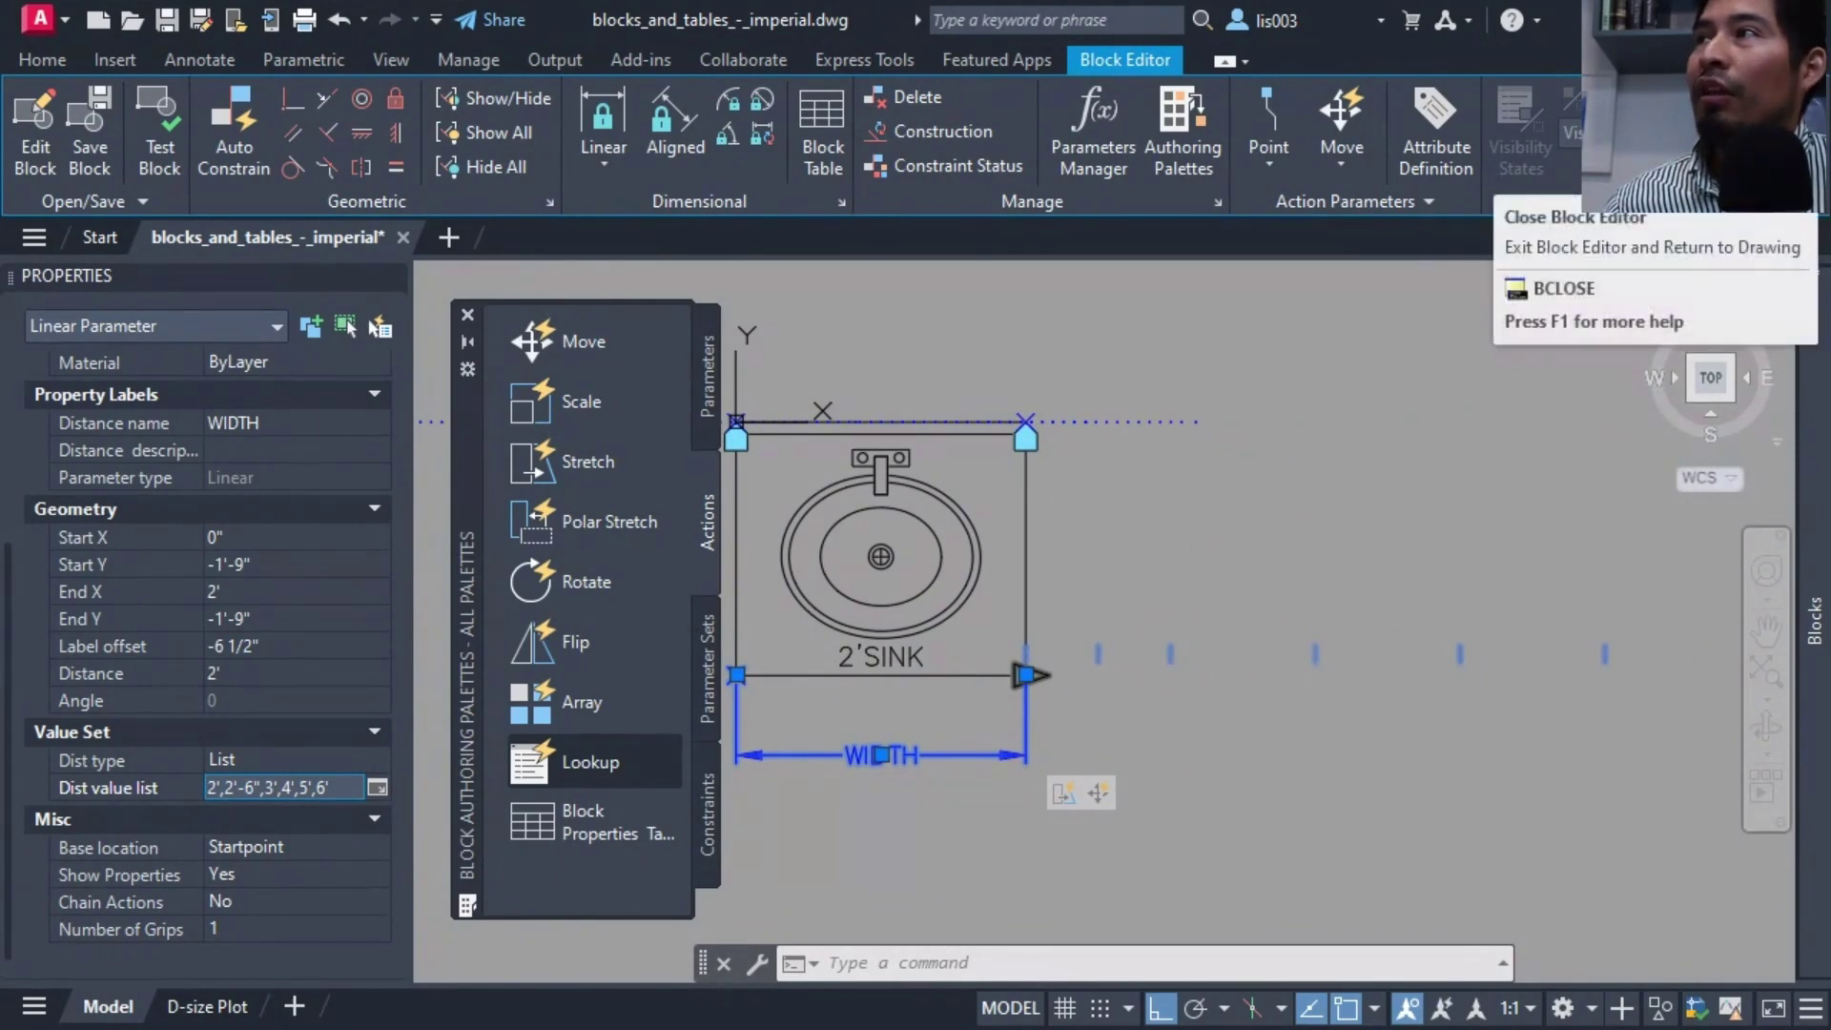
left_click(1697, 133)
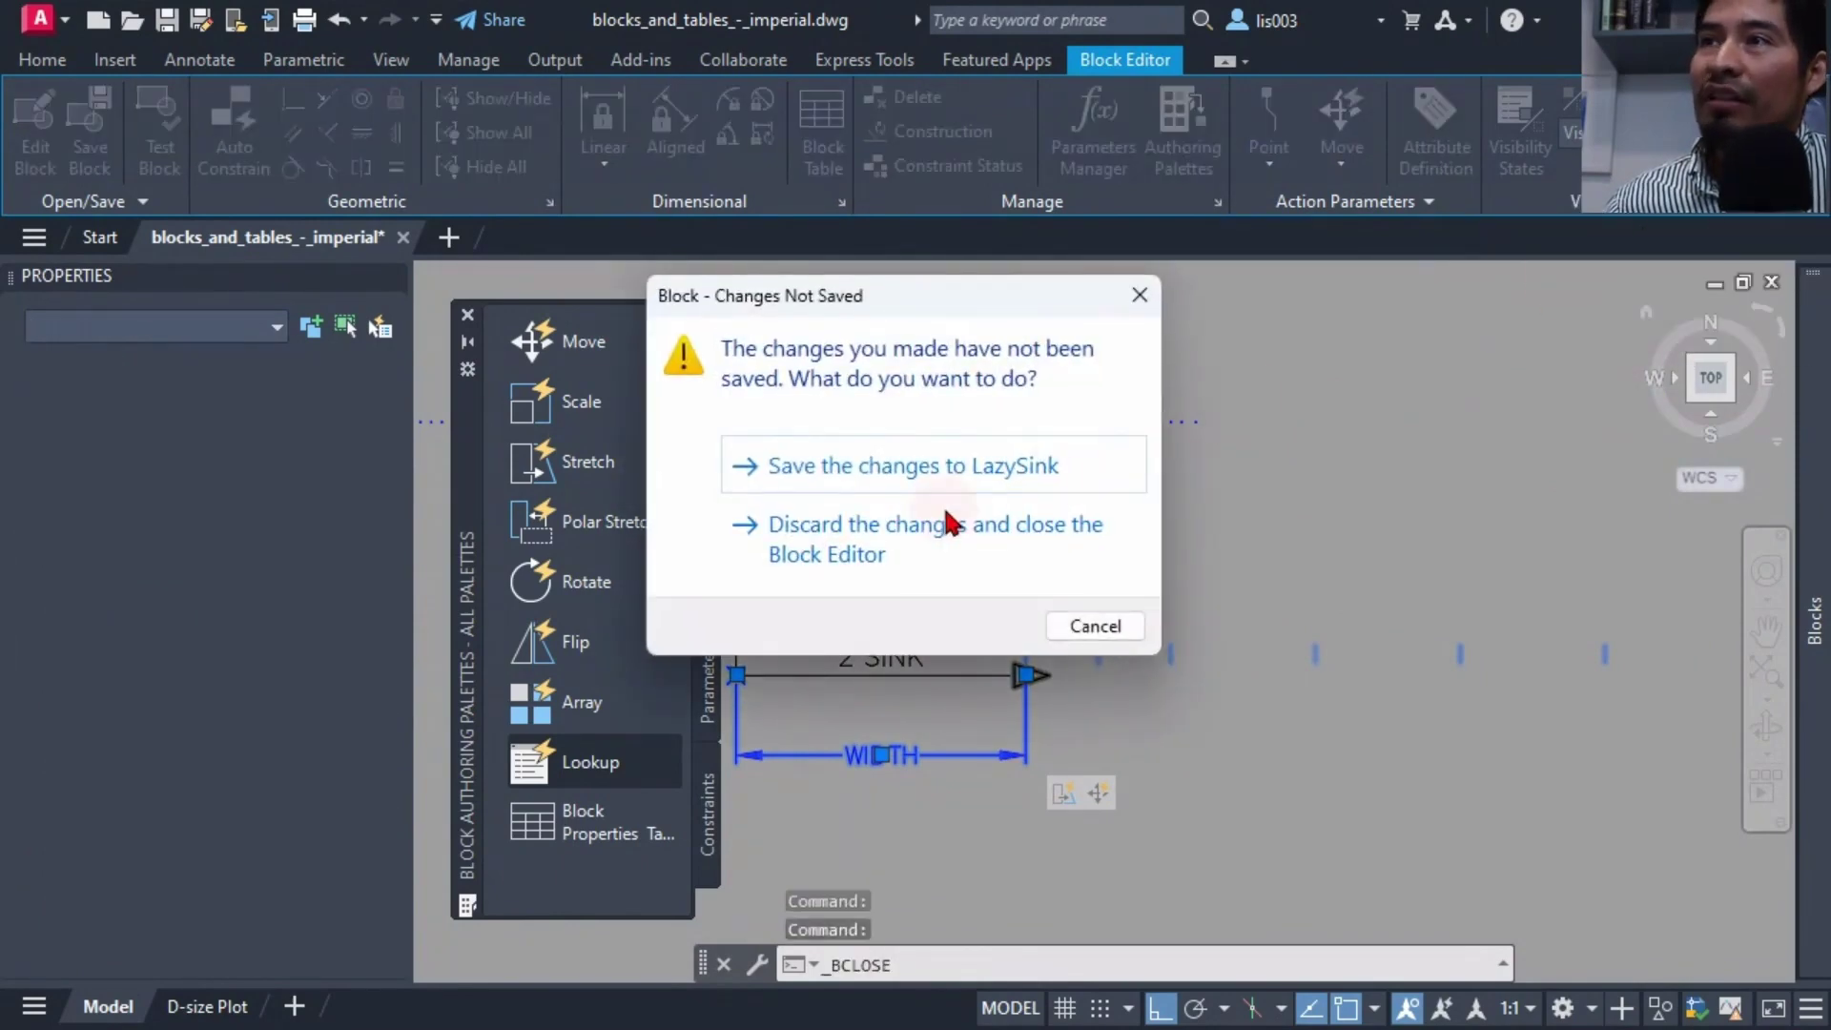
left_click(886, 471)
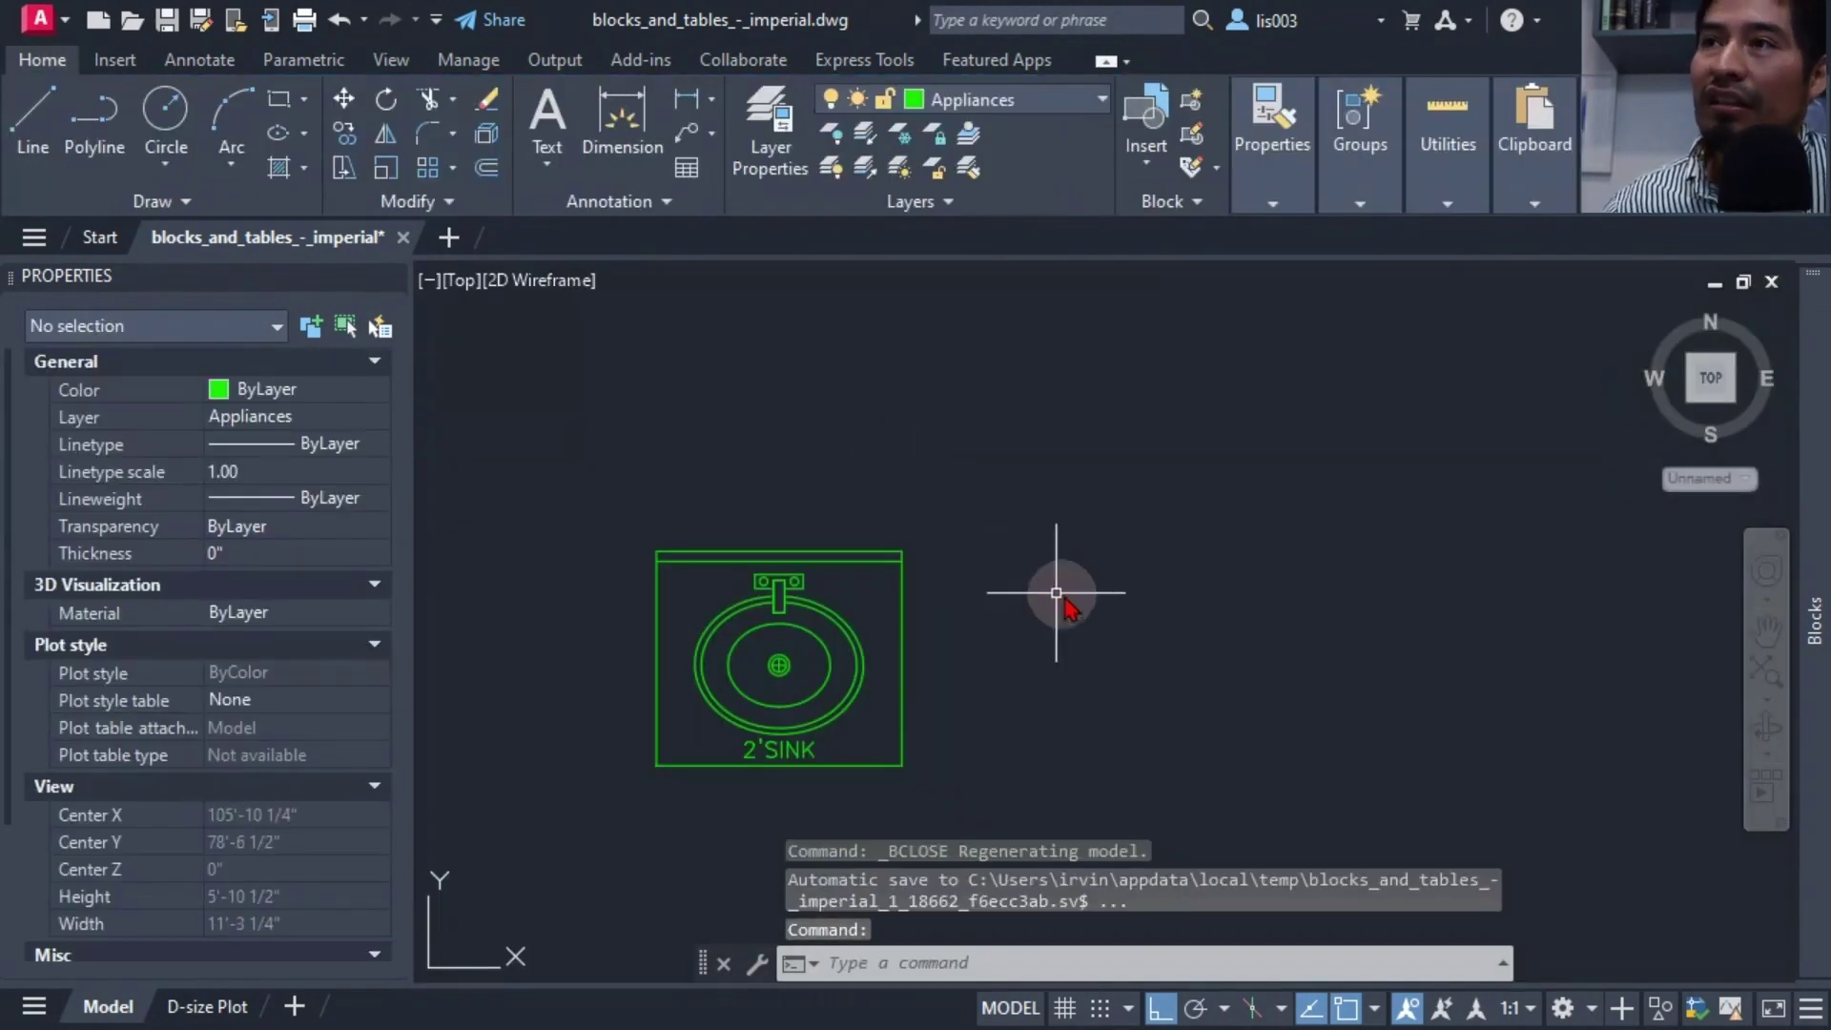
Delete the existing Sink block from the counter in the bathroom beside the walk-in closet
scroll(1118, 594, "down", 8)
middle_click_drag(873, 635, 1109, 642)
scroll(1111, 643, "up", 8)
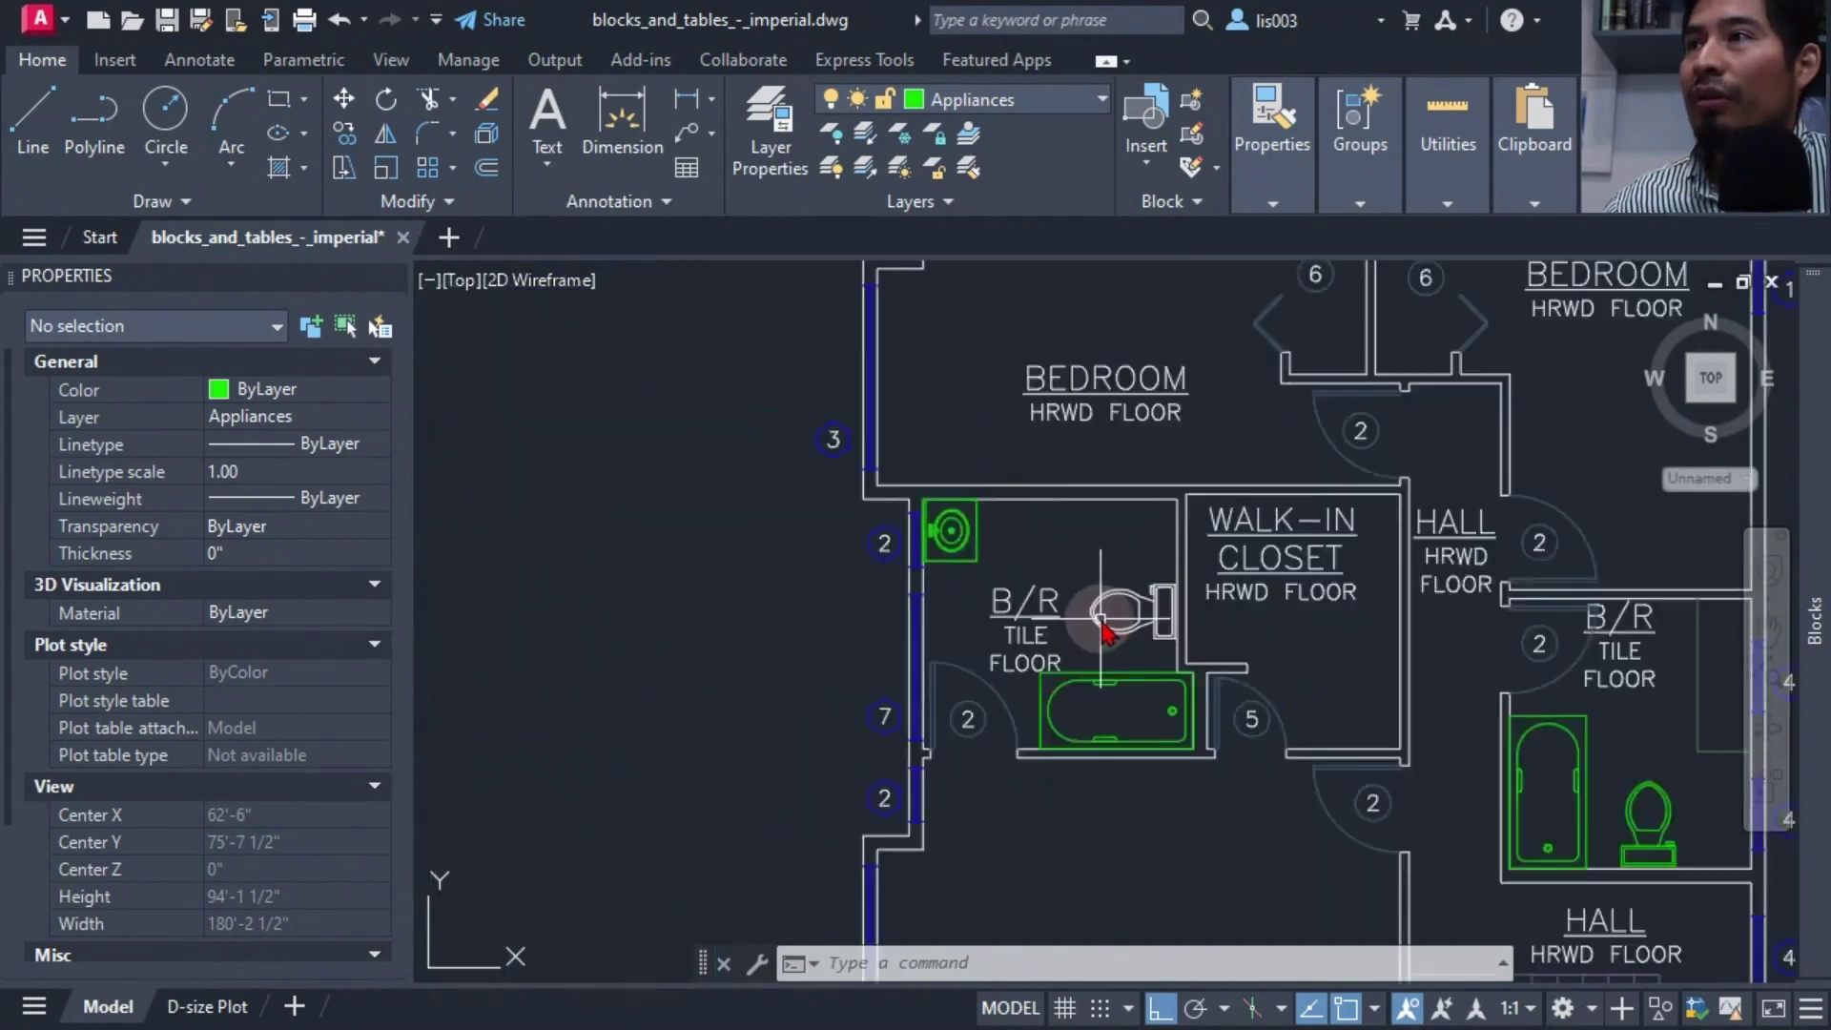
scroll(817, 553, "down", 2)
middle_click_drag(818, 528, 803, 575)
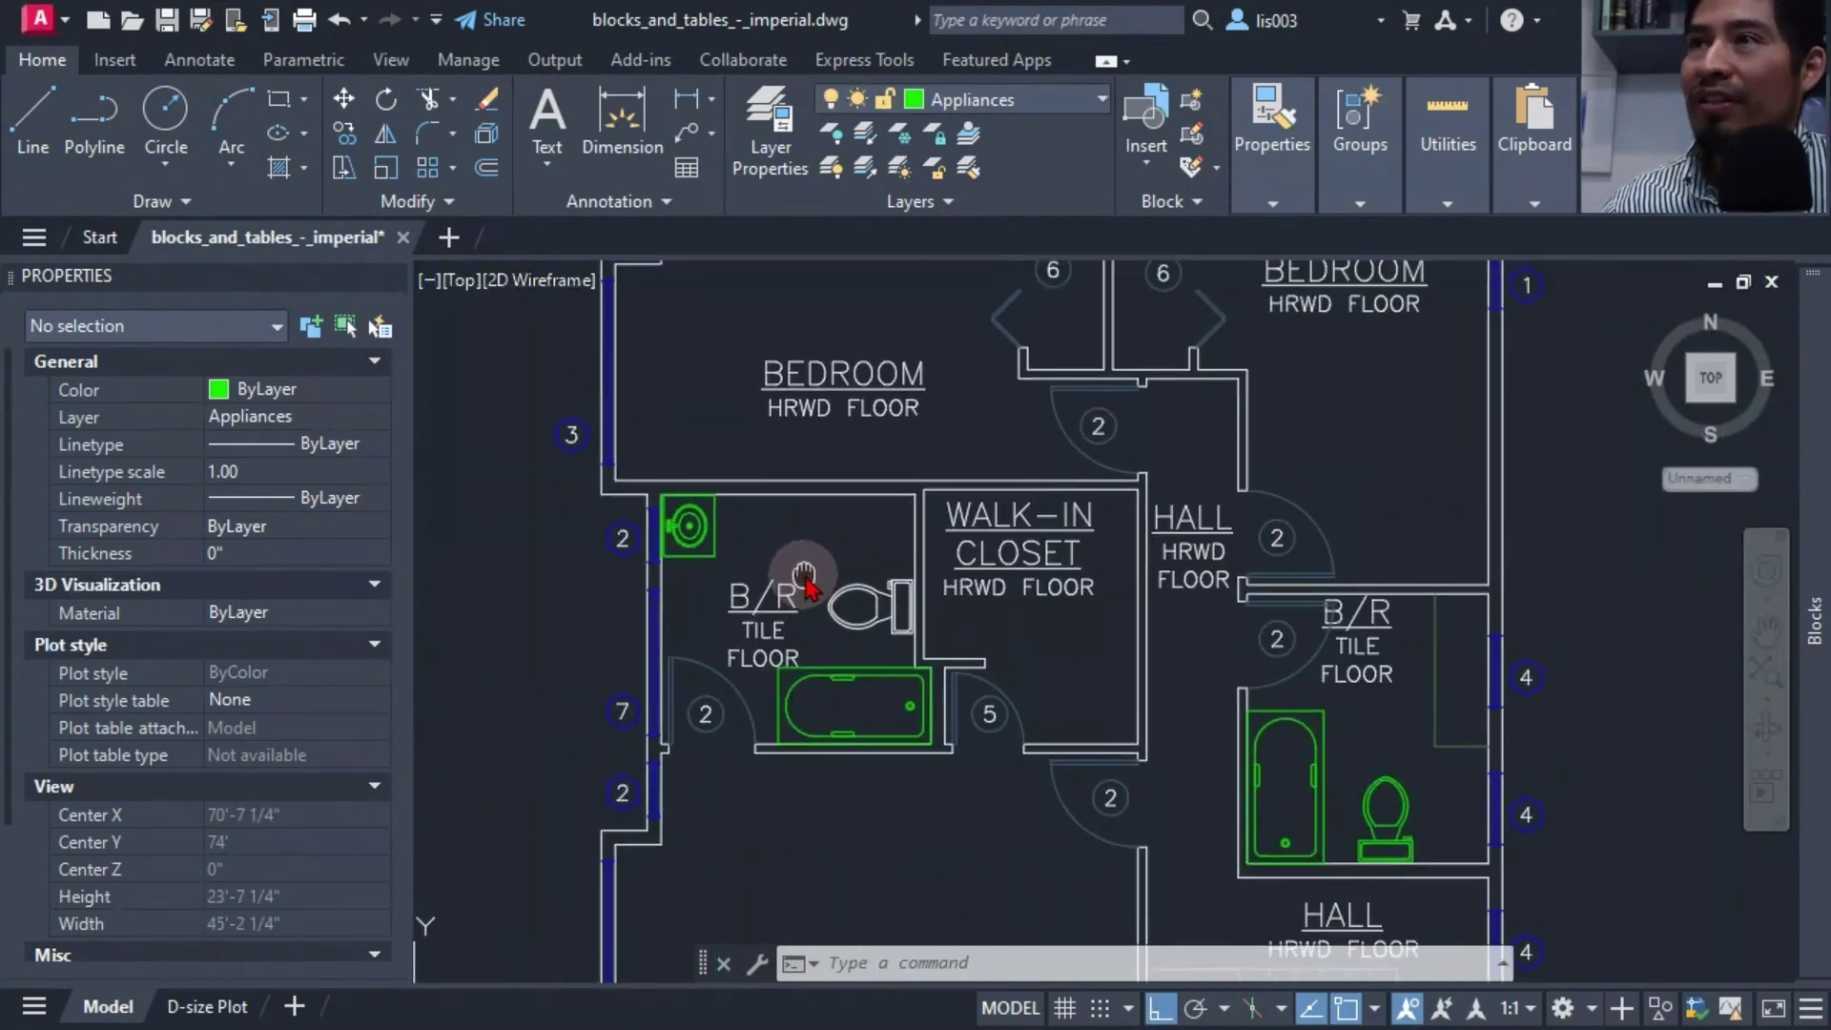
left_click(686, 527)
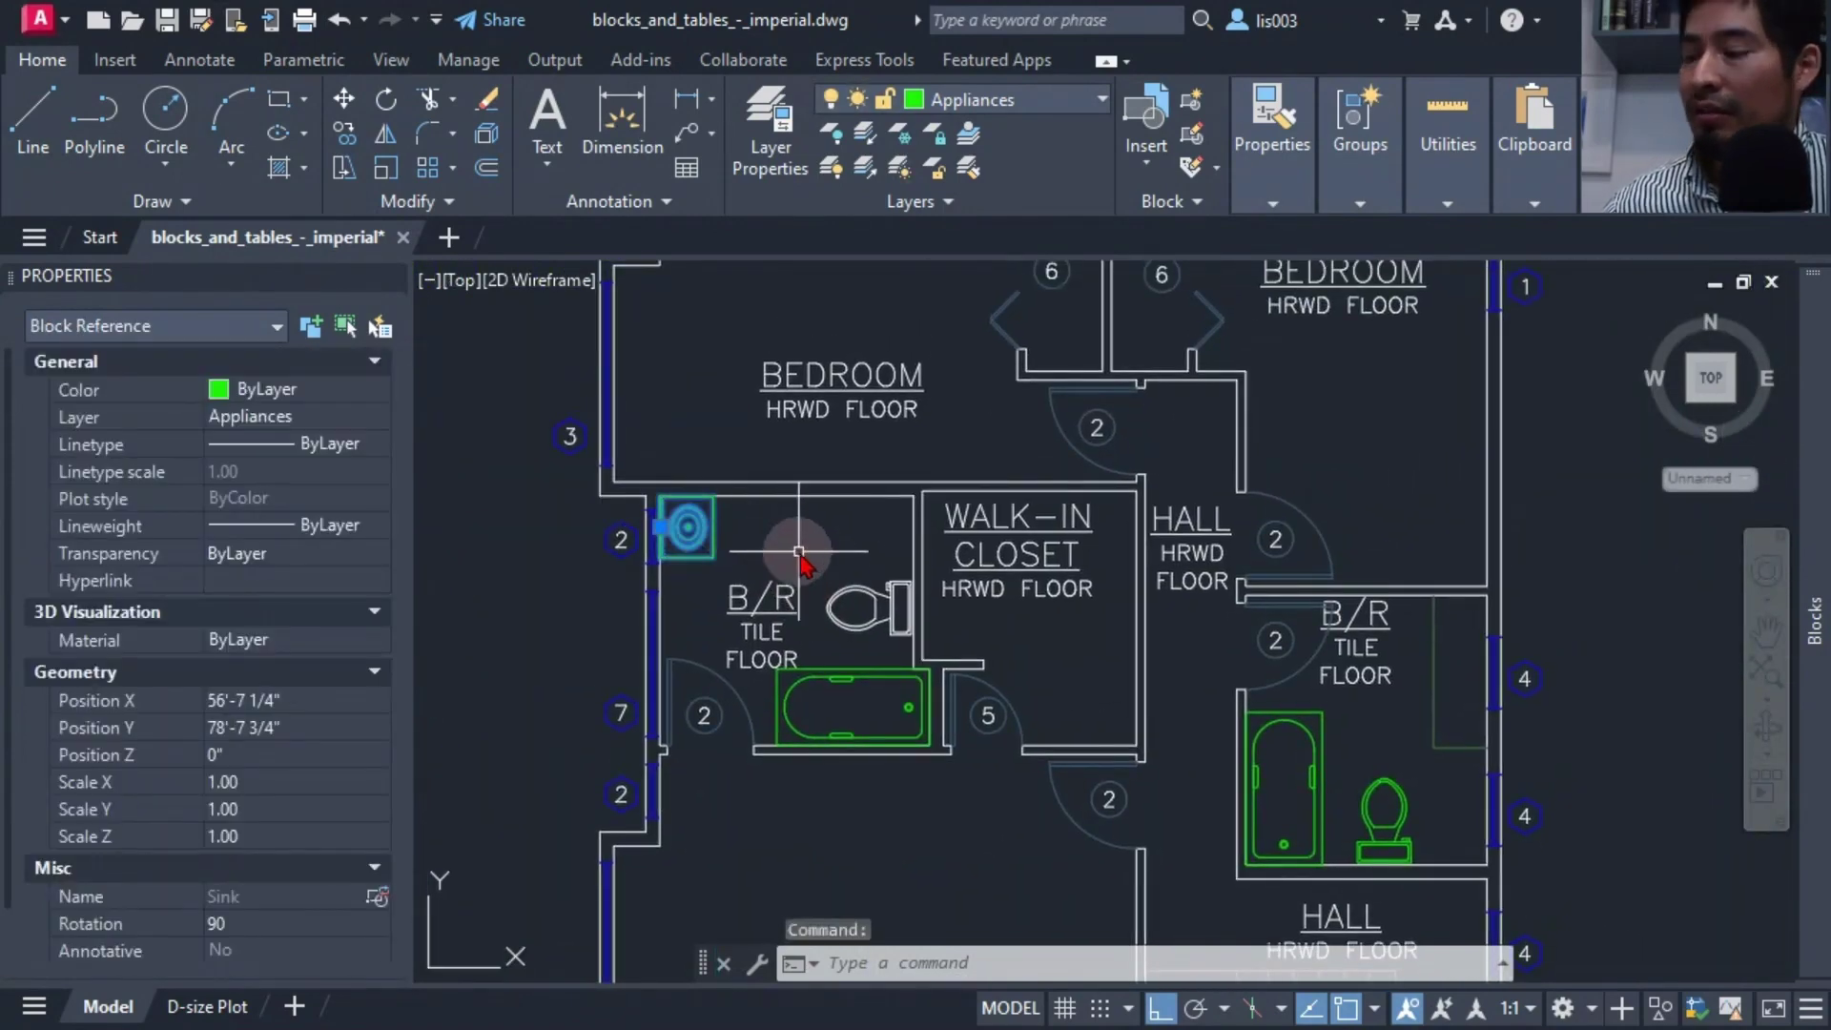
key("Delete")
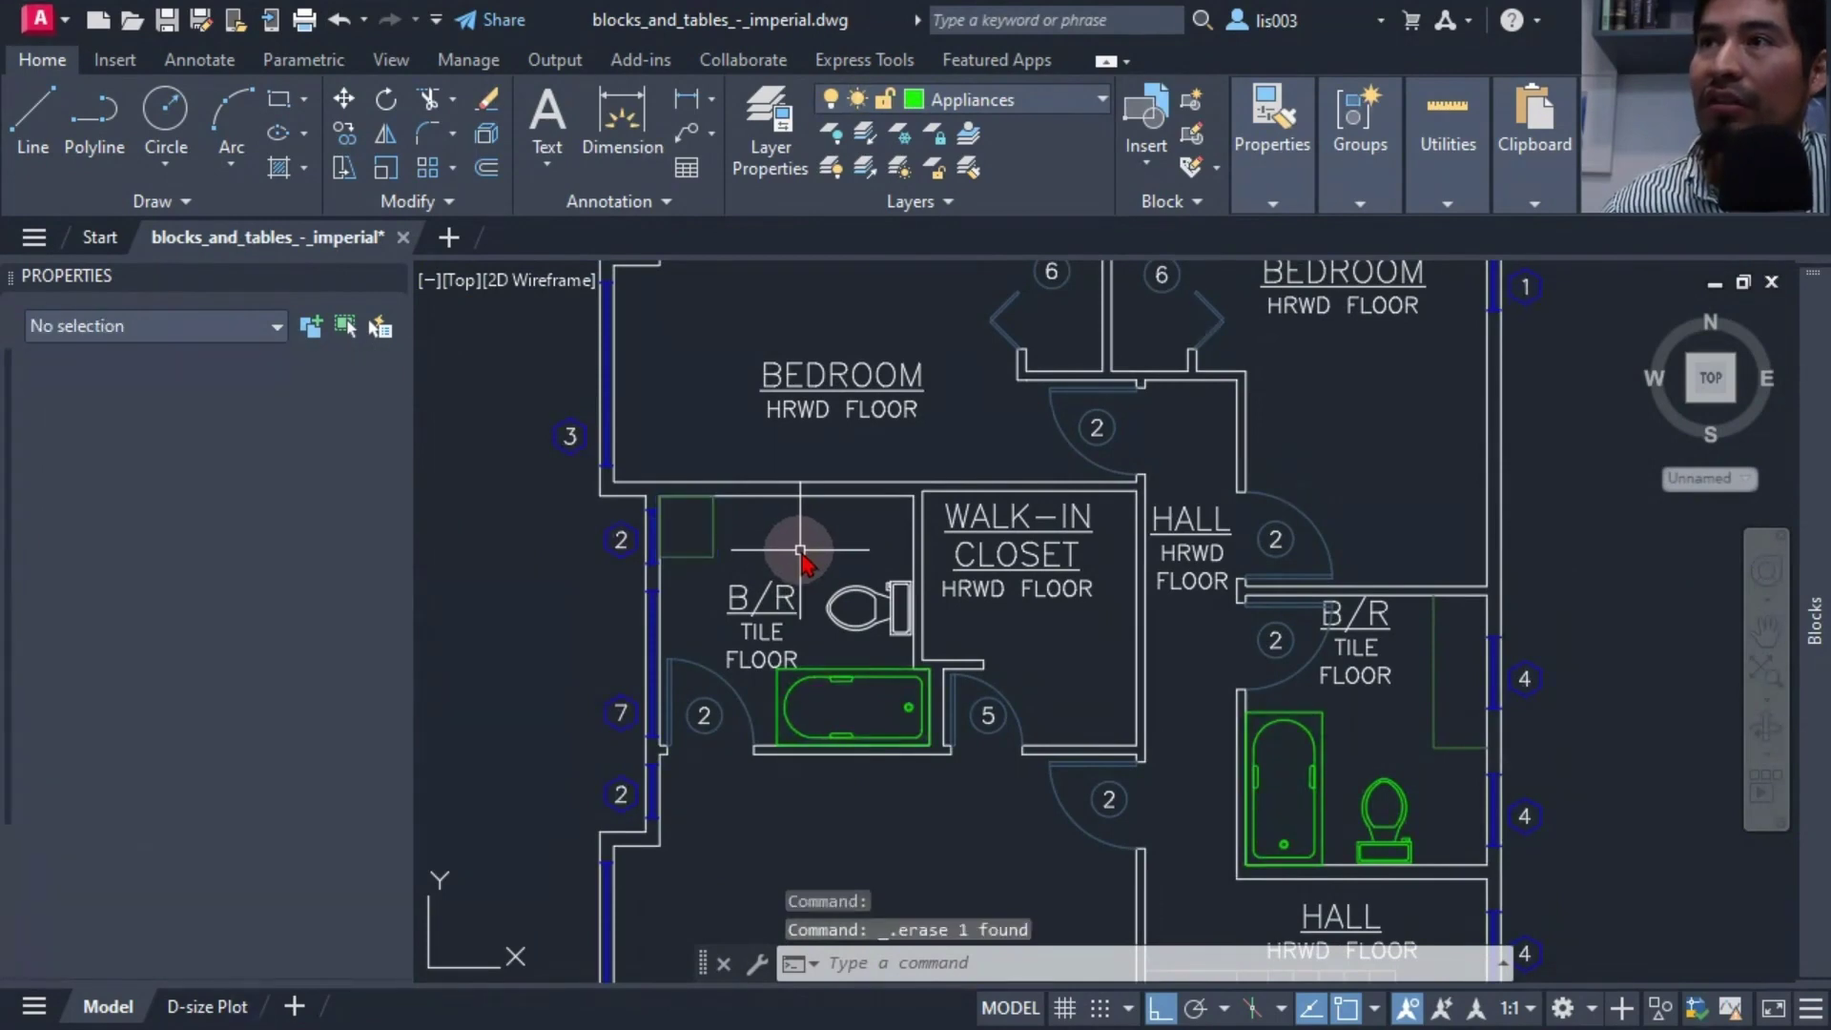
Insert the recent LazySink block over the empty counter outline, aligned in the upper-left corner of the same bathroom
scroll(667, 550, "up", 6)
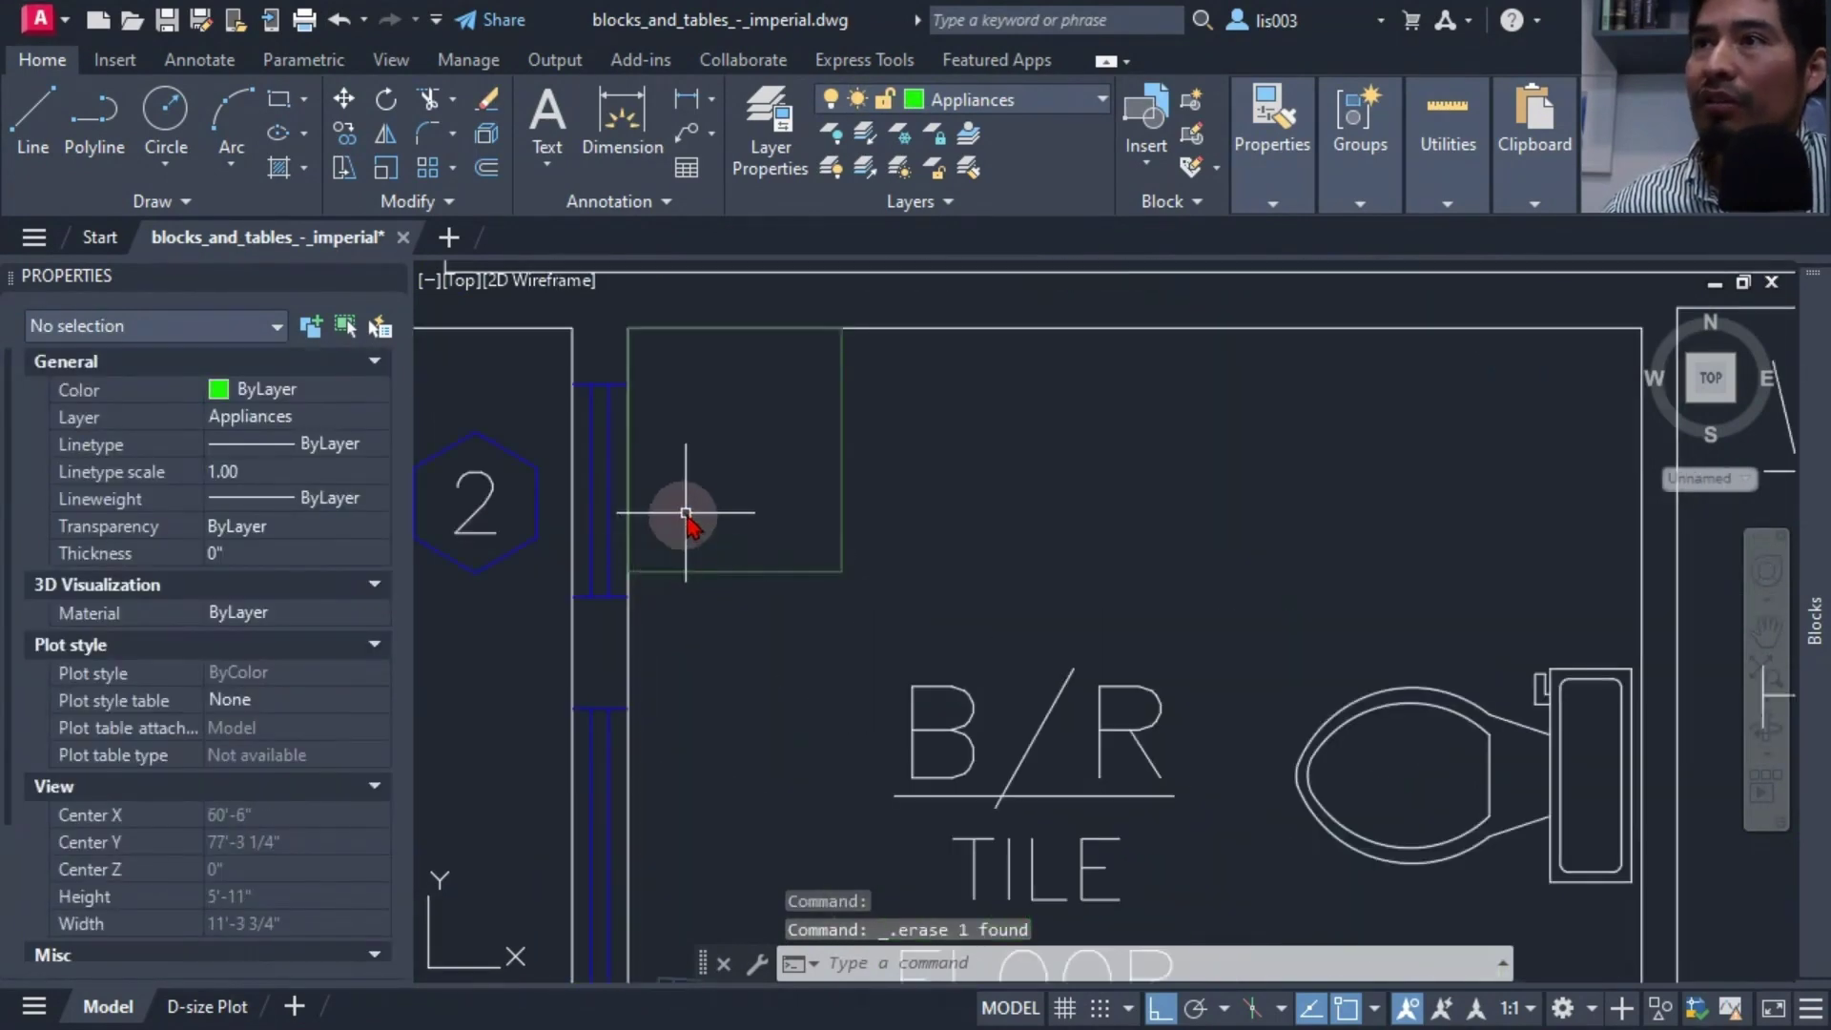
mouse_move(706, 519)
middle_mouse_down()
mouse_move(797, 502)
mouse_move(817, 531)
middle_mouse_up()
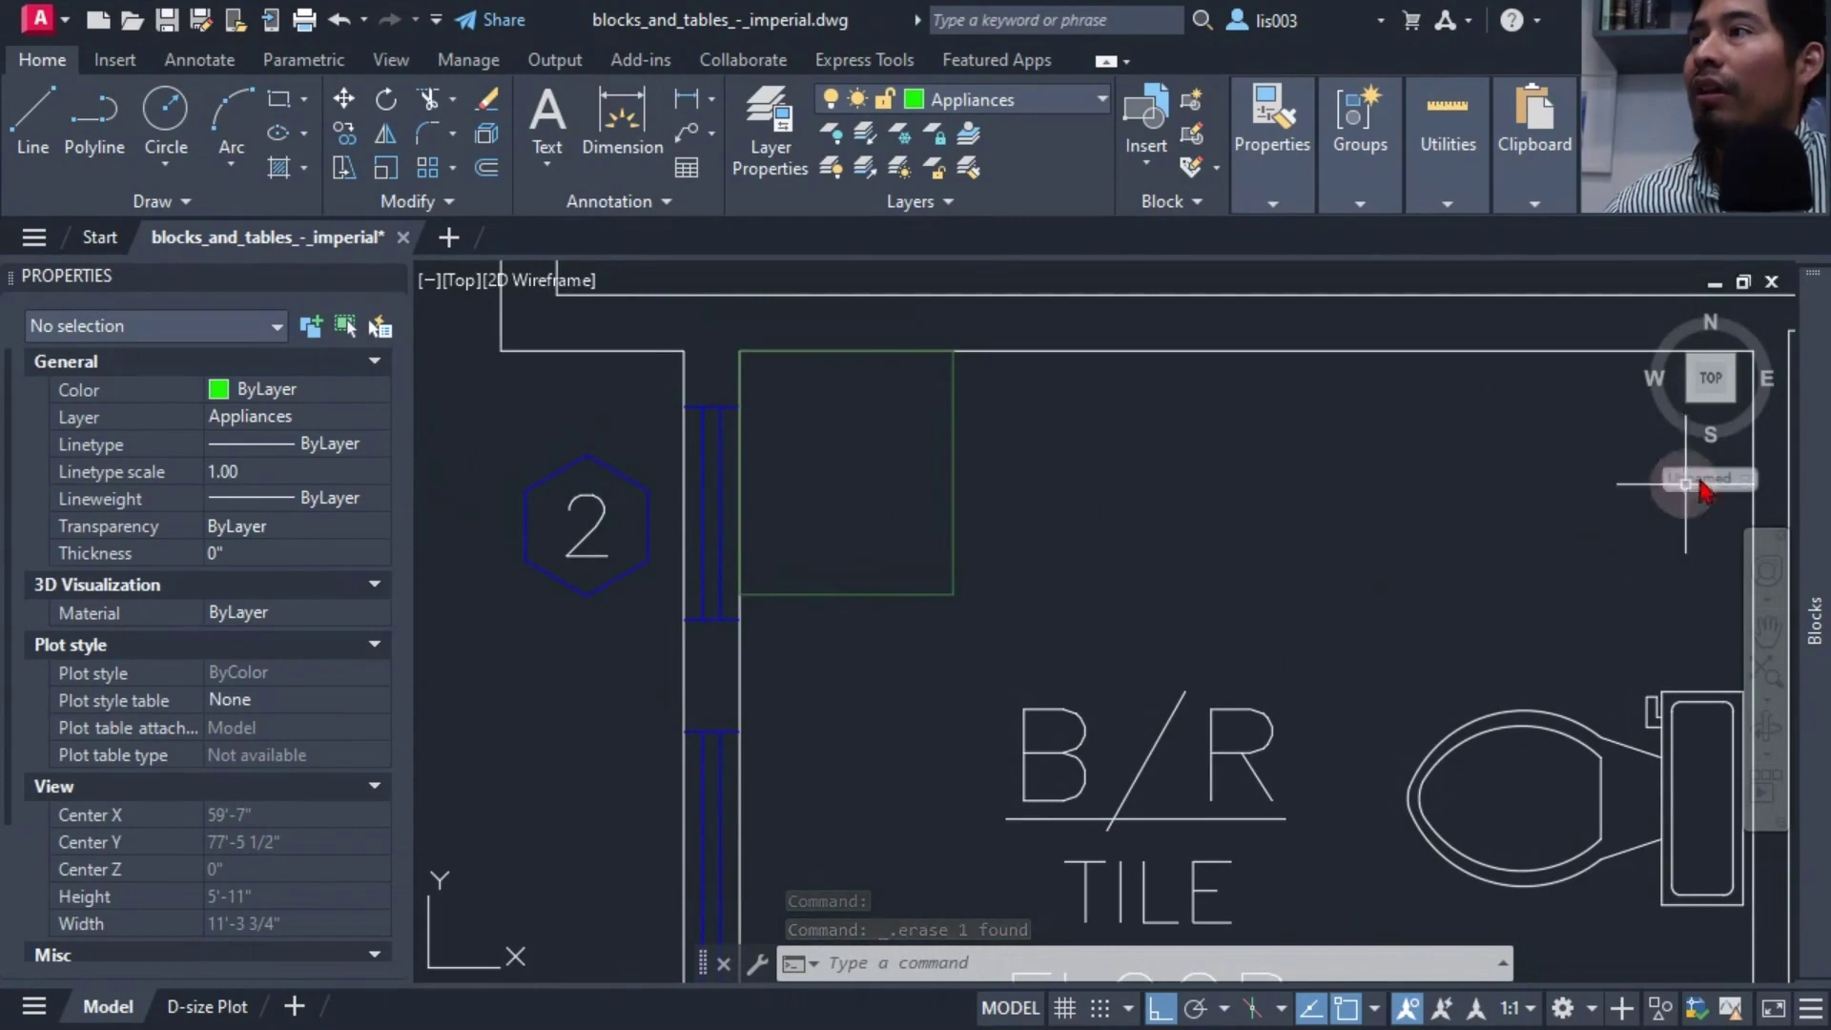
mouse_move(1807, 433)
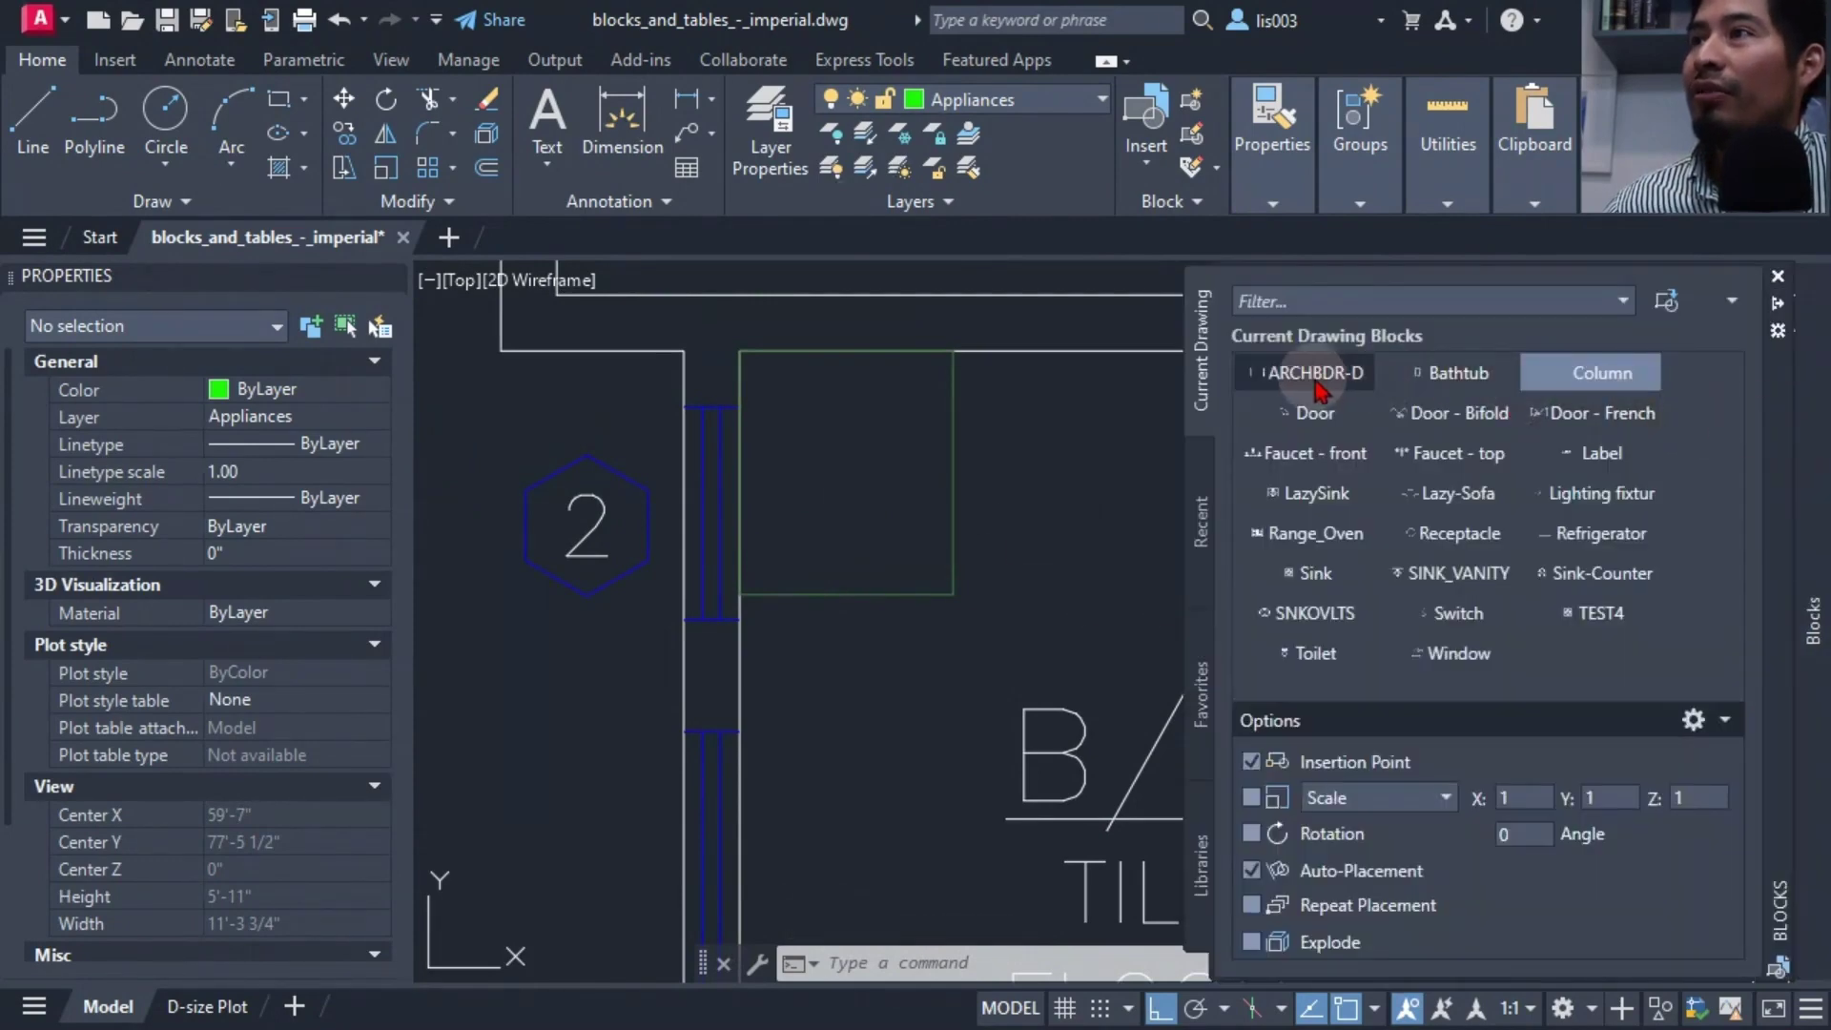
left_click(1777, 303)
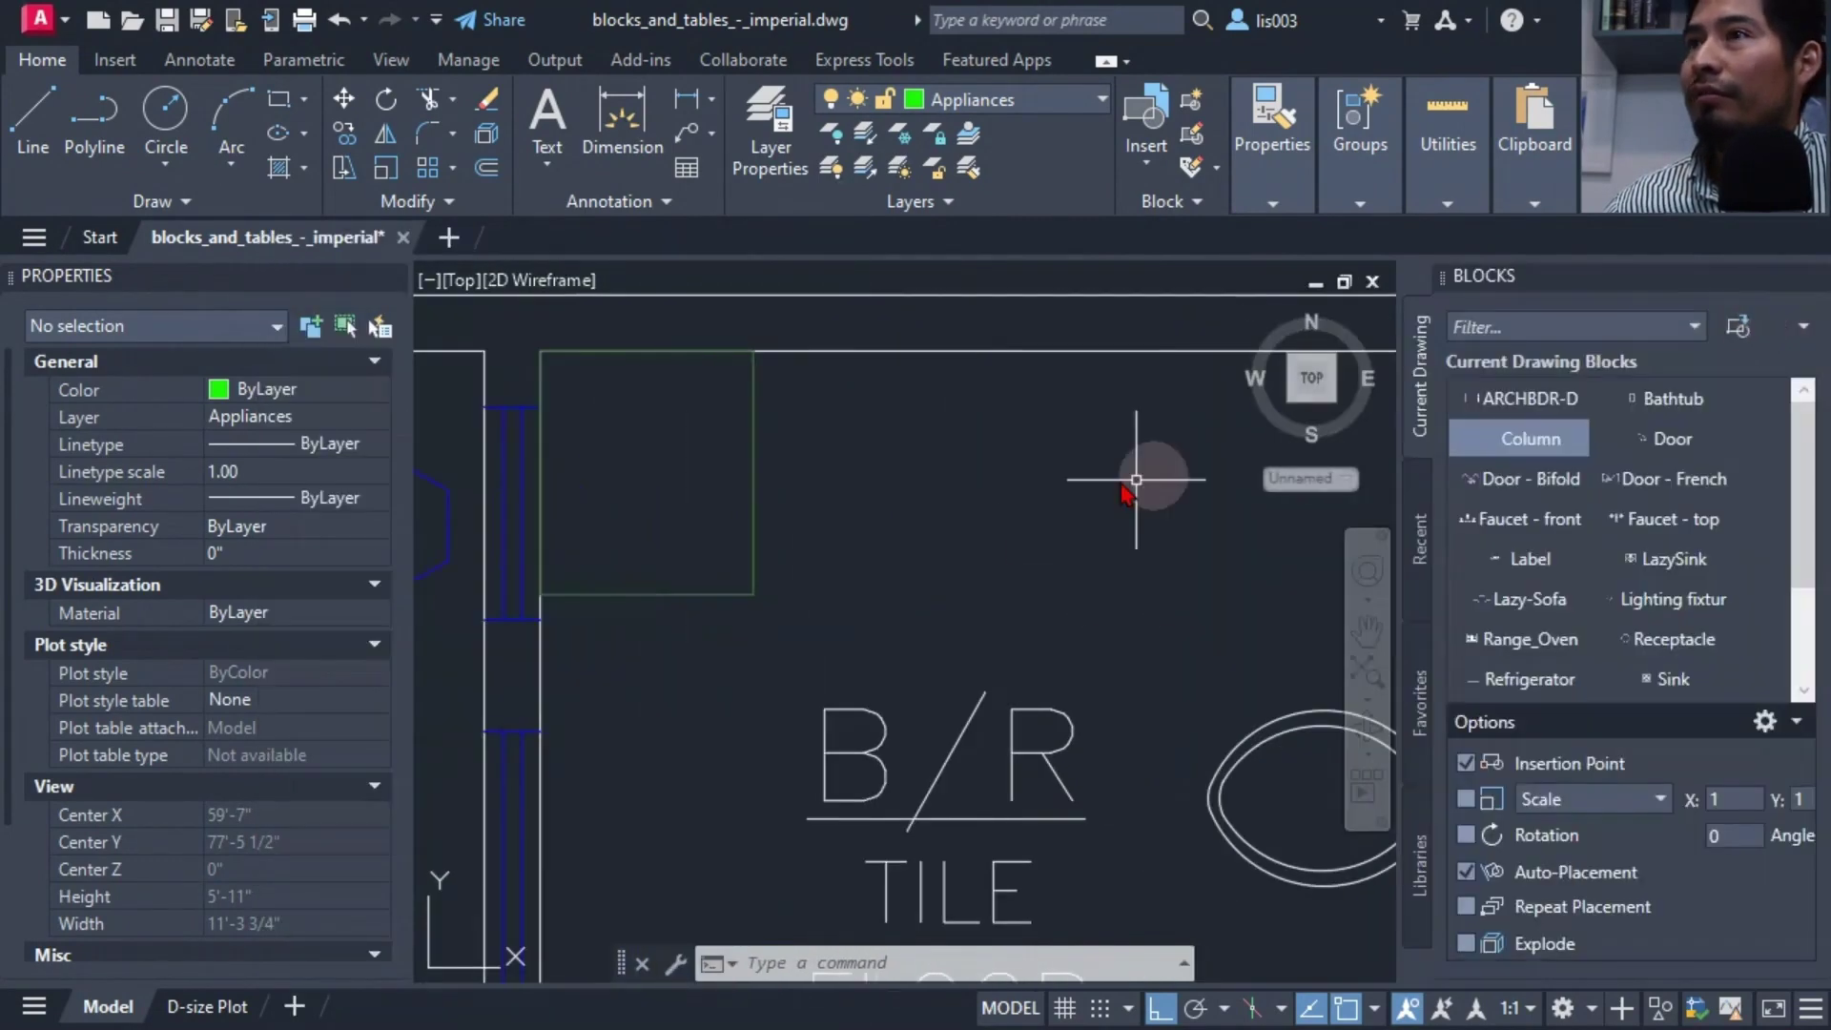
left_click(1421, 529)
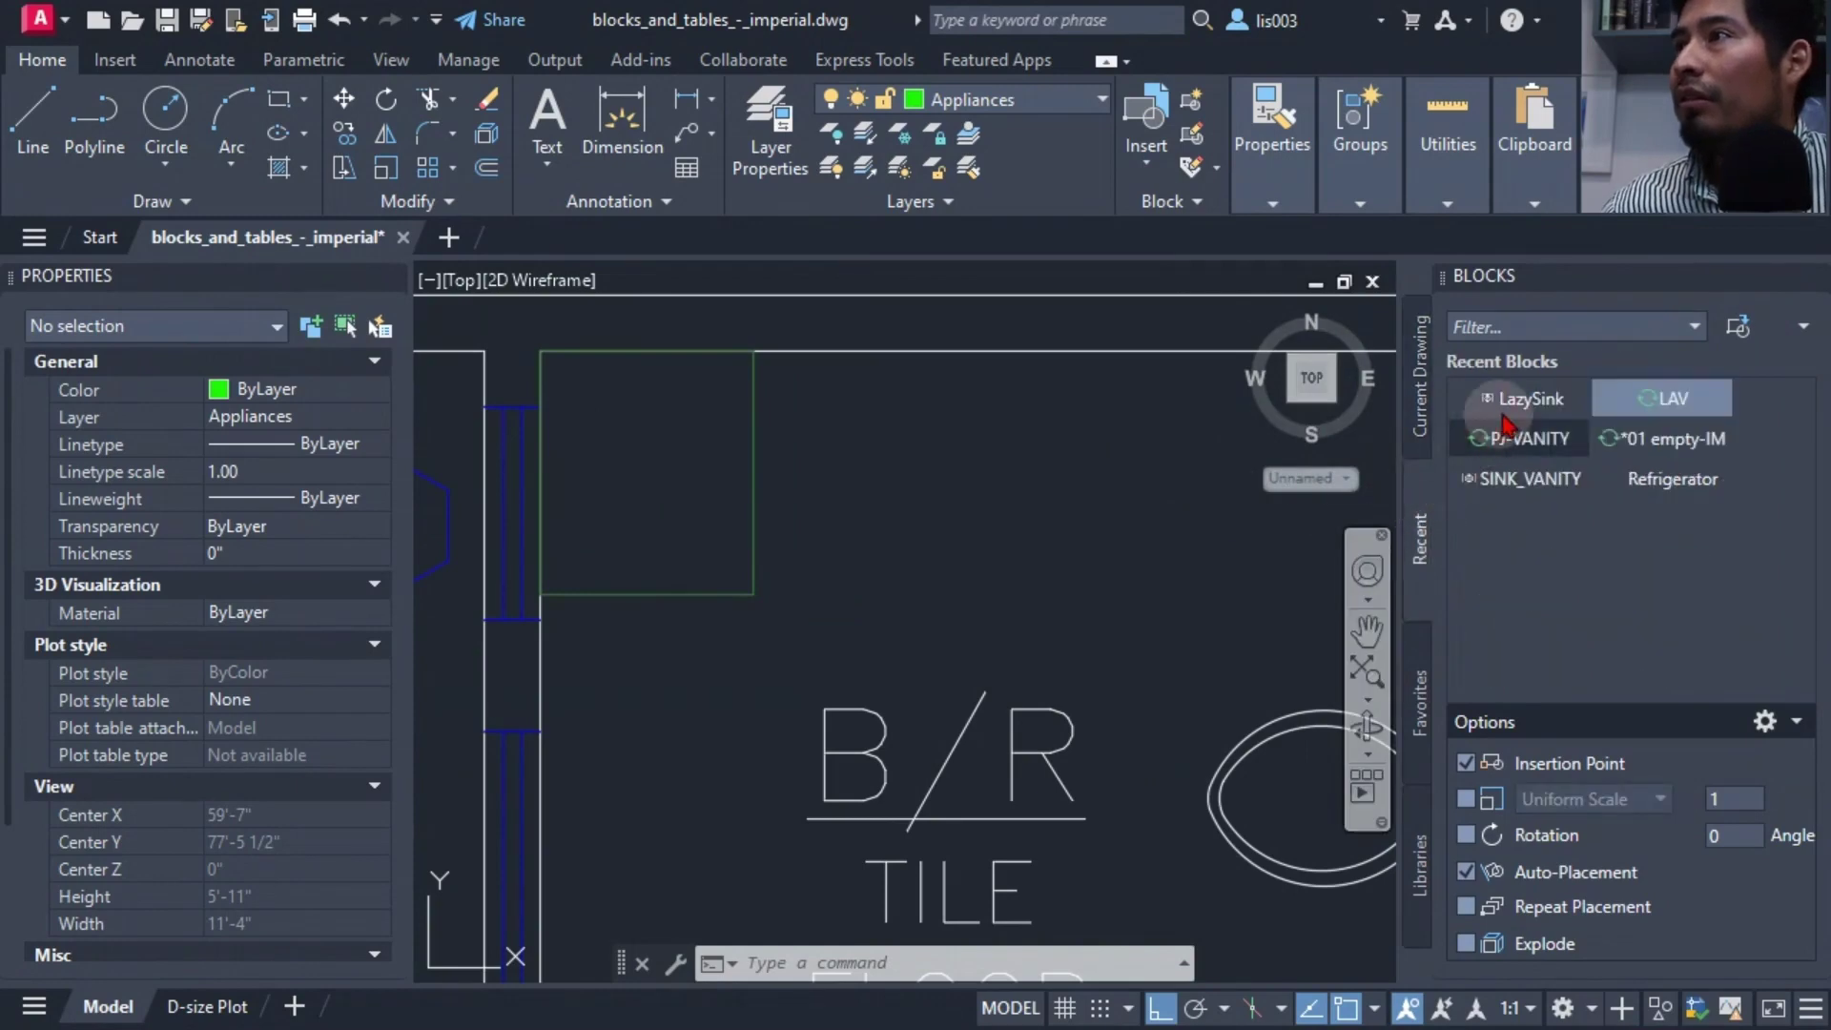
mouse_move(1510, 419)
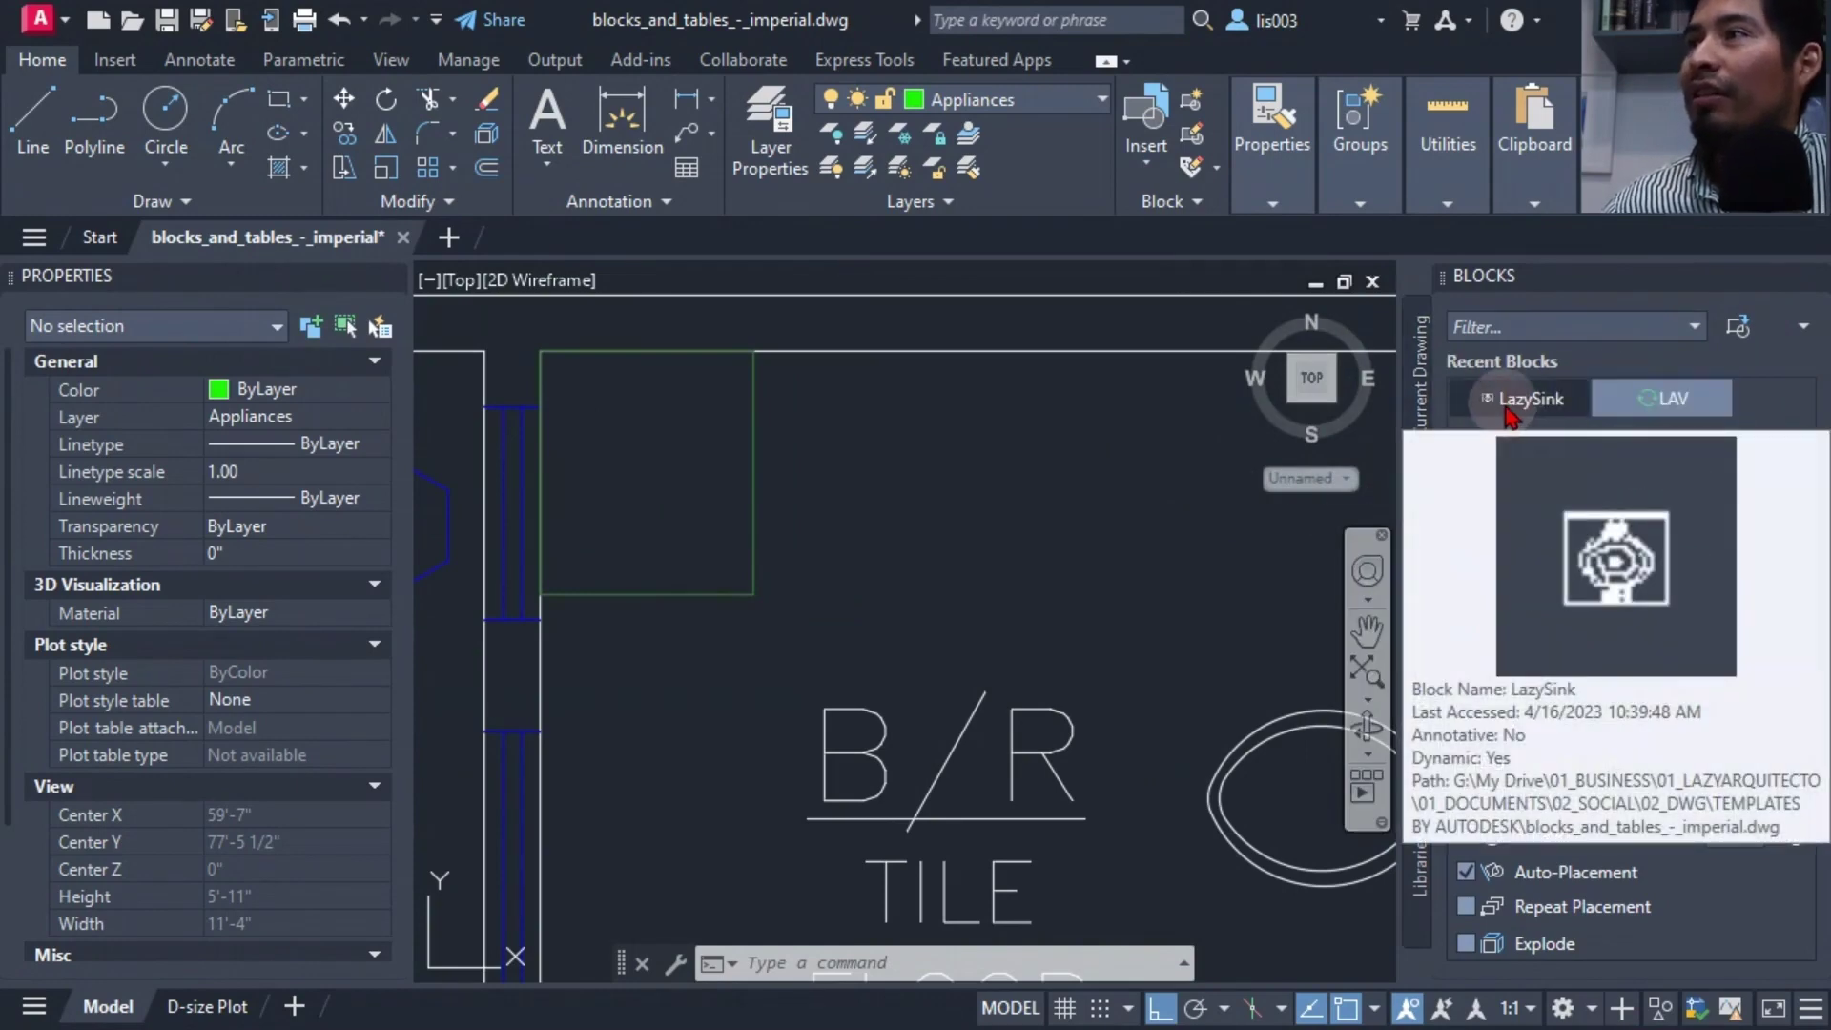
left_click(1509, 410)
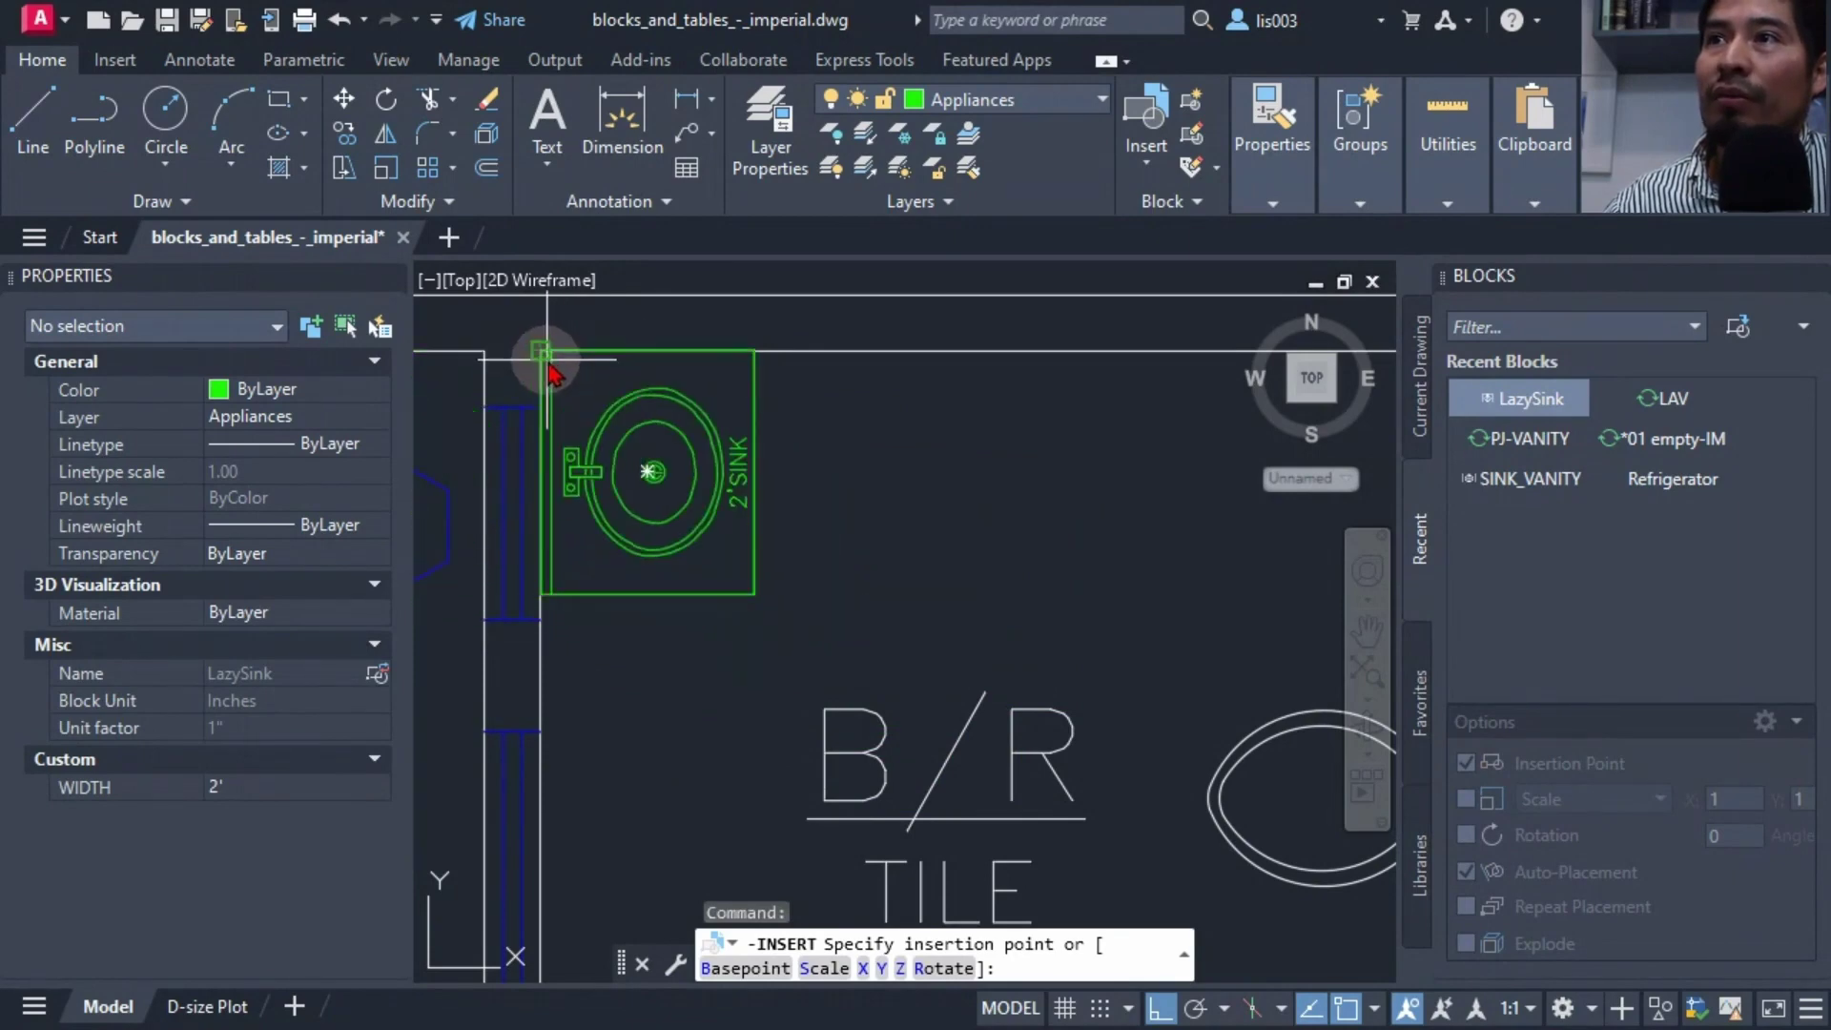
left_click(552, 372)
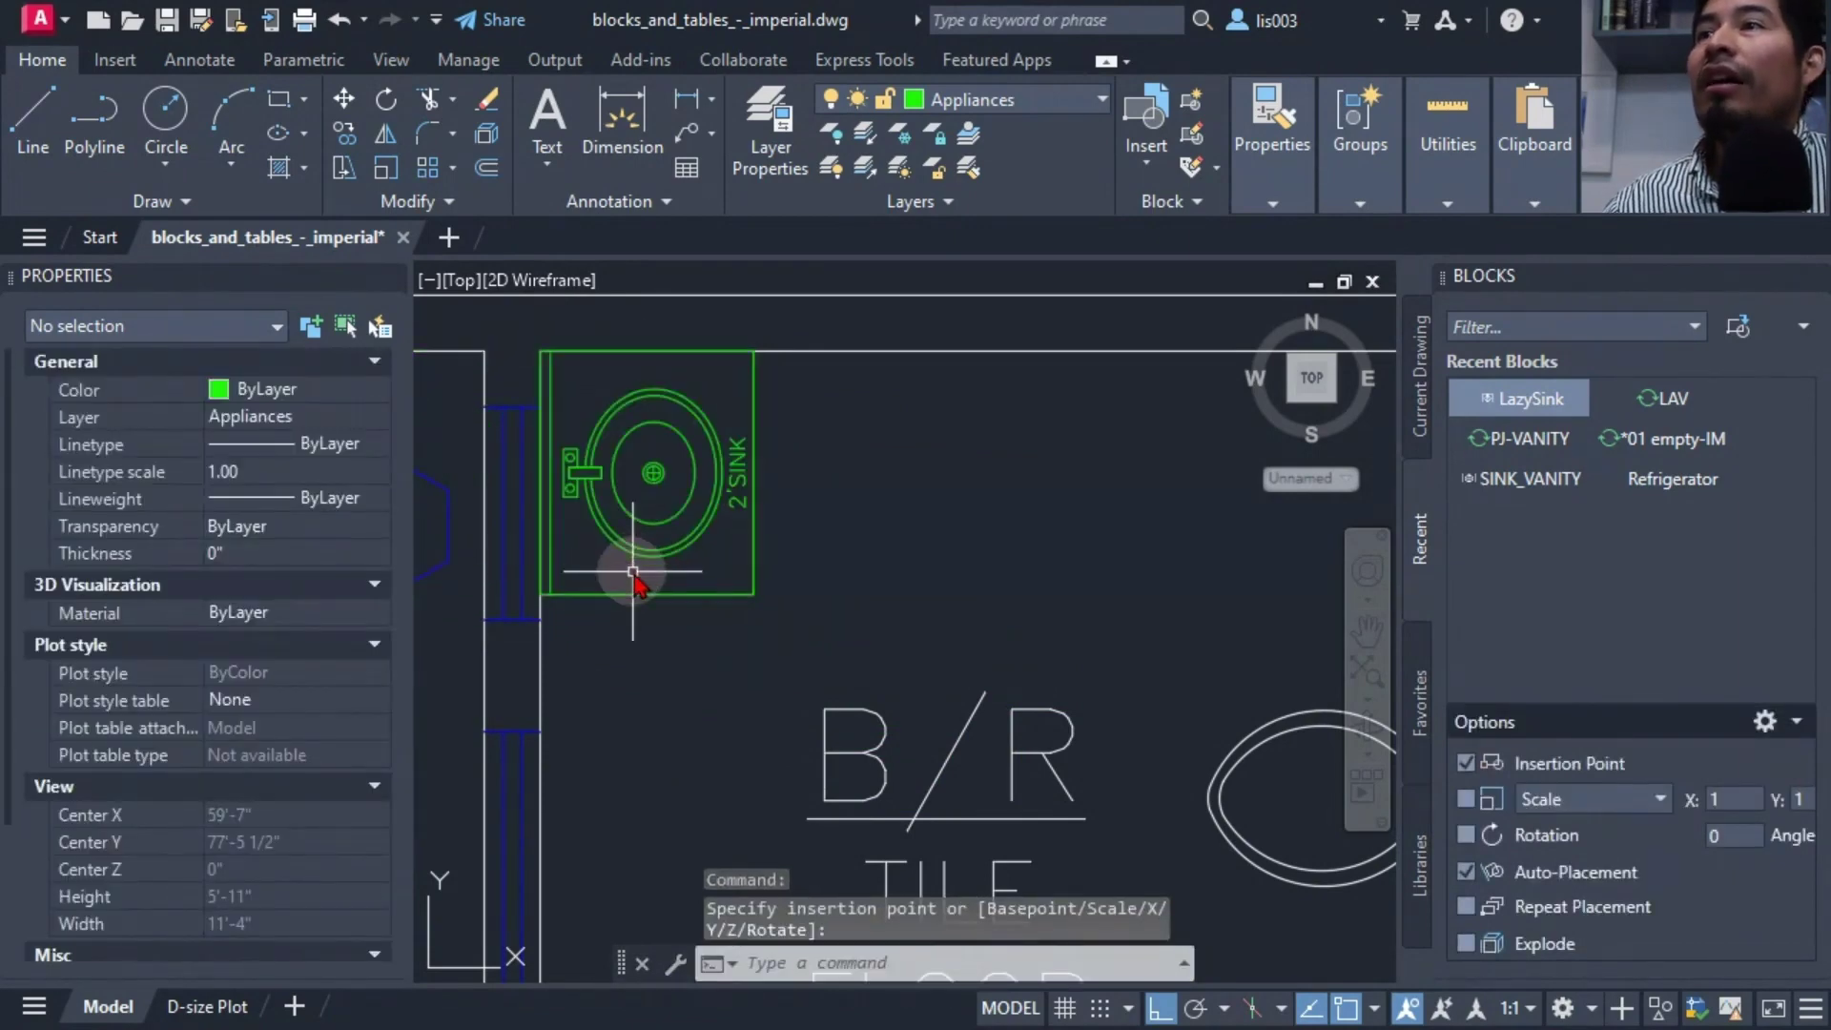
Insert another LazySink block in the upper-right corner of the other bathroom, aligned to the window wall
scroll(632, 572, "down", 6)
scroll(1006, 665, "up", 4)
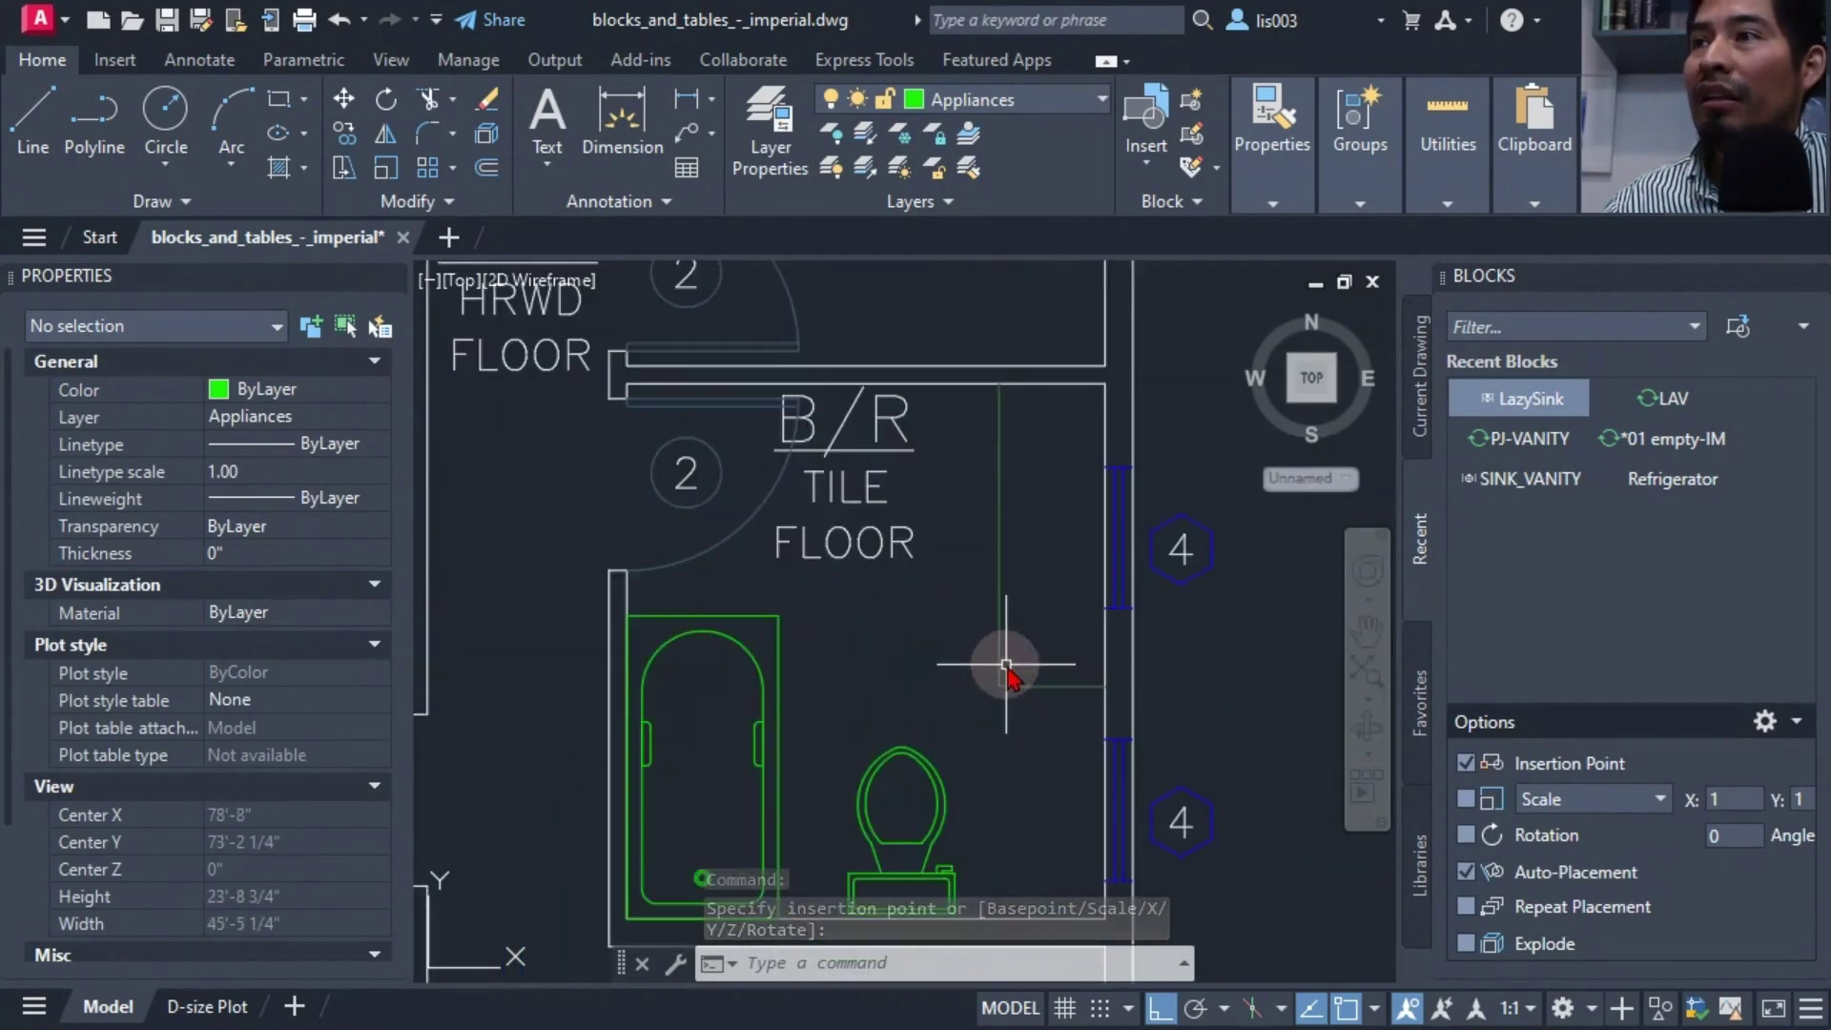
middle_click_drag(940, 625, 887, 587)
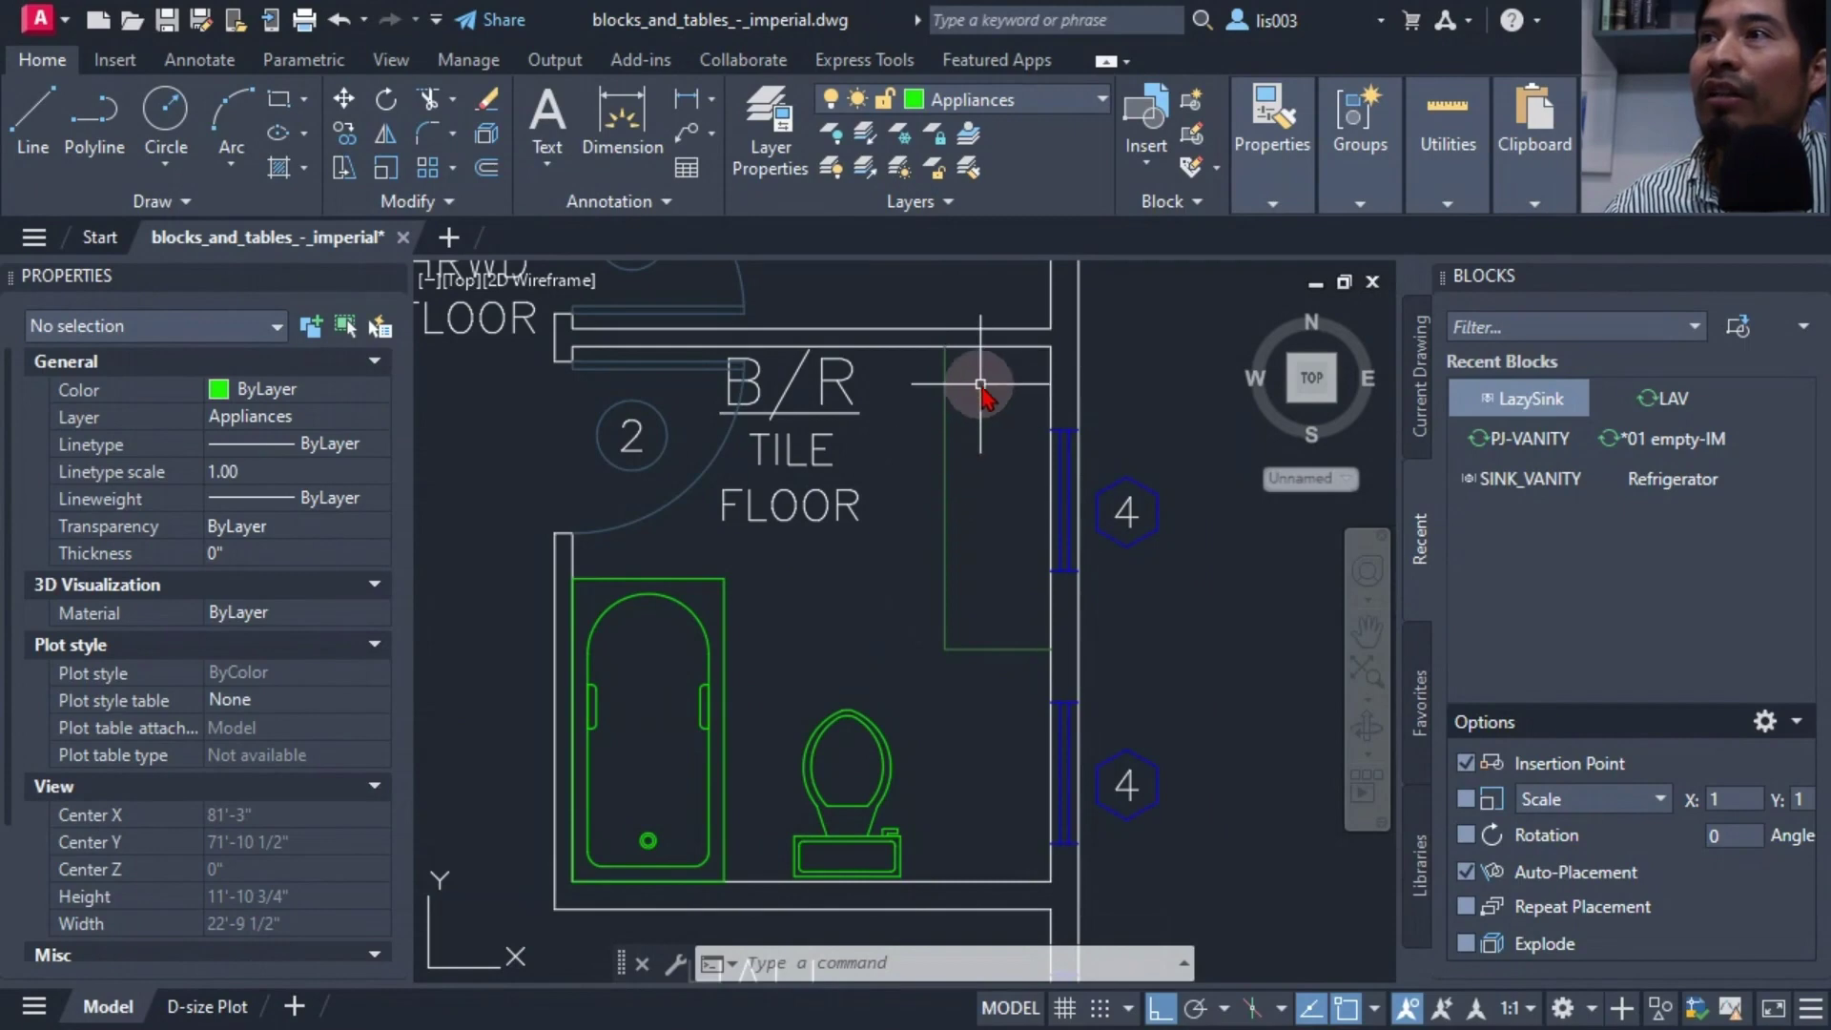
scroll(983, 382, "up", 4)
scroll(931, 400, "down", 5)
scroll(940, 401, "up", 3)
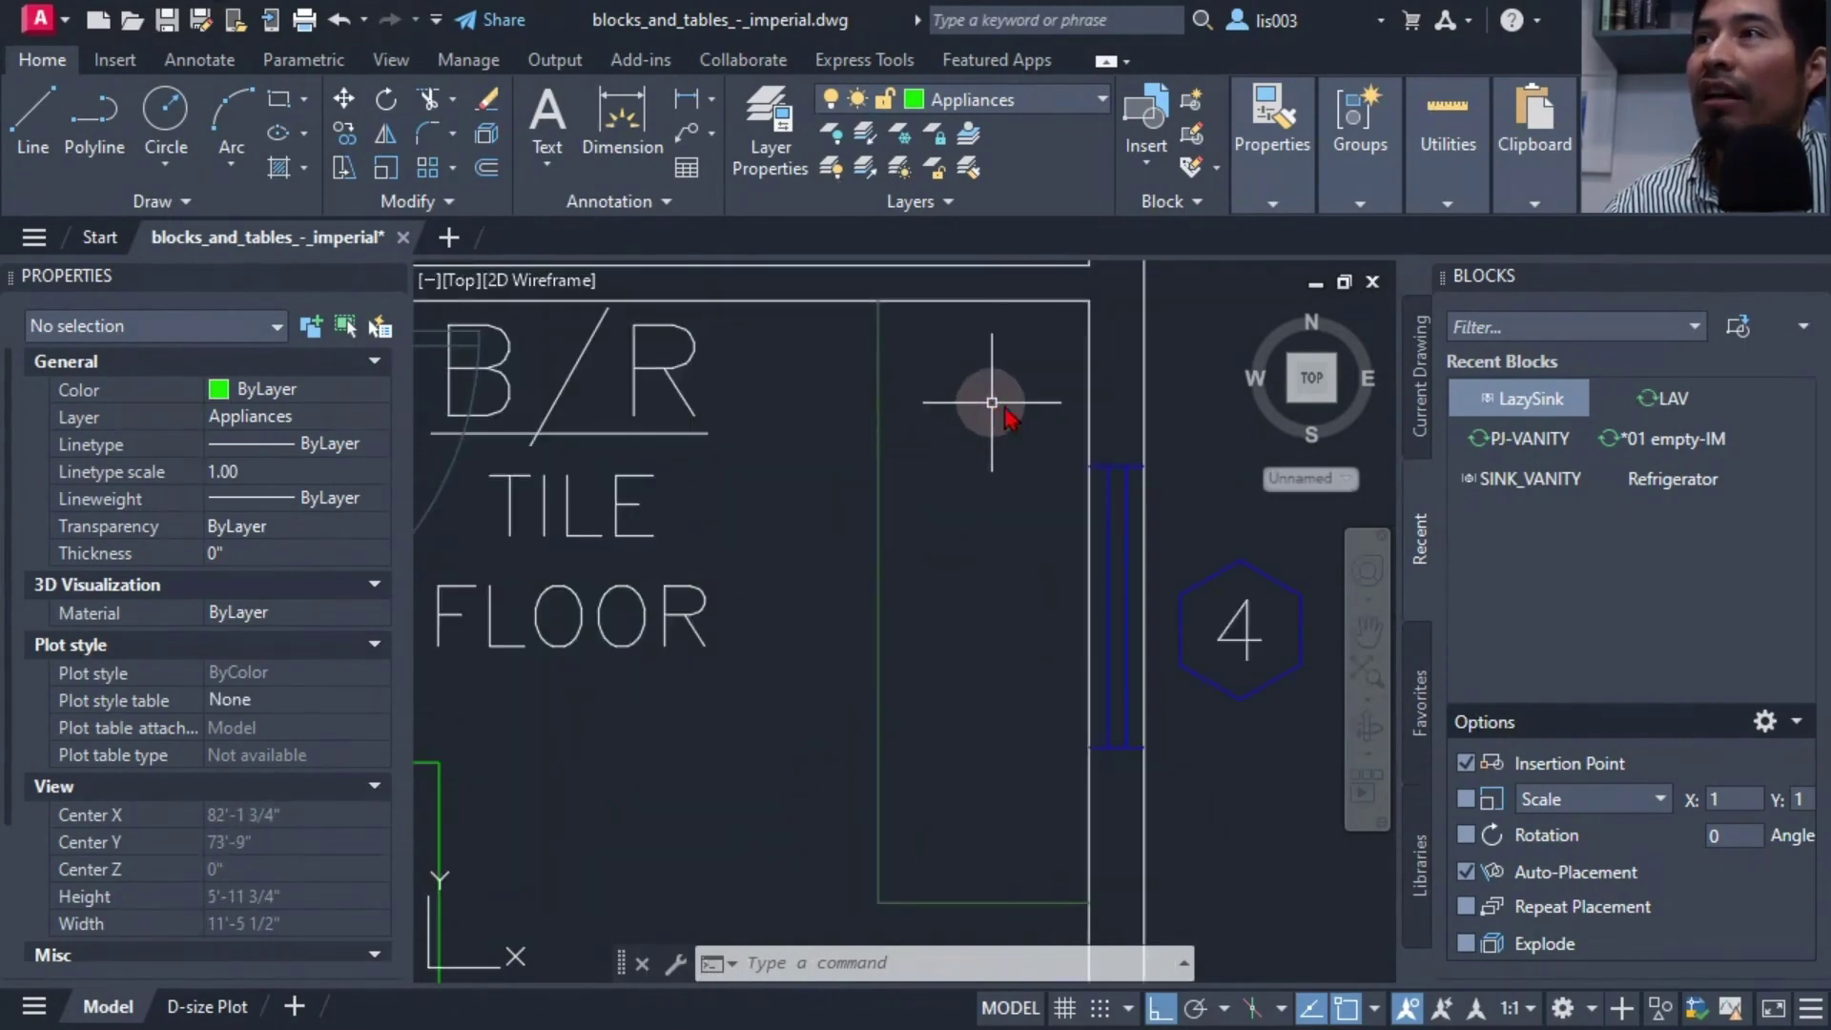
left_click(1490, 403)
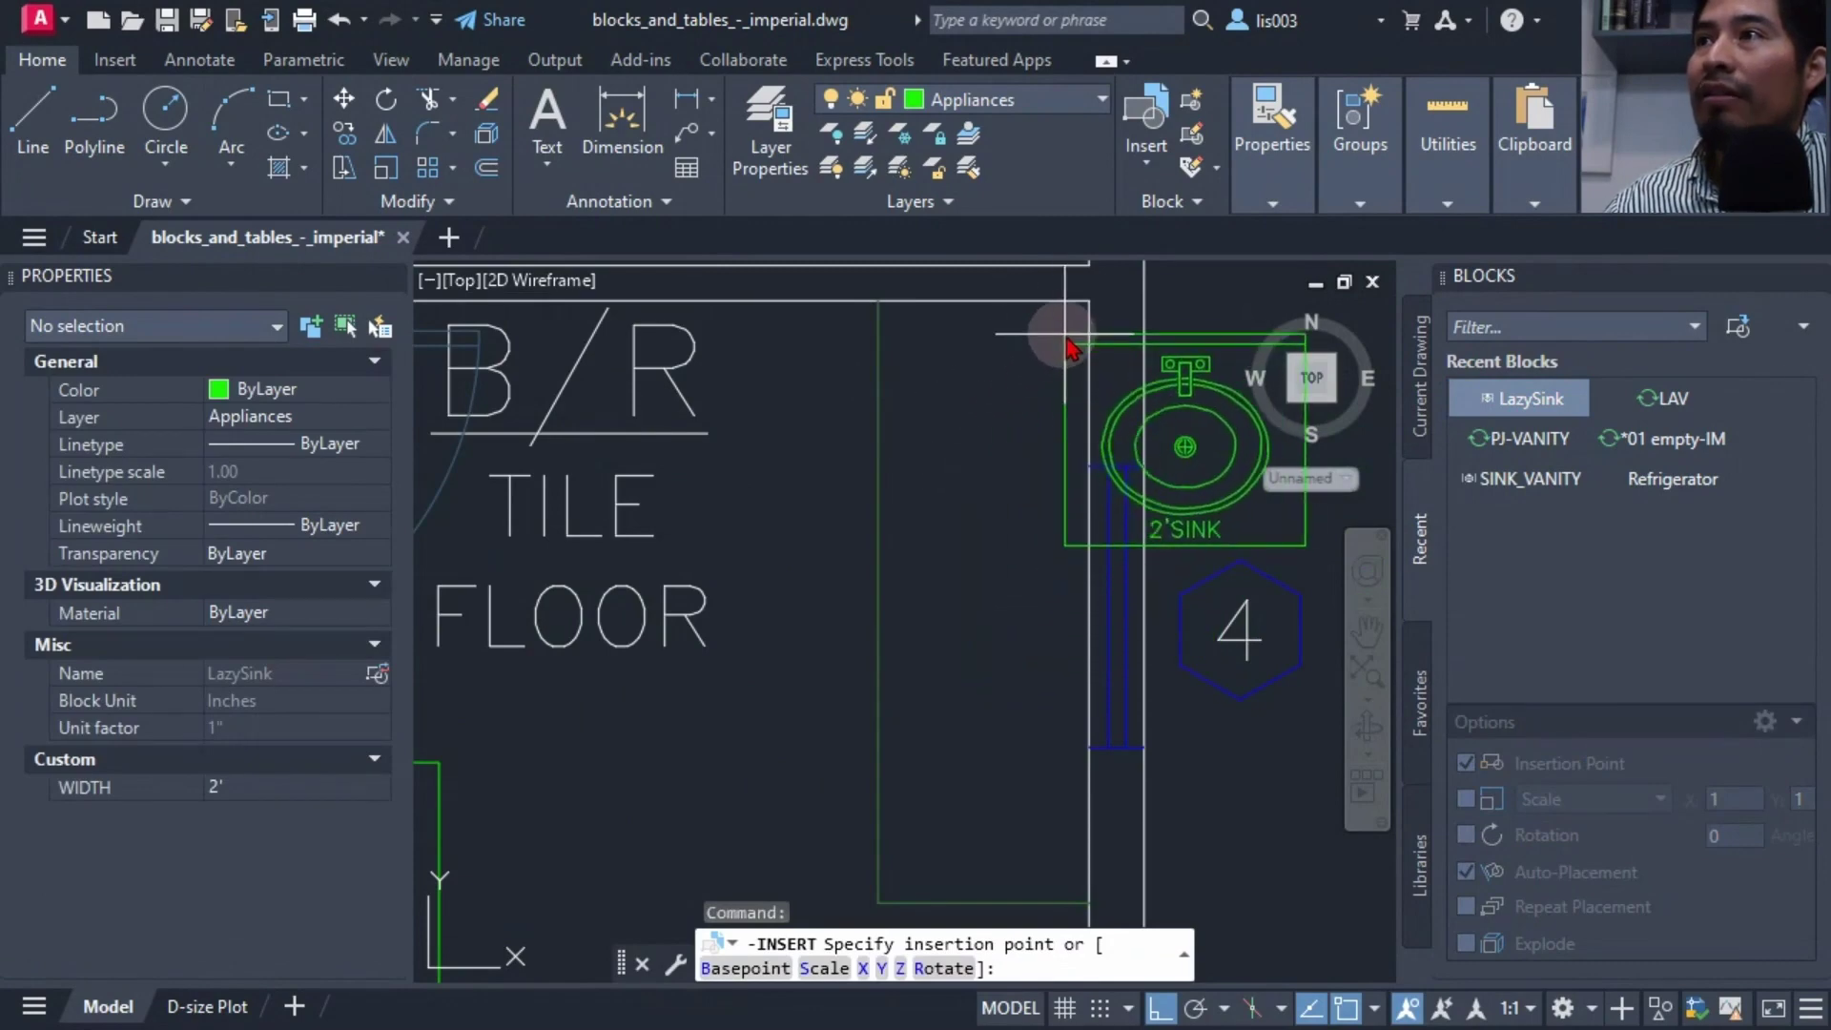
left_click(1088, 301)
Stretch the newly placed LazySink block down along the window wall to a width of 5'
left_click(1011, 367)
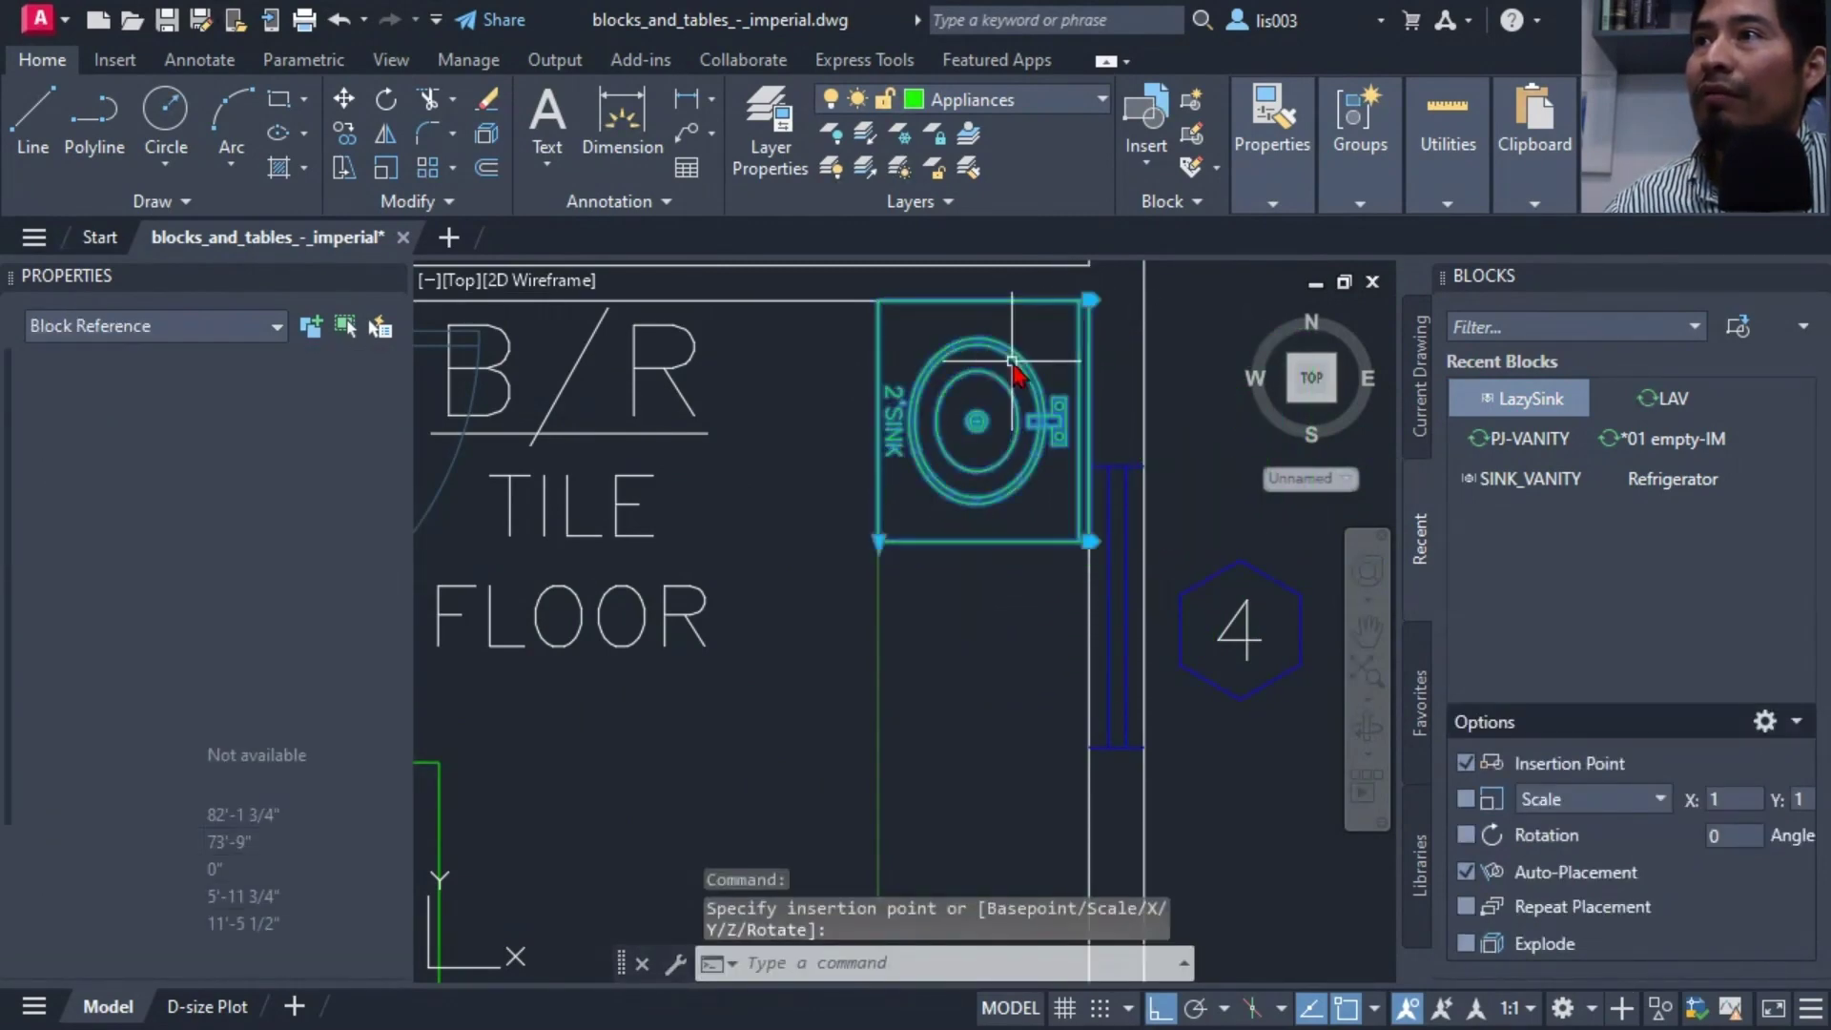
left_click(879, 540)
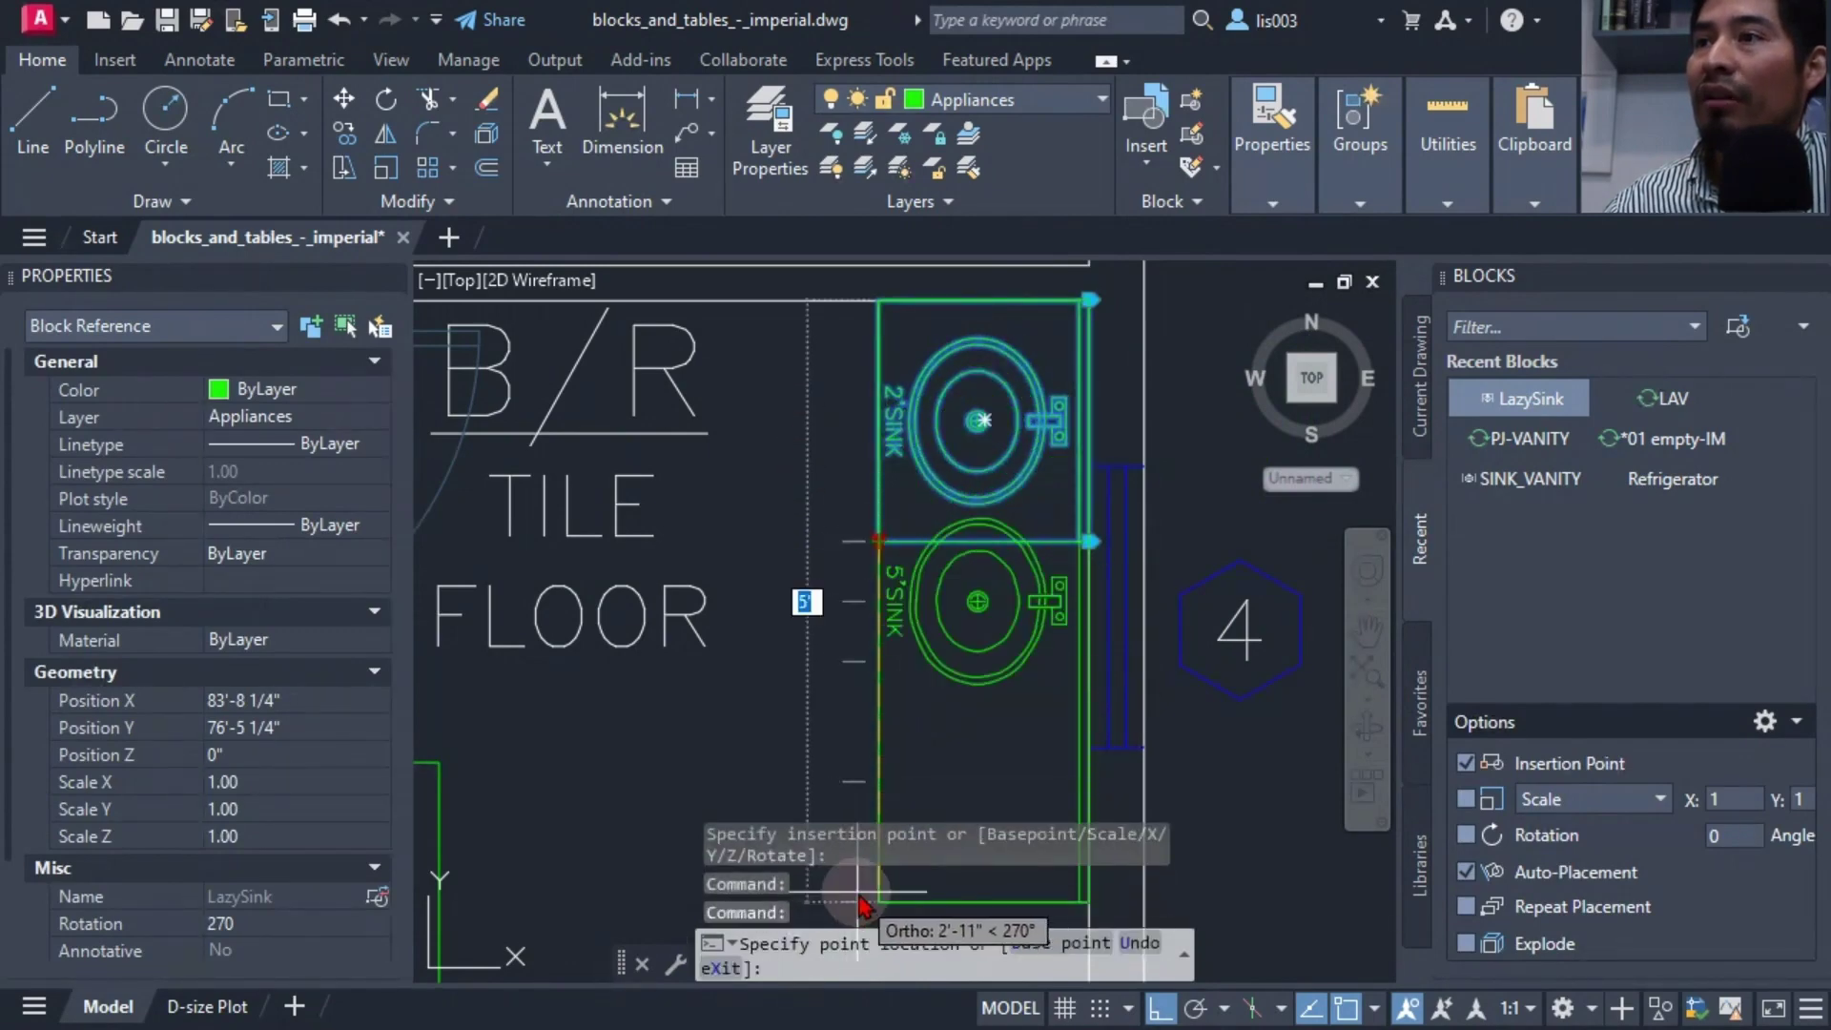
left_click(870, 868)
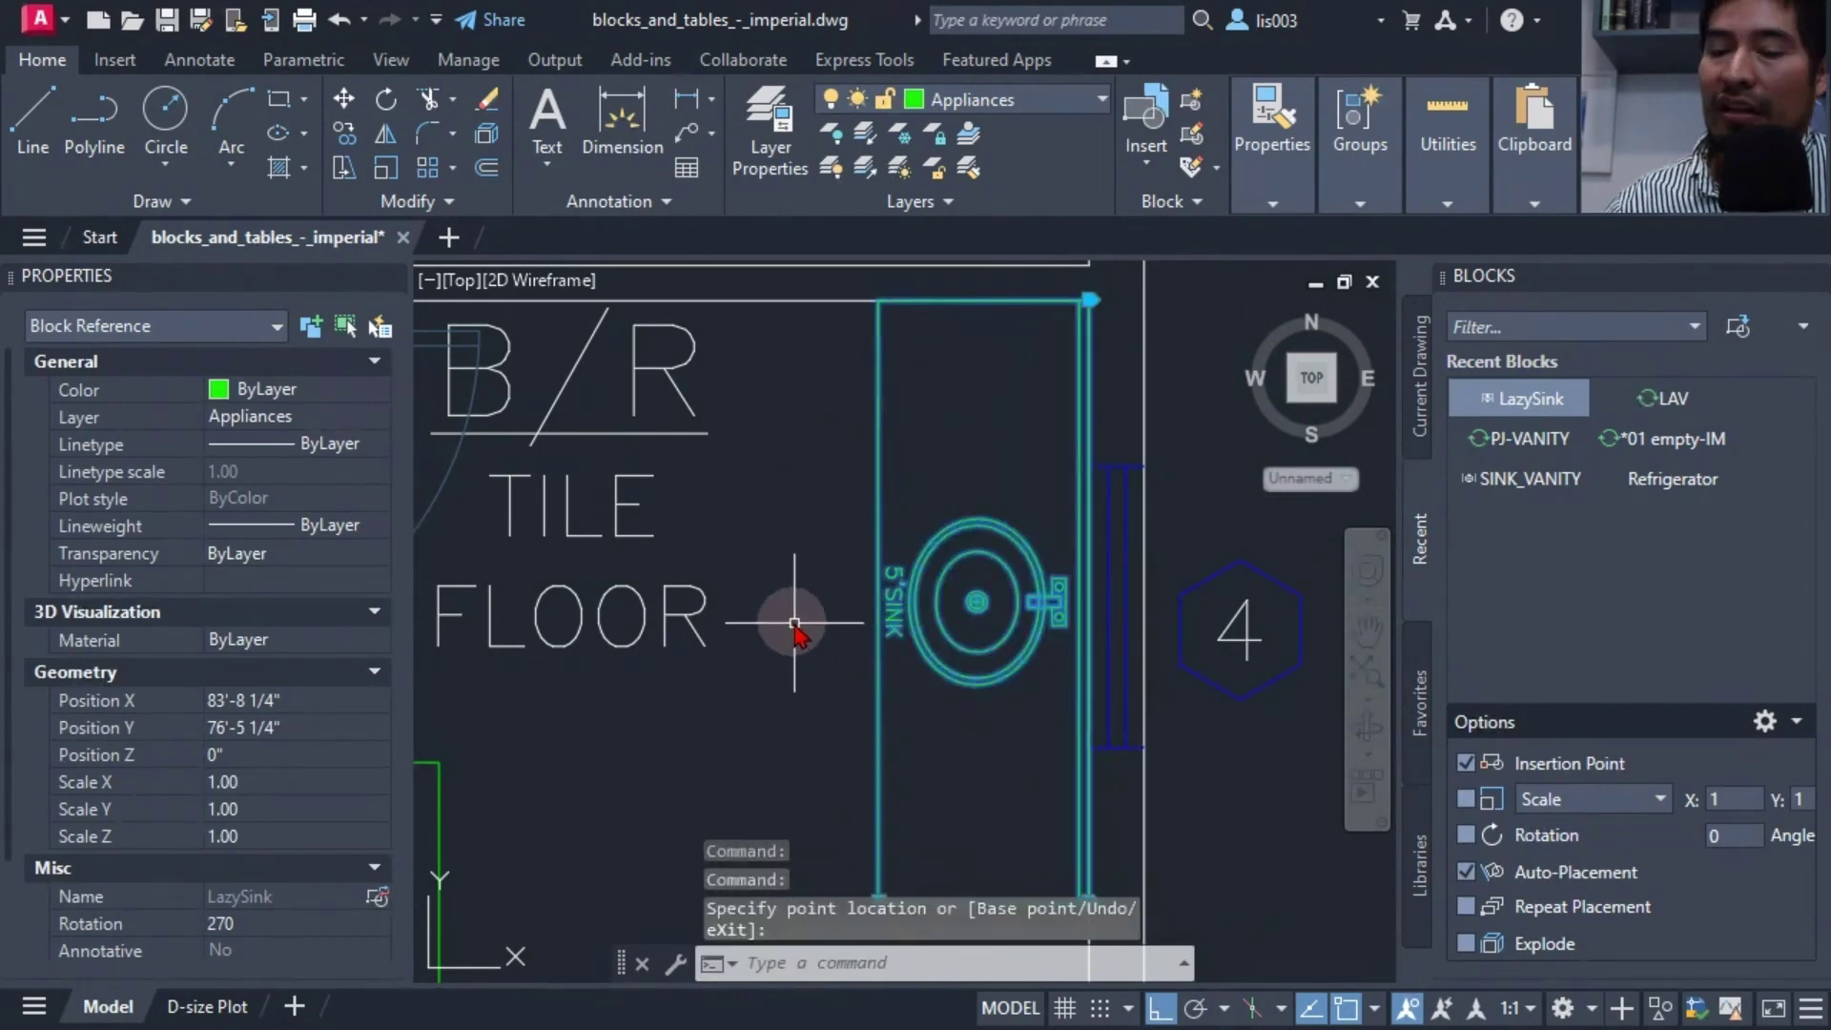
key("Escape")
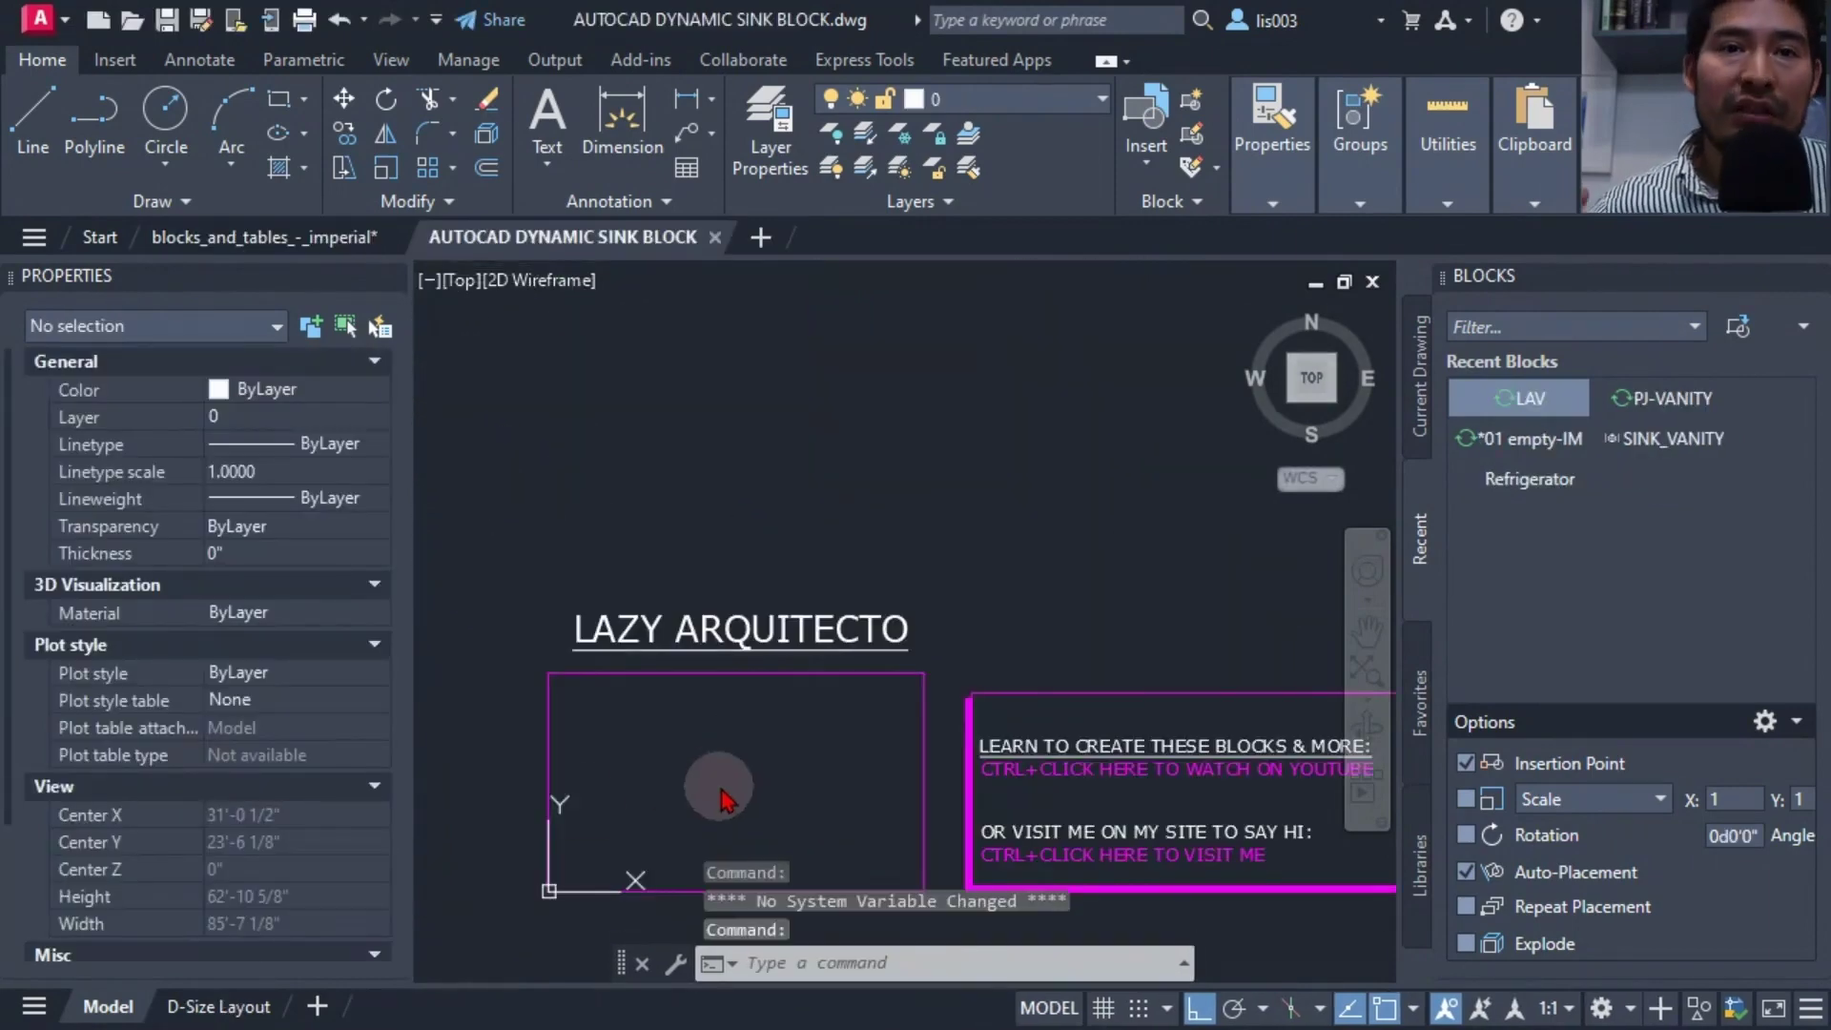
Return to the blocks_and_tables_-_imperial drawing and examine the placed sink in the floor plan
left_click(324, 237)
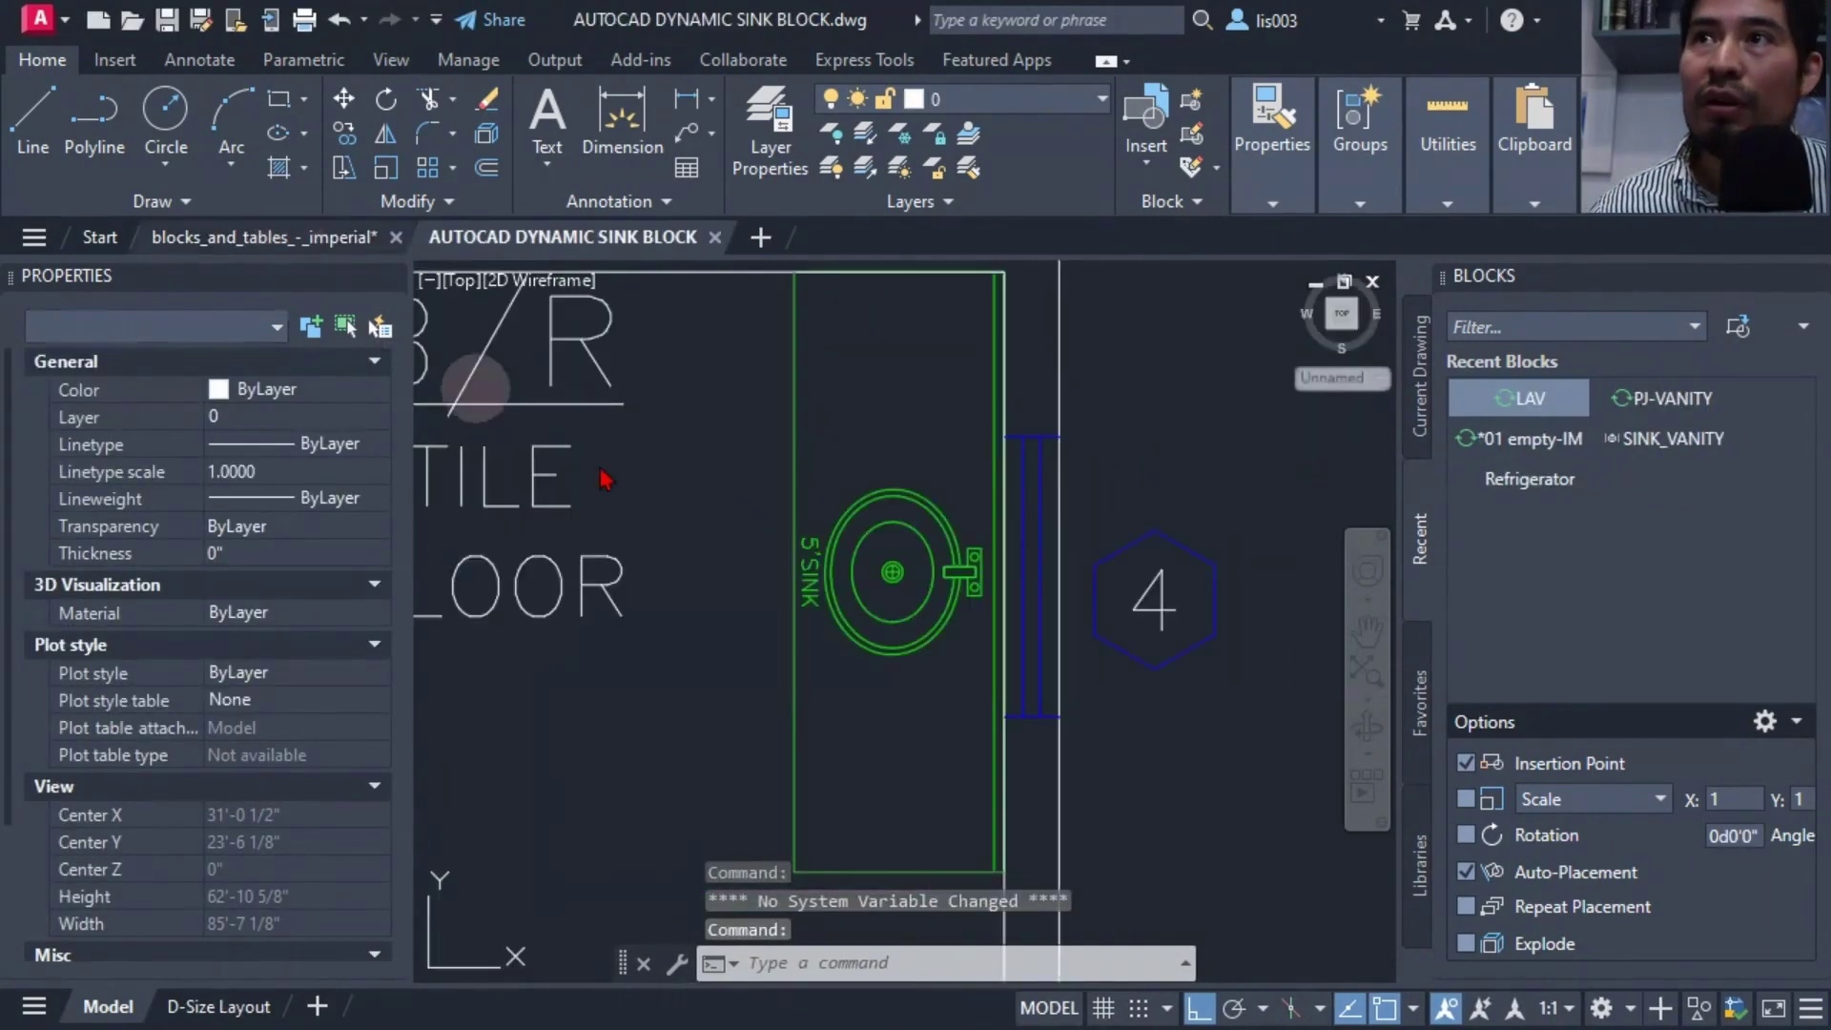
scroll(896, 625, "up", 2)
scroll(897, 625, "down", 6)
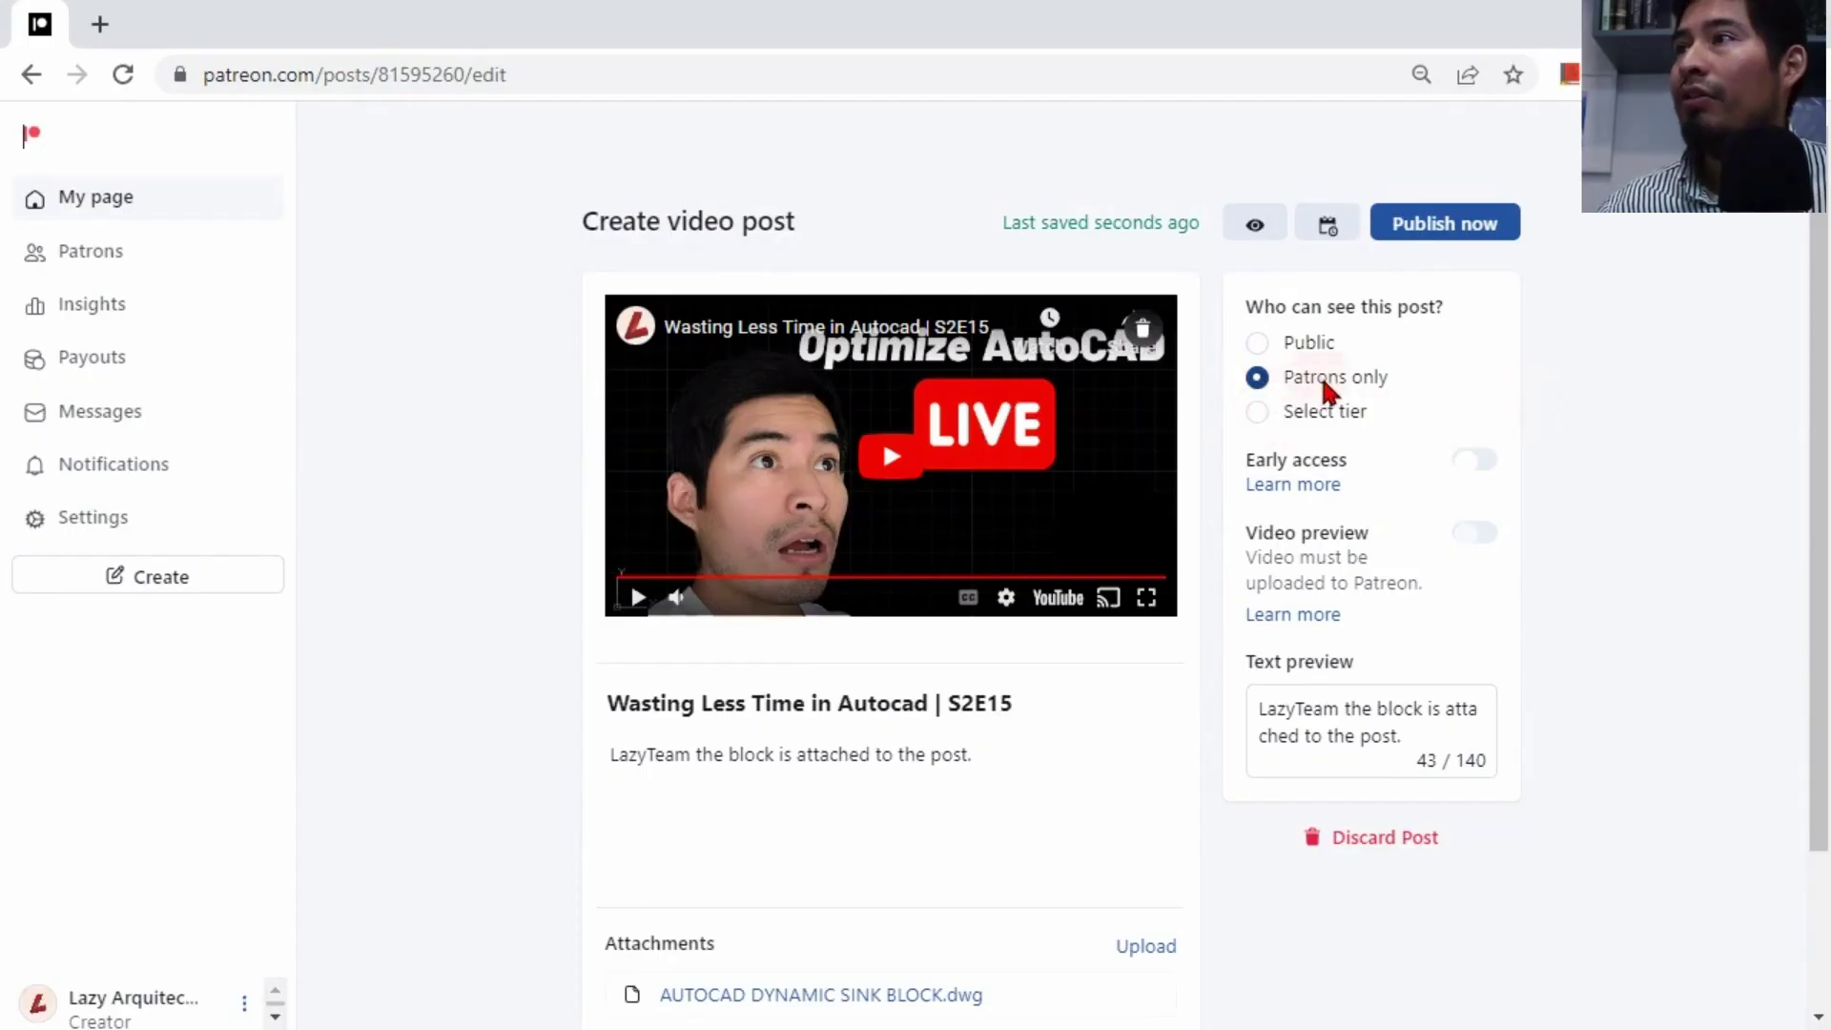
In Patreon, review the video post's attachment and tags, and publish it for patrons only
scroll(906, 824, "down", 2)
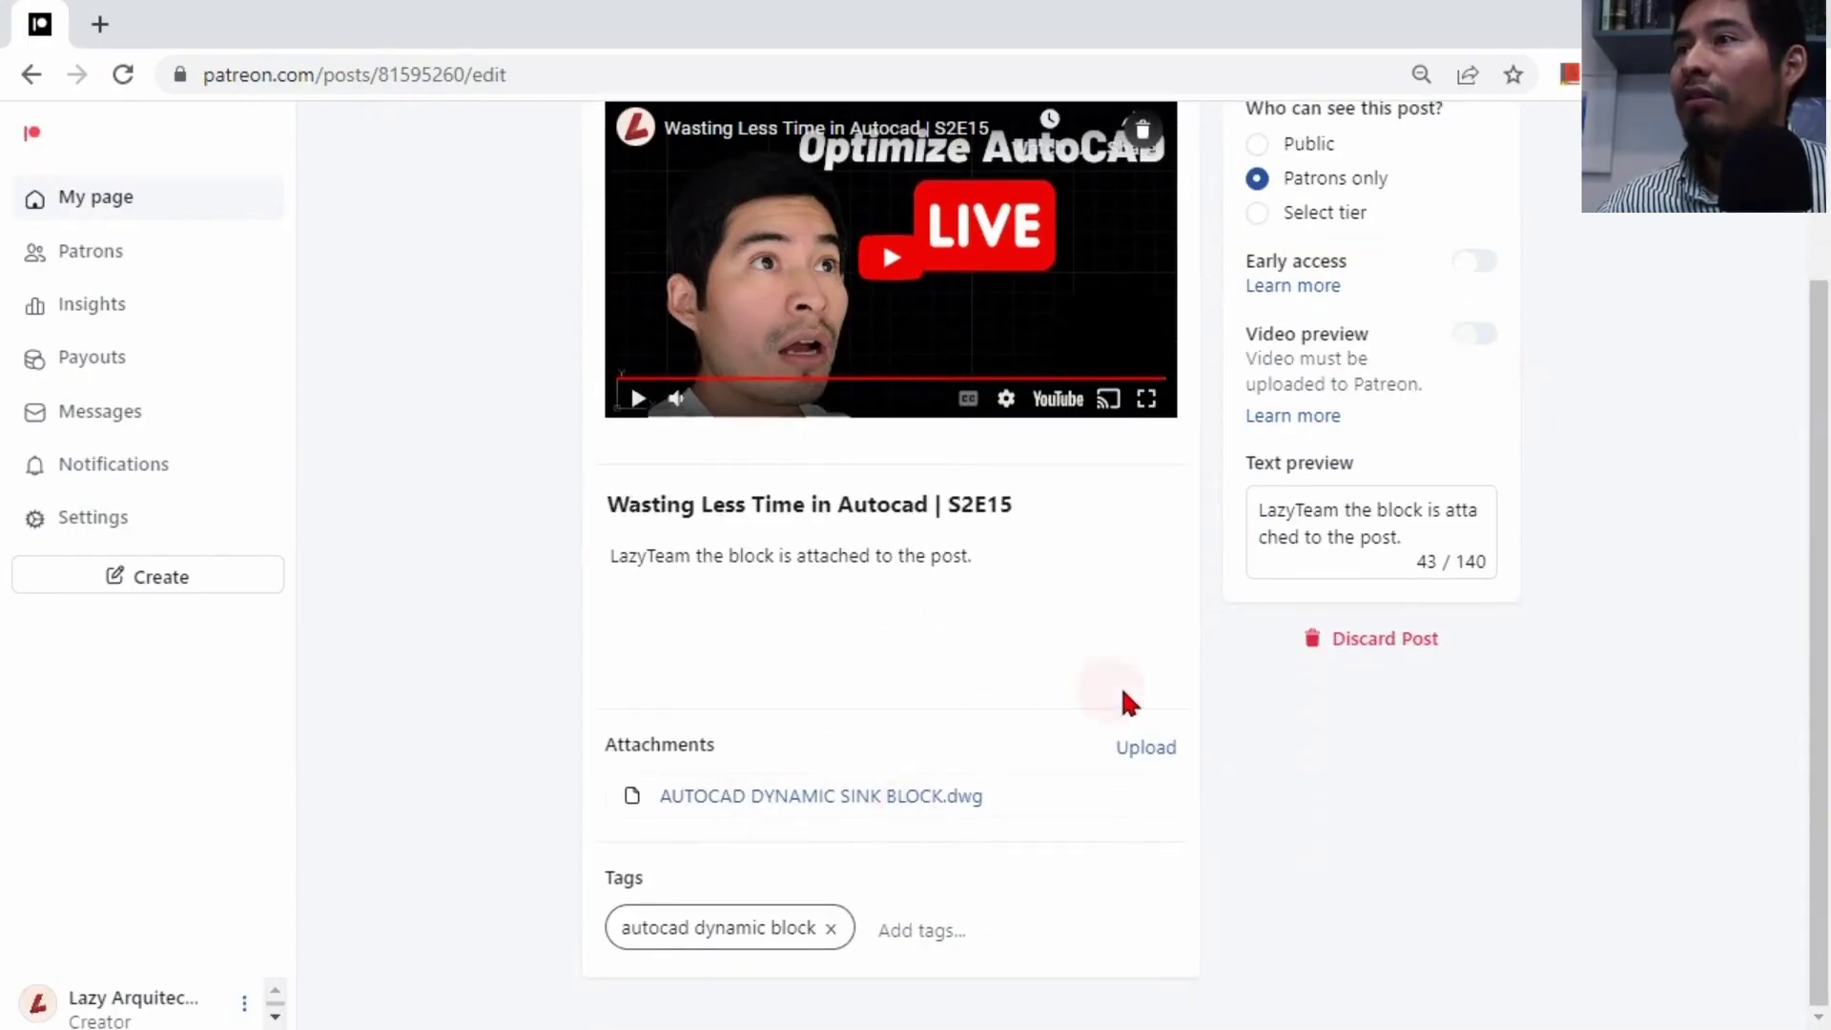
scroll(1117, 704, "up", 2)
left_click(1487, 220)
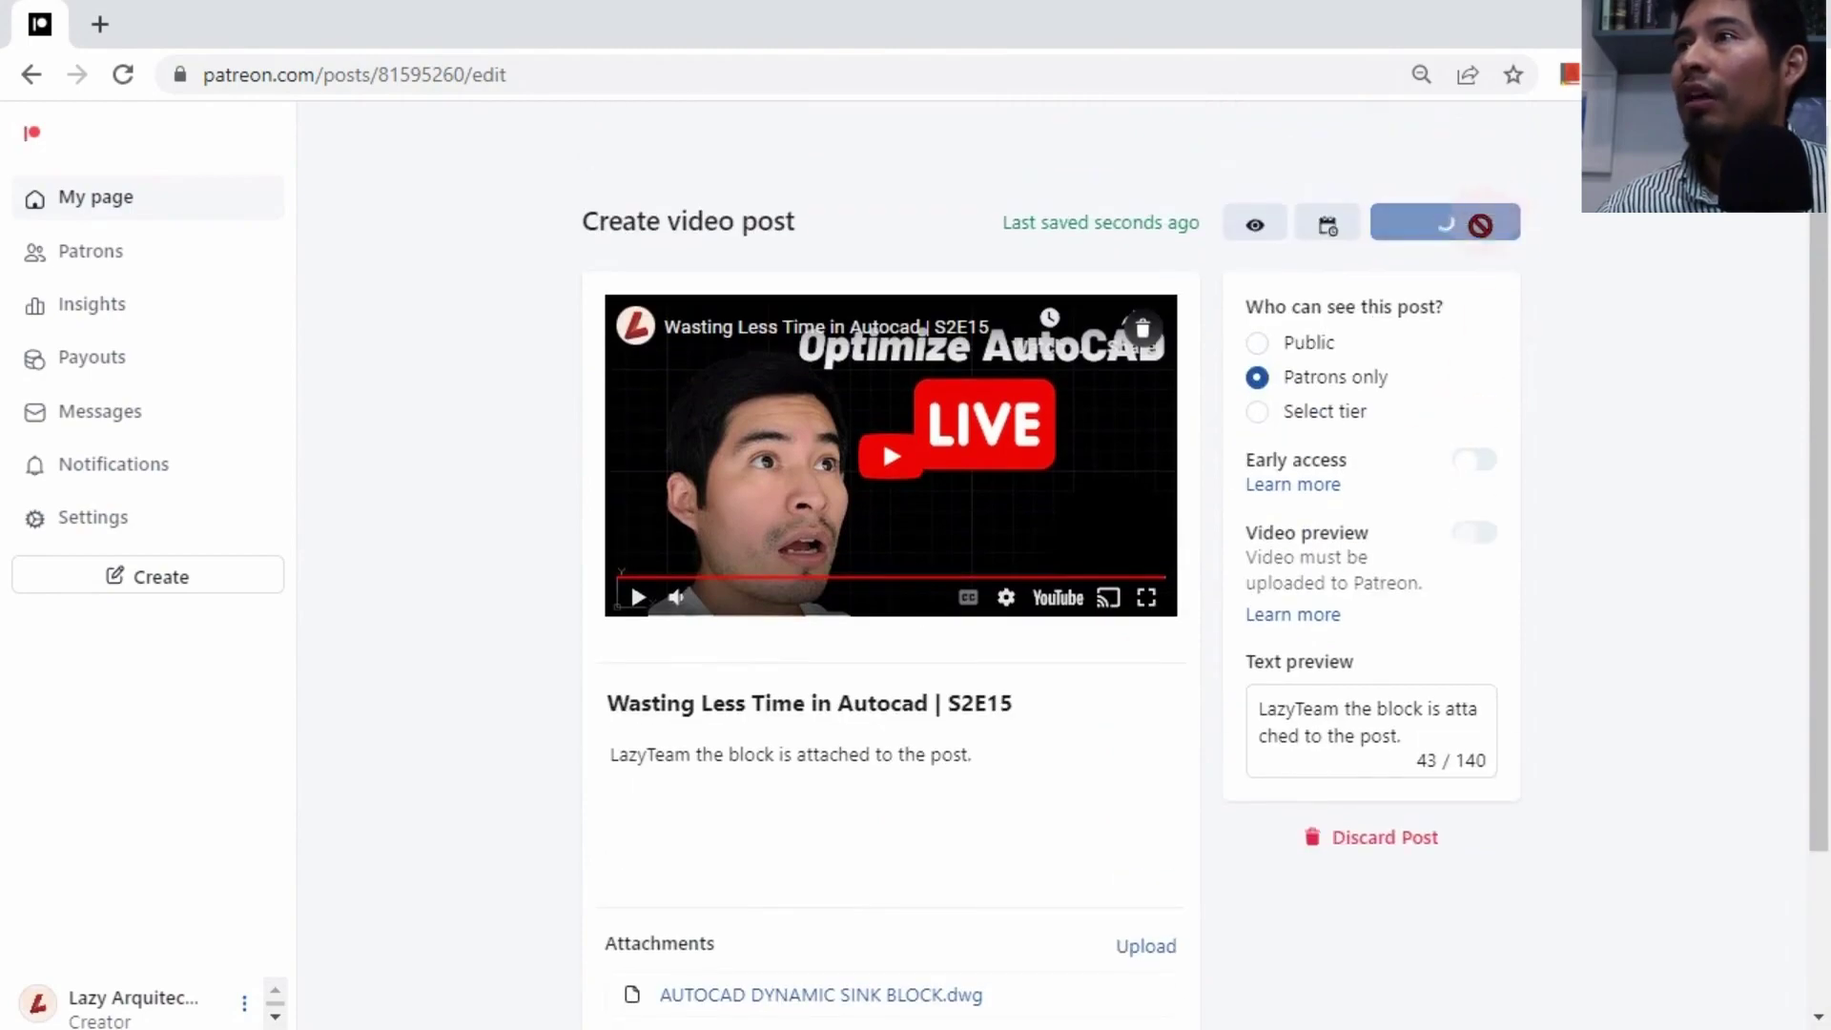